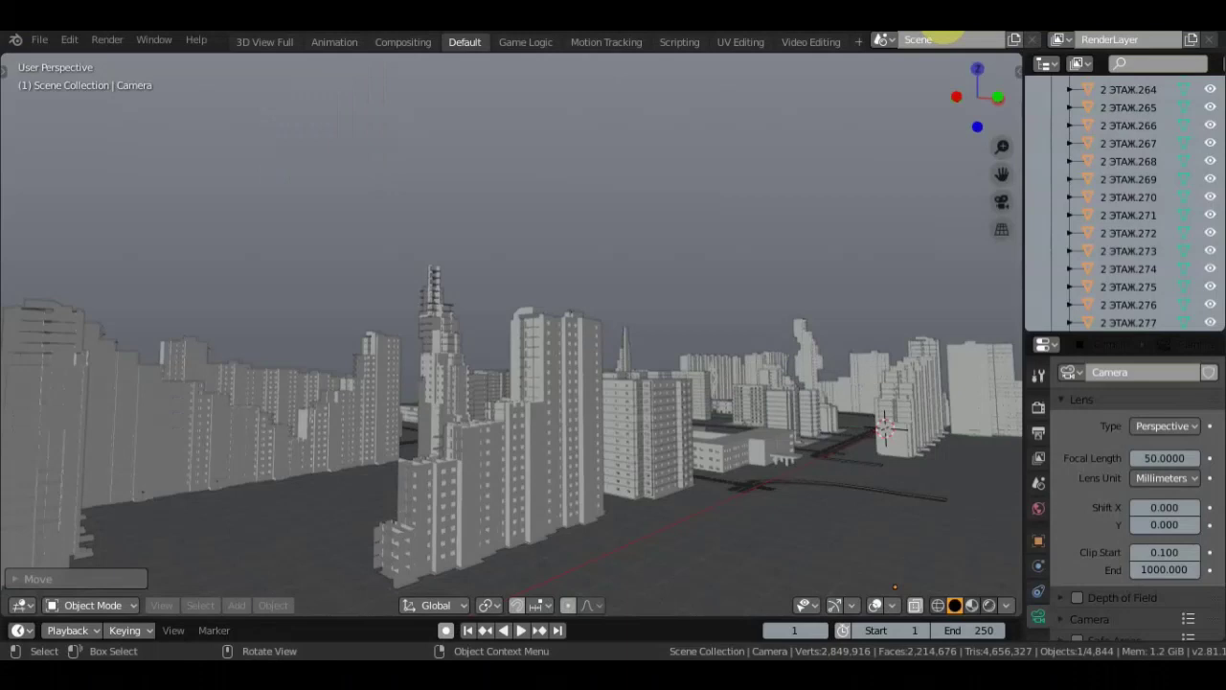
Orbit and zoom far out in Blender to view the whole city and its road
mouse_move(735, 349)
middle_mouse_down()
mouse_move(638, 348)
mouse_move(705, 355)
mouse_move(758, 391)
mouse_move(807, 388)
mouse_move(782, 361)
mouse_move(818, 346)
mouse_move(835, 355)
mouse_move(810, 337)
mouse_move(750, 340)
mouse_move(820, 350)
mouse_move(498, 361)
middle_mouse_up()
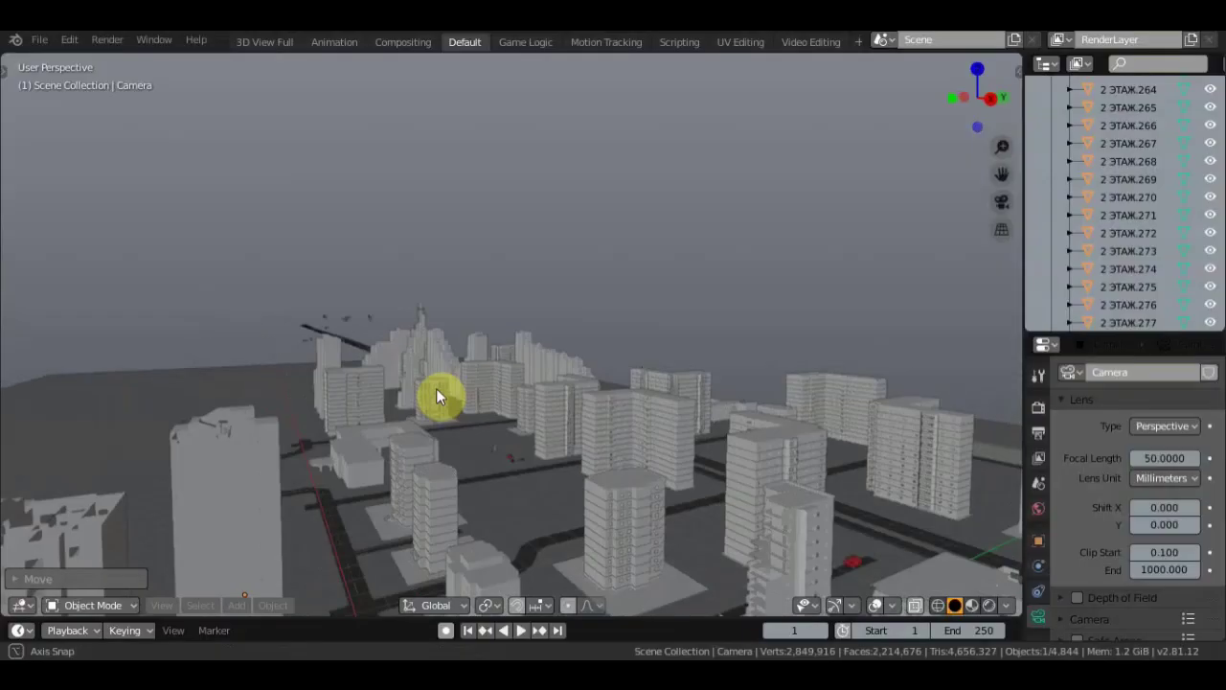
mouse_move(436, 388)
middle_mouse_down()
mouse_move(168, 386)
mouse_move(192, 367)
mouse_move(540, 393)
mouse_move(580, 430)
mouse_move(397, 332)
mouse_move(588, 437)
mouse_move(667, 431)
mouse_move(561, 462)
mouse_move(438, 463)
mouse_move(215, 439)
mouse_move(195, 427)
mouse_move(315, 422)
mouse_move(255, 418)
mouse_move(83, 247)
middle_mouse_up()
scroll(449, 354, "down", 5)
scroll(480, 365, "down", 3)
scroll(480, 365, "down", 3)
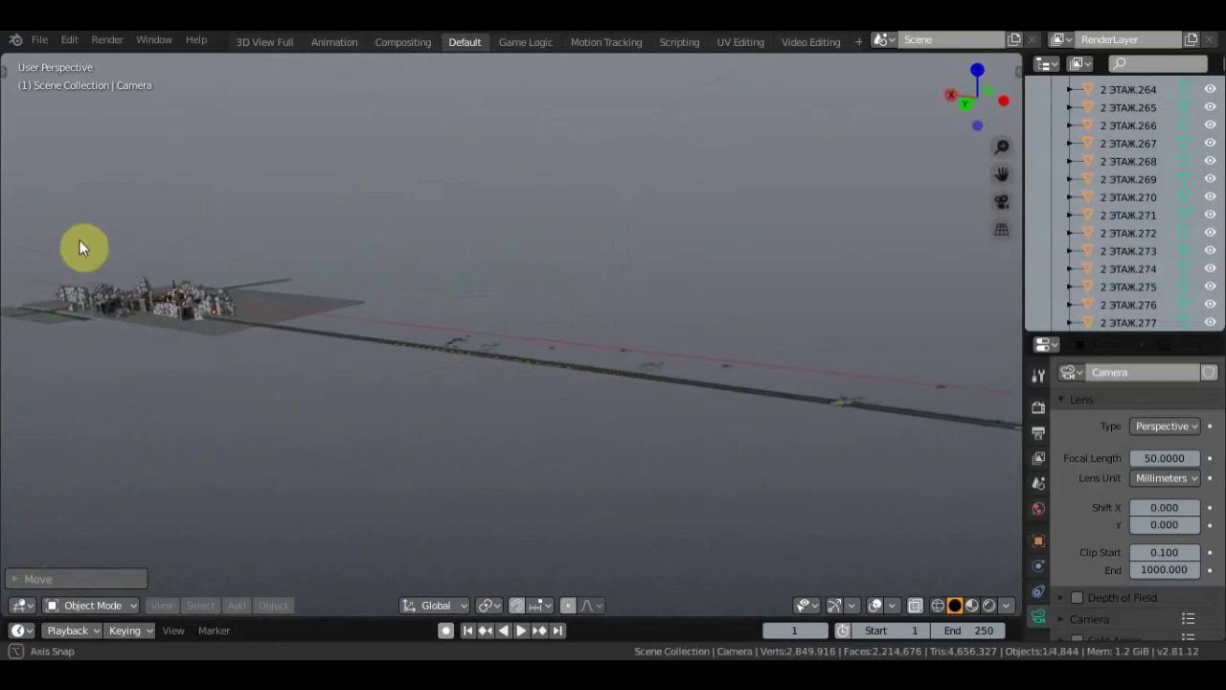
mouse_move(375, 364)
middle_mouse_down()
mouse_move(397, 395)
mouse_move(744, 391)
mouse_move(604, 452)
mouse_move(642, 428)
mouse_move(571, 410)
middle_mouse_up()
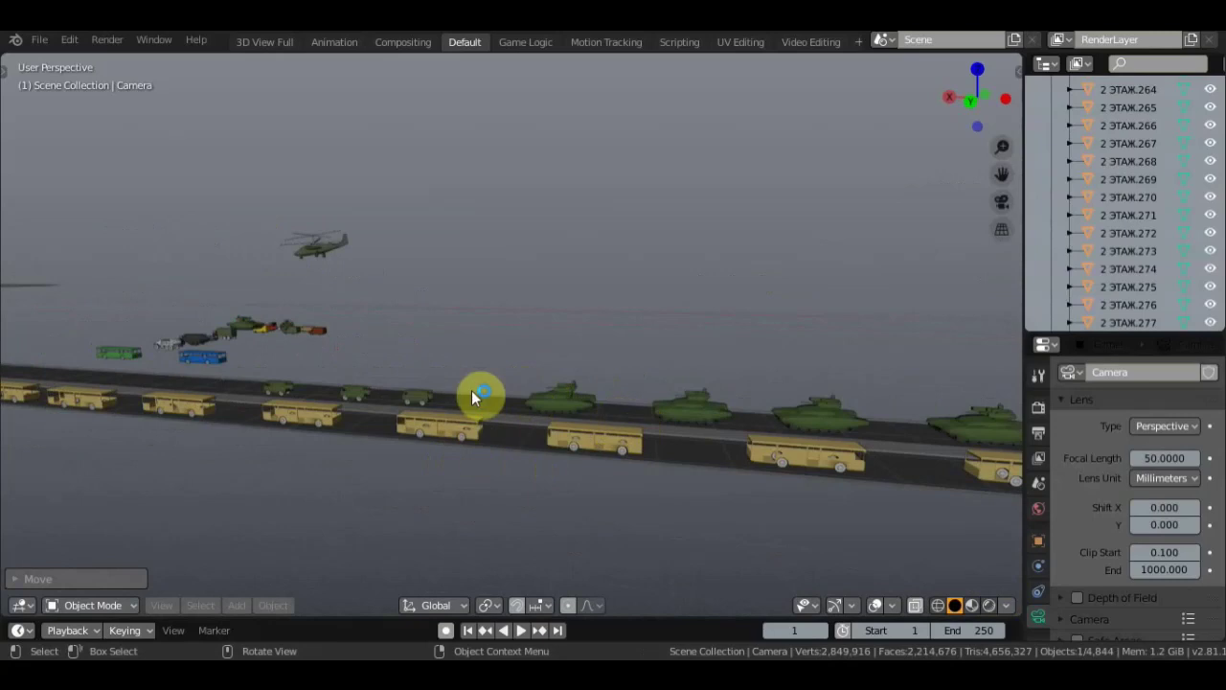
Zoom and orbit along the road to inspect the rows of buses, tanks and helicopters
scroll(351, 439, "down", 5)
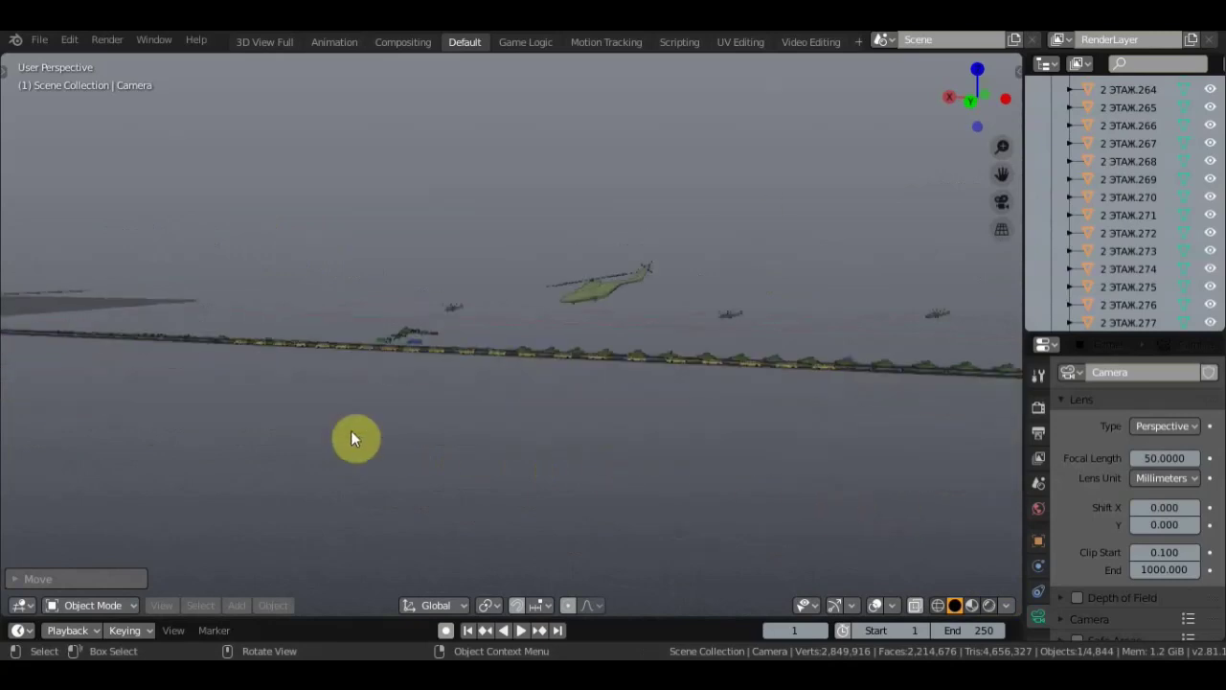
mouse_move(556, 431)
middle_mouse_down()
mouse_move(443, 451)
mouse_move(428, 432)
mouse_move(462, 420)
middle_mouse_up()
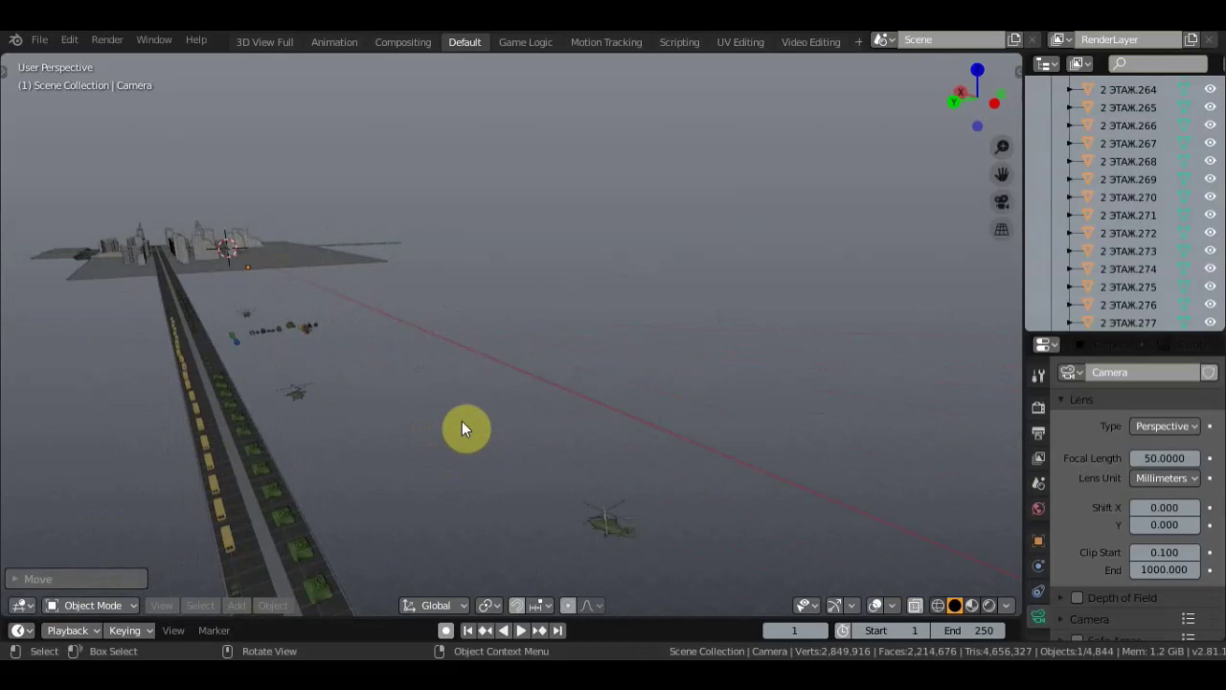
middle_click_drag(462, 428, 316, 400)
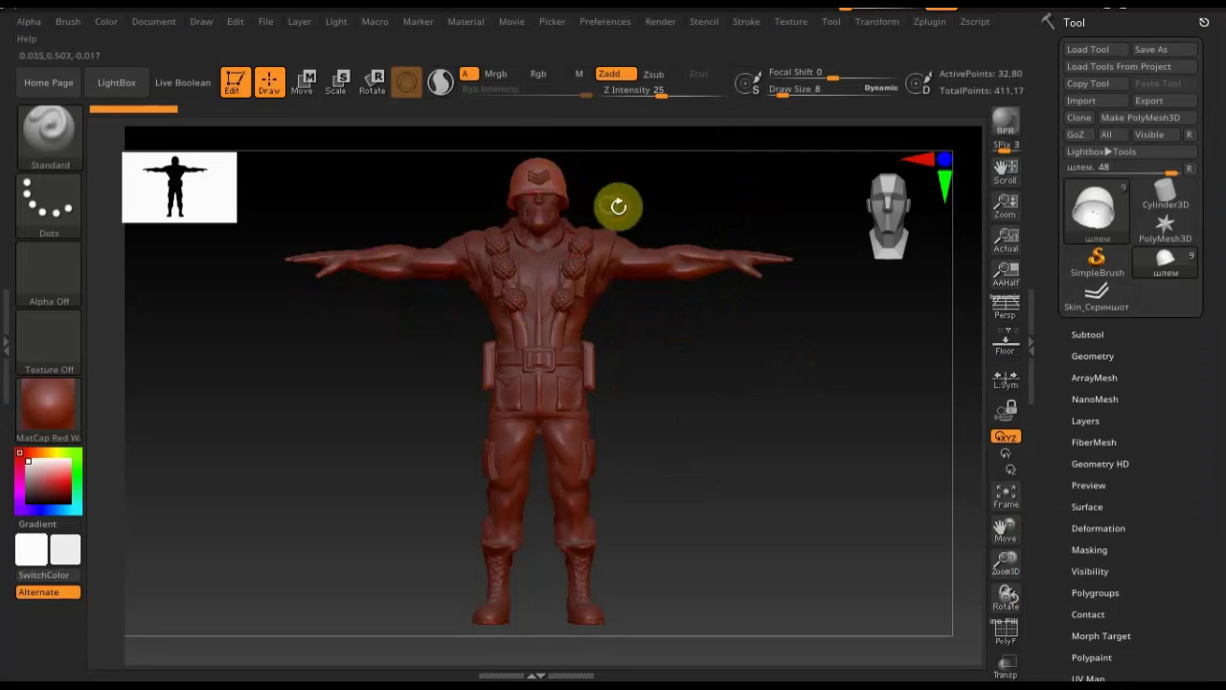
Rotate, pan and zoom so the soldier's helmeted head and upper torso fill the canvas
mouse_move(661, 214)
left_mouse_down()
mouse_move(796, 224)
mouse_move(715, 233)
mouse_move(651, 213)
left_mouse_up()
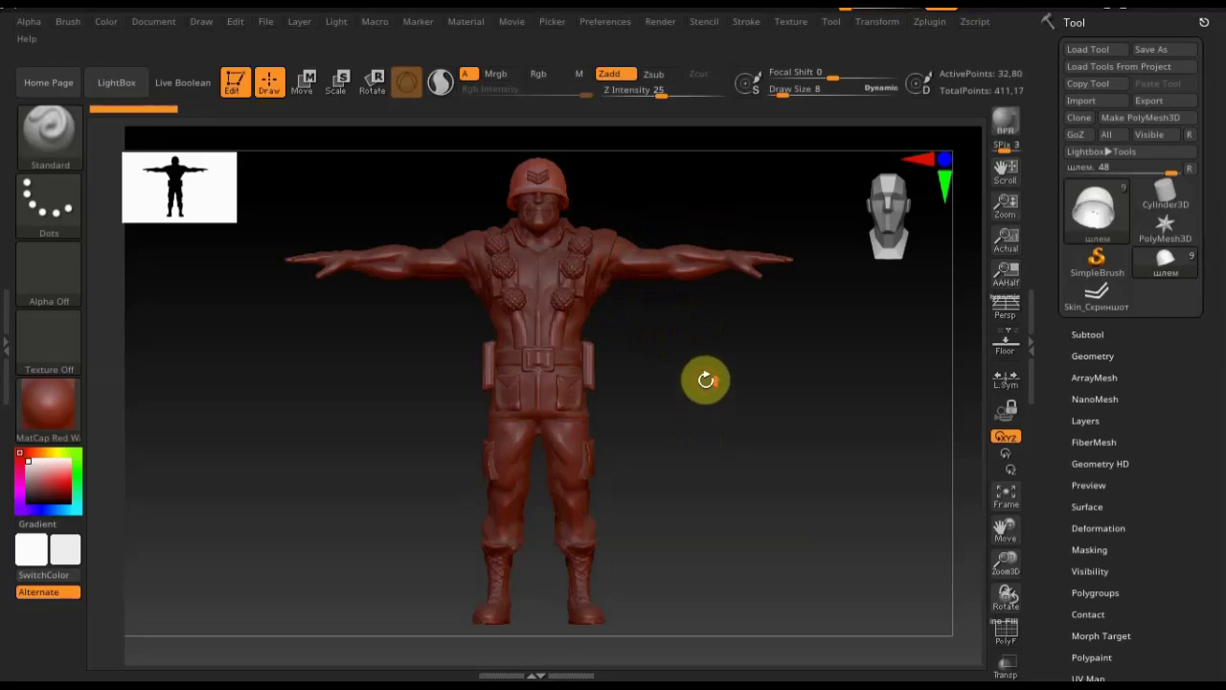
left_click_drag(712, 375, 719, 459, "alt")
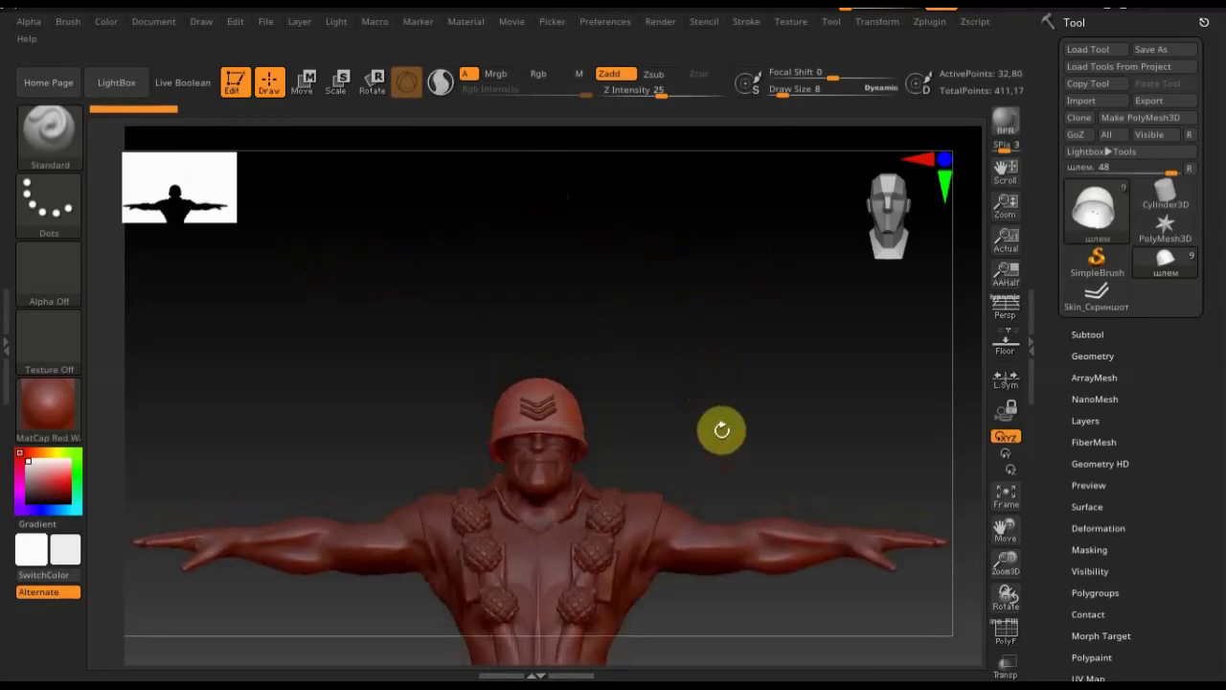
mouse_move(731, 336)
left_mouse_down("alt")
mouse_move(744, 290)
mouse_move(734, 279)
left_mouse_up("alt")
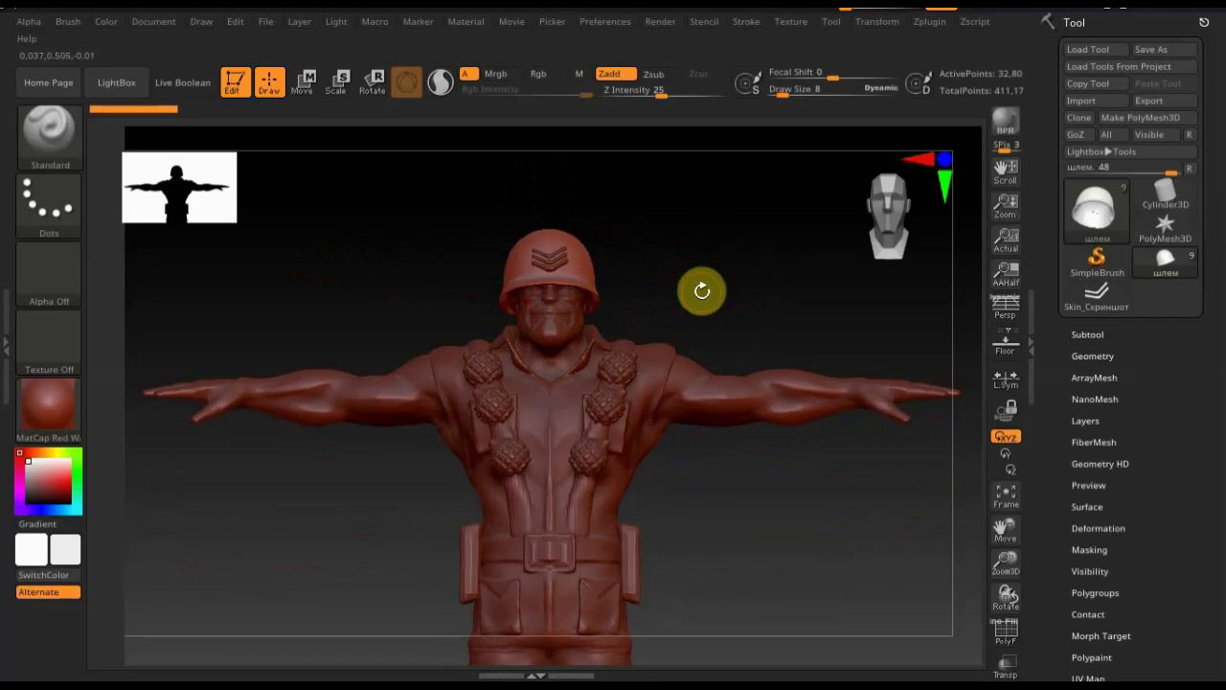
mouse_move(713, 293)
left_mouse_down()
mouse_move(777, 296)
mouse_move(690, 297)
mouse_move(705, 291)
left_mouse_up()
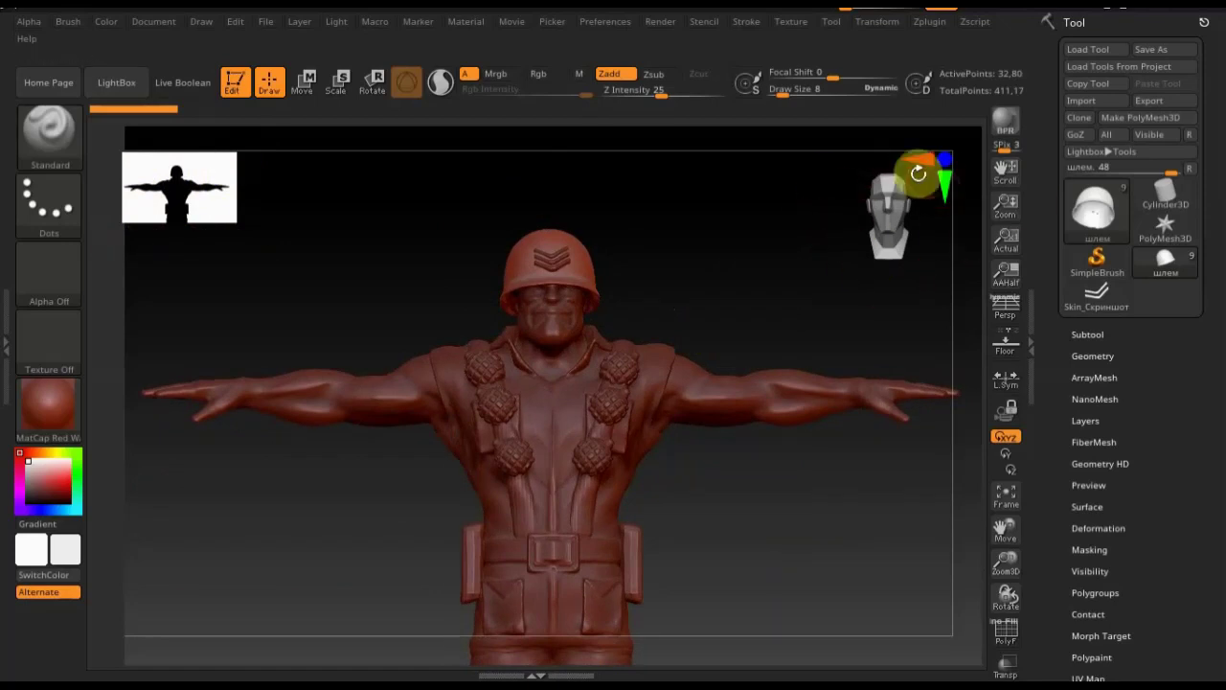
Turn off the silhouette Thumbnail in Preferences
left_click(609, 21)
mouse_move(700, 496)
left_mouse_down()
mouse_move(716, 400)
mouse_move(679, 430)
left_mouse_up()
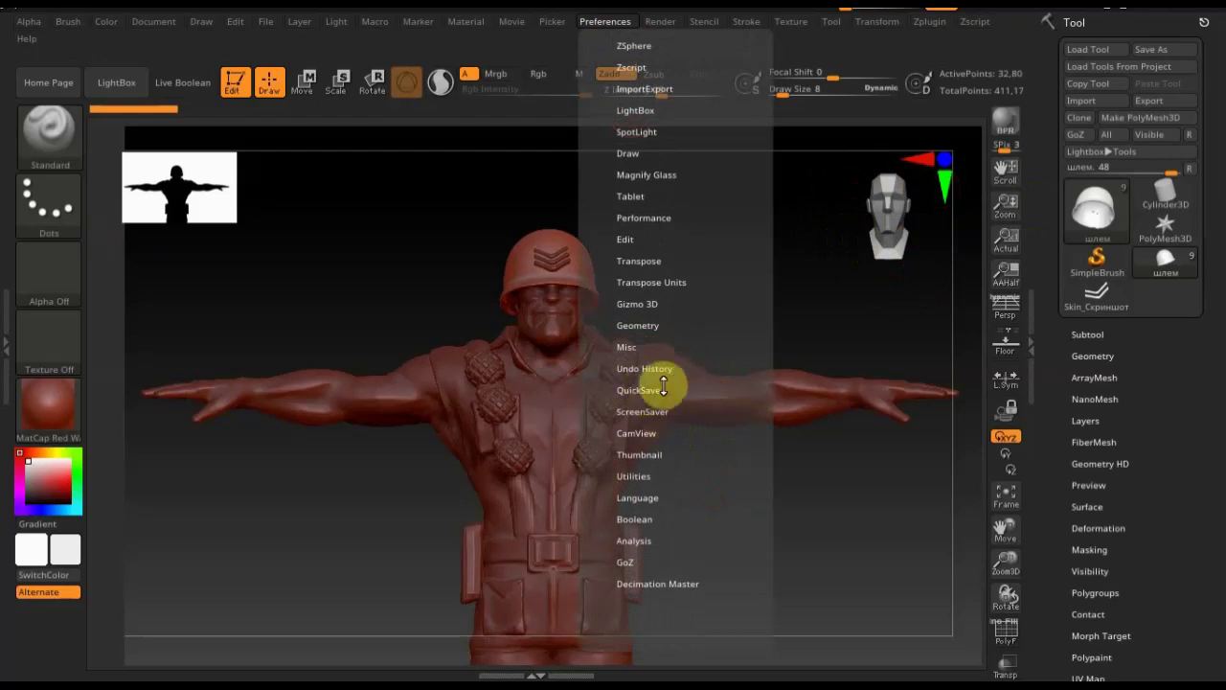
left_click(638, 453)
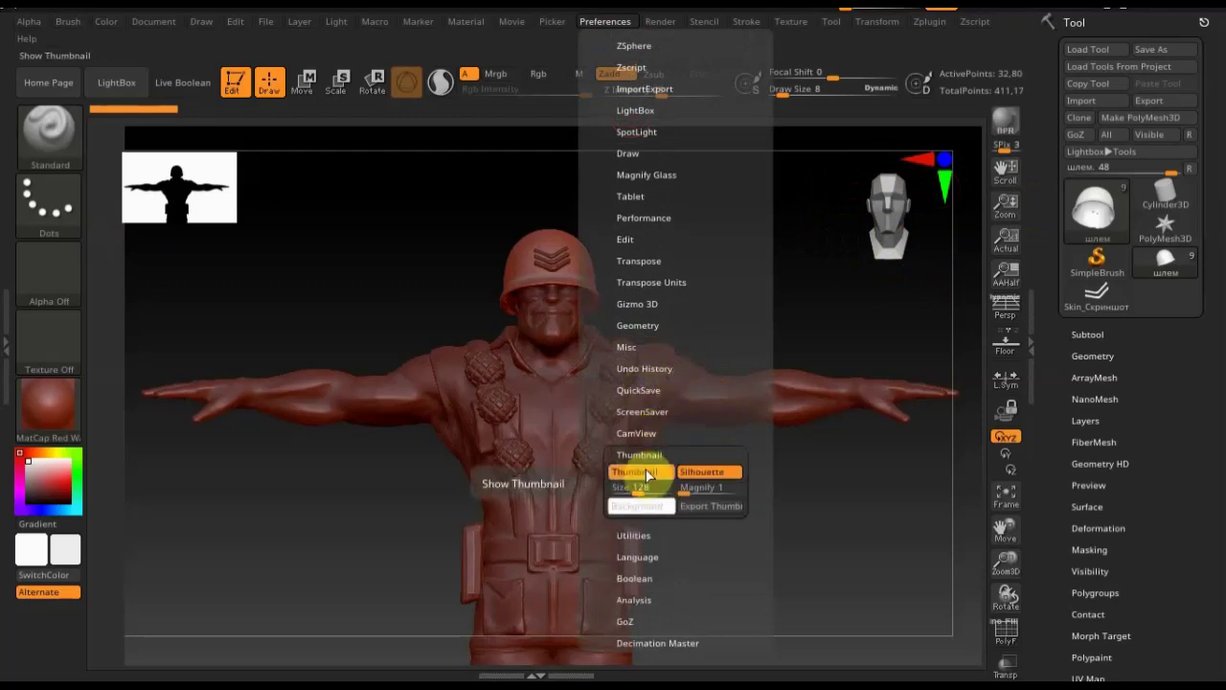
left_click(645, 469)
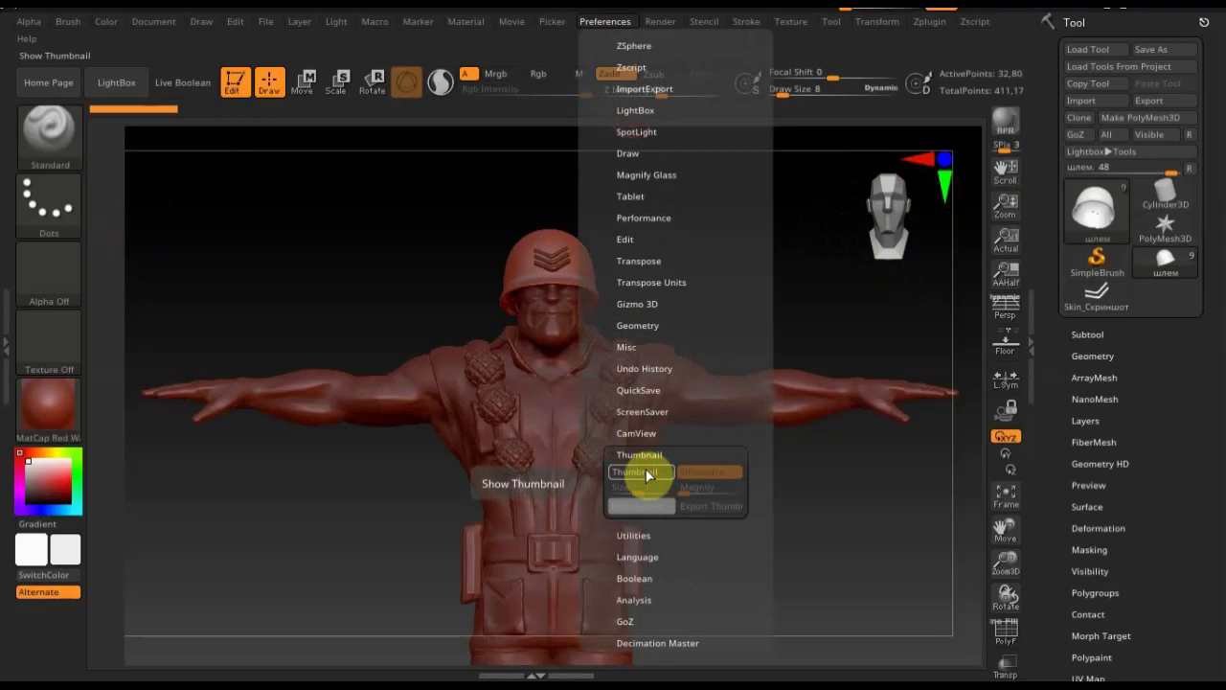
Toggle the ScreenSaver off and back on, and turn off CamView to remove the orientation head
left_click(642, 413)
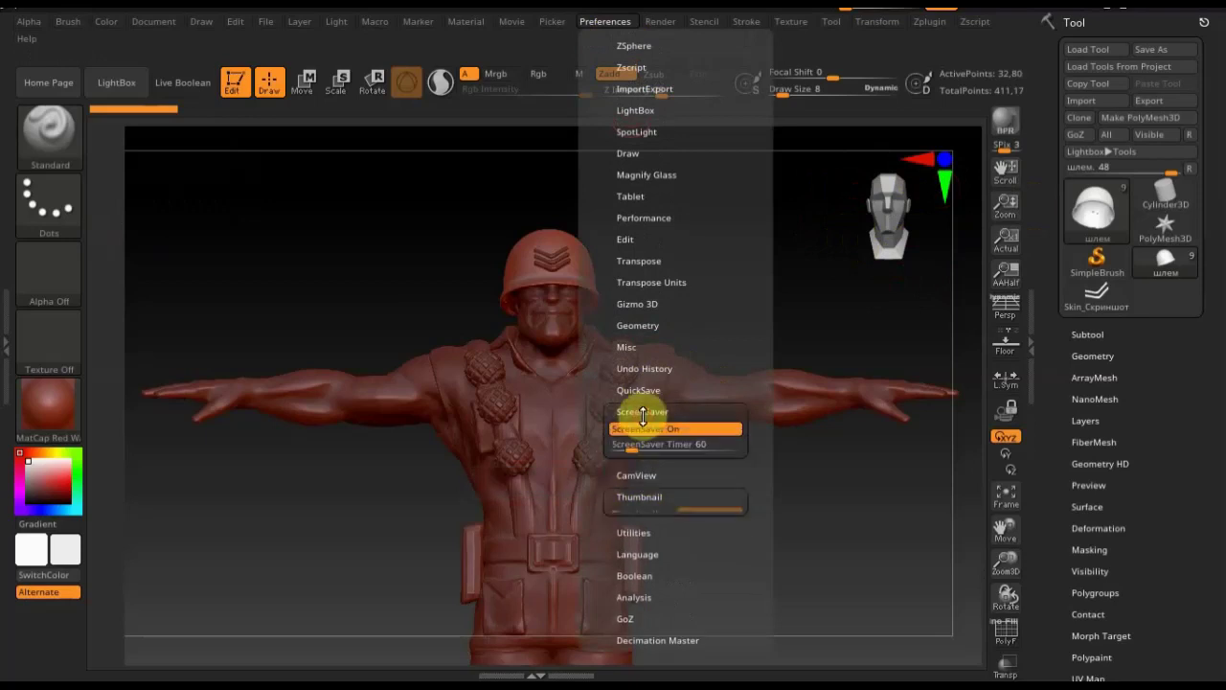
left_click(659, 431)
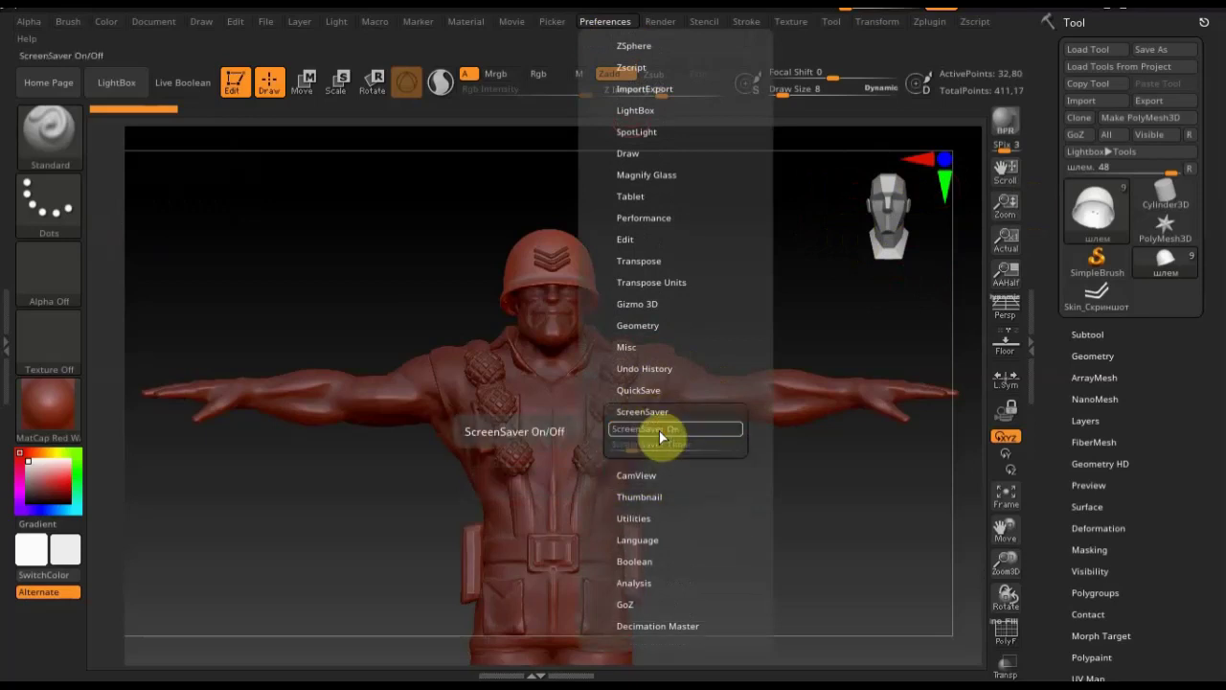
left_click(659, 431)
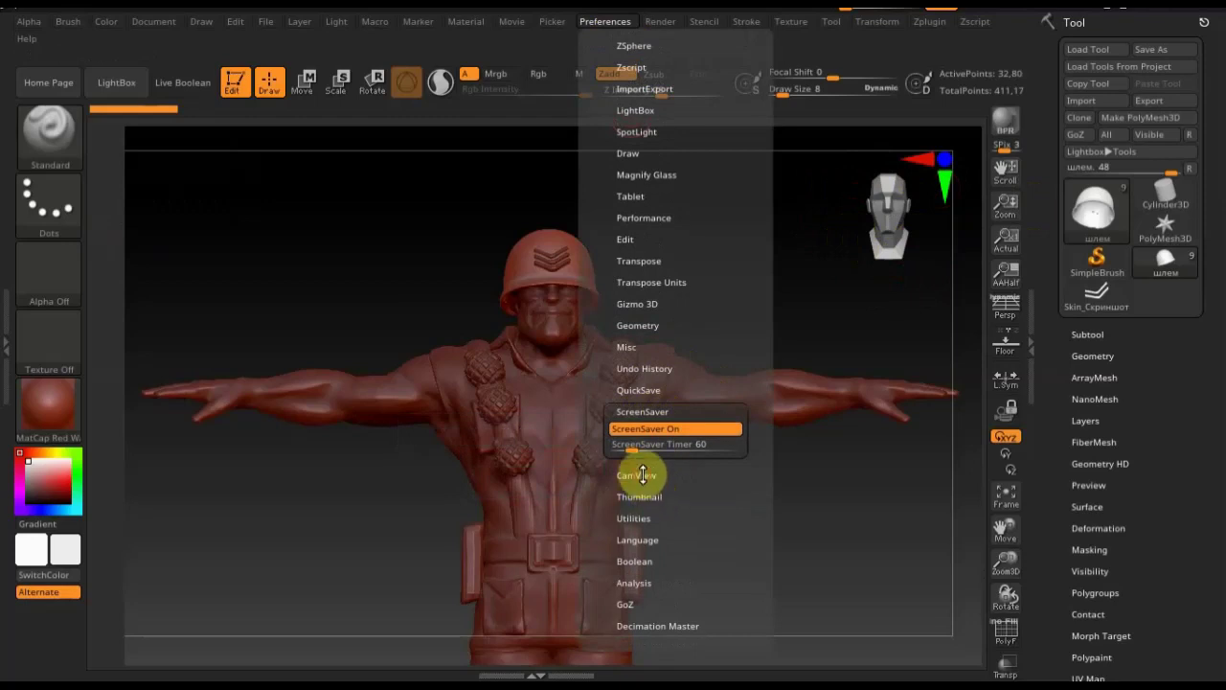
left_click(642, 474)
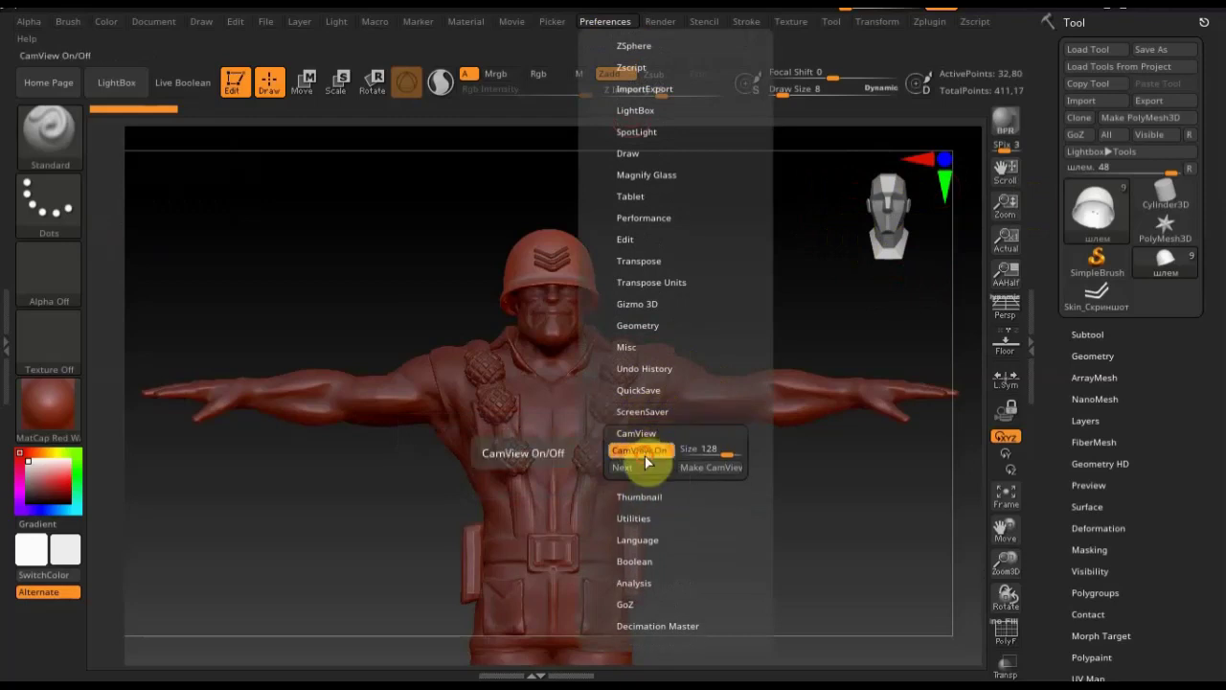
left_click(644, 456)
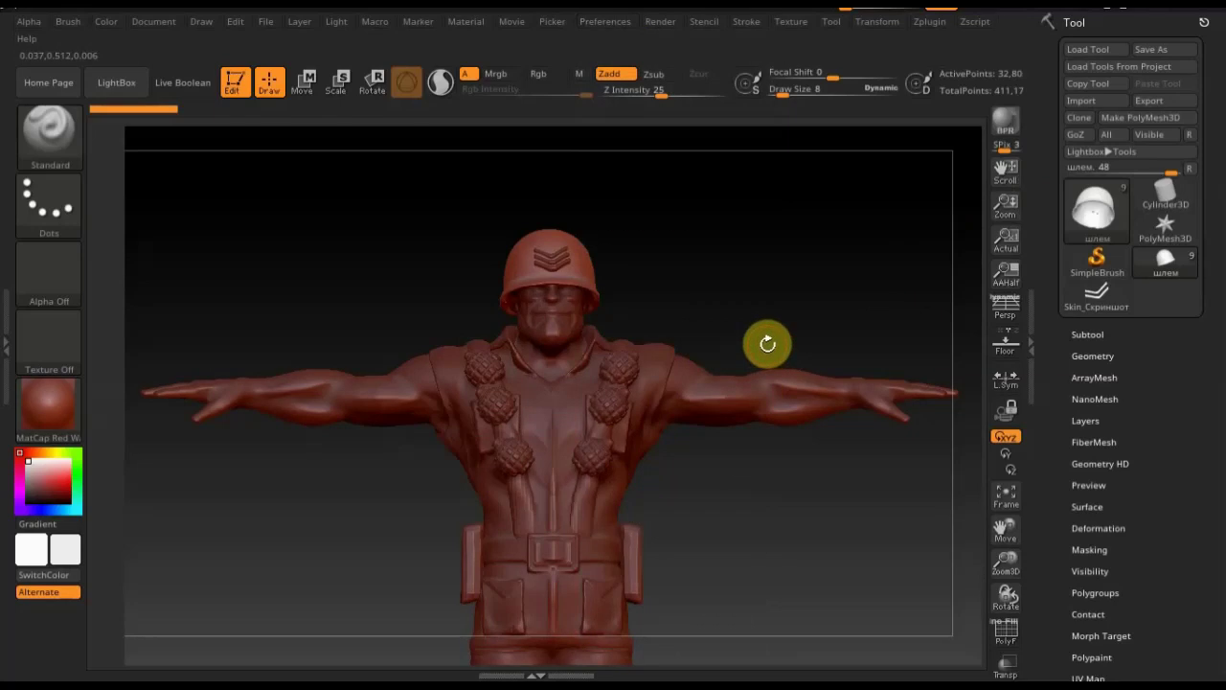
mouse_move(783, 328)
left_mouse_down()
mouse_move(657, 335)
mouse_move(780, 324)
left_mouse_up()
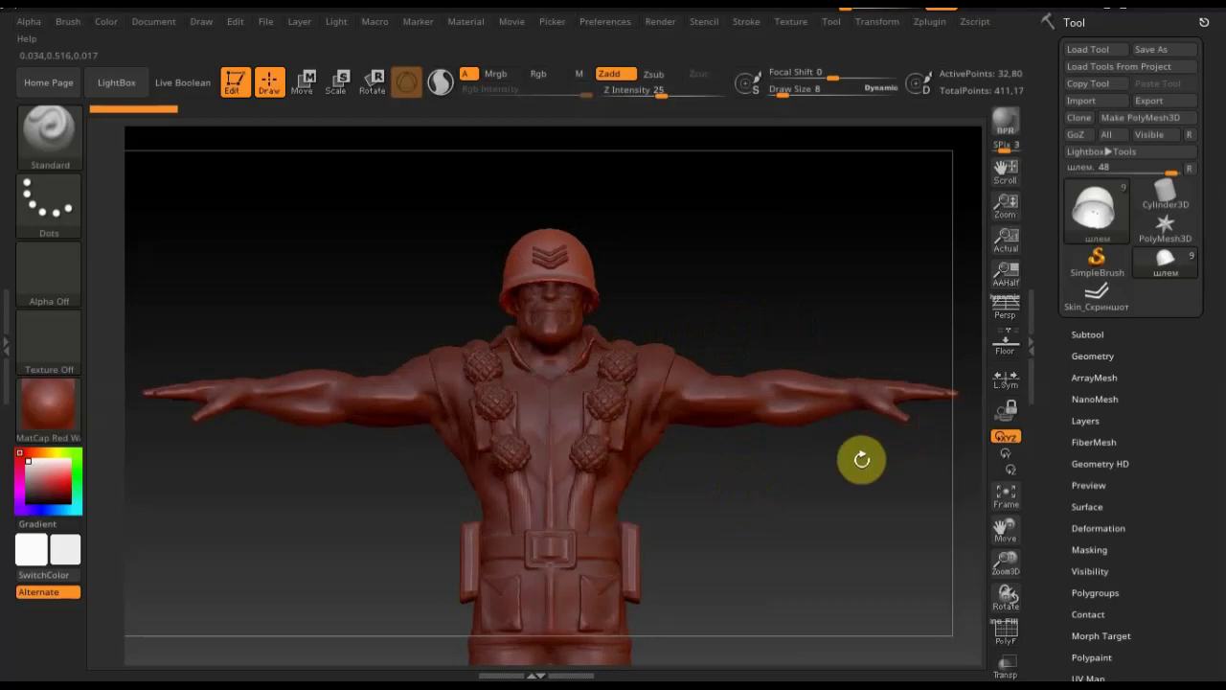
key("n")
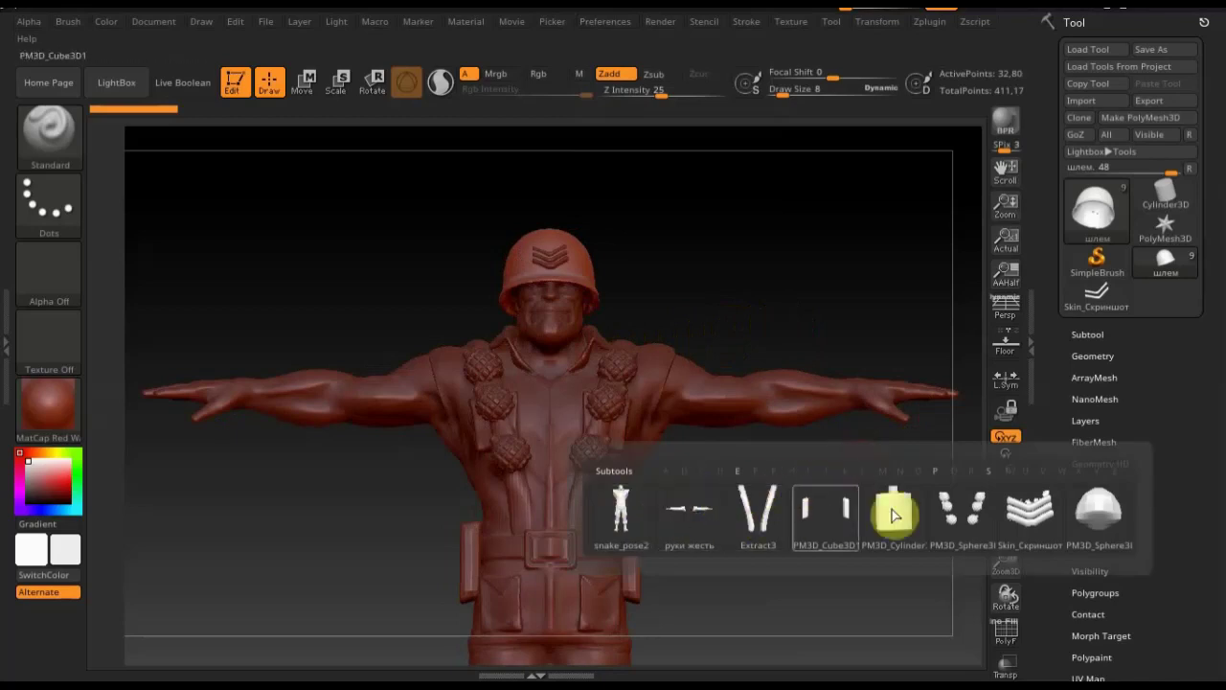
Step down through the subtool list to the шлем helmet subtool
left_click(1094, 332)
mouse_move(1140, 436)
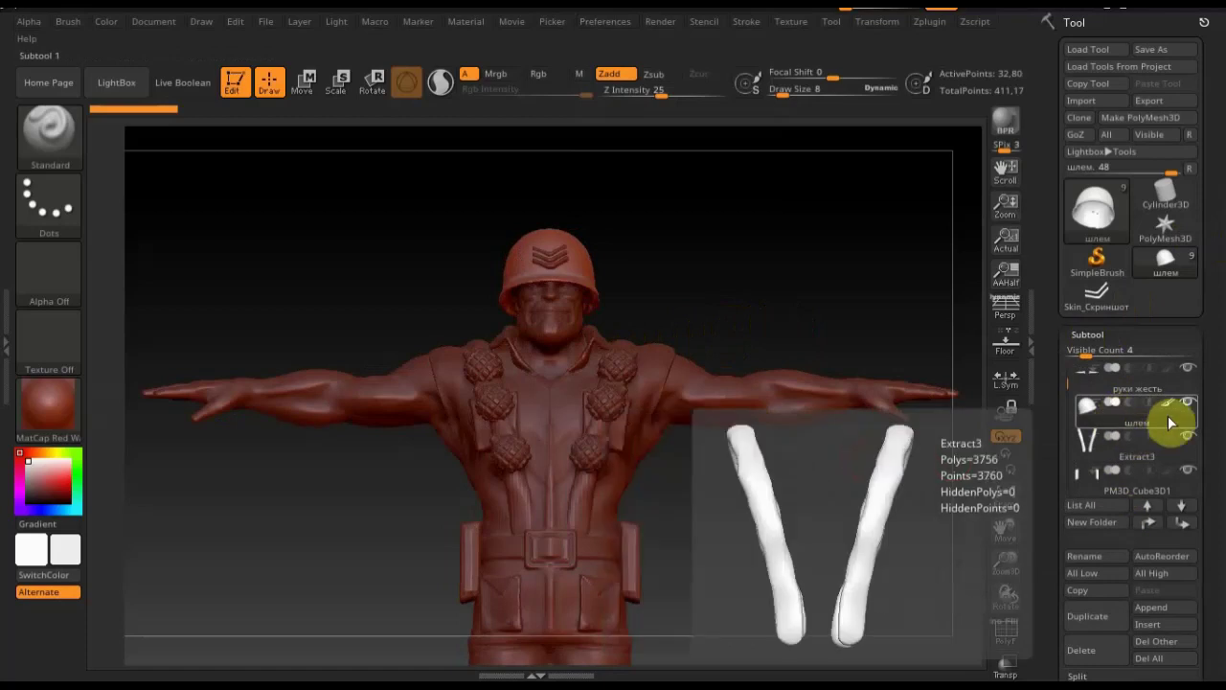
left_click(1188, 505)
left_click(1186, 506)
left_click(1183, 507)
left_click(1177, 509)
left_click(1147, 506)
left_click(1147, 506)
left_click(1147, 506)
left_click(1148, 506)
left_click(1147, 506)
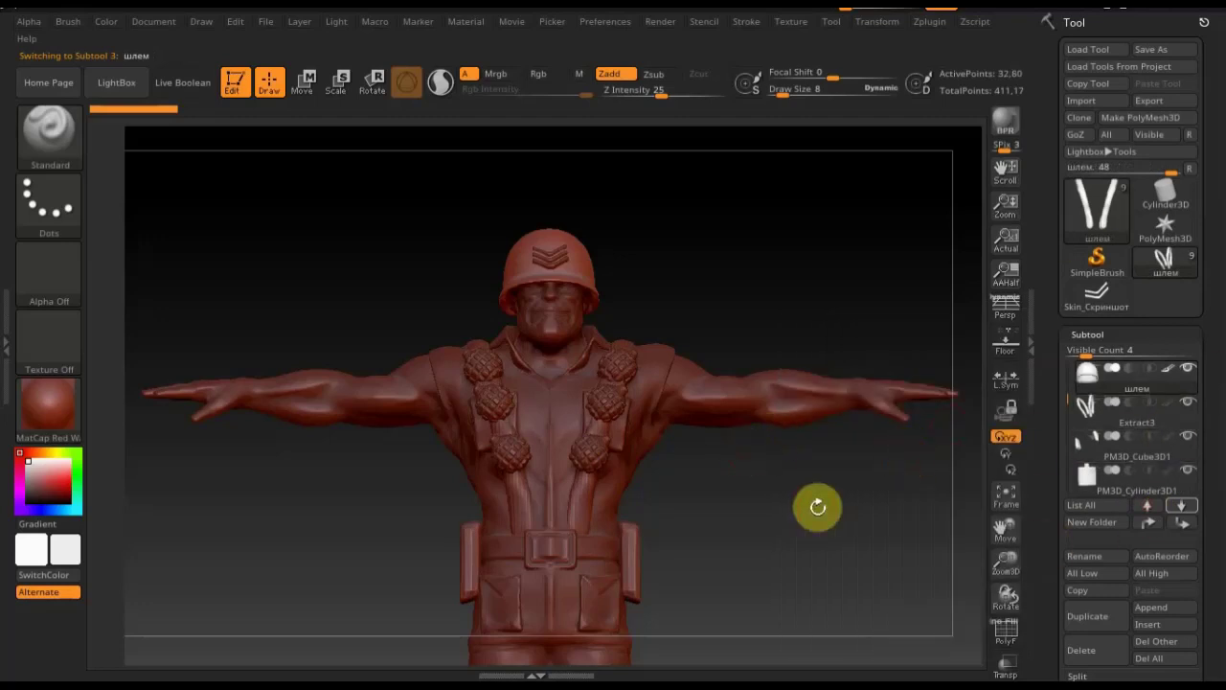
Make snake_pose2 active and hide all other subtools
key("n")
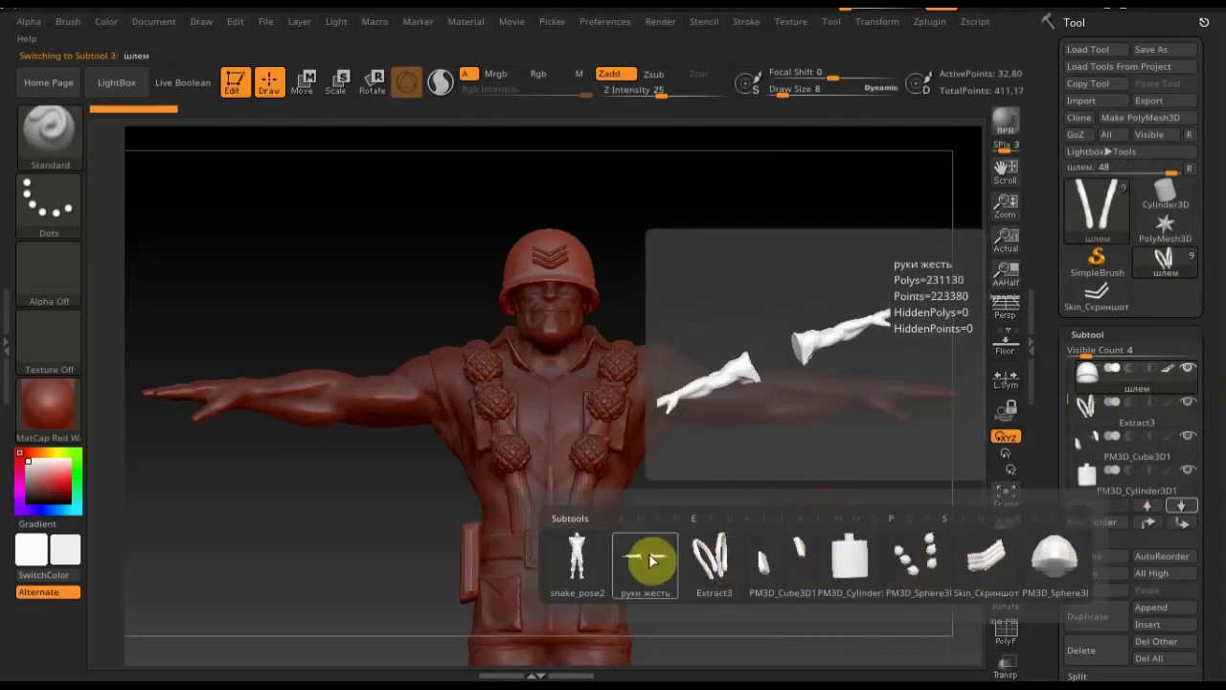
mouse_move(576, 557)
left_click(591, 558)
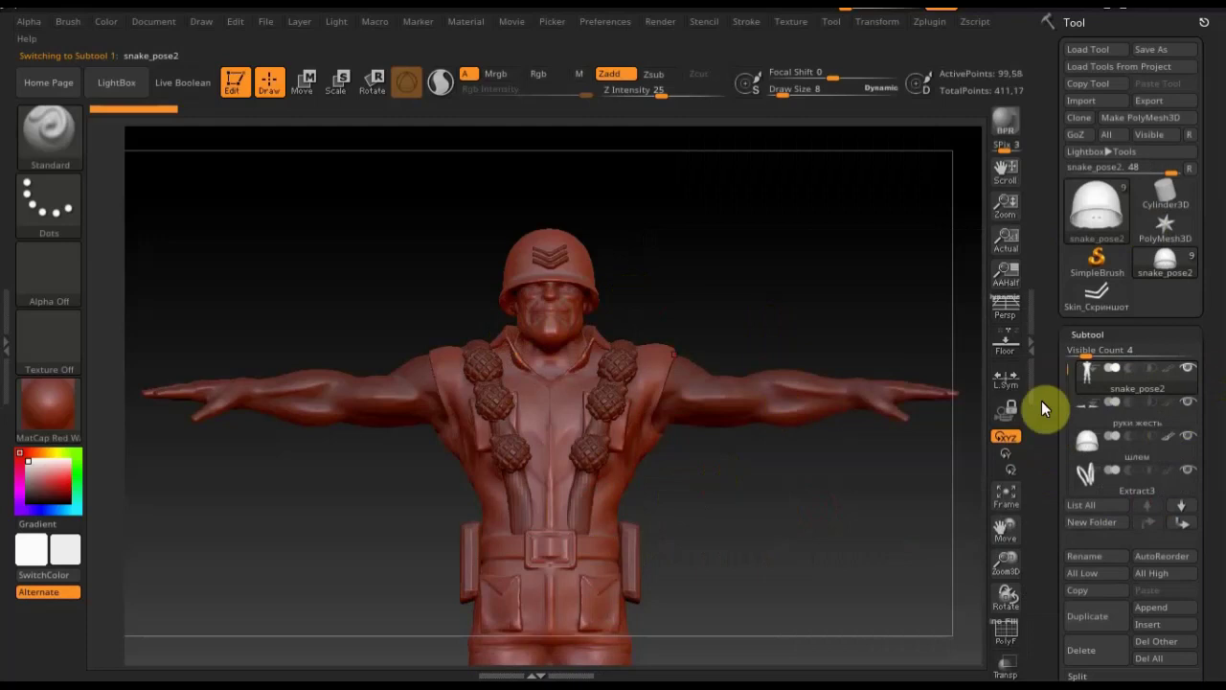
key("shift")
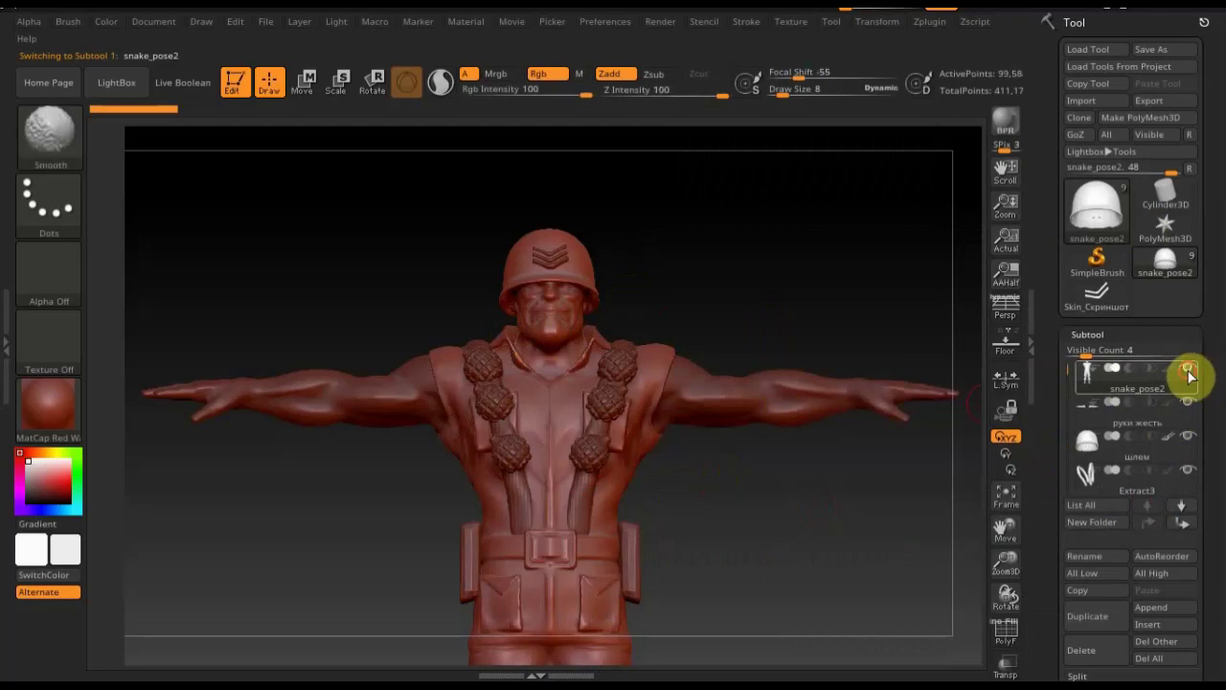
left_click(1188, 373, "shift")
mouse_move(844, 329)
left_mouse_down()
mouse_move(868, 337)
mouse_move(791, 337)
left_mouse_up()
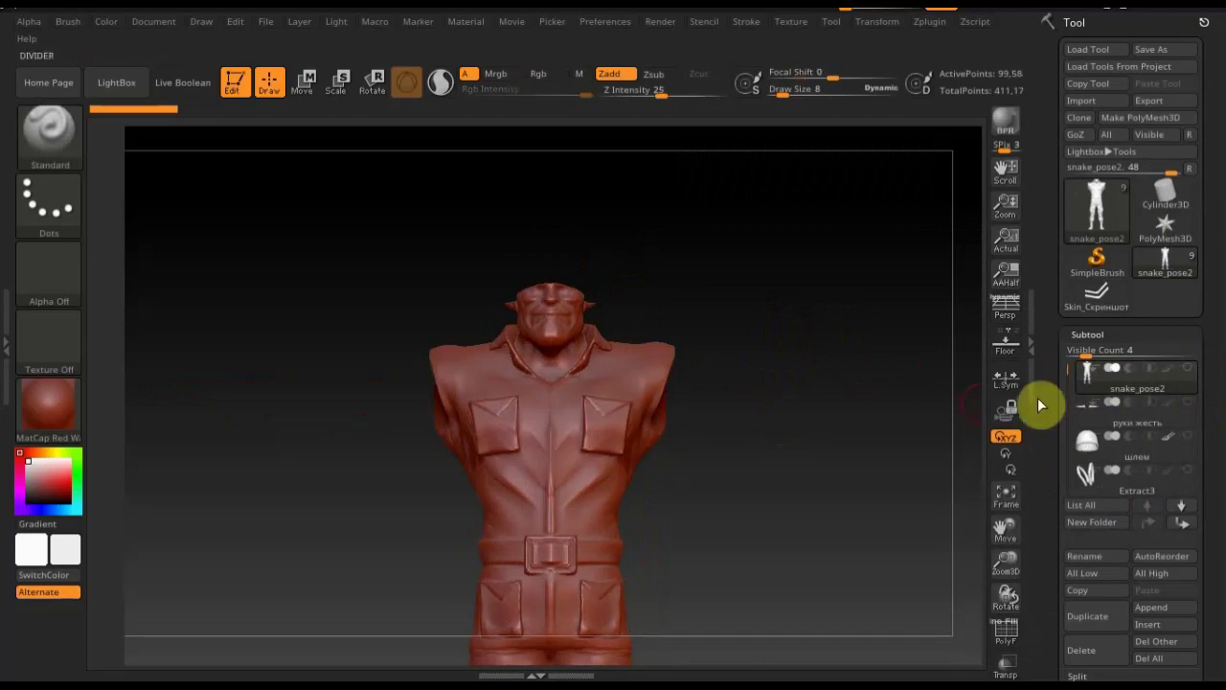
Duplicate snake_pose2, then import the 6666666 bust OBJ into the original subtool
left_click(1097, 618)
mouse_move(1092, 418)
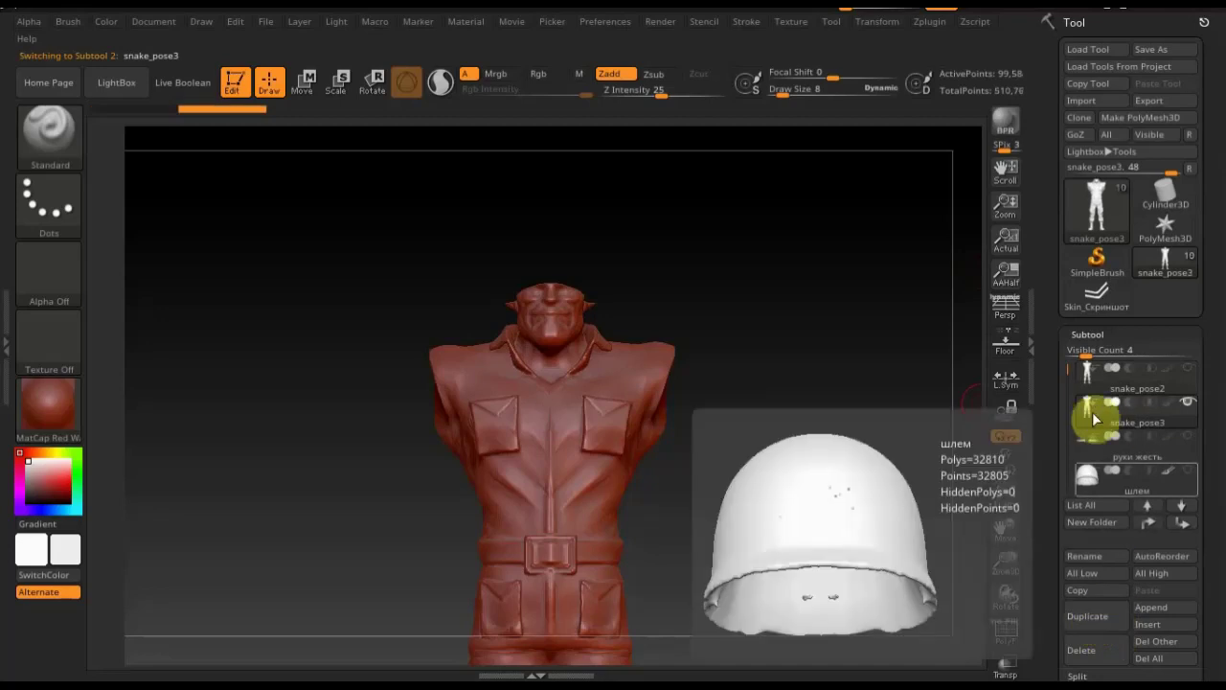
left_click(1095, 388)
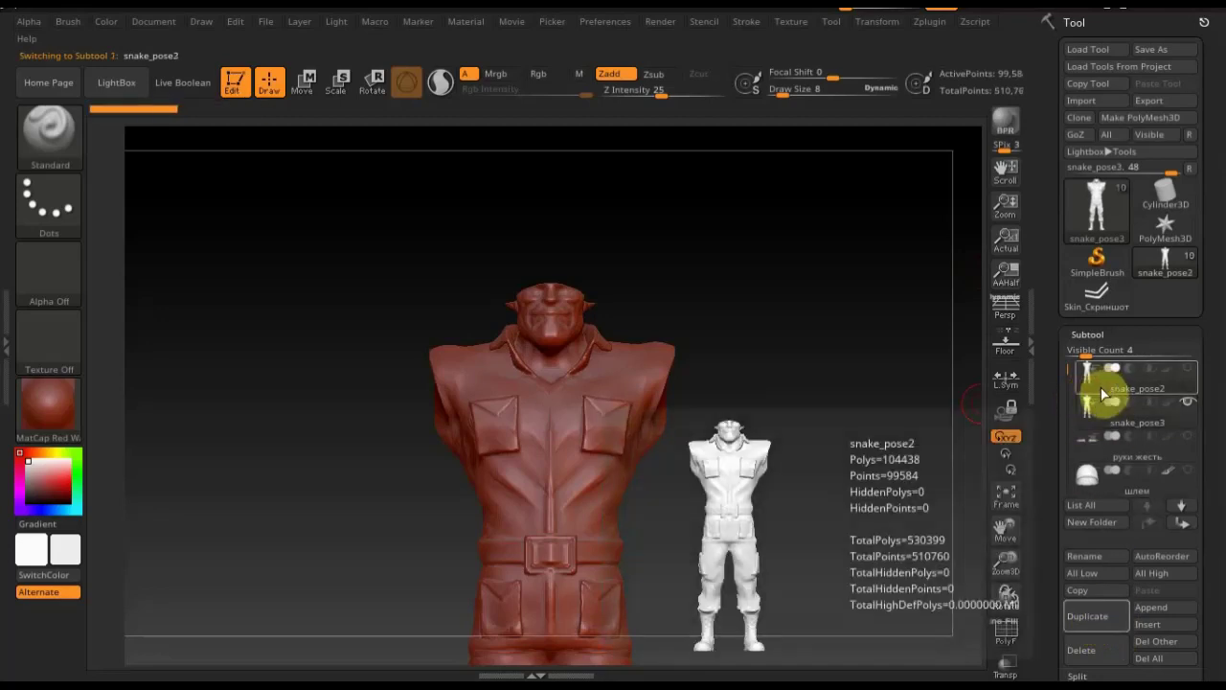
left_click(1101, 102)
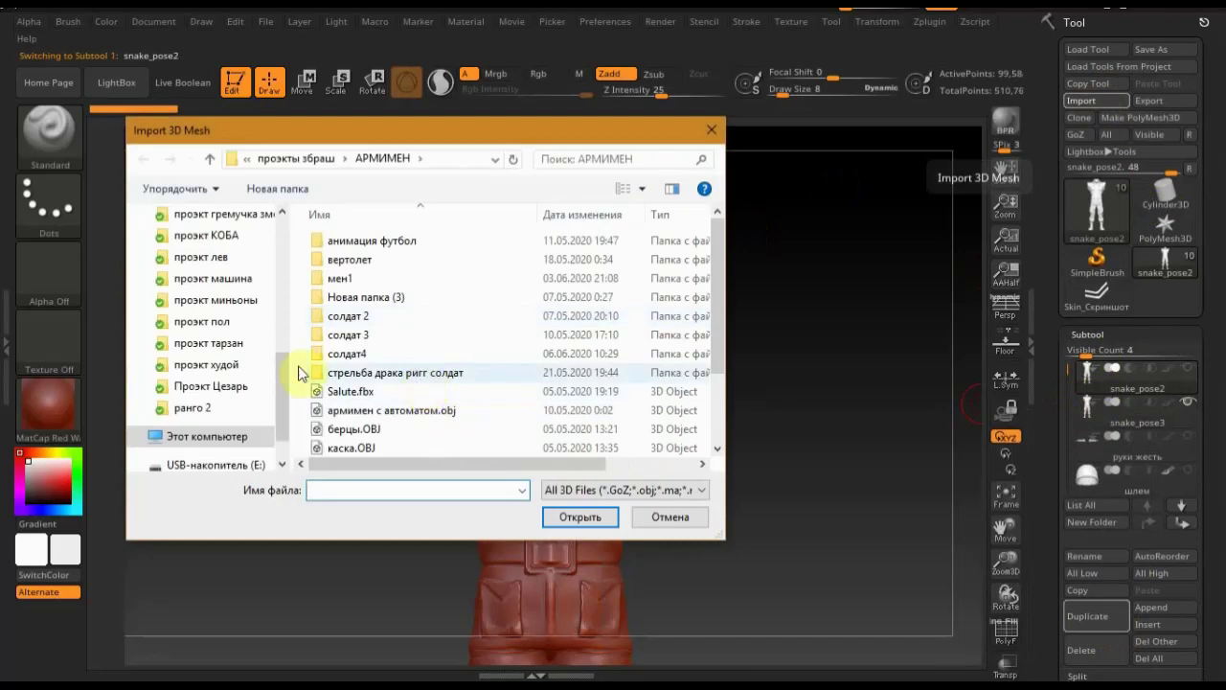
mouse_move(215, 464)
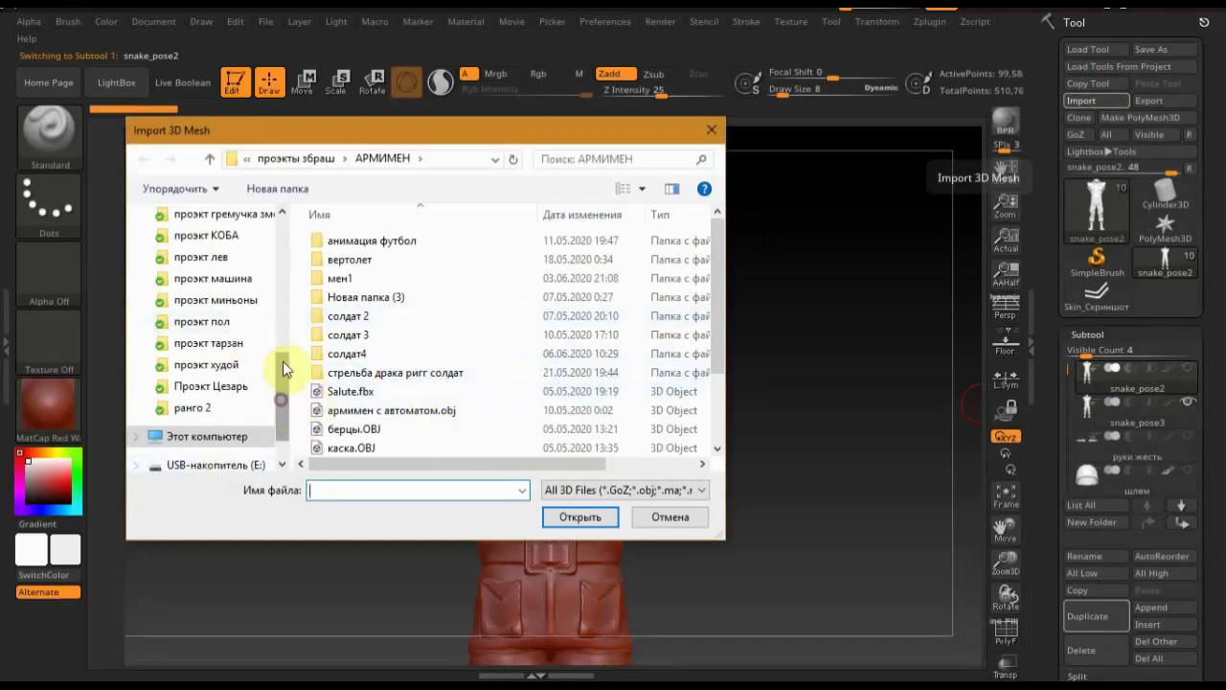
scroll(283, 369, "up", 5)
scroll(269, 288, "up", 1)
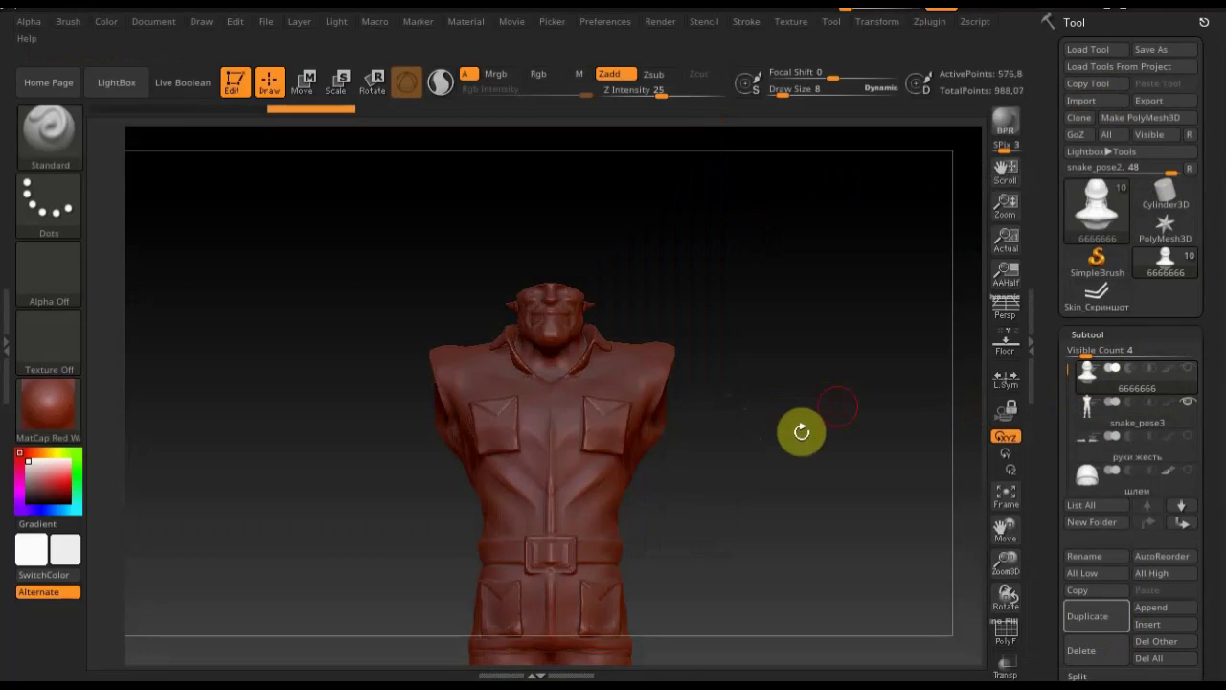
mouse_move(801, 432)
left_mouse_down()
mouse_move(783, 465)
mouse_move(769, 376)
mouse_move(741, 469)
mouse_move(738, 451)
mouse_move(675, 522)
mouse_move(715, 527)
left_mouse_up()
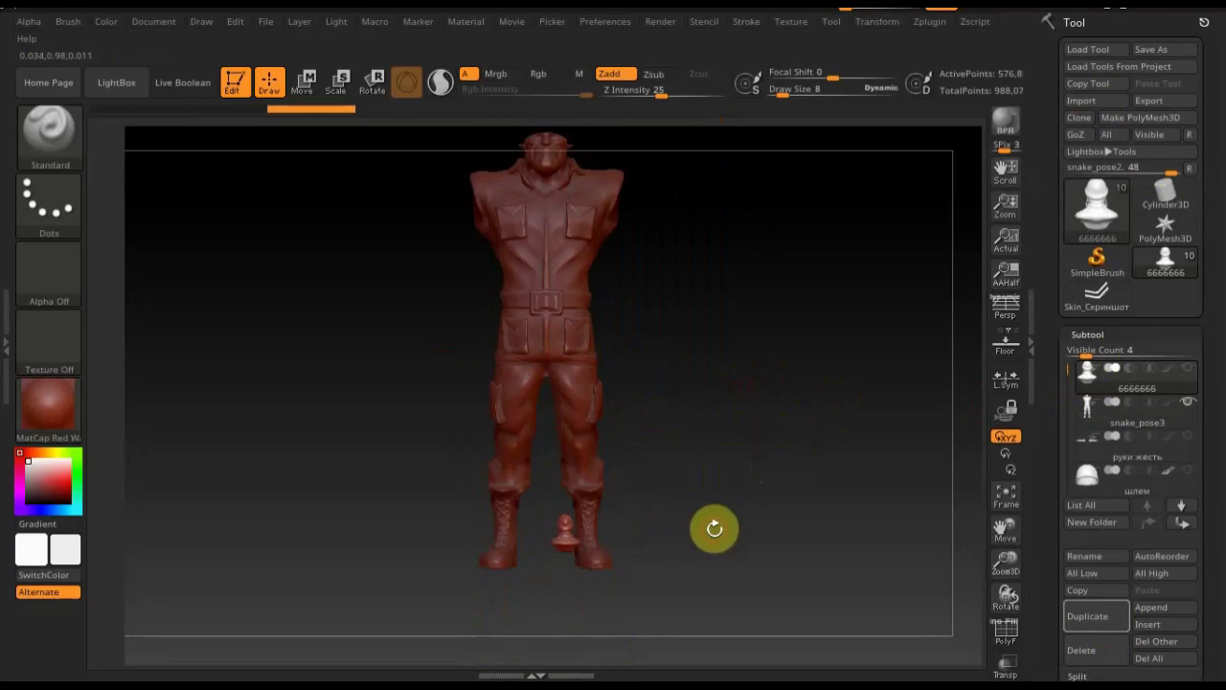
Rotate the small imported bust upright and move it left and vertically with Gizmo 3D
left_click(307, 84)
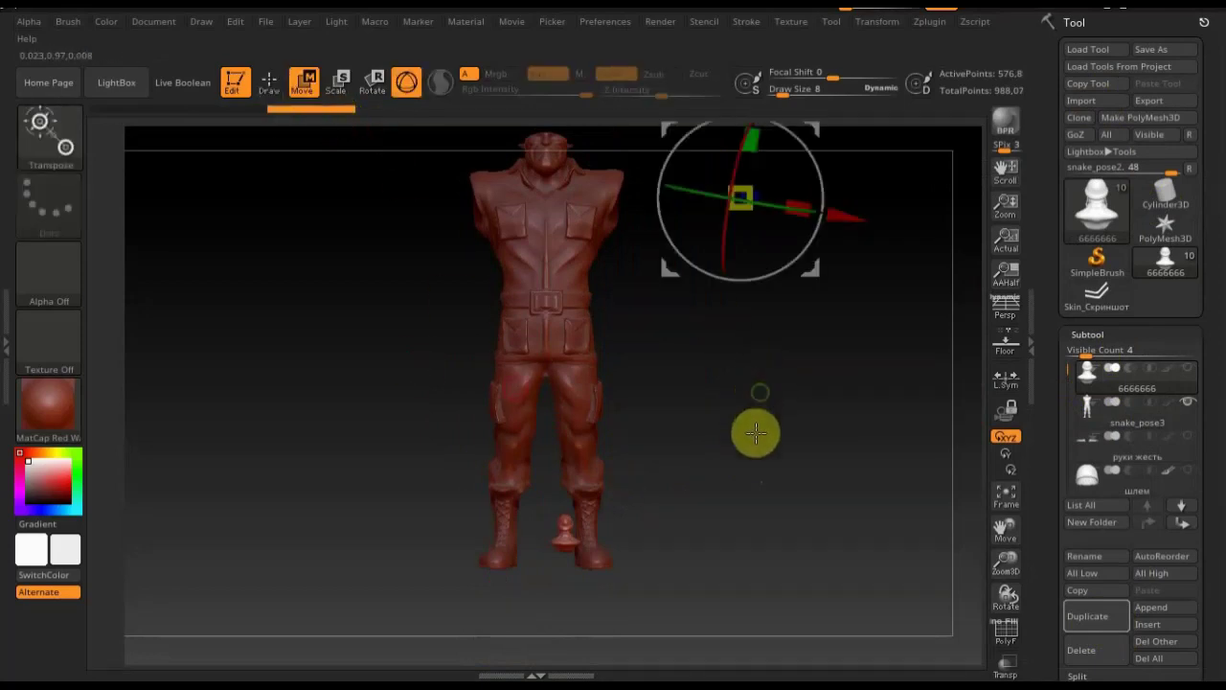
mouse_move(758, 410)
left_mouse_down()
mouse_move(761, 479)
mouse_move(744, 534)
mouse_move(783, 425)
mouse_move(791, 449)
mouse_move(799, 431)
left_mouse_up()
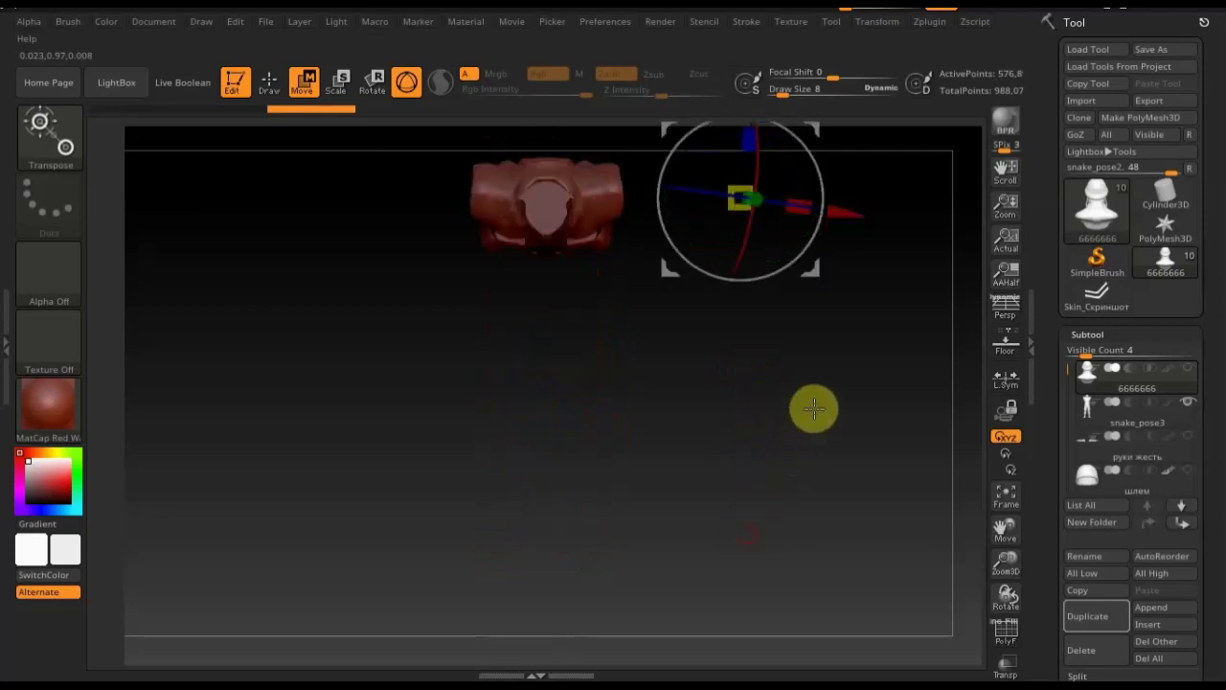
left_click_drag(807, 393, 802, 556, "alt")
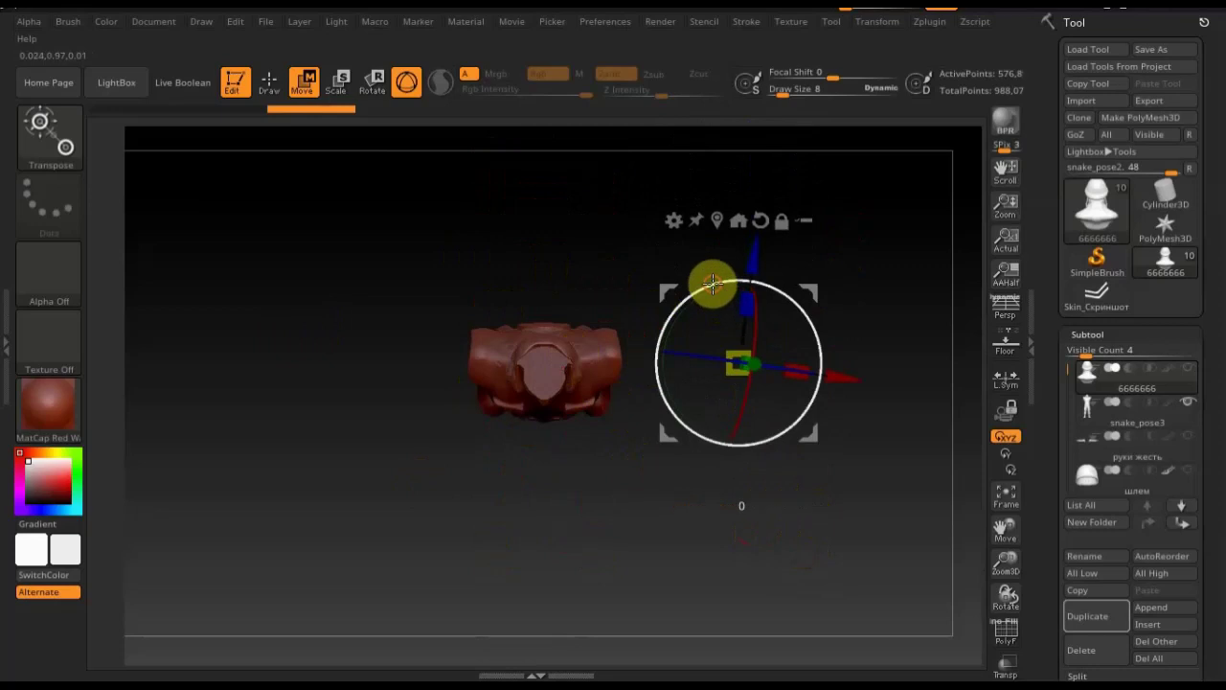
mouse_move(687, 297)
left_mouse_down()
mouse_move(782, 392)
mouse_move(752, 402)
left_mouse_up()
left_click_drag(572, 358, 267, 359)
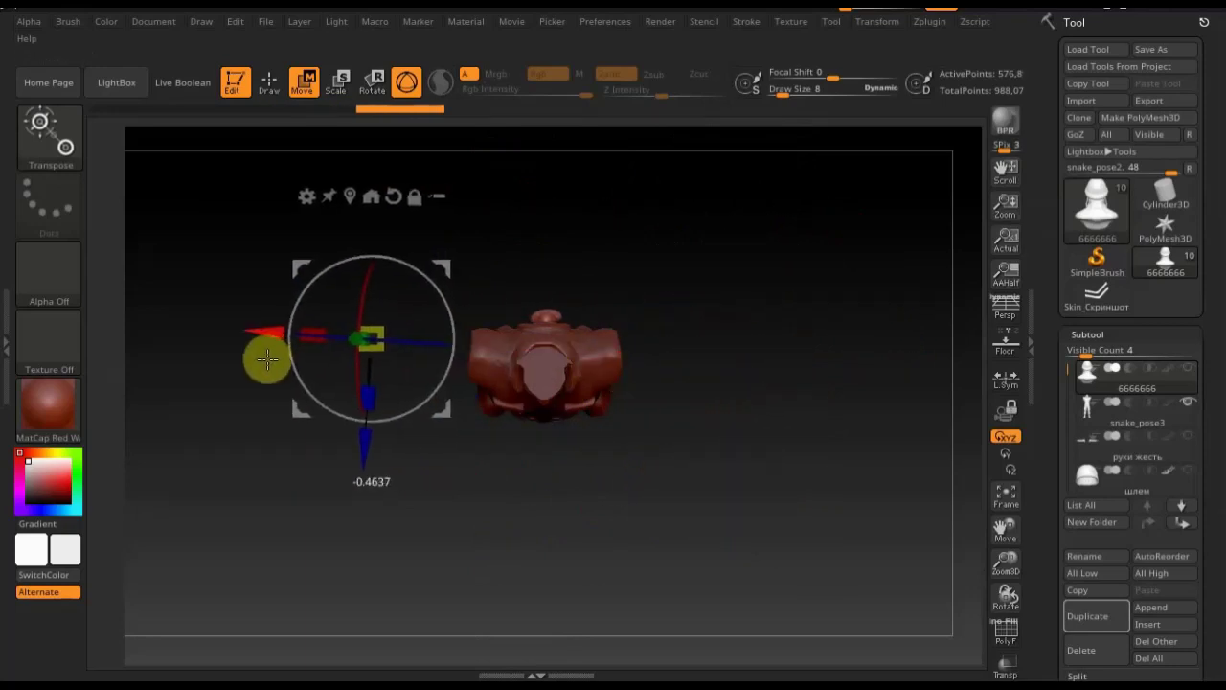
left_click_drag(367, 457, 367, 419)
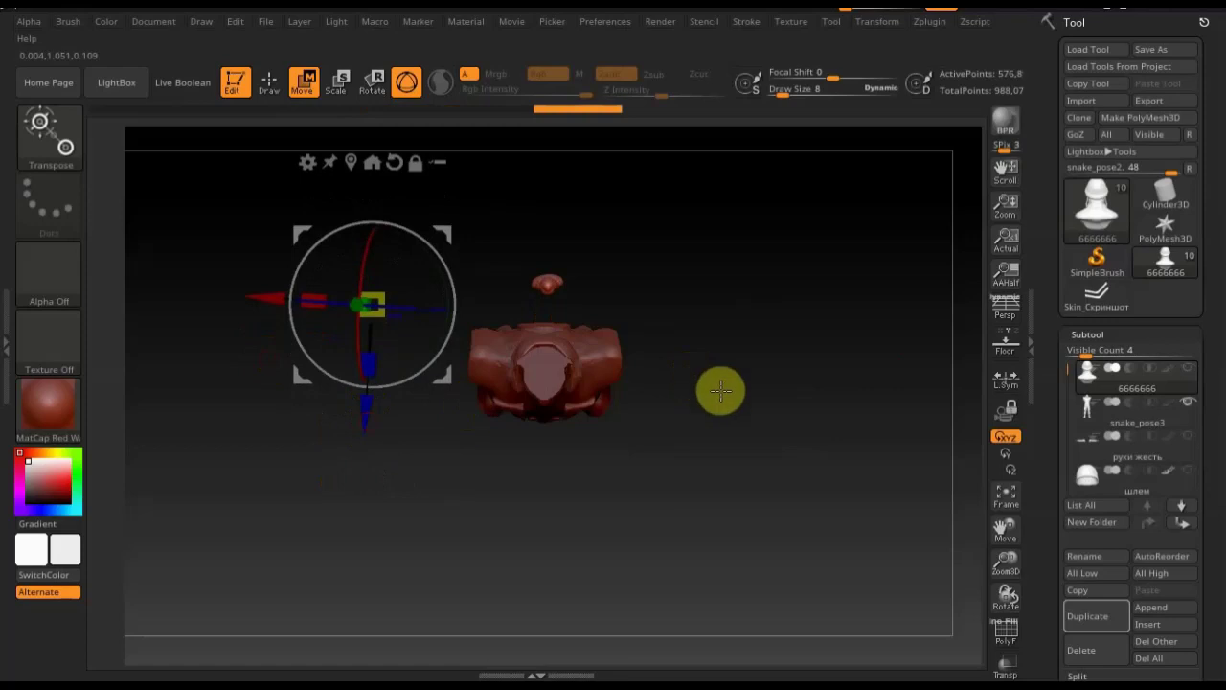
mouse_move(753, 394)
left_mouse_down()
mouse_move(754, 234)
mouse_move(763, 309)
left_mouse_up()
mouse_move(733, 386)
left_mouse_down()
mouse_move(734, 403)
mouse_move(779, 372)
left_mouse_up()
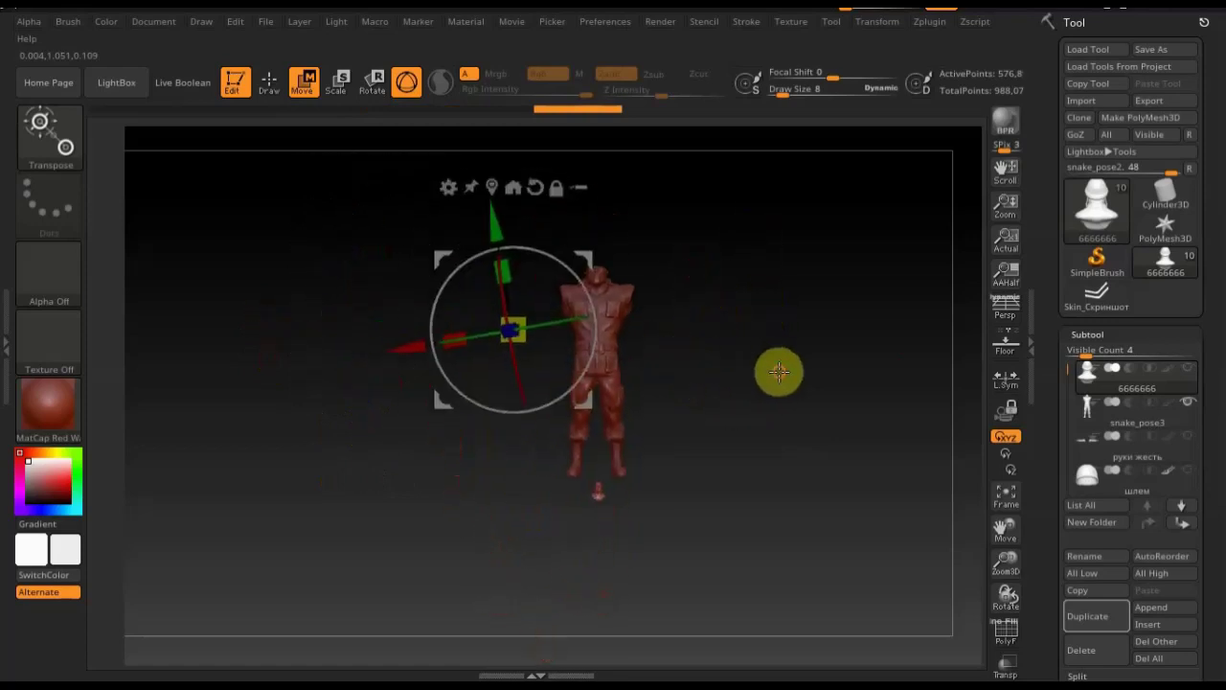
Turn on the floor grid and expand the Tool > Geometry settings
left_click(1005, 354)
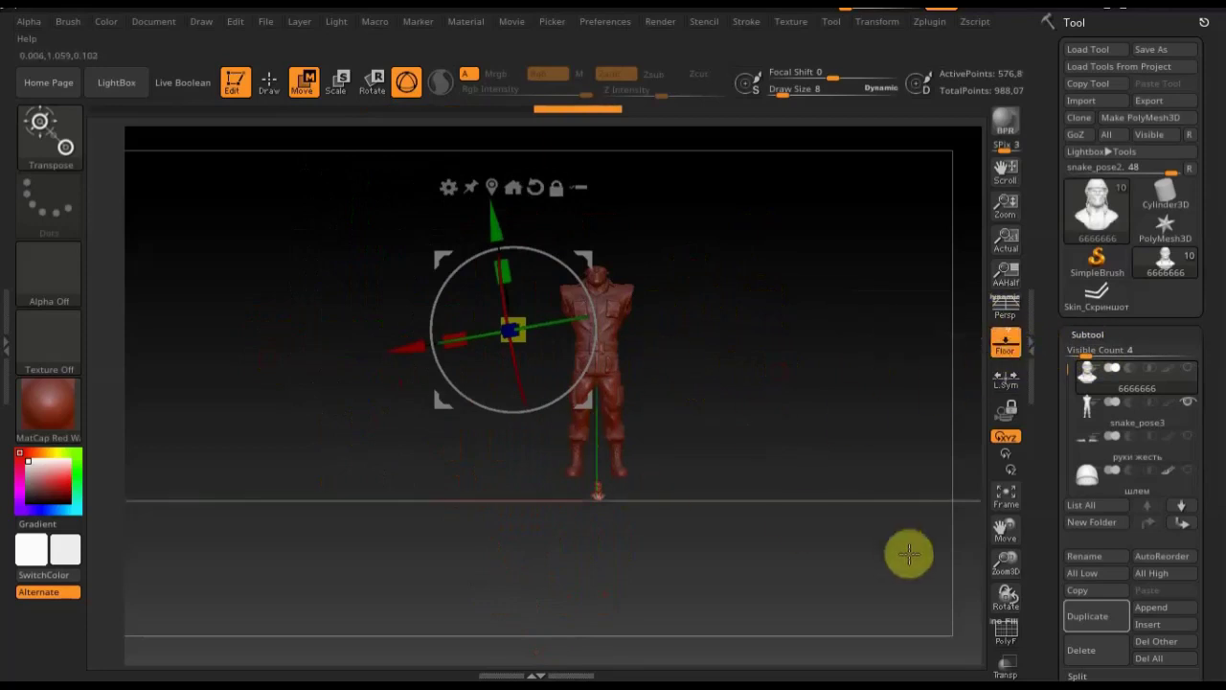
mouse_move(1213, 597)
left_mouse_down()
mouse_move(1222, 508)
mouse_move(1149, 451)
left_mouse_up()
left_click(1093, 552)
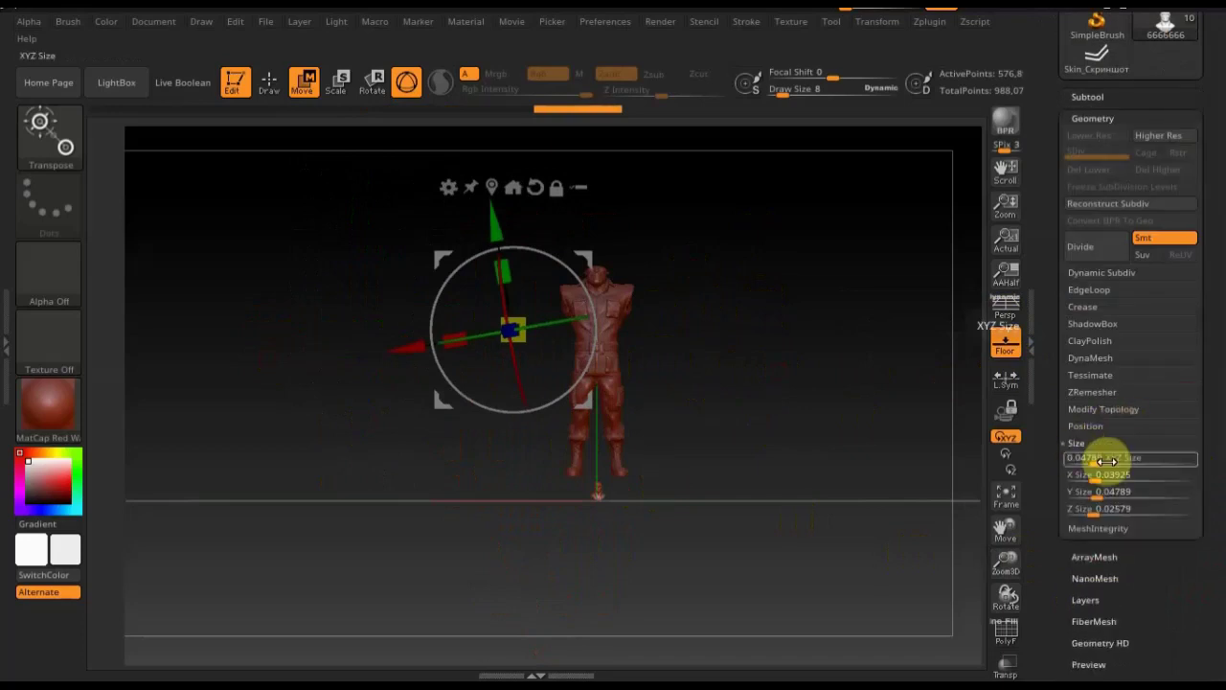
Scale the imported bust up to XYZ Size 0.18433
left_click_drag(1099, 460, 1103, 460)
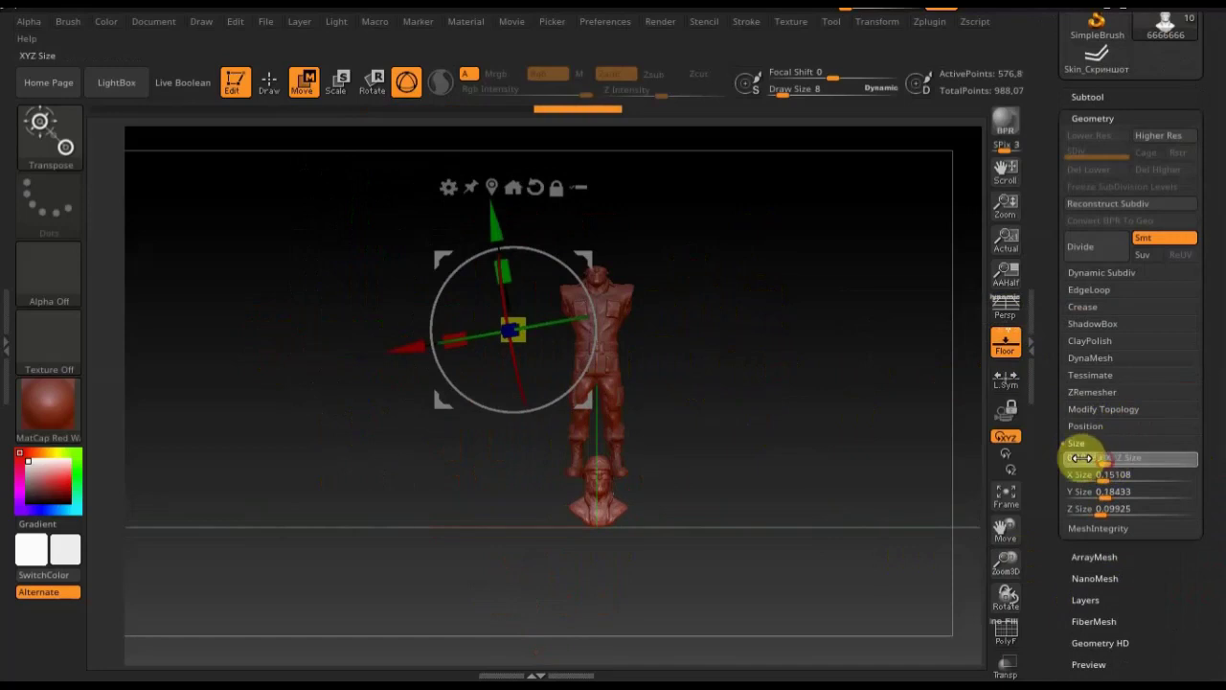
left_click(407, 84)
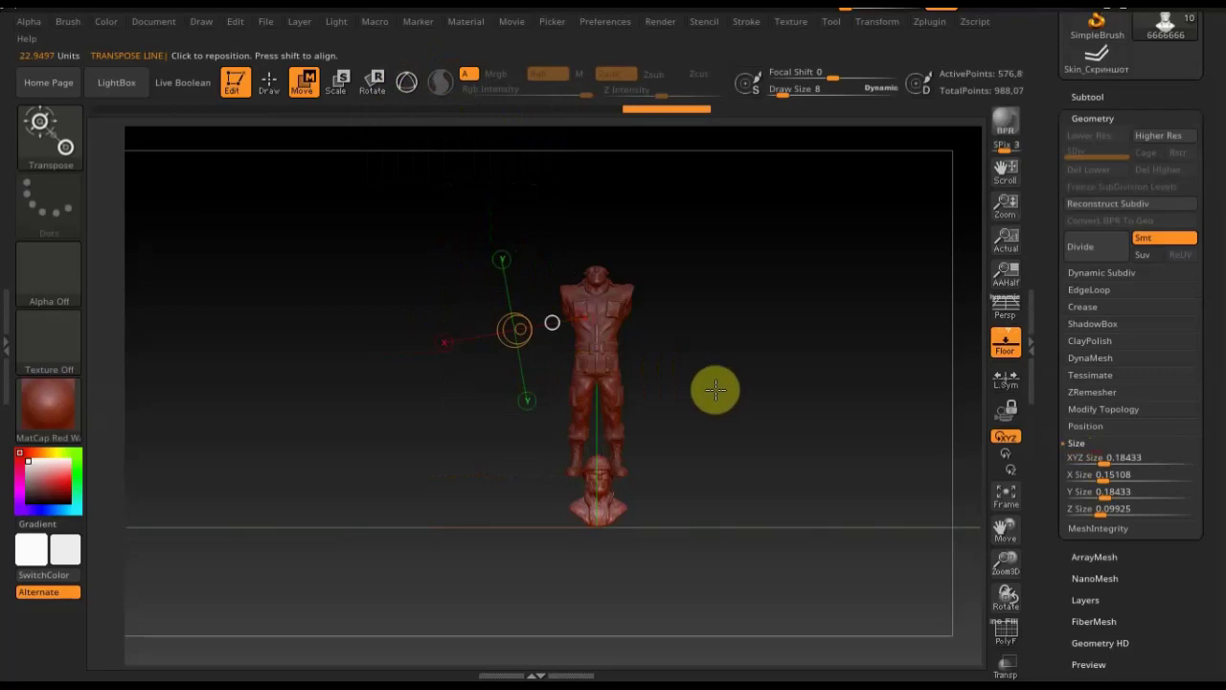
left_click(269, 82)
key("shift")
left_click(304, 84)
left_click_drag(597, 463, 596, 613)
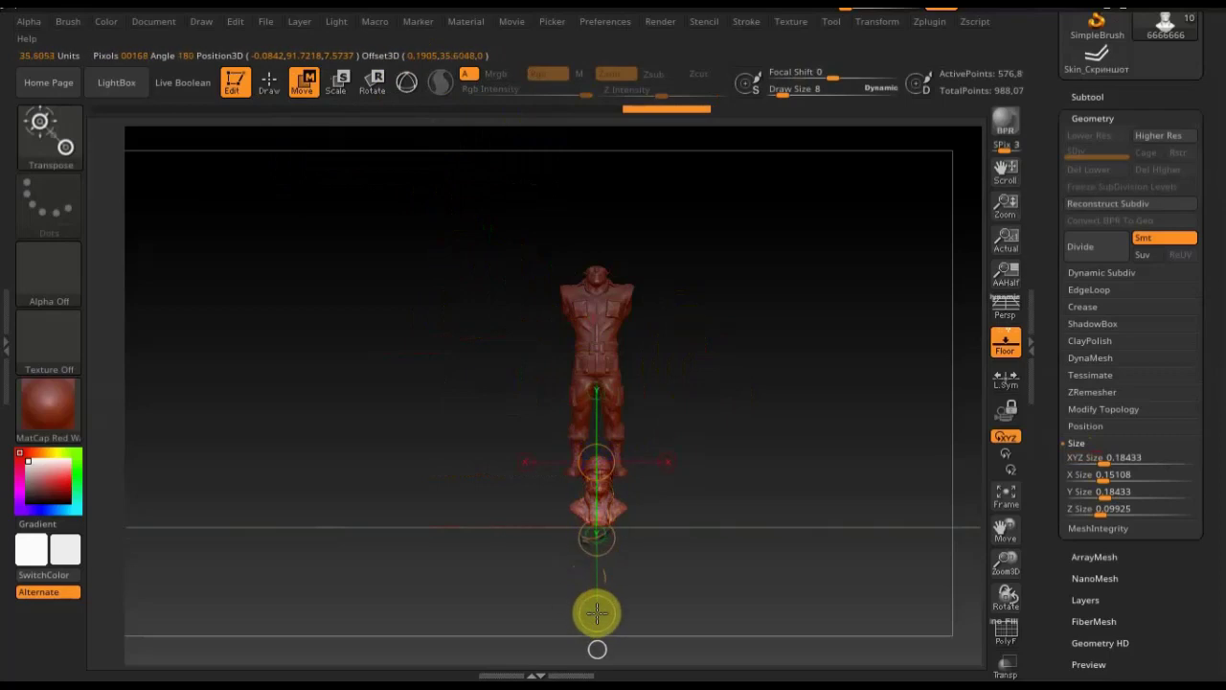
Lift the bust up onto the soldier's body with the gizmo, nudging it sideways and in depth
left_click(406, 87)
left_click_drag(596, 567, 577, 334)
mouse_move(712, 332)
left_mouse_down()
mouse_move(711, 493)
mouse_move(758, 454)
left_mouse_up()
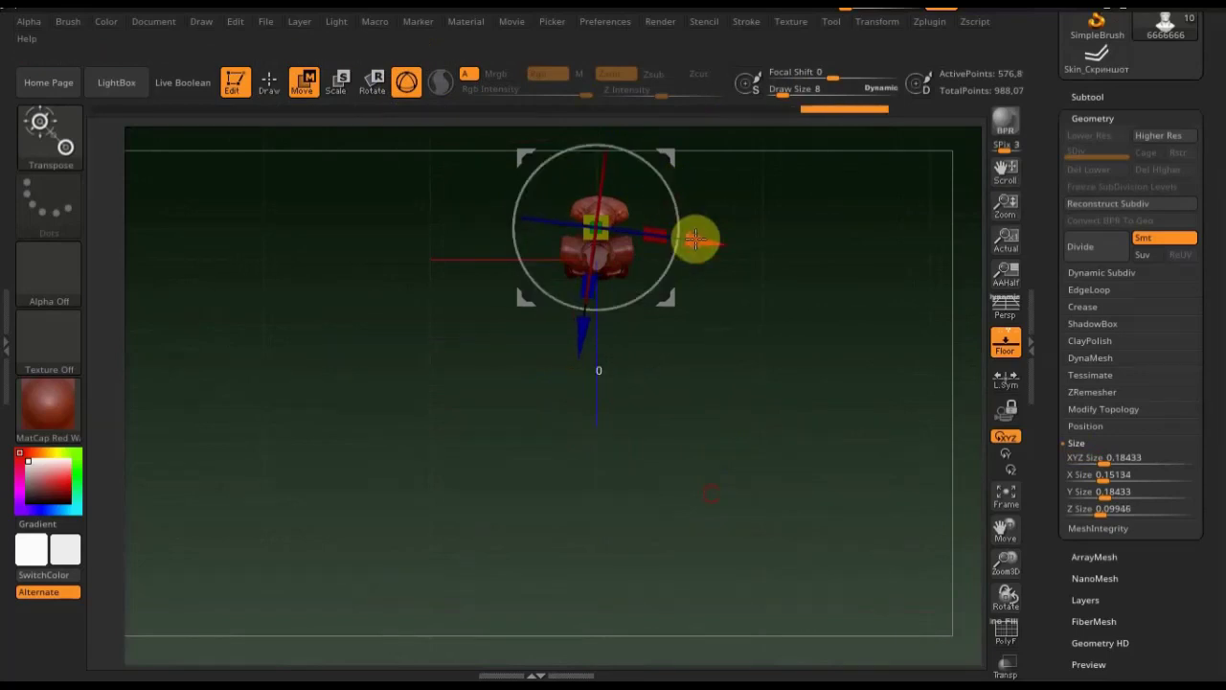
left_click_drag(693, 240, 690, 241)
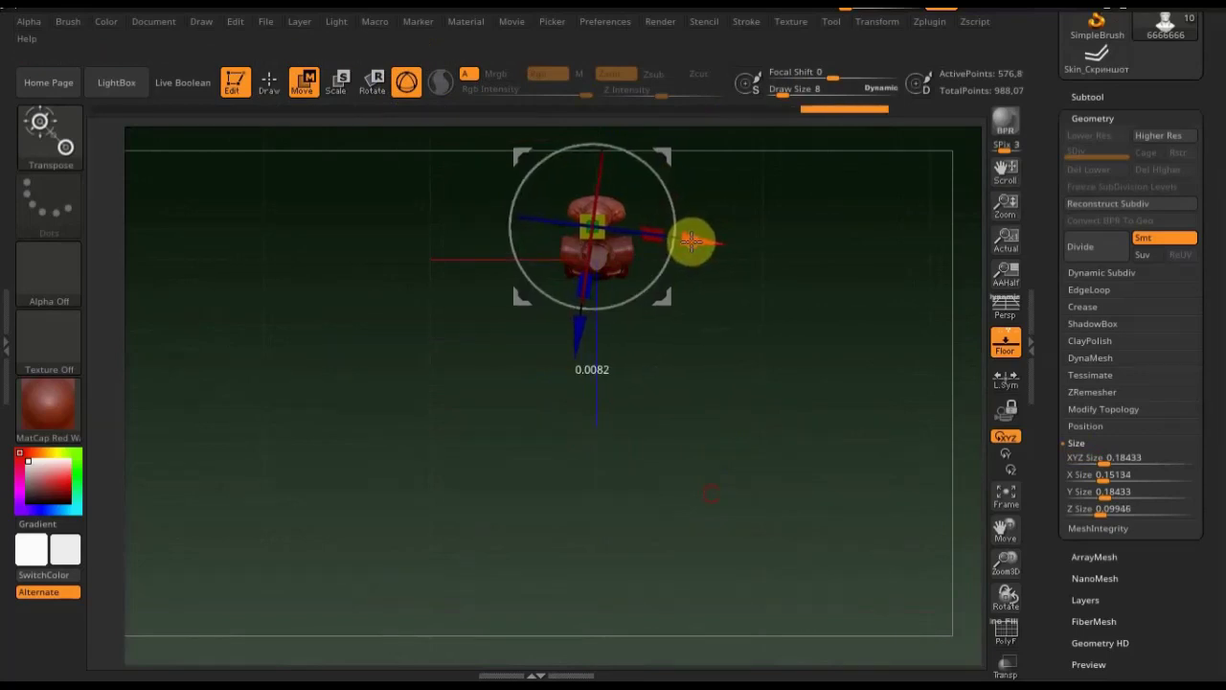
left_click_drag(585, 335, 583, 383)
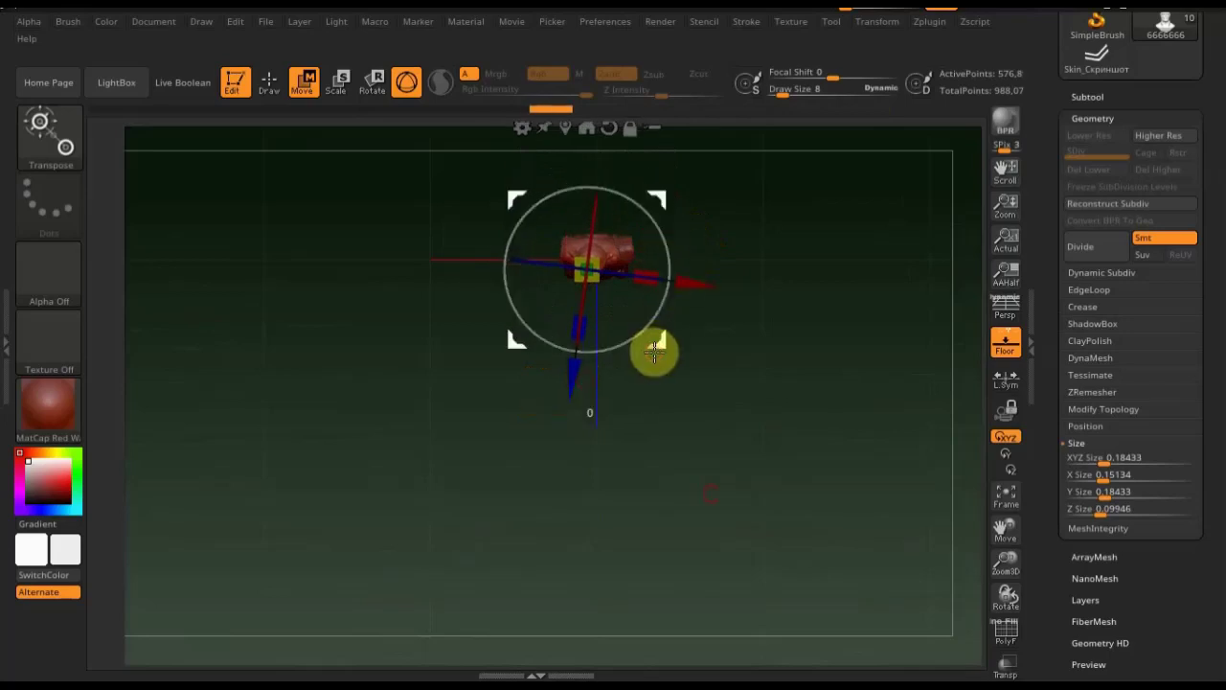
Lower and centre the bust onto the soldier's neck, checking front and side views
mouse_move(772, 381)
left_mouse_down()
mouse_move(763, 219)
mouse_move(773, 281)
mouse_move(747, 323)
mouse_move(779, 484)
left_mouse_up()
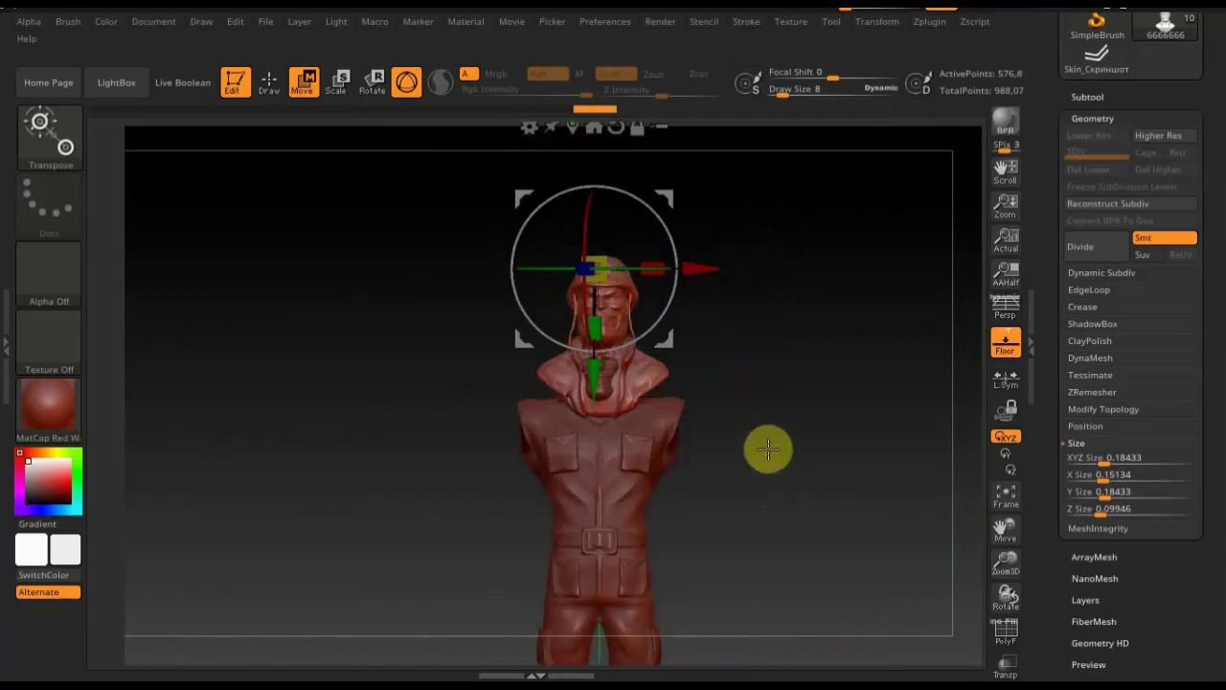
mouse_move(594, 376)
left_mouse_down()
mouse_move(594, 459)
mouse_move(588, 422)
left_mouse_up()
mouse_move(776, 424)
left_mouse_down()
mouse_move(862, 430)
mouse_move(738, 438)
mouse_move(791, 435)
left_mouse_up()
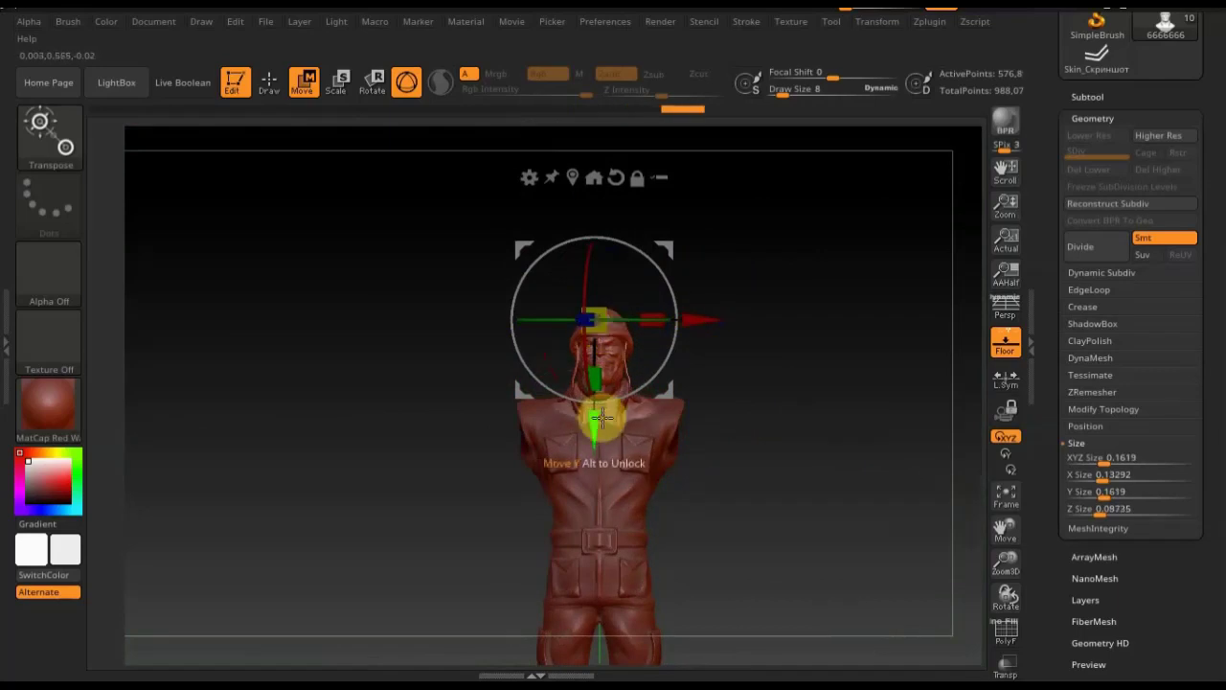
left_click_drag(596, 436, 594, 437)
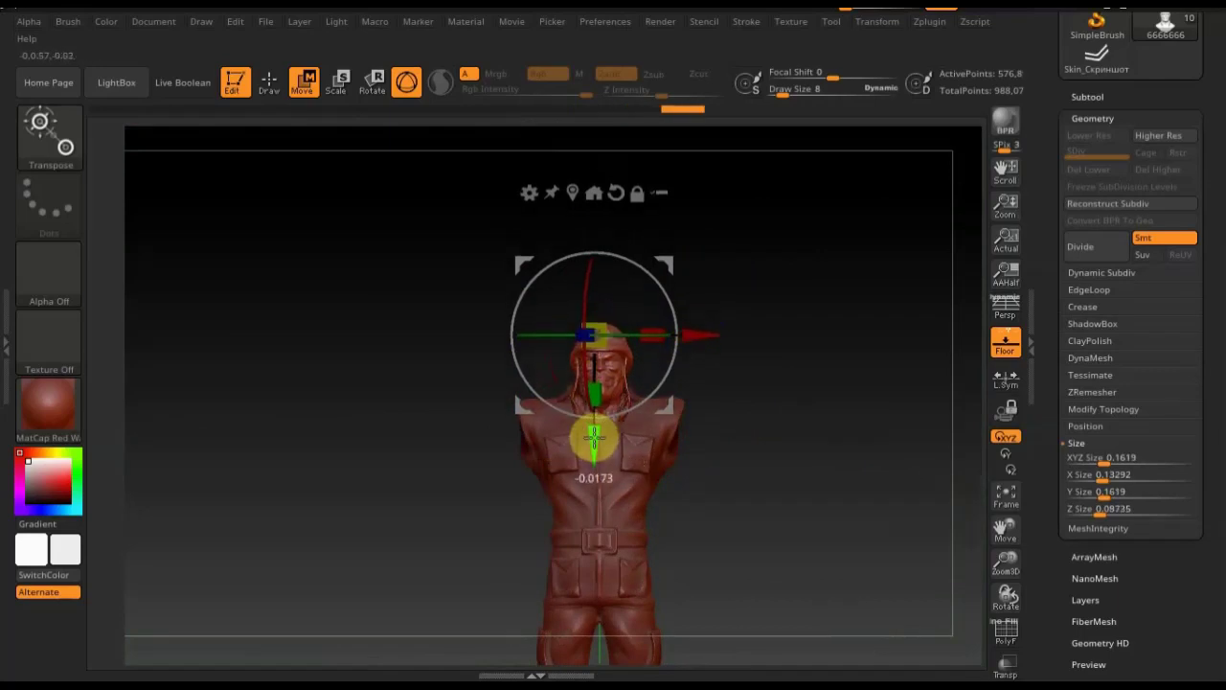
mouse_move(744, 418)
left_mouse_down()
mouse_move(814, 437)
mouse_move(804, 444)
mouse_move(788, 413)
mouse_move(806, 588)
mouse_move(815, 562)
mouse_move(779, 537)
mouse_move(815, 533)
mouse_move(791, 536)
left_mouse_up()
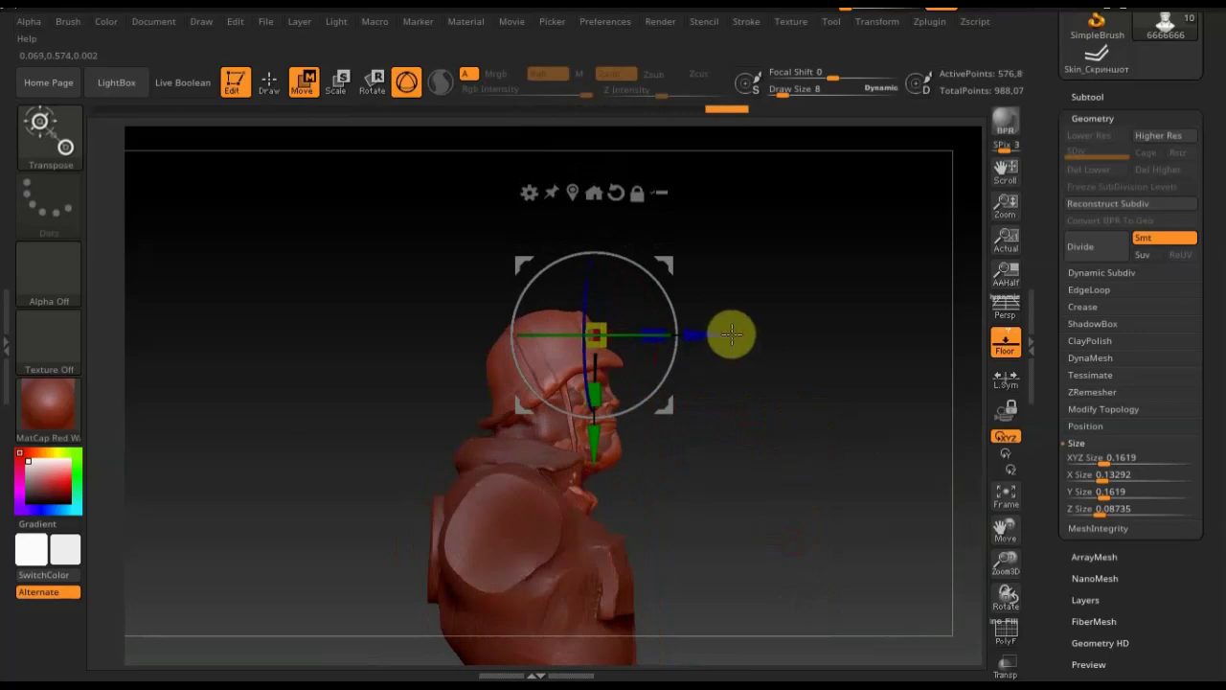
left_click_drag(715, 335, 715, 342)
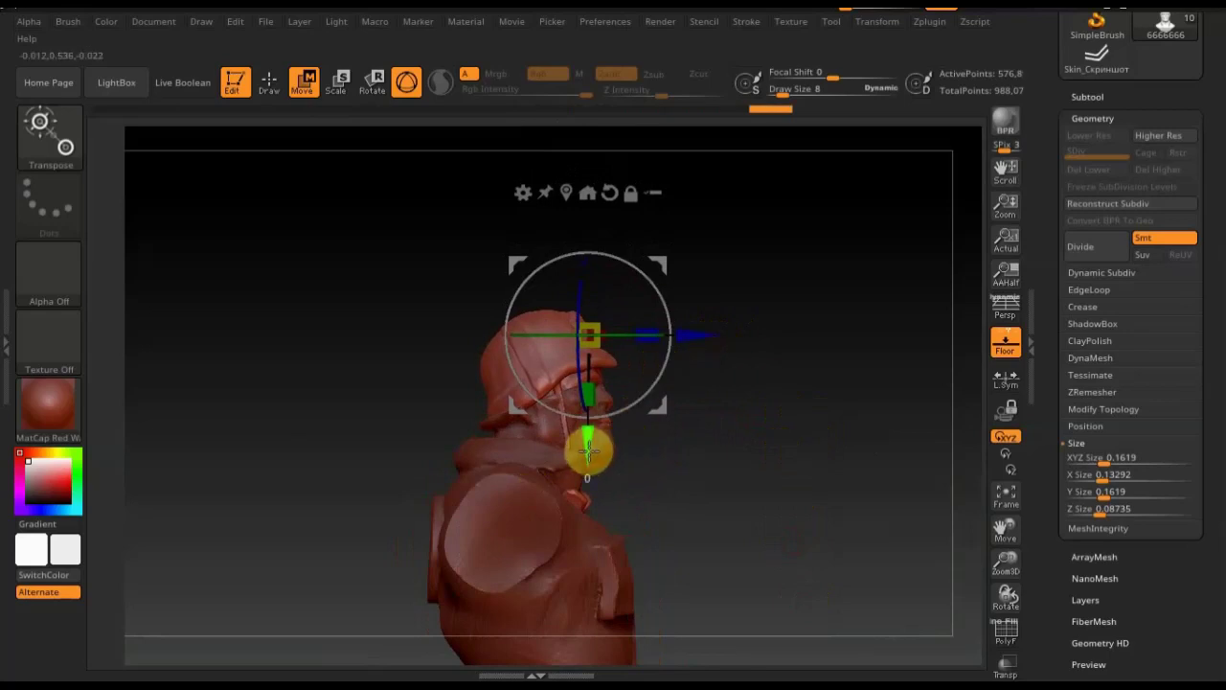
mouse_move(679, 460)
left_mouse_down()
mouse_move(667, 466)
mouse_move(725, 432)
mouse_move(796, 418)
mouse_move(747, 419)
left_mouse_up()
left_click_drag(709, 339, 698, 336)
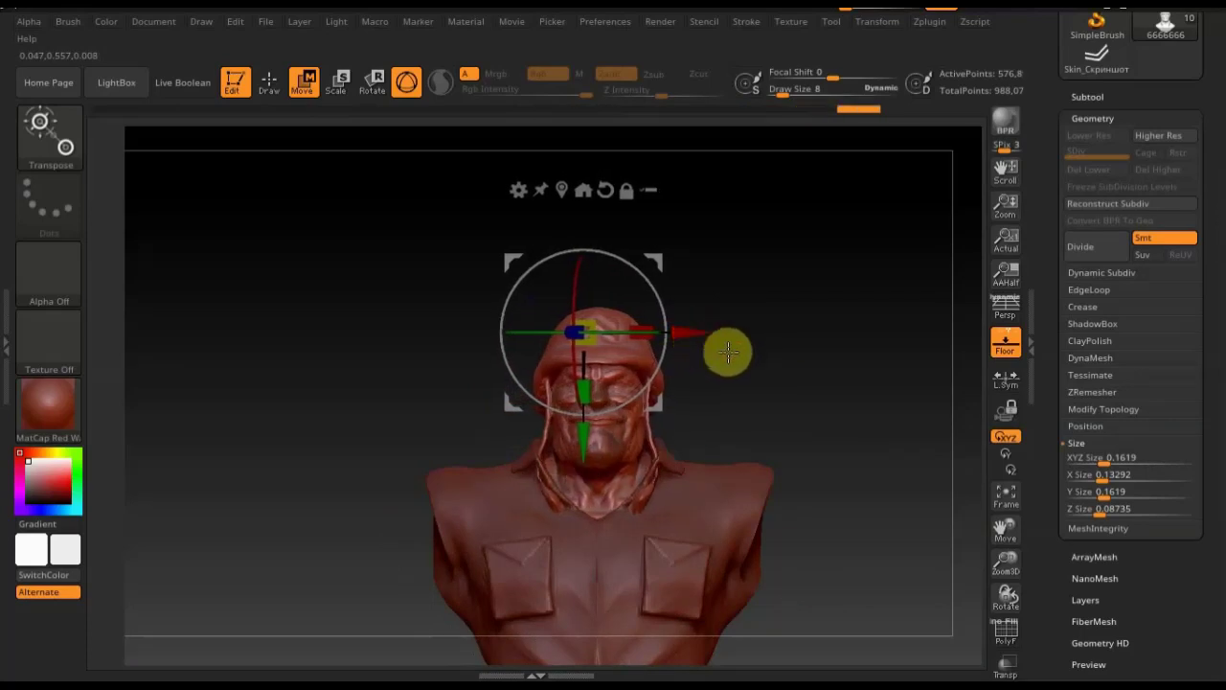
Zoom in on the head and check its fit from the front and in profile
mouse_move(773, 367)
left_mouse_down("alt")
mouse_move(777, 468)
mouse_move(837, 441)
left_mouse_up("alt")
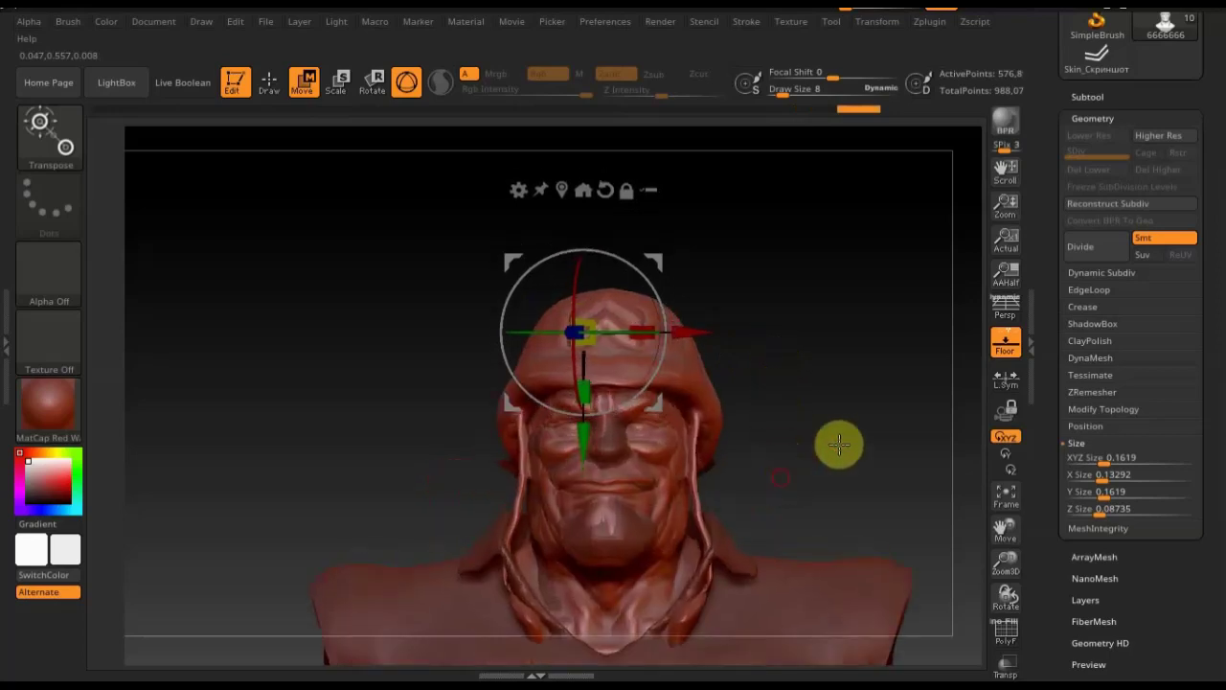
left_click_drag(829, 398, 798, 369, "alt")
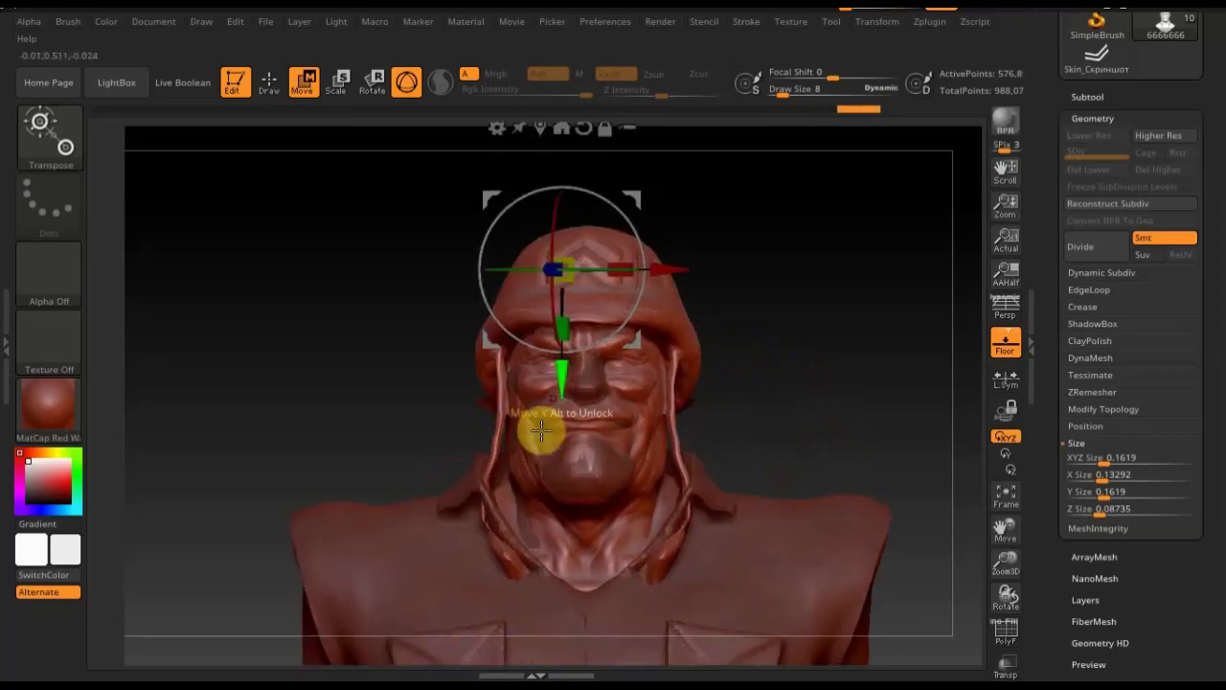
key("y")
key("y")
left_click_drag(829, 411, 855, 410)
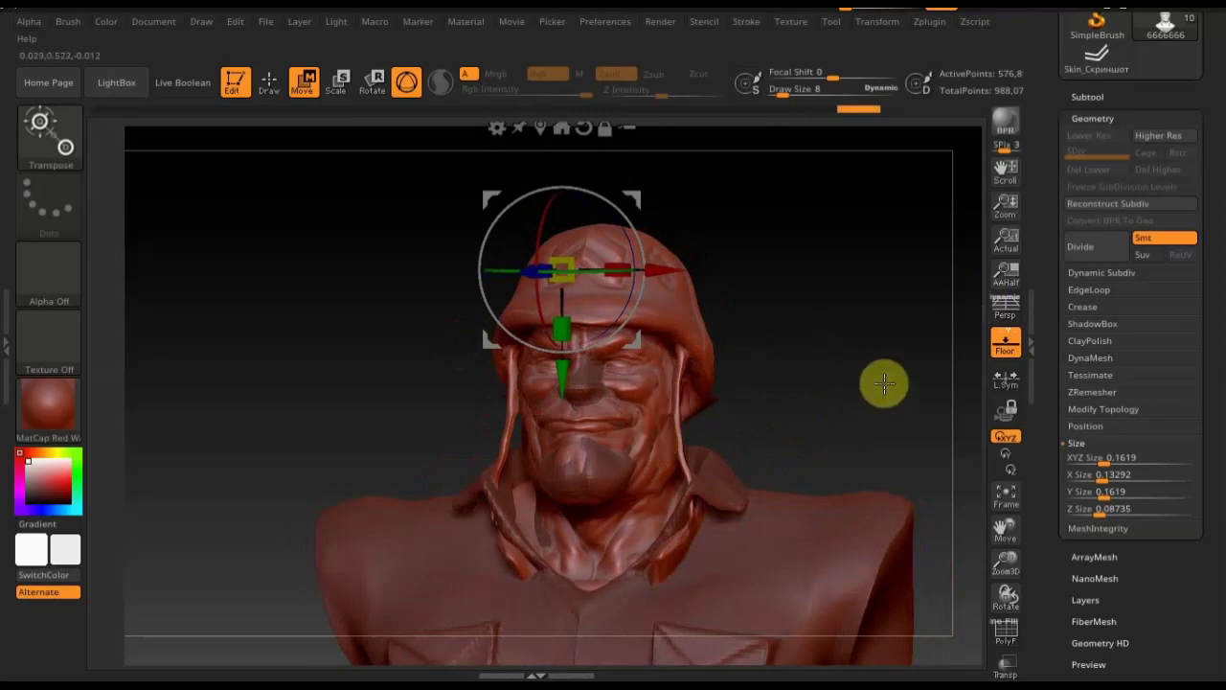
mouse_move(883, 369)
left_mouse_down()
mouse_move(869, 388)
mouse_move(840, 306)
mouse_move(877, 428)
left_mouse_up()
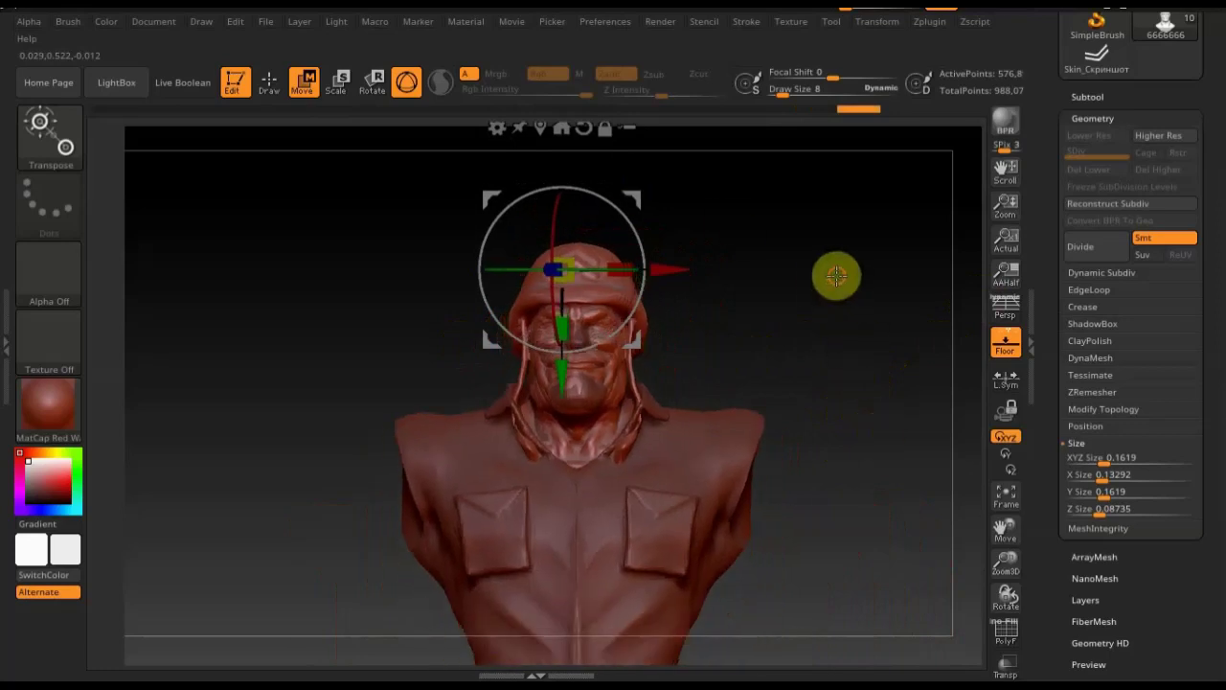
left_click_drag(873, 281, 906, 279)
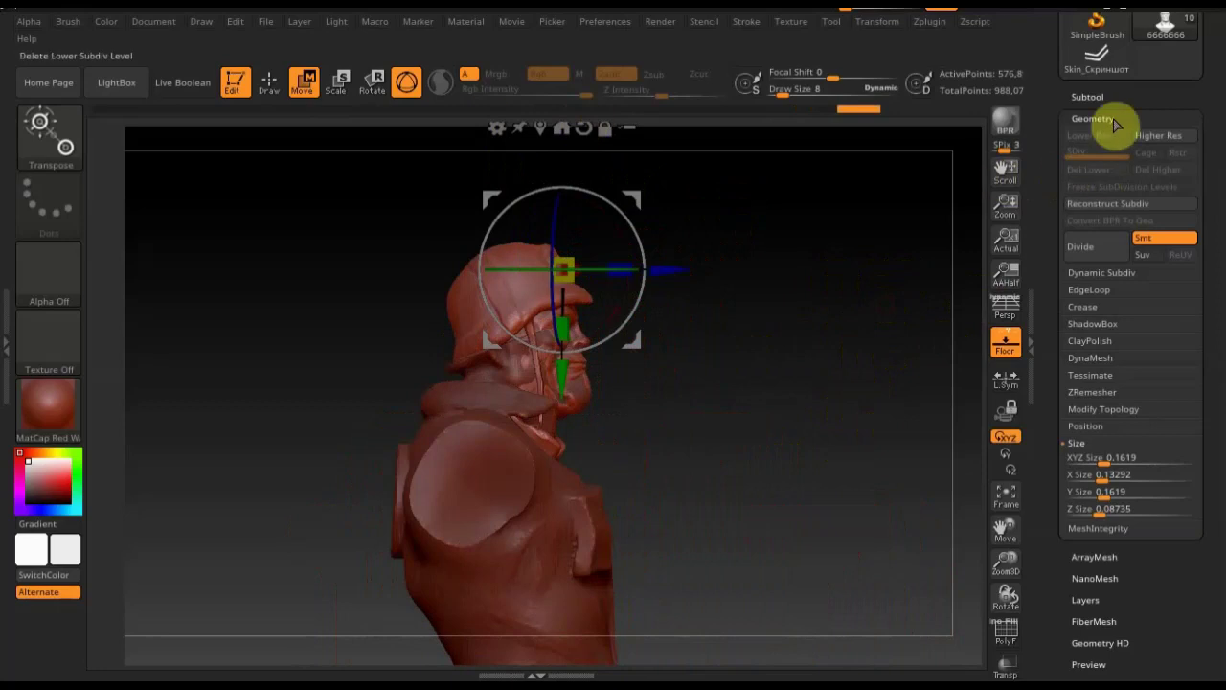
left_click(1084, 96)
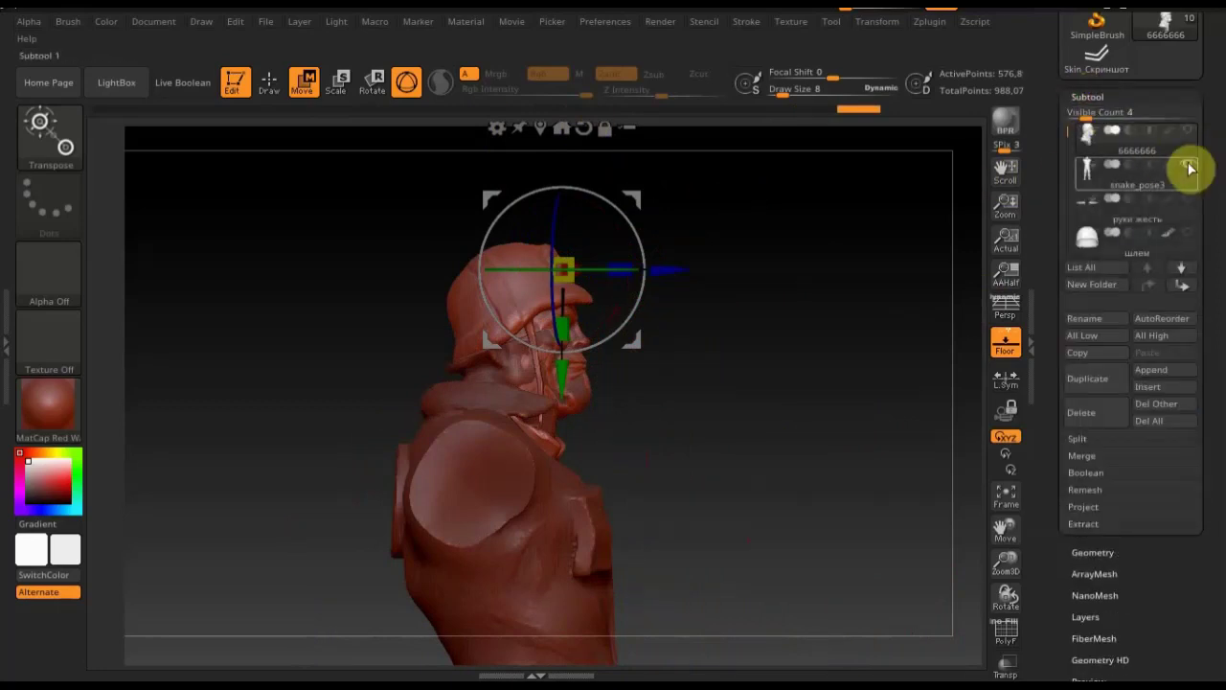
Hide the torso subtool, zoom in on the bust's face and set Draw Size to 2
left_click(1190, 169)
left_click(269, 81)
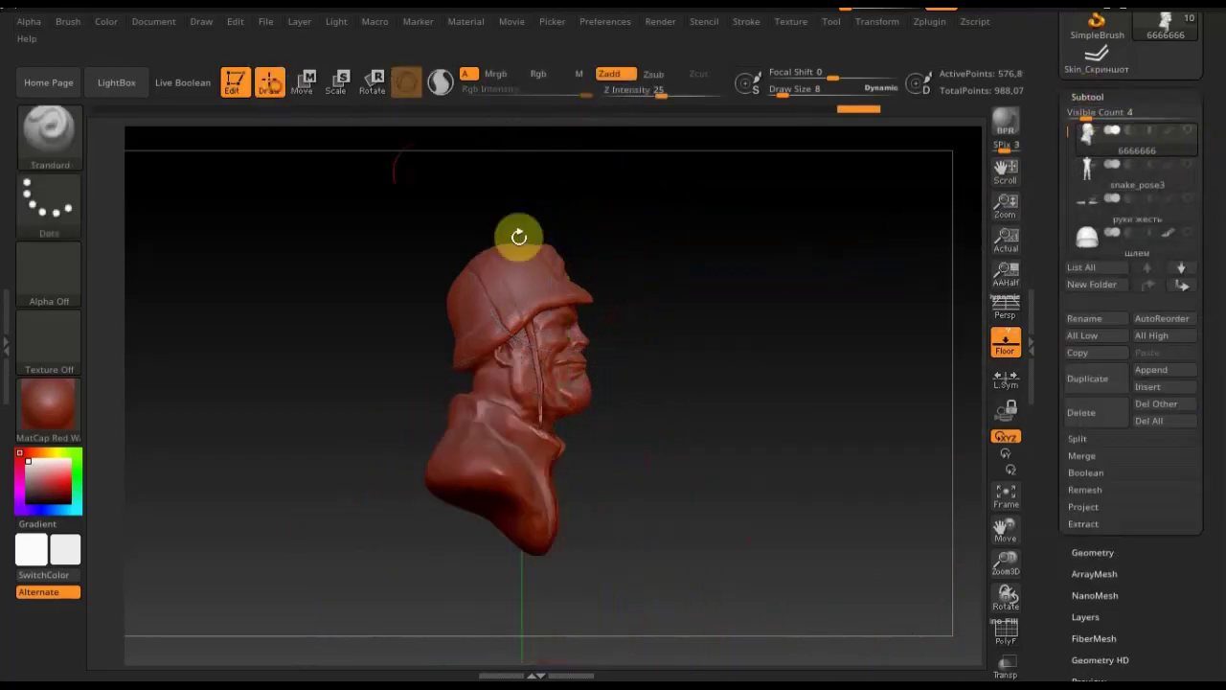
left_click_drag(722, 335, 752, 328, "shift")
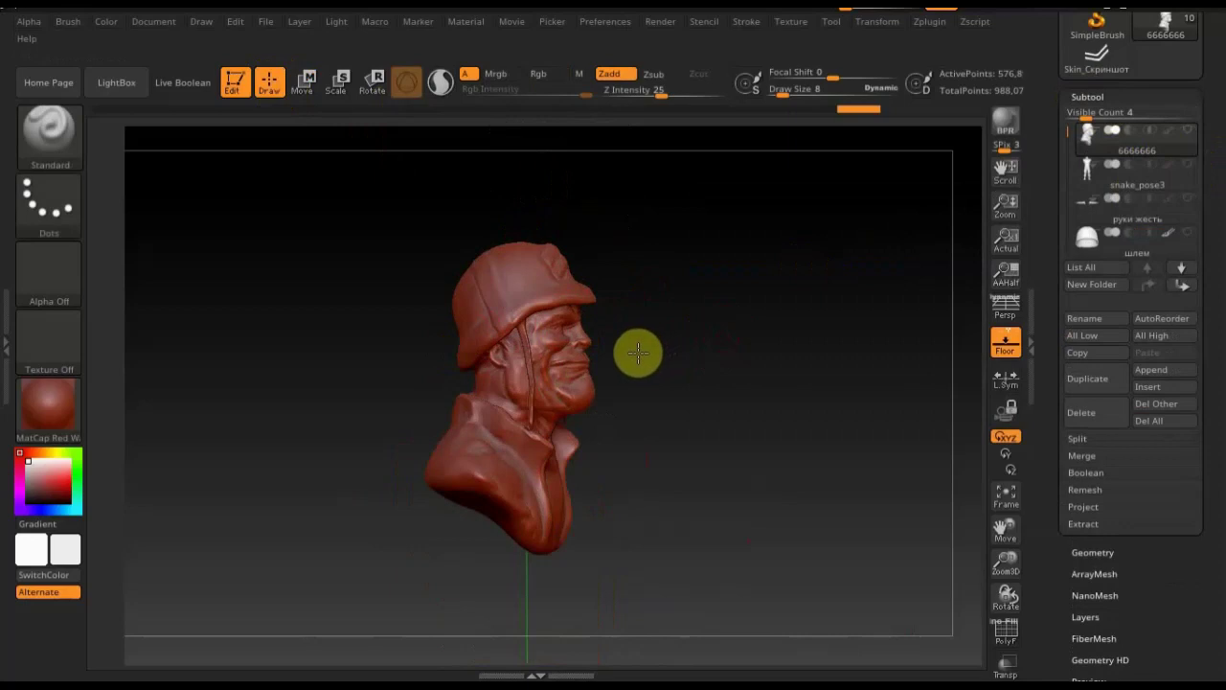
mouse_move(747, 443)
left_mouse_down("alt")
mouse_move(748, 458)
mouse_move(534, 432)
left_mouse_up("alt")
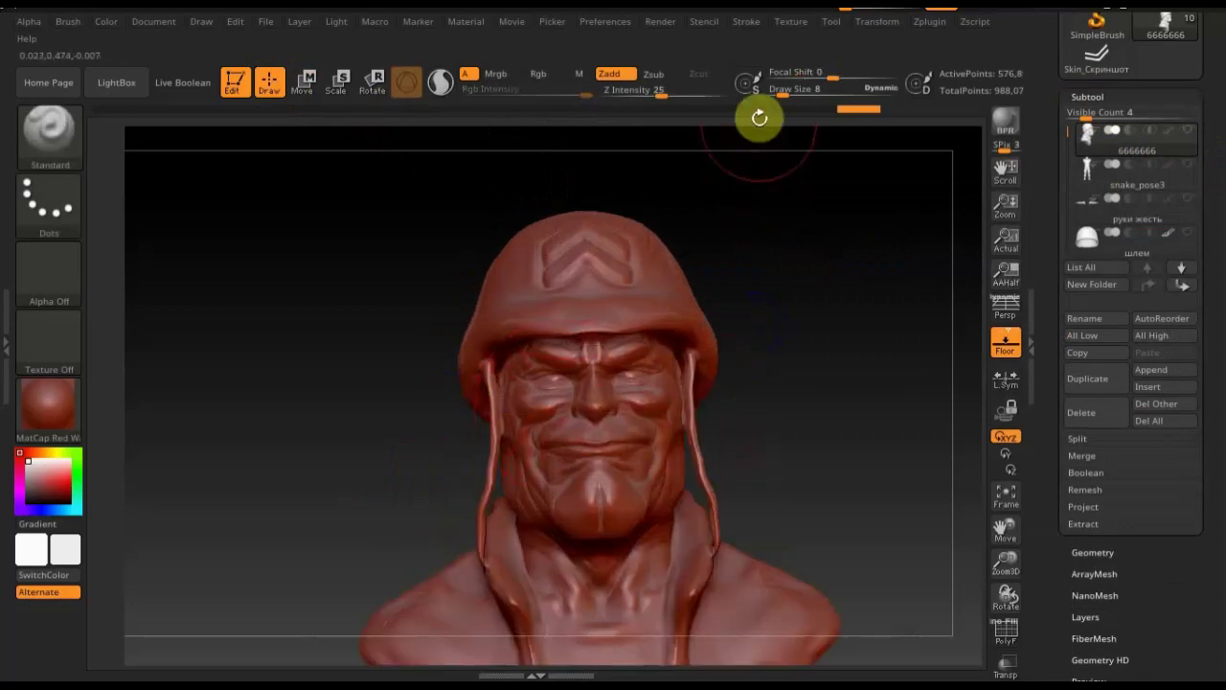
left_click_drag(776, 92, 779, 96)
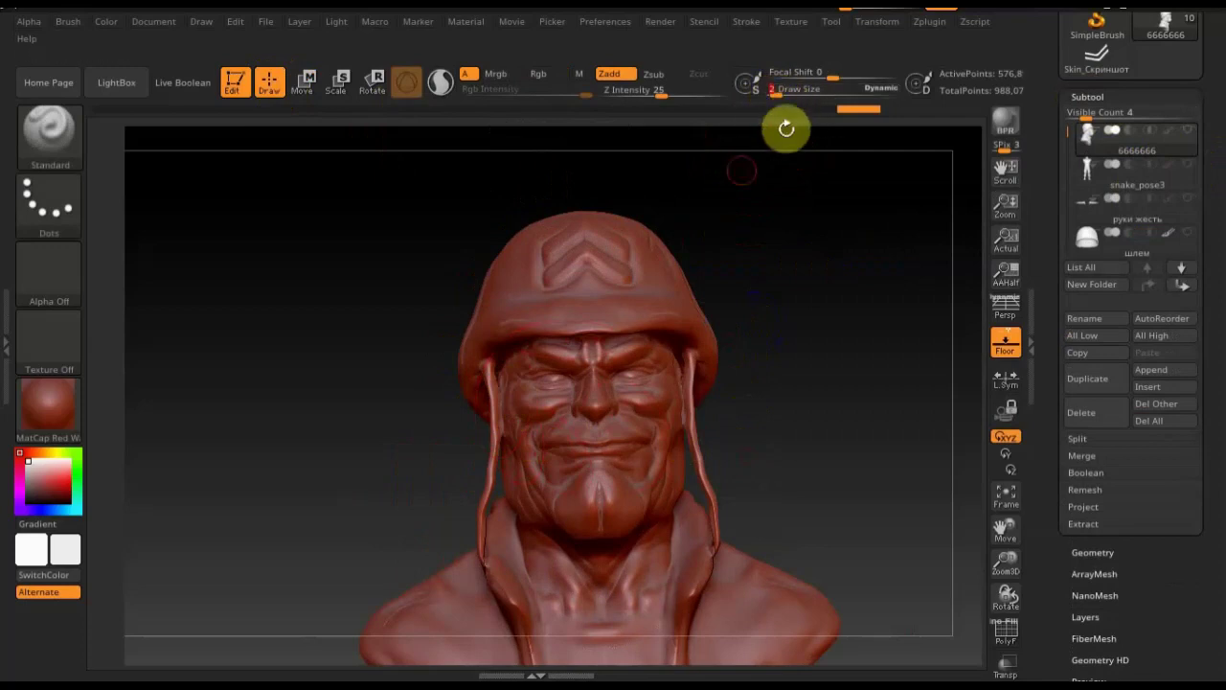
key("ctrl")
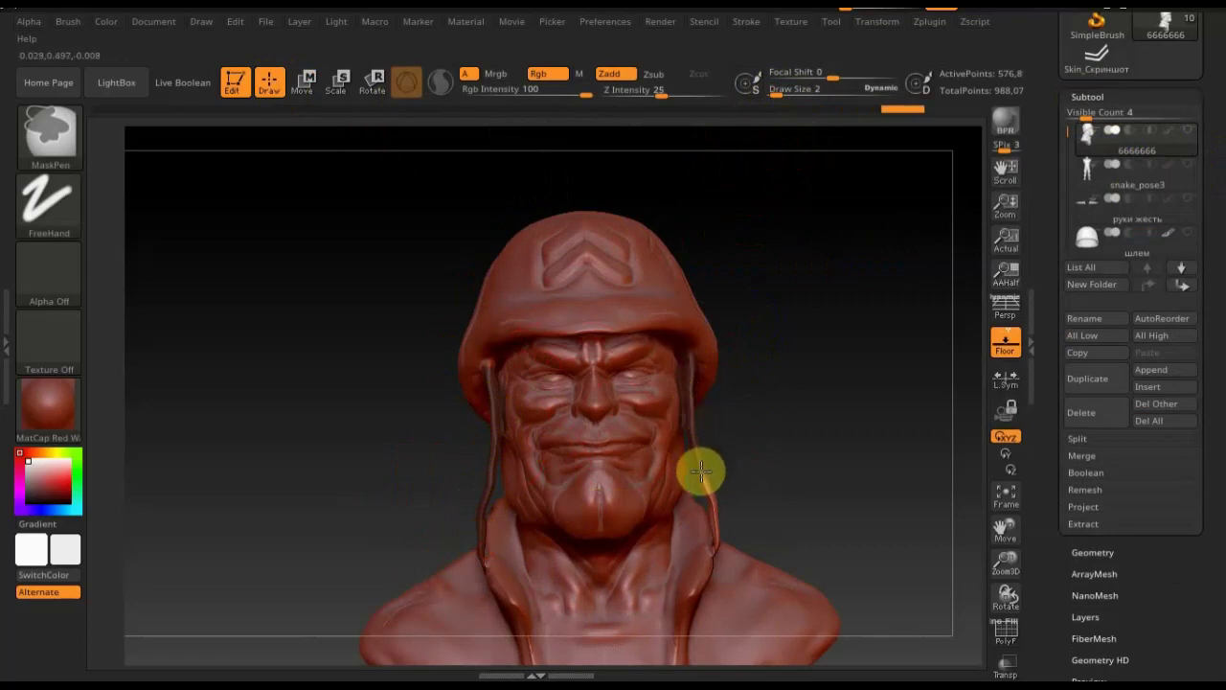
Rotate the bust through side and three-quarter views, then snap it to an exact front view
key("ctrl")
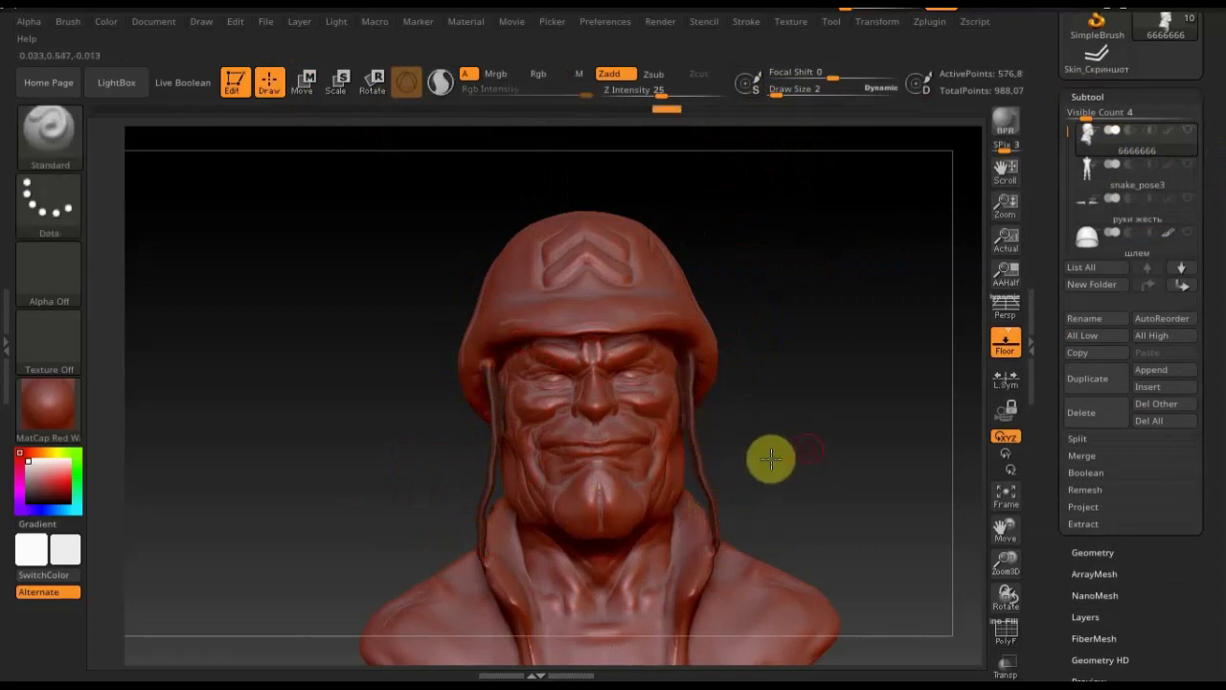
left_click_drag(722, 457, 803, 405)
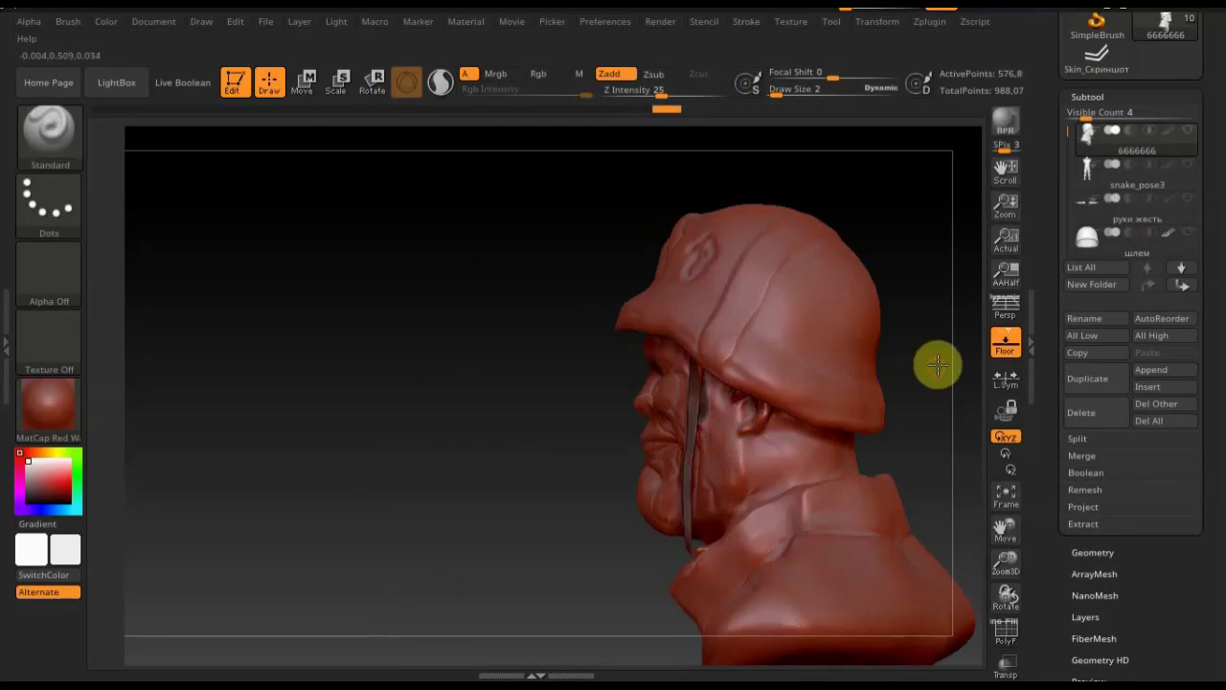
left_click_drag(958, 339, 774, 351)
key("ctrl")
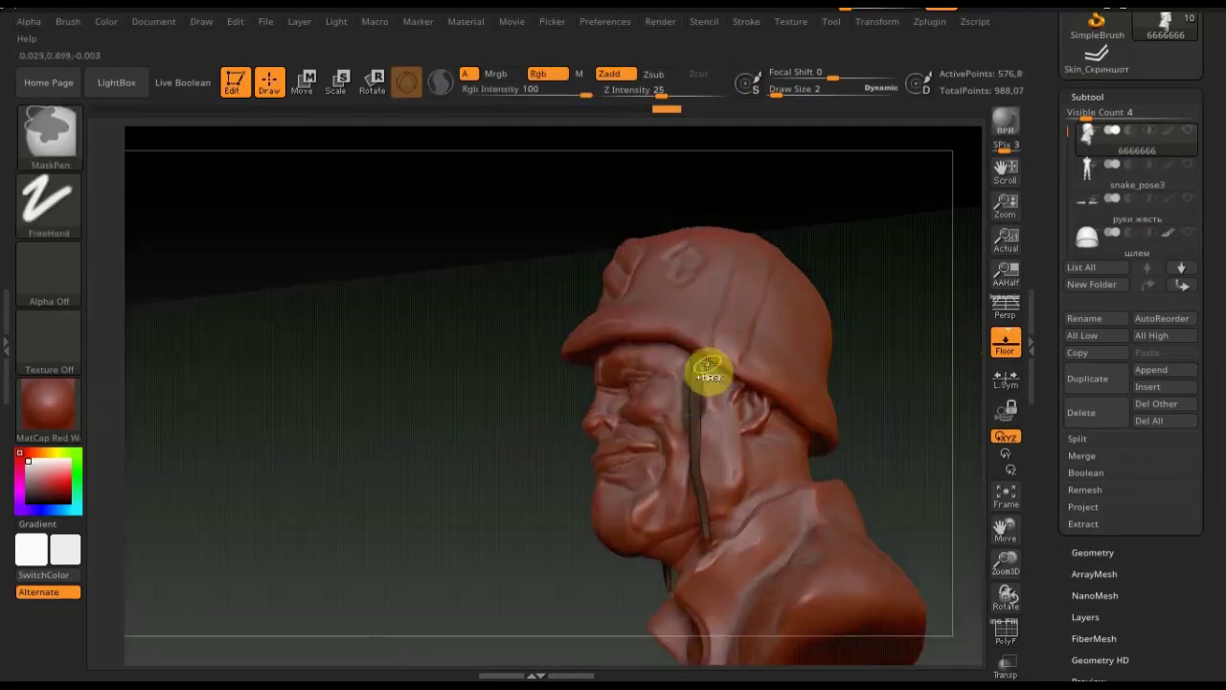
mouse_move(550, 315)
left_mouse_down()
mouse_move(624, 276)
mouse_move(1000, 350)
left_mouse_up()
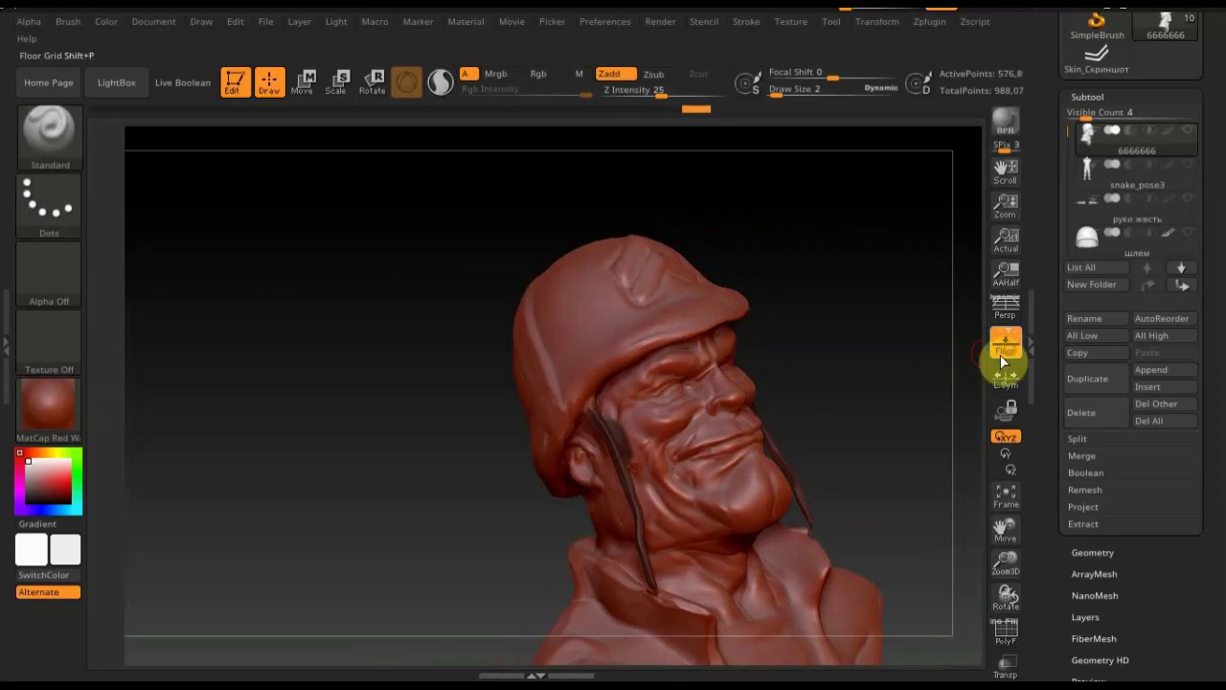
key("ctrl")
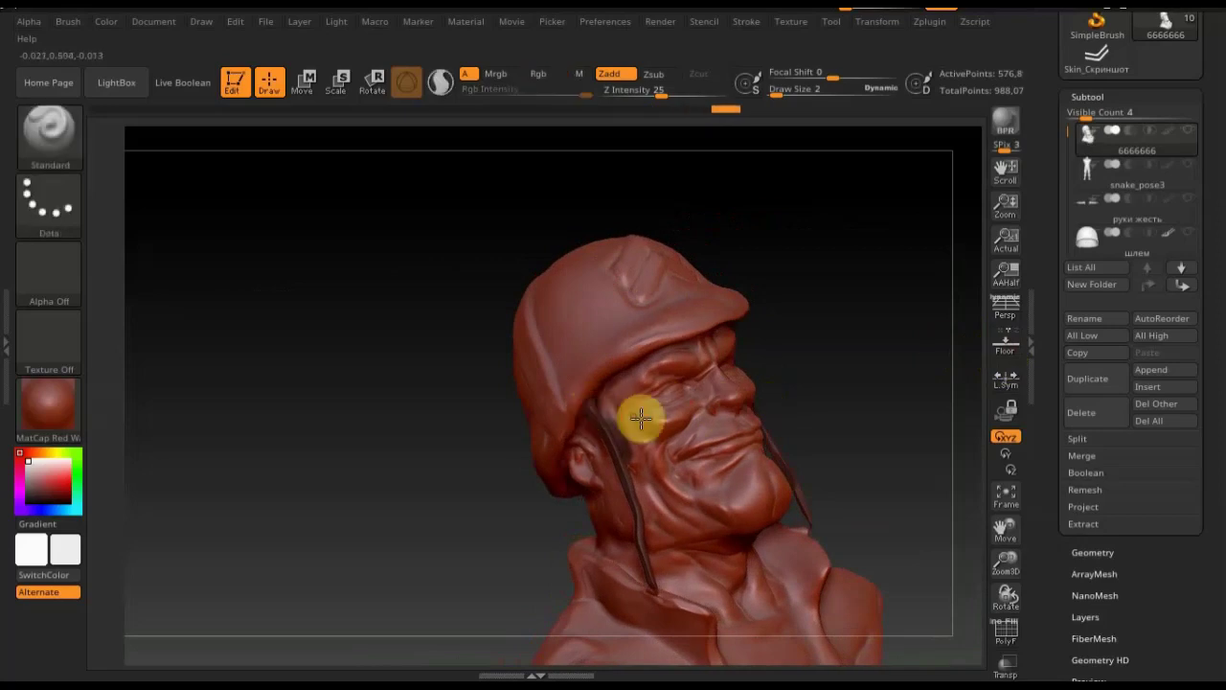
left_click_drag(827, 370, 775, 389)
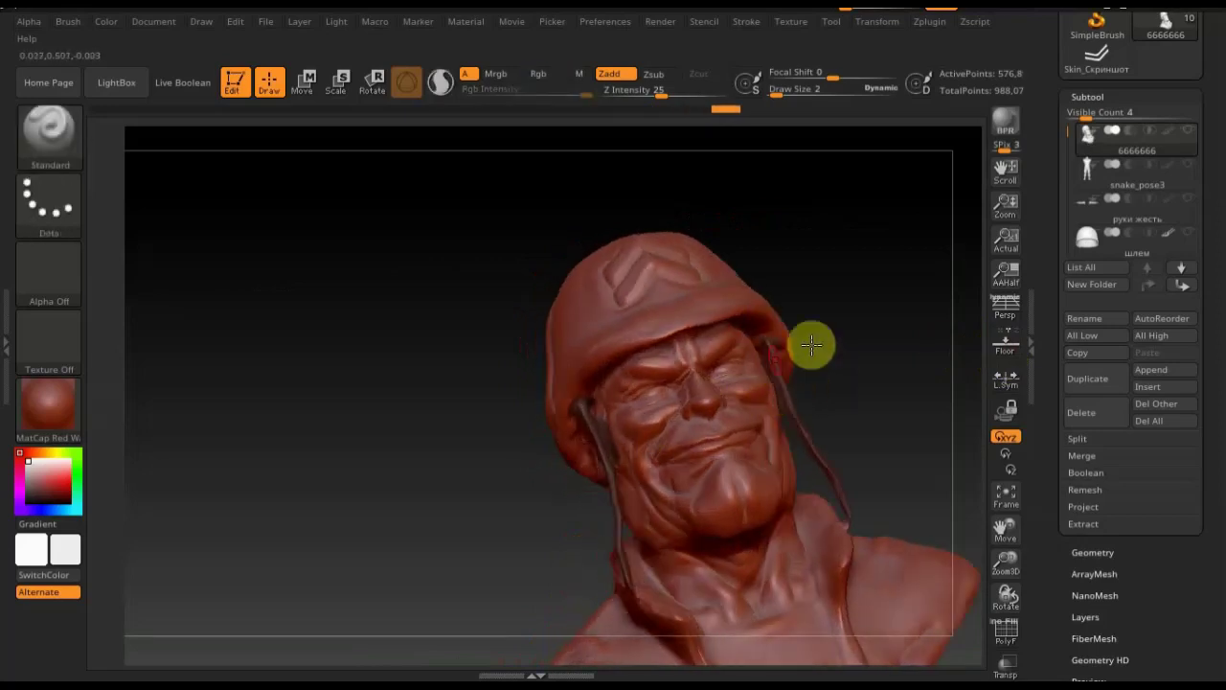
left_click_drag(837, 339, 871, 331, "shift")
key("ctrl")
Isolate the helmet strap polygroup, then invert visibility so the straps are hidden
key("ctrl+shift")
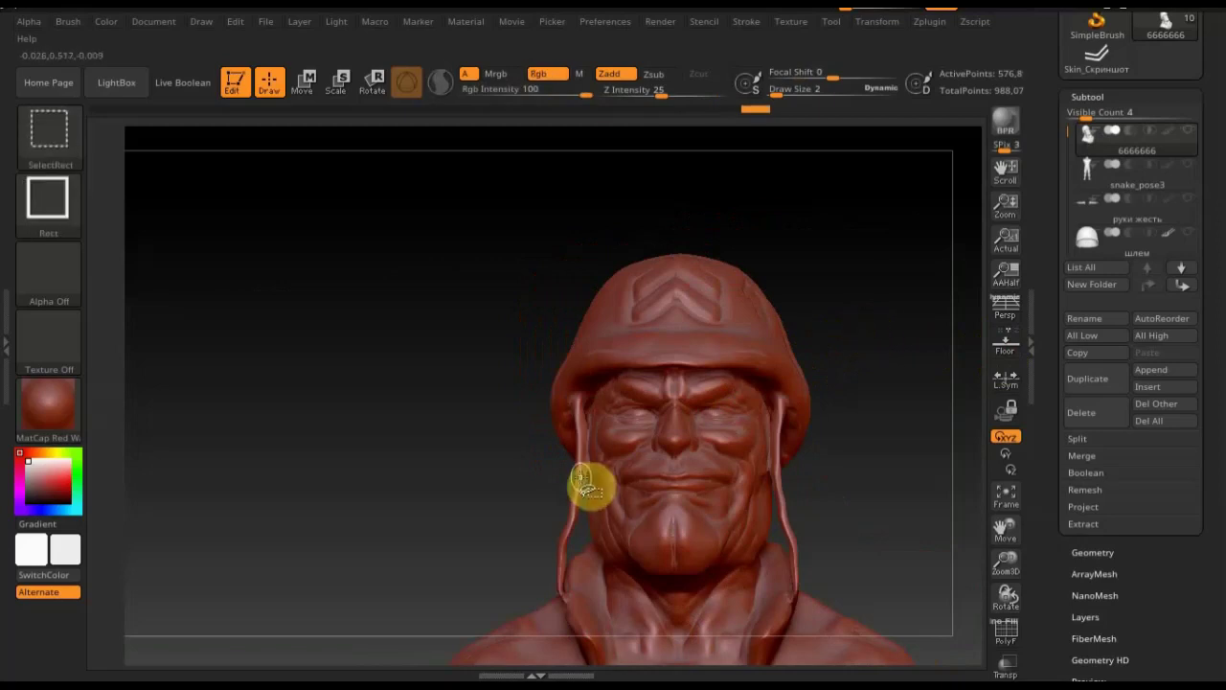
key("ctrl+shift")
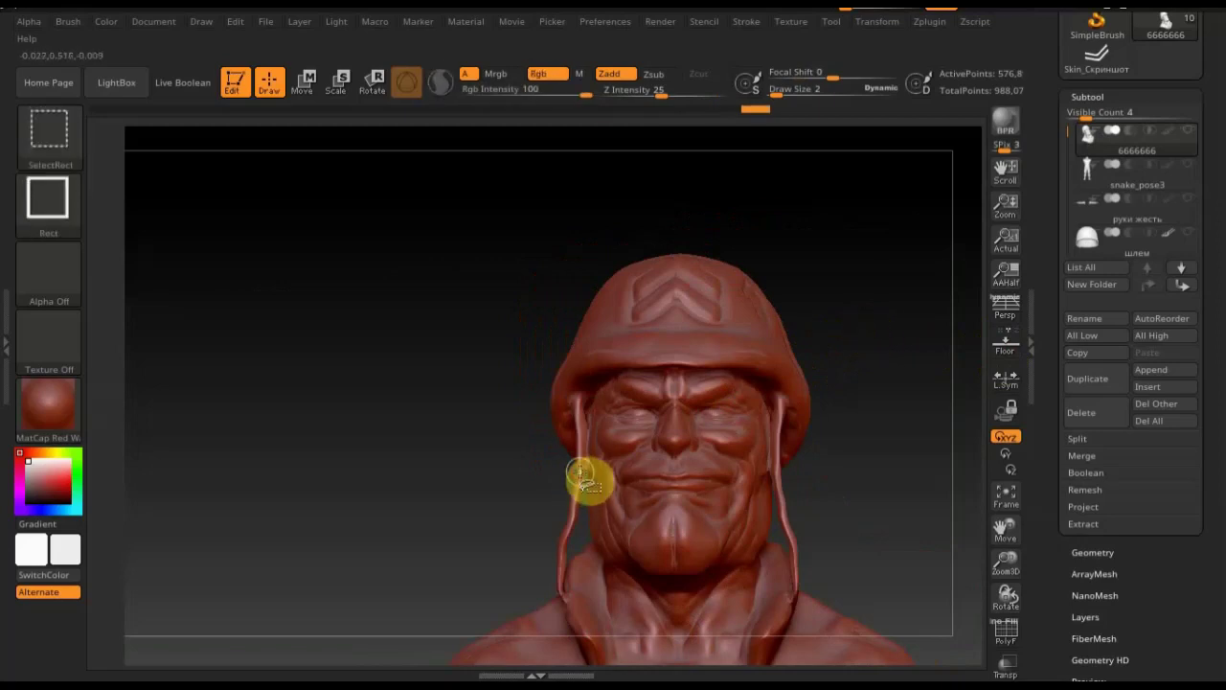
left_click(580, 474, "ctrl+shift")
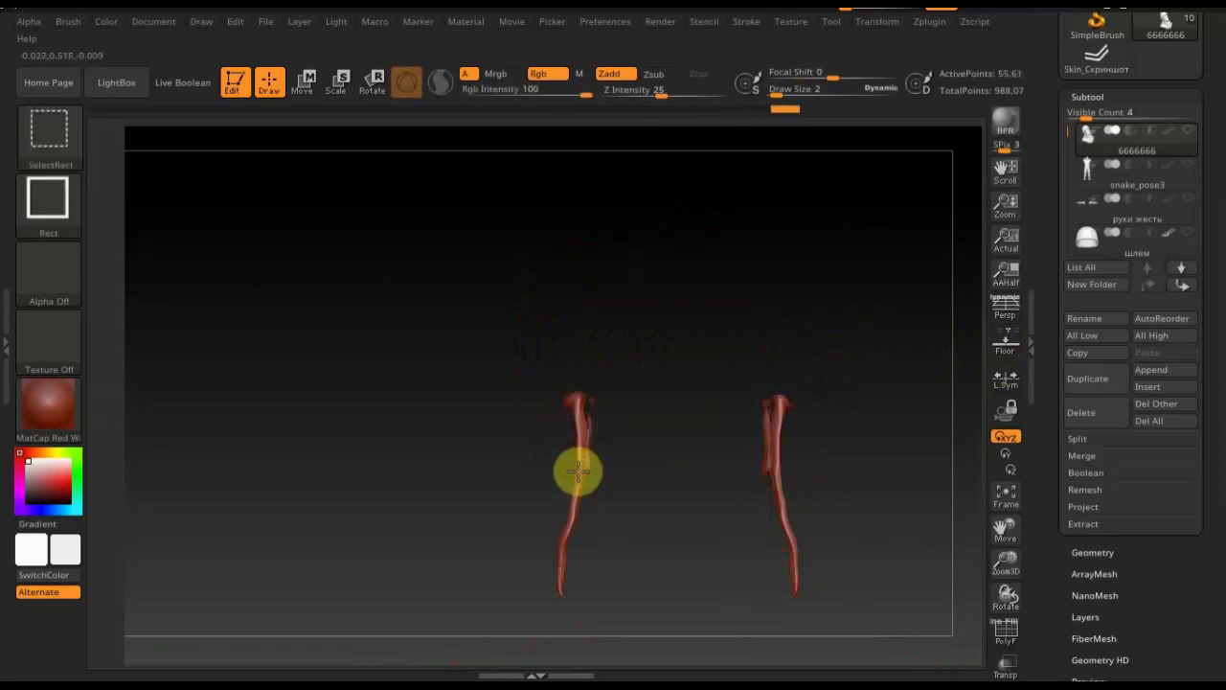
left_click(578, 471, "ctrl+shift")
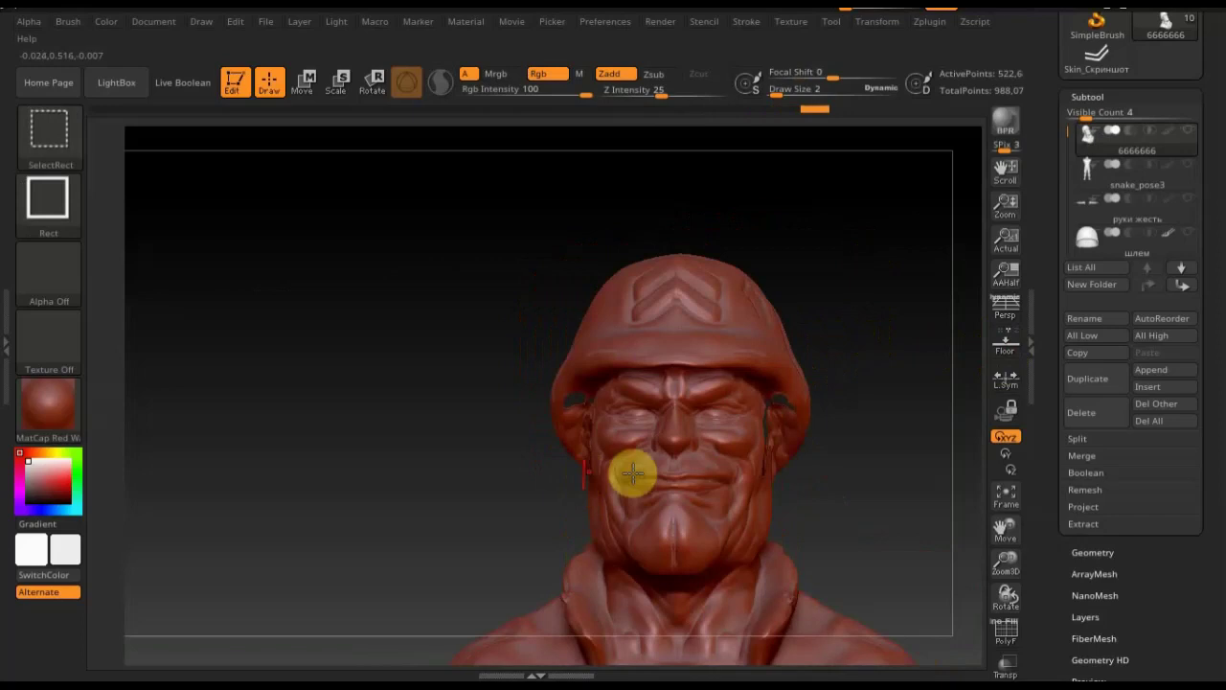
Delete the hidden helmet straps with Del Hidden, dropping total points to about 933,65
left_click(1097, 552)
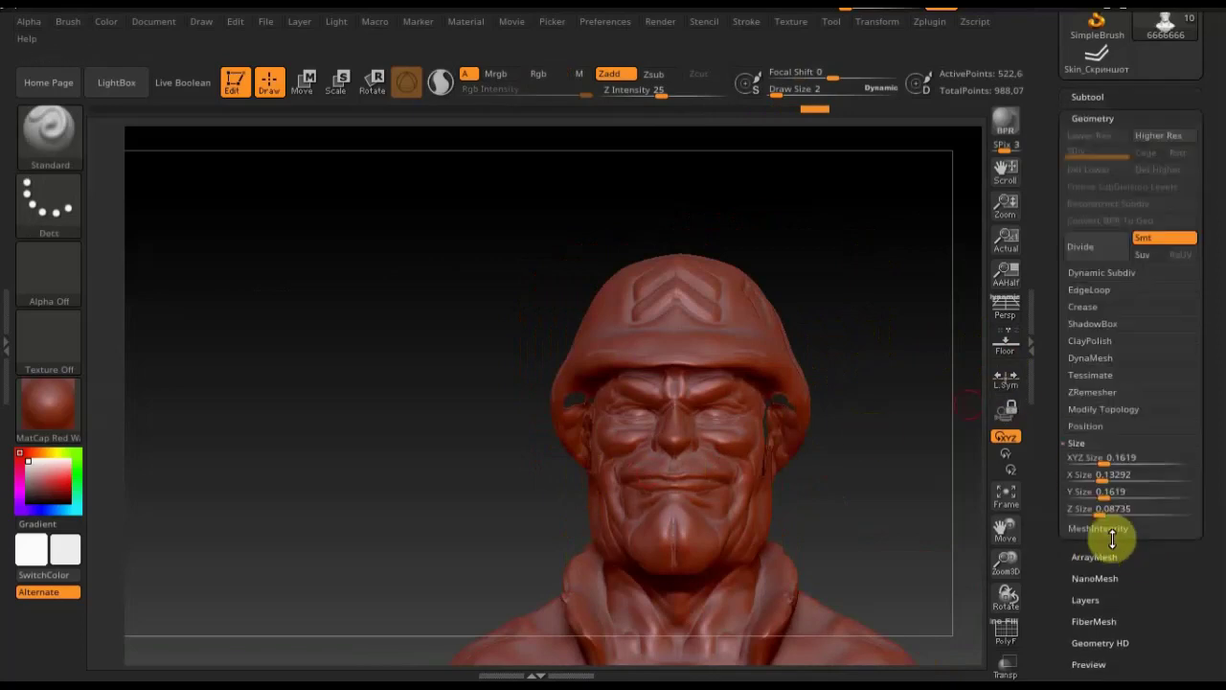
left_click(1107, 408)
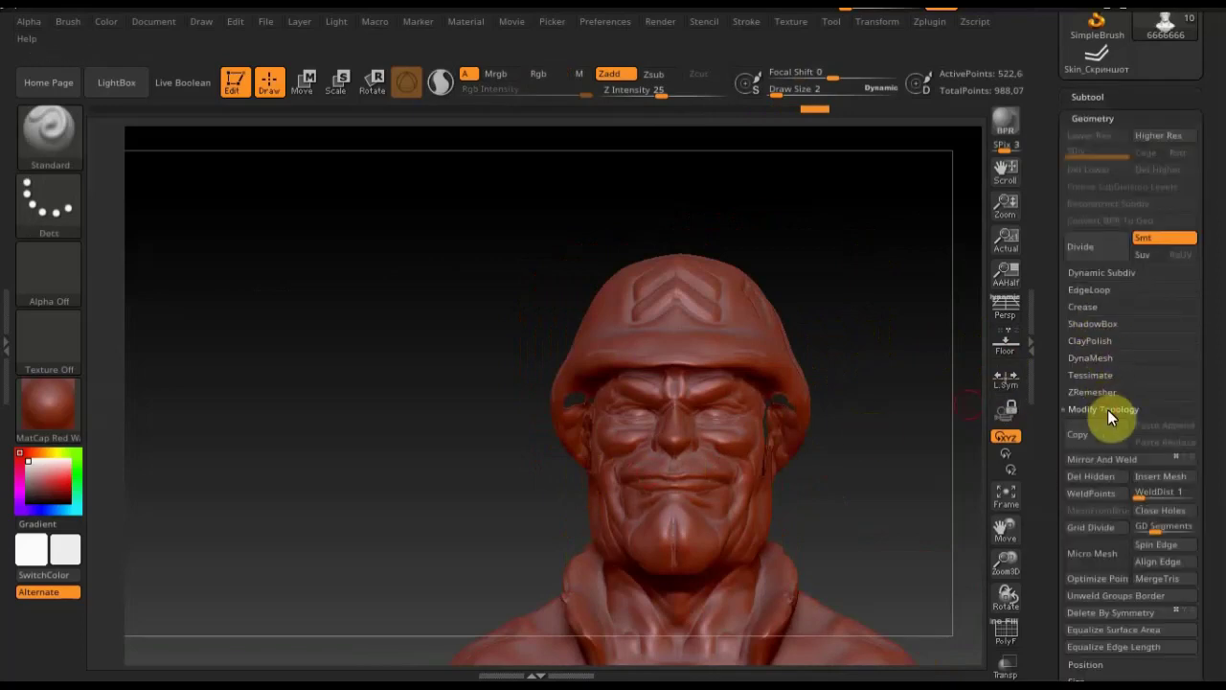
left_click(1101, 479)
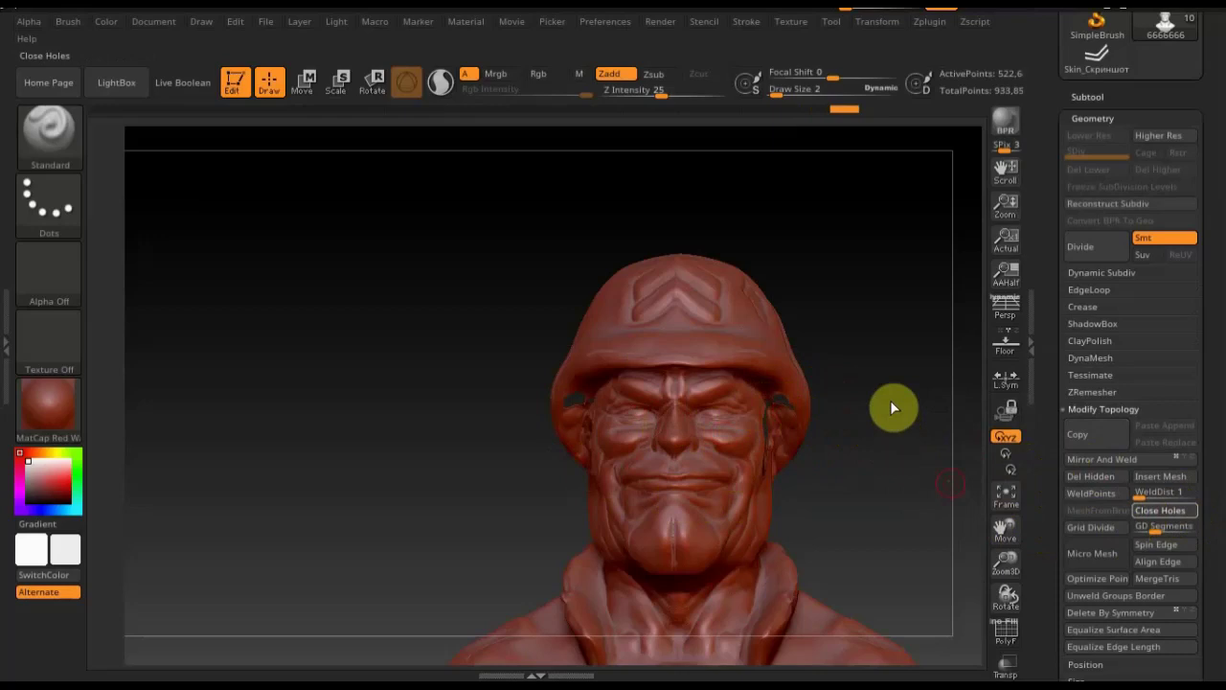
Smooth the former strap area on the cheek, then check it from three-quarter and side views
left_click_drag(853, 348, 856, 320)
left_click_drag(573, 419, 571, 434, "shift")
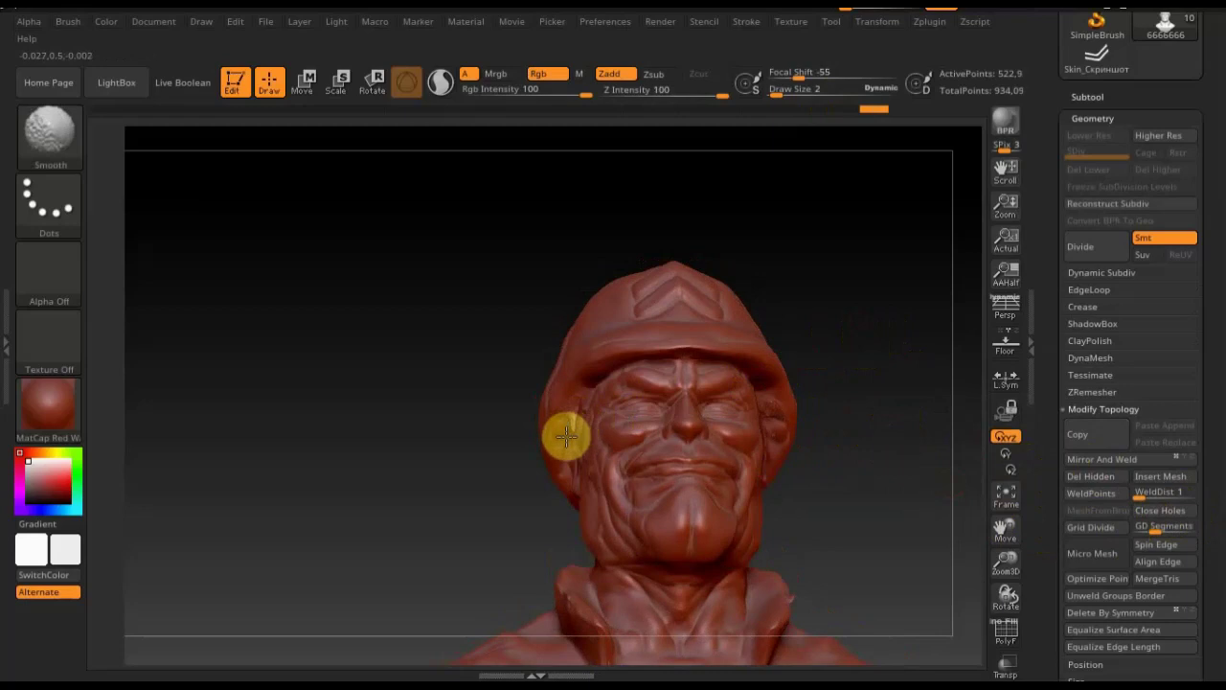
left_click_drag(868, 443, 895, 449)
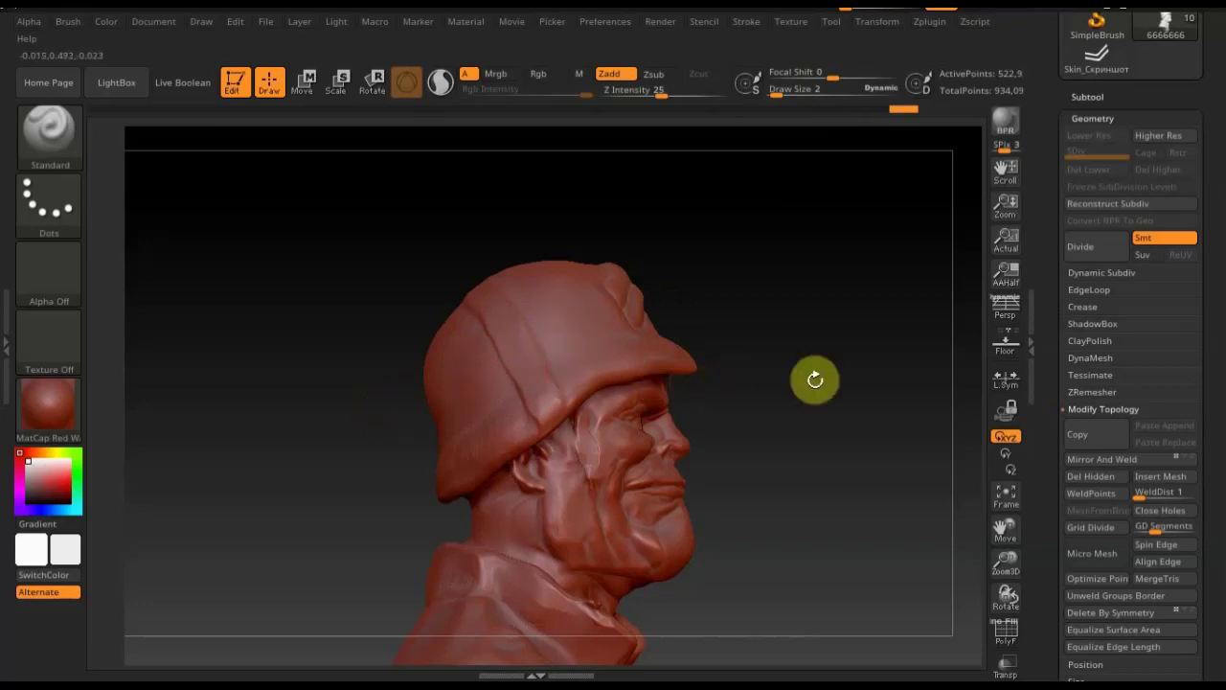
mouse_move(763, 385)
left_mouse_down("shift")
mouse_move(719, 386)
mouse_move(818, 386)
mouse_move(822, 409)
left_mouse_up("shift")
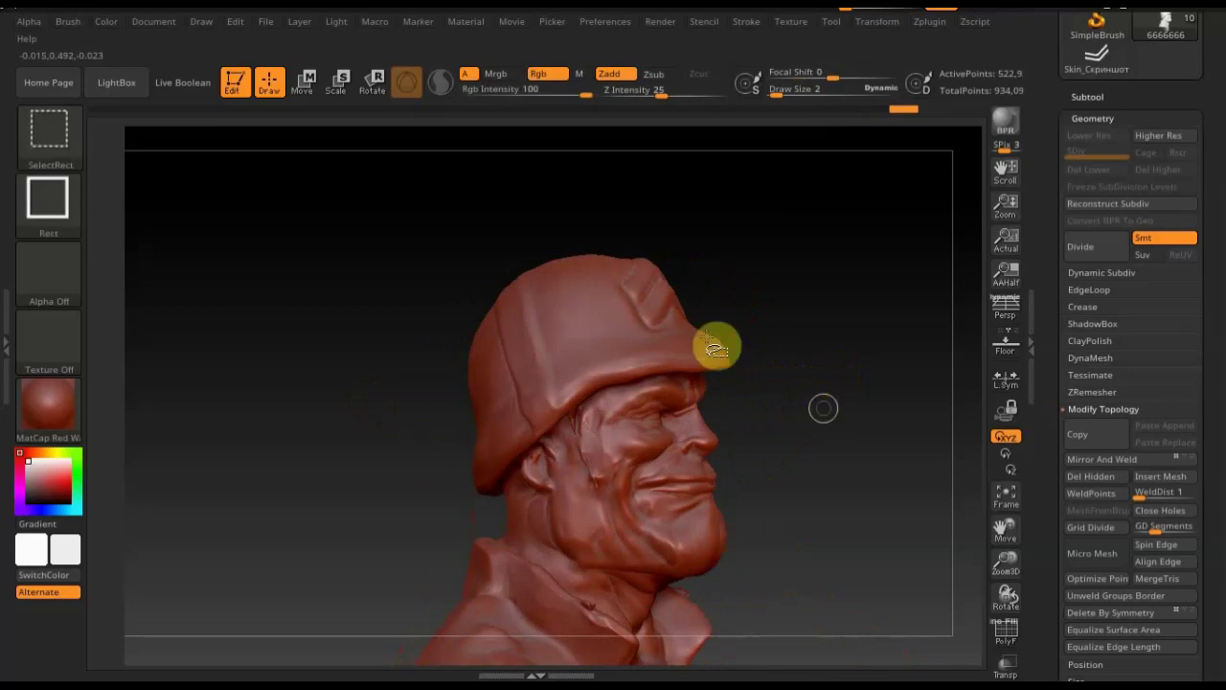
Choose TrimCurve and draw a curve along the cap's brim, slicing off the helmet and head top
left_click(40, 142, "ctrl+shift")
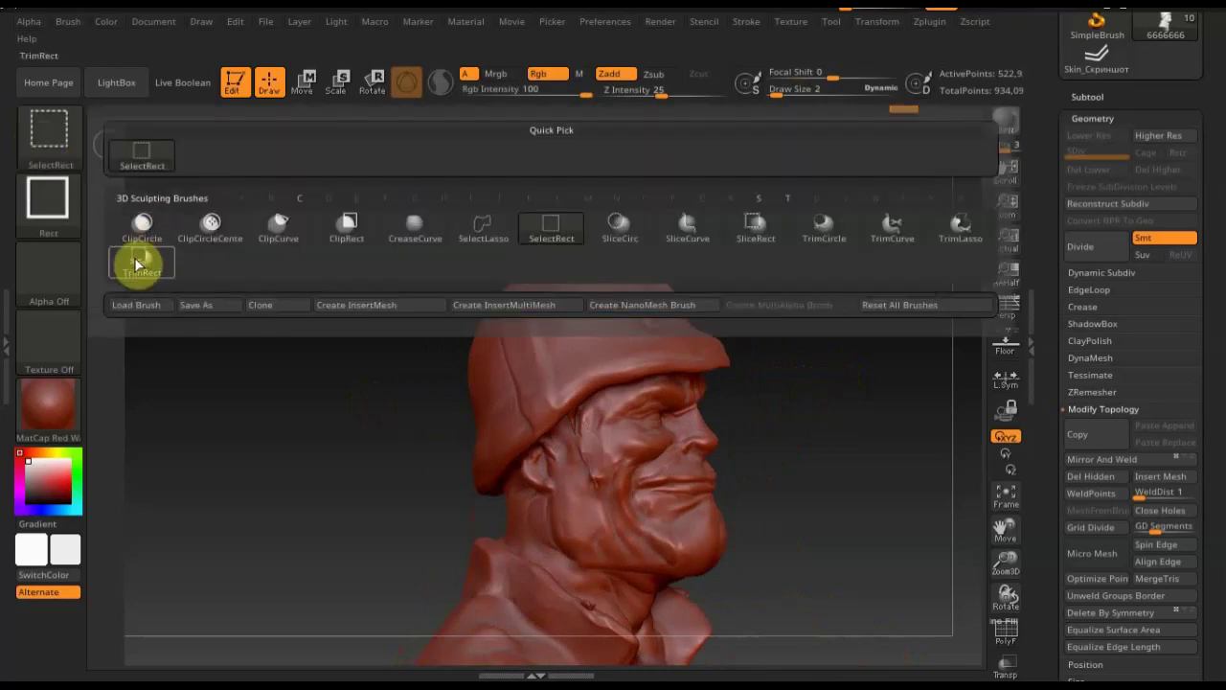
left_click(891, 227)
left_click_drag(784, 399, 788, 415)
key("ctrl+shift")
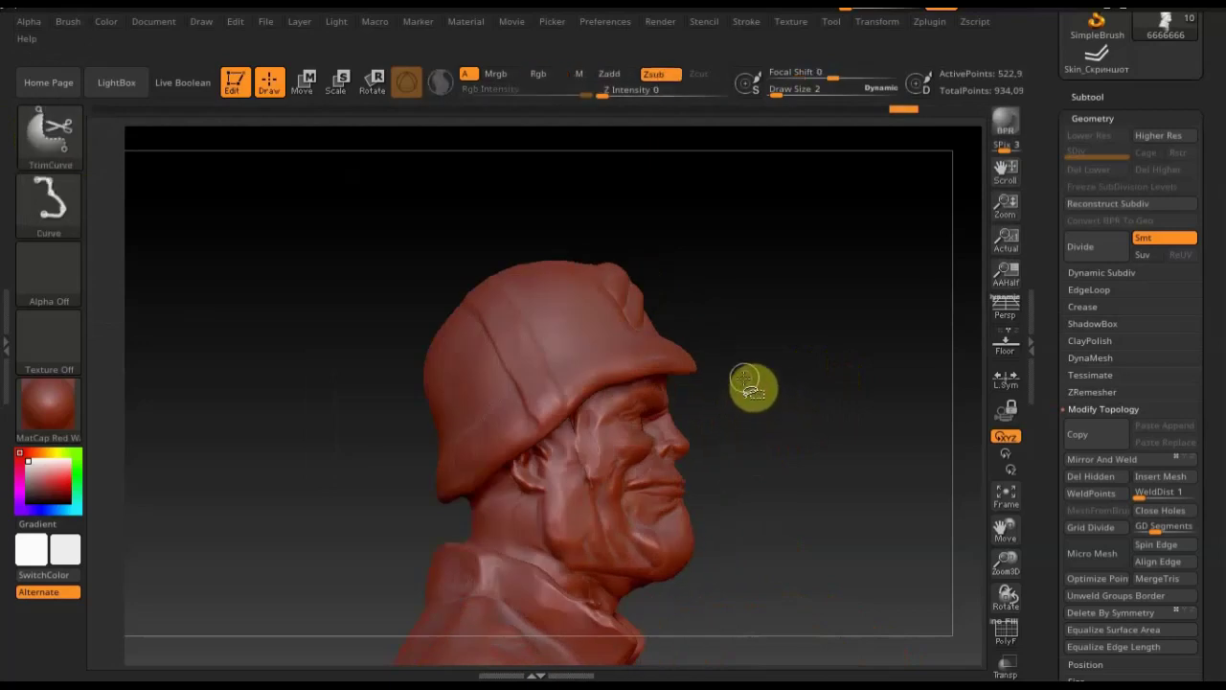
left_click_drag(748, 376, 640, 383, "ctrl+shift")
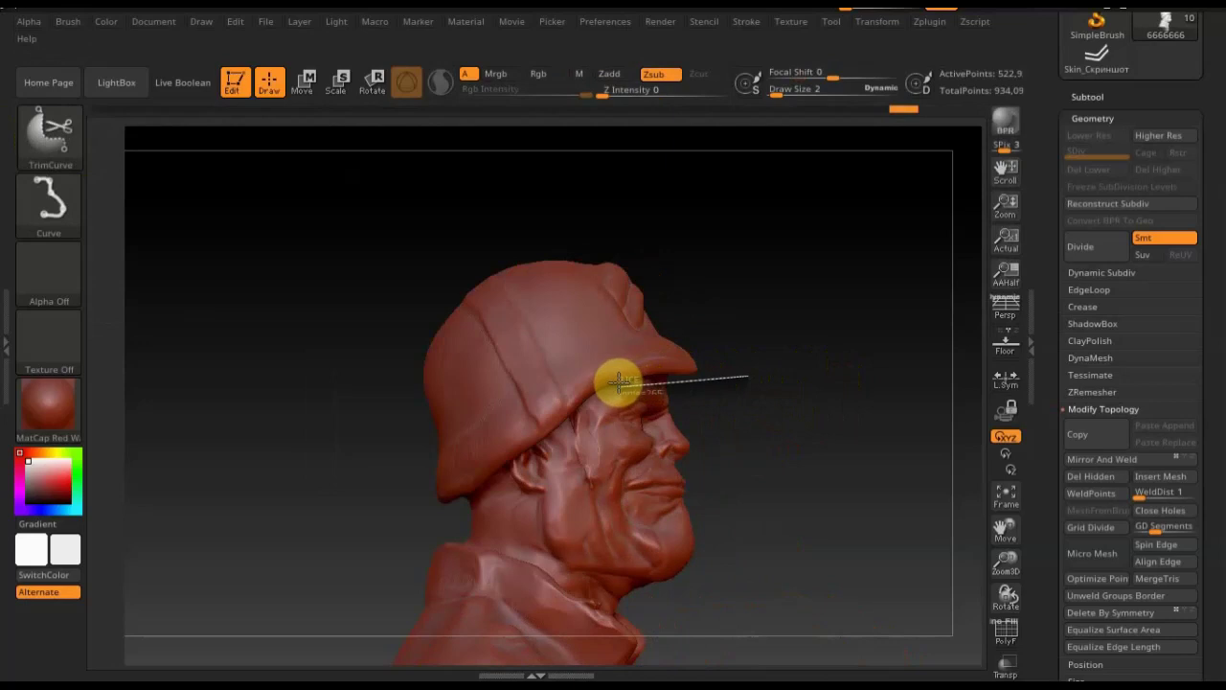
mouse_move(621, 381)
left_mouse_down("ctrl+shift")
mouse_move(714, 359)
mouse_move(841, 365)
mouse_move(683, 451)
mouse_move(514, 512)
mouse_move(503, 456)
mouse_move(519, 466)
mouse_move(514, 451)
mouse_move(567, 428)
mouse_move(588, 396)
left_mouse_up("ctrl+shift")
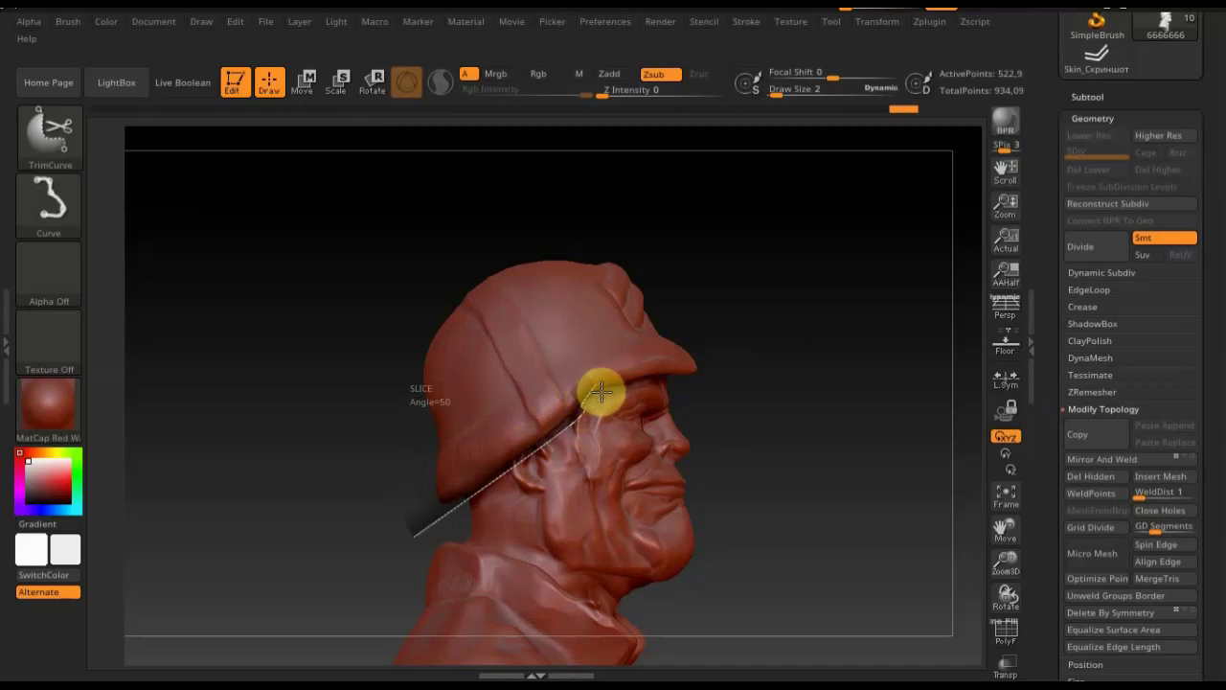
left_click_drag(601, 389, 768, 379, "ctrl+shift")
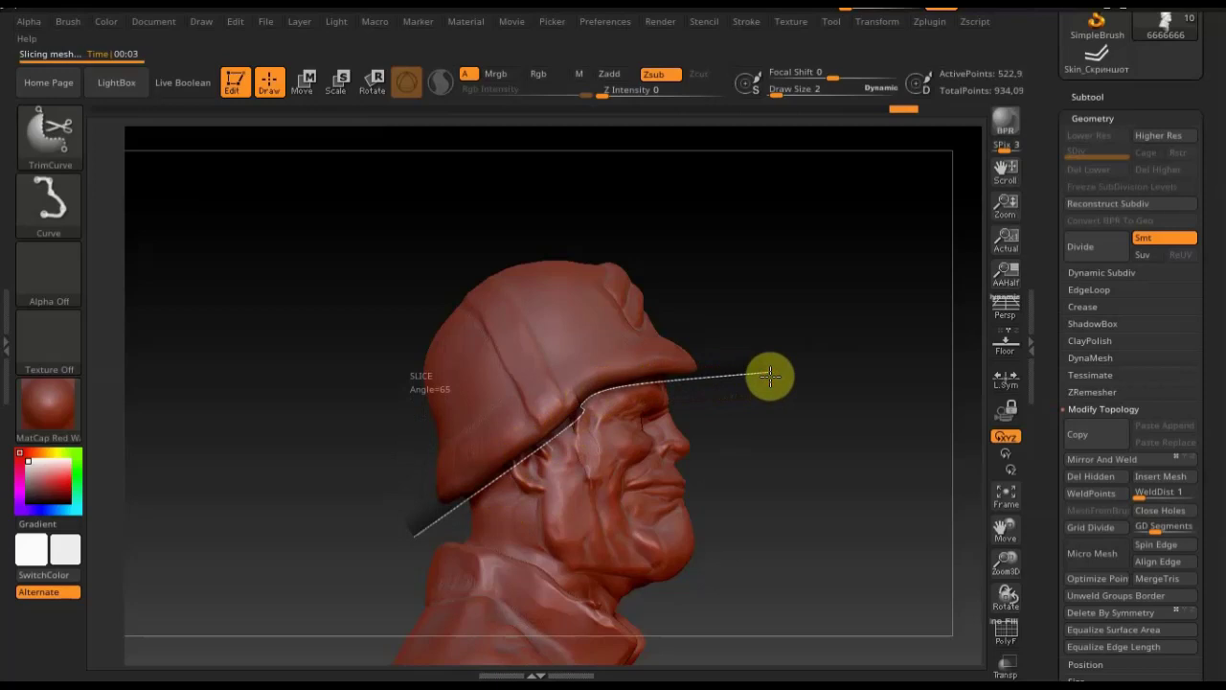
left_click_drag(770, 375, 764, 375, "ctrl+shift")
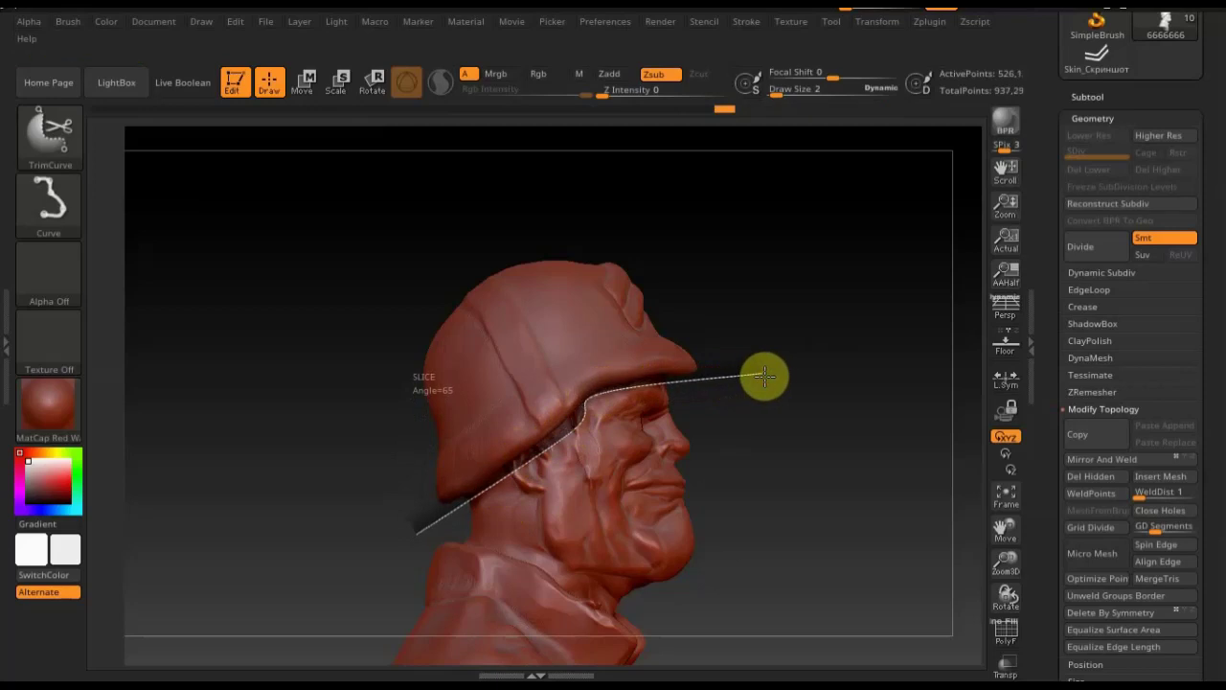
mouse_move(764, 375)
left_mouse_down("ctrl+shift")
mouse_move(831, 375)
mouse_move(833, 404)
left_mouse_up("ctrl+shift")
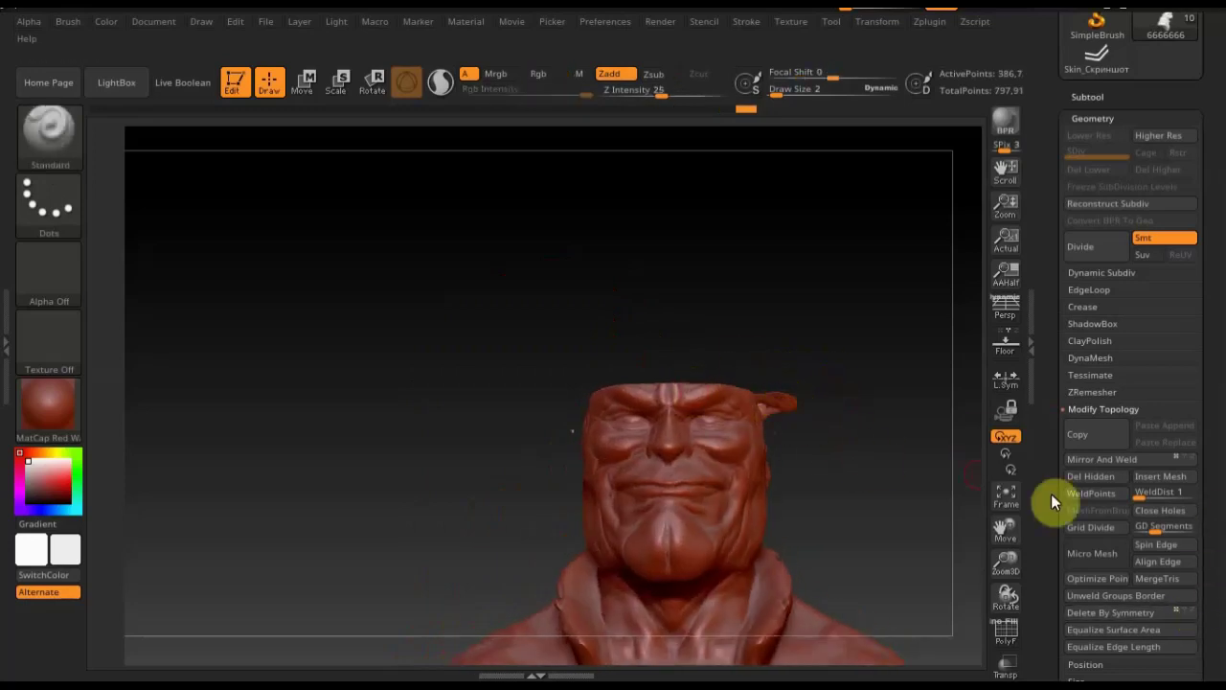
Clear the mask from the head and turn on the PolyF wireframe display
key("ctrl")
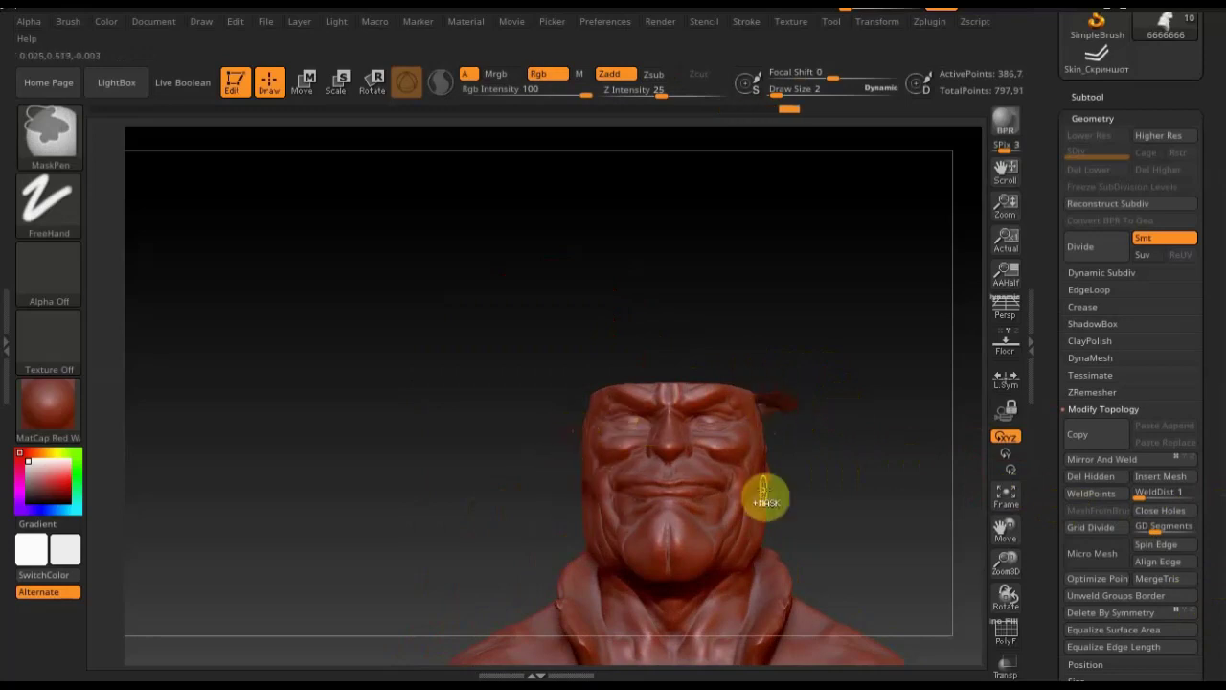
key("ctrl")
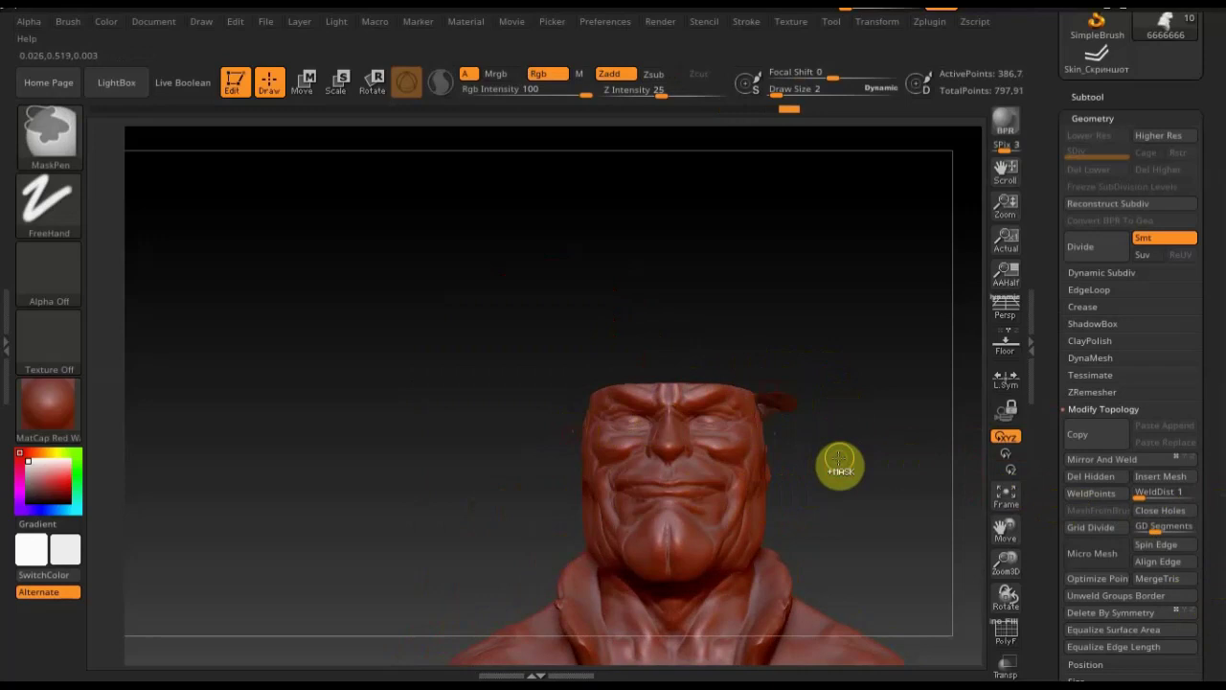
left_click(840, 466, "ctrl")
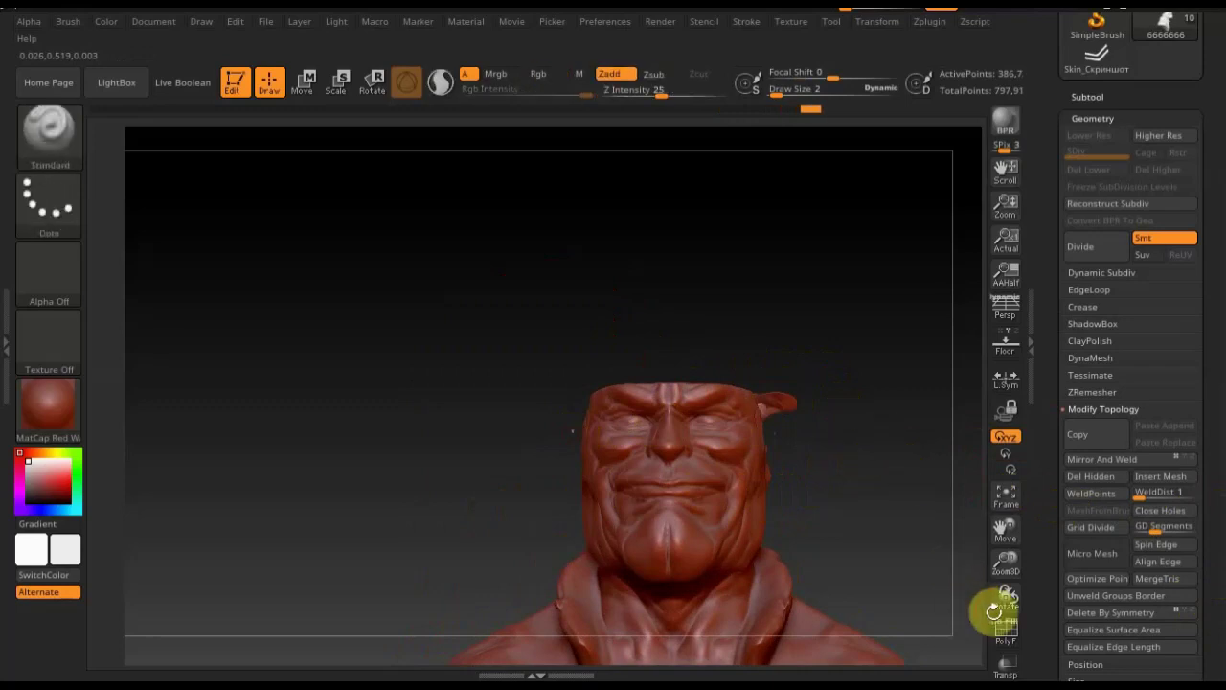
left_click(1014, 640)
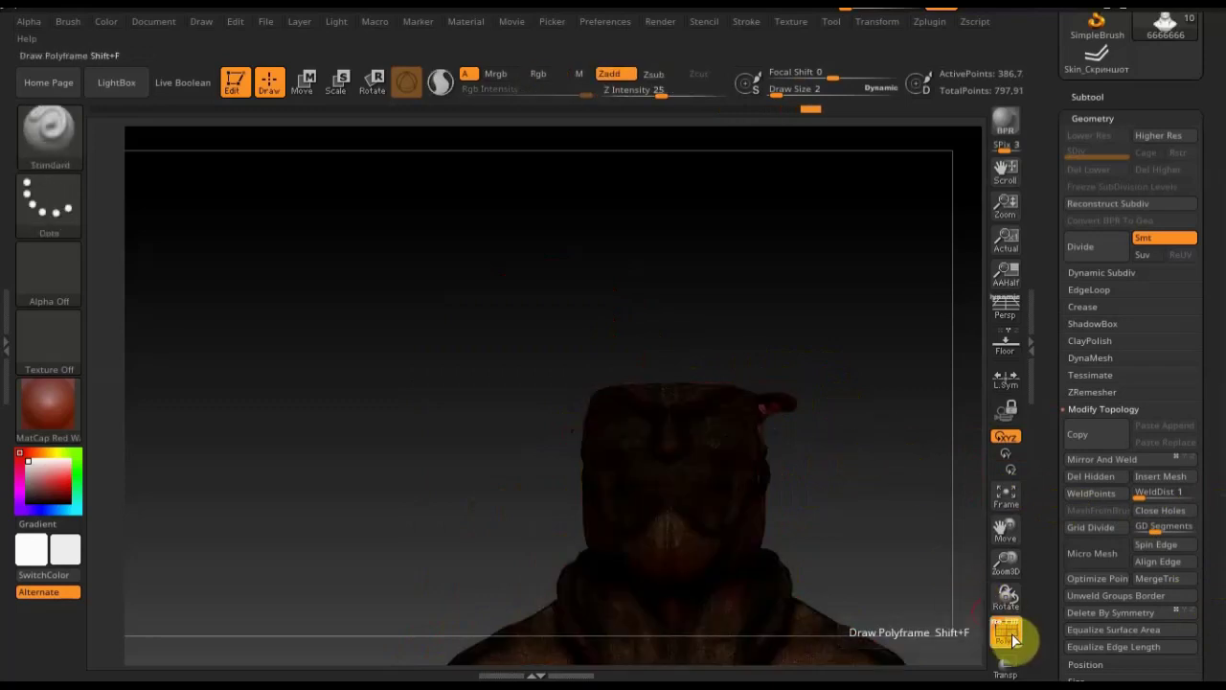
Trim the flap off the head's upper right, delete the hidden geometry and inspect the result
key("ctrl+shift")
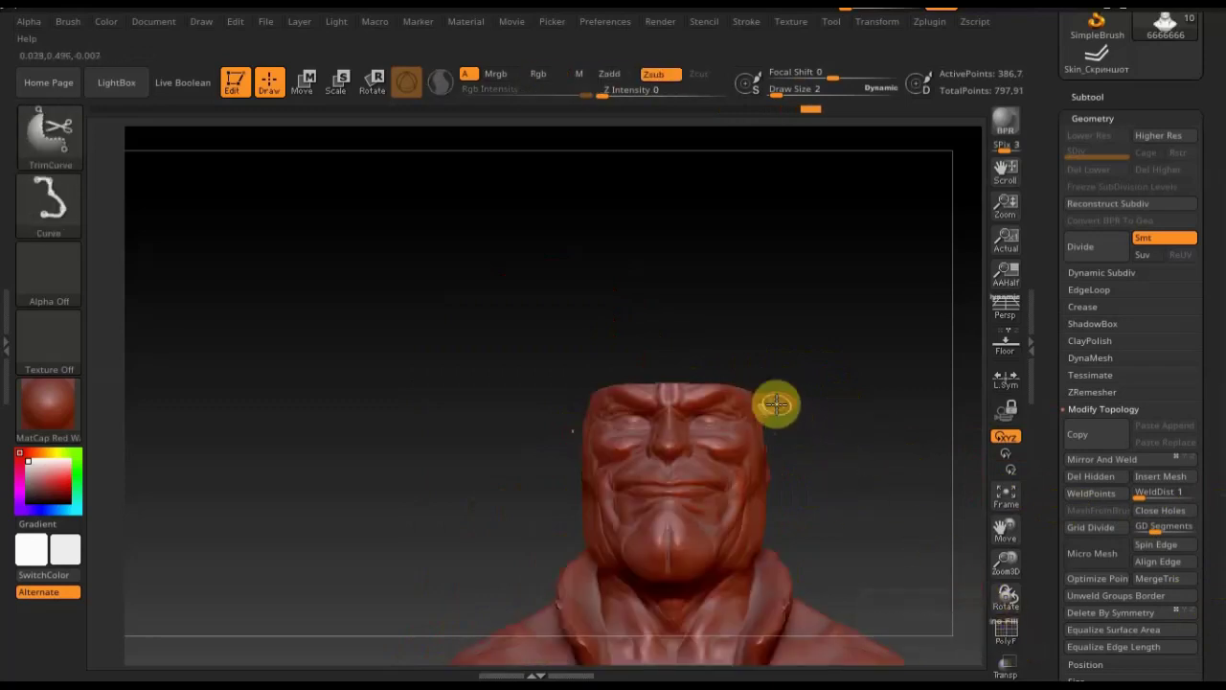
left_click(778, 405, "ctrl+shift")
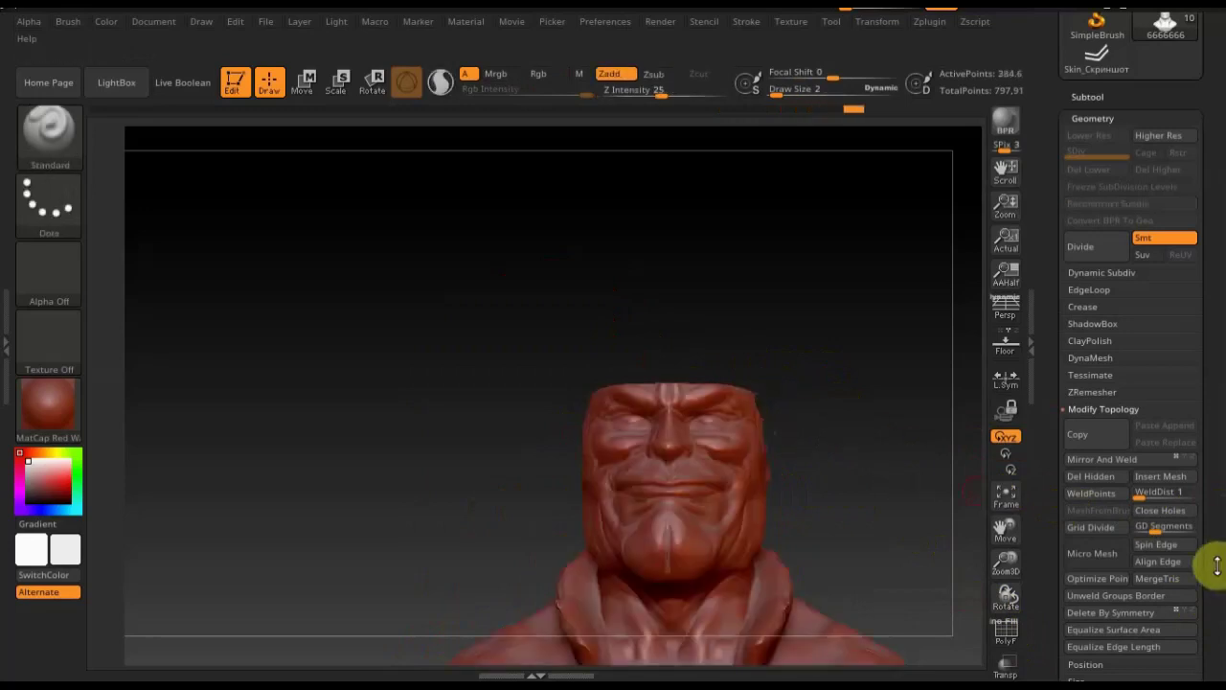
left_click(1094, 482)
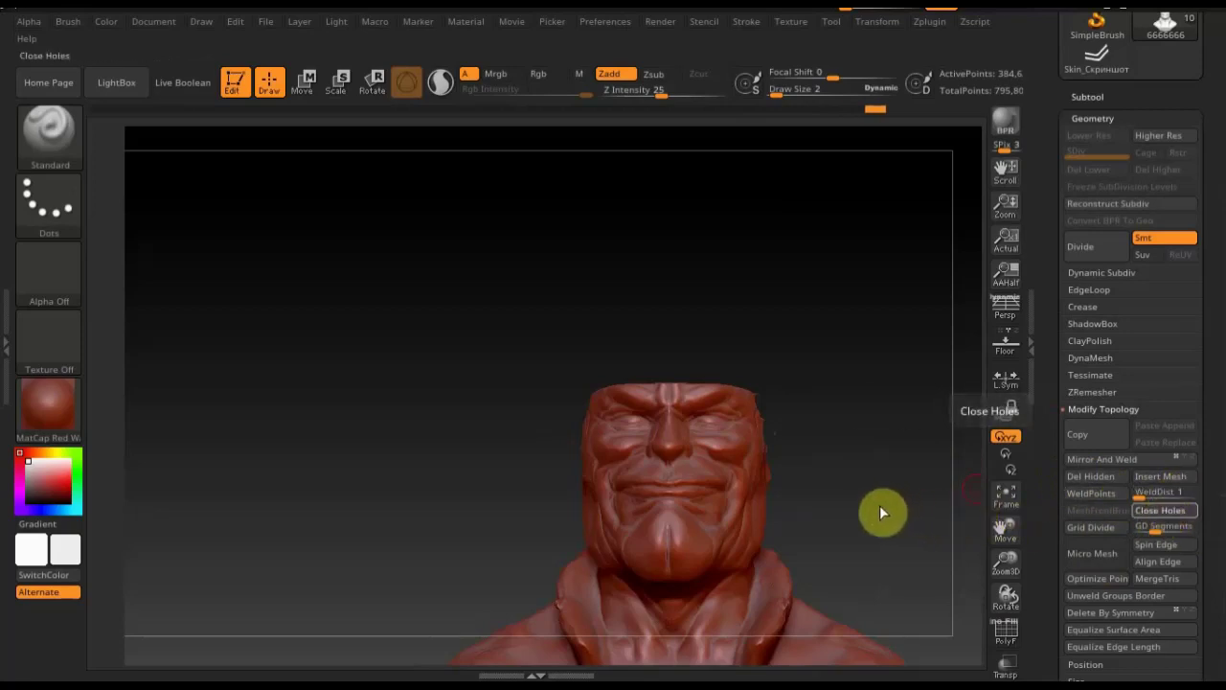
mouse_move(839, 509)
left_mouse_down()
mouse_move(753, 509)
mouse_move(905, 497)
mouse_move(925, 482)
mouse_move(926, 492)
left_mouse_up()
left_click_drag(858, 451, 774, 392)
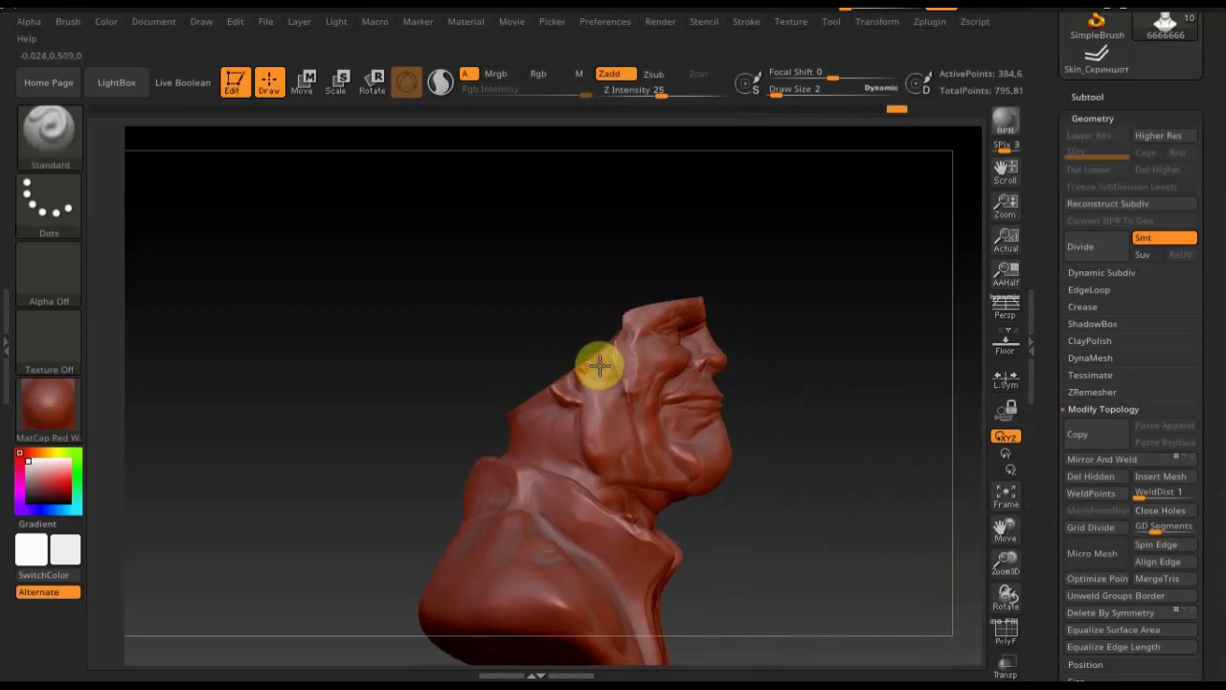
left_click(1099, 97)
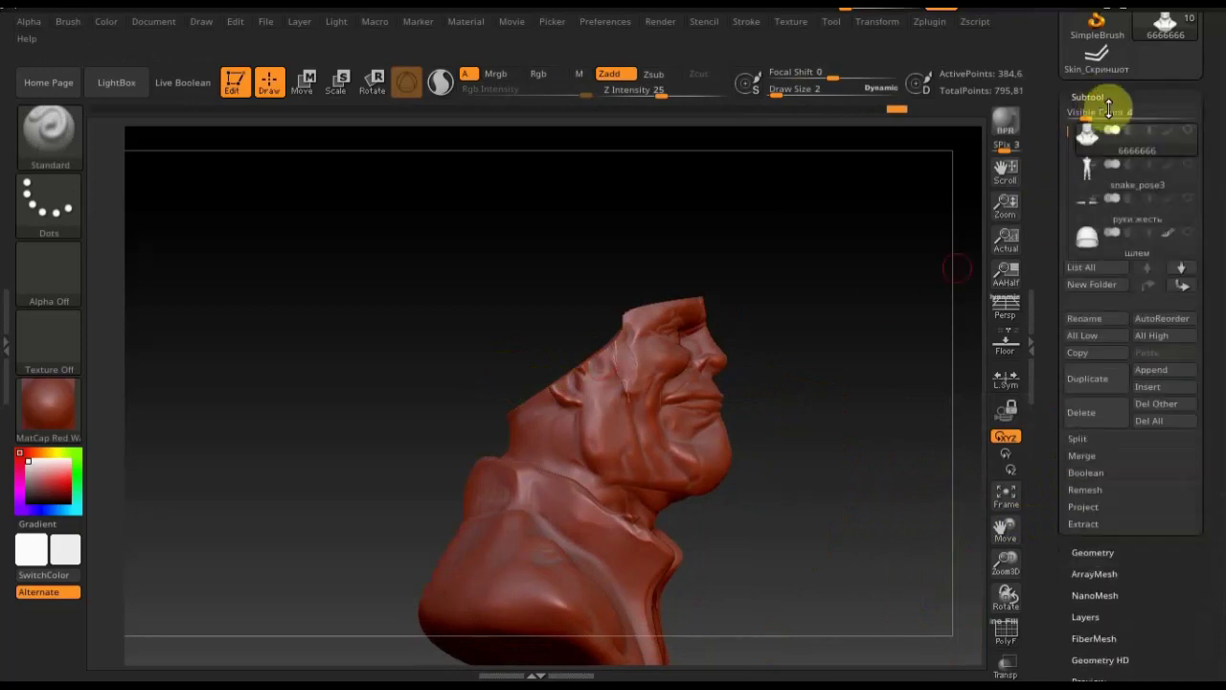
Append a Sphere3D subtool and make it the active subtool from the N list
left_click(1172, 375)
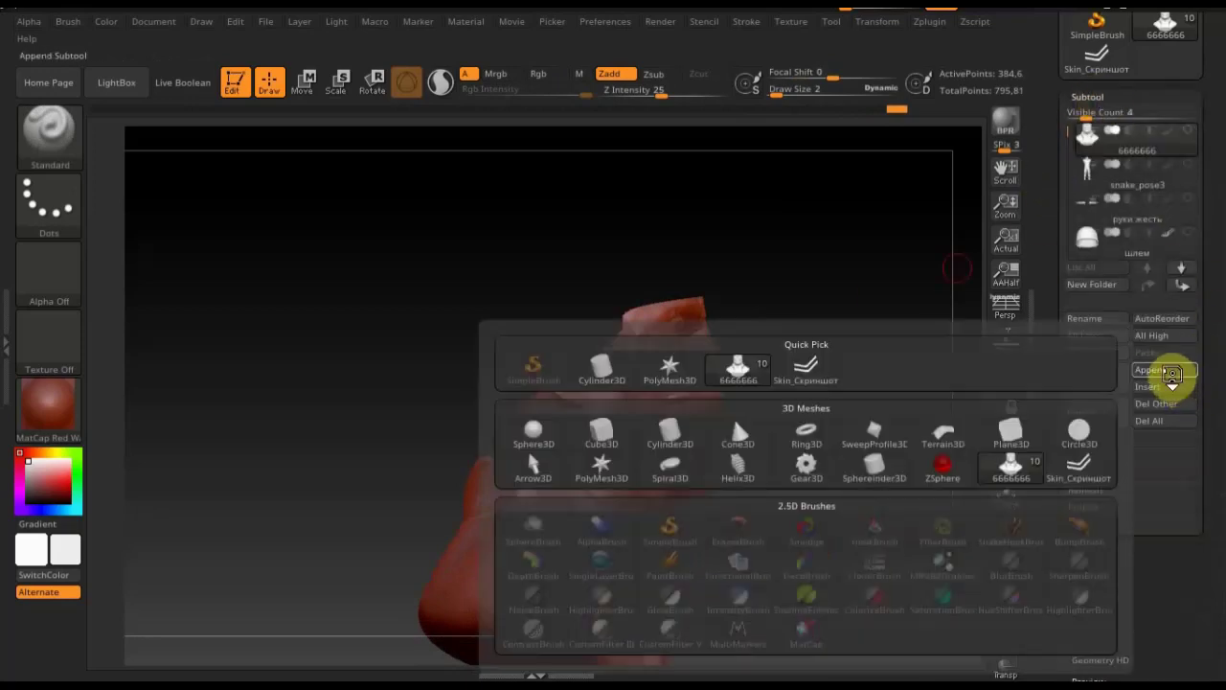
left_click(542, 437)
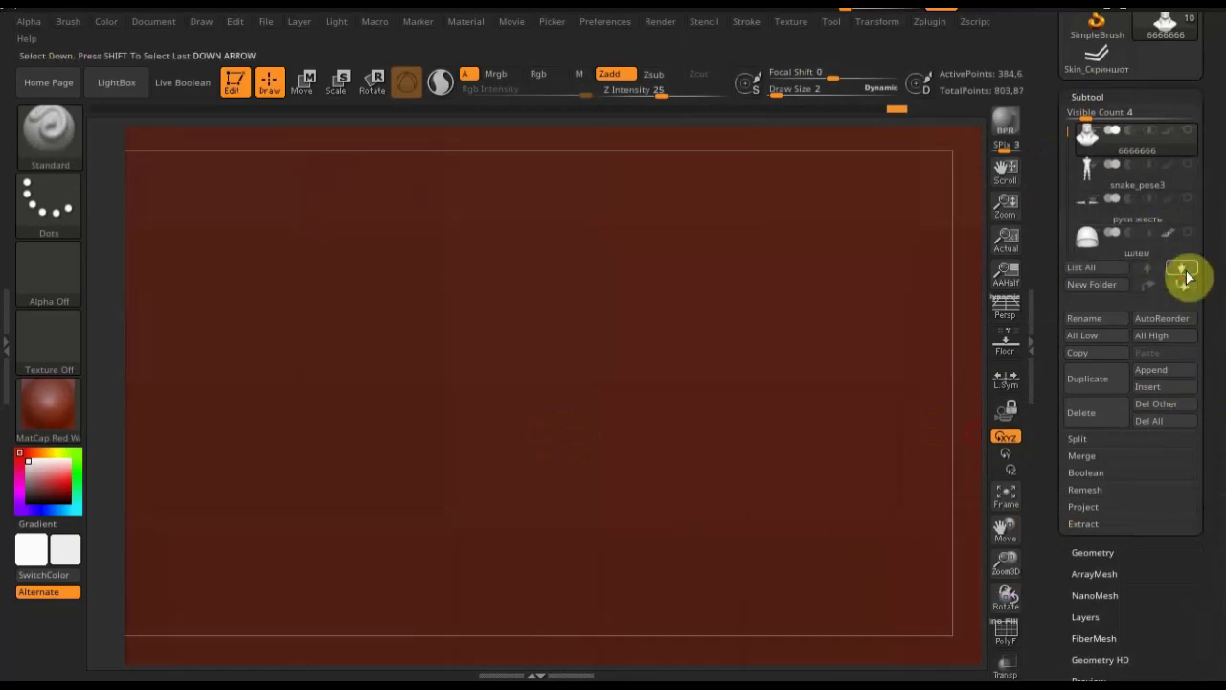
key("n")
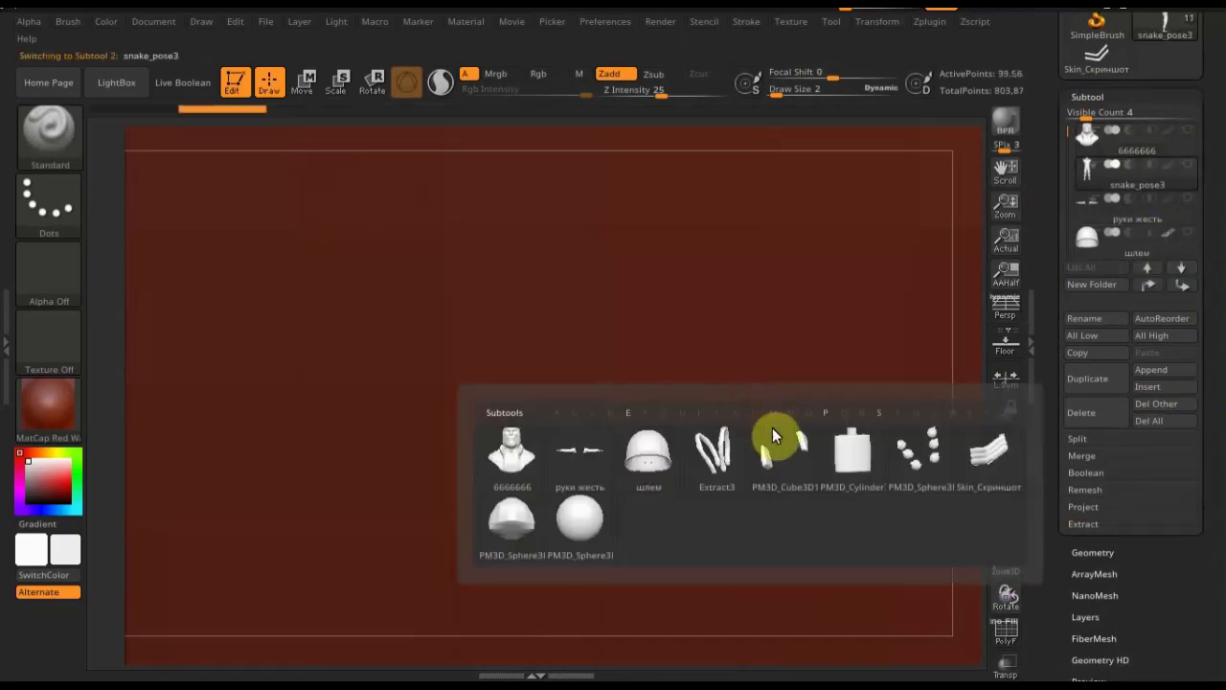
left_click(604, 529)
key("n")
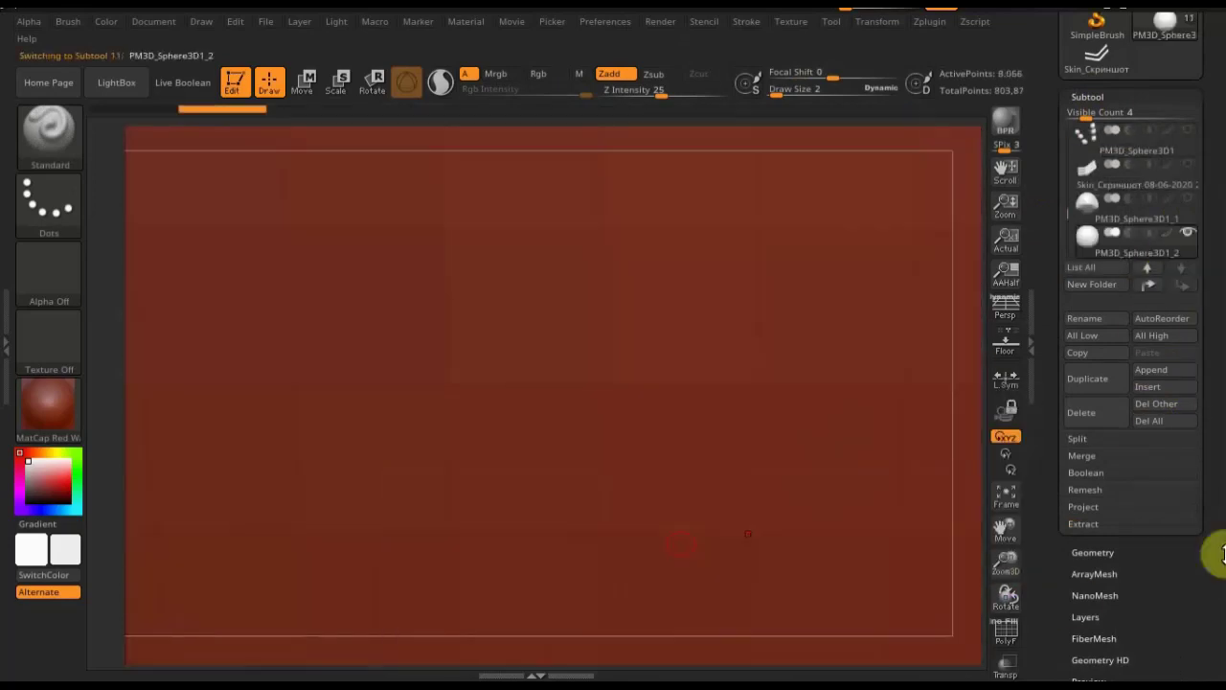
Shrink the sphere under Geometry > Size to XYZ Size 0.10618
left_click(1090, 551)
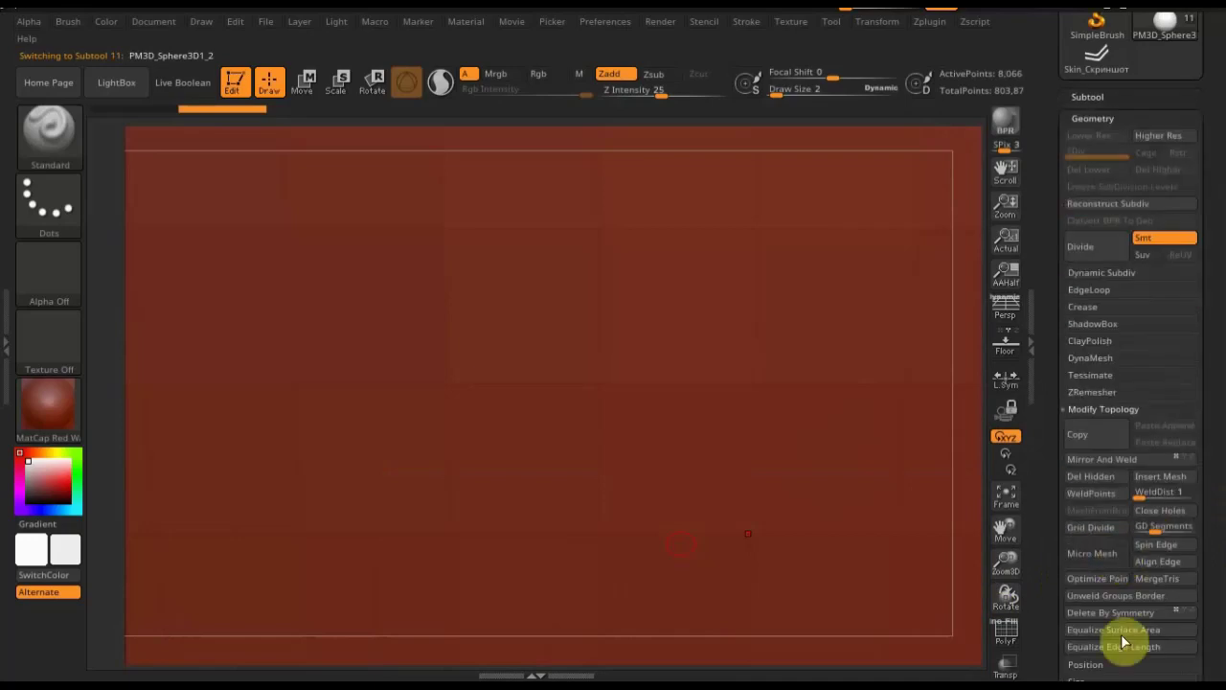
scroll(1197, 574, "down", 3)
scroll(1149, 542, "down", 3)
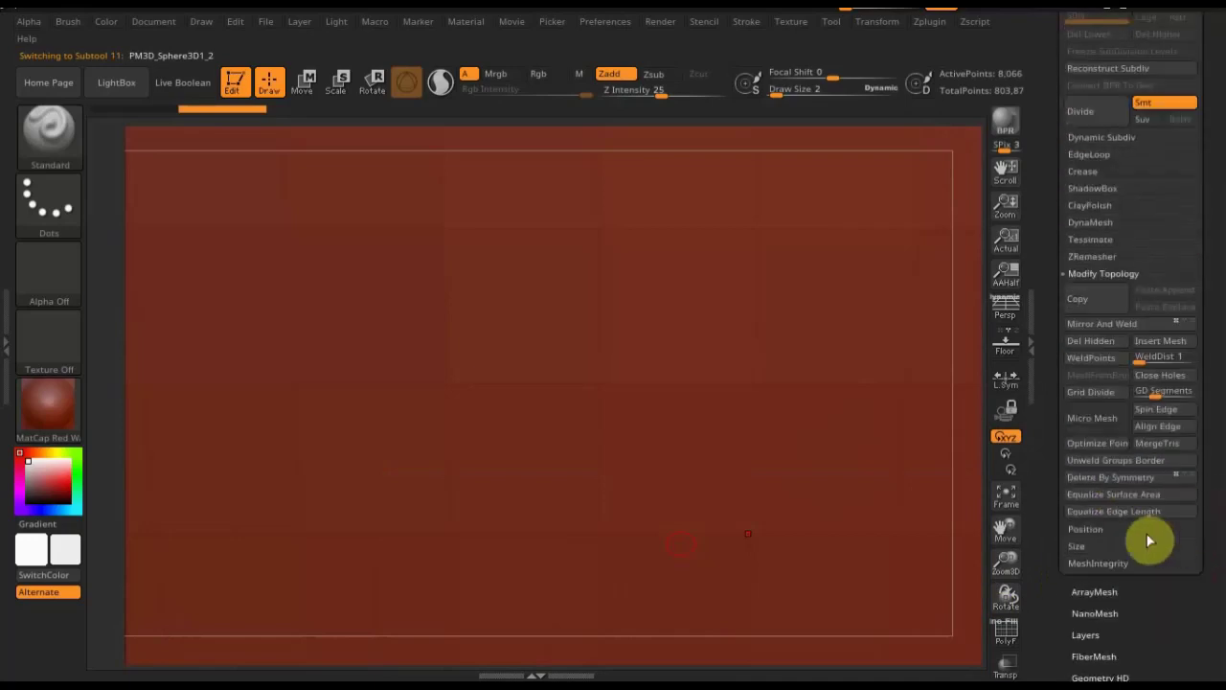
left_click(1079, 546)
left_click_drag(1122, 325, 1117, 326)
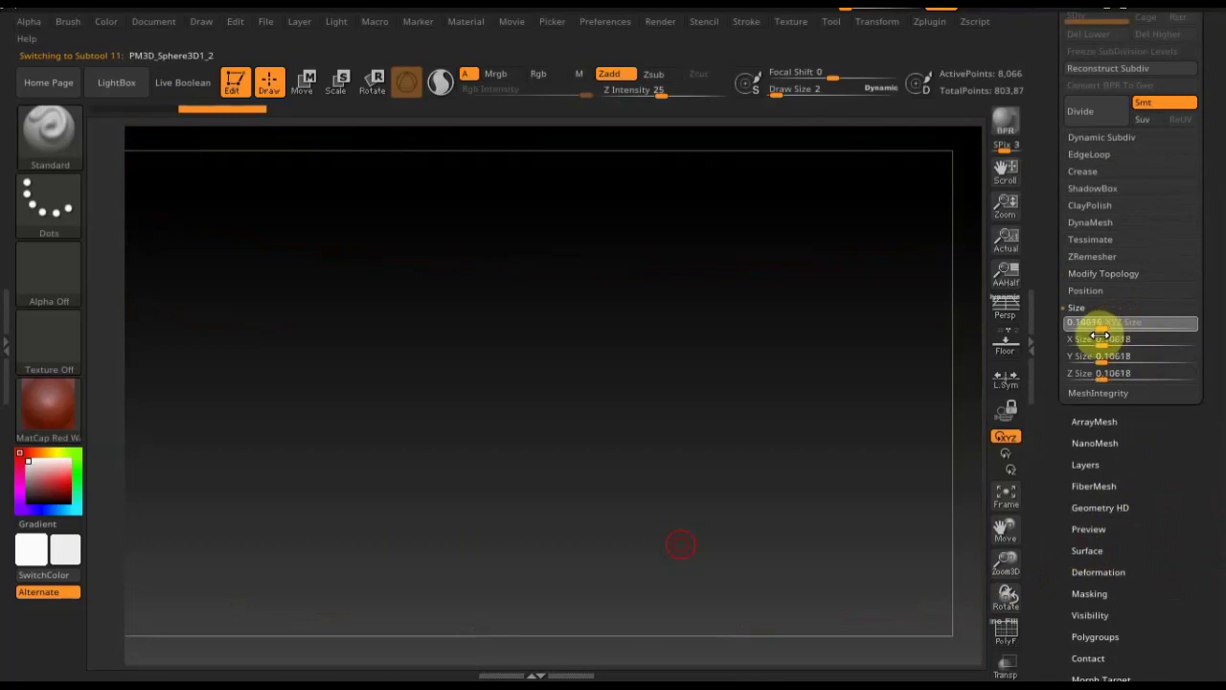
left_click_drag(1214, 184, 1151, 332)
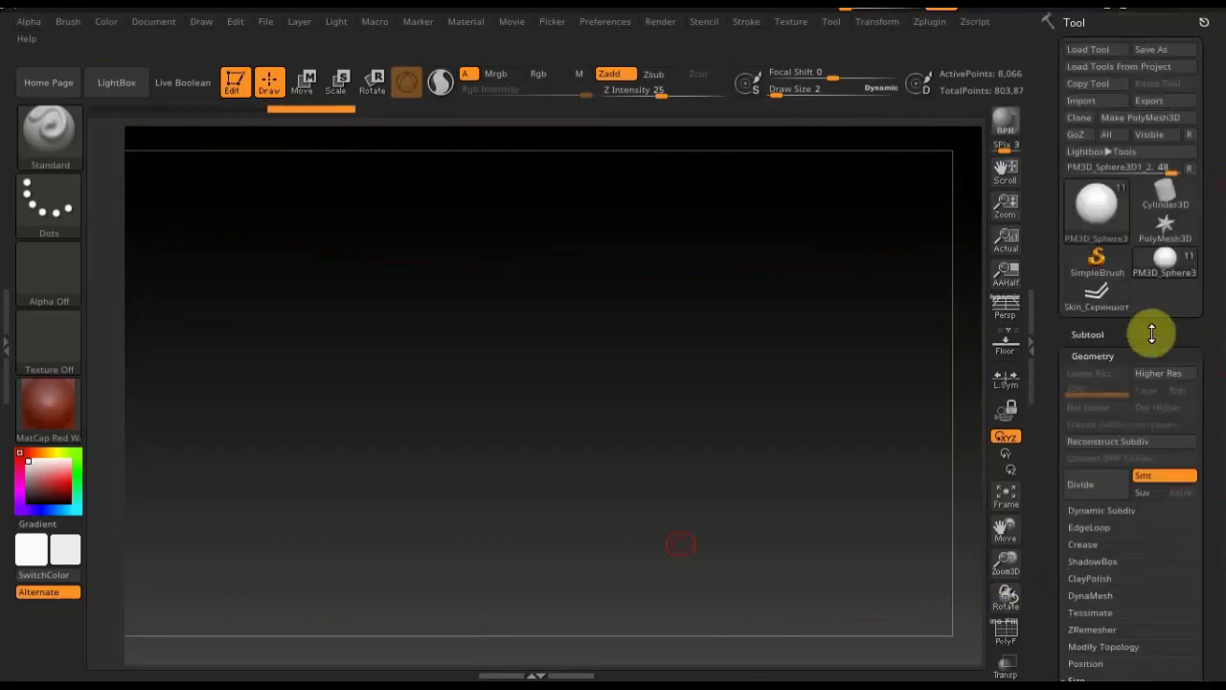
left_click(1086, 334)
mouse_move(1135, 376)
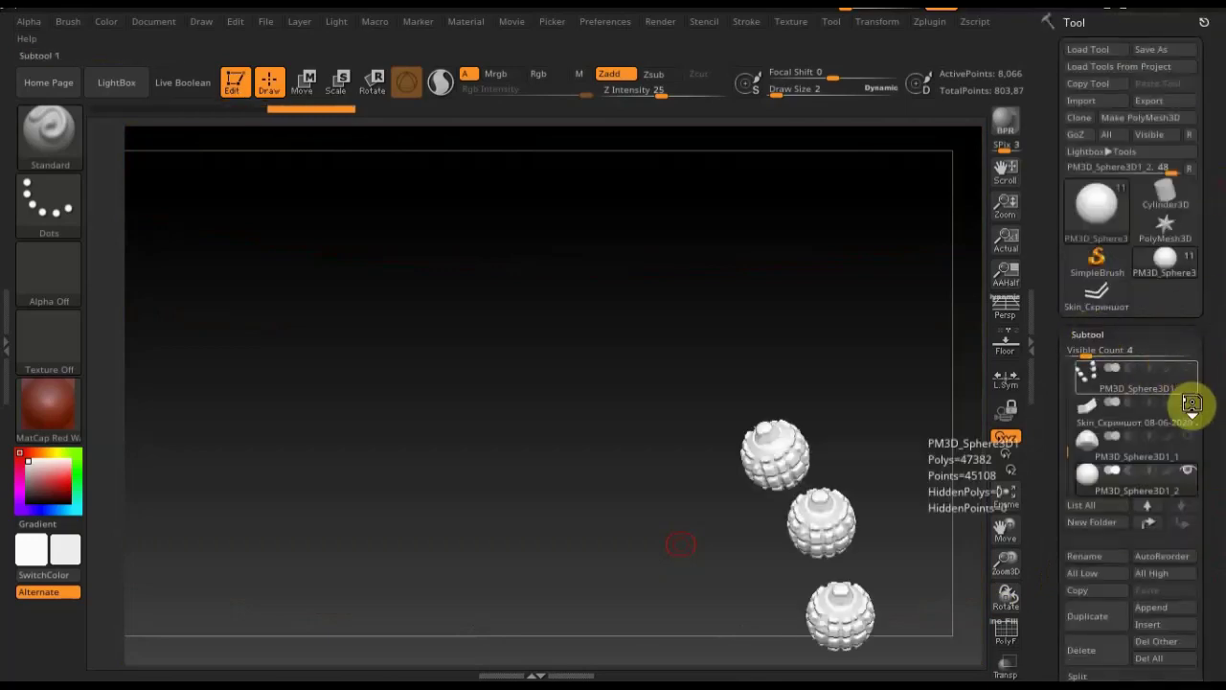
Pick the 6666666 head thumbnail from the N subtool list
left_click(1189, 402)
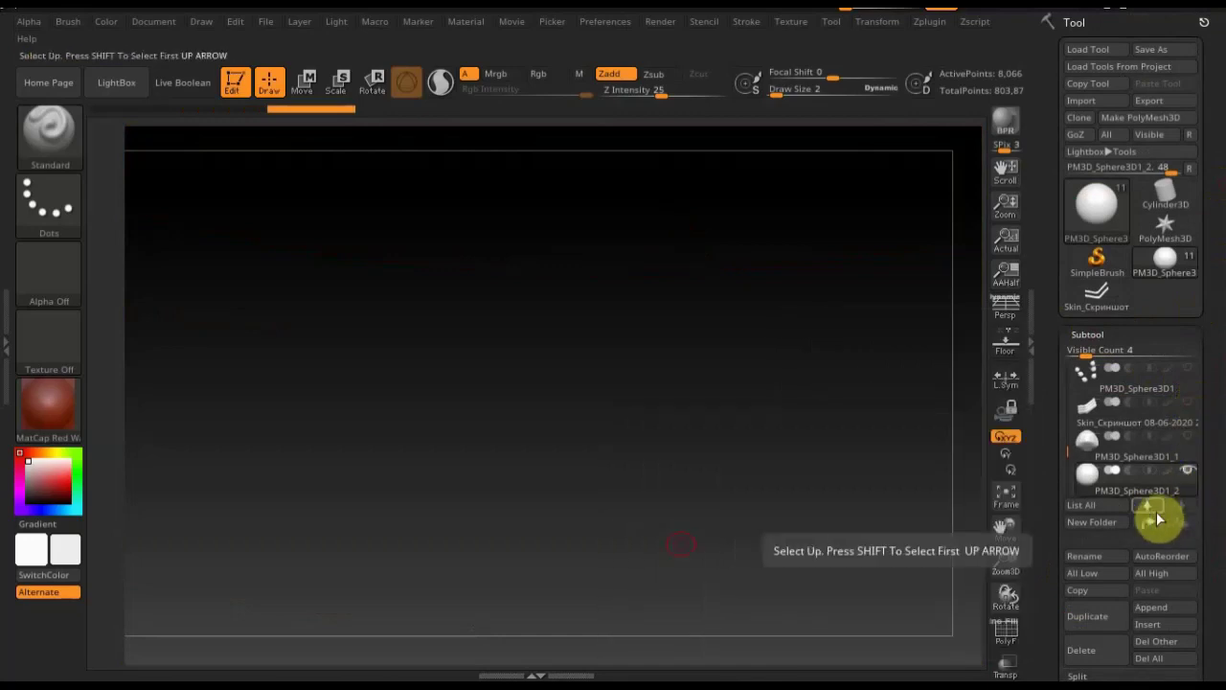
key("n")
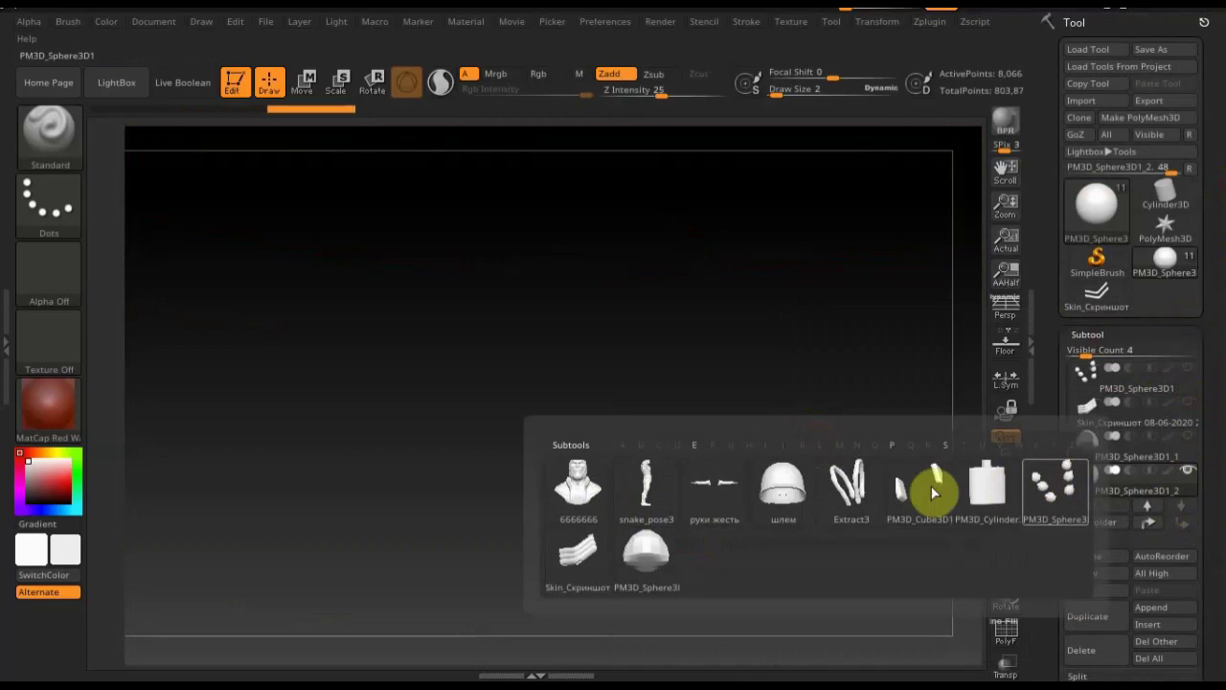
left_click(569, 493)
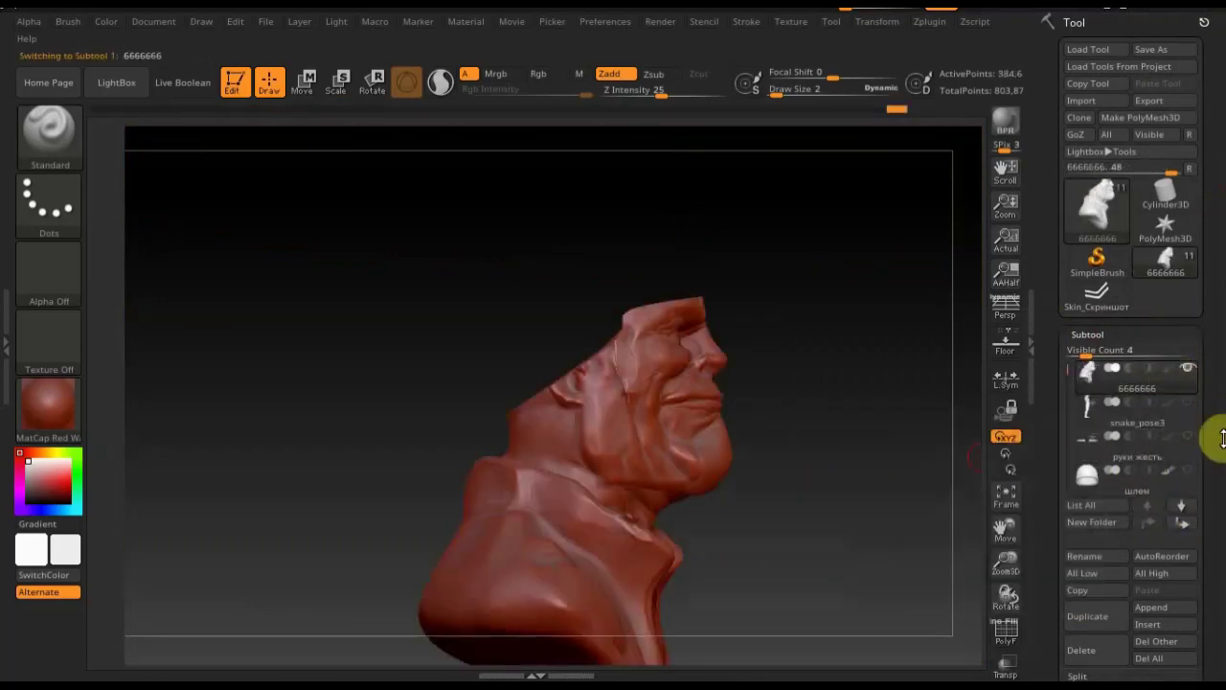
Select PM3D_Sphere3D1_2 from the N list and zoom the view out
key("n")
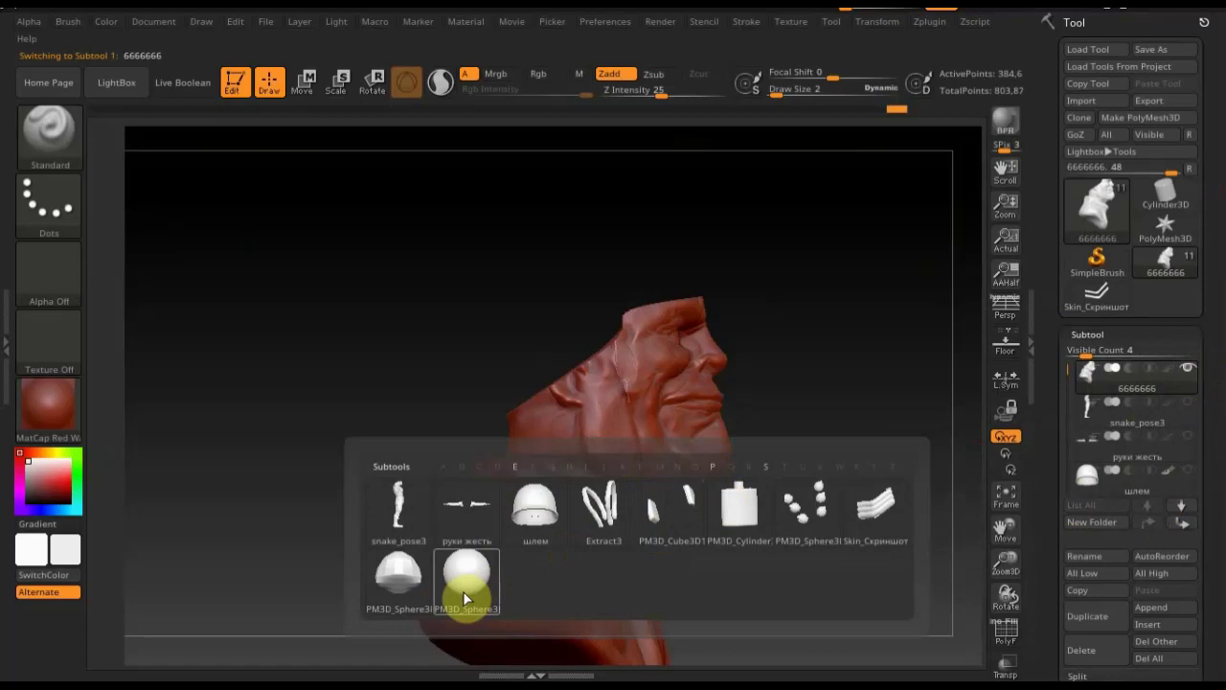
left_click(465, 588)
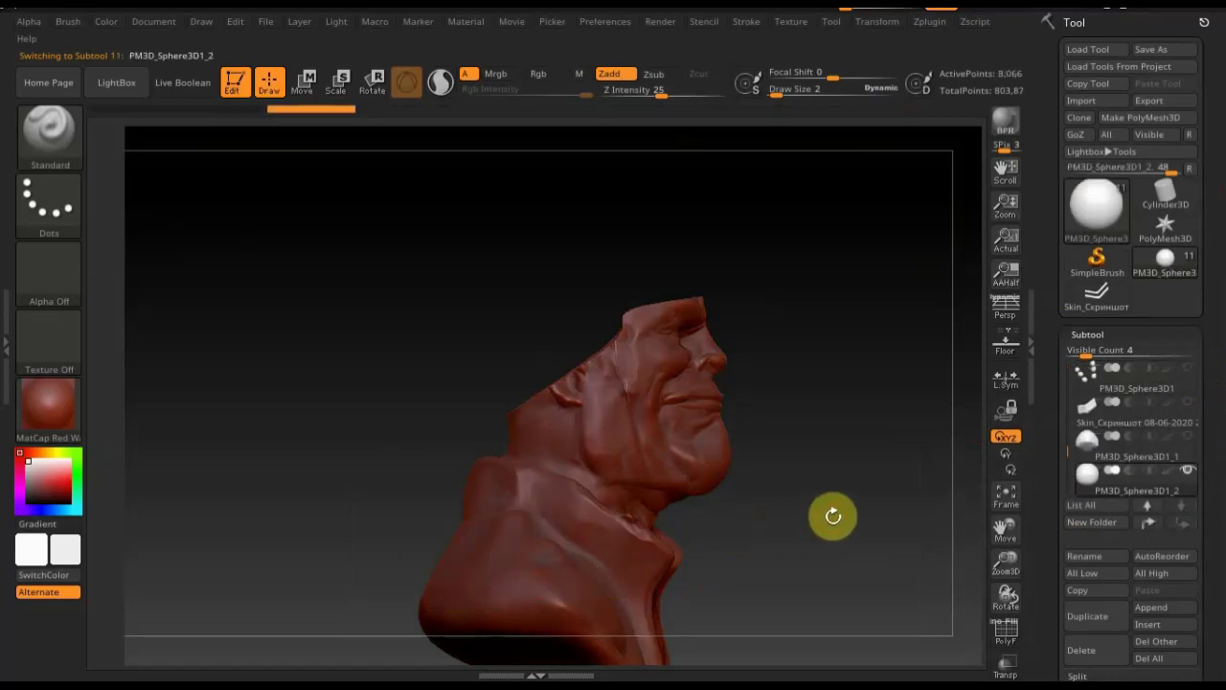
left_click_drag(832, 515, 785, 357)
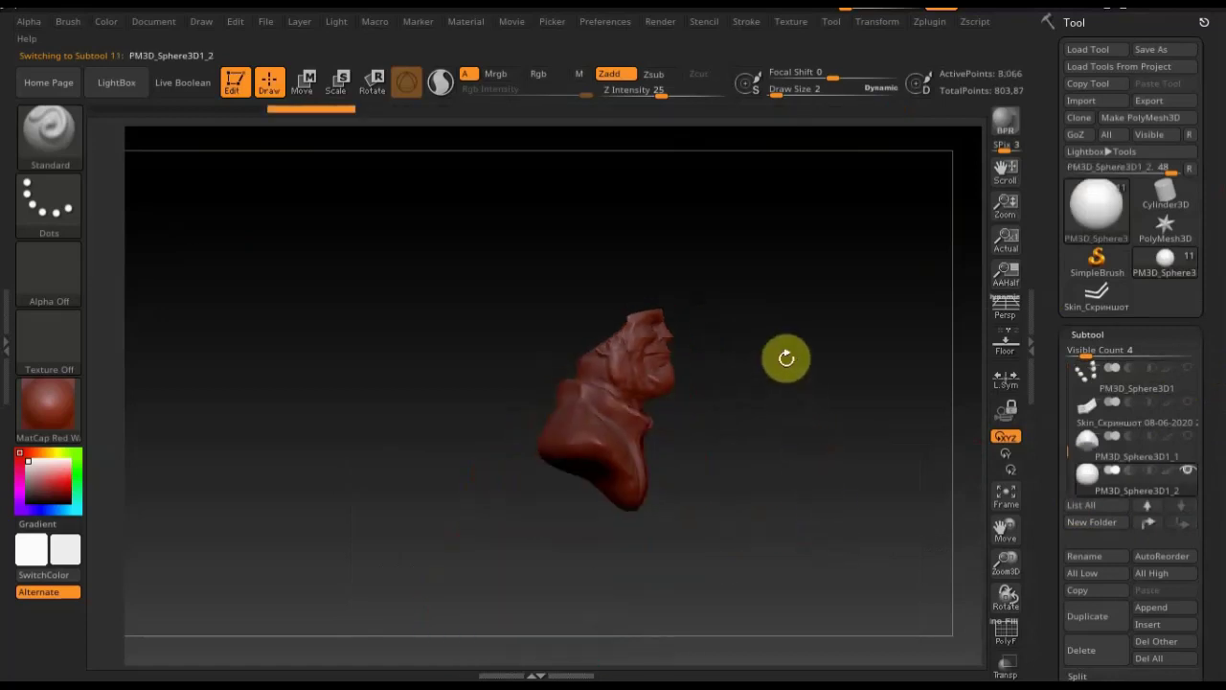
left_click_drag(760, 243, 780, 400)
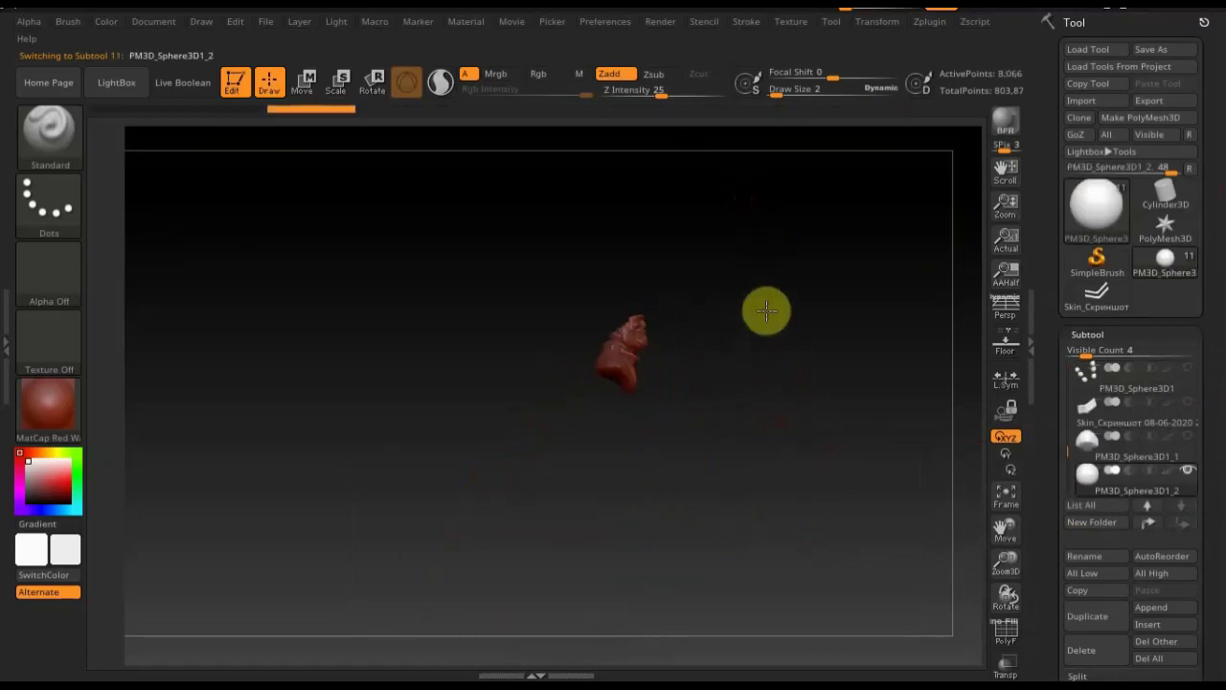
left_click_drag(766, 309, 769, 377)
mouse_move(1217, 575)
left_mouse_down()
mouse_move(1221, 412)
mouse_move(1213, 447)
mouse_move(1212, 336)
mouse_move(1195, 328)
left_mouse_up()
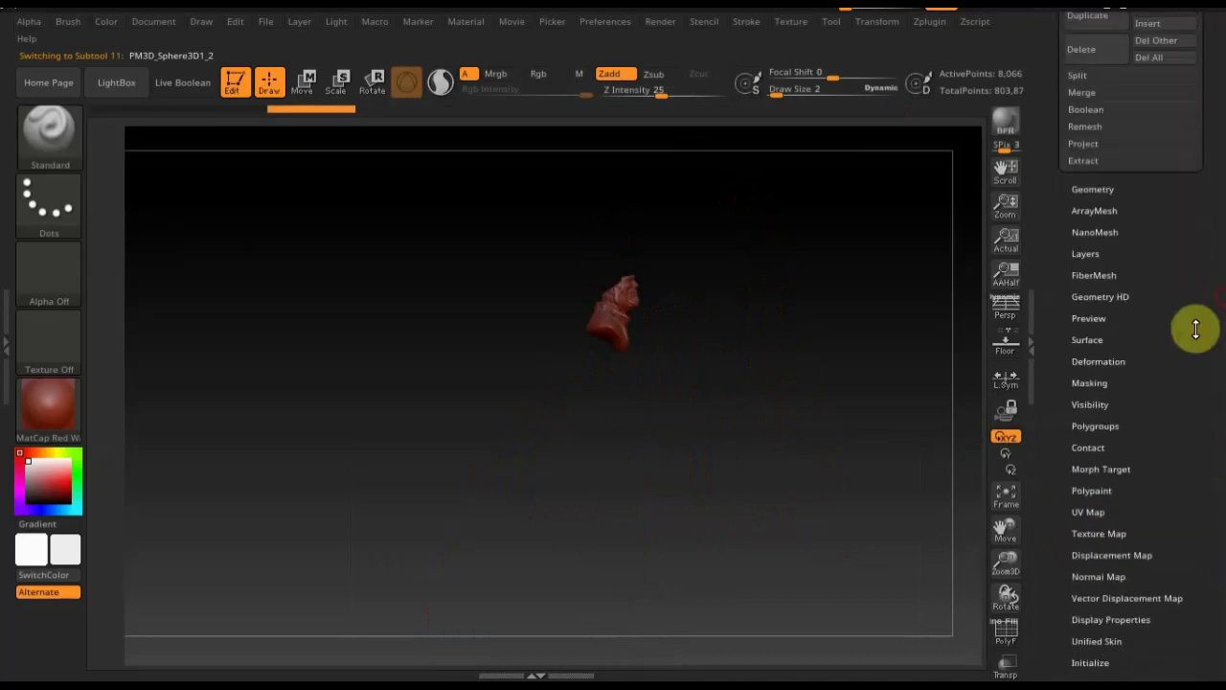
Set the sphere's XYZ Size to 0.42801 under Geometry > Size
left_click(1095, 189)
left_click(1097, 184)
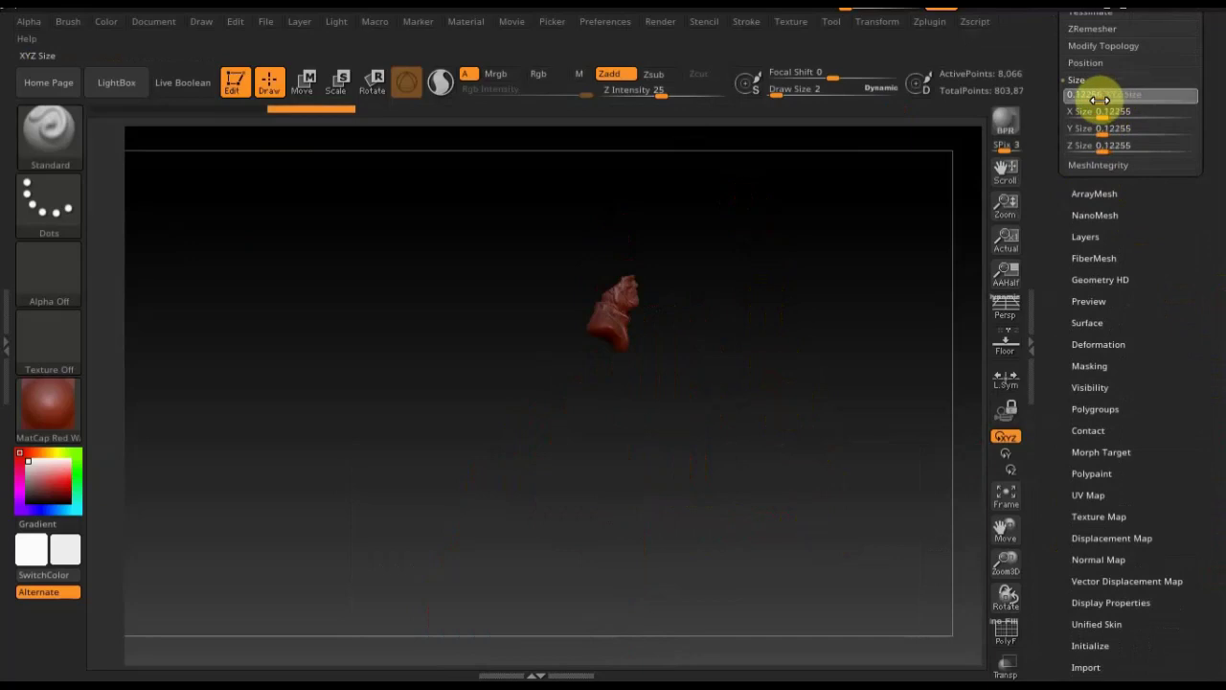
mouse_move(1105, 103)
left_mouse_down()
mouse_move(1134, 114)
mouse_move(1109, 117)
left_mouse_up()
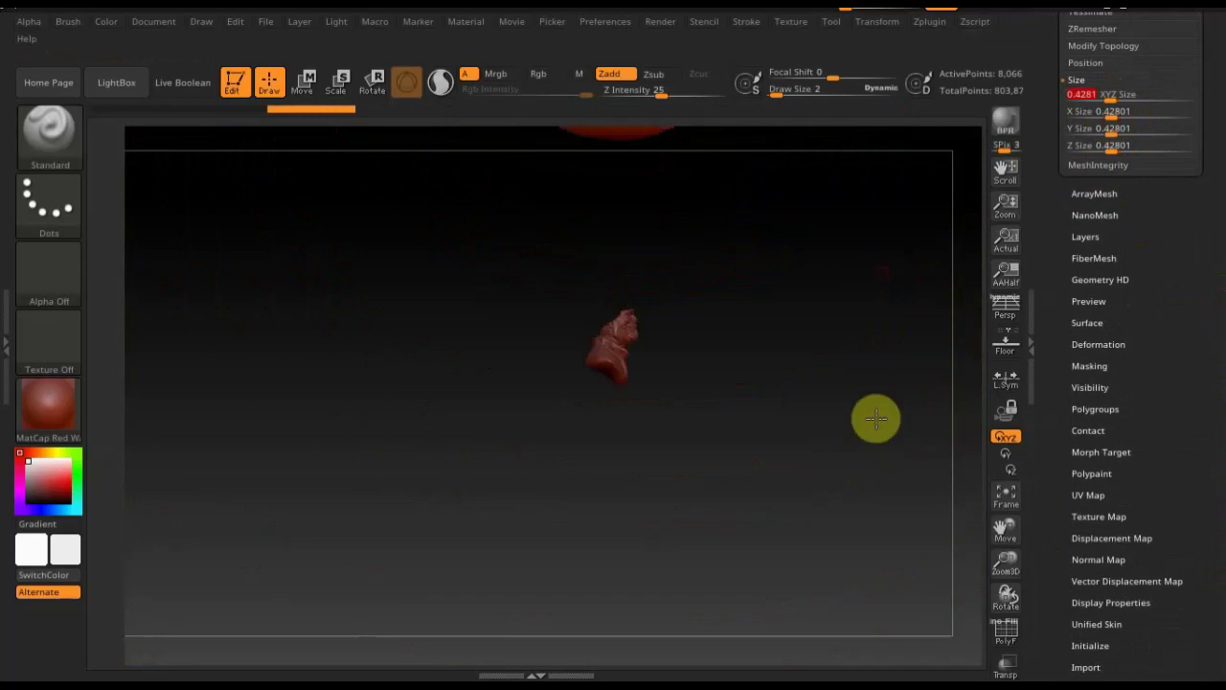
left_click_drag(884, 268, 826, 416, "alt")
With Transpose Move, lower the sphere and shrink its XYZ Size down to a small ball
left_click(302, 81)
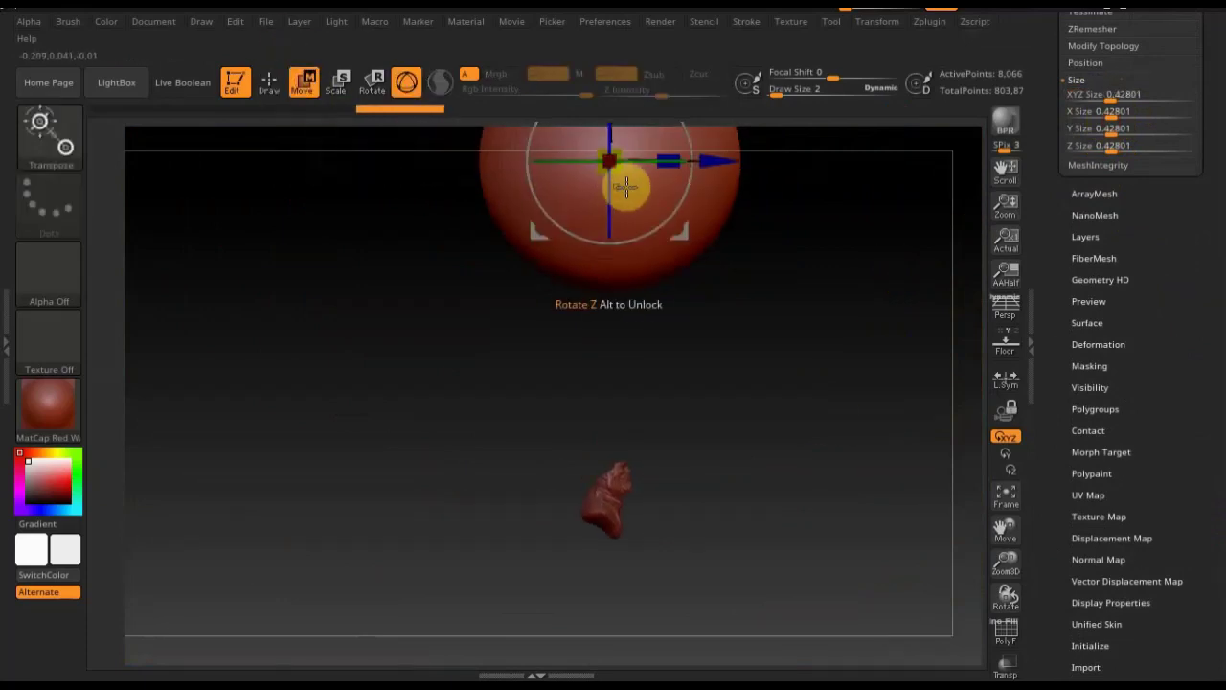
left_click_drag(752, 235, 767, 351, "alt")
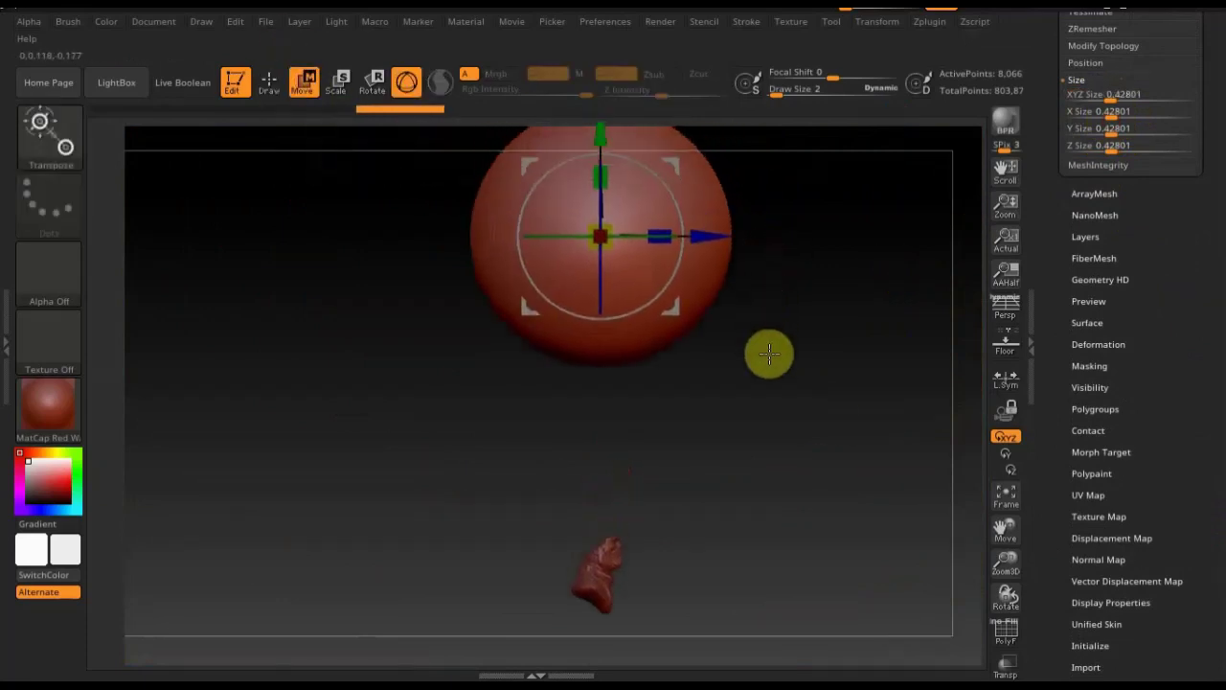
left_click_drag(598, 158, 601, 368)
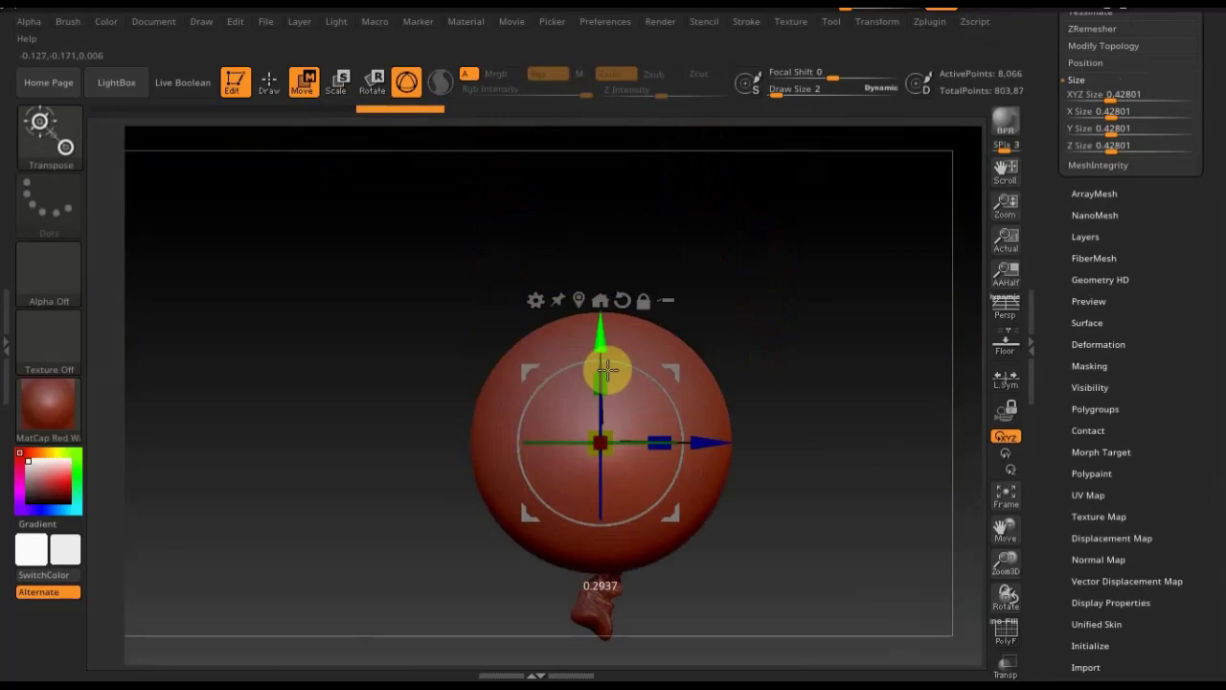
left_click_drag(1111, 97, 1102, 102)
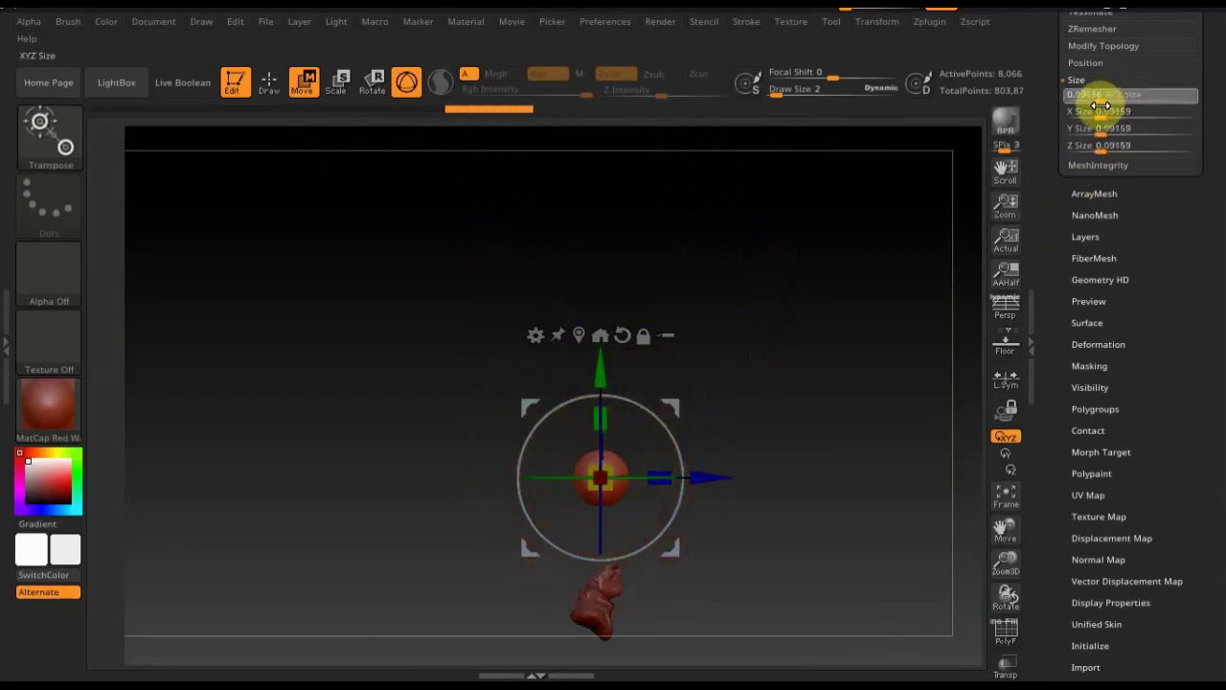
left_click_drag(602, 370, 576, 456)
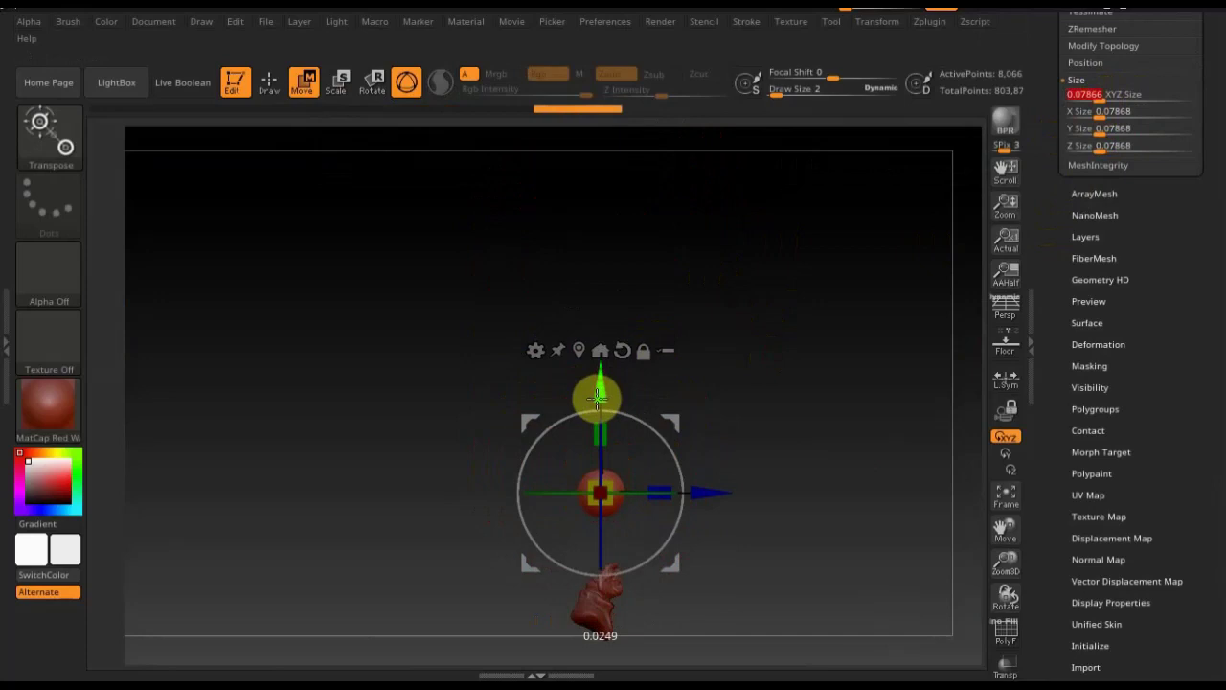
mouse_move(770, 501)
left_mouse_down("alt")
mouse_move(771, 364)
mouse_move(870, 657)
mouse_move(922, 279)
left_mouse_up("alt")
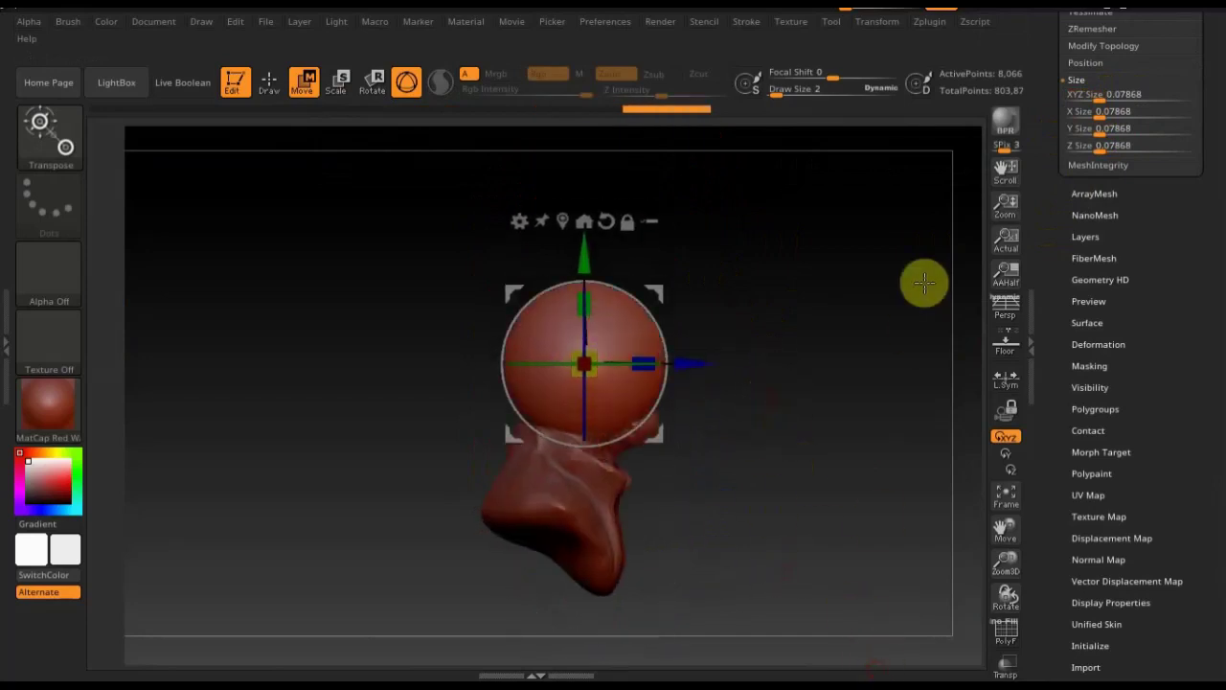
left_click_drag(1103, 99, 1098, 99)
Seat the sphere on the skull and stretch it to X 0.05118, Y 0.05725, Z 0.06436
left_click_drag(580, 260, 578, 241)
left_click_drag(717, 336, 695, 348)
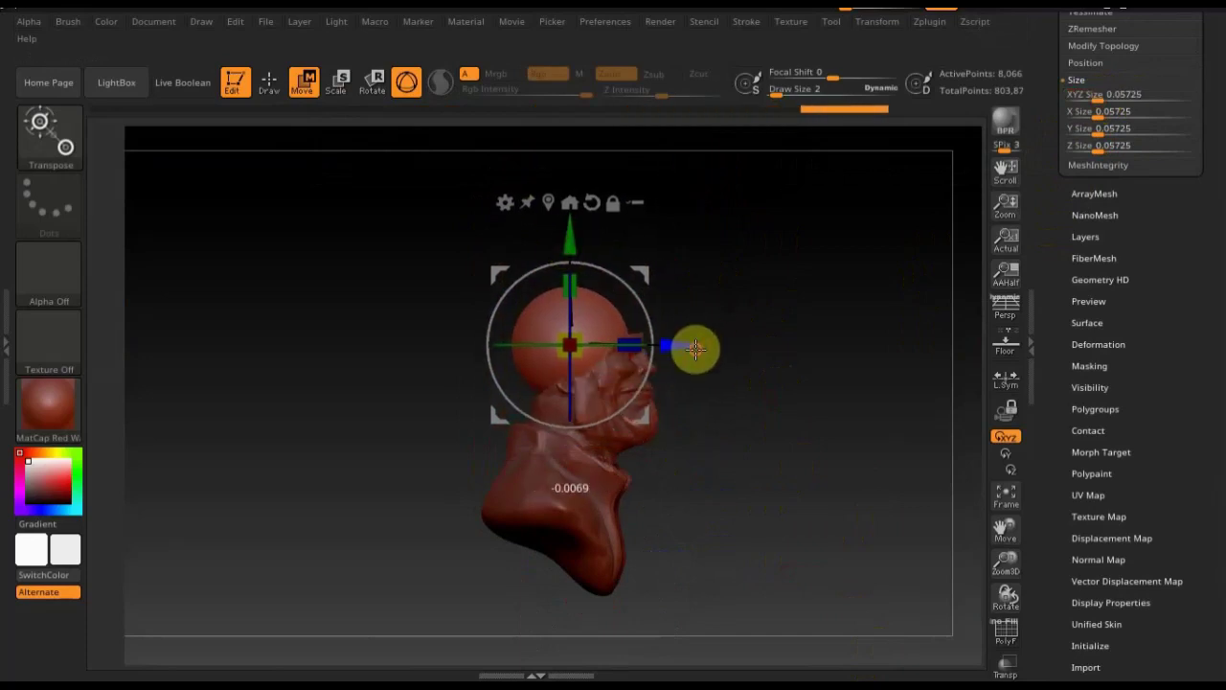
mouse_move(767, 389)
left_mouse_down()
mouse_move(738, 386)
mouse_move(757, 388)
left_mouse_up()
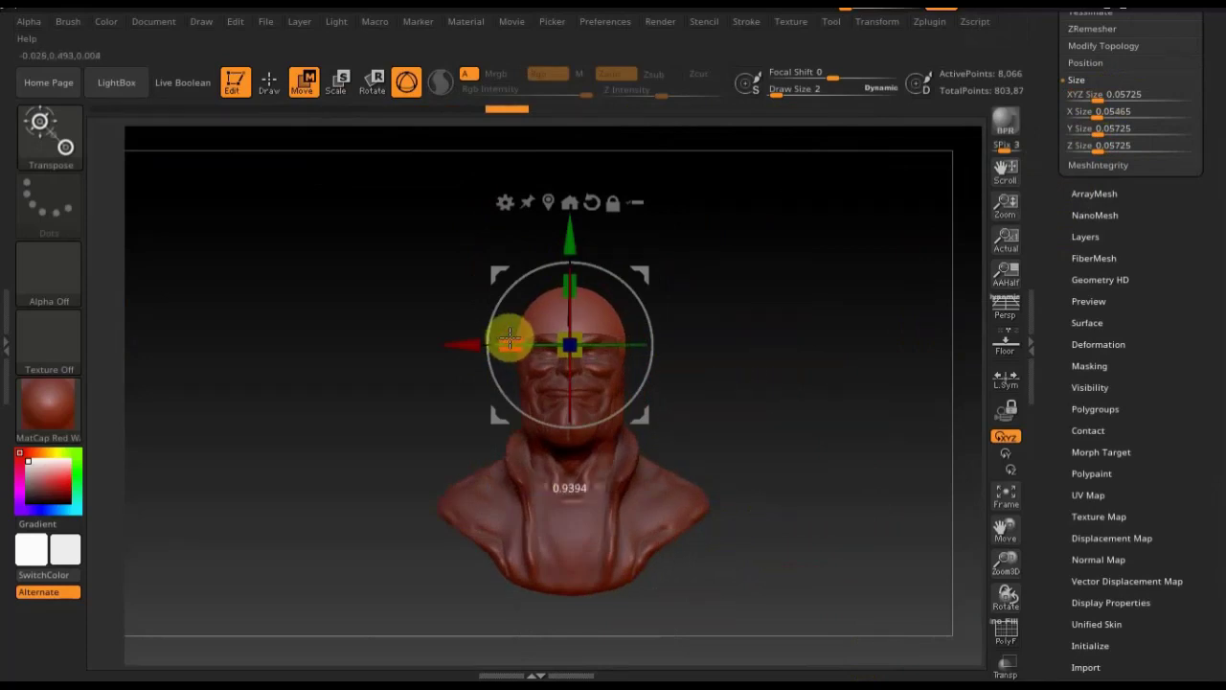
mouse_move(738, 367)
left_mouse_down()
mouse_move(802, 364)
mouse_move(819, 375)
left_mouse_up()
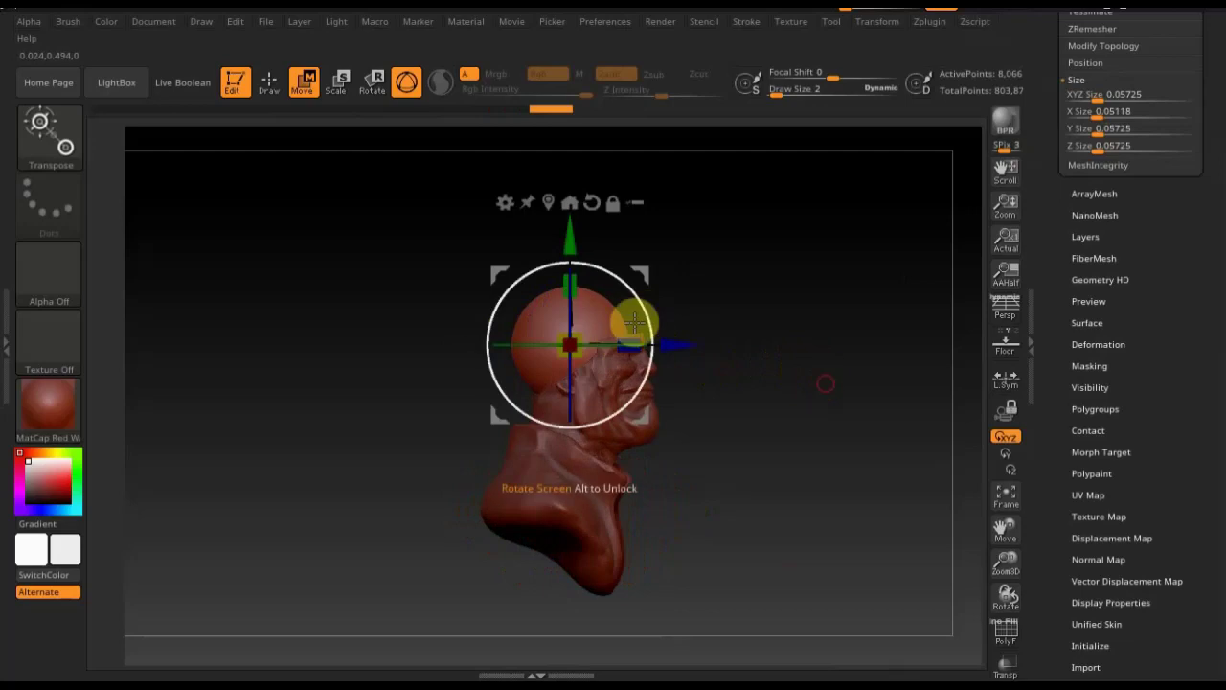
left_click_drag(631, 340, 651, 292)
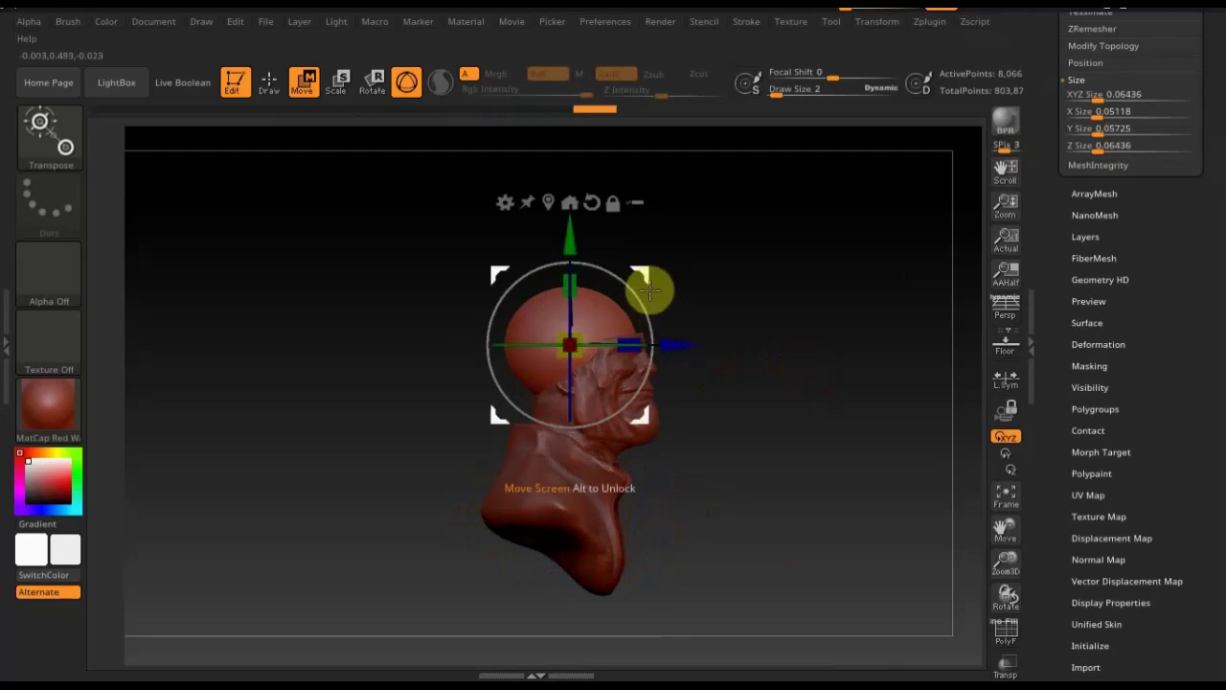
left_click_drag(689, 331, 697, 331)
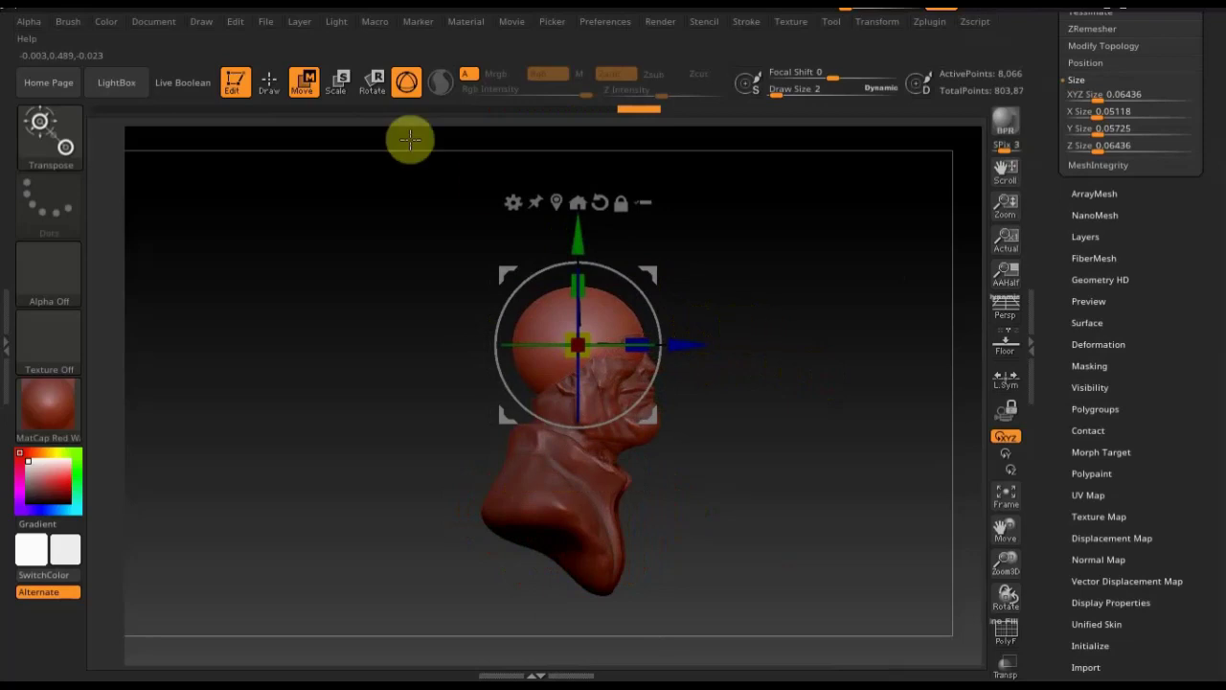
left_click(272, 90)
Zoom in on the head from the front, raise Draw Size to 6 and pick Move Topological
mouse_move(706, 310)
left_mouse_down()
mouse_move(671, 331)
mouse_move(635, 331)
mouse_move(704, 323)
mouse_move(725, 396)
left_mouse_up()
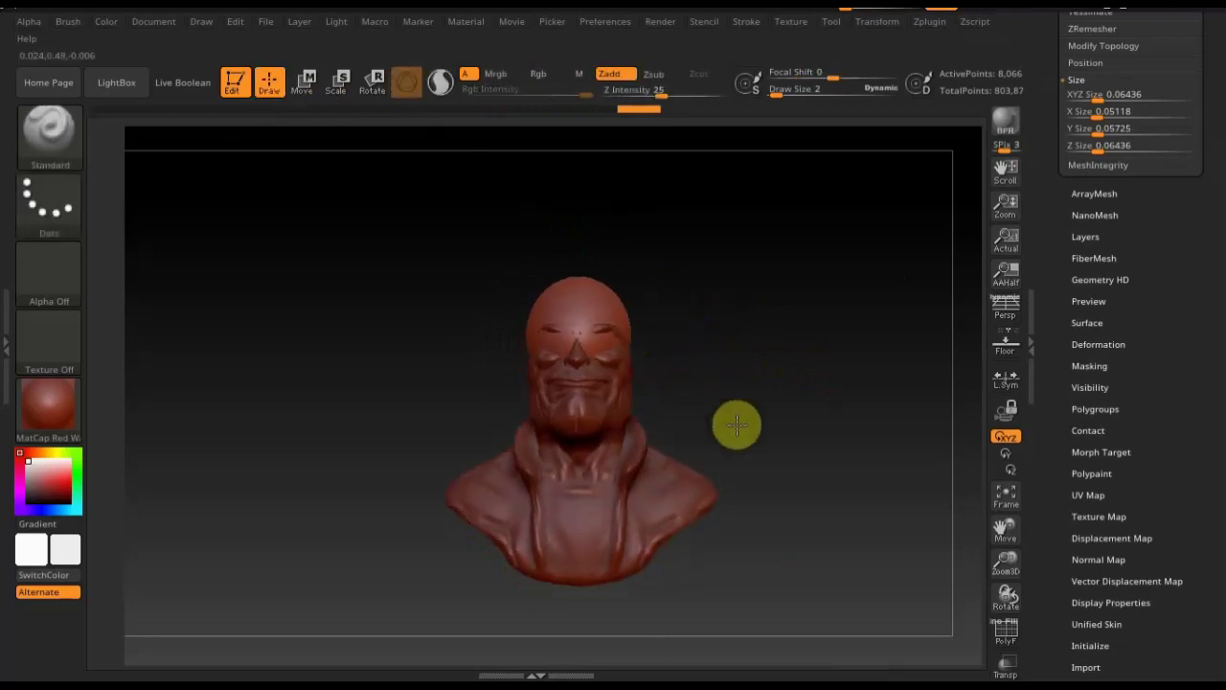
left_click_drag(759, 479, 745, 436, "alt")
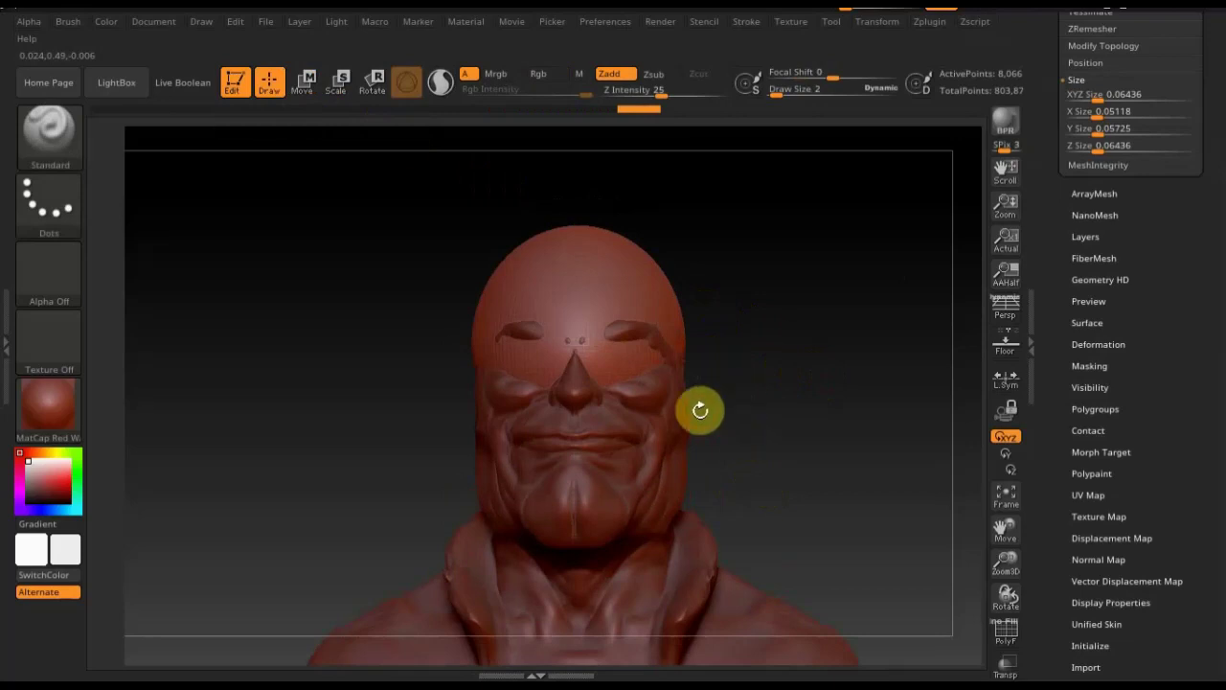
left_click_drag(784, 92, 783, 94)
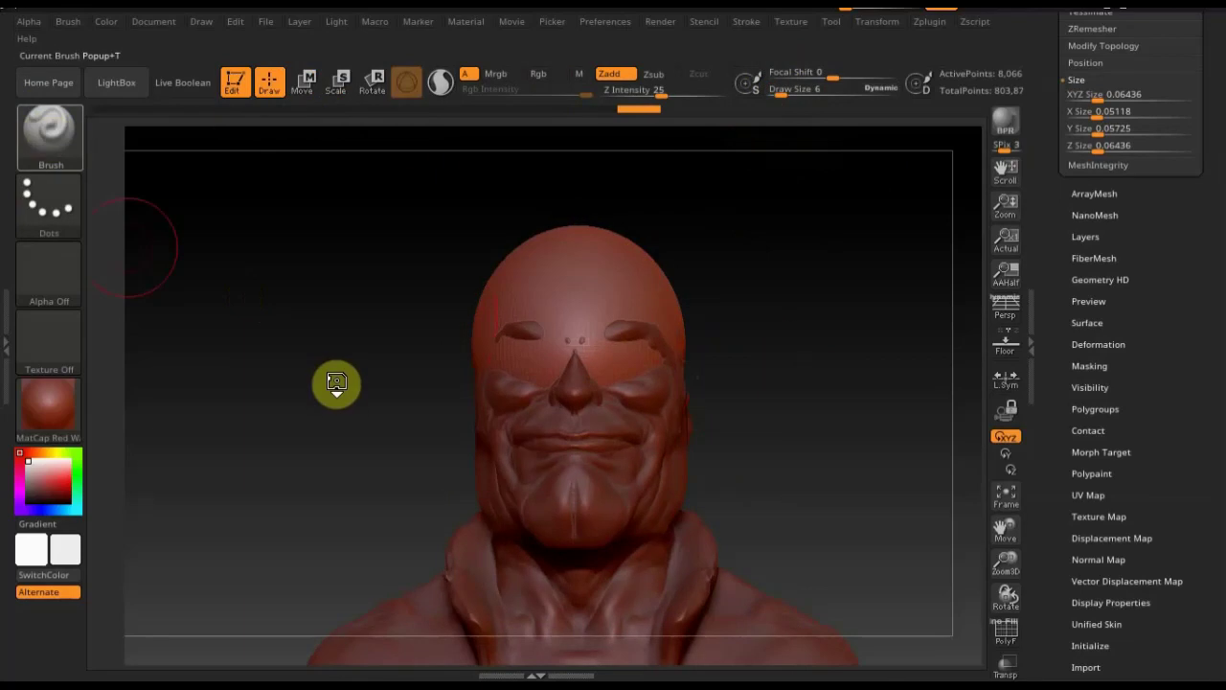
key("b")
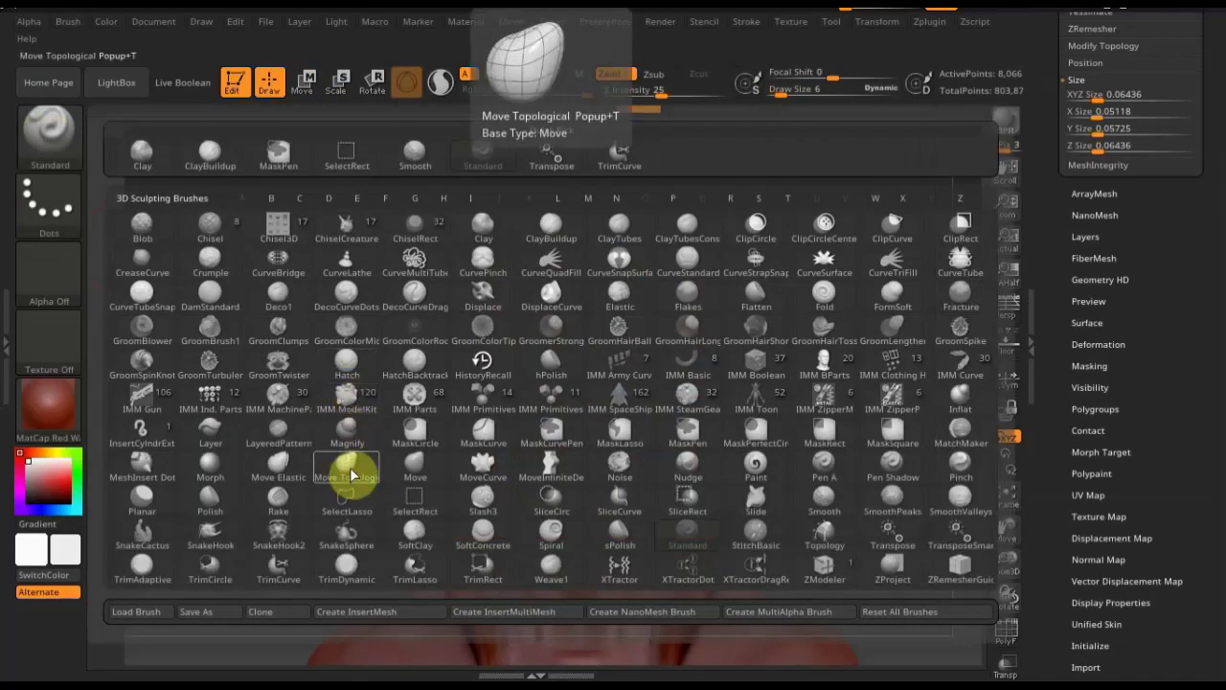
left_click(349, 466)
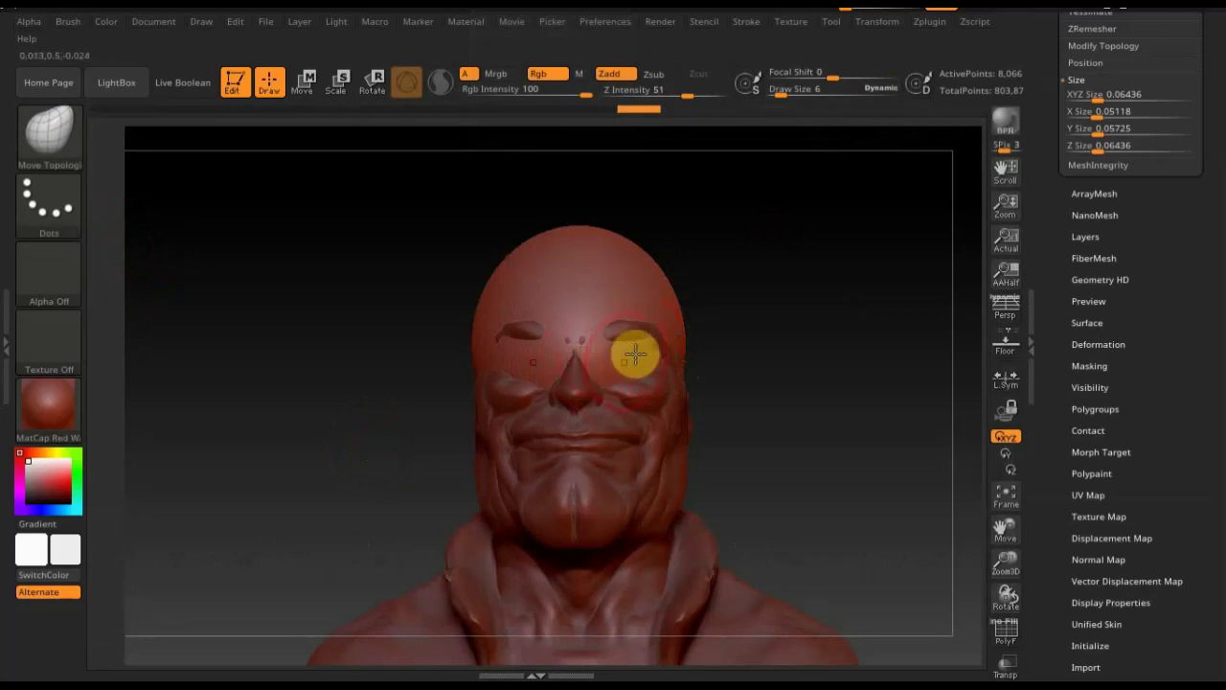
With Move Topological at size 10, push the cap's edge along the brow and reshape its upper right side
left_click_drag(609, 355, 724, 303)
left_click_drag(788, 90, 786, 93)
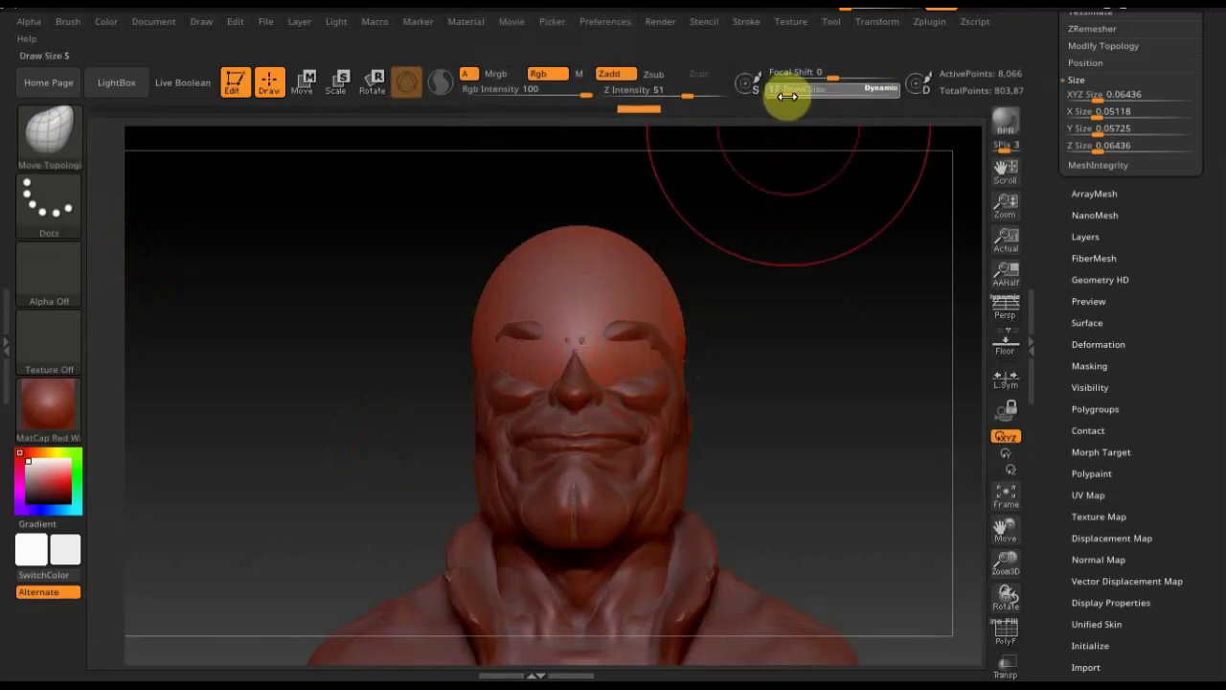
left_click_drag(851, 251, 785, 343)
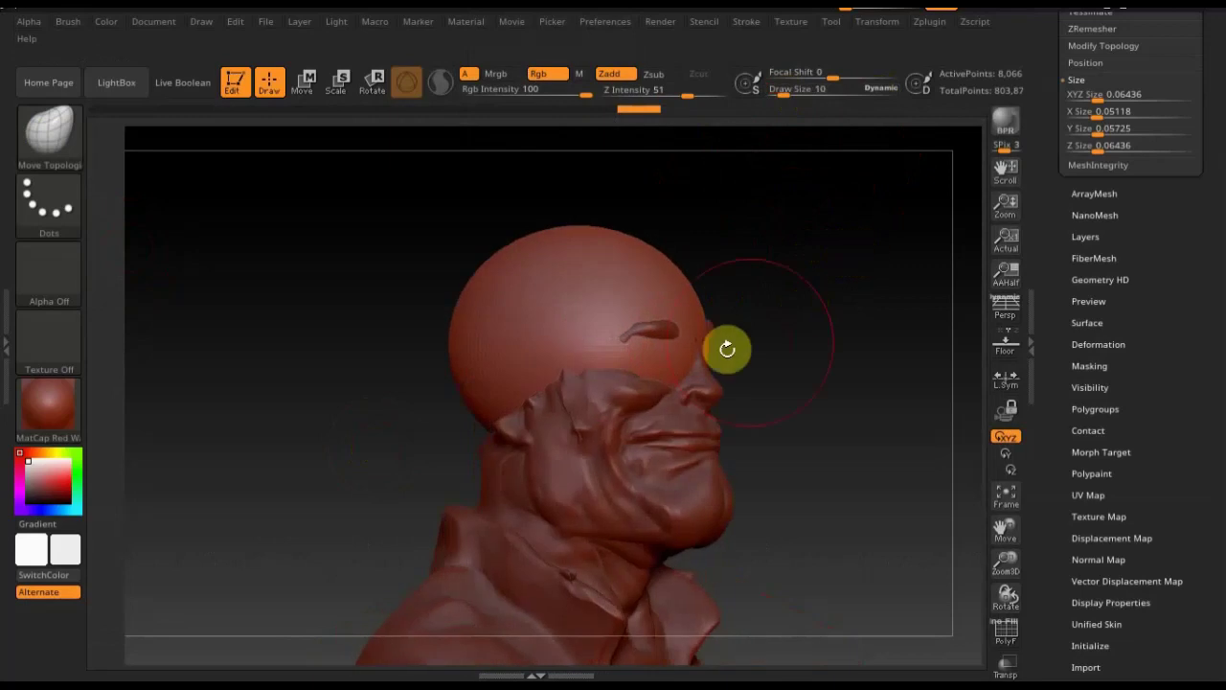
mouse_move(677, 365)
left_mouse_down()
mouse_move(652, 376)
mouse_move(684, 370)
left_mouse_up()
mouse_move(760, 364)
left_mouse_down()
mouse_move(736, 371)
mouse_move(661, 322)
left_mouse_up()
mouse_move(903, 274)
left_mouse_down()
mouse_move(865, 287)
mouse_move(875, 342)
mouse_move(757, 285)
mouse_move(650, 304)
left_mouse_up()
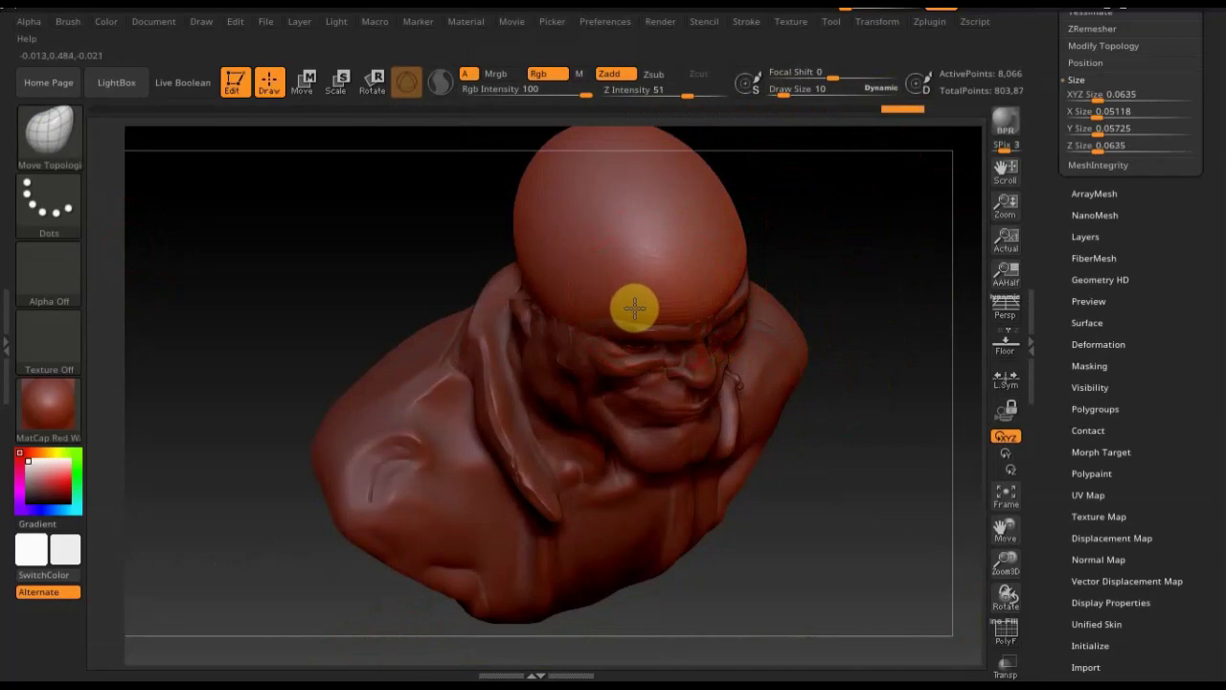
mouse_move(651, 320)
left_mouse_down()
mouse_move(794, 306)
mouse_move(785, 256)
mouse_move(810, 240)
mouse_move(865, 265)
mouse_move(852, 300)
left_mouse_up()
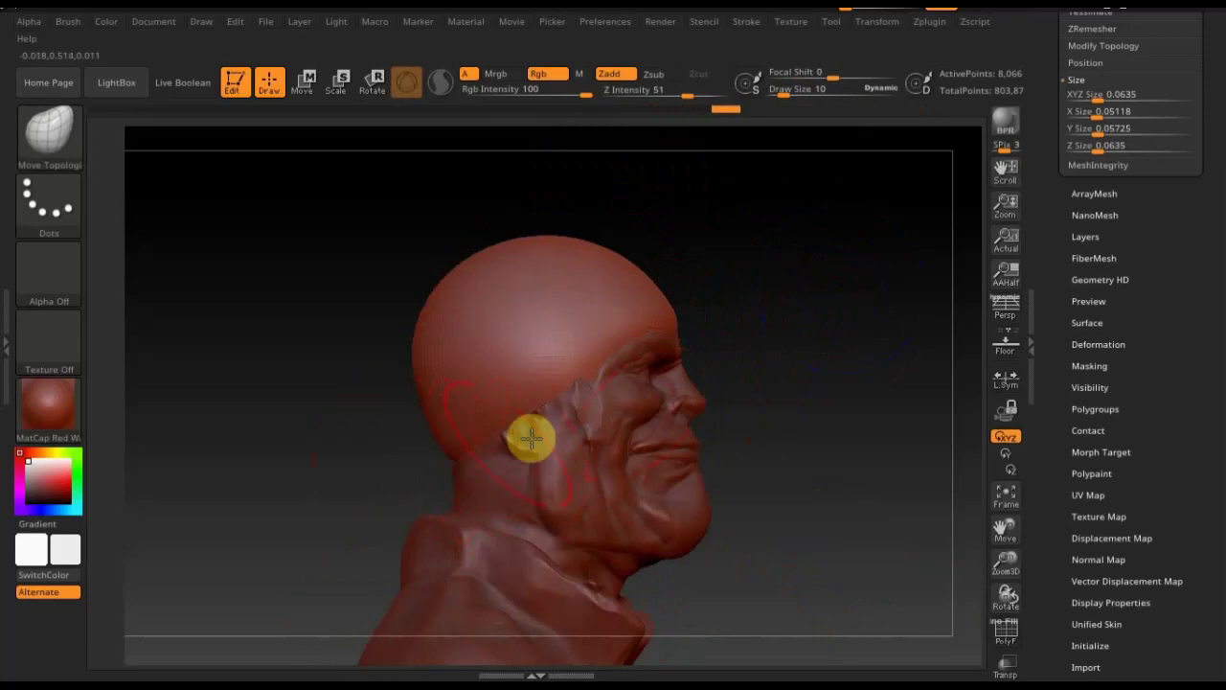
At size 17, pull the back of the cap down over the neck, lower Draw Size to 5, then open the brush library
mouse_move(805, 400)
left_mouse_down()
mouse_move(837, 399)
mouse_move(679, 416)
left_mouse_up()
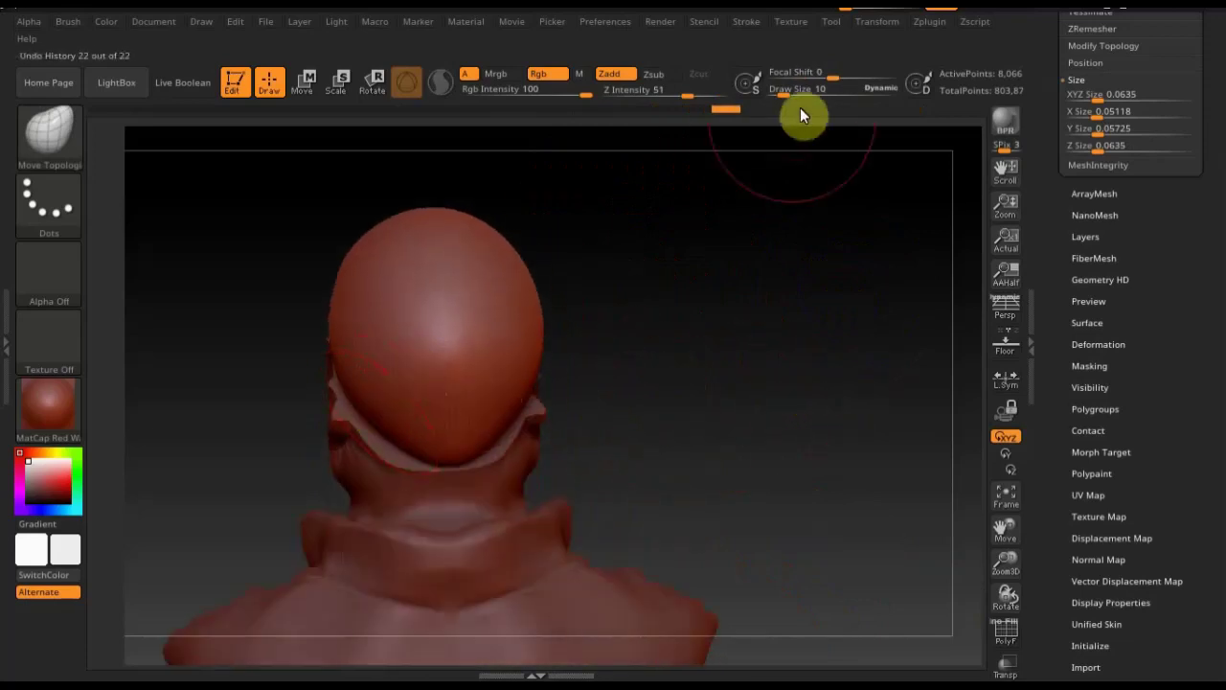
left_click_drag(786, 96, 787, 96)
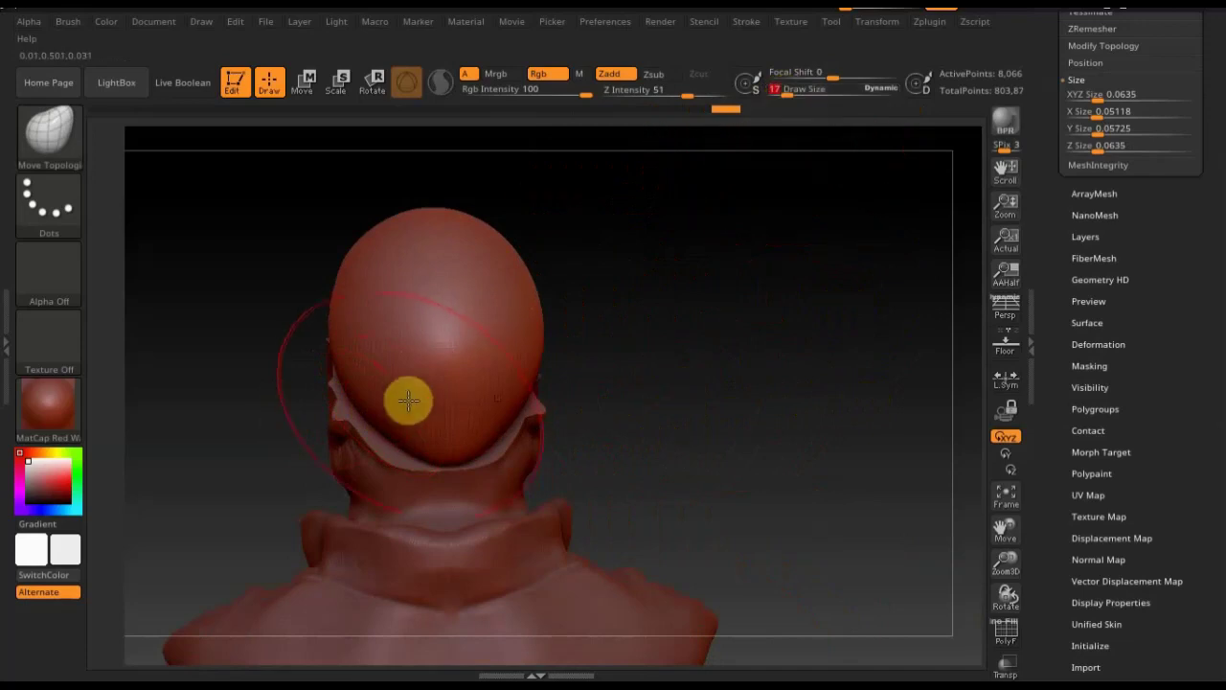
mouse_move(384, 407)
left_mouse_down()
mouse_move(356, 432)
mouse_move(379, 447)
left_mouse_up()
mouse_move(604, 367)
left_mouse_down()
mouse_move(514, 380)
mouse_move(775, 298)
mouse_move(777, 358)
mouse_move(806, 381)
left_mouse_up()
left_click_drag(793, 92, 780, 93)
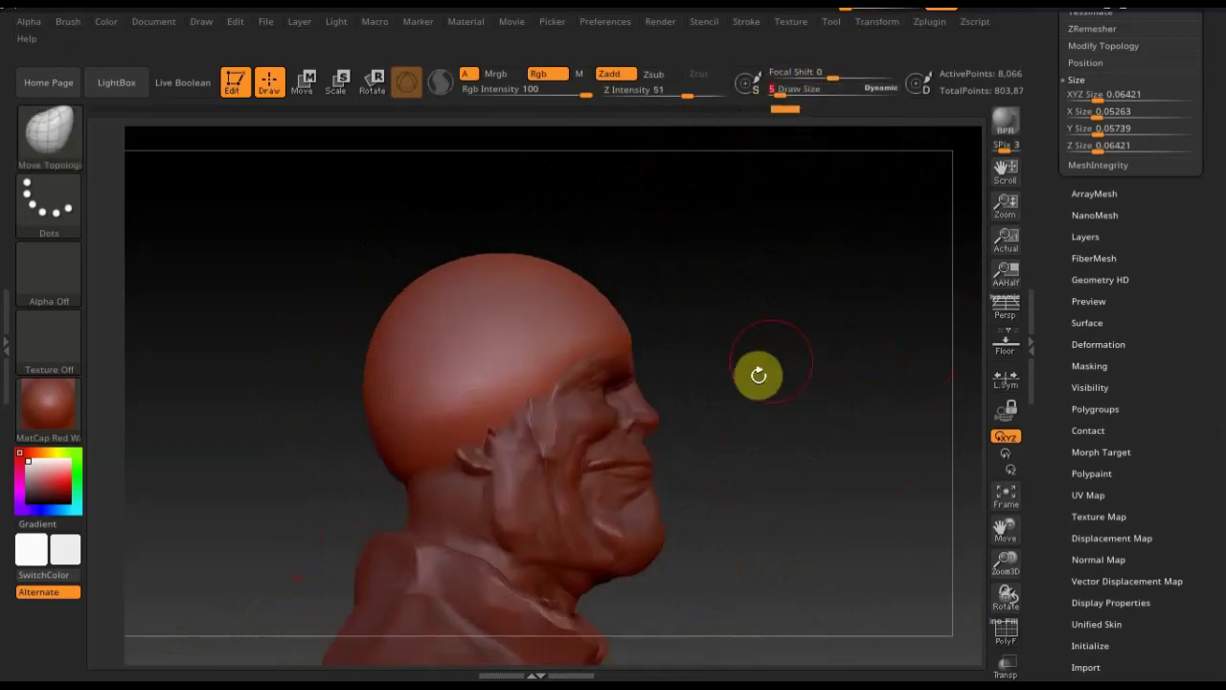
mouse_move(708, 386)
left_mouse_down()
mouse_move(671, 386)
mouse_move(682, 403)
left_mouse_up()
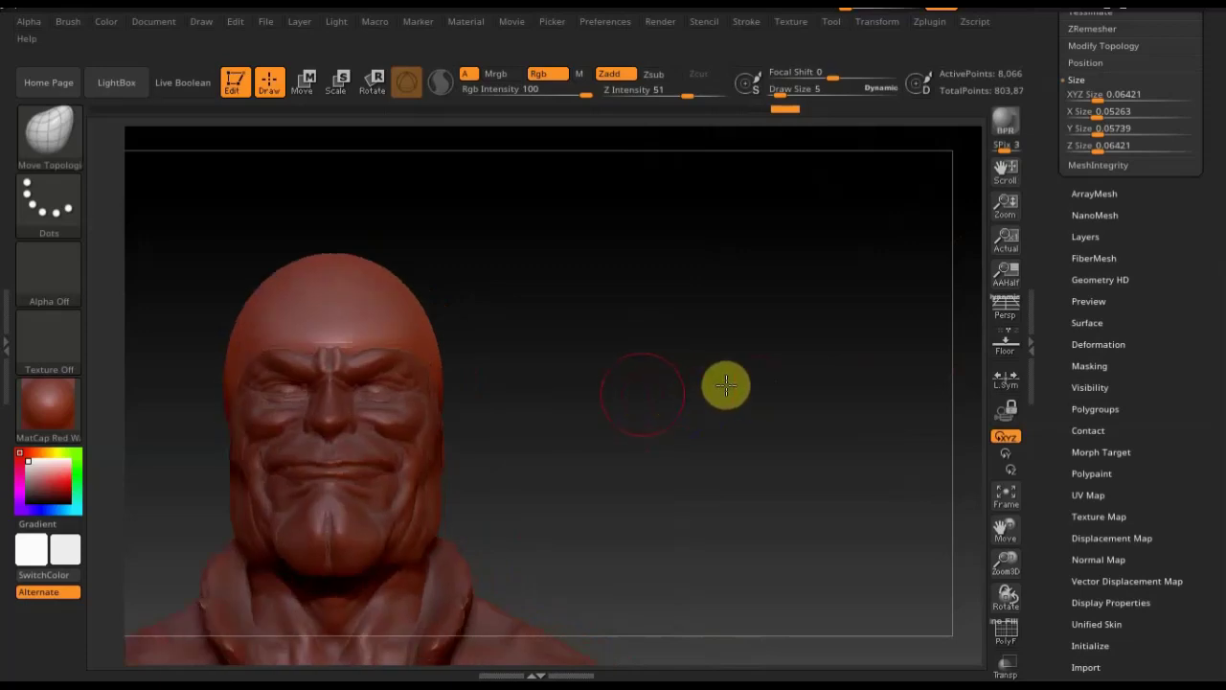
mouse_move(756, 383)
left_mouse_down("alt")
mouse_move(734, 396)
mouse_move(732, 383)
left_mouse_up("alt")
left_click(135, 165)
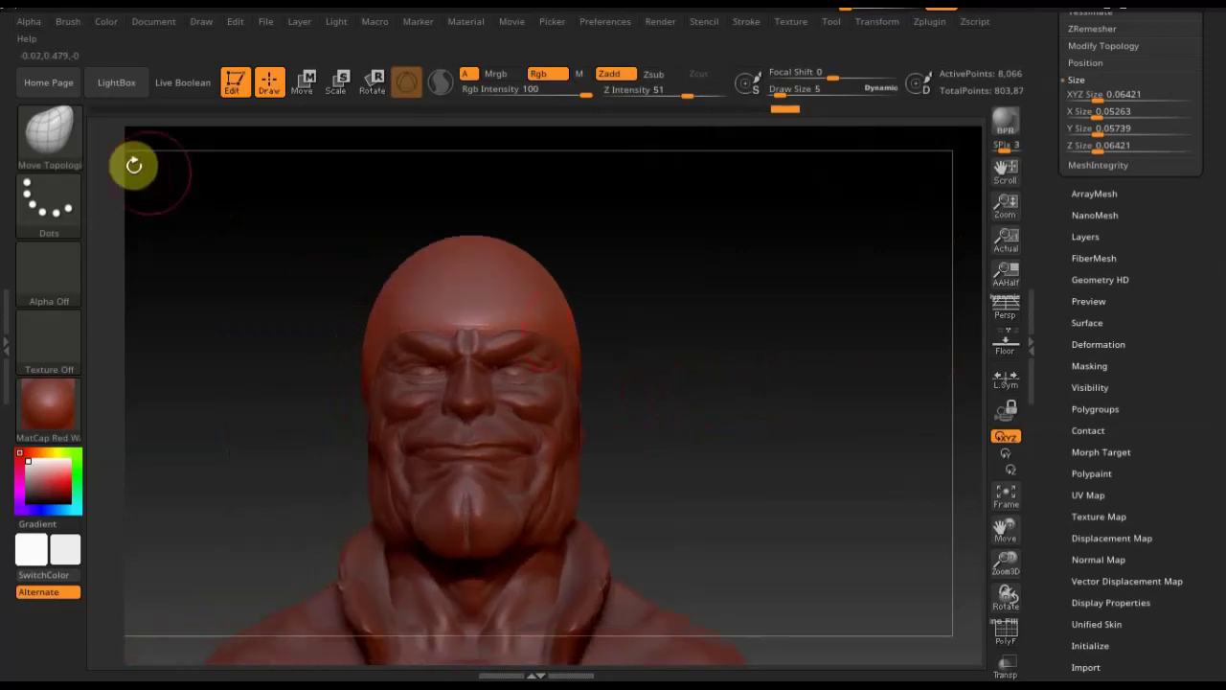
left_click(43, 143)
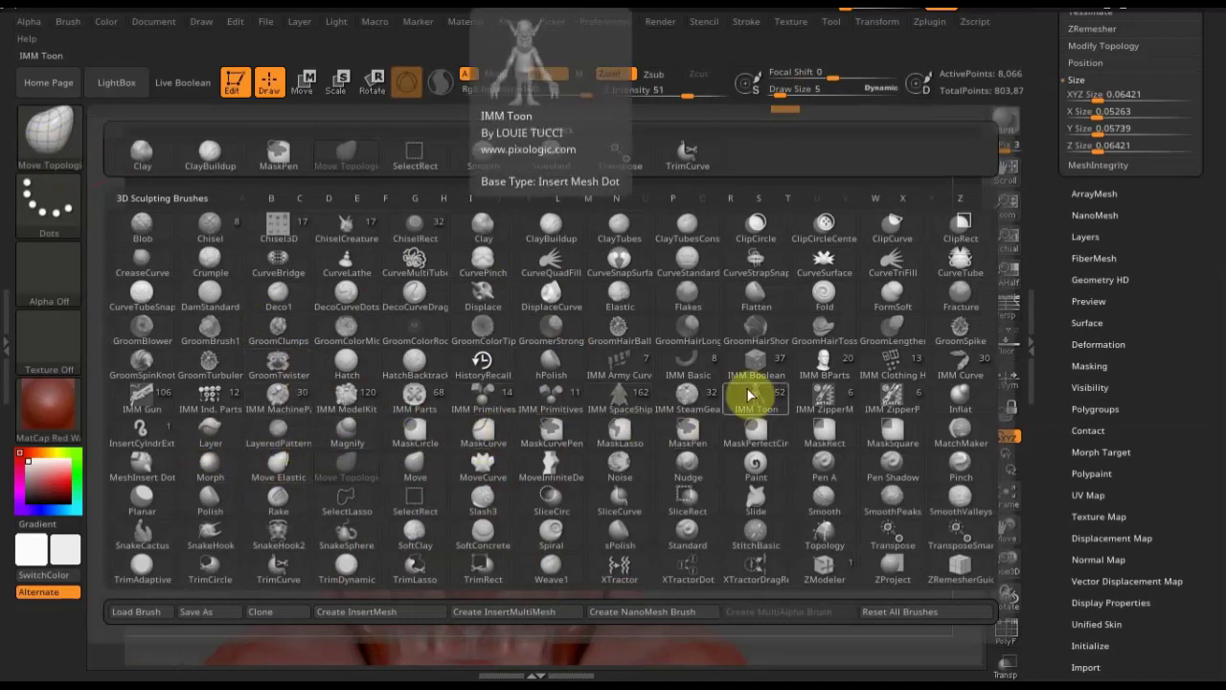
Pick the IMM Toon insert brush and scroll its strip to the Base Ear and Giant Ear thumbnails
left_click(750, 395)
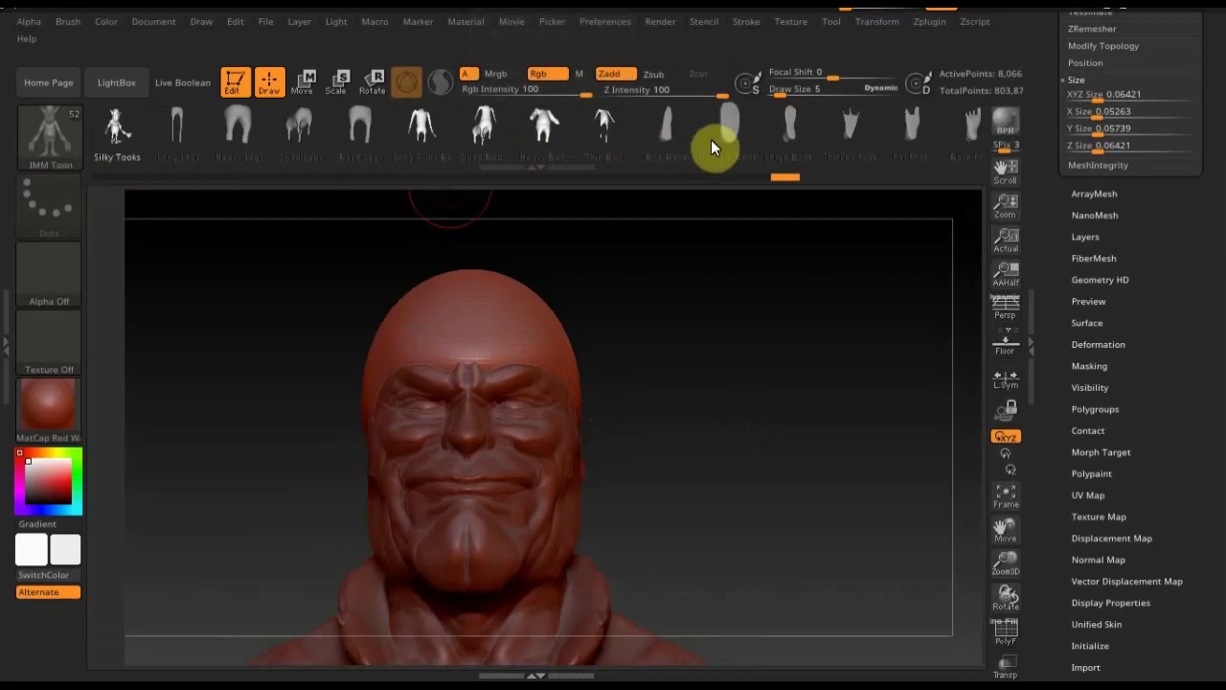
left_click_drag(711, 138, 501, 142)
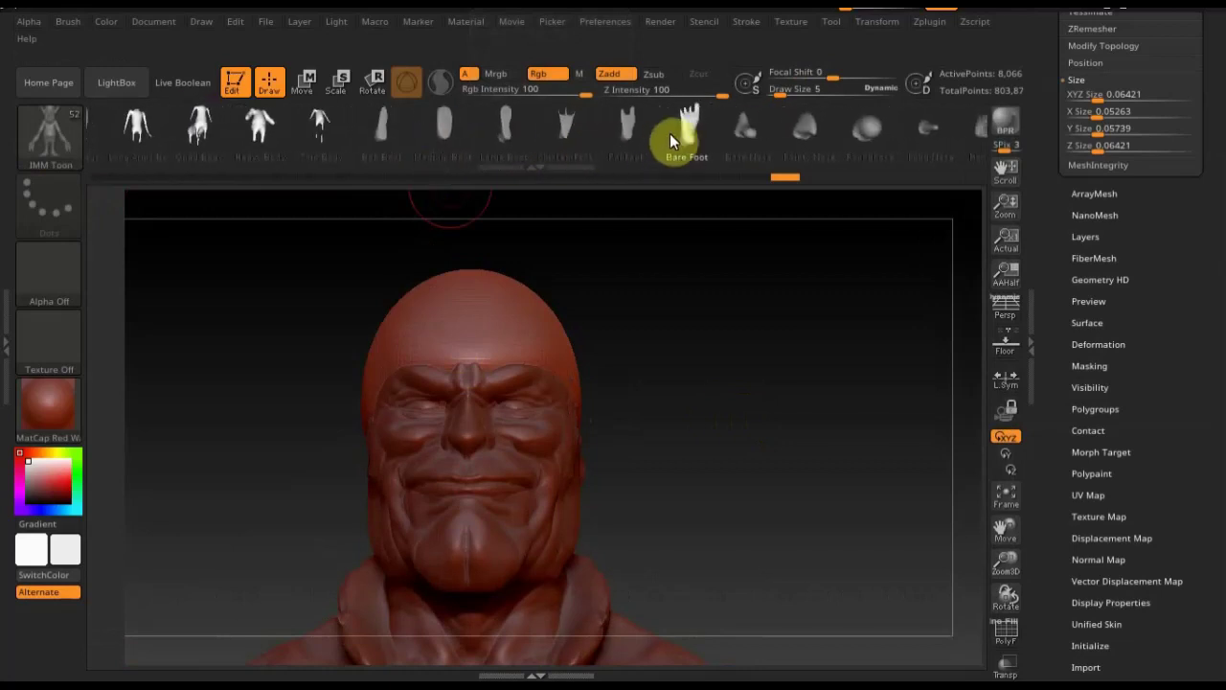
left_click_drag(686, 140, 540, 141)
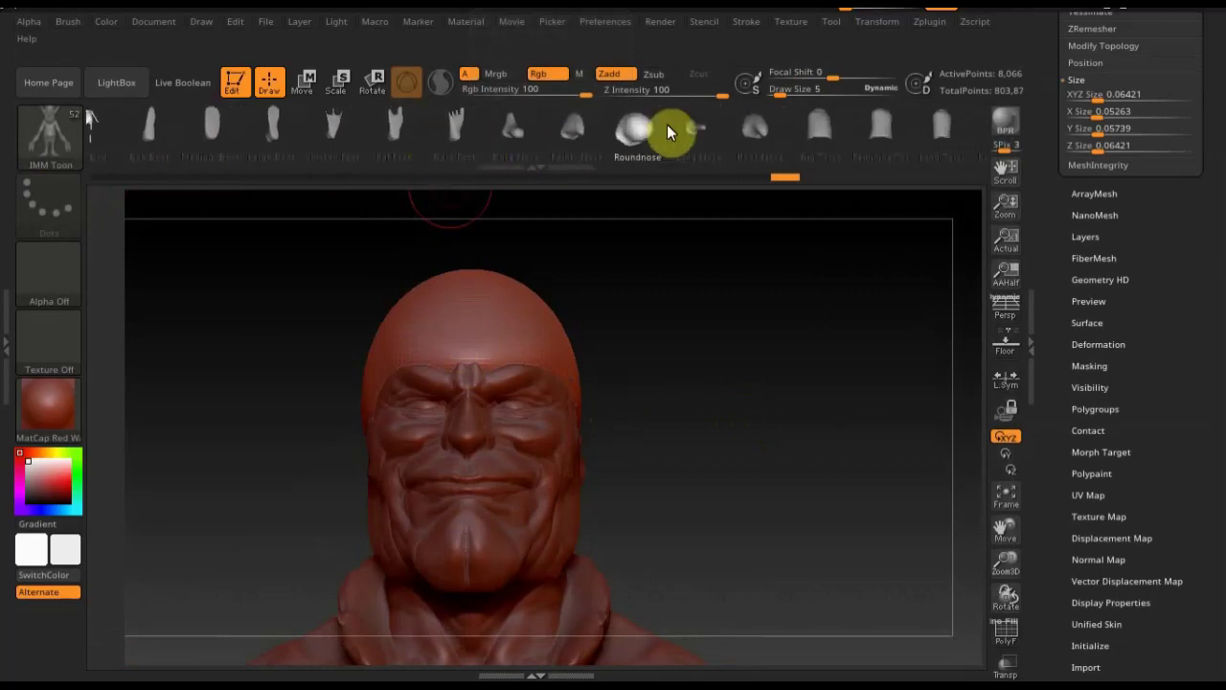
left_click_drag(713, 116, 466, 121)
left_click_drag(782, 123, 700, 127)
left_click_drag(793, 128, 480, 129)
left_click_drag(739, 132, 643, 157)
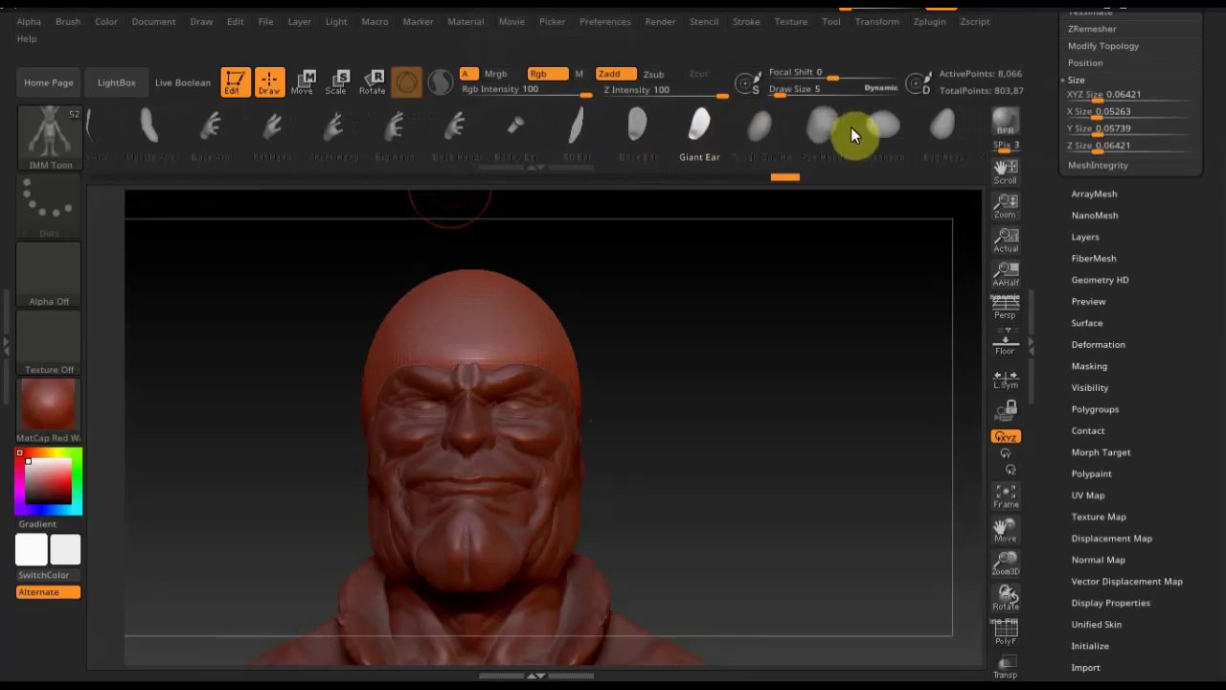
left_click_drag(733, 126, 571, 140)
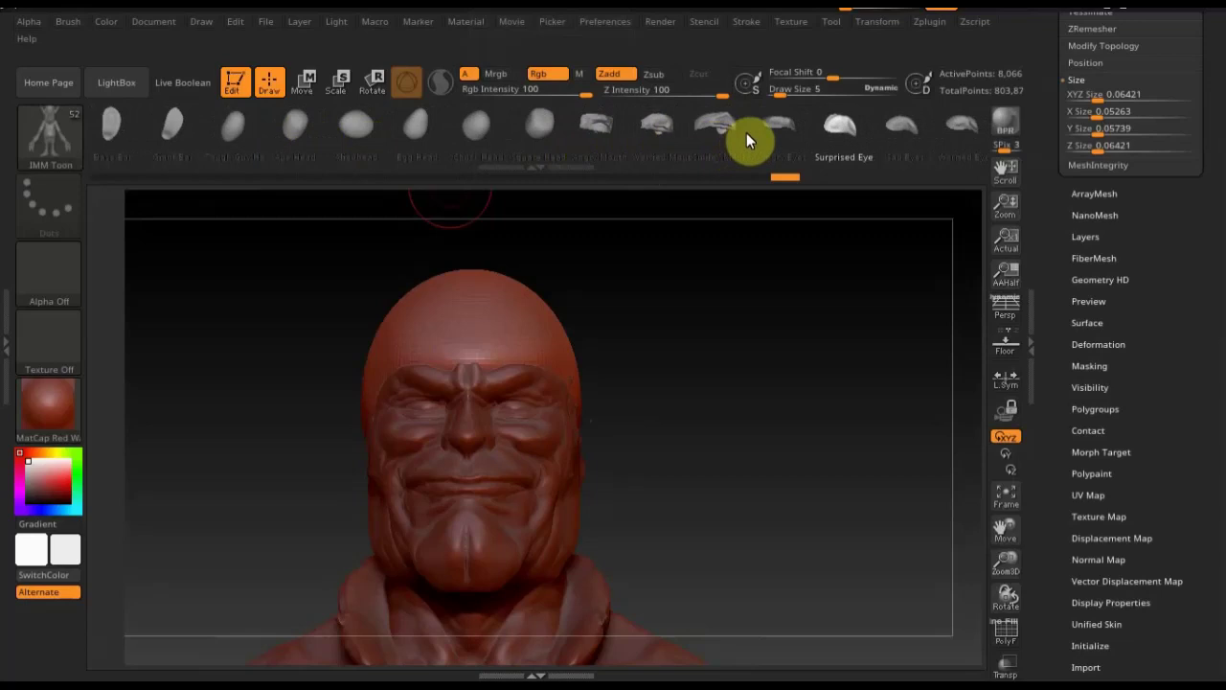
left_click_drag(738, 137, 553, 139)
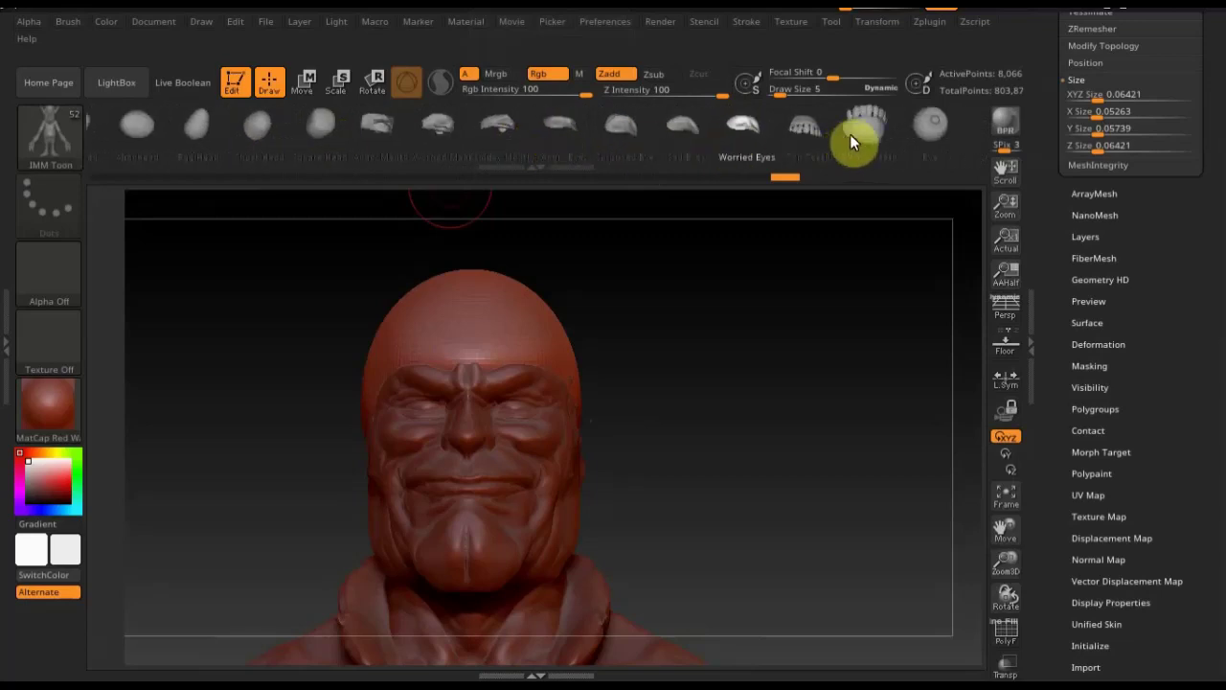
left_click_drag(892, 132, 811, 132)
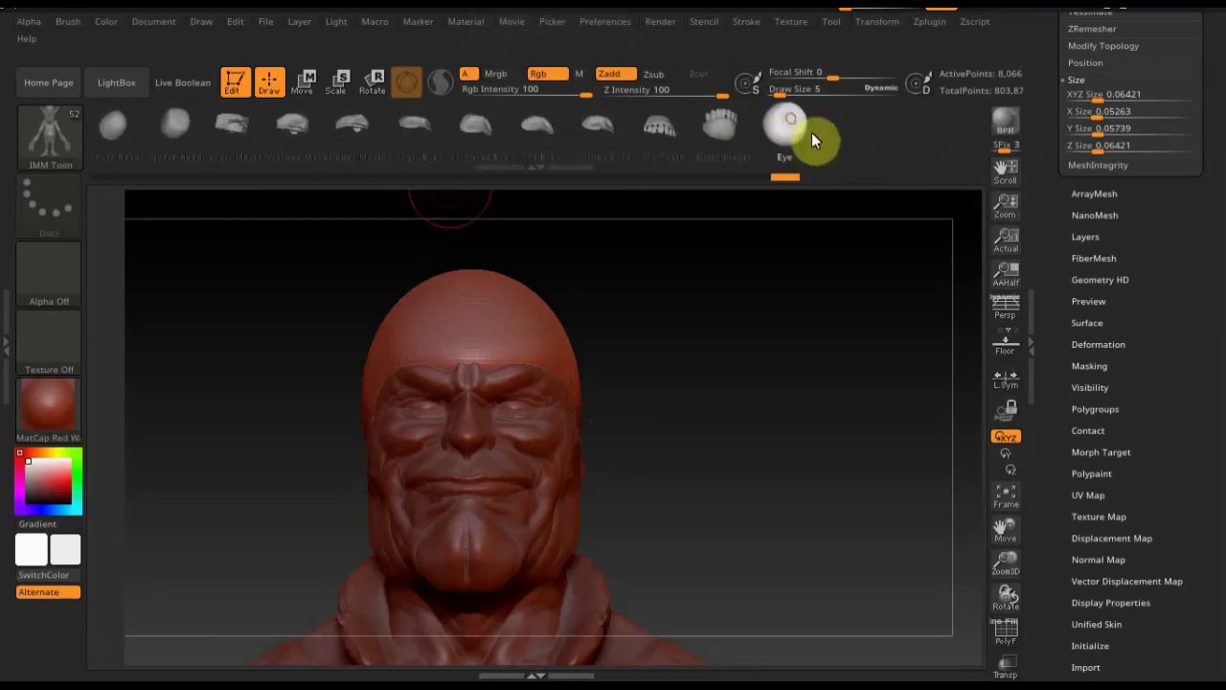
left_click_drag(678, 144, 977, 154)
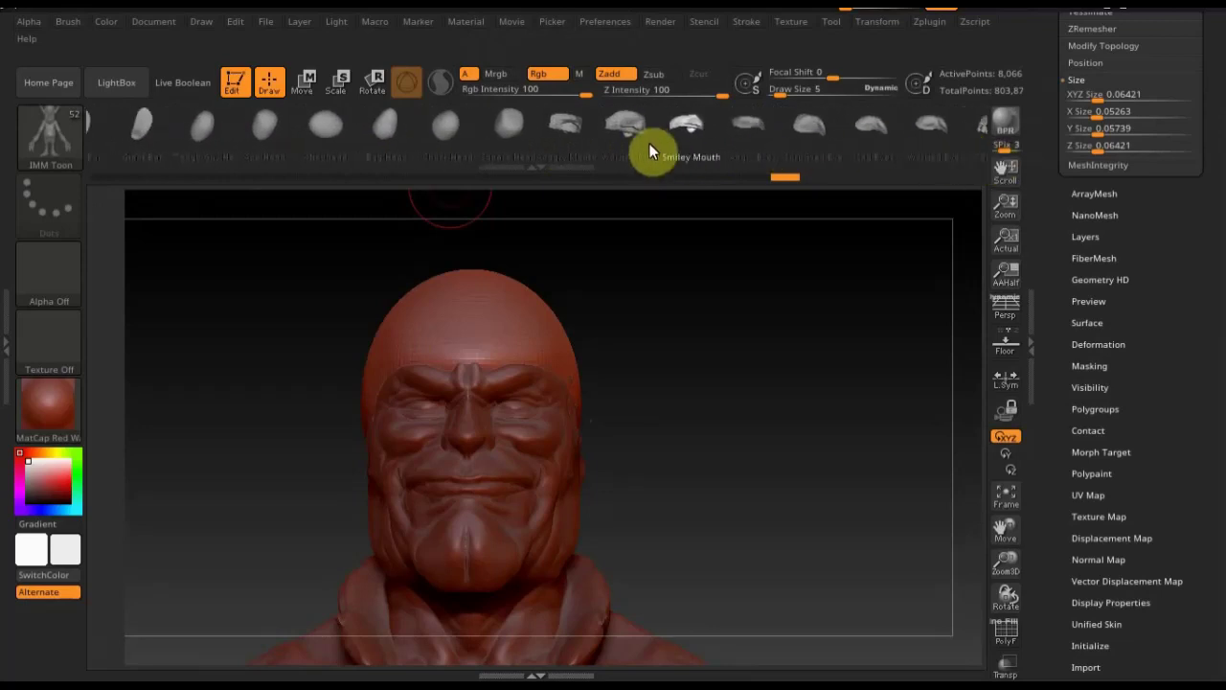
mouse_move(573, 137)
left_mouse_down()
mouse_move(759, 117)
mouse_move(751, 124)
left_mouse_up()
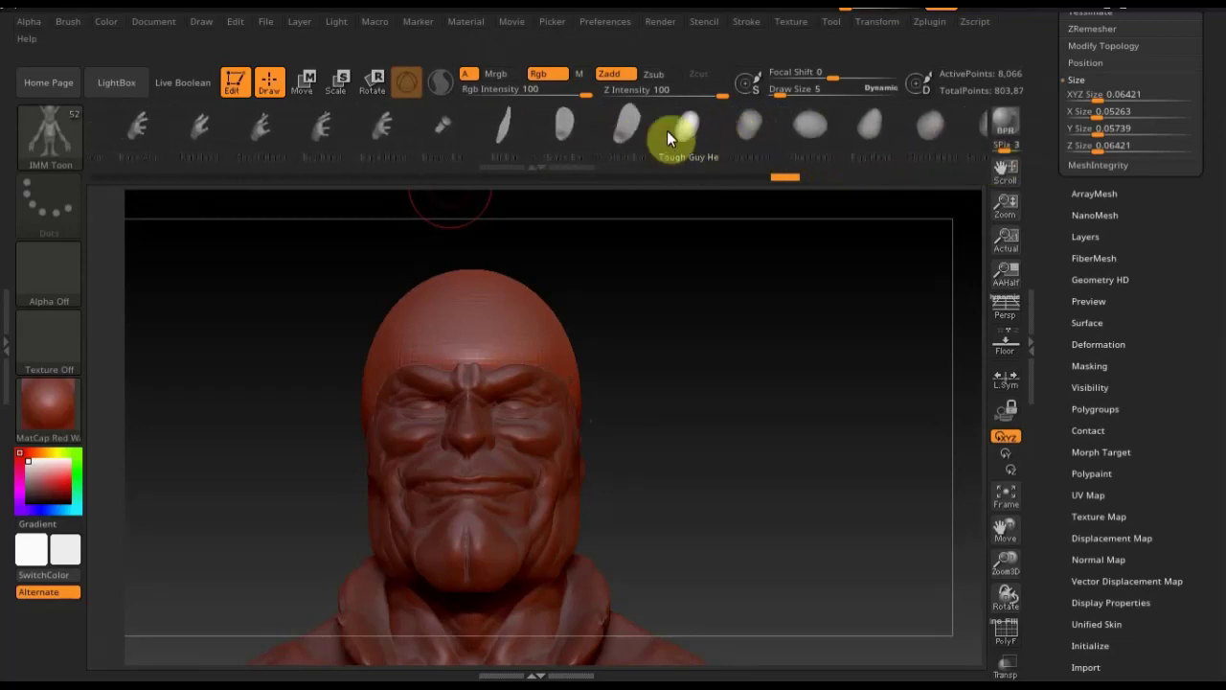
Choose Base Ear, undo the mirrored ear pairs, and place a single ear on the head's left side
left_click(565, 132)
left_click_drag(566, 340, 602, 397)
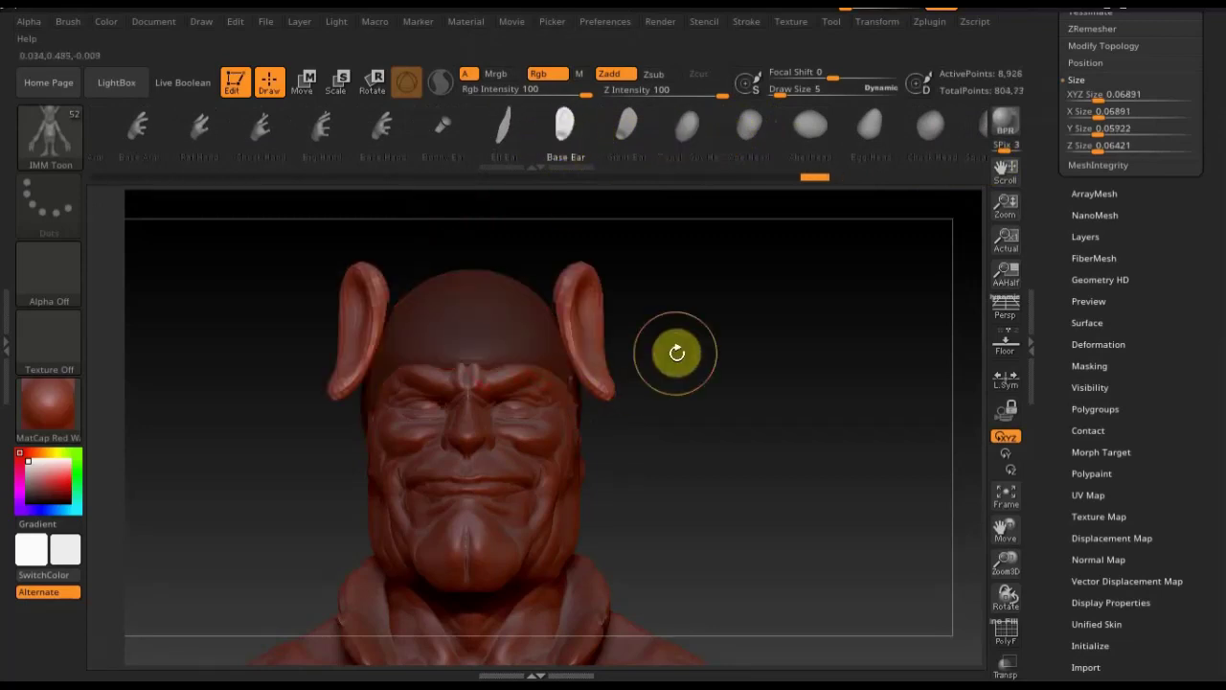
key("ctrl")
key("ctrl+z")
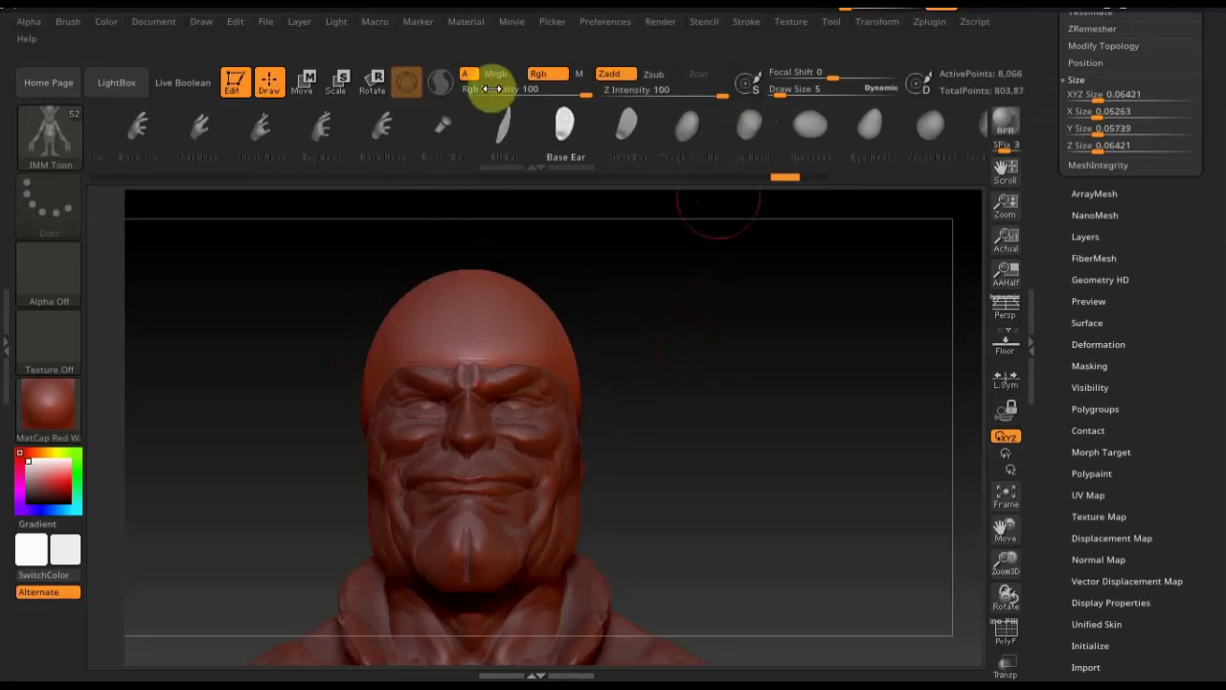
left_click(628, 129)
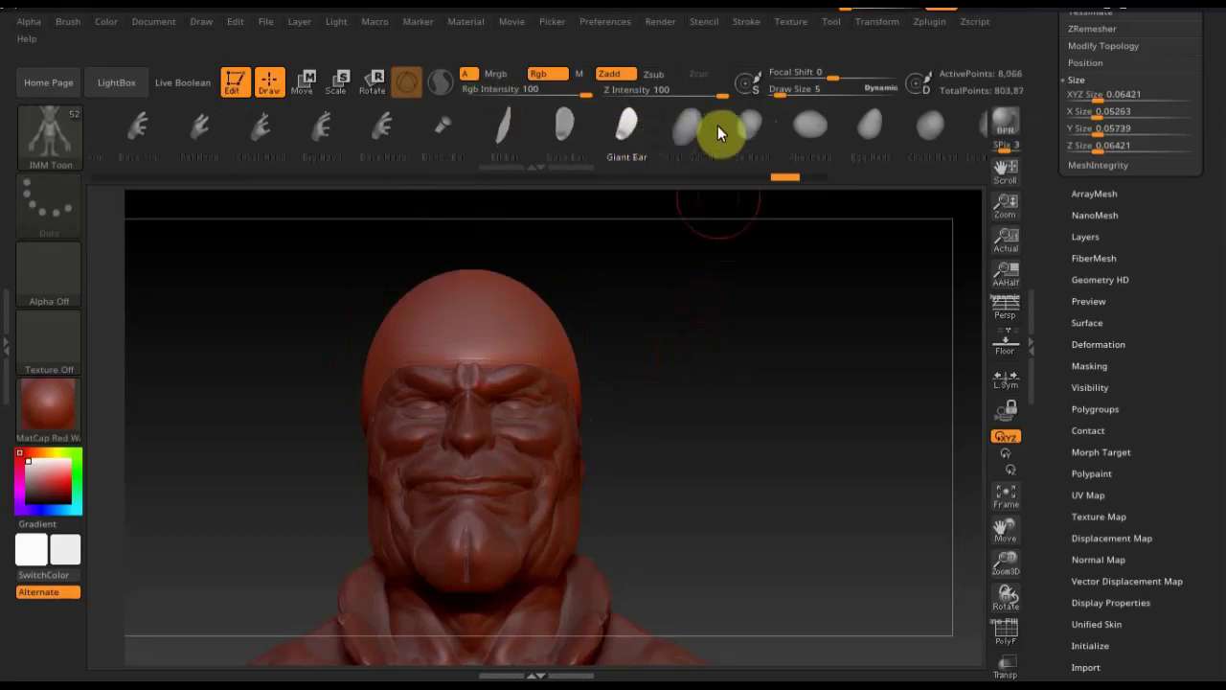
left_click(567, 129)
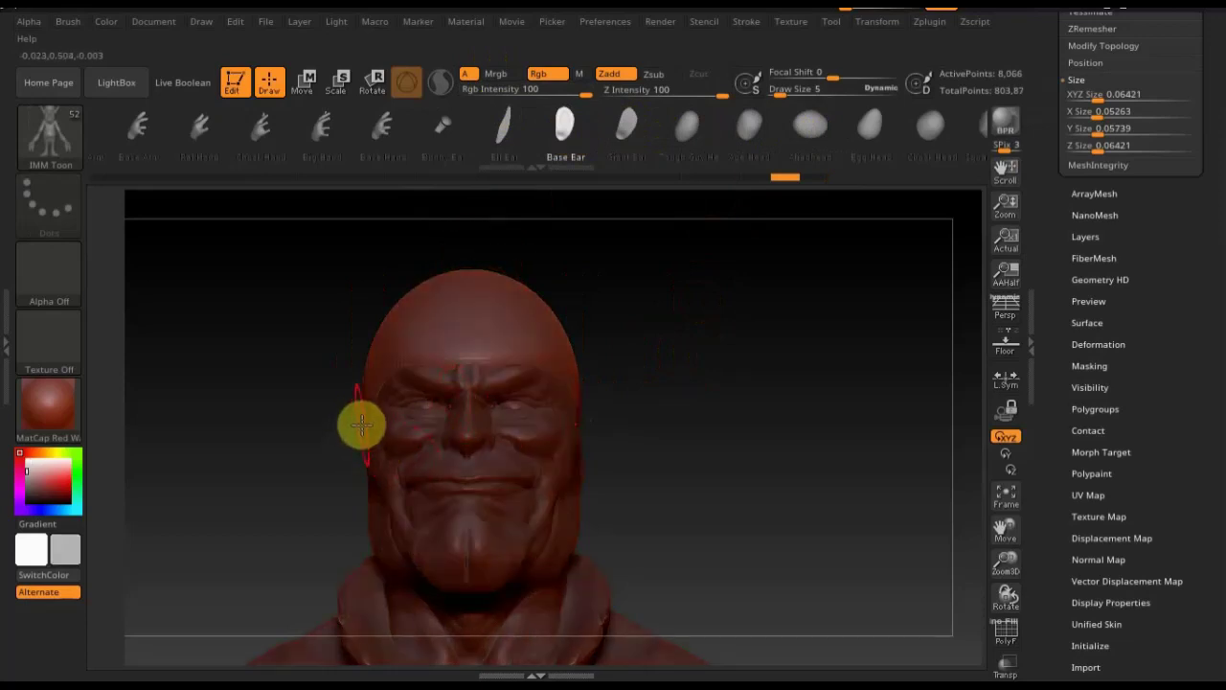
mouse_move(357, 431)
left_mouse_down()
mouse_move(358, 495)
mouse_move(416, 470)
left_mouse_up()
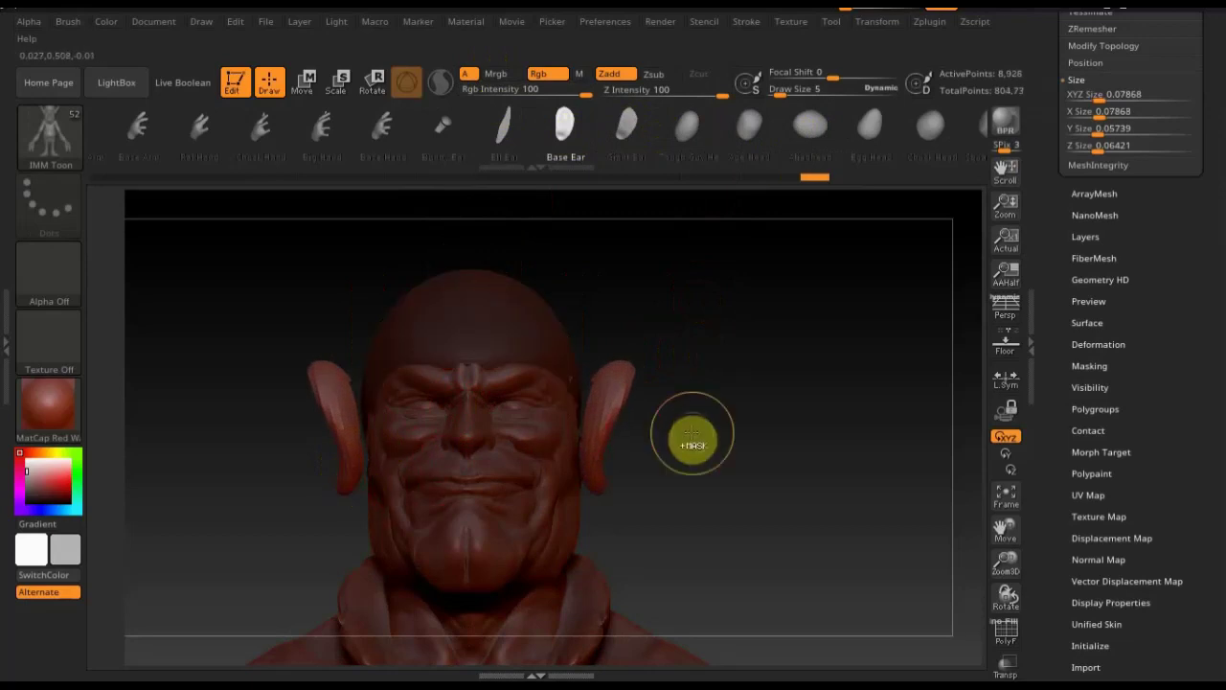
key("ctrl+z")
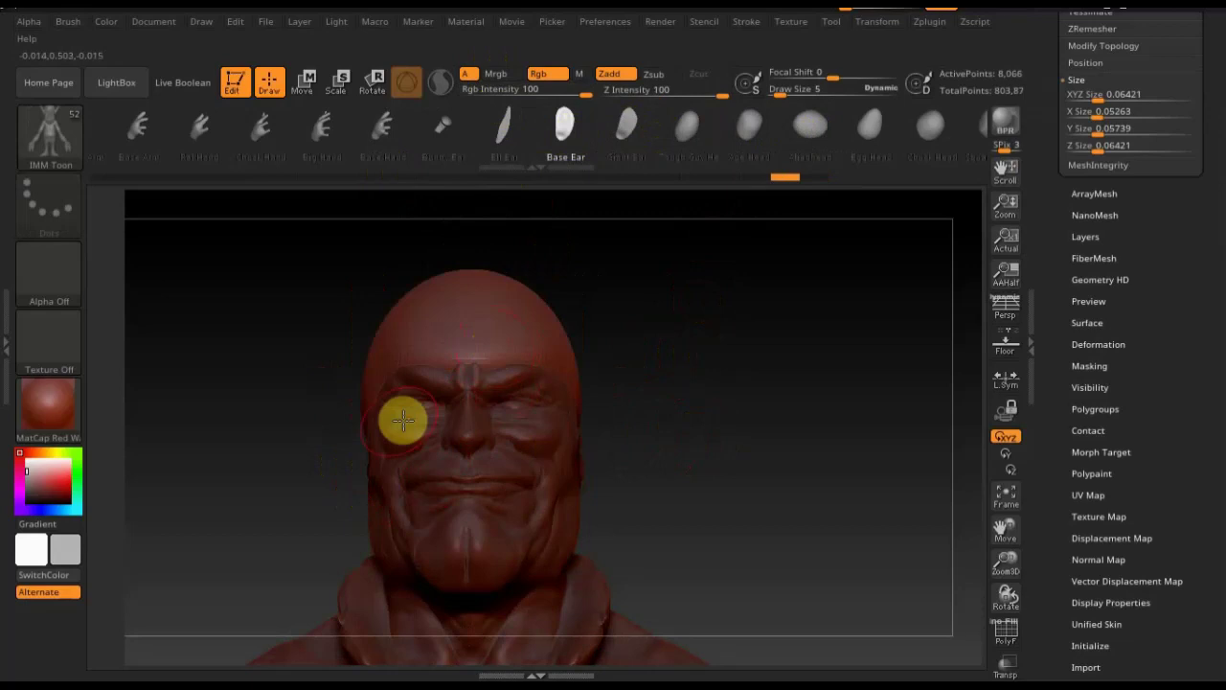
left_click_drag(357, 439, 345, 474)
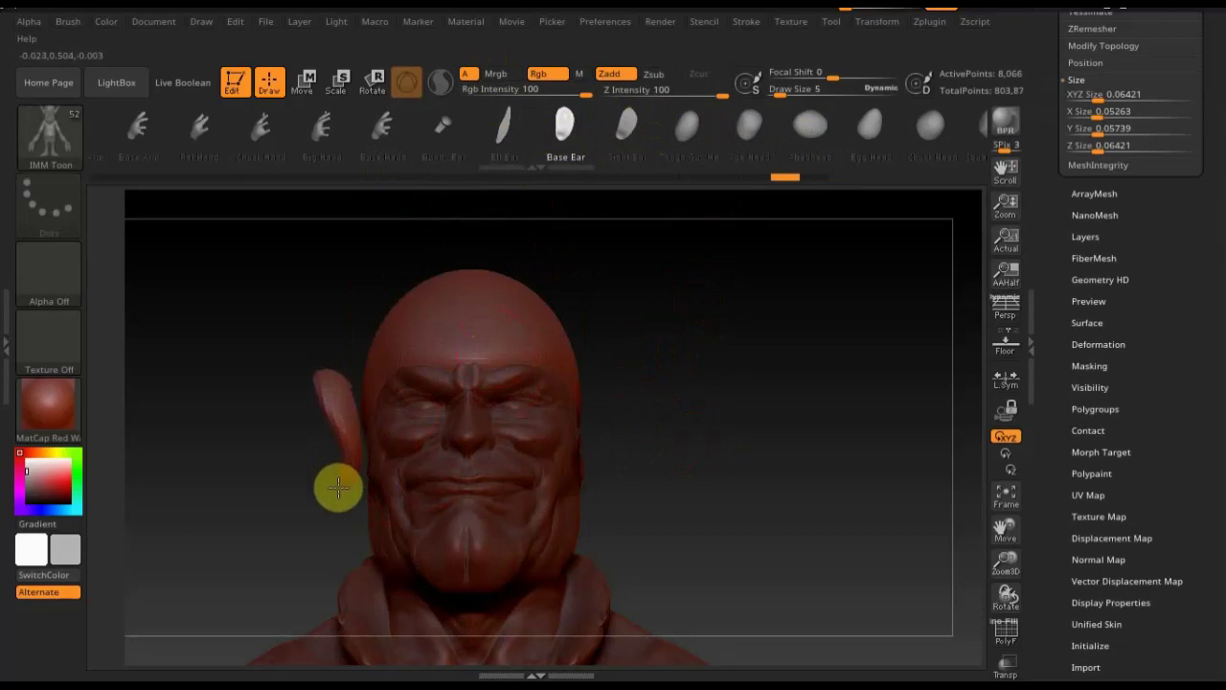
Switch to the Standard brush, view from above, and rotate and shift the ear toward the head
left_click(52, 136)
left_click(626, 159)
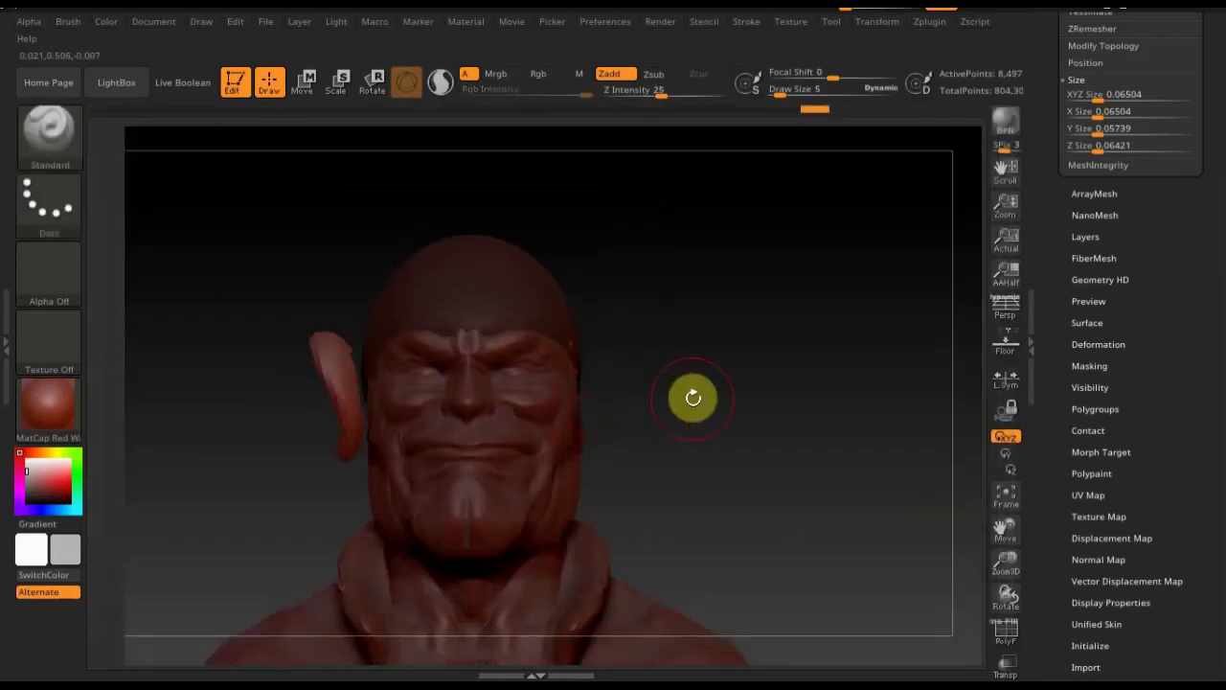
mouse_move(694, 428)
left_mouse_down()
mouse_move(692, 506)
mouse_move(757, 399)
mouse_move(753, 451)
mouse_move(739, 342)
left_mouse_up()
left_click_drag(734, 549, 794, 443, "shift")
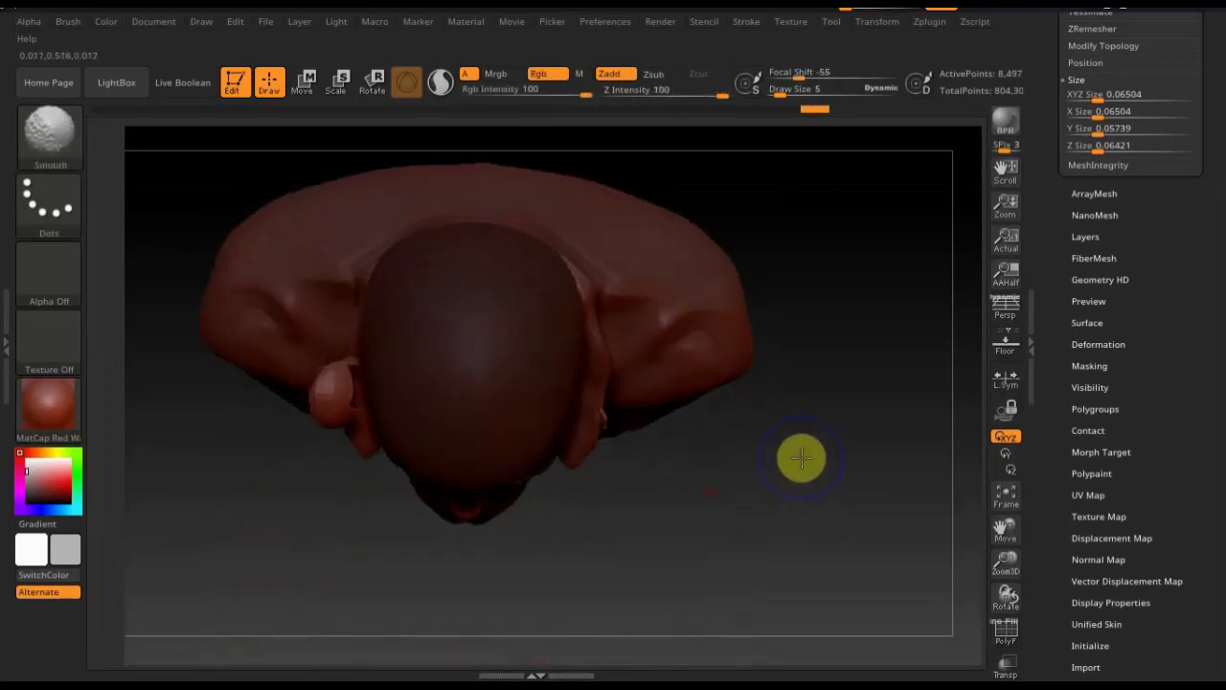
left_click(305, 82)
mouse_move(397, 317)
left_mouse_down()
mouse_move(207, 277)
mouse_move(201, 383)
left_mouse_up()
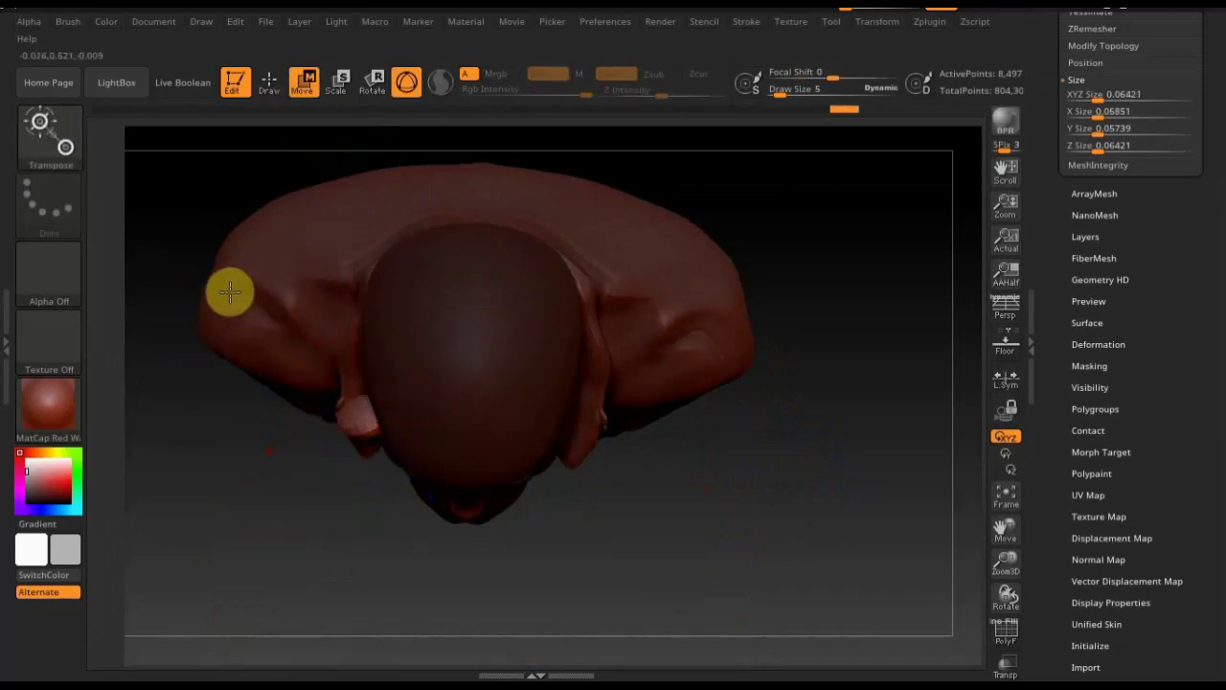
left_click_drag(265, 287, 262, 268)
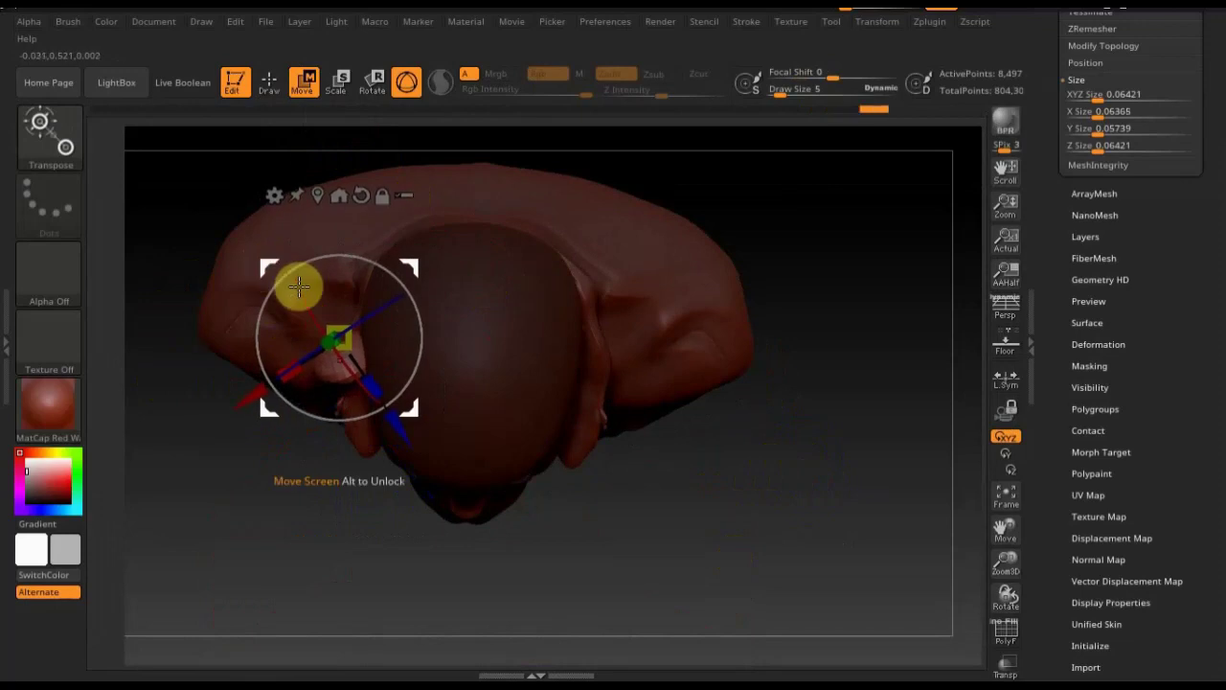
From the front, stretch the ear vertically and rotate it flat against the head, then return to Draw
mouse_move(803, 447)
left_mouse_down()
mouse_move(796, 254)
mouse_move(794, 281)
left_mouse_up()
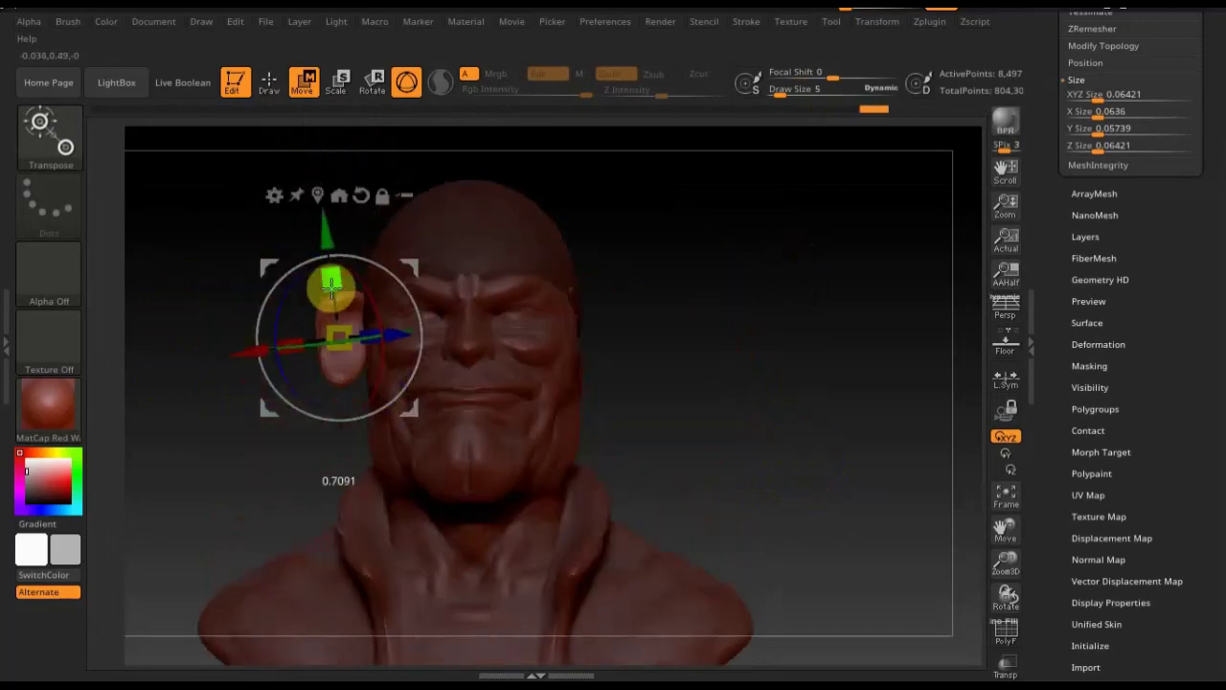
left_click_drag(331, 278, 326, 281)
mouse_move(731, 370)
left_mouse_down()
mouse_move(699, 524)
mouse_move(679, 556)
mouse_move(692, 547)
mouse_move(651, 503)
left_mouse_up()
mouse_move(415, 296)
left_mouse_down()
mouse_move(413, 403)
mouse_move(396, 430)
left_mouse_up()
left_click_drag(256, 265, 287, 267)
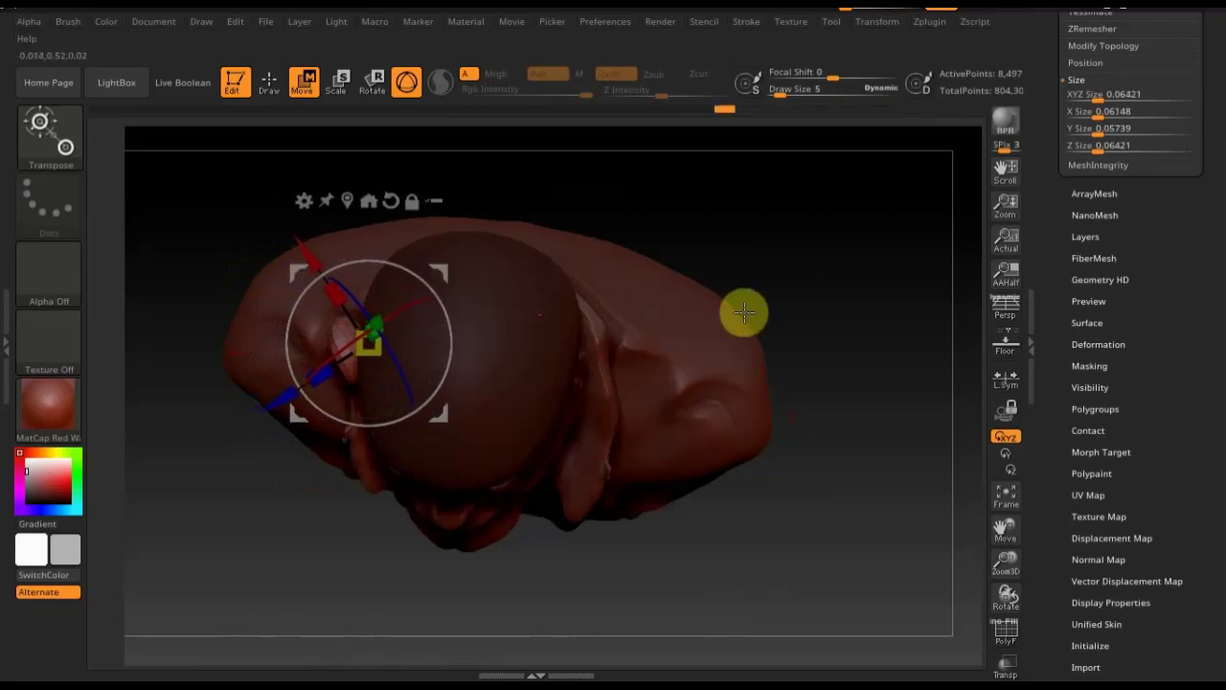
left_click_drag(826, 186, 775, 265)
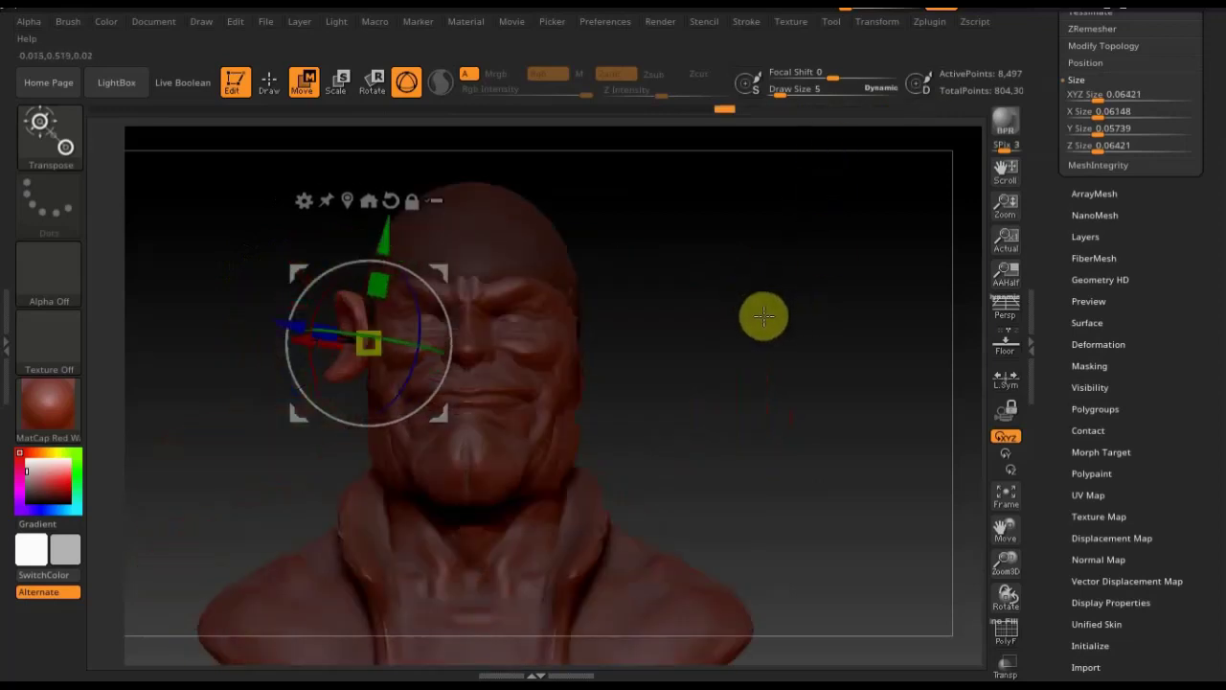
left_click(267, 83)
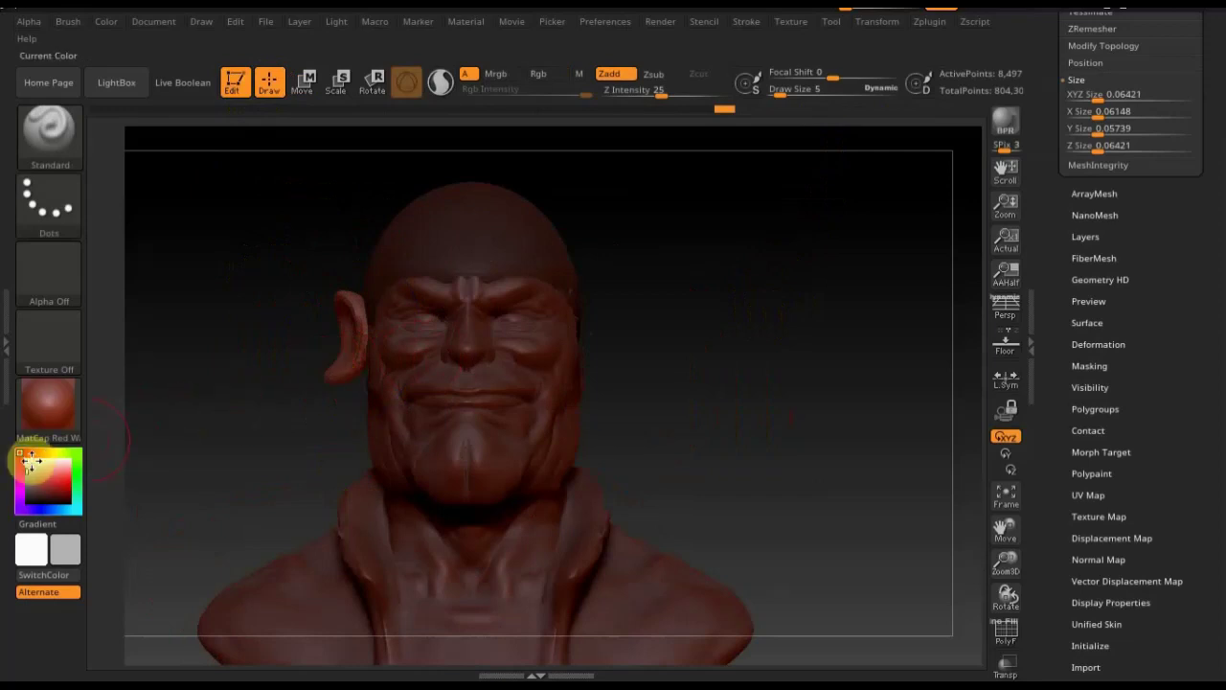
Use Move Topological at size 10 to pull the ear toward the head and lift its shape
left_click_drag(29, 462, 383, 331)
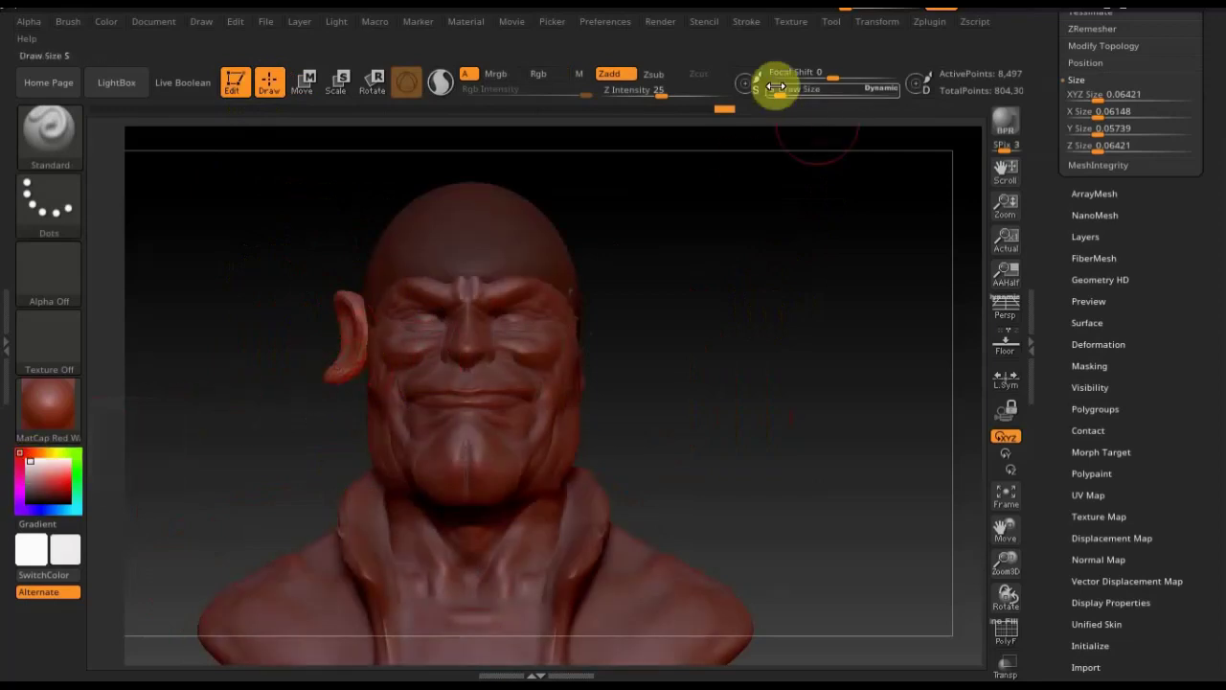
left_click(68, 131)
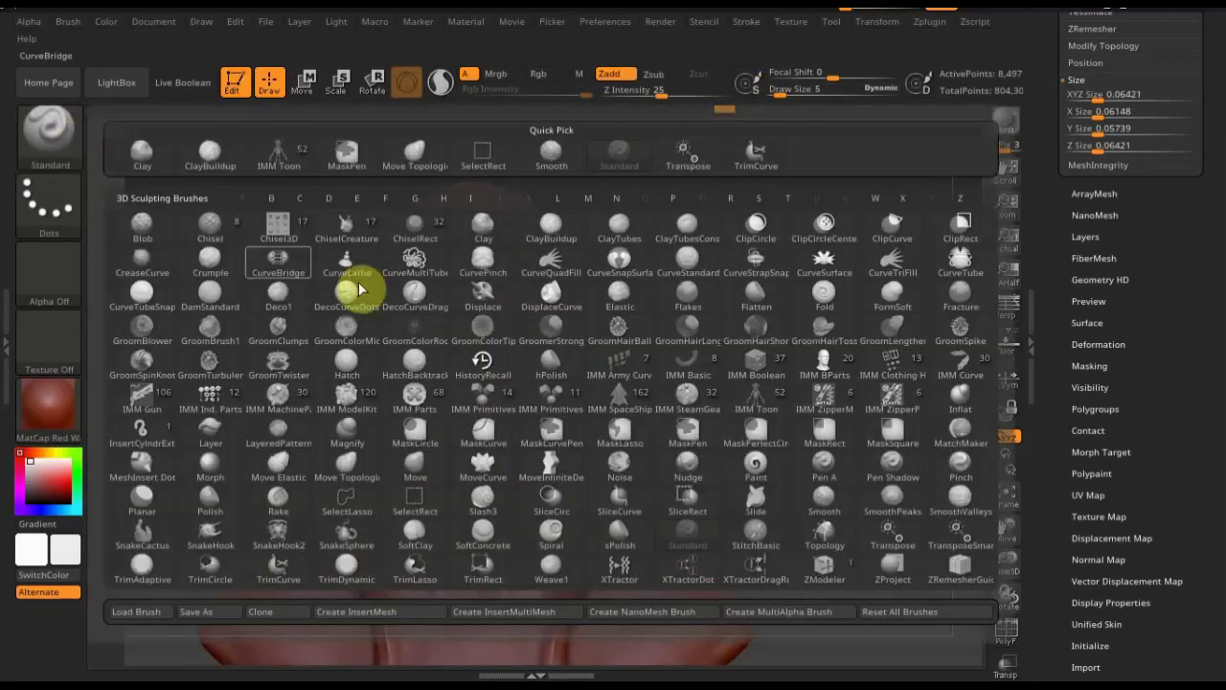
left_click(412, 153)
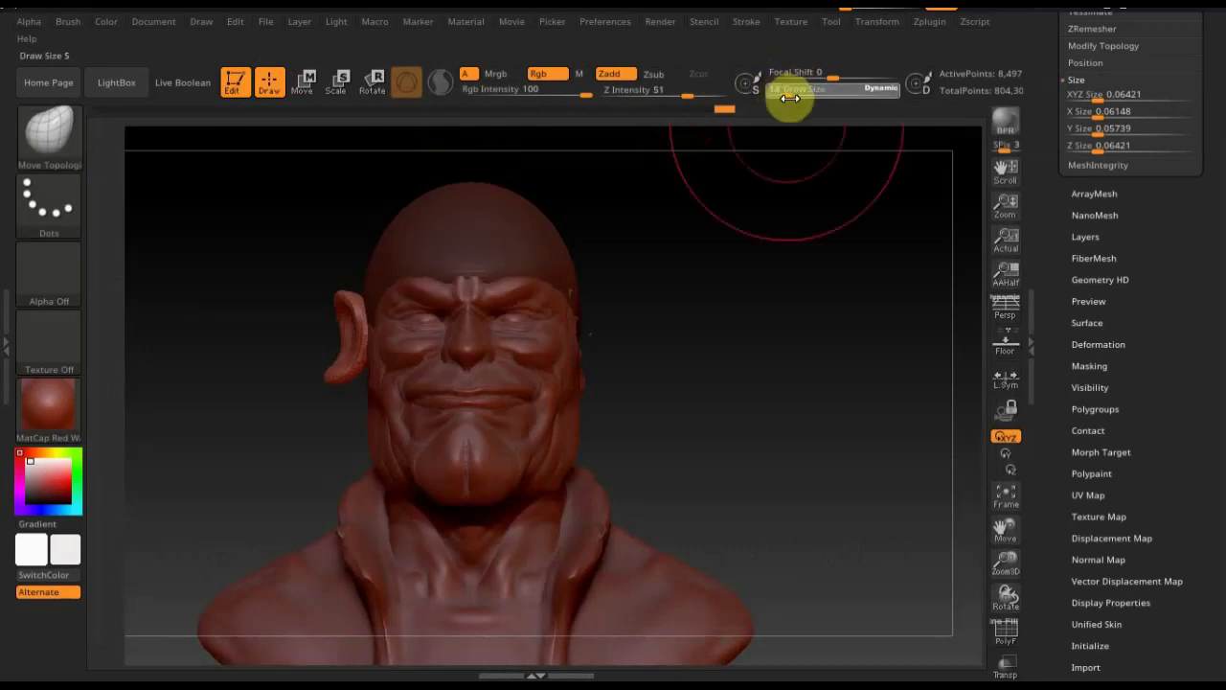
left_click_drag(793, 88, 798, 88)
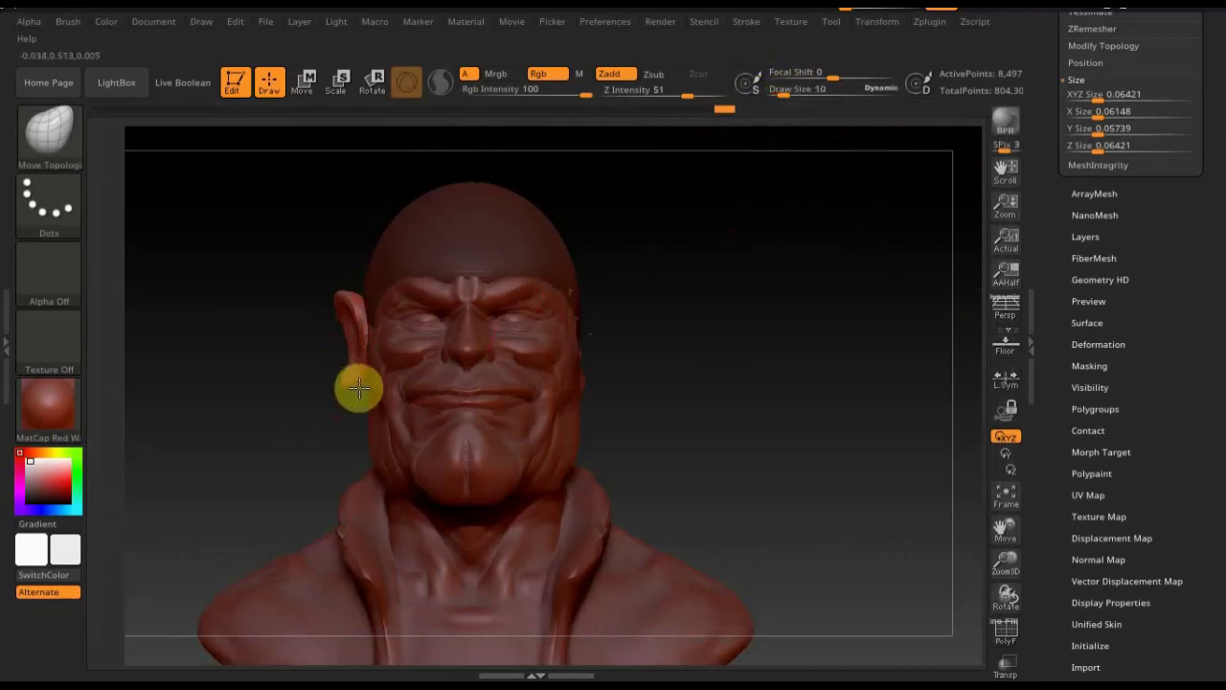
left_click_drag(359, 387, 359, 305)
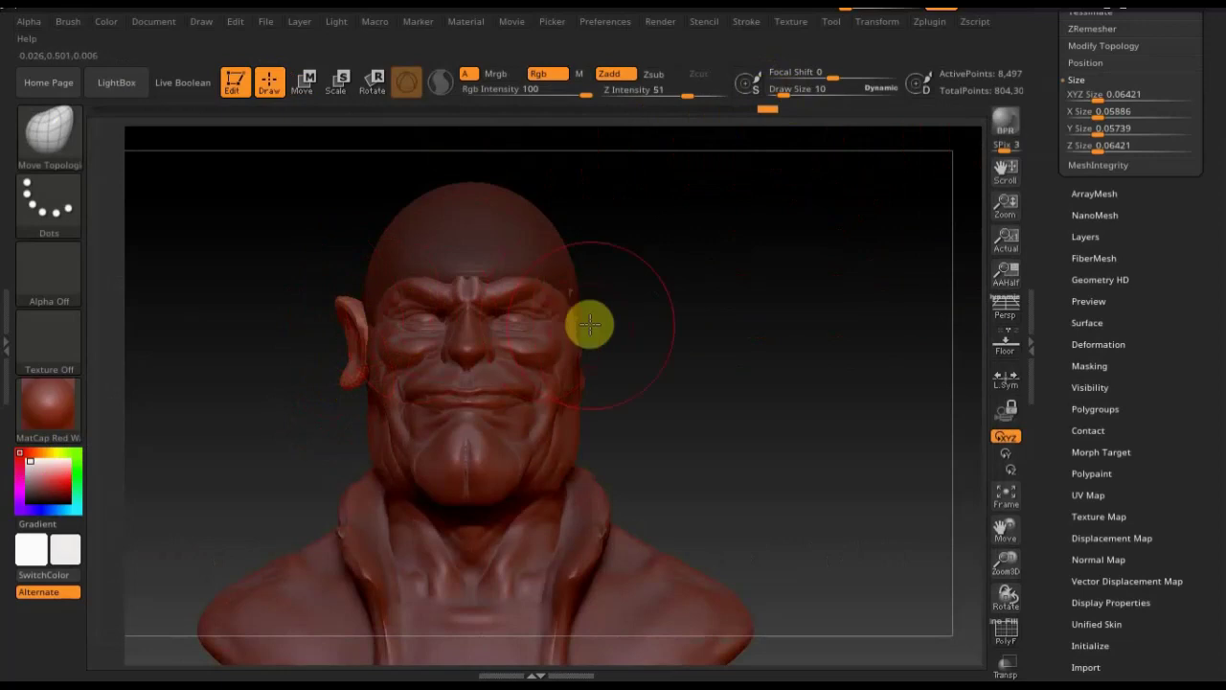
mouse_move(755, 335)
left_mouse_down()
mouse_move(577, 325)
mouse_move(665, 293)
mouse_move(654, 290)
left_mouse_up()
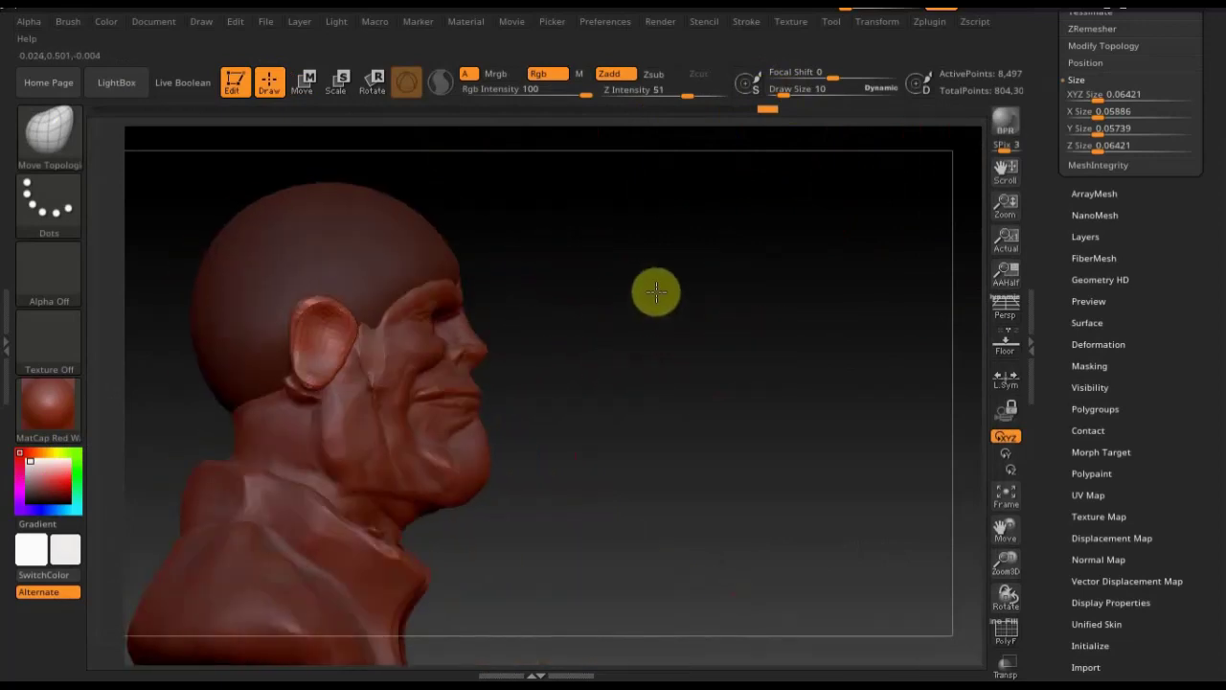
mouse_move(347, 323)
left_mouse_down()
mouse_move(330, 386)
mouse_move(351, 383)
mouse_move(295, 355)
left_mouse_up()
At brush size 6, shape the earlobe, make the ear taller, then turn to the back of the head
left_click_drag(783, 93, 781, 93)
left_click(319, 341)
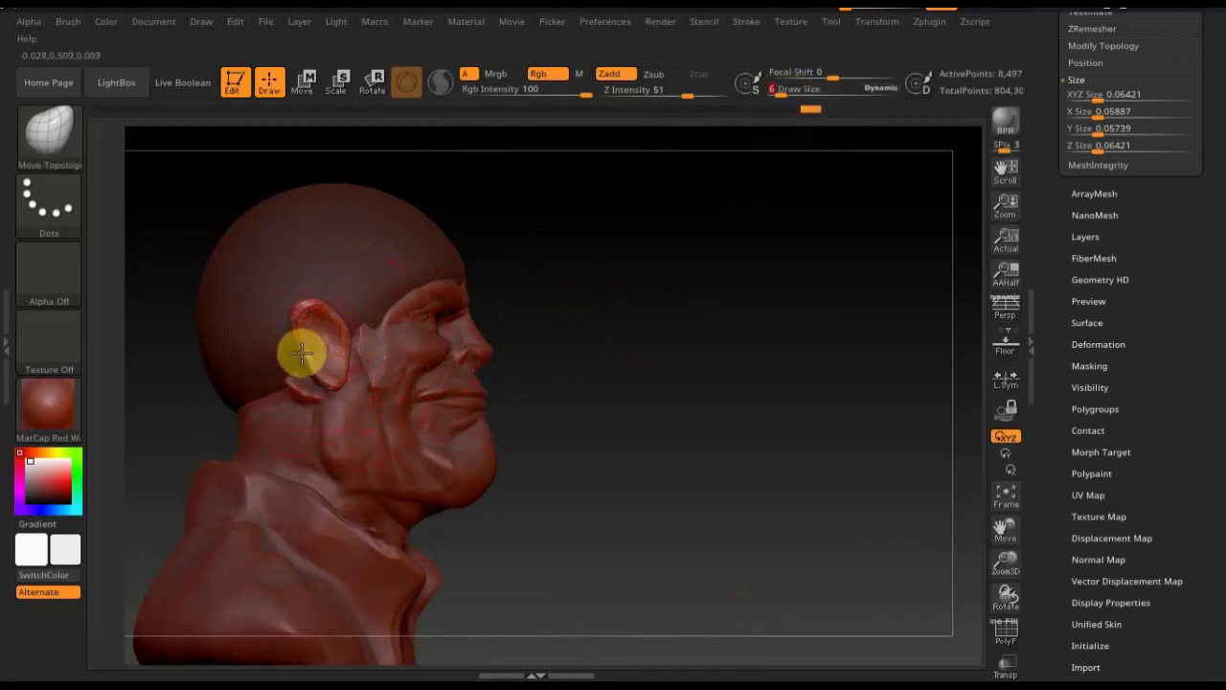
mouse_move(293, 354)
left_mouse_down()
mouse_move(314, 302)
mouse_move(349, 326)
left_mouse_up()
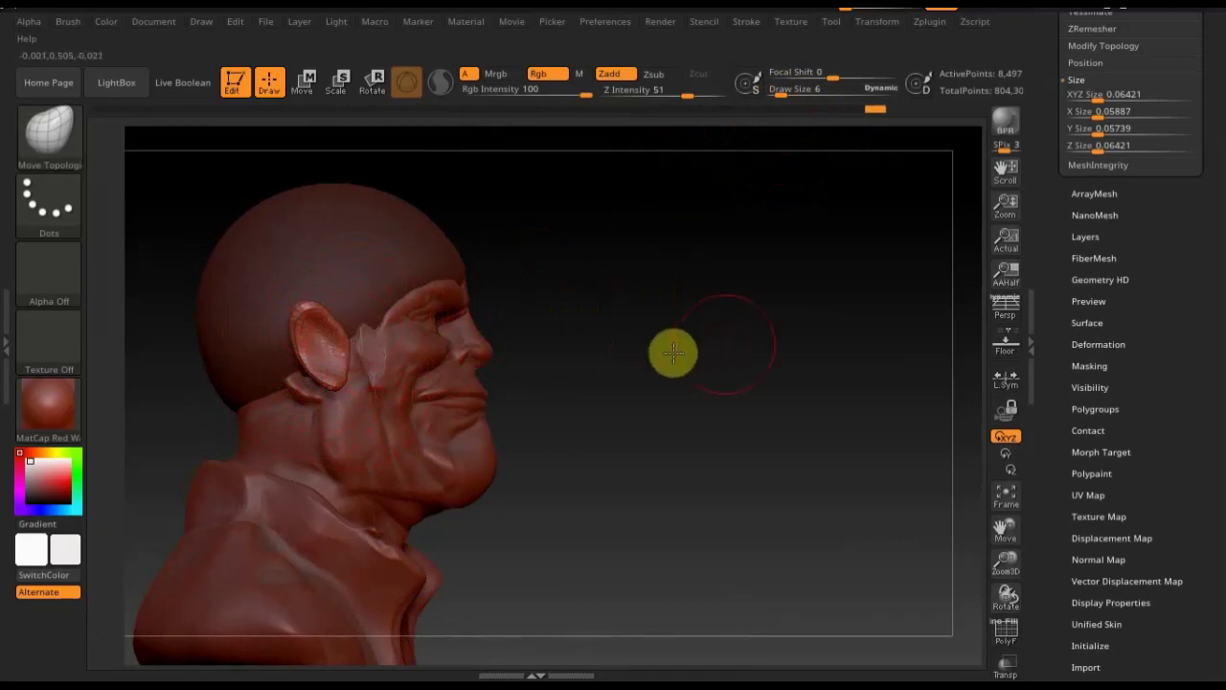
left_click_drag(676, 350, 451, 352)
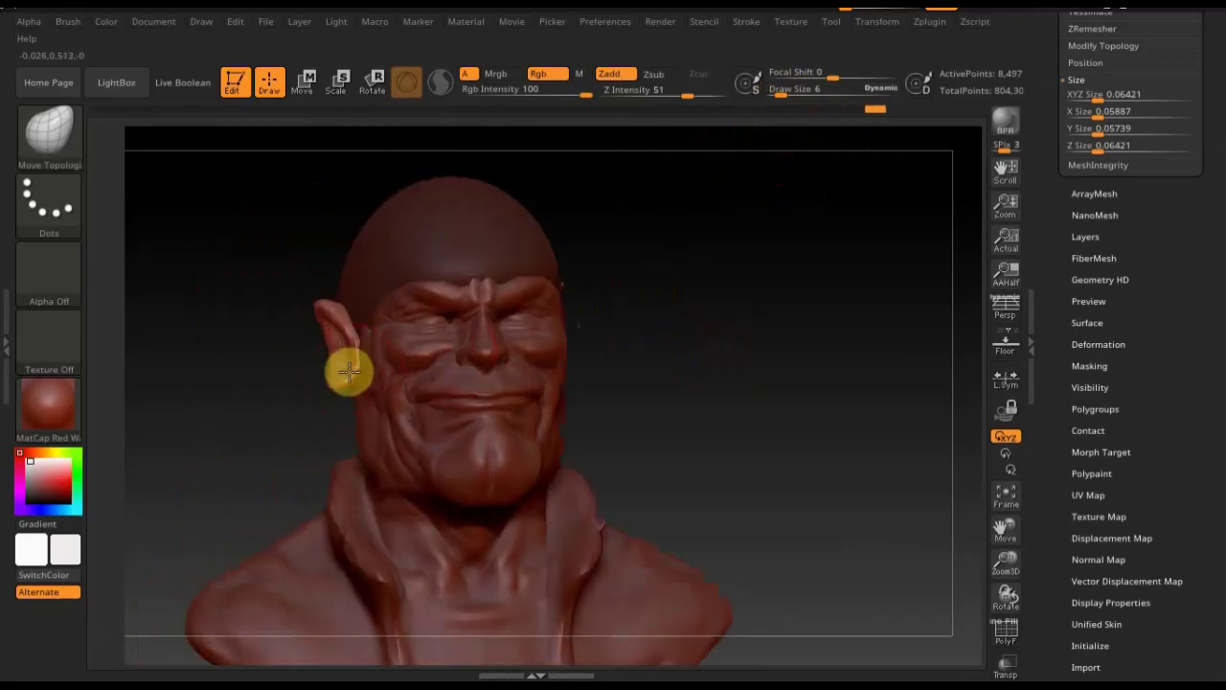
left_click_drag(354, 369, 330, 383)
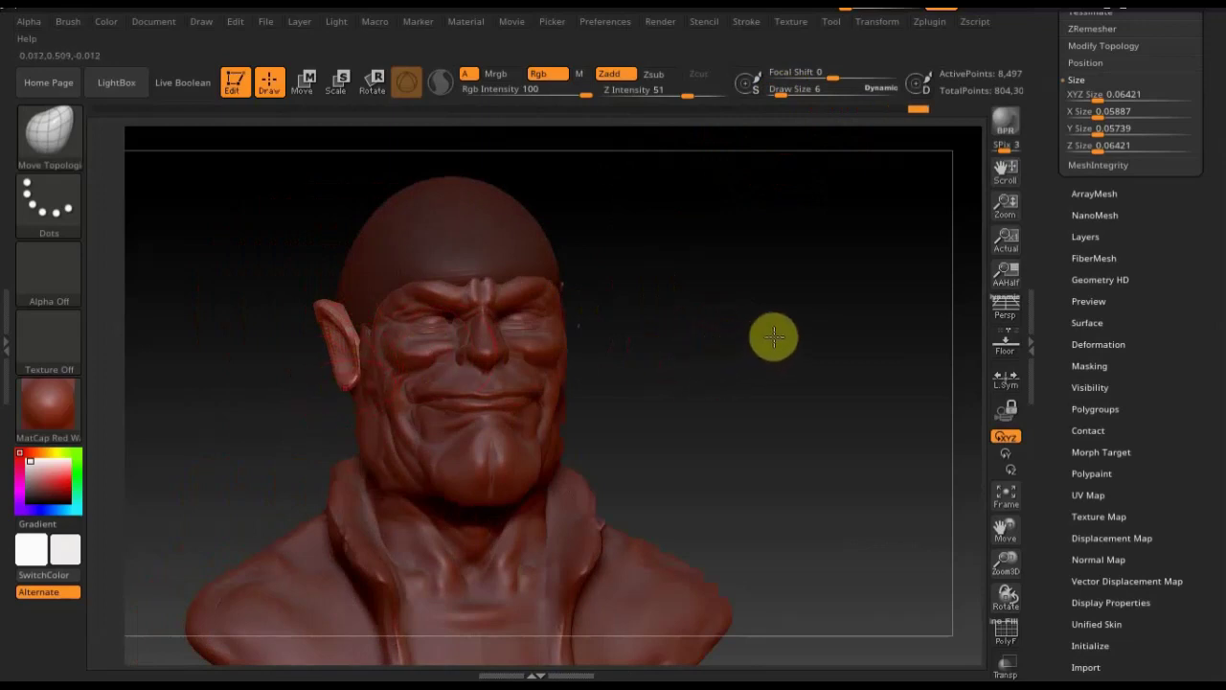
left_click_drag(769, 339, 440, 334)
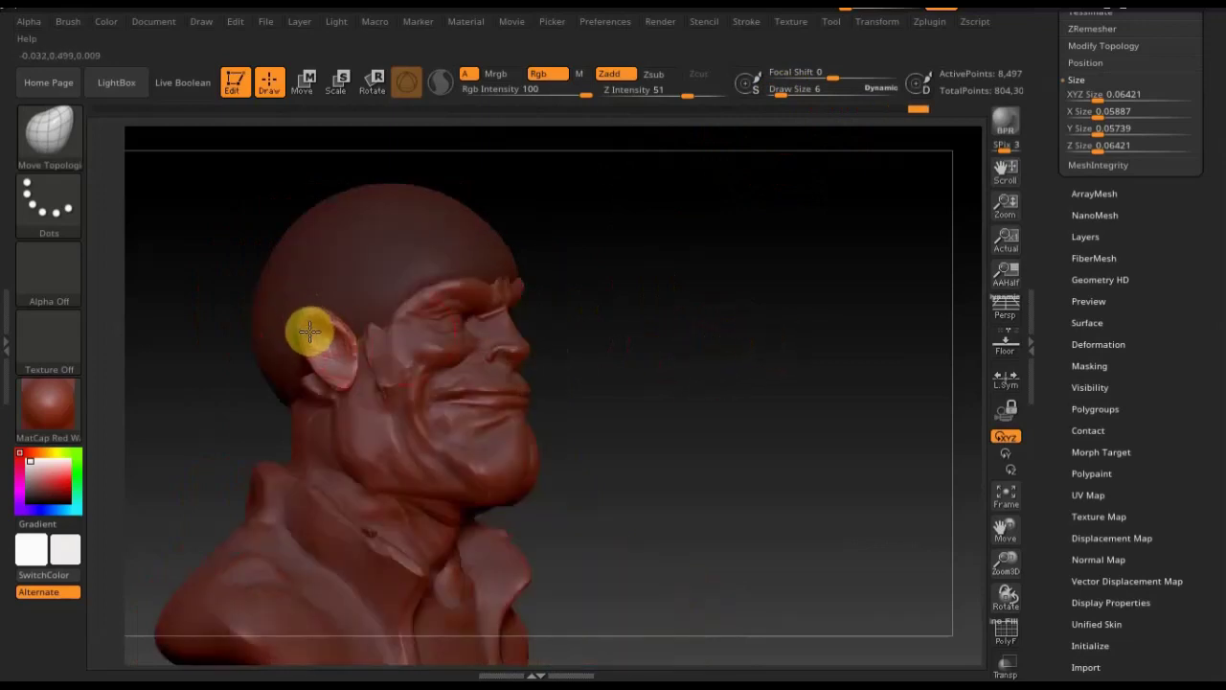
left_click_drag(651, 342, 767, 323)
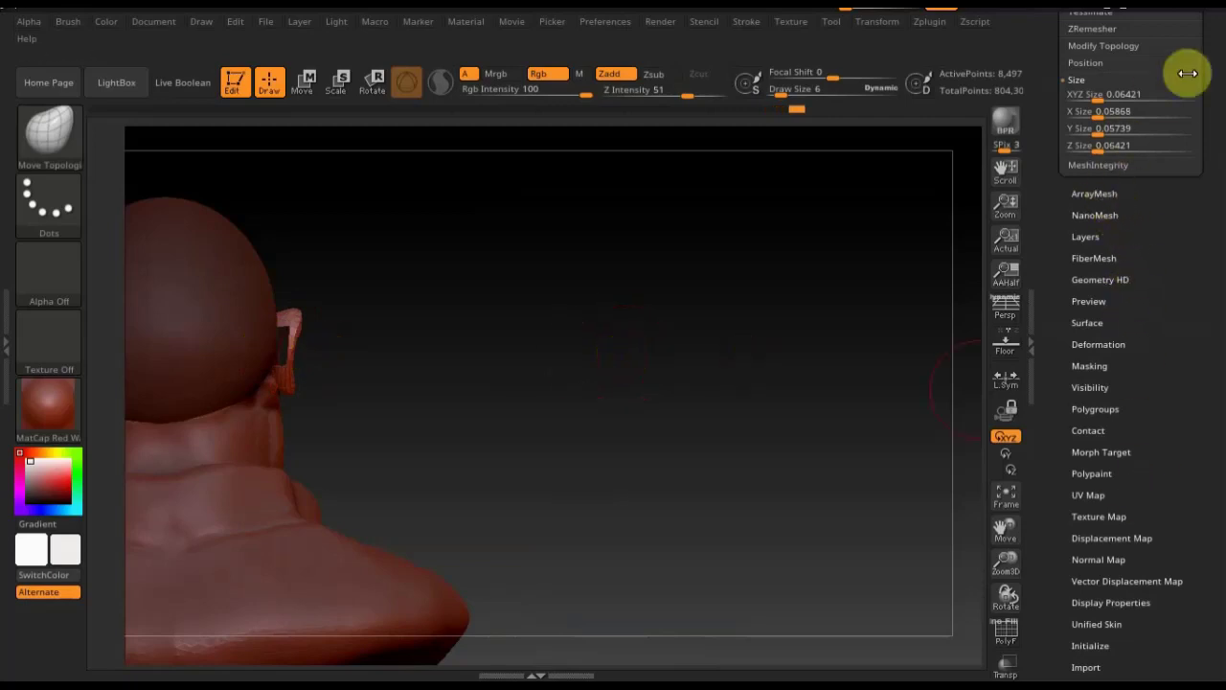
Run Close Holes under Modify Topology, rotate the bust to the front, and show the subtool list
scroll(1206, 143, "up", 3)
scroll(1152, 192, "up", 3)
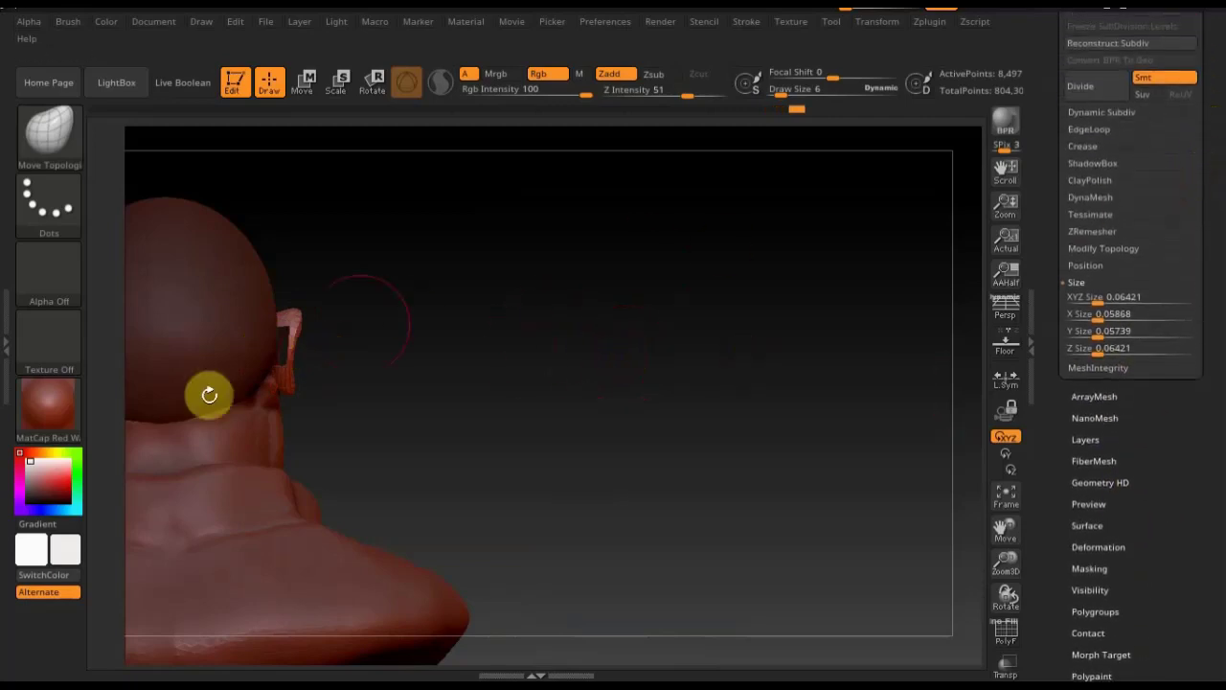
left_click(1106, 249)
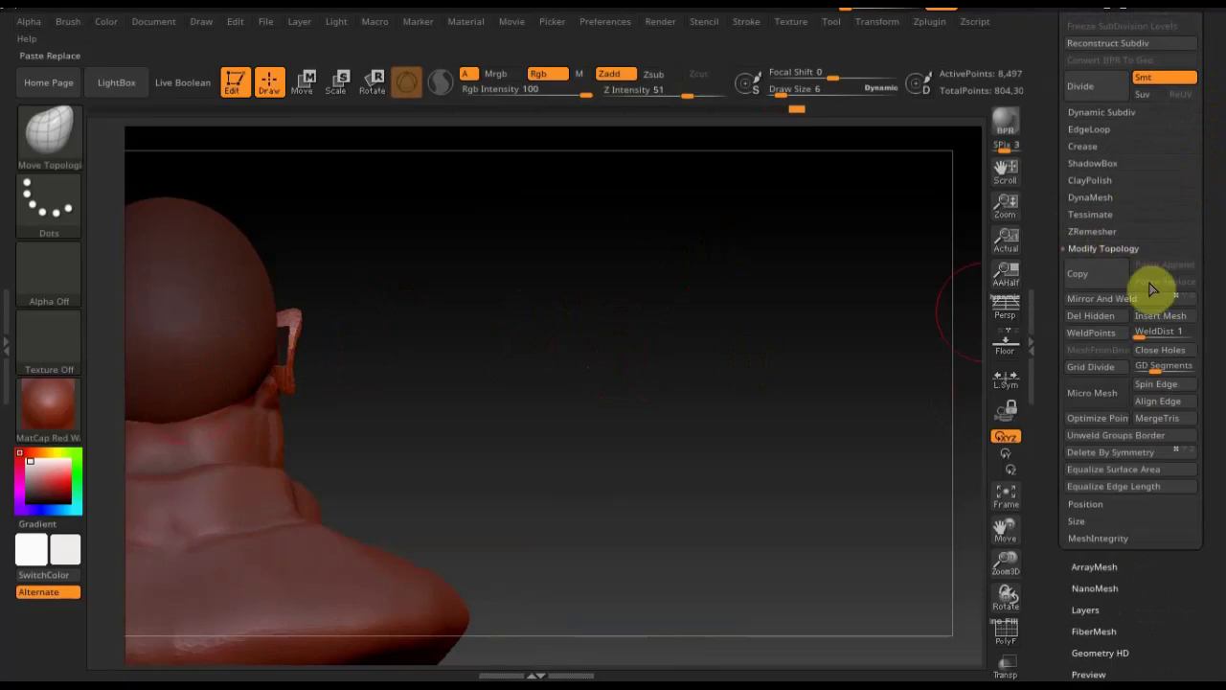
left_click(1159, 351)
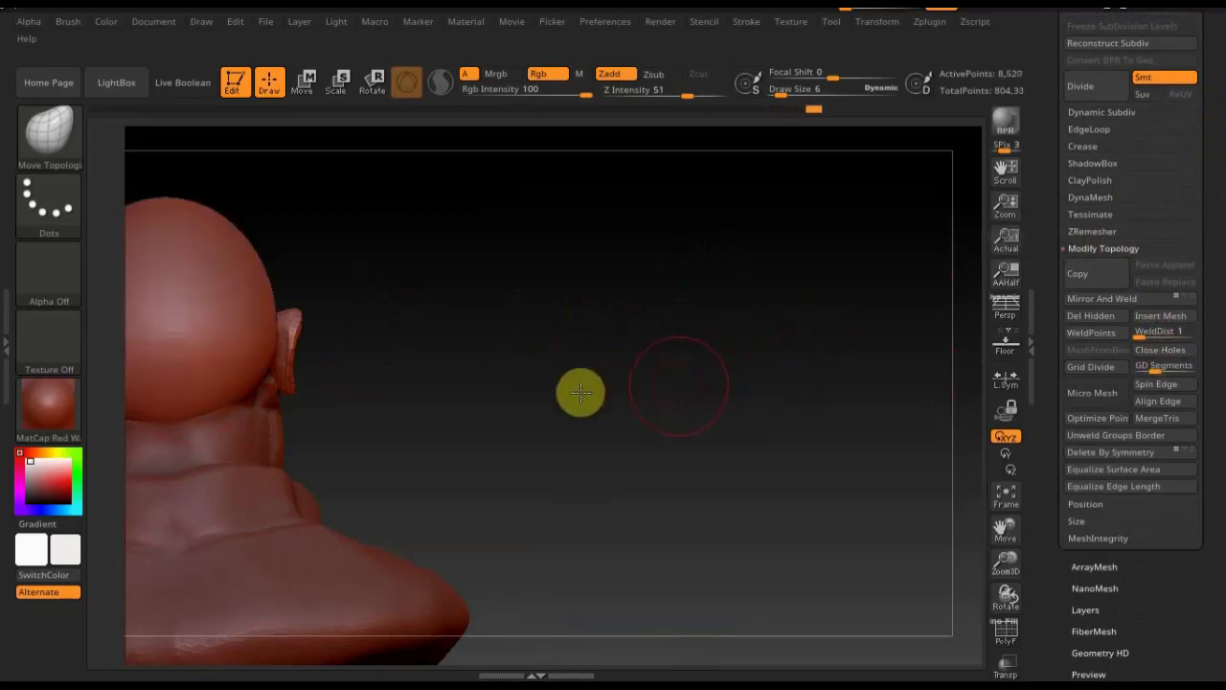
mouse_move(506, 393)
left_mouse_down()
mouse_move(449, 389)
mouse_move(629, 375)
mouse_move(643, 403)
left_mouse_up()
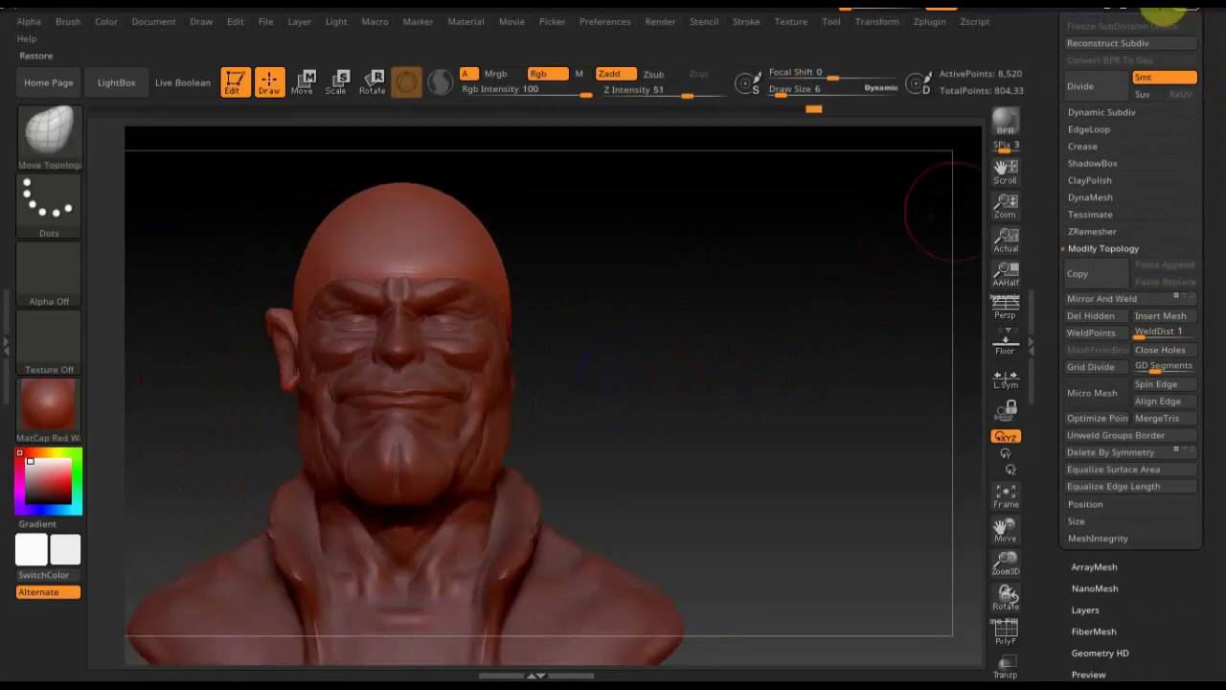
left_click_drag(1223, 65, 1204, 156)
left_click(1098, 82)
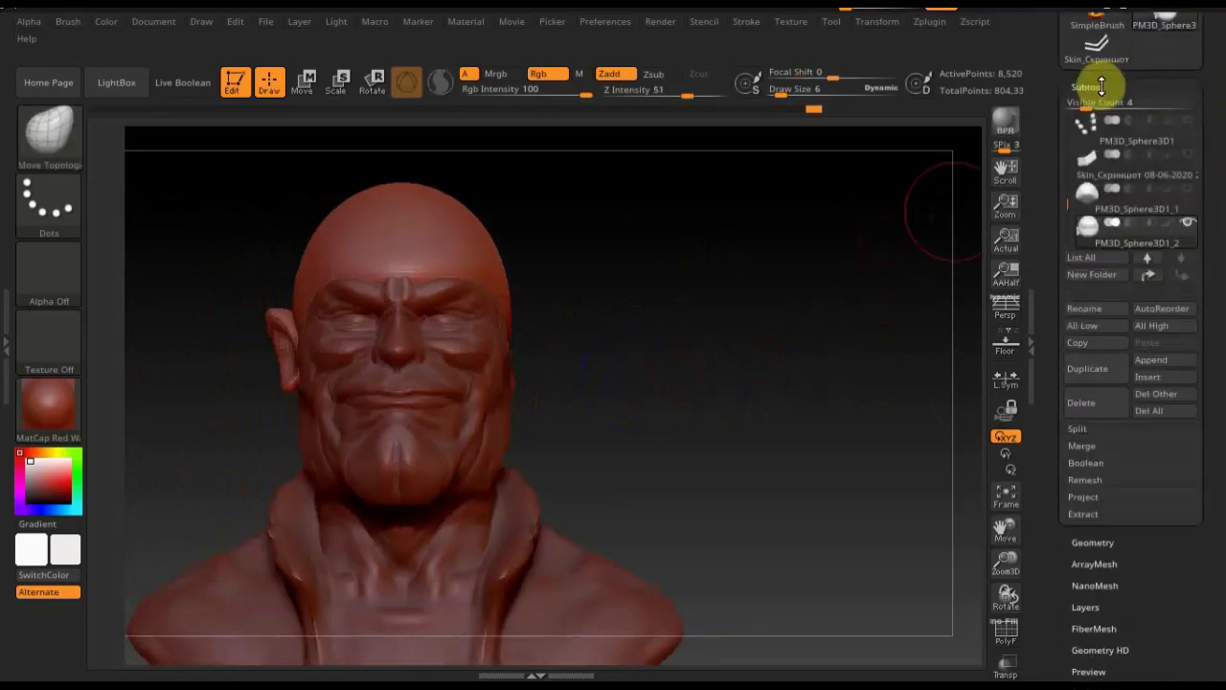
Select subtool PM3D_Sphere3D1_2, turn on PolyF, and expand the Split options
left_click(1138, 230)
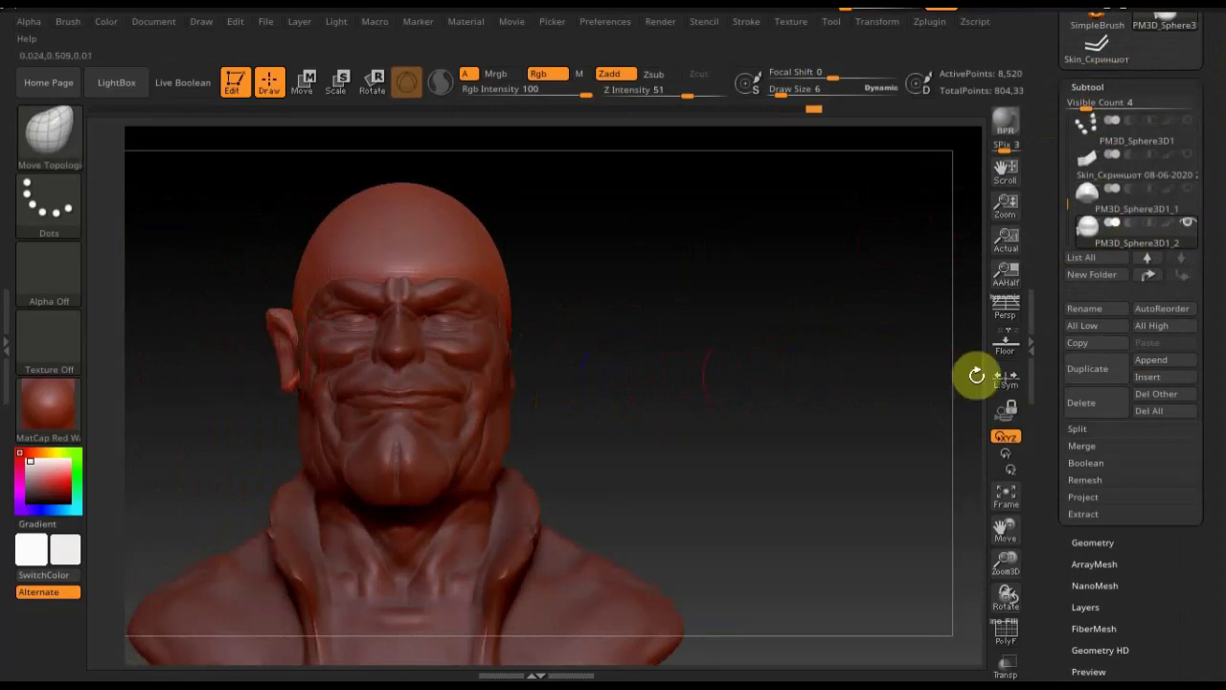
left_click(1006, 630)
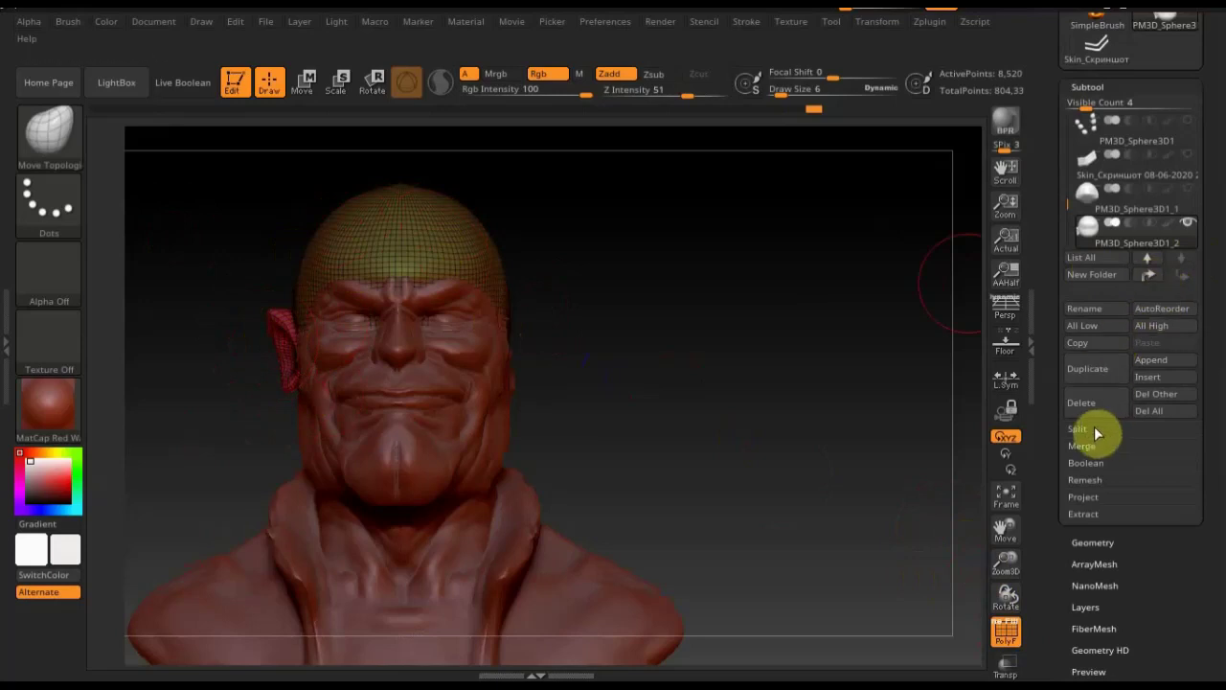
left_click(1082, 431)
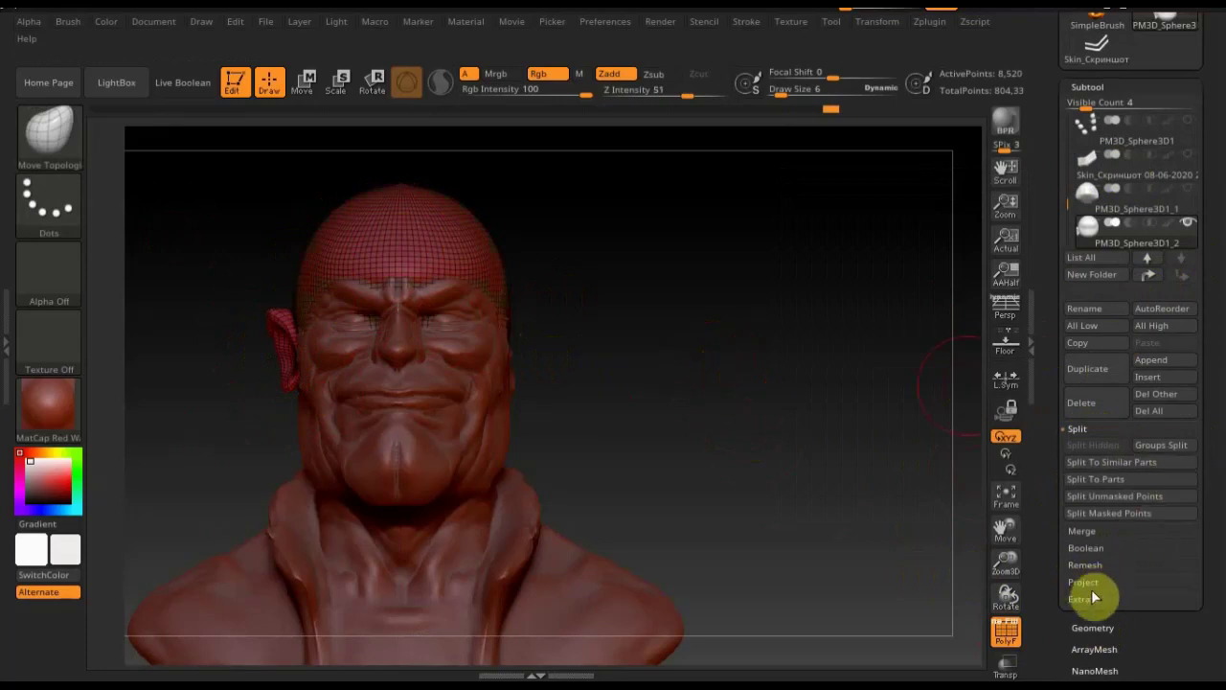
Try DynaMesh on the cap at resolution 464, then undo the coarse result
left_click(1093, 627)
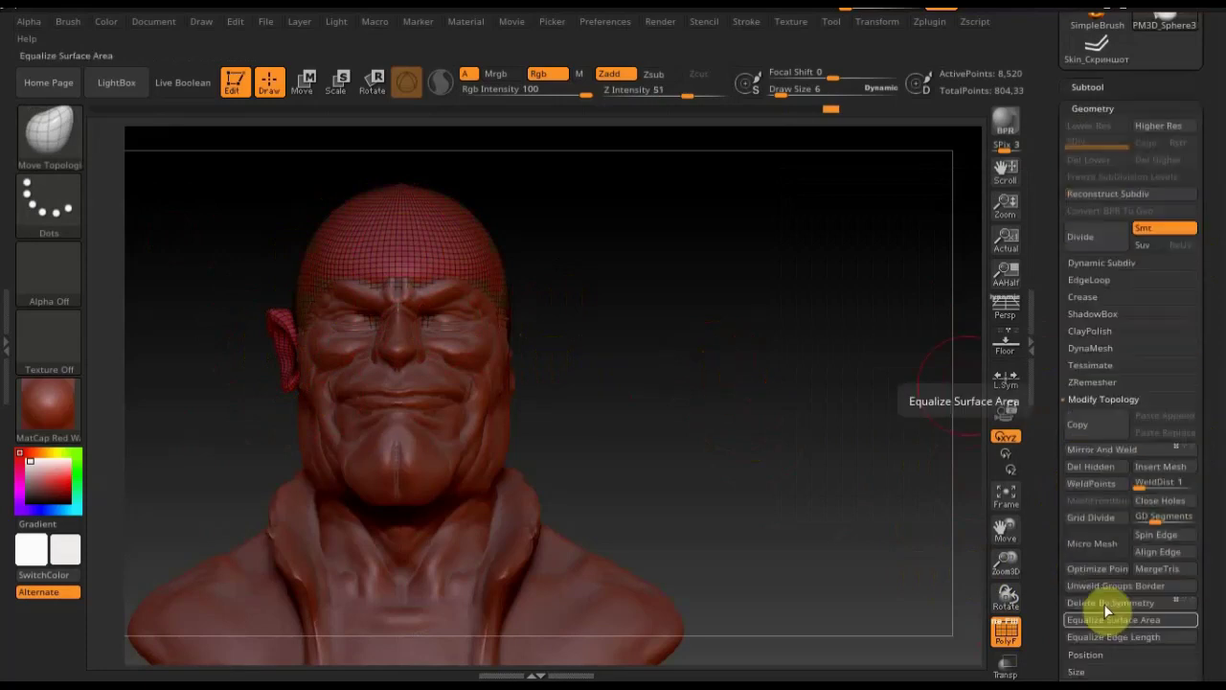
left_click(1092, 350)
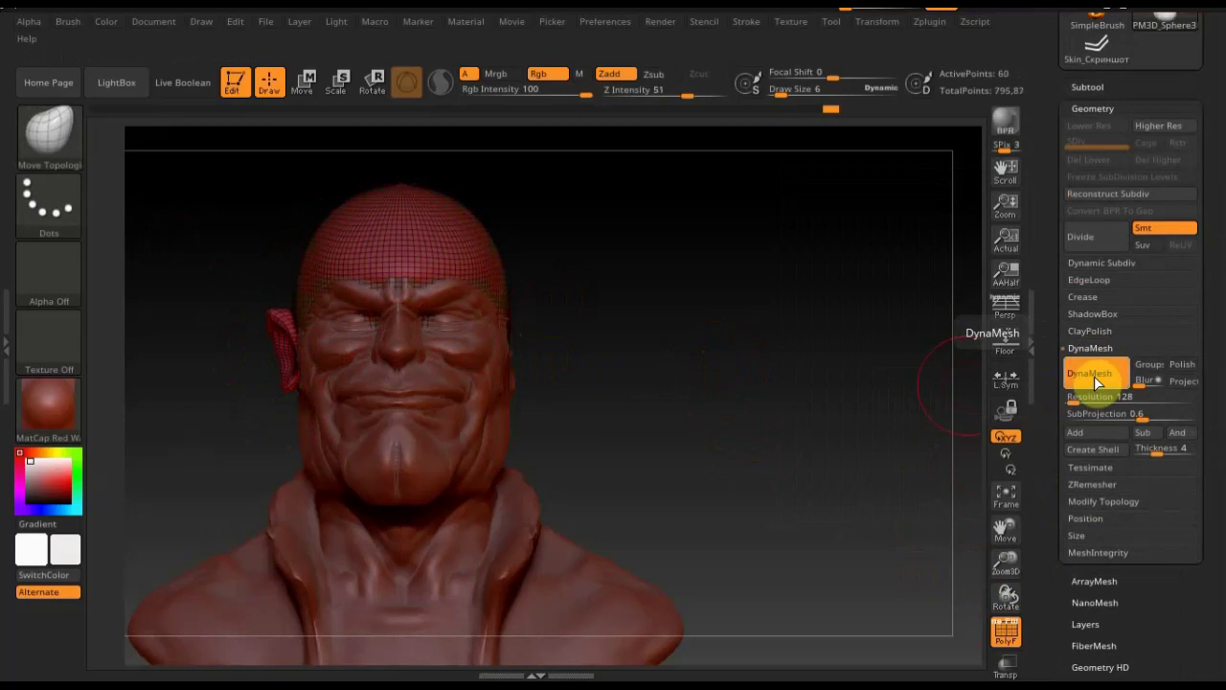
left_click(1096, 381)
left_click_drag(846, 359, 846, 357, "ctrl")
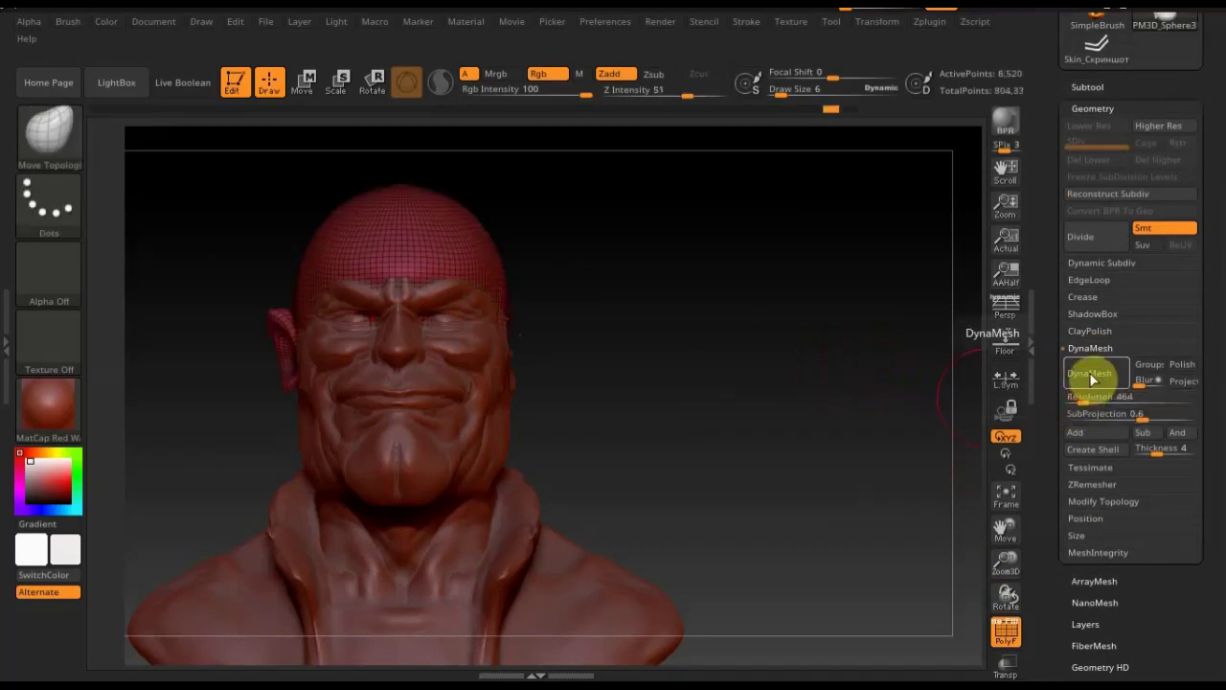
left_click(1092, 376)
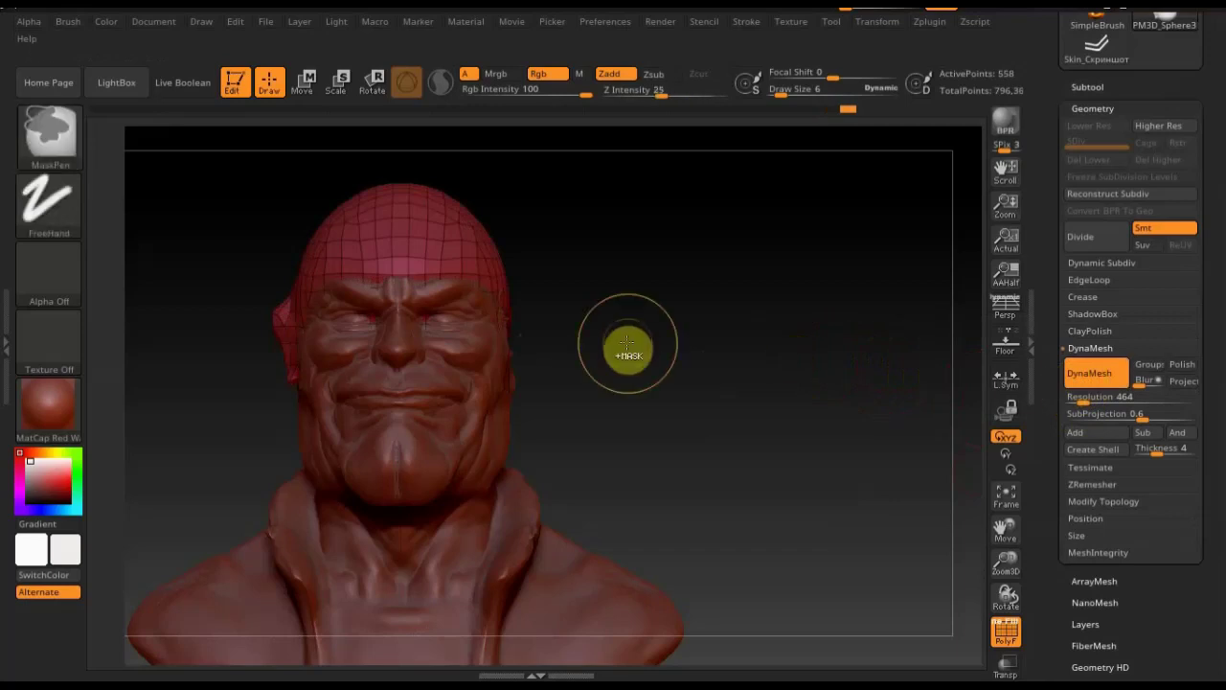
key("ctrl+z")
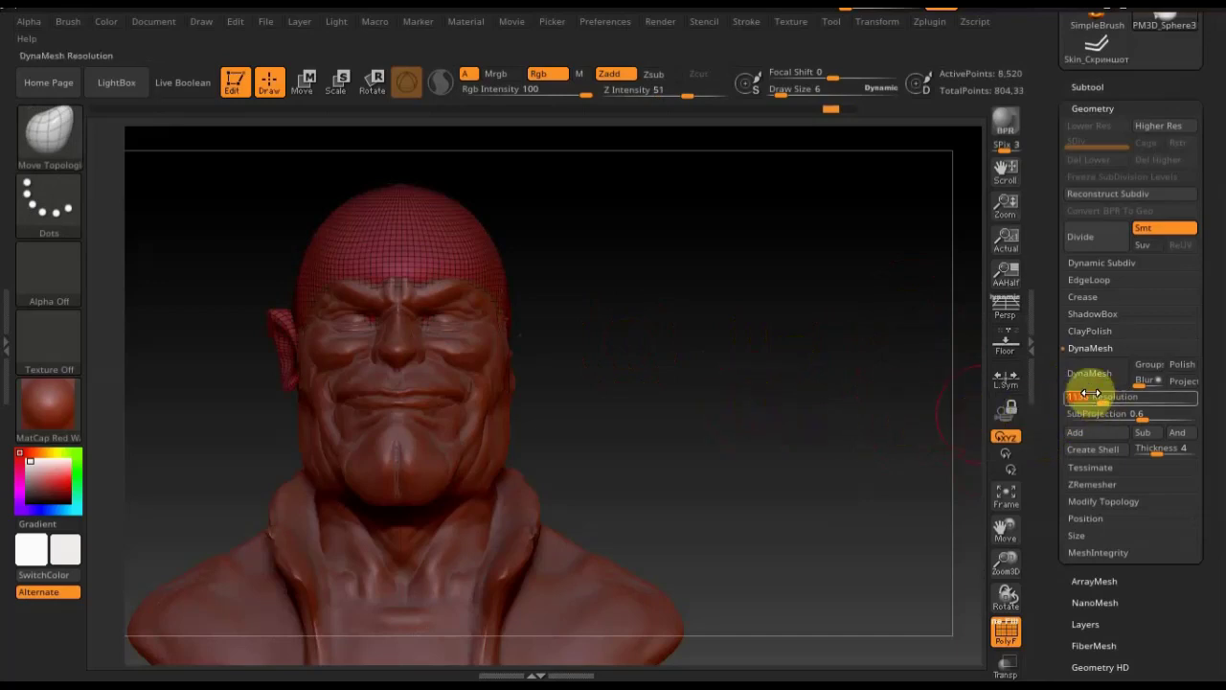
DynaMesh the cap at resolution 1352 and inspect it from the side
left_click_drag(1103, 405, 1124, 409)
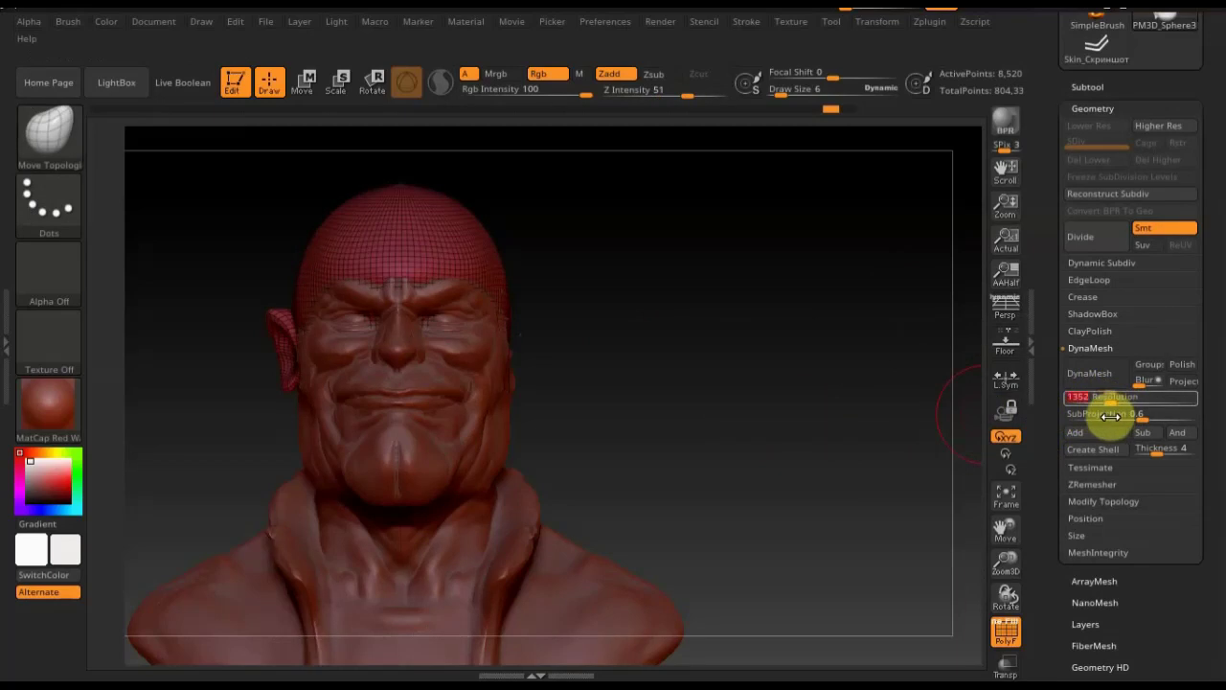
left_click(1100, 378)
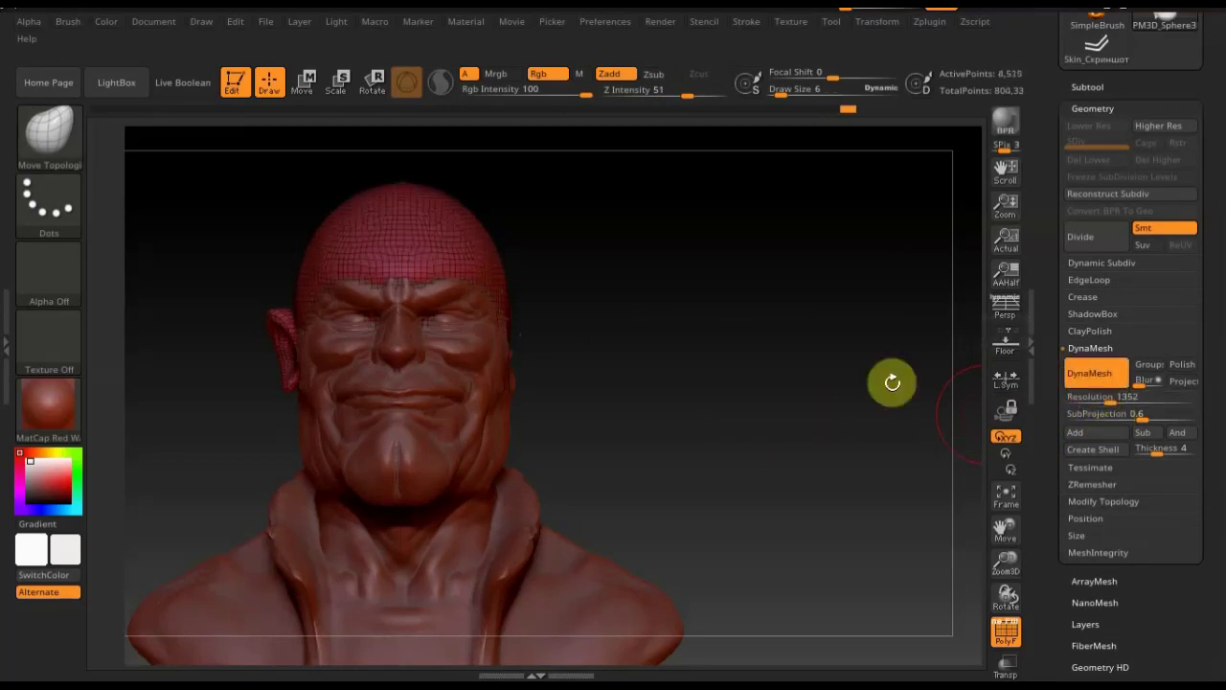
mouse_move(693, 378)
left_mouse_down()
mouse_move(766, 386)
mouse_move(719, 386)
mouse_move(706, 408)
mouse_move(684, 392)
mouse_move(676, 351)
mouse_move(632, 424)
mouse_move(703, 423)
mouse_move(695, 402)
mouse_move(732, 410)
mouse_move(773, 421)
mouse_move(788, 466)
mouse_move(796, 432)
left_mouse_up()
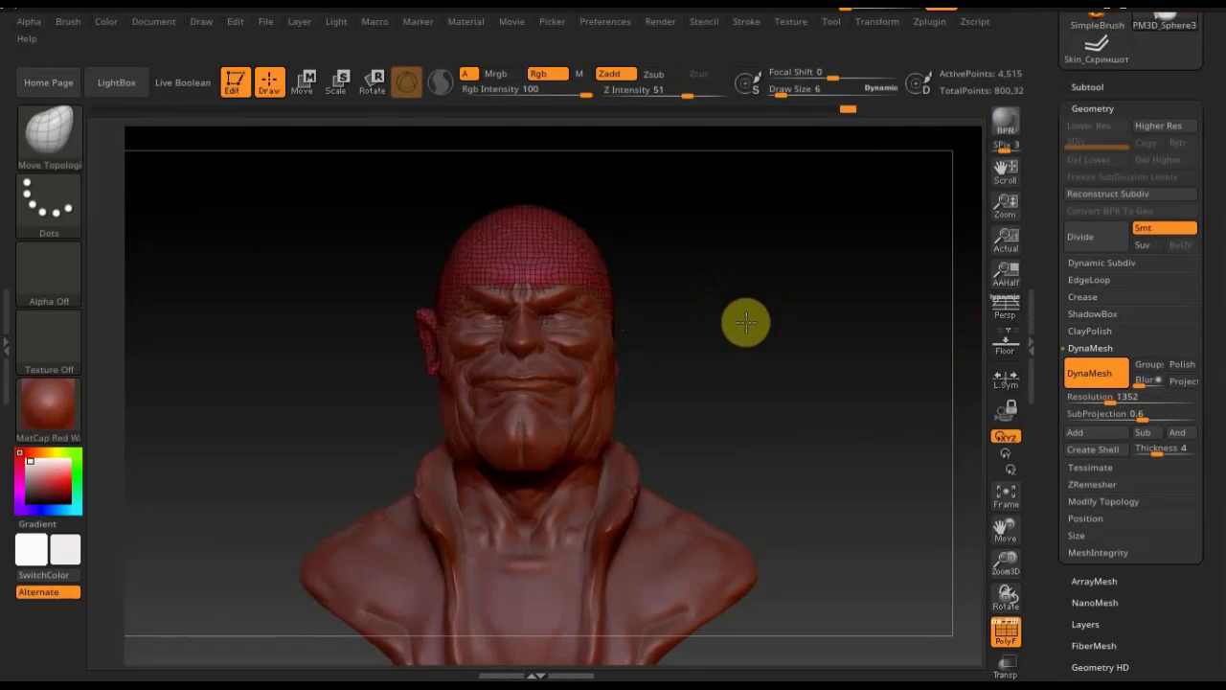
left_click_drag(745, 318, 785, 331)
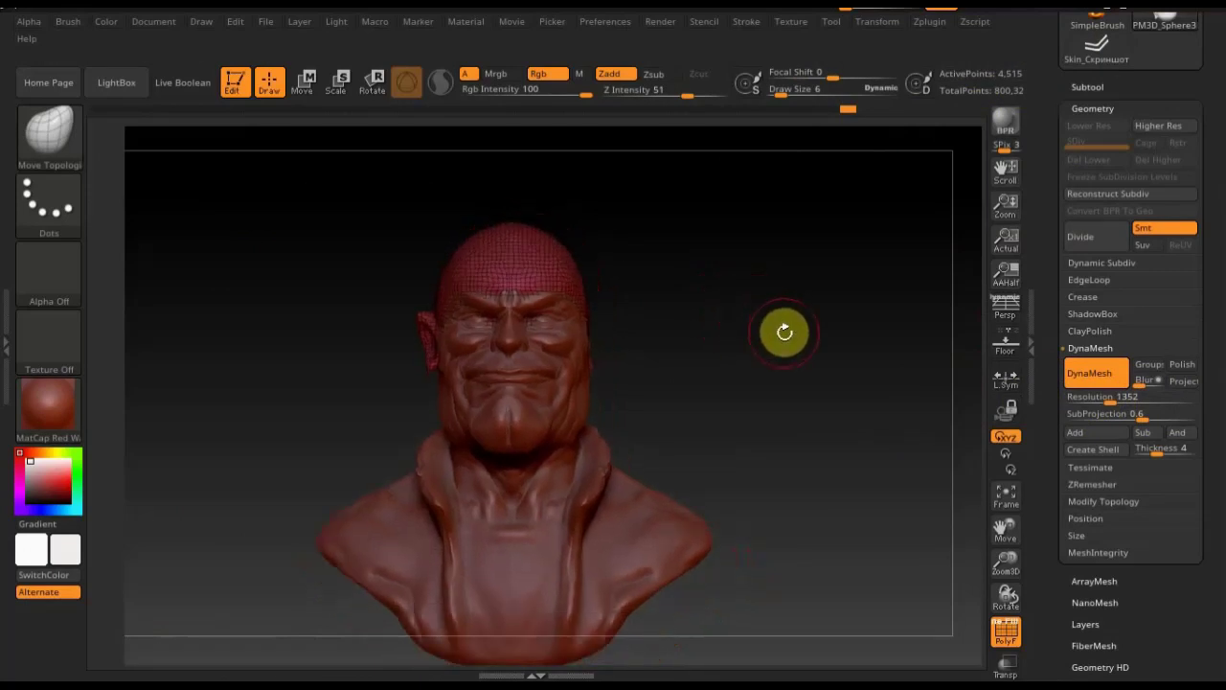
Divide the cap with Ctrl+D, raising points from 4,515 to over 18,000, then check SDiv 1 and return to SDiv 2
key("ctrl")
key("ctrl+d")
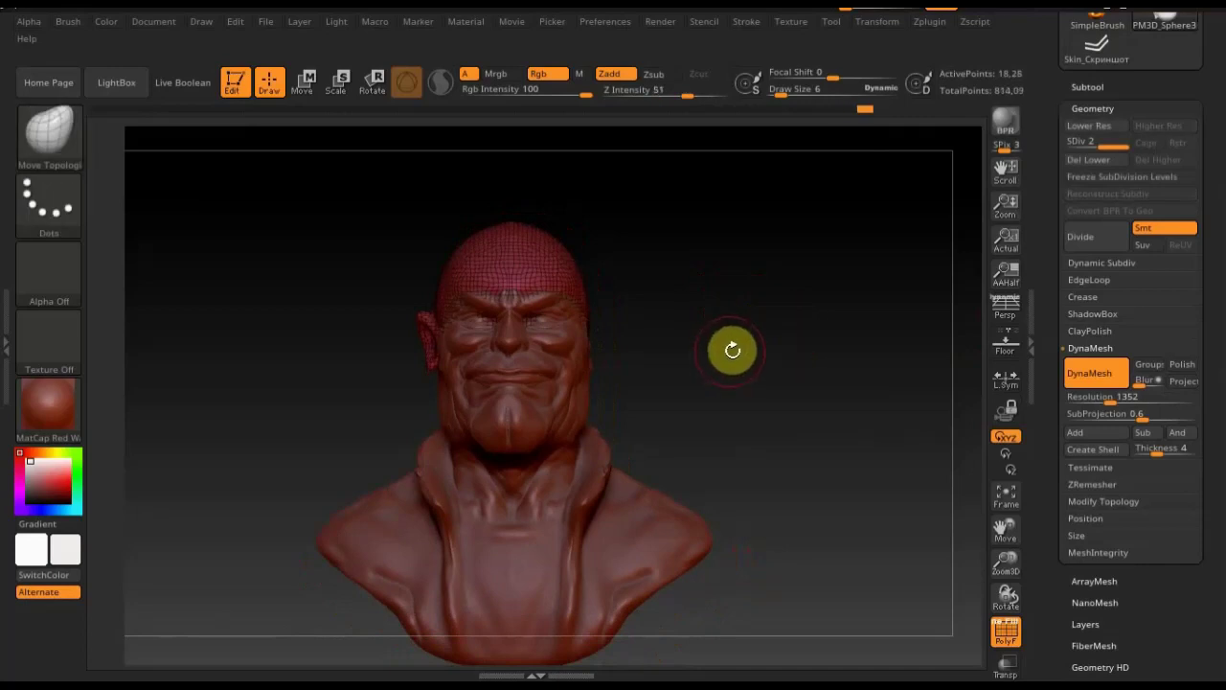
scroll(766, 359, "up", 1)
scroll(790, 388, "up", 1)
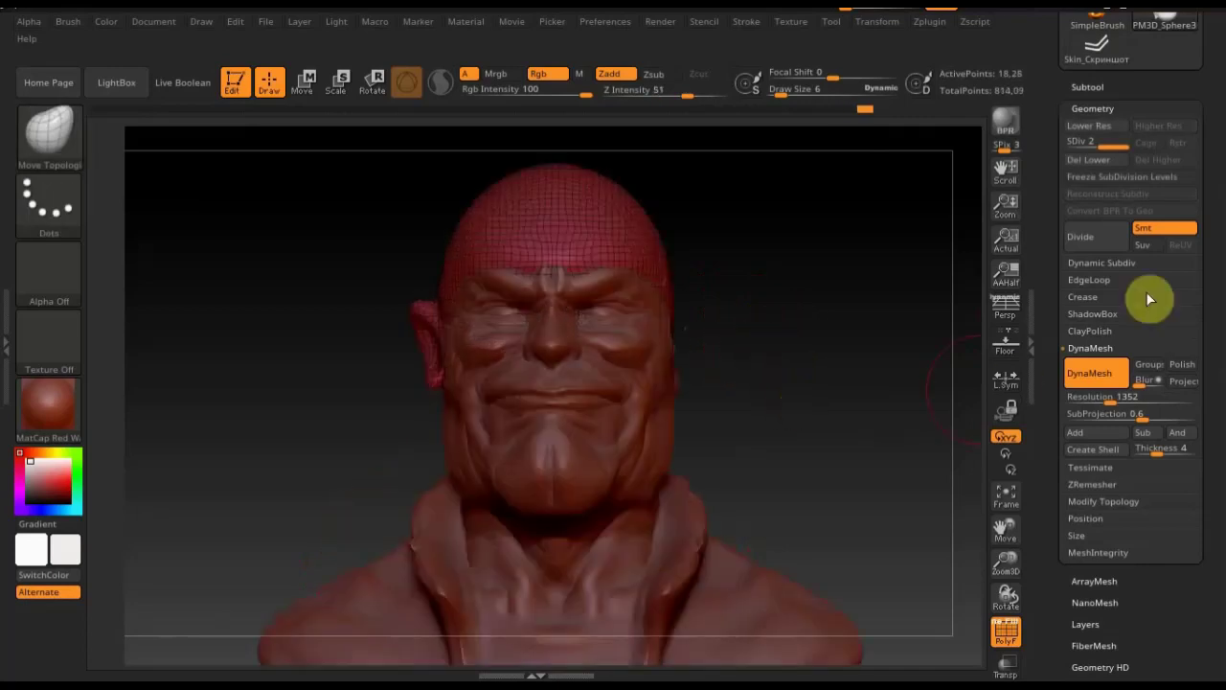
left_click(1080, 143)
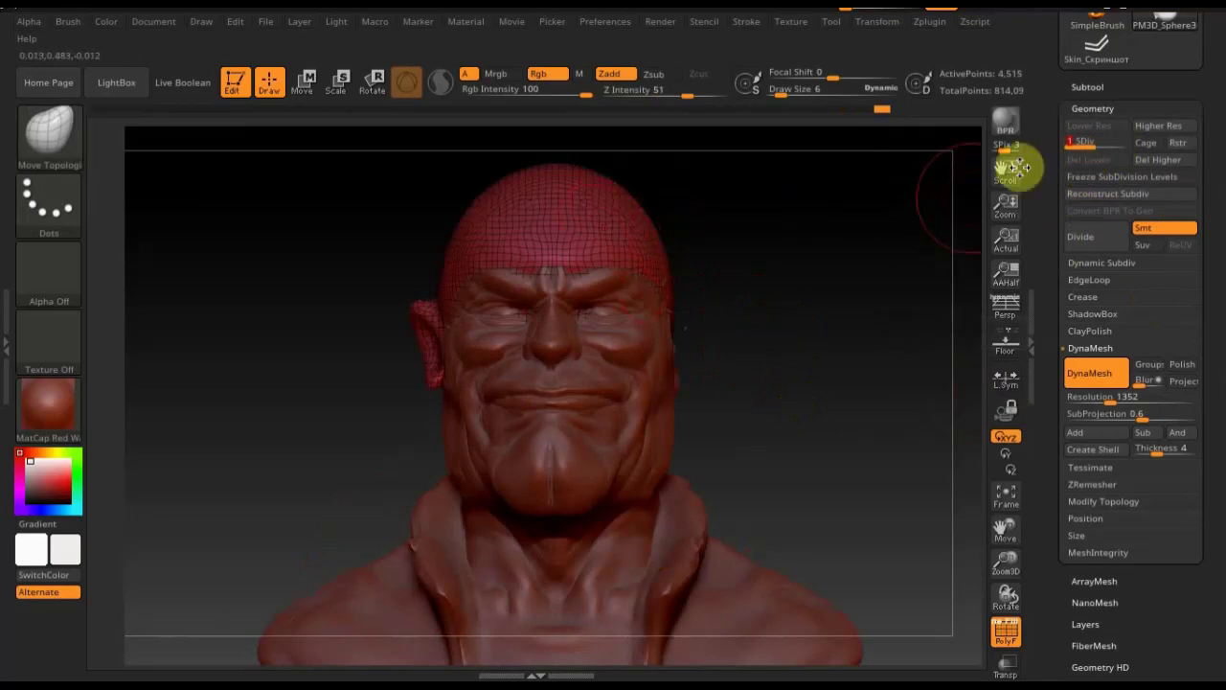
mouse_move(1081, 143)
left_mouse_down()
mouse_move(1126, 148)
mouse_move(1097, 139)
left_mouse_up()
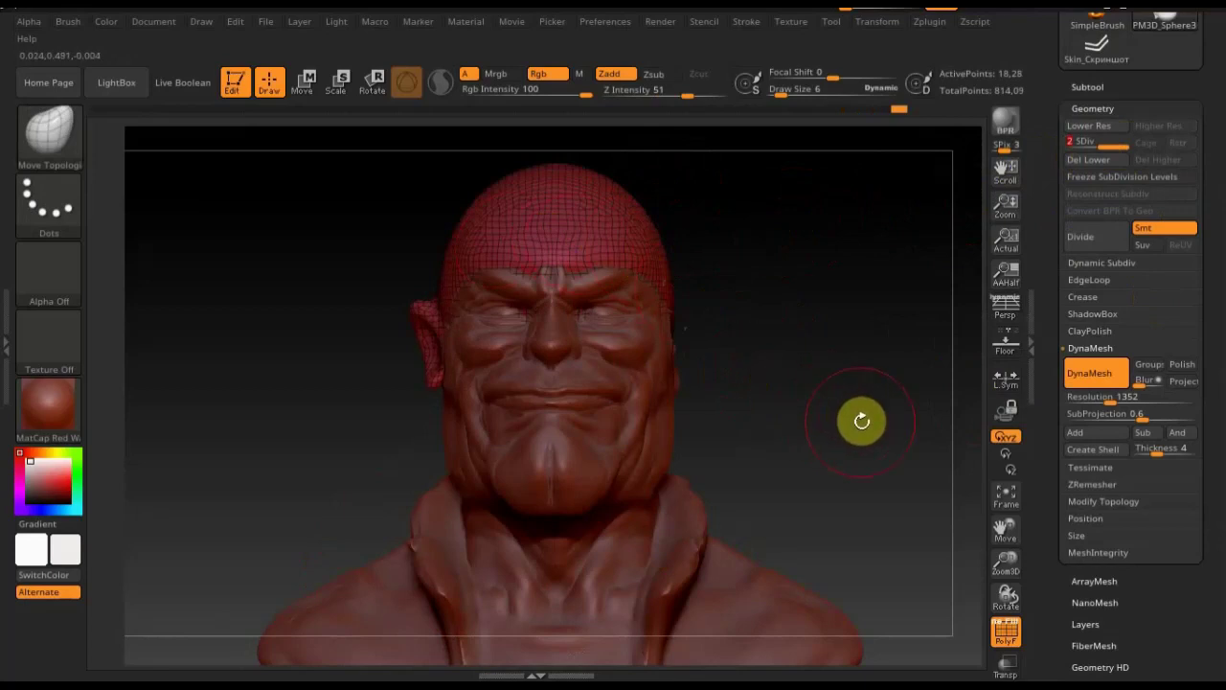
left_click(1108, 501)
Delete the lower subdivision level, Mirror And Weld to get both ears, and turn off PolyF
left_click(1119, 467)
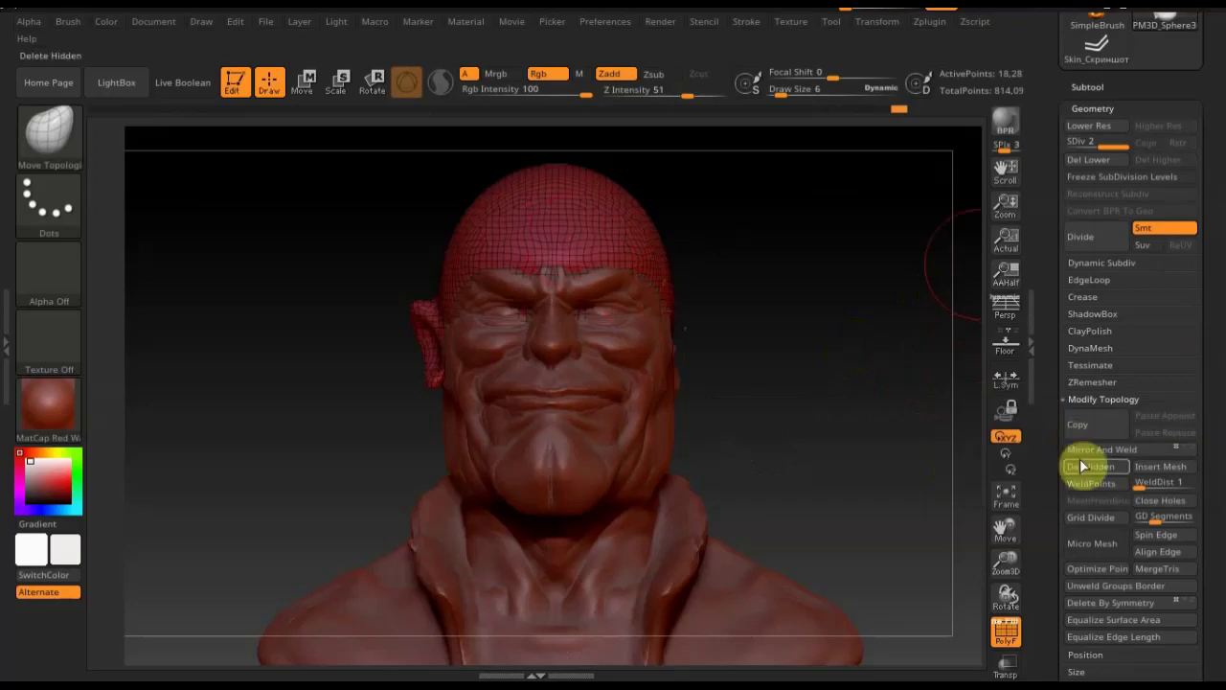
left_click(1088, 159)
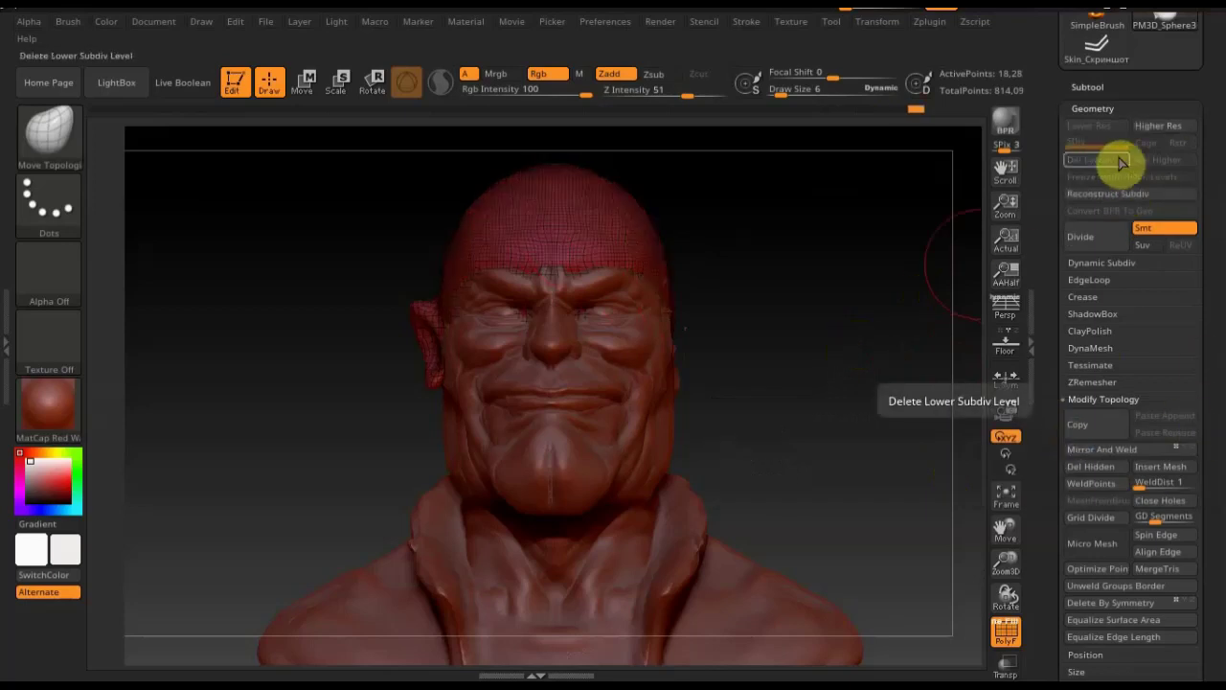
left_click(1115, 449)
left_click_drag(851, 448, 856, 447)
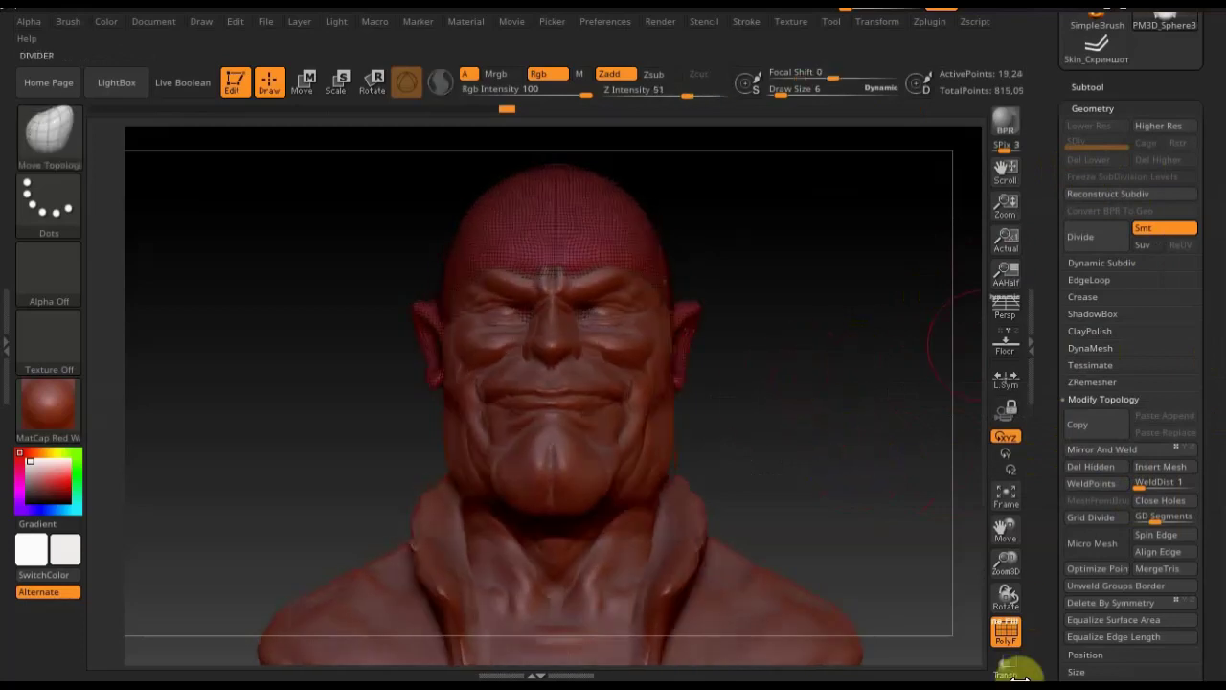
left_click(1005, 632)
Turn the head to a right profile, set Draw Size to 5, and show the subtool list
mouse_move(829, 499)
left_mouse_down()
mouse_move(868, 498)
mouse_move(837, 441)
left_mouse_up()
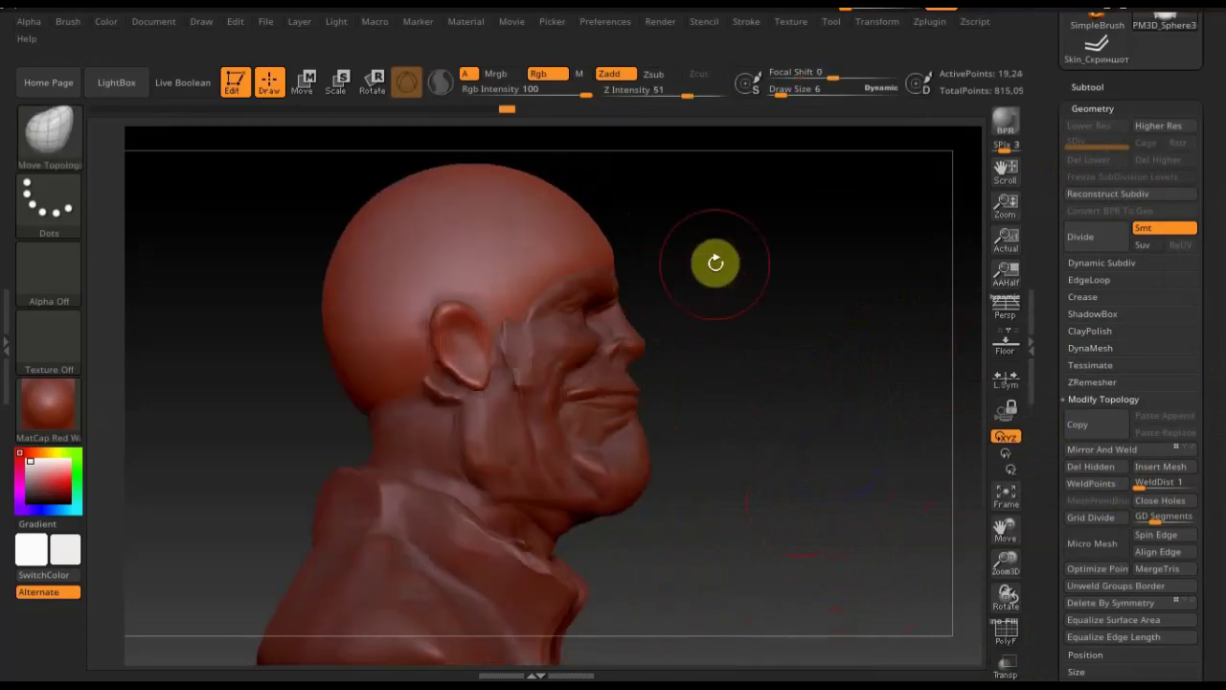
left_click_drag(778, 92, 787, 101)
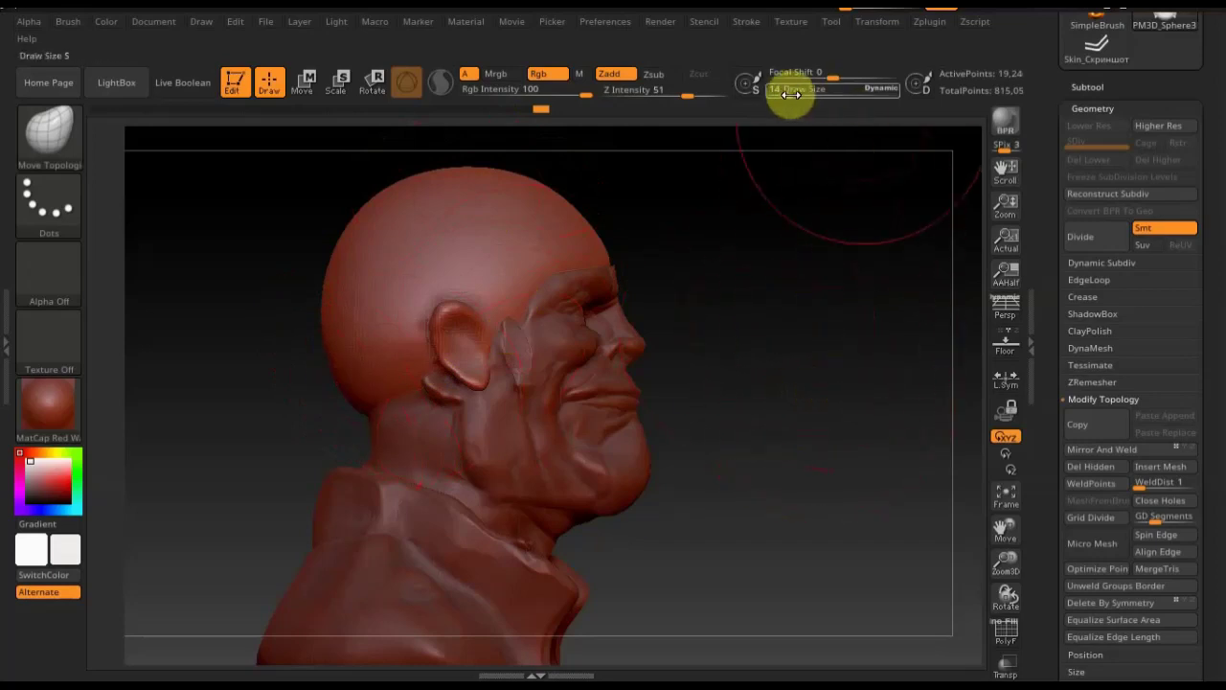
left_click_drag(787, 94, 774, 94)
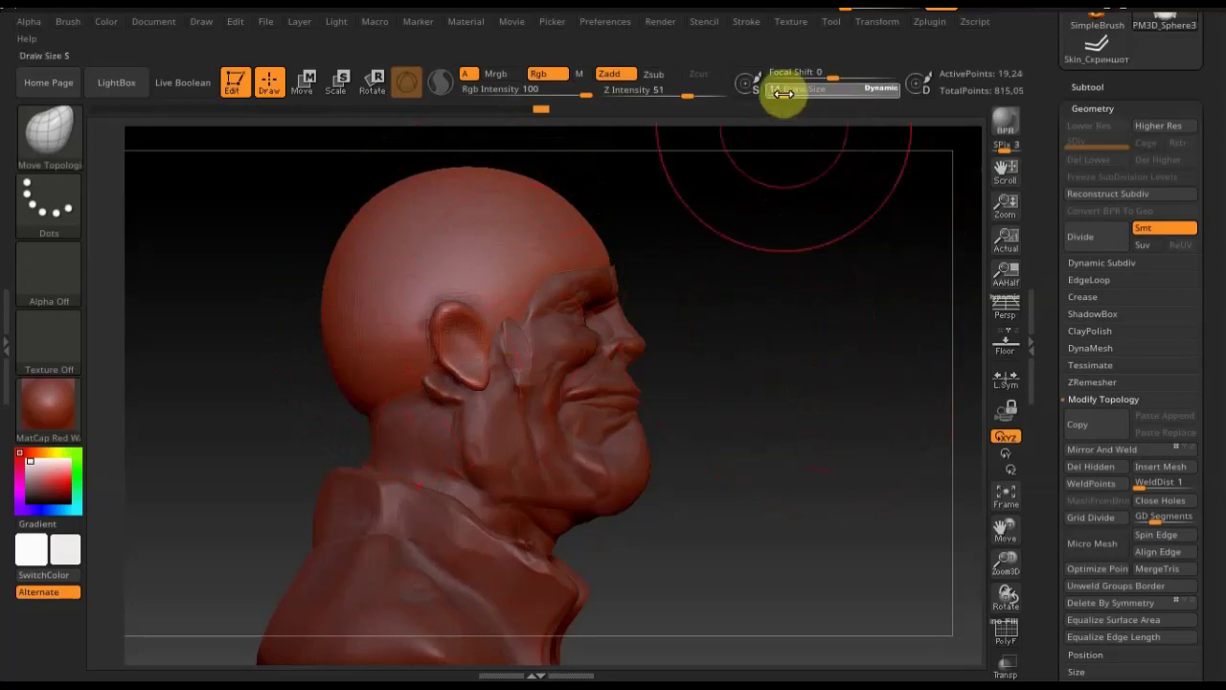
left_click(1090, 87)
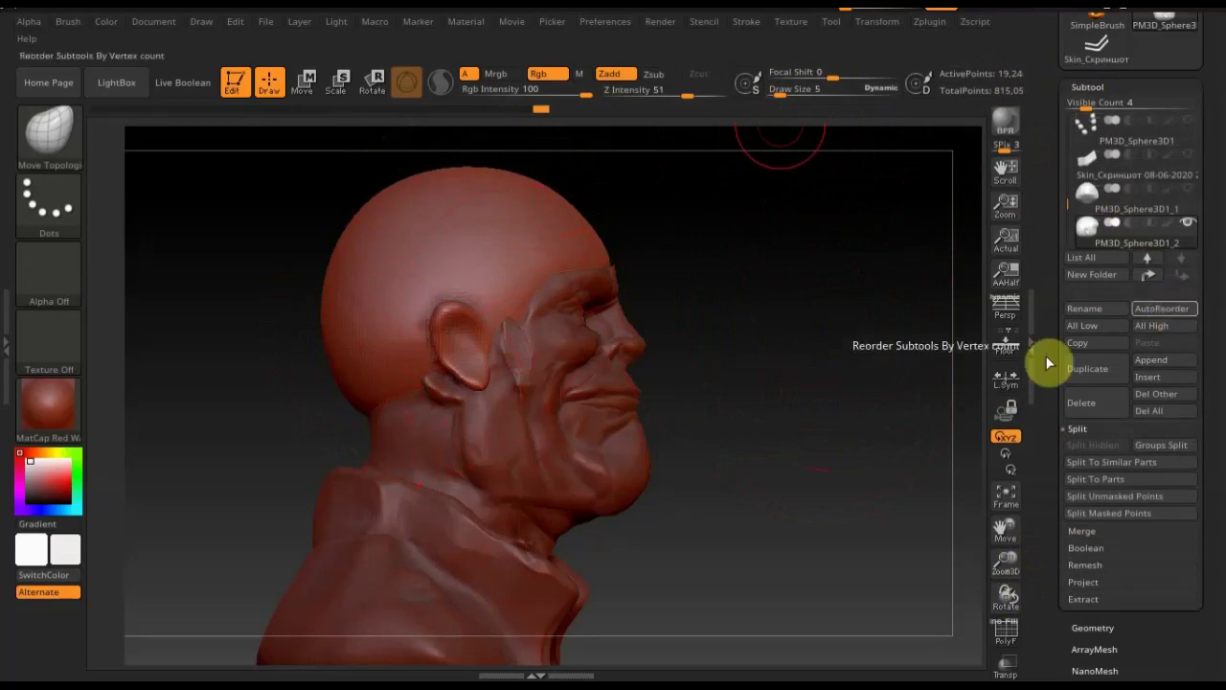
Select the 6666666 bust subtool, turn on PolyF, and rotate it to a front view
key("n")
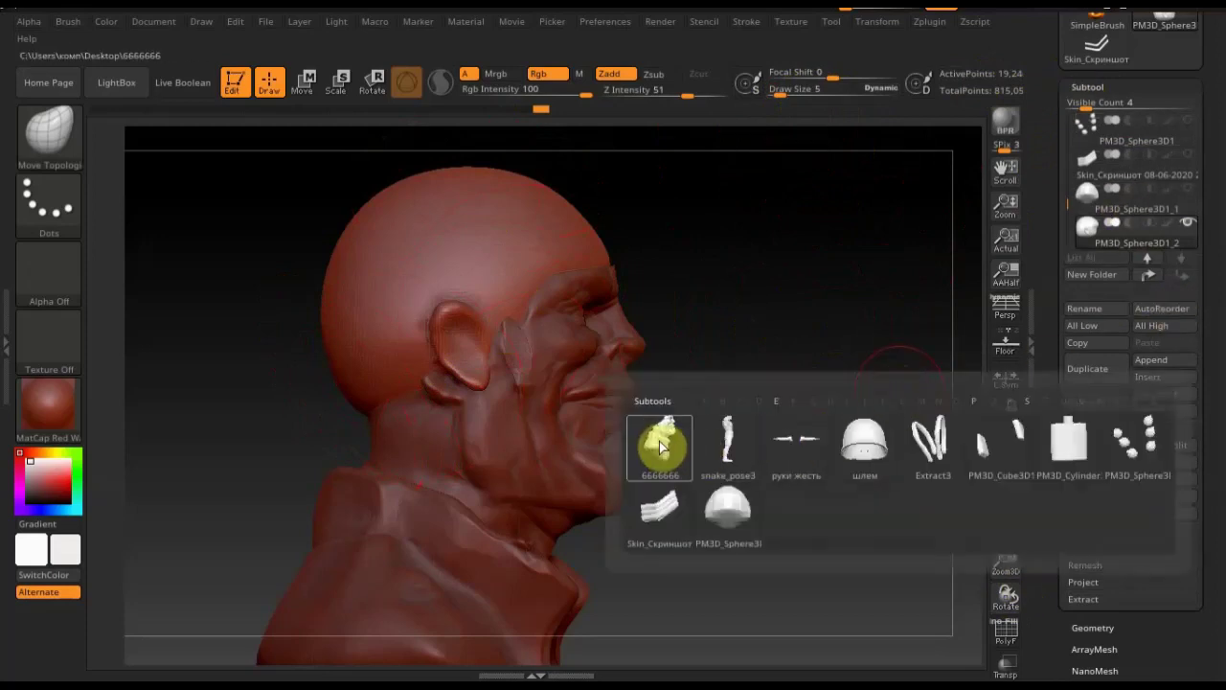
left_click(659, 441)
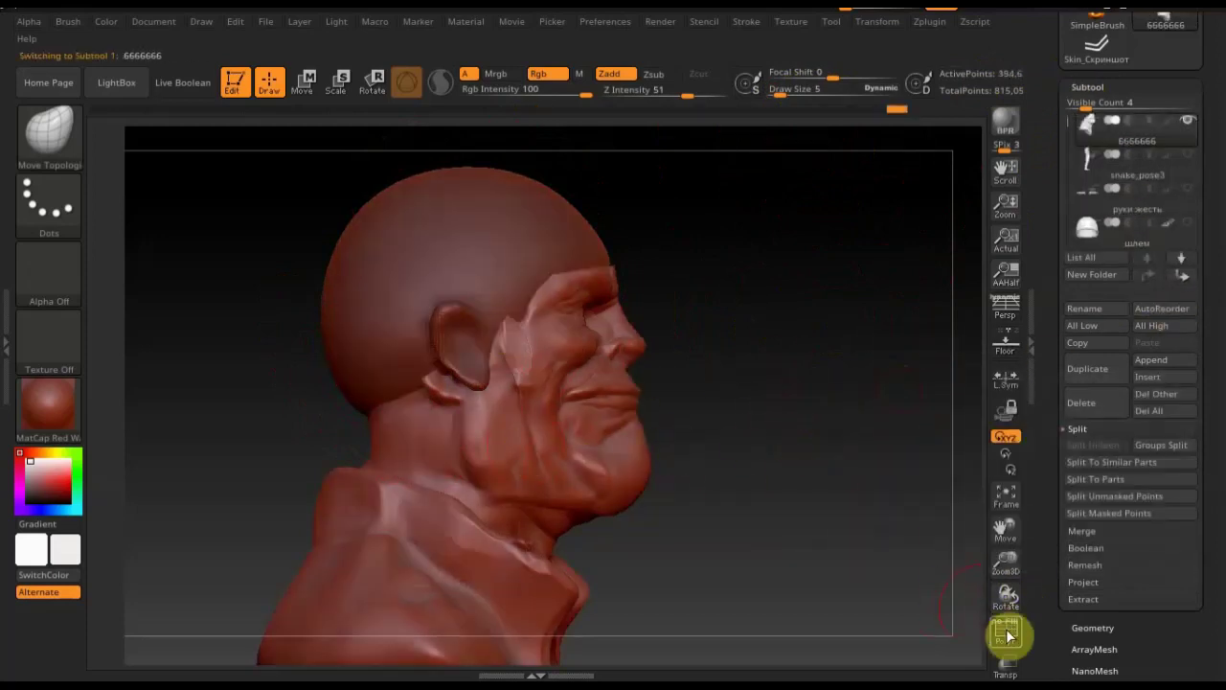
left_click(1004, 630)
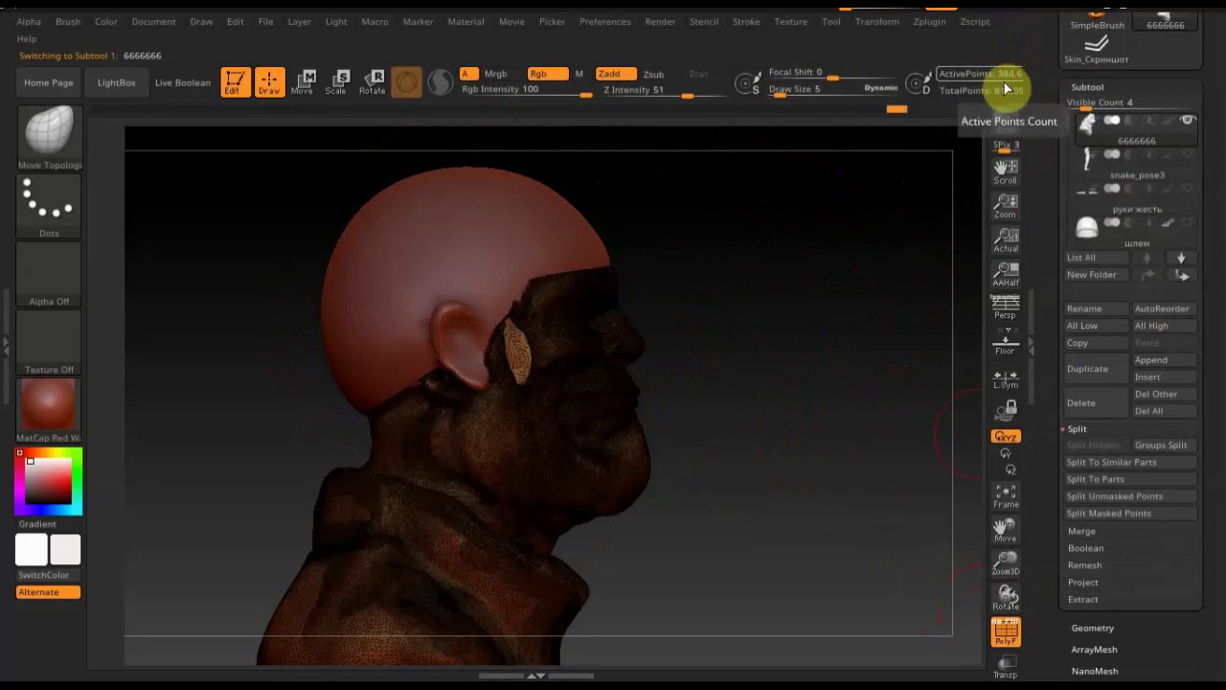
mouse_move(865, 296)
left_mouse_down()
mouse_move(772, 308)
mouse_move(876, 310)
mouse_move(846, 321)
mouse_move(844, 338)
left_mouse_up()
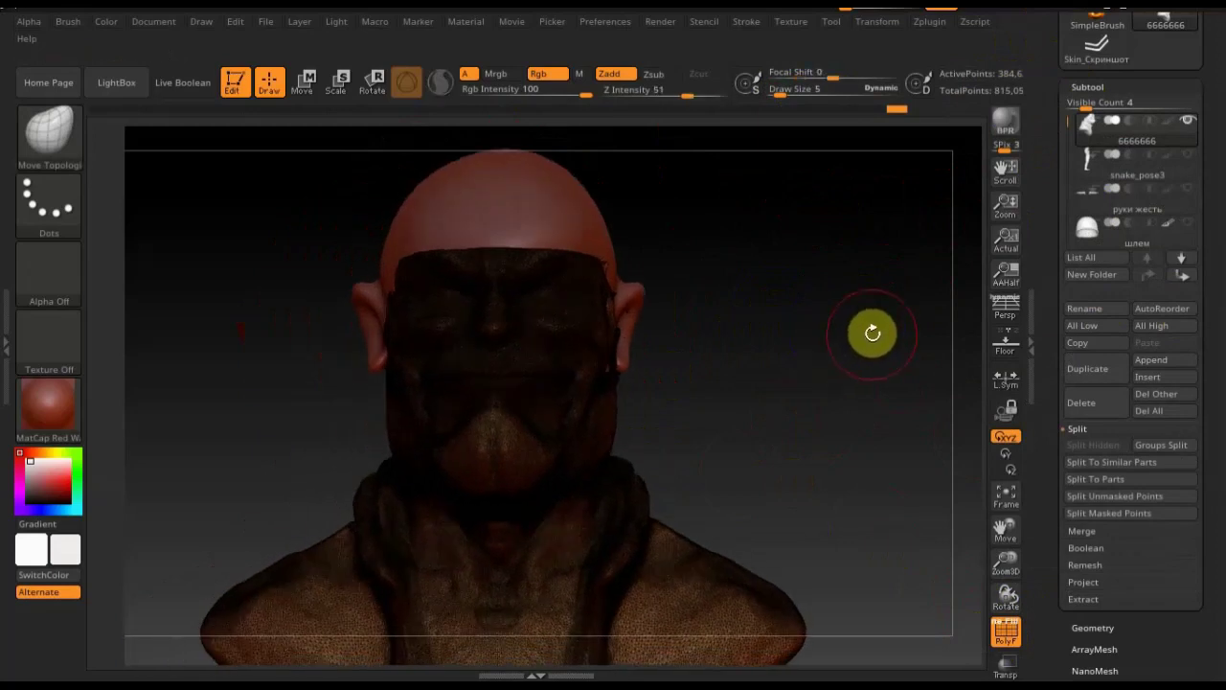
Show the Geometry > DynaMesh settings (resolution 1408, SubProjection 0.6), then the Subtool palette again
left_click(1098, 628)
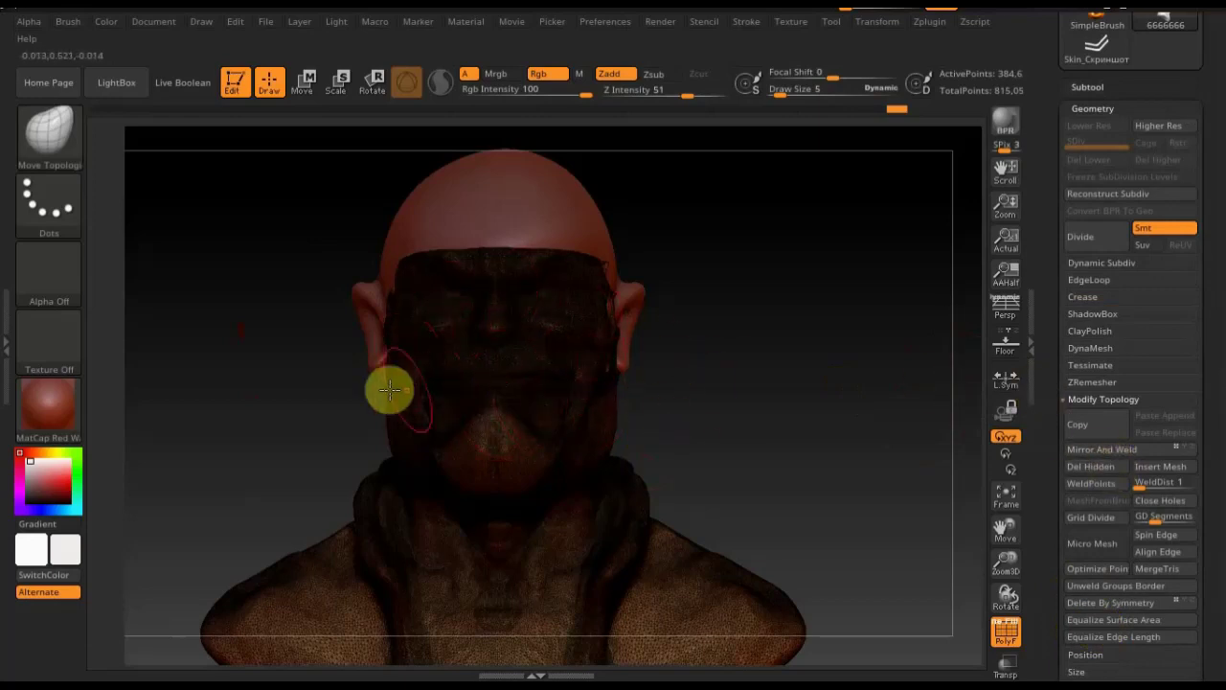
left_click(1091, 349)
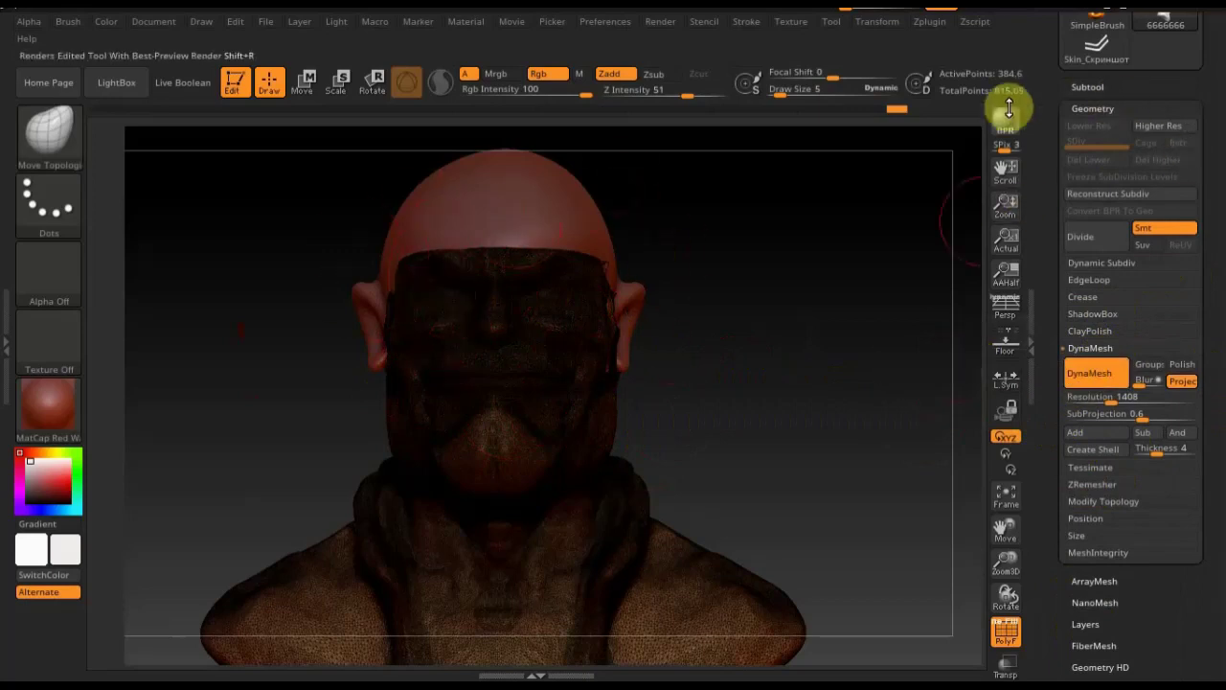
left_click(1113, 89)
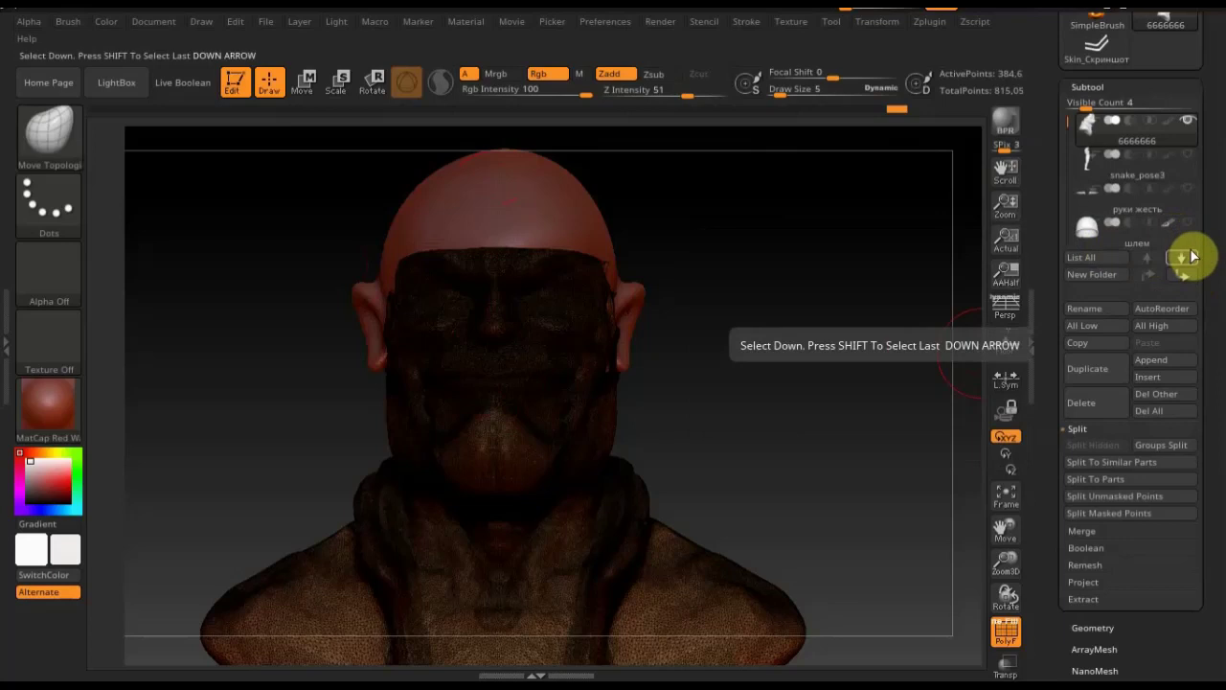
Move 6666666 below PM3D_Sphere3D1_2 and MergeDown the two into one subtool
left_click(1185, 279)
left_click(1185, 279)
left_click(1185, 279)
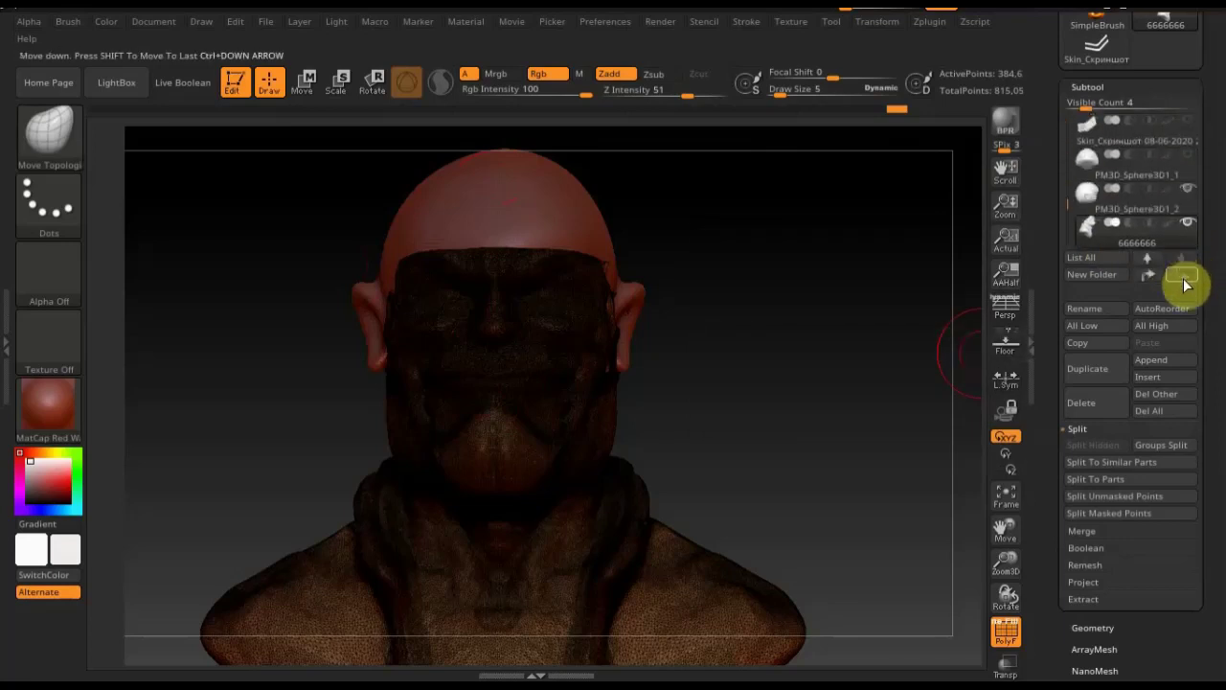
mouse_move(1102, 206)
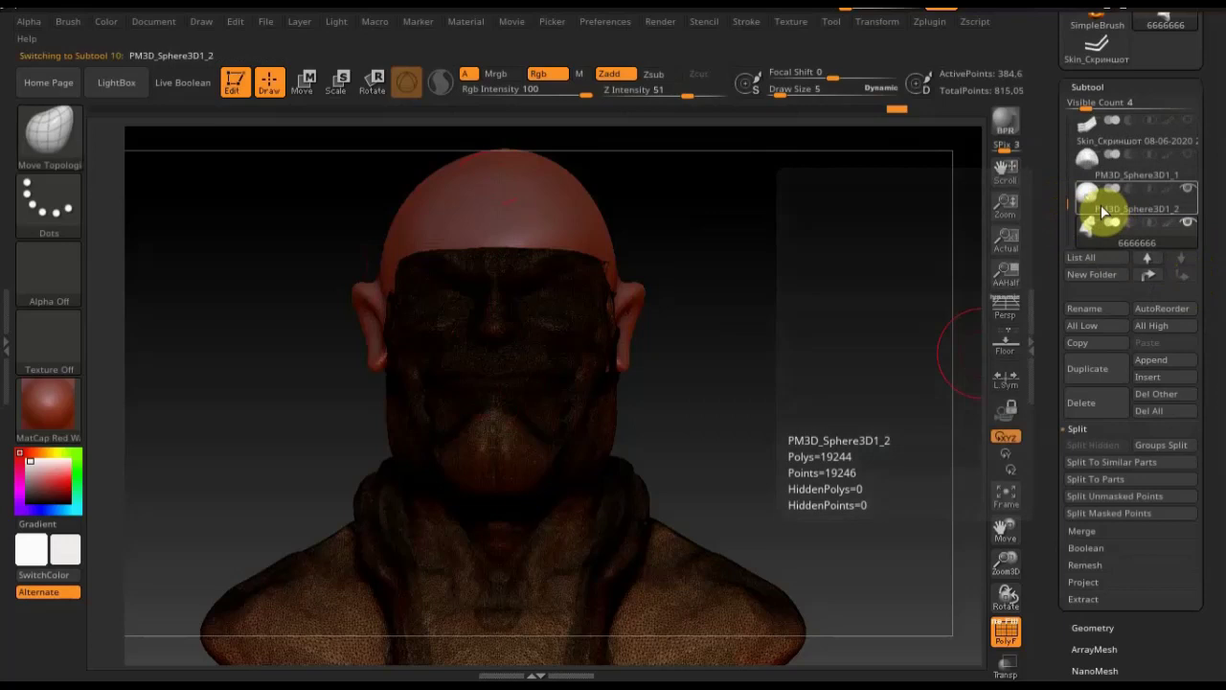
left_click(1104, 205)
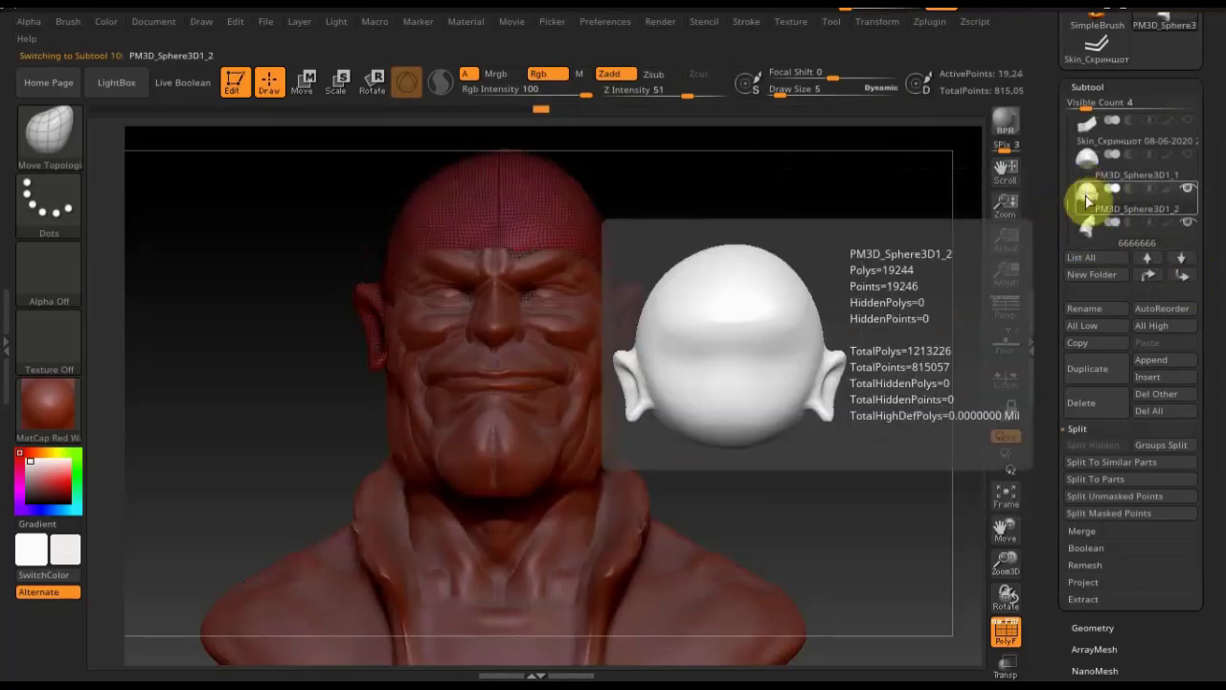
left_click(1084, 531)
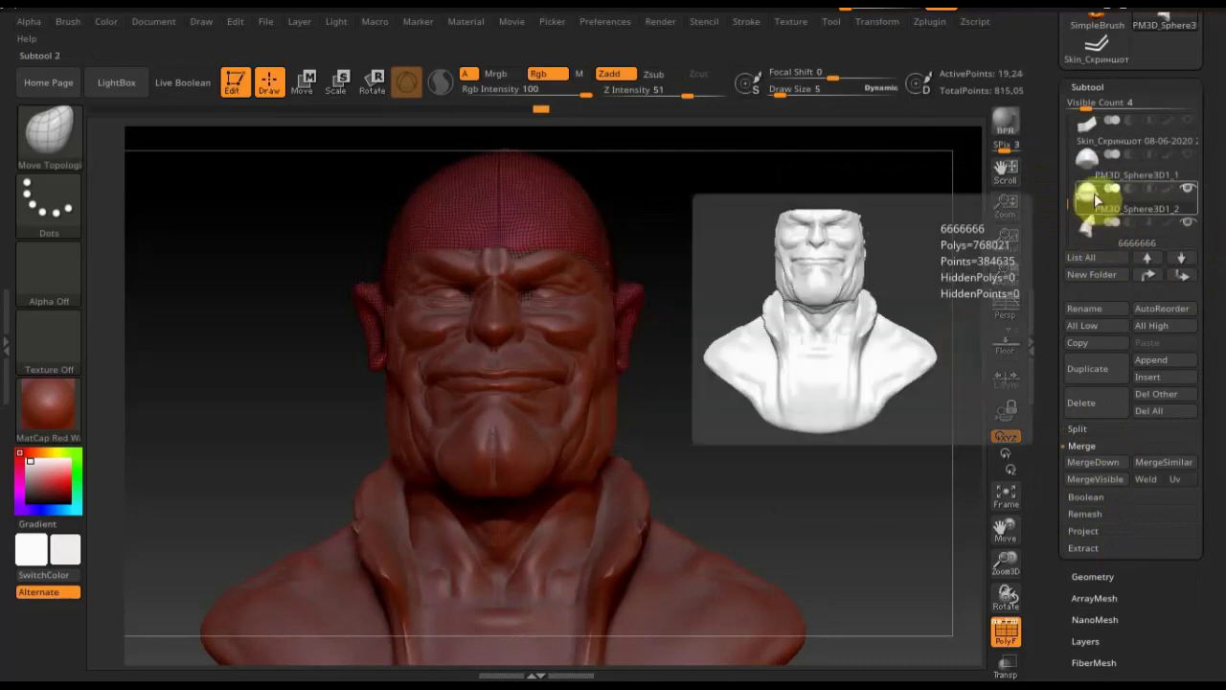
left_click(1093, 464)
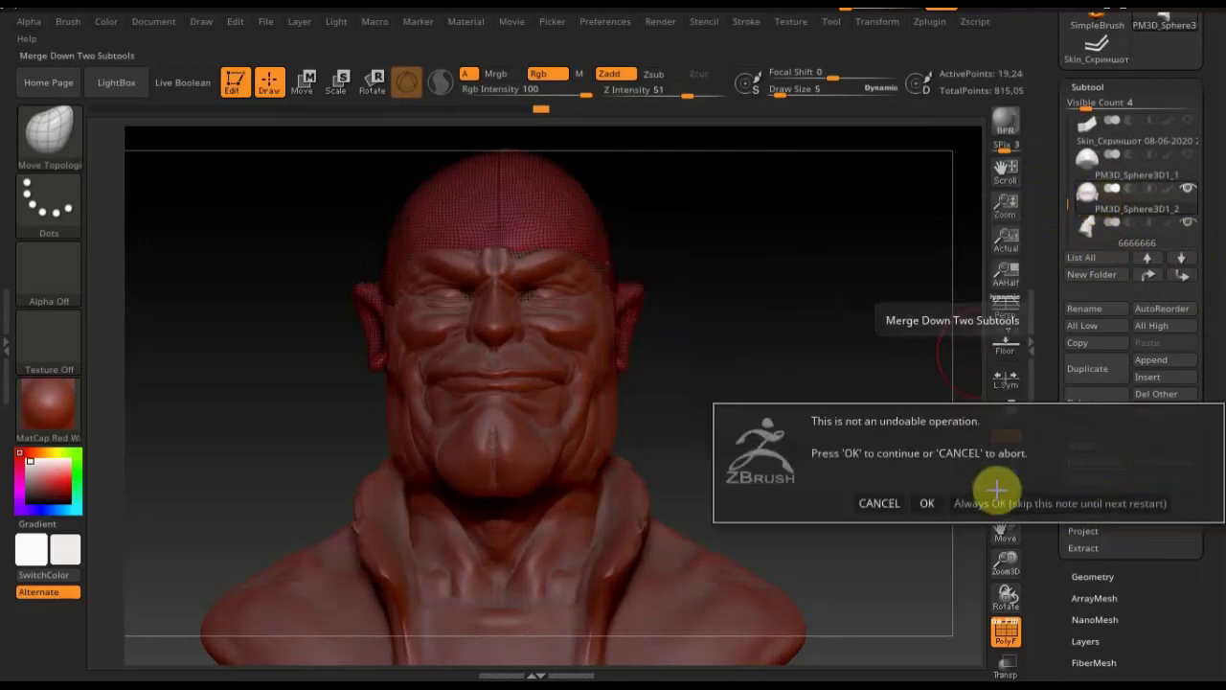
left_click(924, 503)
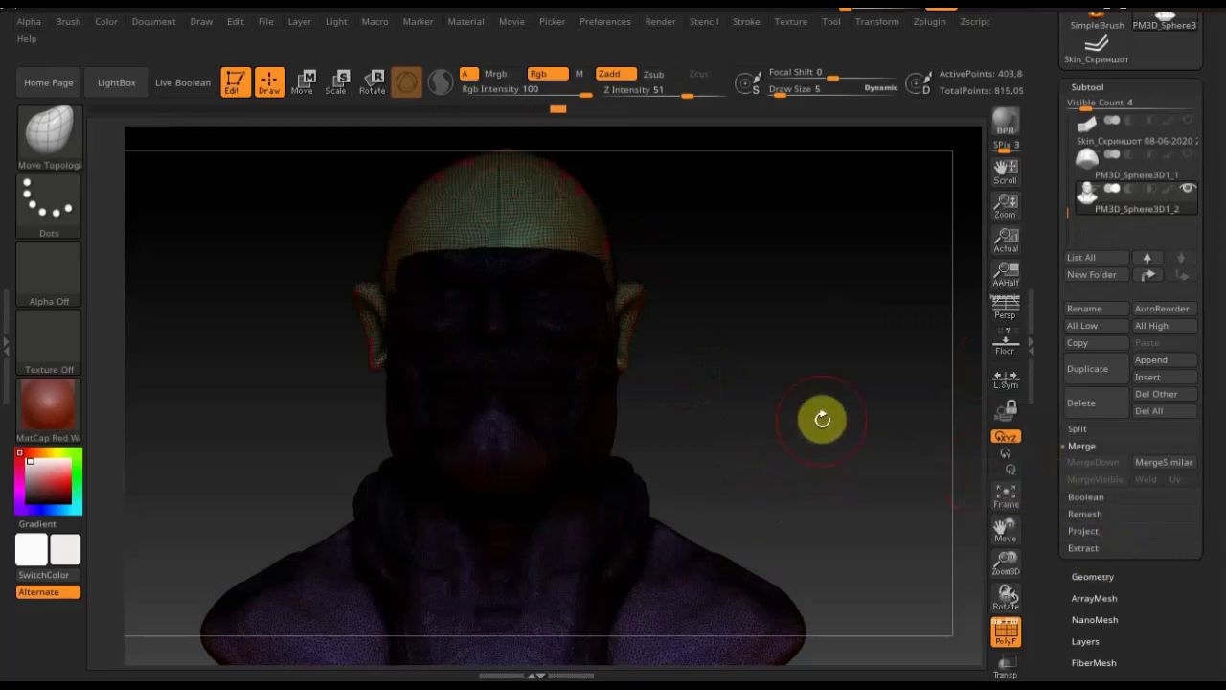
left_click(821, 419, "ctrl")
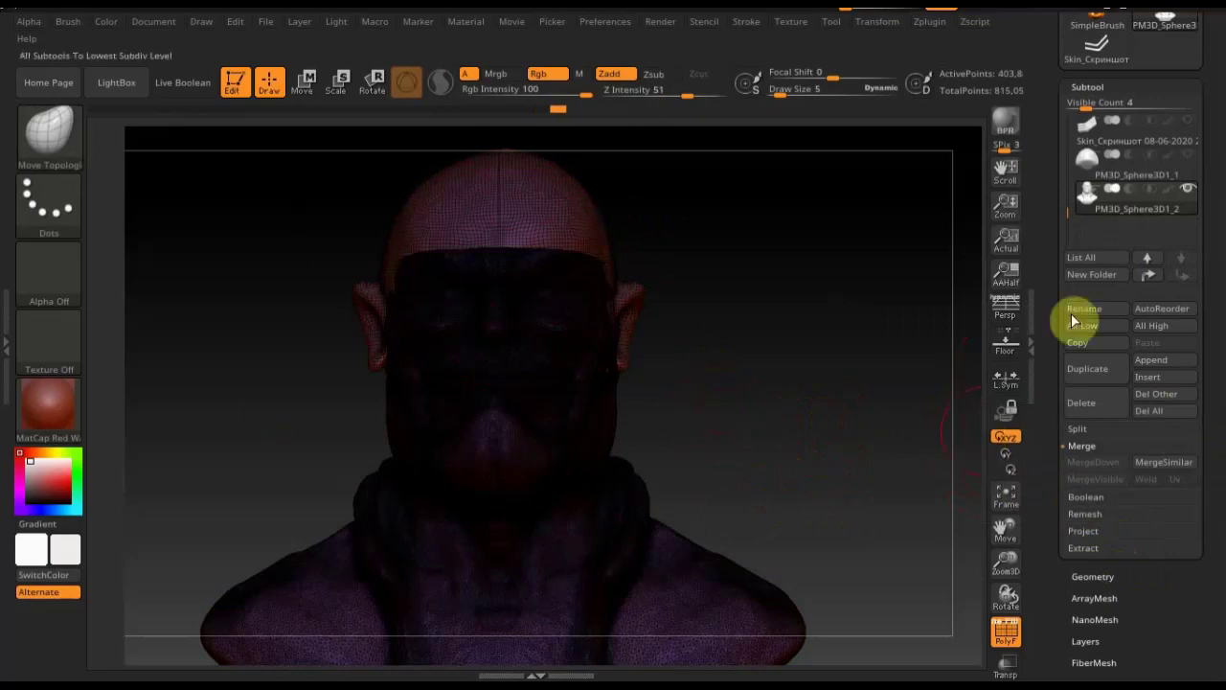
mouse_move(1088, 369)
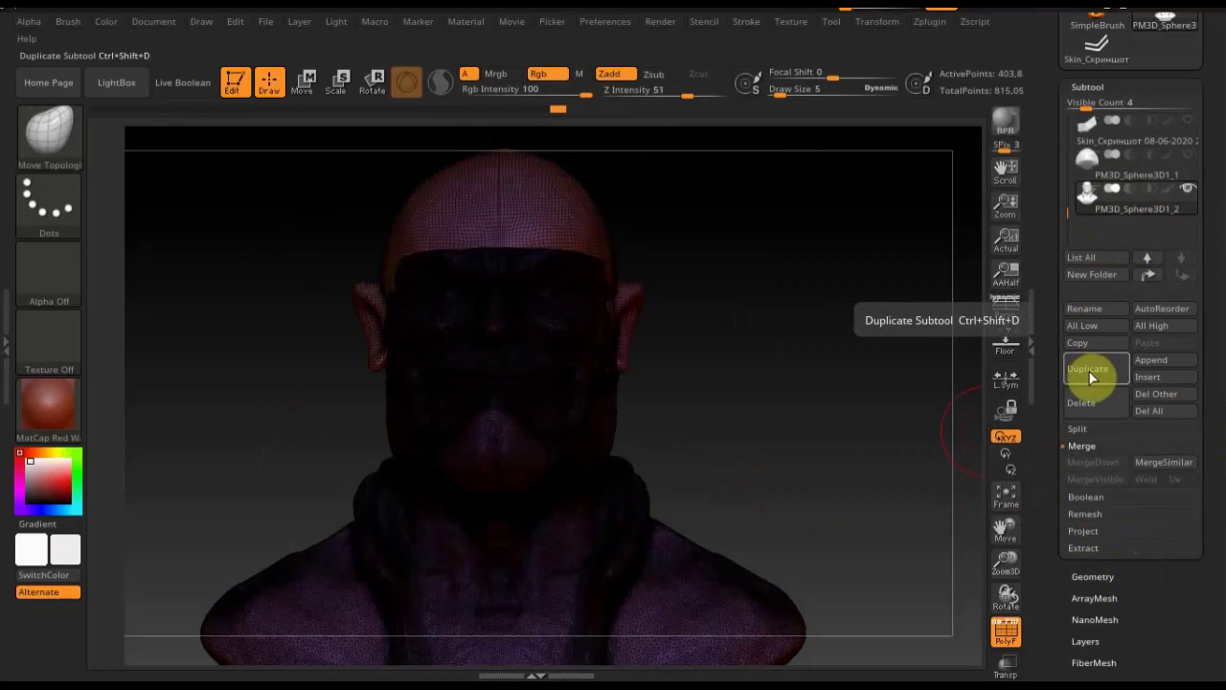
Duplicate the merged head as PM3D_Sphere3D1_3 and DynaMesh the original at resolution 1352
left_click(1088, 371)
left_click(1095, 207)
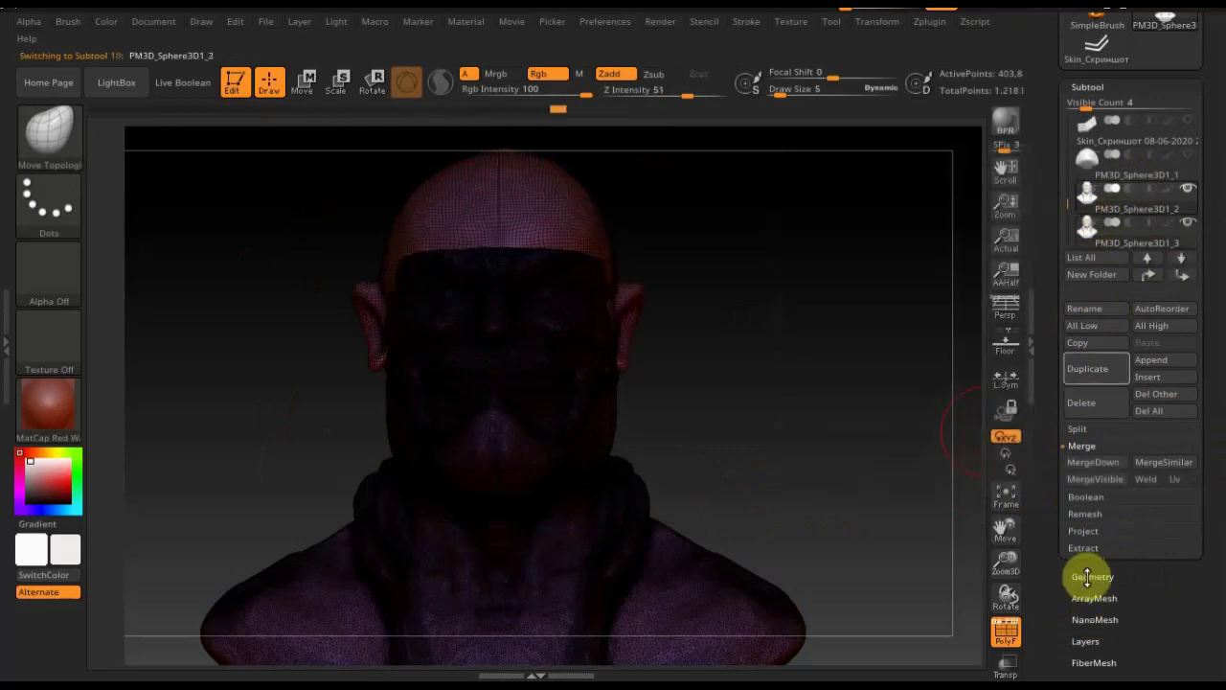
left_click(1092, 576)
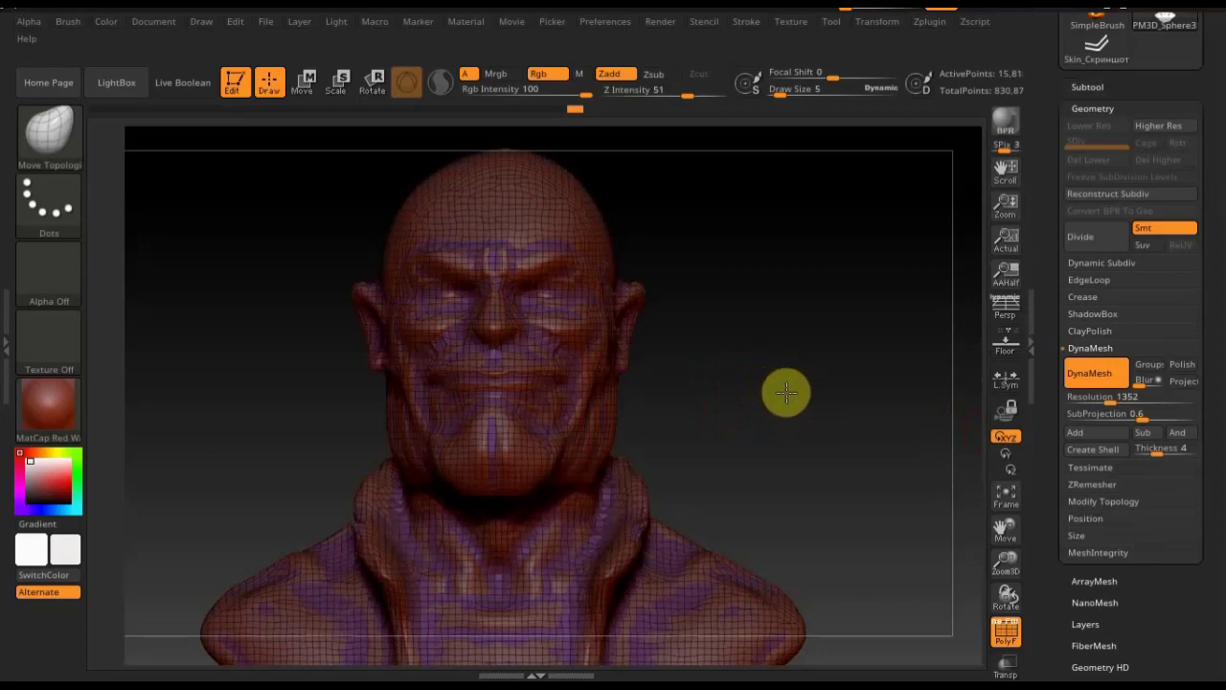
left_click_drag(776, 391, 813, 397)
left_click(1007, 631)
left_click_drag(952, 597, 834, 506)
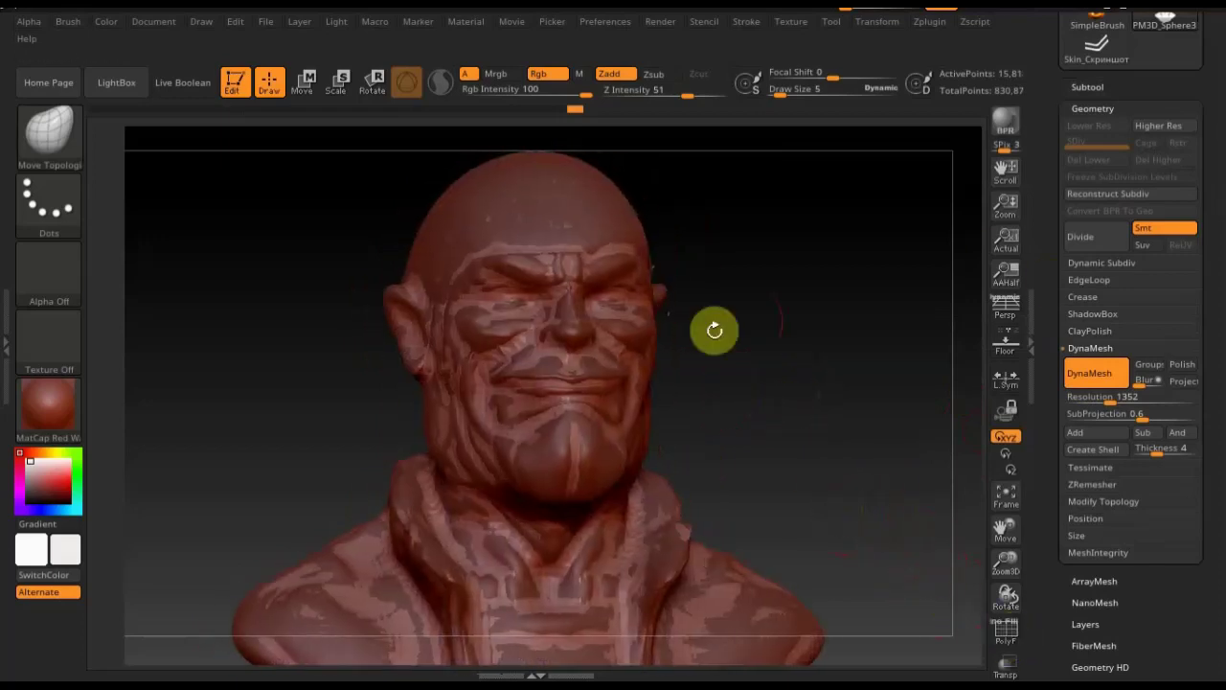
Hide the PM3D_Sphere3D1_3 copy to inspect the dynamesh, then show it again
left_click(1092, 85)
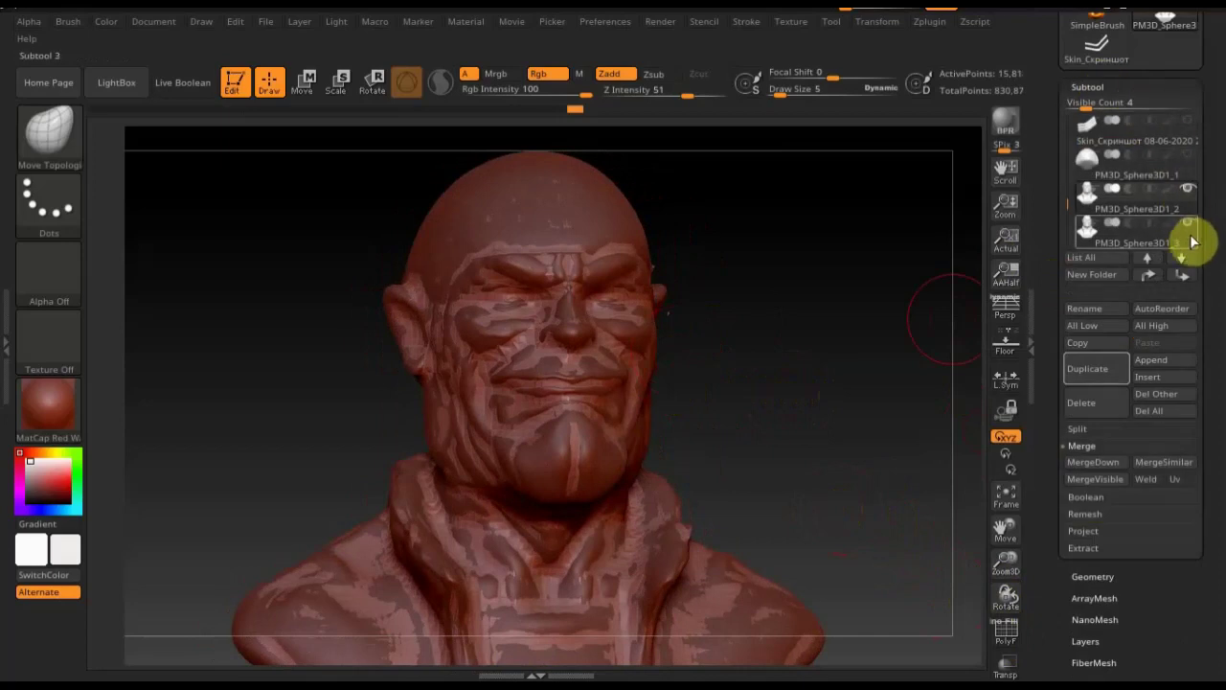
left_click(1188, 225)
left_click_drag(853, 358, 840, 364)
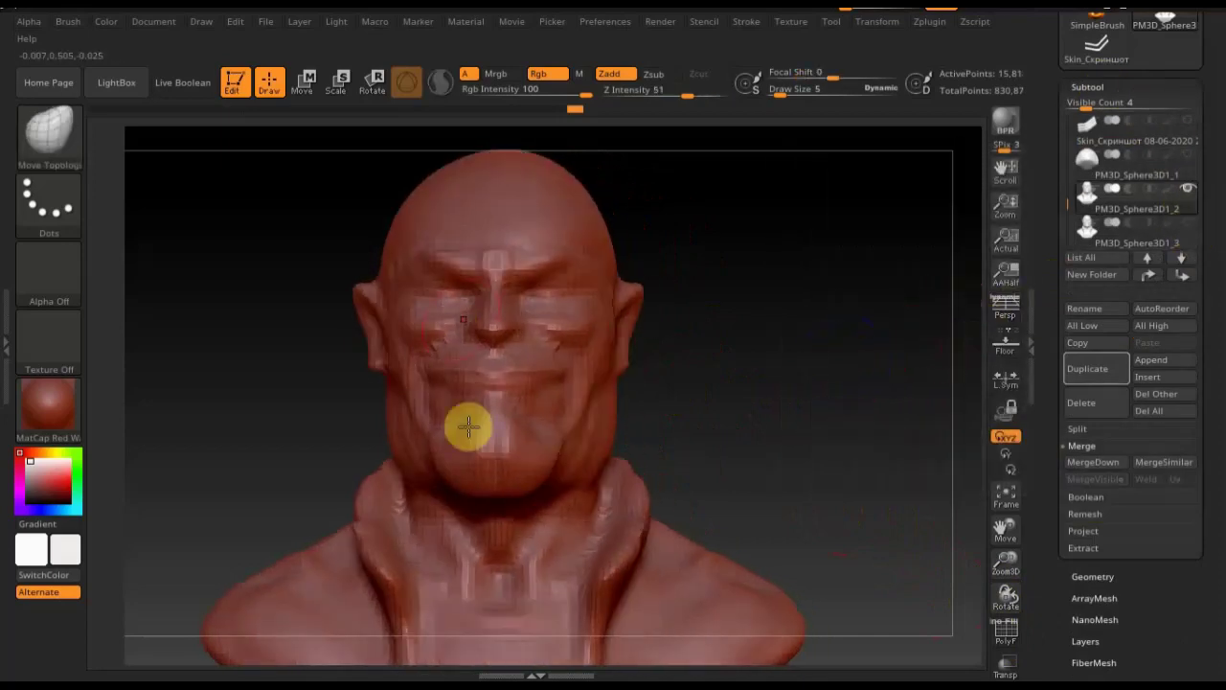
mouse_move(722, 360)
left_mouse_down()
mouse_move(762, 367)
mouse_move(761, 380)
left_mouse_up()
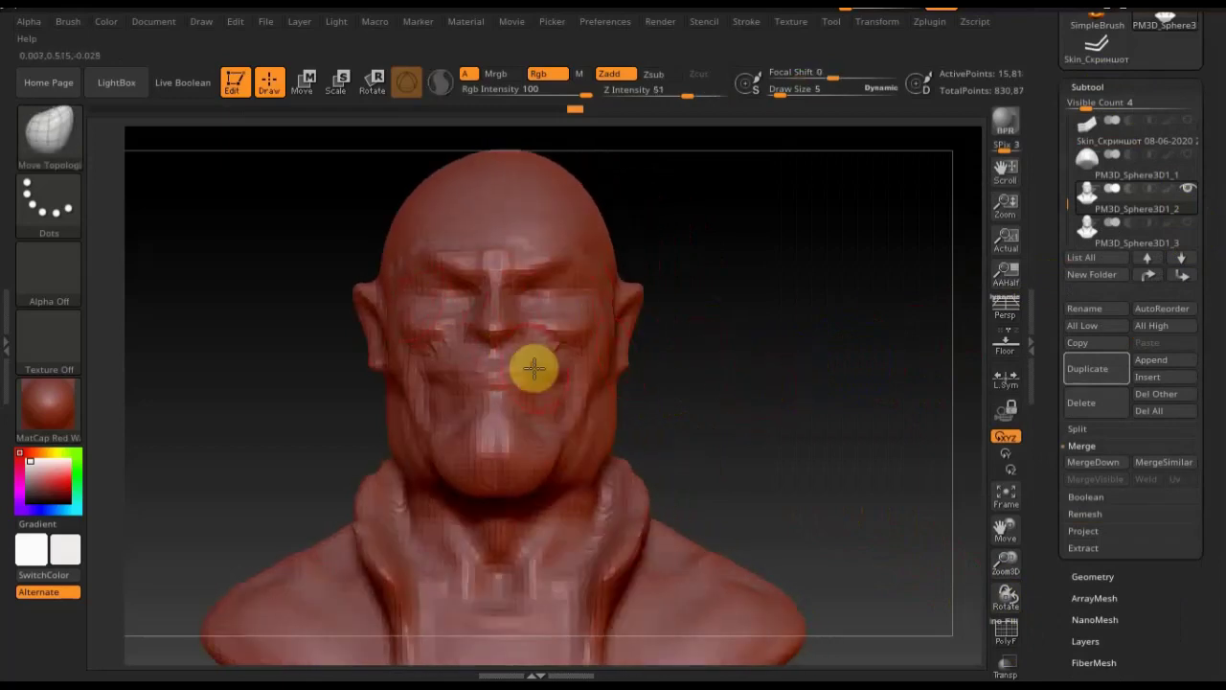
left_click(1187, 222)
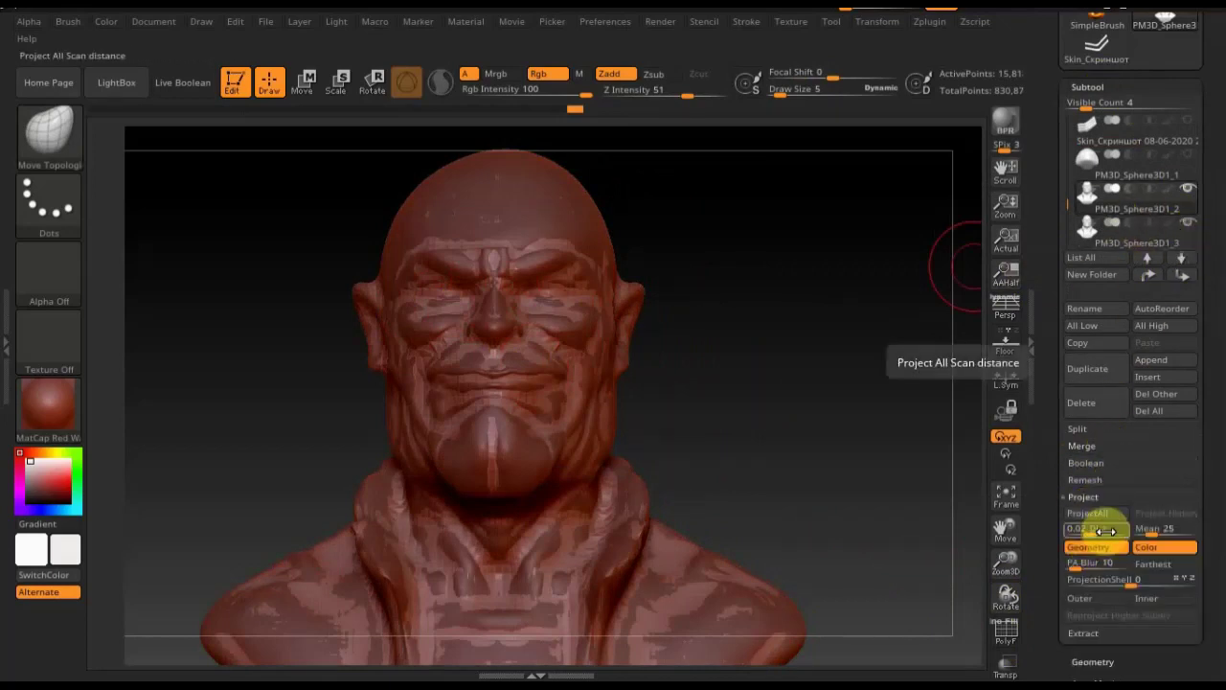
Run ProjectAll to transfer PM3D_Sphere3D1_3's details onto the dynameshed bust
left_click(1093, 514)
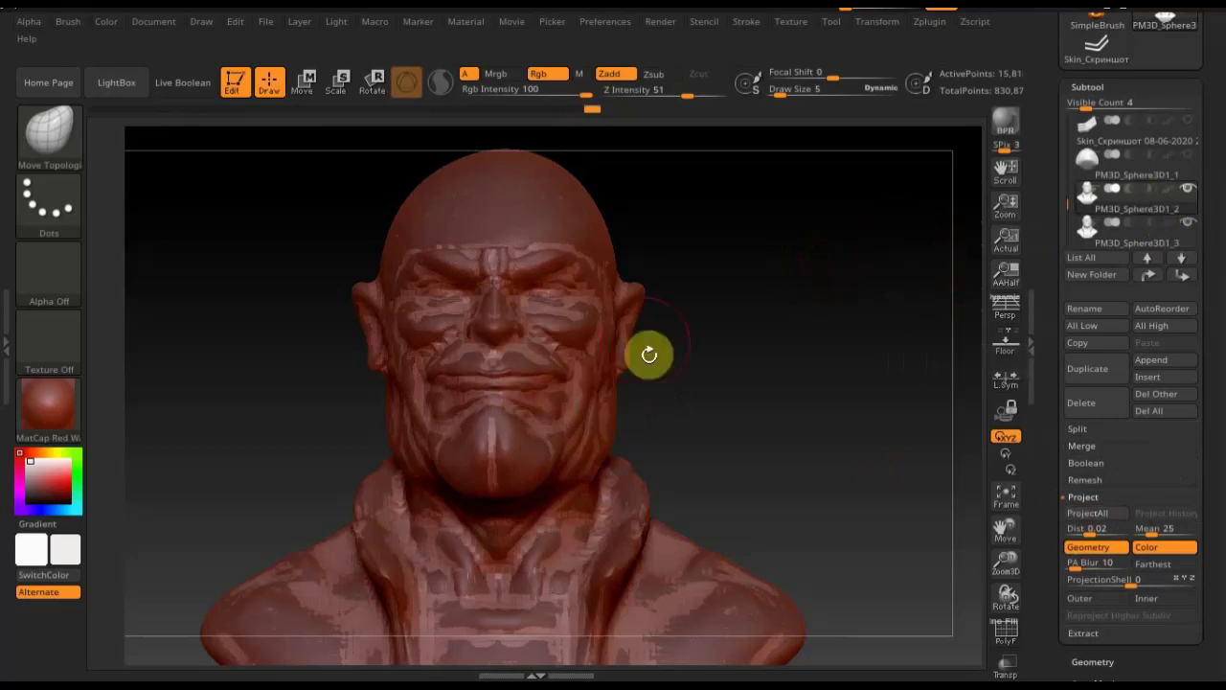
left_click(1010, 635)
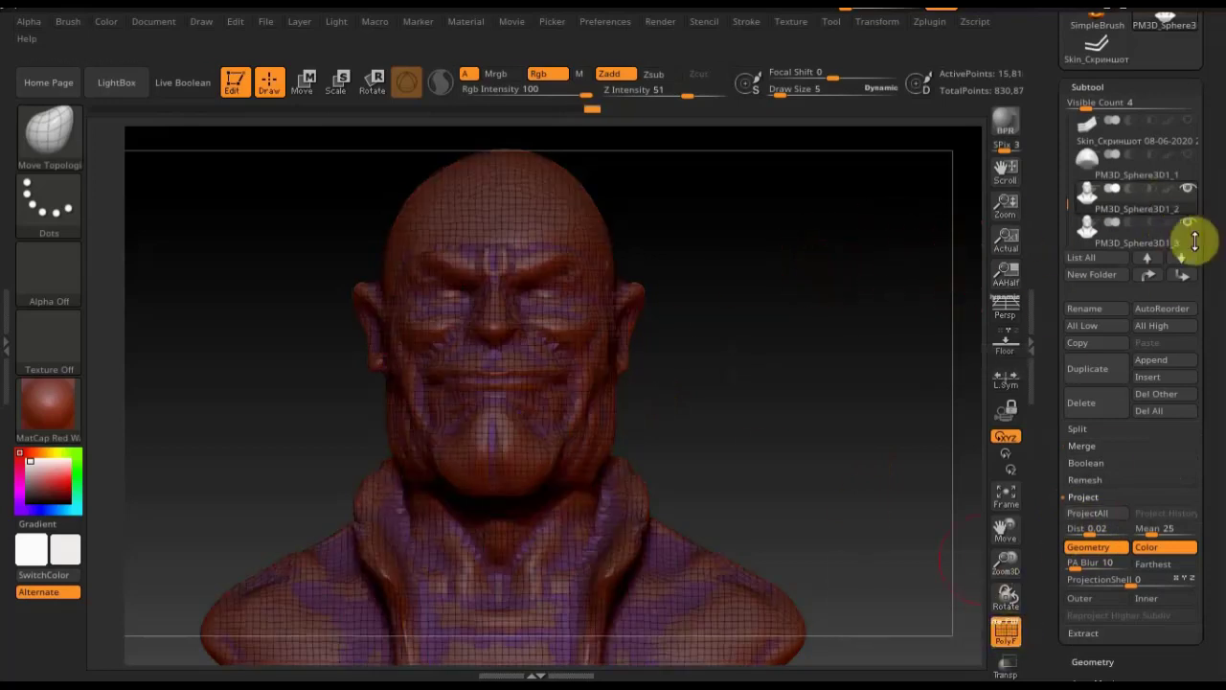
left_click(1006, 637)
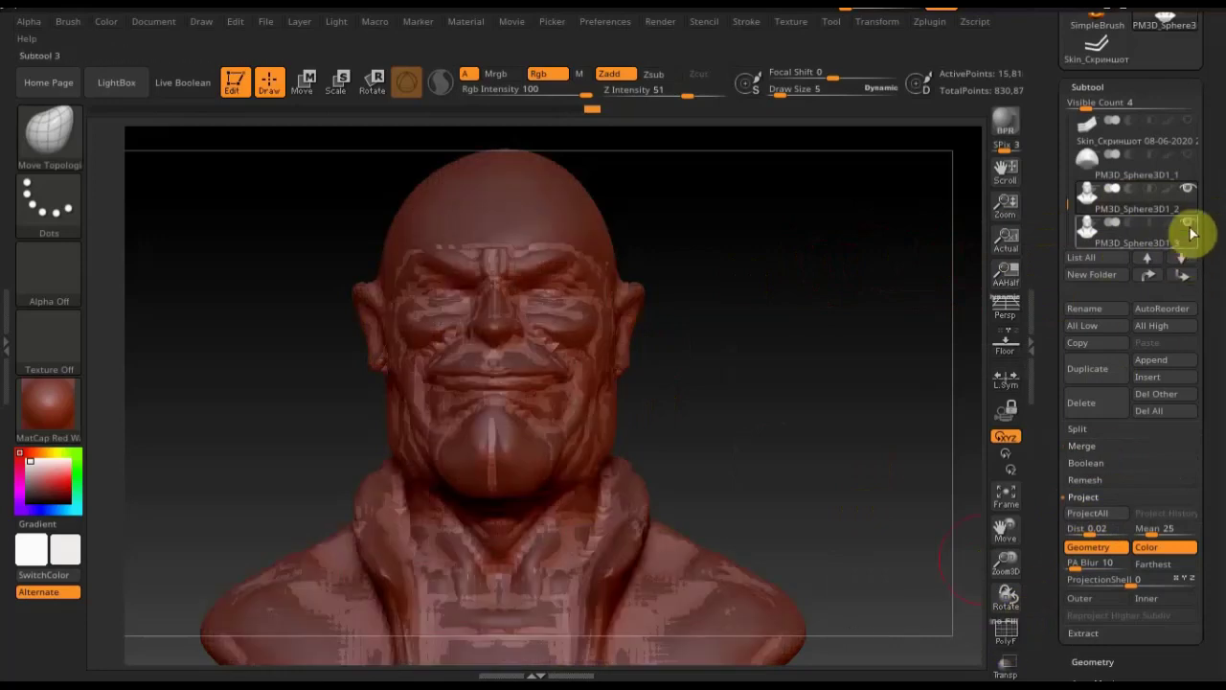
Hide the copy to inspect the blocky dynamesh, then show it and run ProjectAll again
left_click(1187, 222)
mouse_move(760, 392)
left_mouse_down()
mouse_move(782, 394)
mouse_move(764, 396)
mouse_move(780, 405)
left_mouse_up()
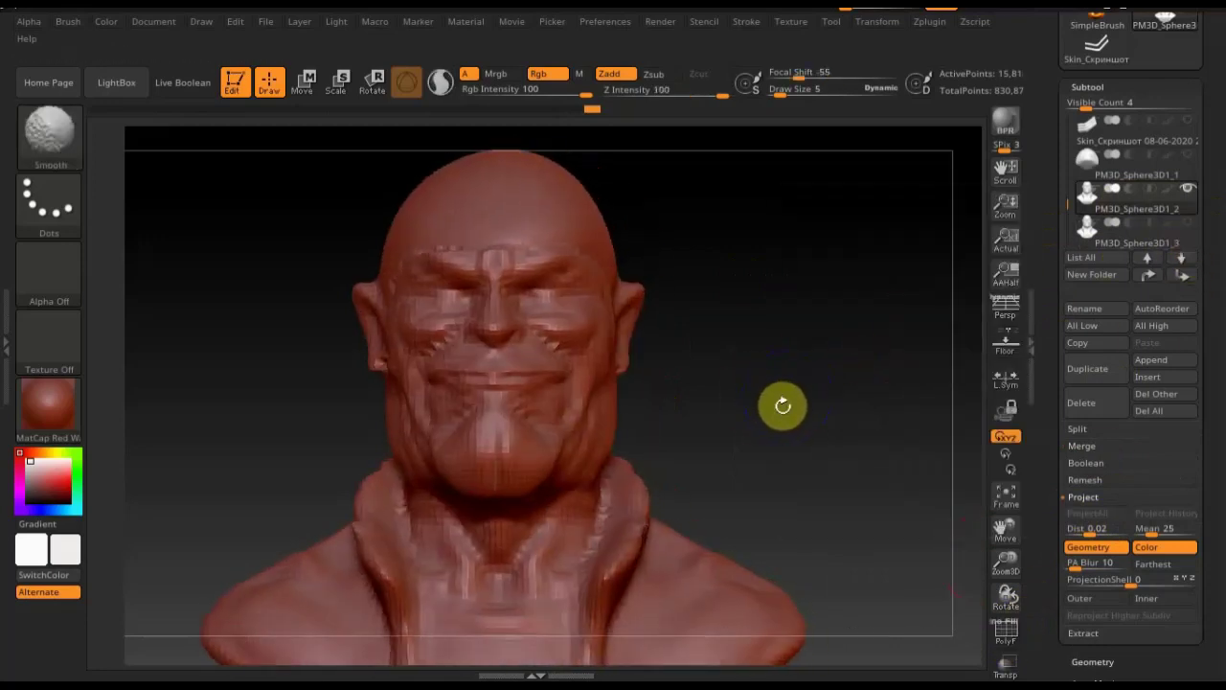
key("ctrl")
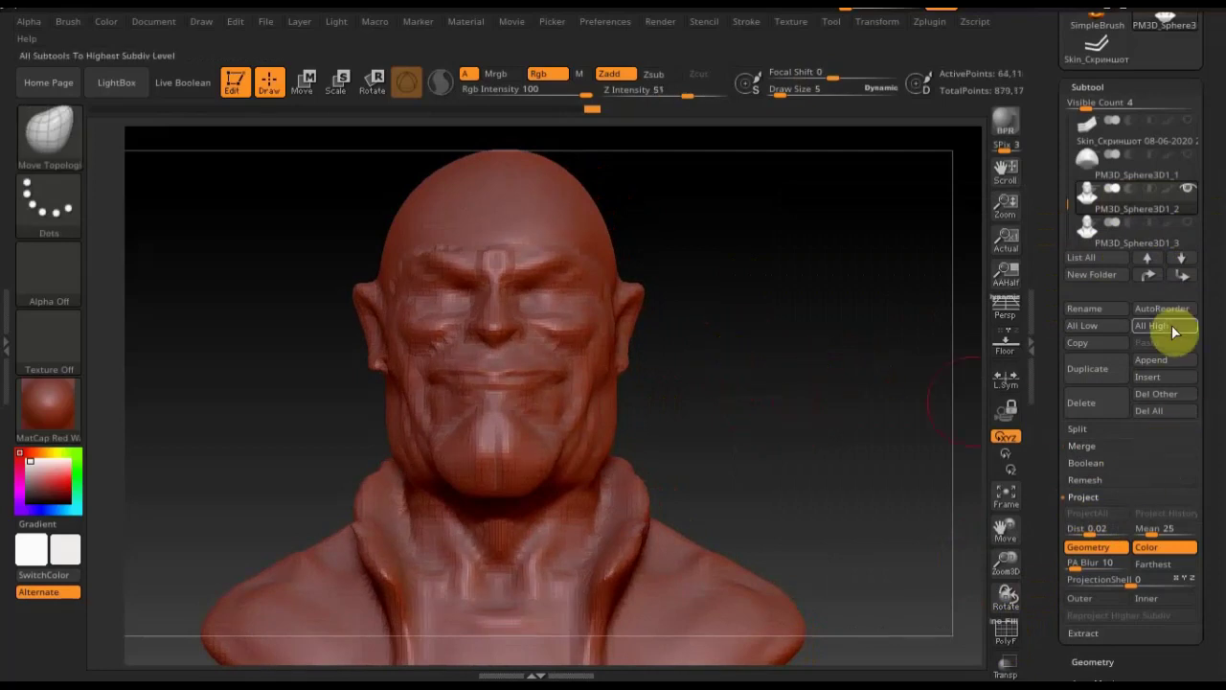
left_click(1188, 230)
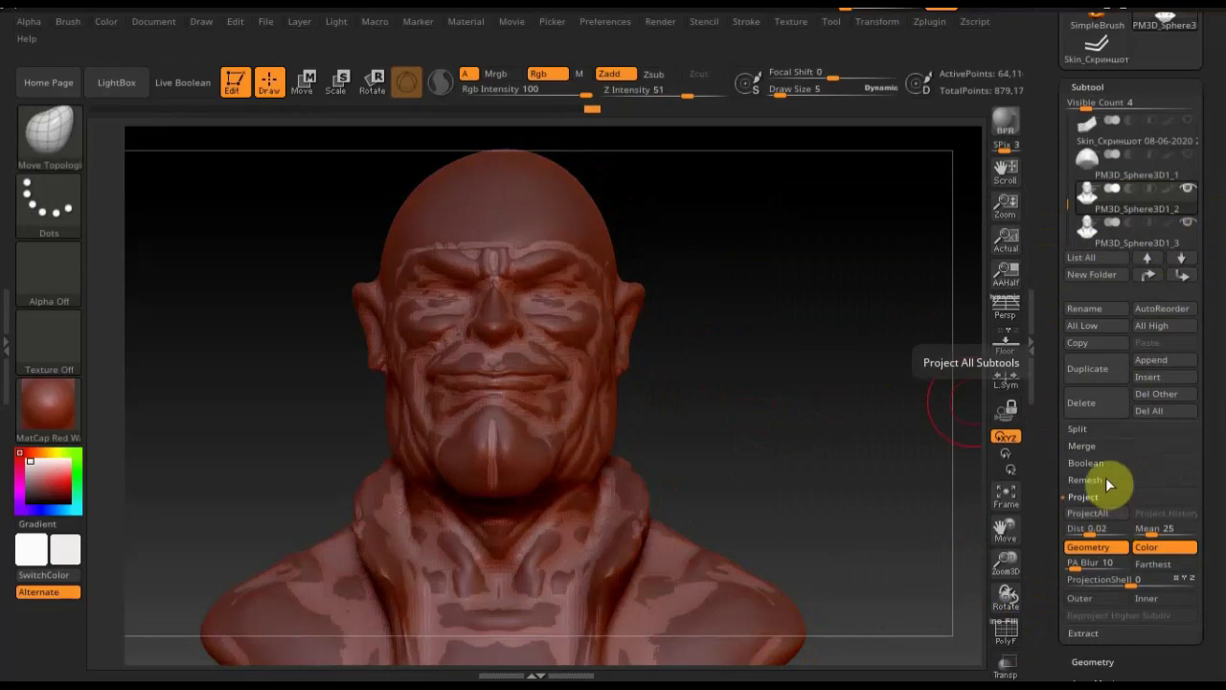
left_click(1087, 513)
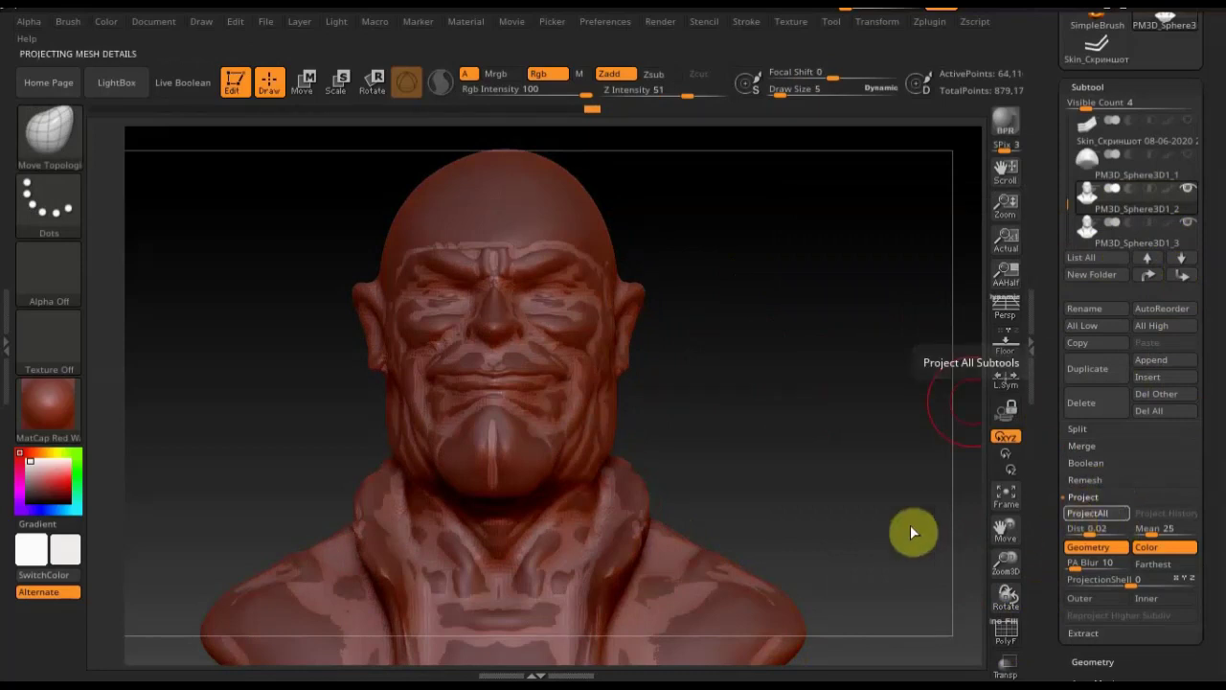
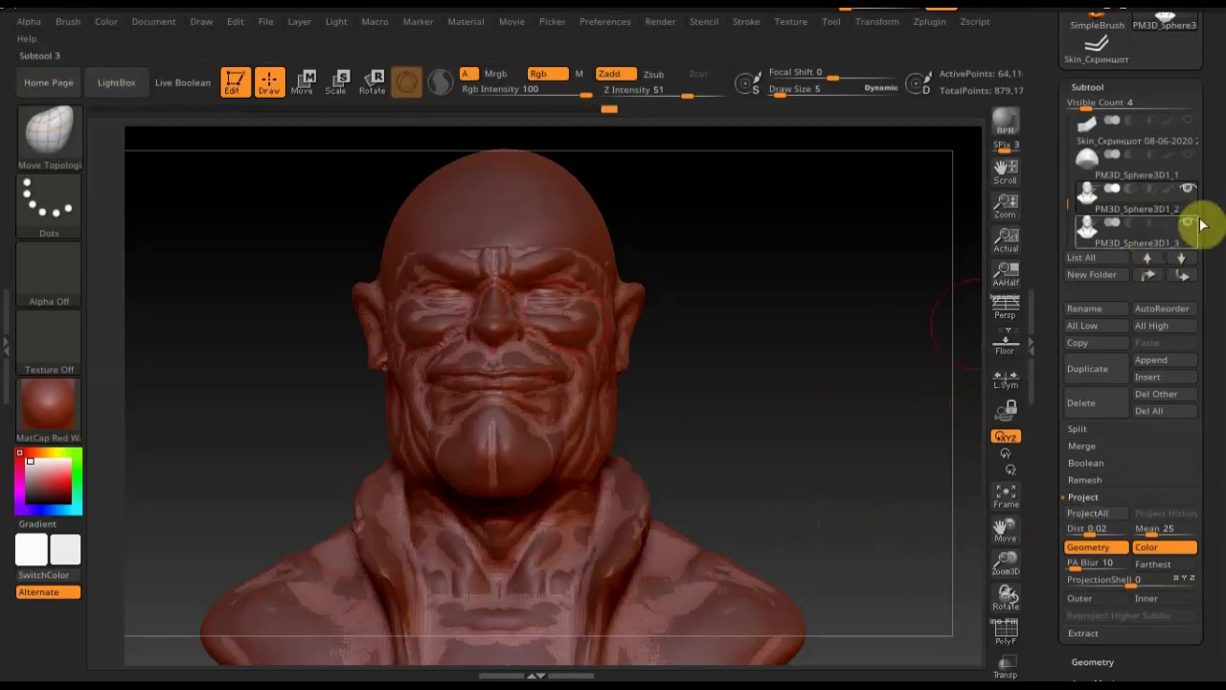
Turn the bust to a three-quarter view and zoom in on the face with the wireframe on
mouse_move(717, 410)
left_mouse_down()
mouse_move(788, 411)
mouse_move(584, 315)
left_mouse_up()
left_click(1006, 632)
left_click(1006, 632)
key("shift+f")
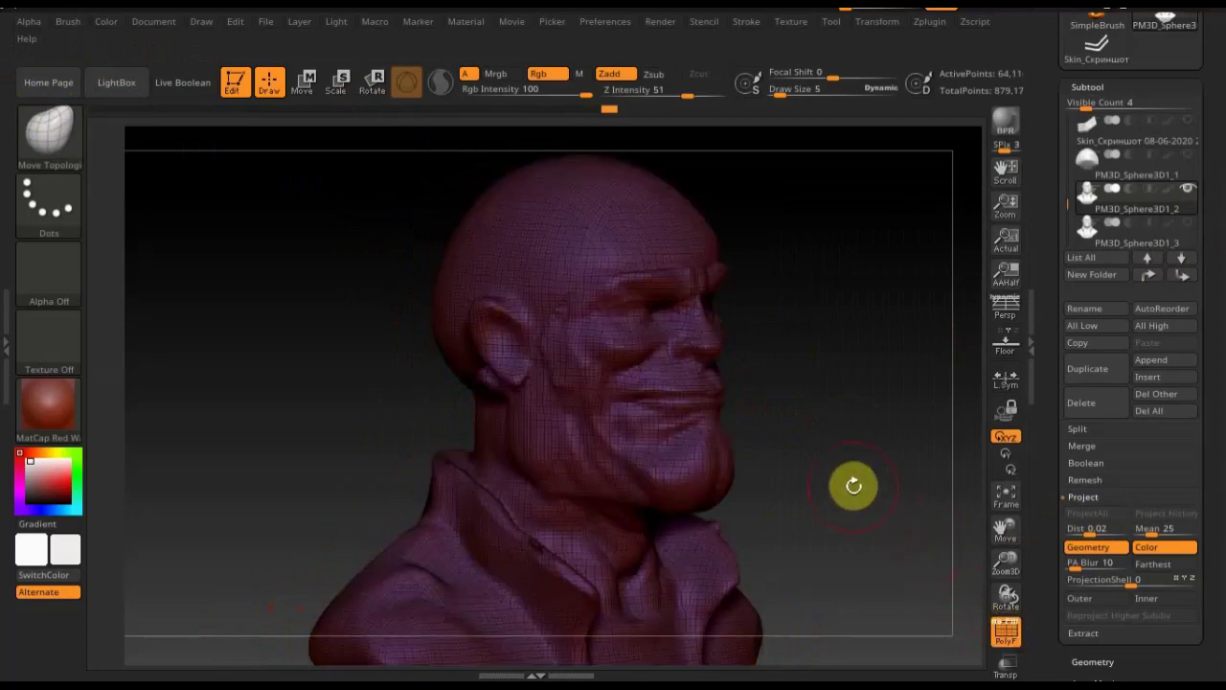
left_click_drag(851, 463, 875, 580, "alt")
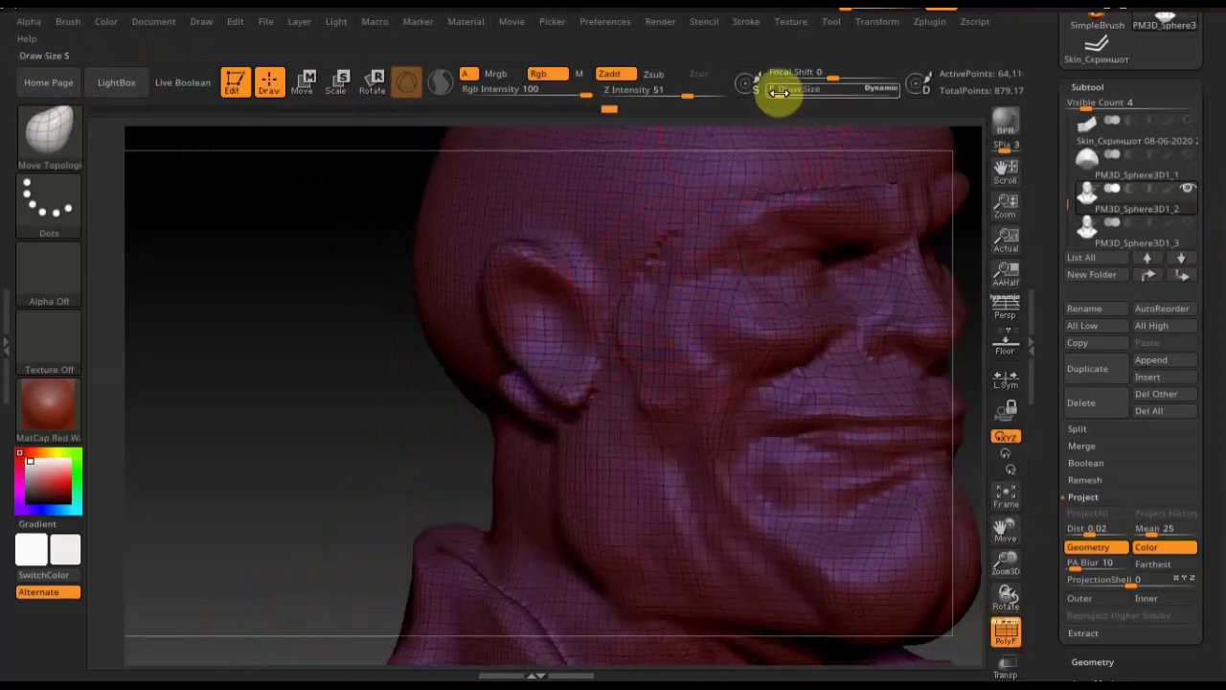
Shift-smooth the bumpy forehead, temple and cheek while turning the head toward the front
key("shift")
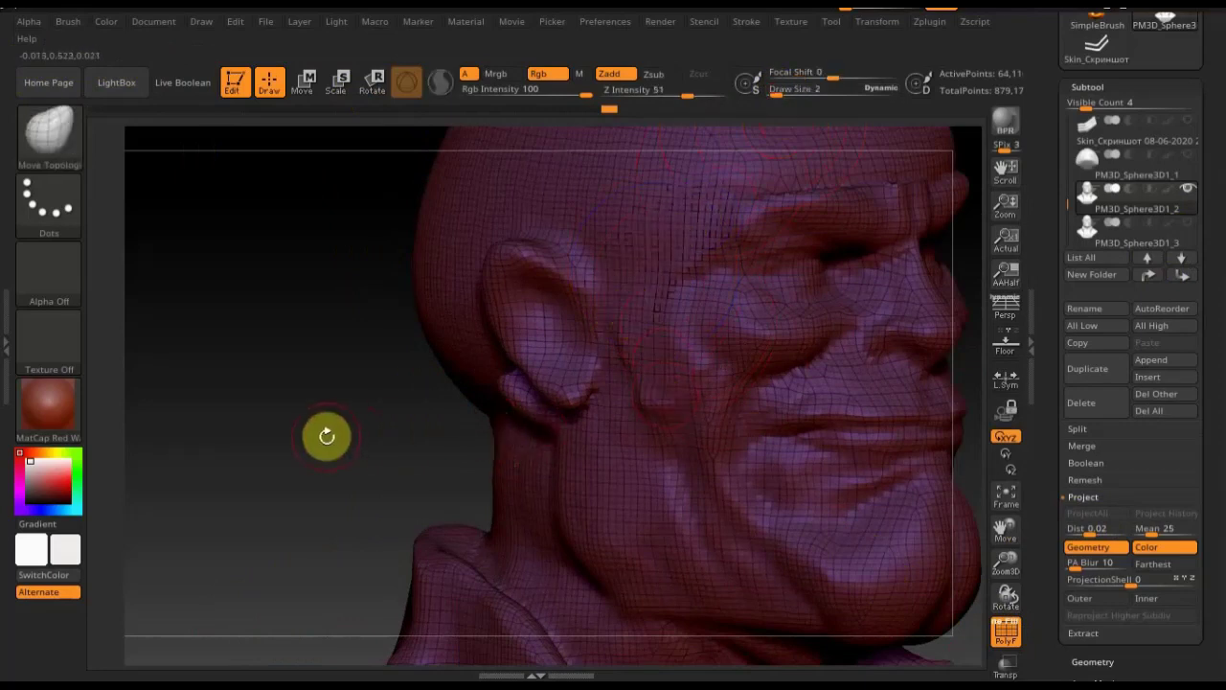
left_click(1006, 632)
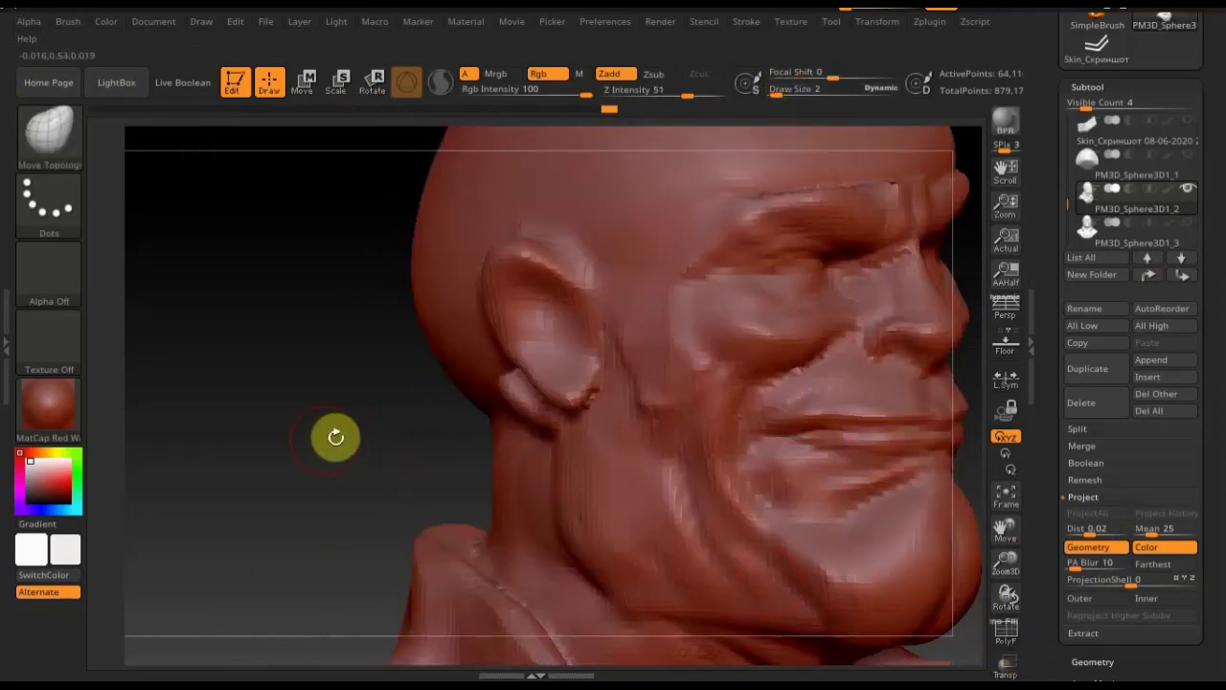
mouse_move(288, 350)
left_mouse_down()
mouse_move(911, 432)
mouse_move(809, 446)
left_mouse_up()
left_click_drag(493, 438, 556, 430)
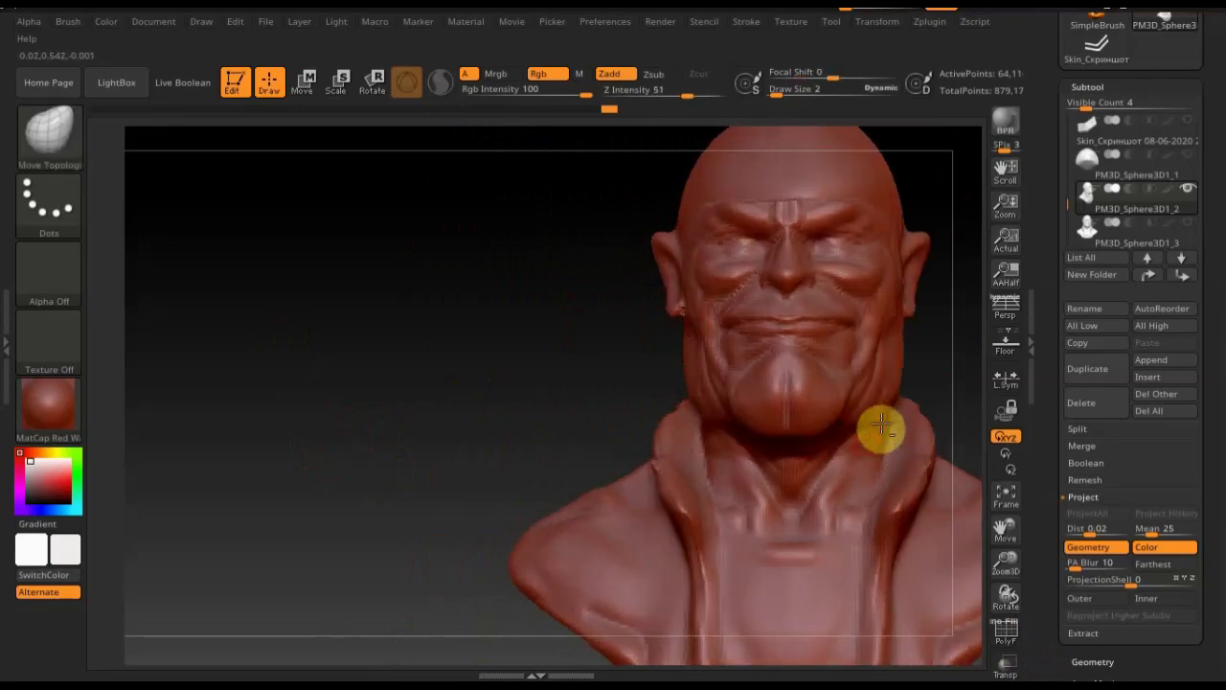
left_click_drag(955, 388, 744, 496, "shift")
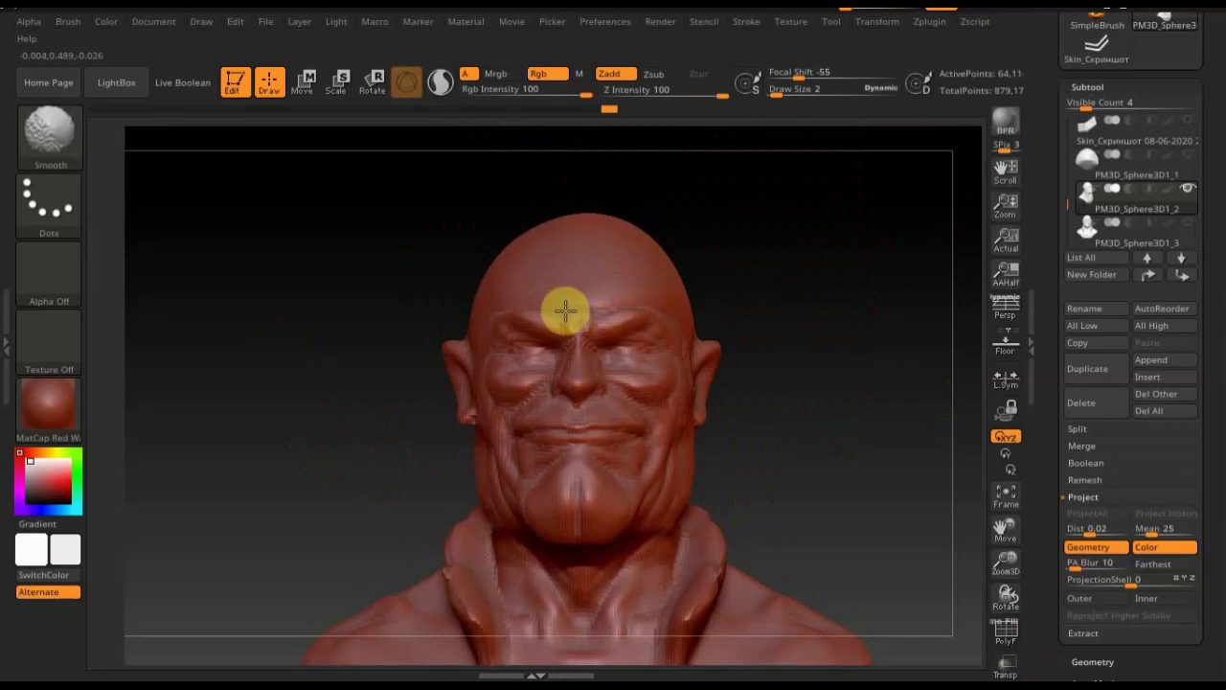
left_click_drag(851, 328, 795, 331)
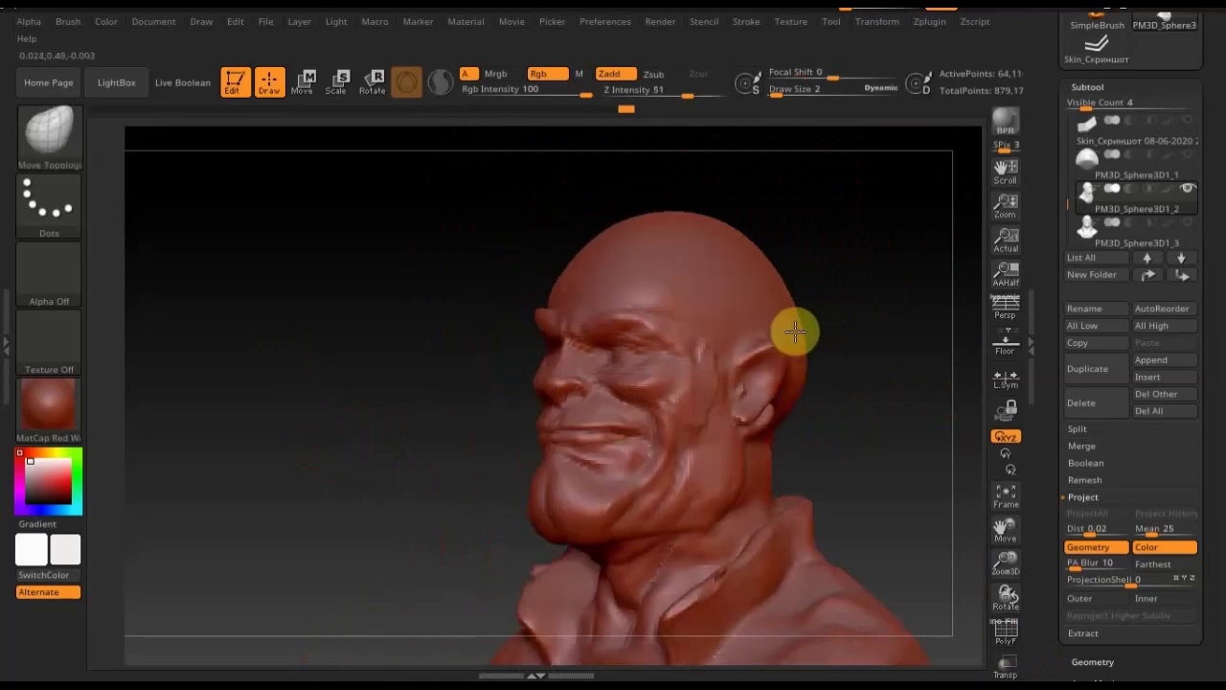
mouse_move(622, 315)
left_mouse_down("shift")
mouse_move(662, 309)
mouse_move(717, 348)
mouse_move(712, 428)
mouse_move(703, 411)
mouse_move(719, 326)
left_mouse_up("shift")
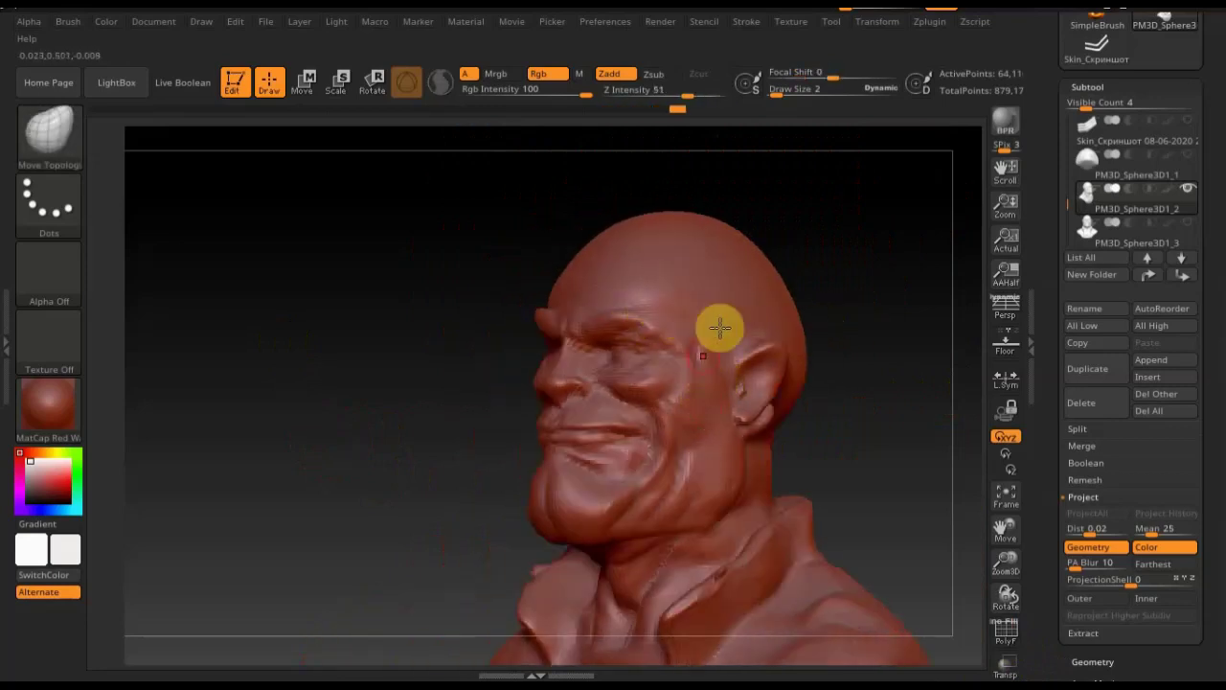
mouse_move(835, 377)
left_mouse_down()
mouse_move(824, 410)
mouse_move(903, 410)
mouse_move(770, 369)
mouse_move(660, 410)
mouse_move(729, 446)
mouse_move(657, 397)
mouse_move(644, 407)
left_mouse_up()
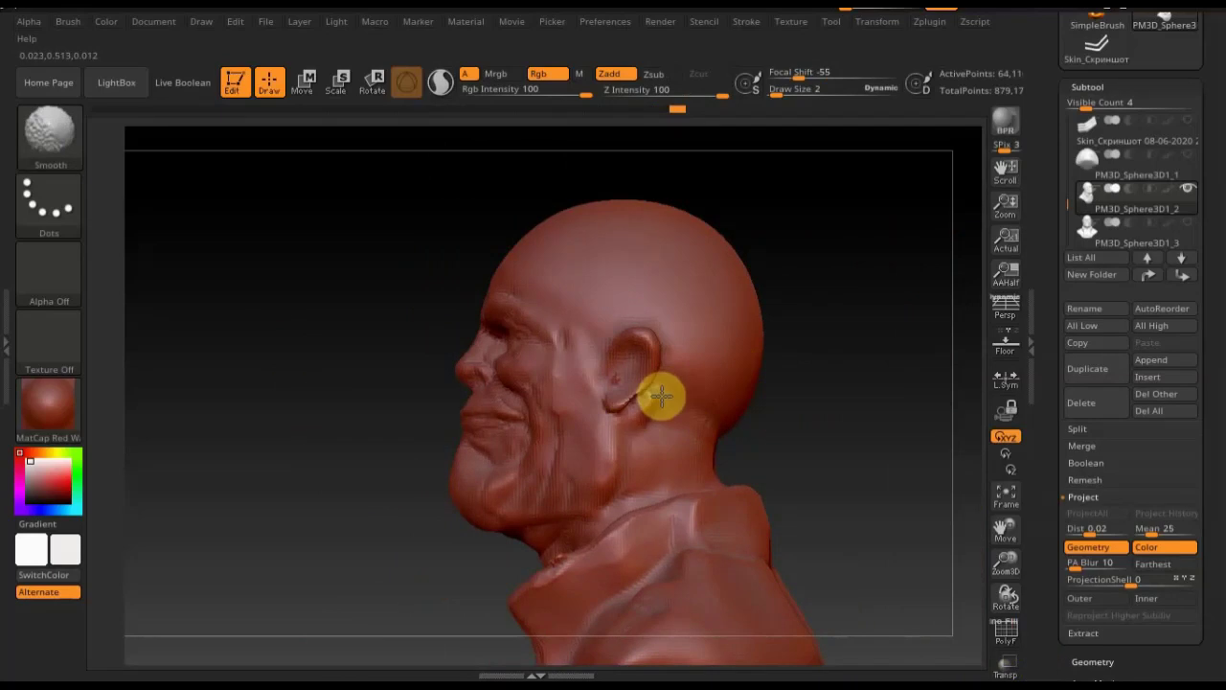
Smooth the brow ridge above the eye from a profile view and bring up the brush library
mouse_move(879, 416)
left_mouse_down()
mouse_move(744, 424)
mouse_move(749, 412)
left_mouse_up()
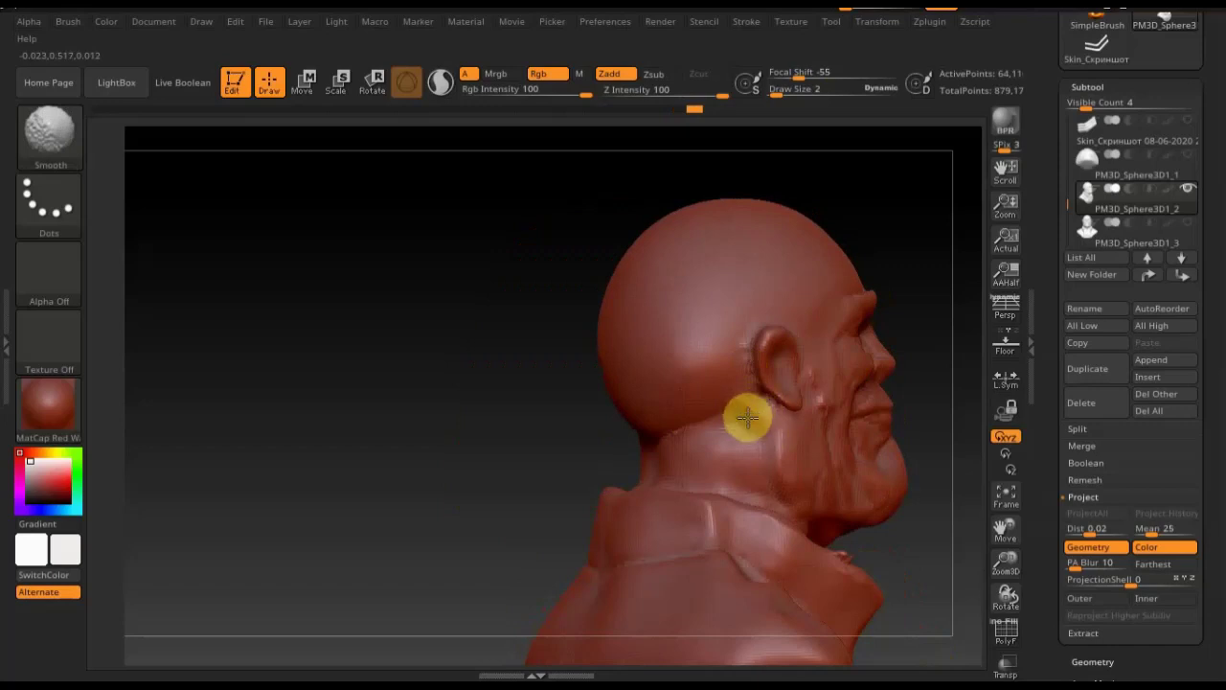
mouse_move(539, 389)
left_mouse_down()
mouse_move(504, 400)
mouse_move(517, 396)
left_mouse_up()
mouse_move(285, 397)
left_mouse_down()
mouse_move(799, 363)
mouse_move(785, 435)
left_mouse_up()
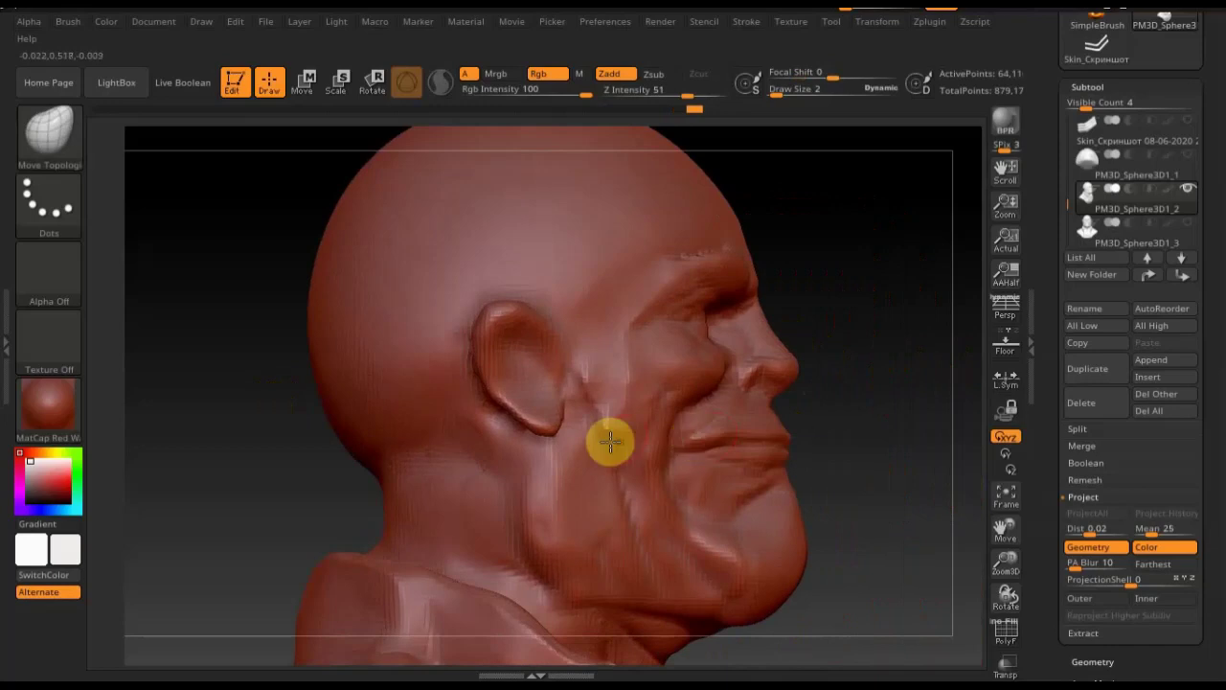
left_click_drag(702, 291, 703, 238, "shift")
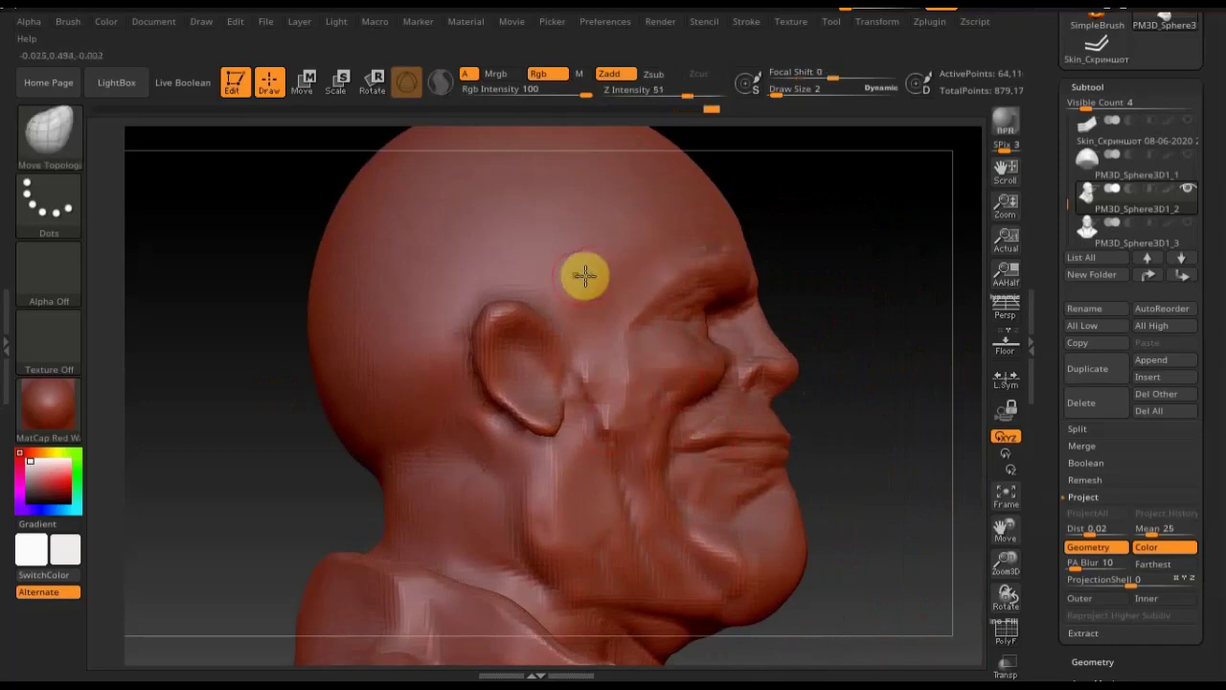
left_click(47, 146)
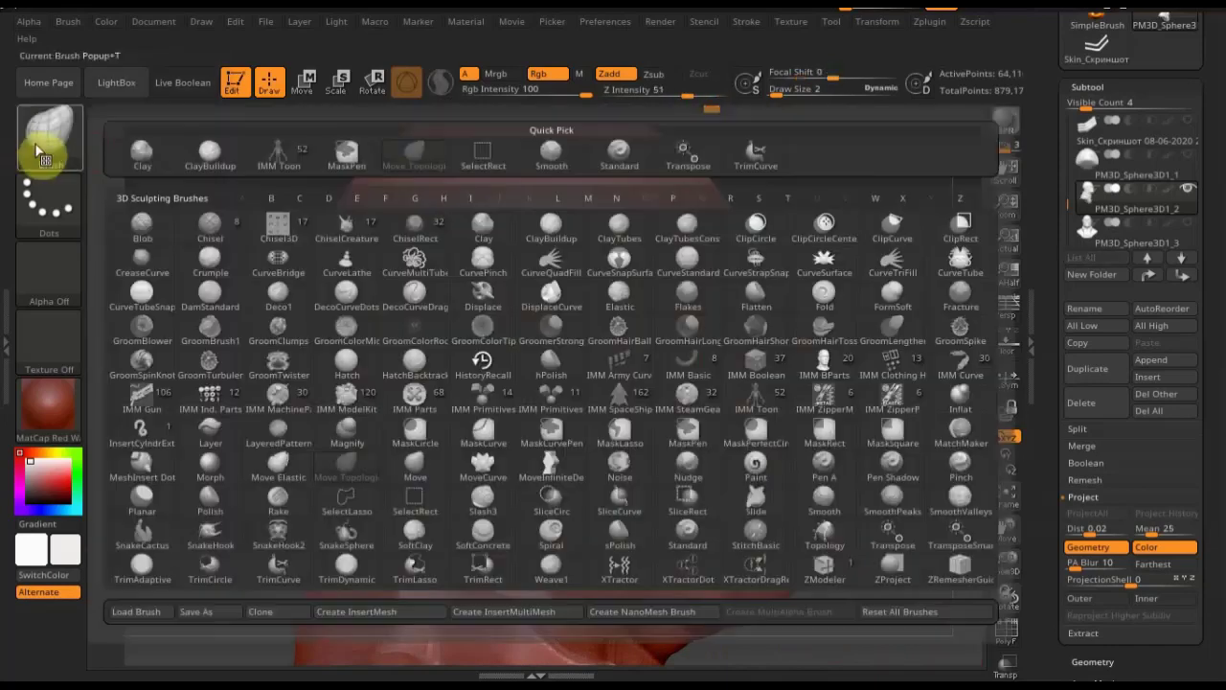
Build up flesh in front of the ear with ClayBuildup at Z Intensity 2, then Shift-smooth
left_click(209, 156)
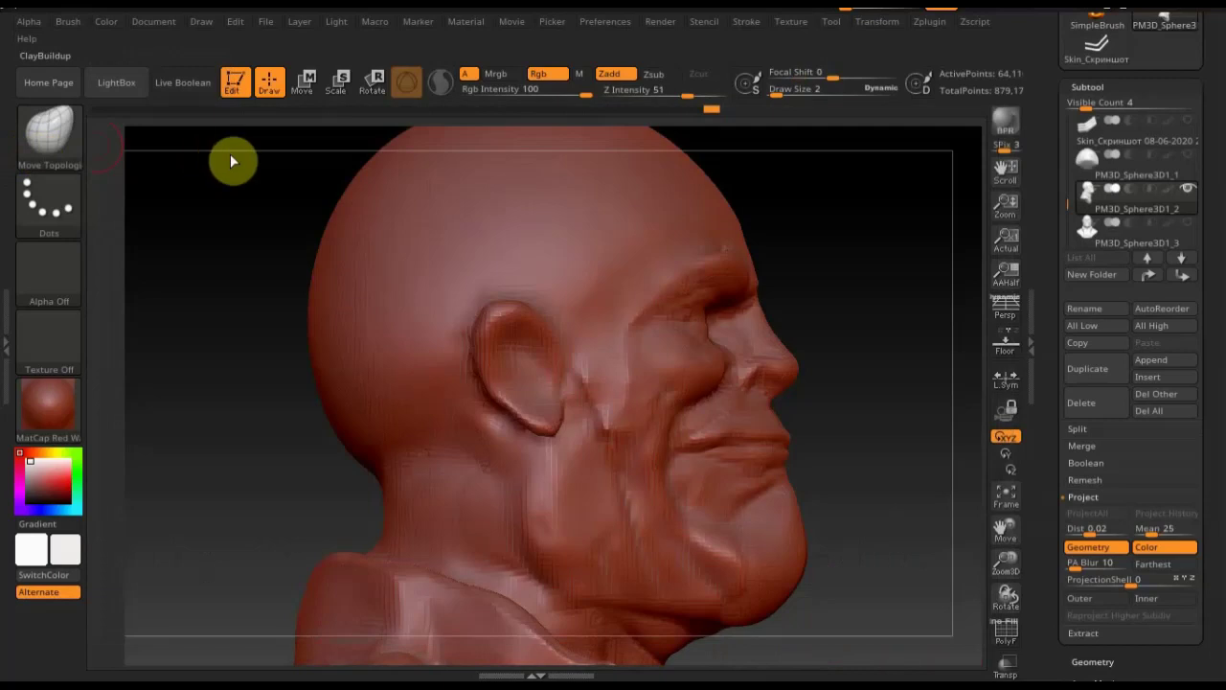
left_click_drag(655, 99, 618, 99)
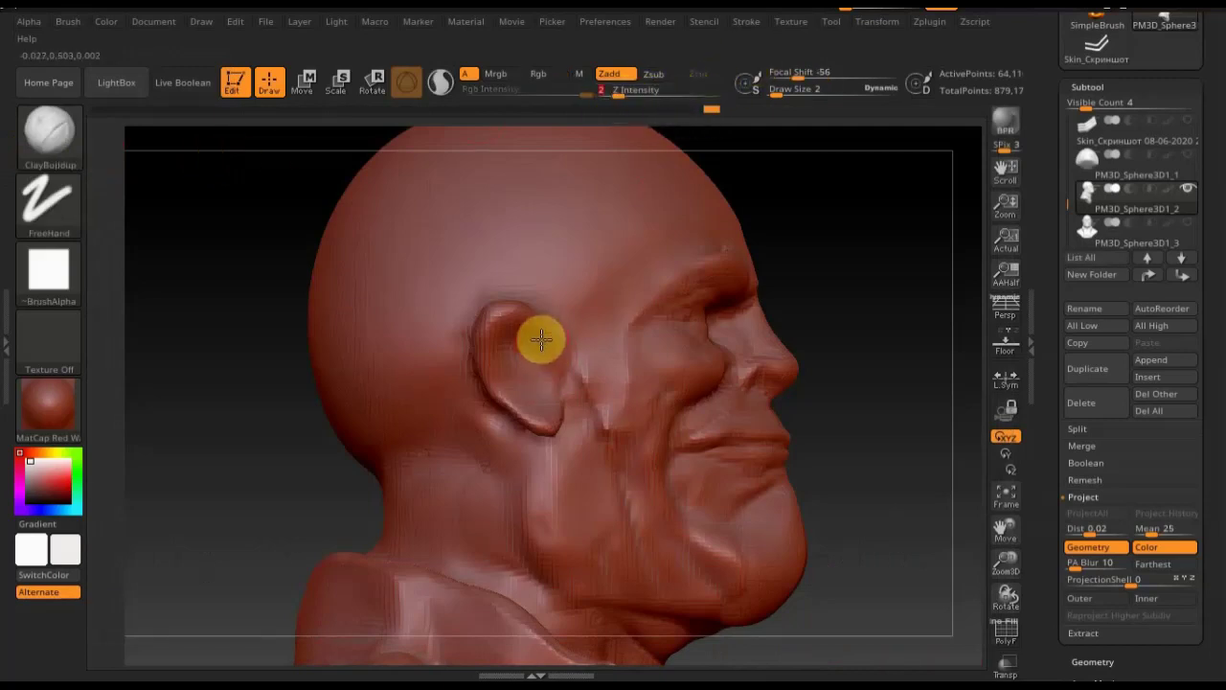
left_click_drag(470, 341, 547, 425)
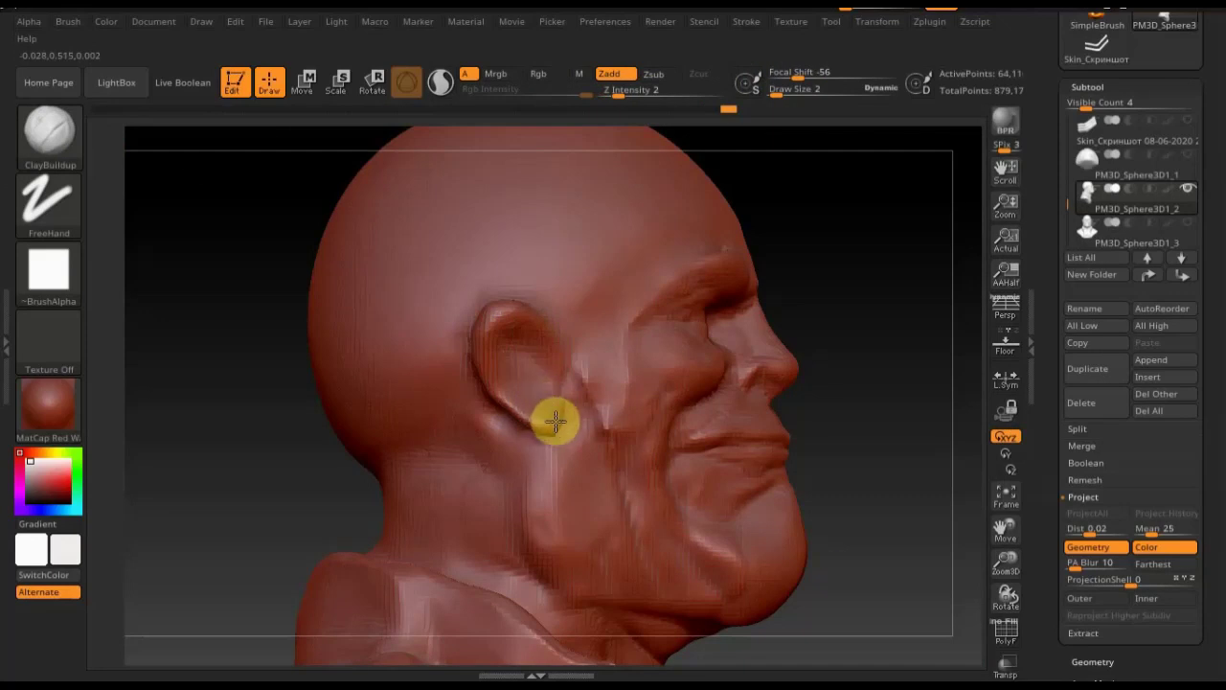
left_click_drag(546, 422, 547, 353)
mouse_move(776, 93)
left_mouse_down()
mouse_move(787, 92)
mouse_move(771, 94)
left_mouse_up()
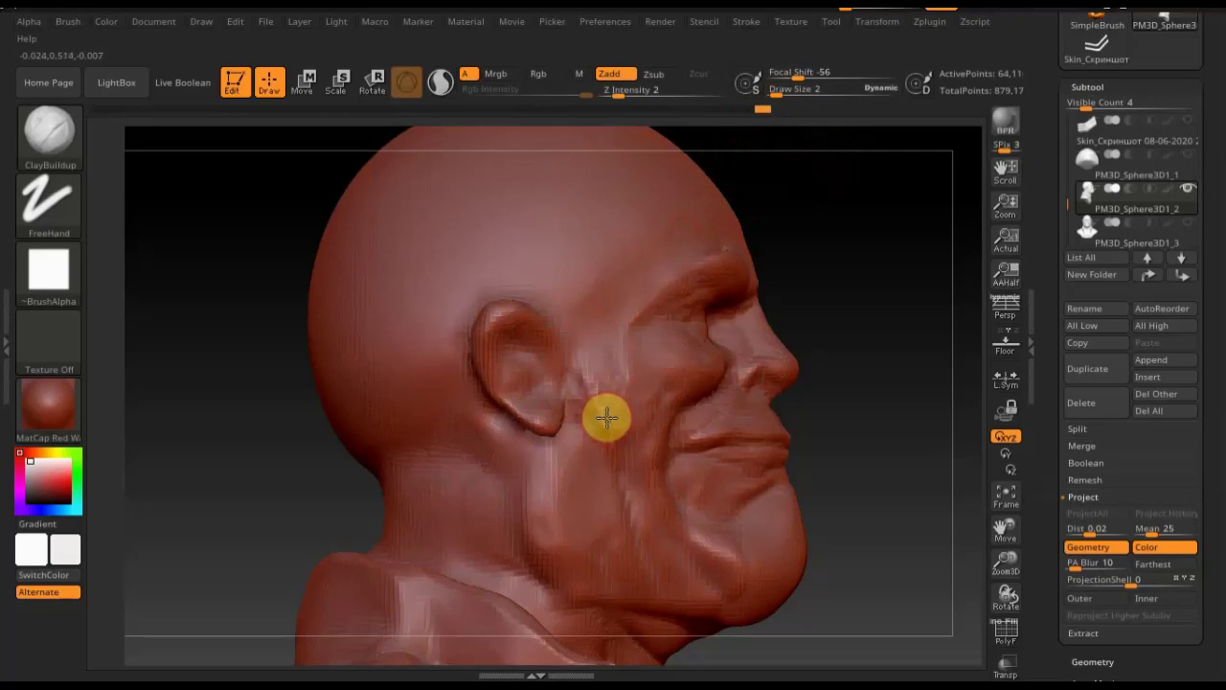
key("shift")
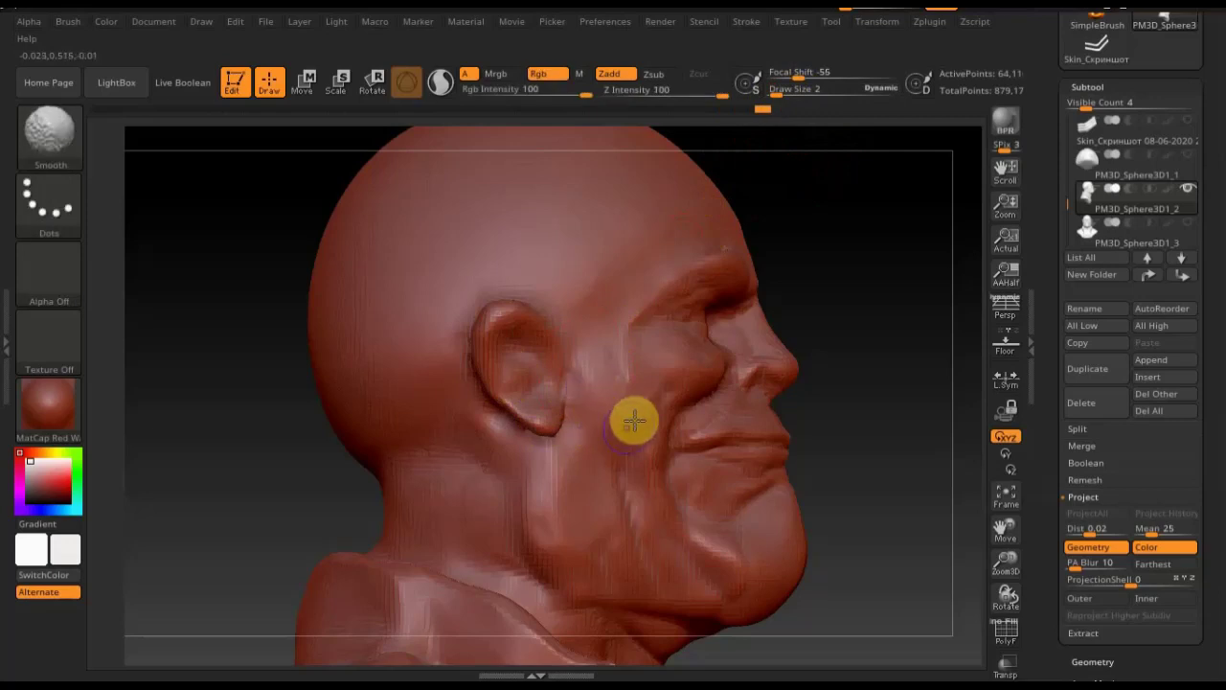
Add slight volume along the brow ridge, then turn the head frontal and frame it
left_click_drag(651, 360, 688, 260)
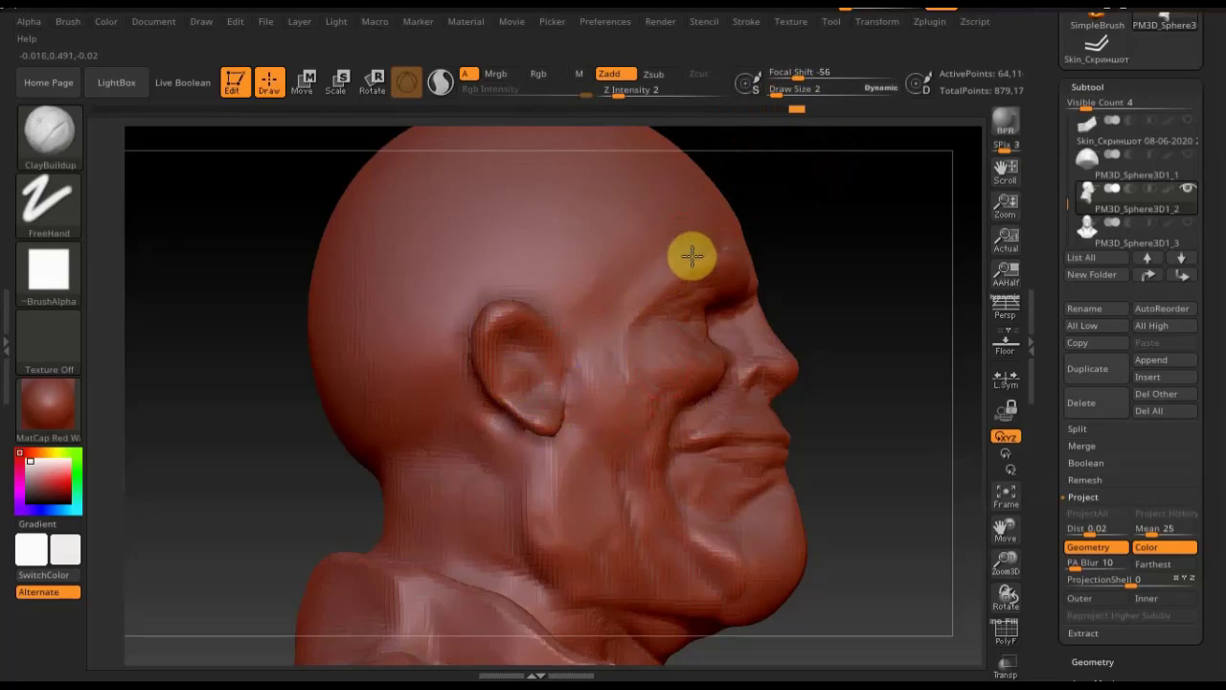
mouse_move(717, 243)
left_mouse_down()
mouse_move(624, 290)
mouse_move(651, 266)
mouse_move(708, 249)
mouse_move(680, 270)
left_mouse_up()
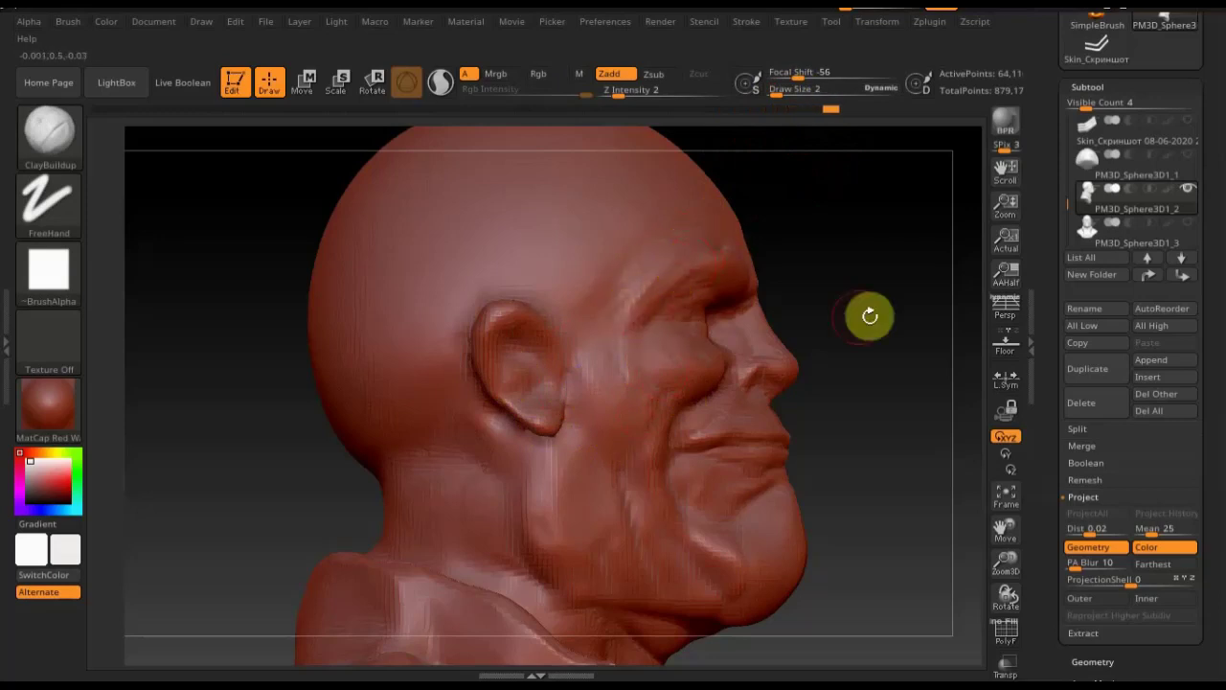
mouse_move(851, 326)
left_mouse_down()
mouse_move(783, 320)
mouse_move(361, 441)
mouse_move(336, 482)
left_mouse_up()
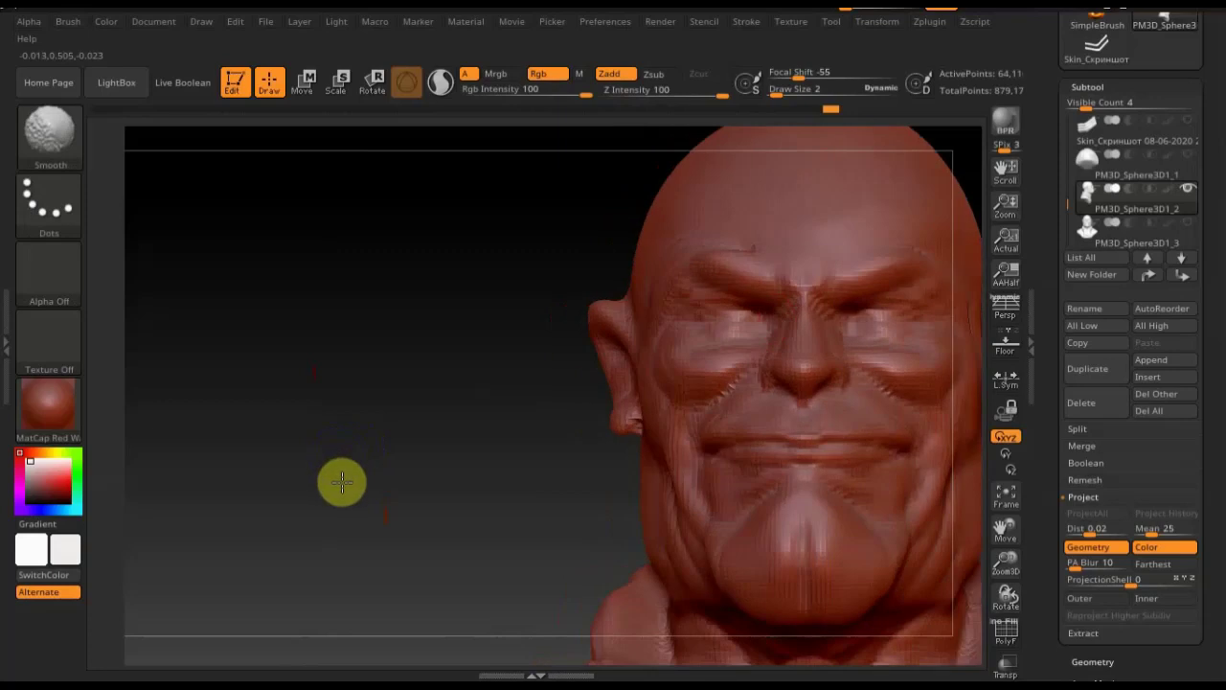
key("f")
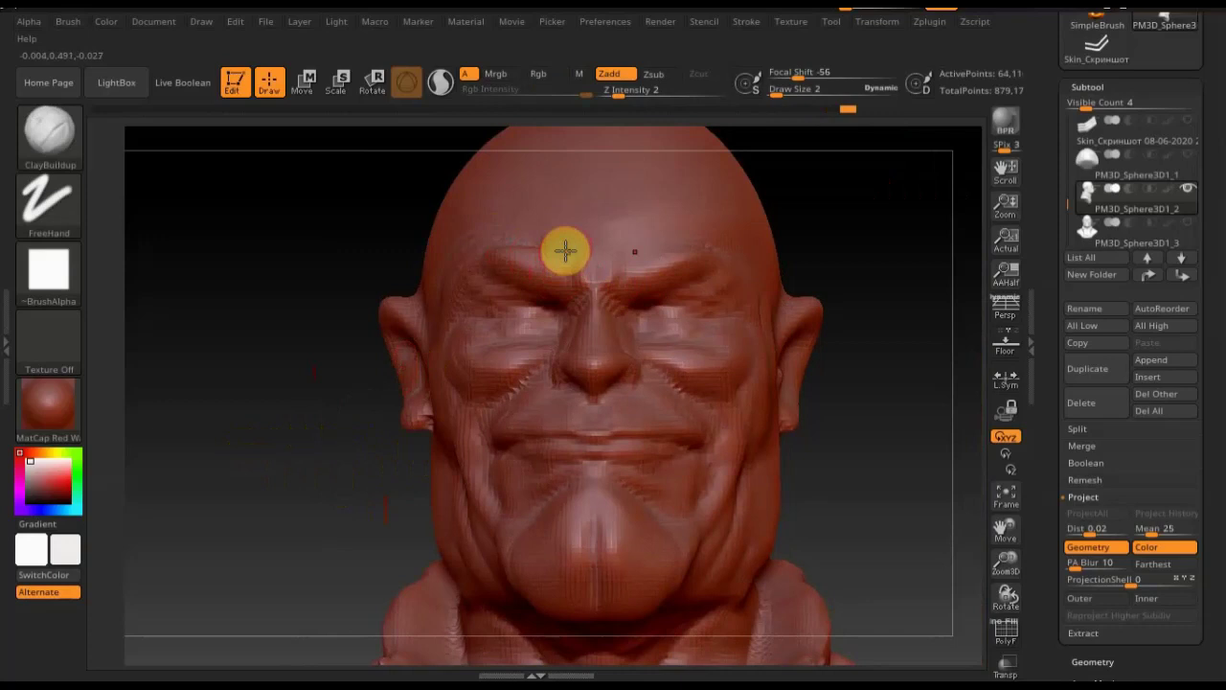
Refine the brow, forehead and chin with light strokes, undoing a stray cheek stroke
mouse_move(561, 220)
left_mouse_down()
mouse_move(566, 211)
mouse_move(518, 267)
mouse_move(600, 262)
left_mouse_up()
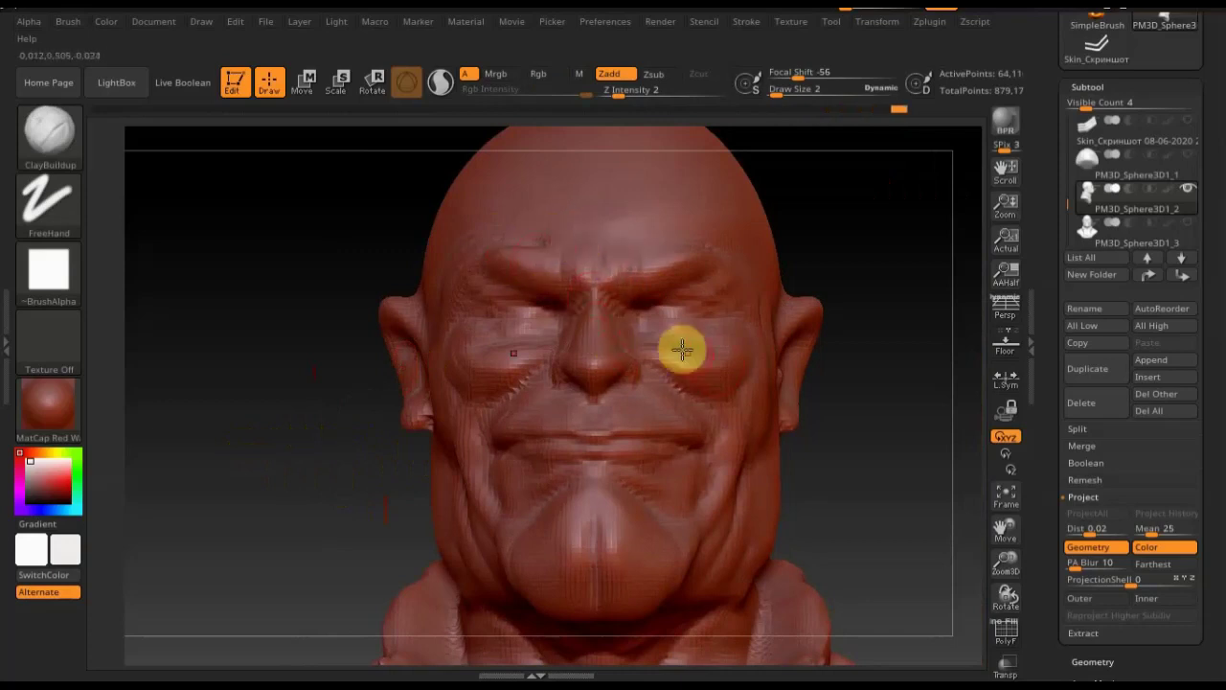
mouse_move(720, 369)
left_mouse_down()
mouse_move(693, 360)
mouse_move(736, 309)
left_mouse_up()
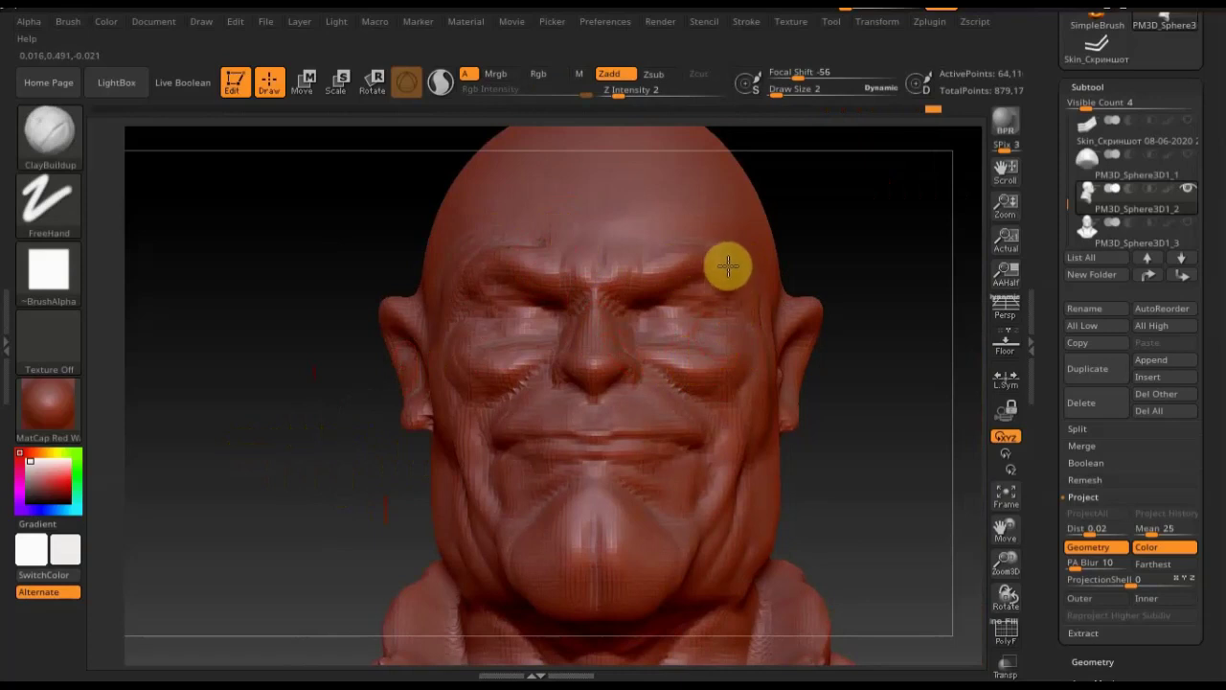
key("ctrl+z")
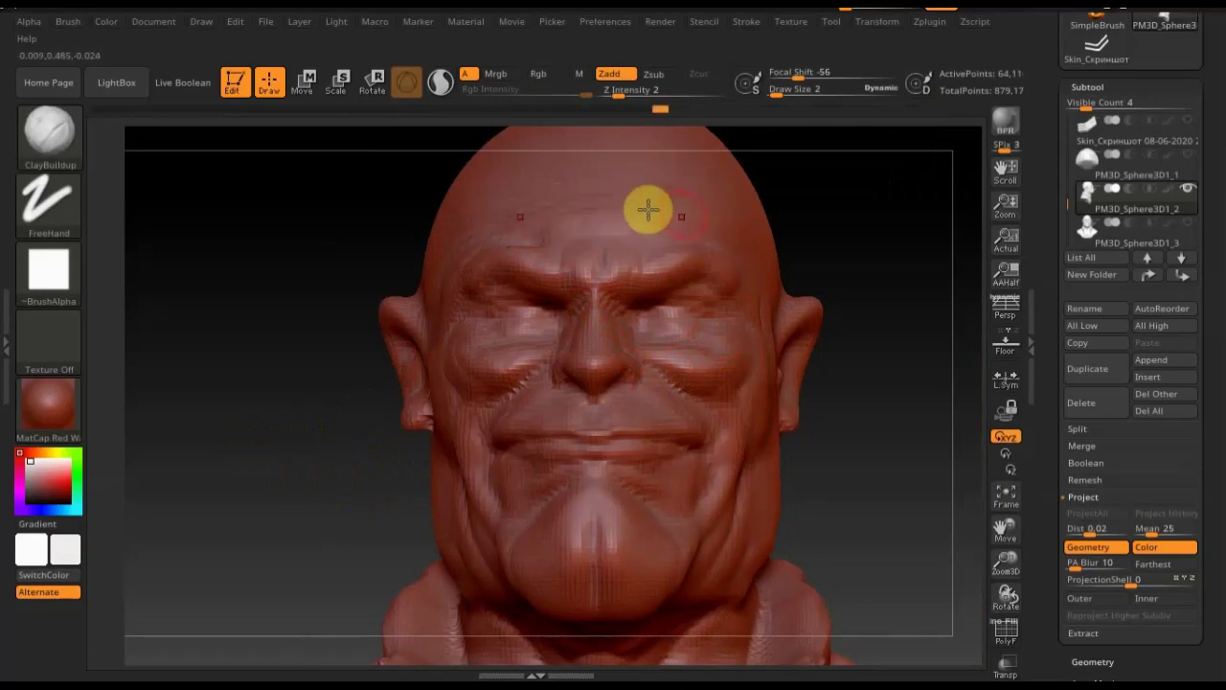
left_click_drag(709, 186, 569, 205)
left_click_drag(478, 235, 505, 207)
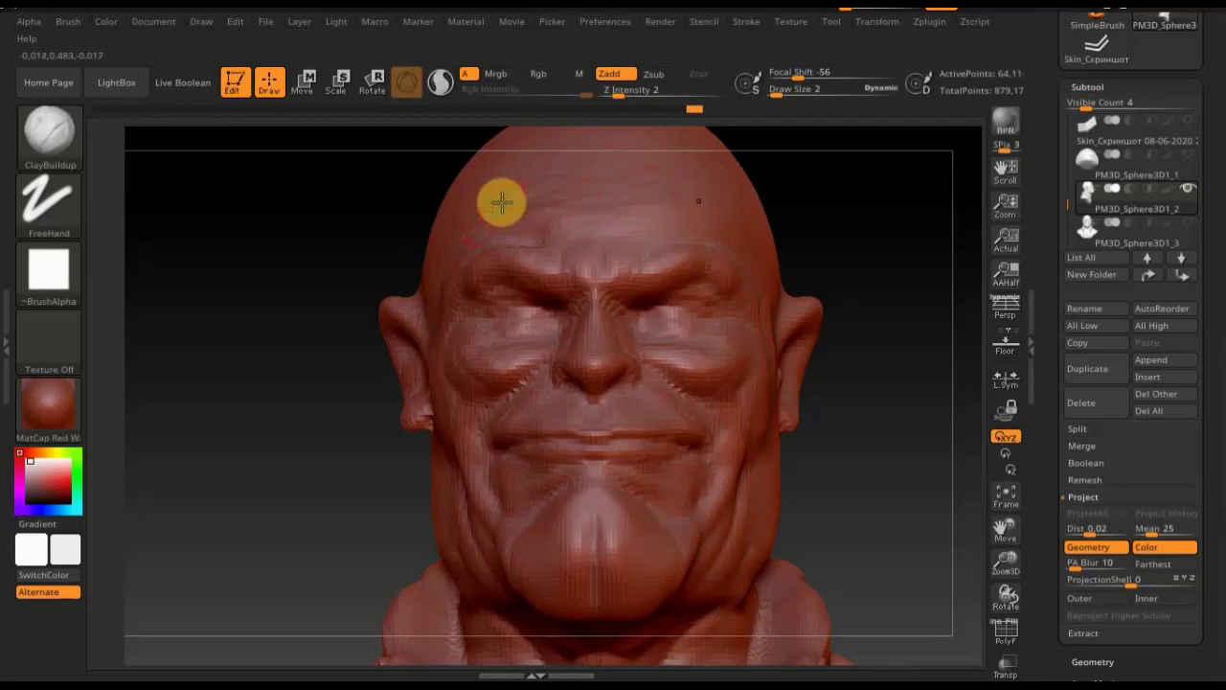
mouse_move(591, 205)
left_mouse_down("shift")
mouse_move(578, 183)
mouse_move(597, 224)
left_mouse_up("shift")
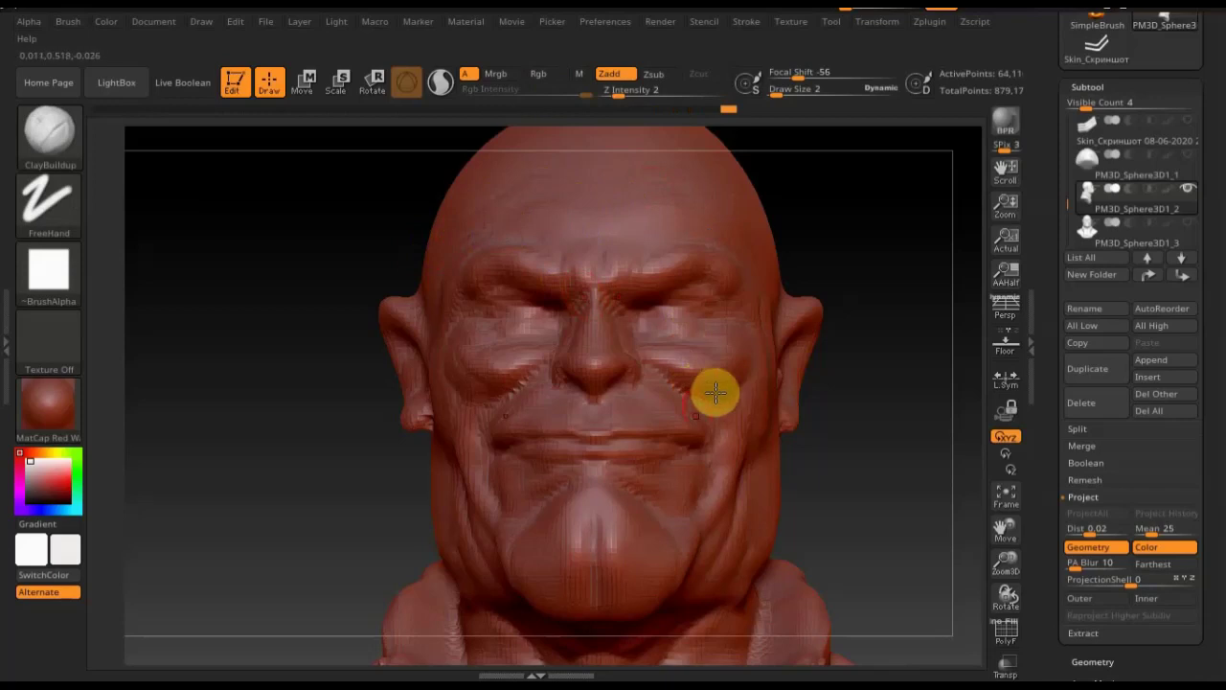
mouse_move(544, 584)
left_mouse_down("shift")
mouse_move(513, 588)
mouse_move(574, 450)
left_mouse_up("shift")
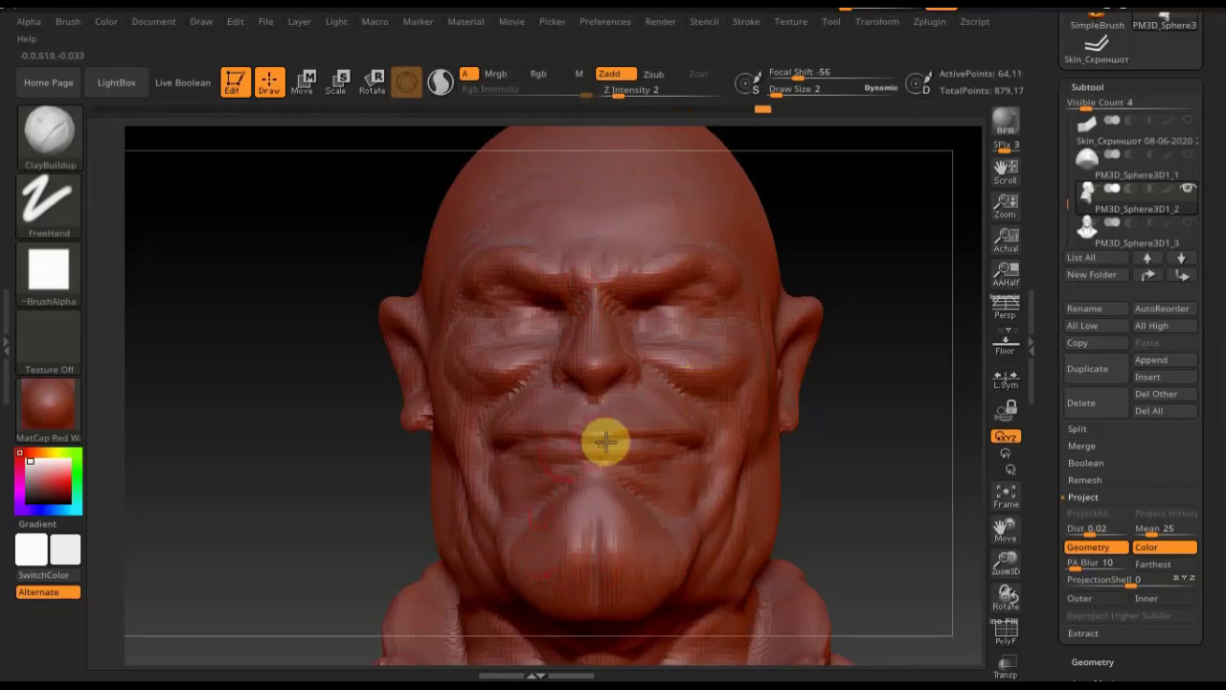
Zoom out to the whole bust and select the PM3D_Sphere3D1_4 subtool
mouse_move(892, 451)
left_mouse_down()
mouse_move(868, 438)
mouse_move(843, 460)
left_mouse_up()
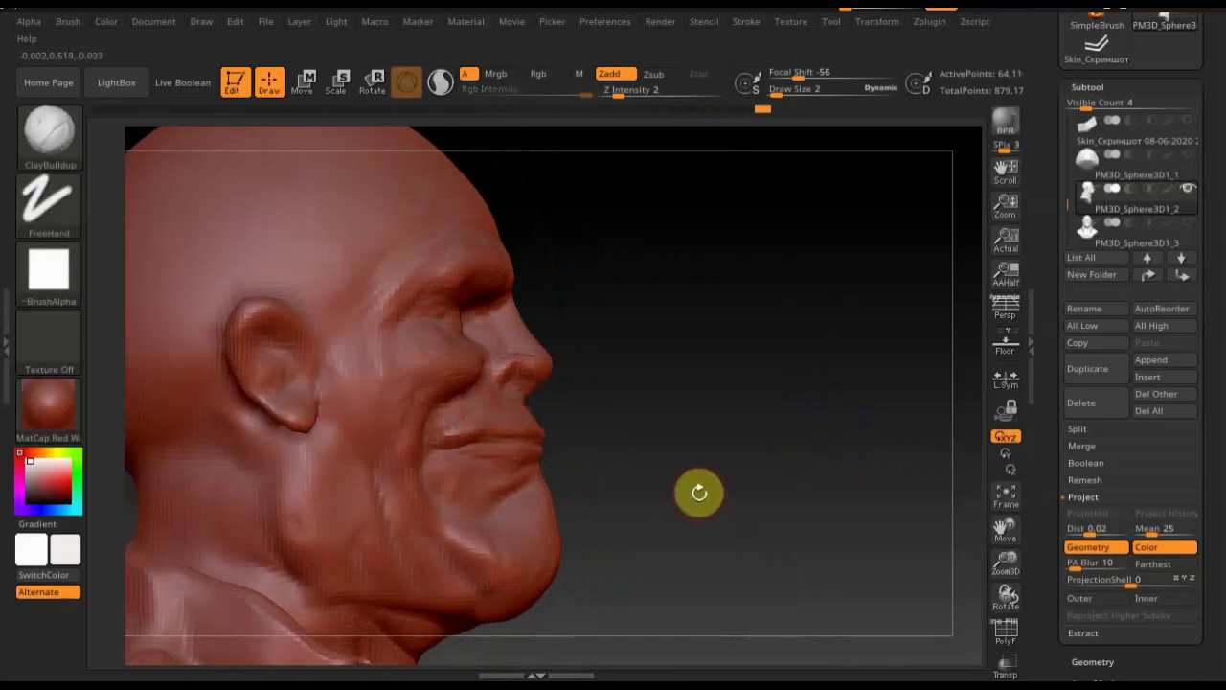
mouse_move(697, 432)
left_mouse_down("alt")
mouse_move(679, 323)
mouse_move(705, 345)
left_mouse_up("alt")
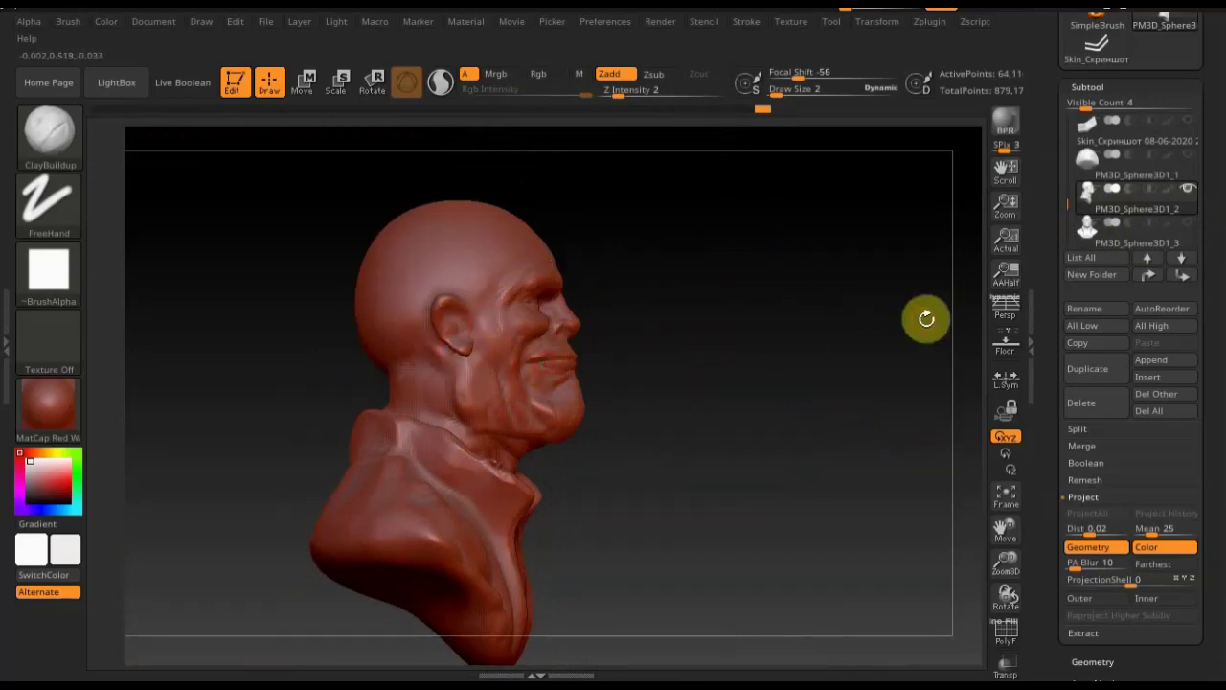
left_click(1092, 374)
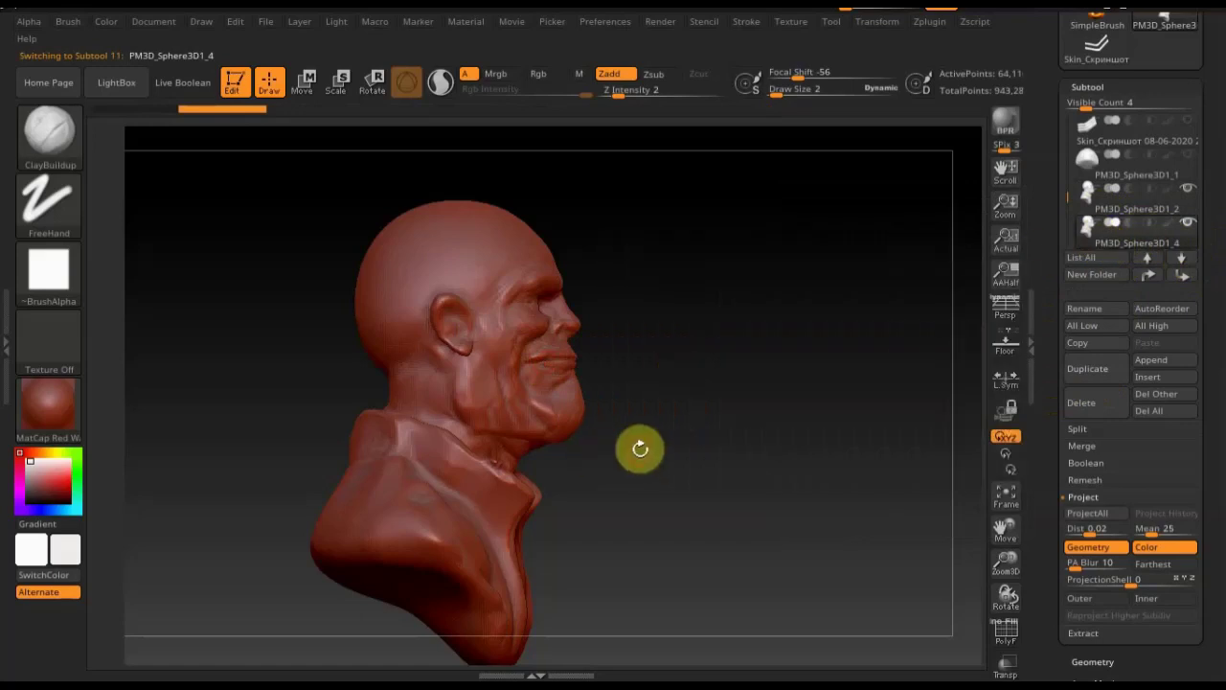
key("ctrl")
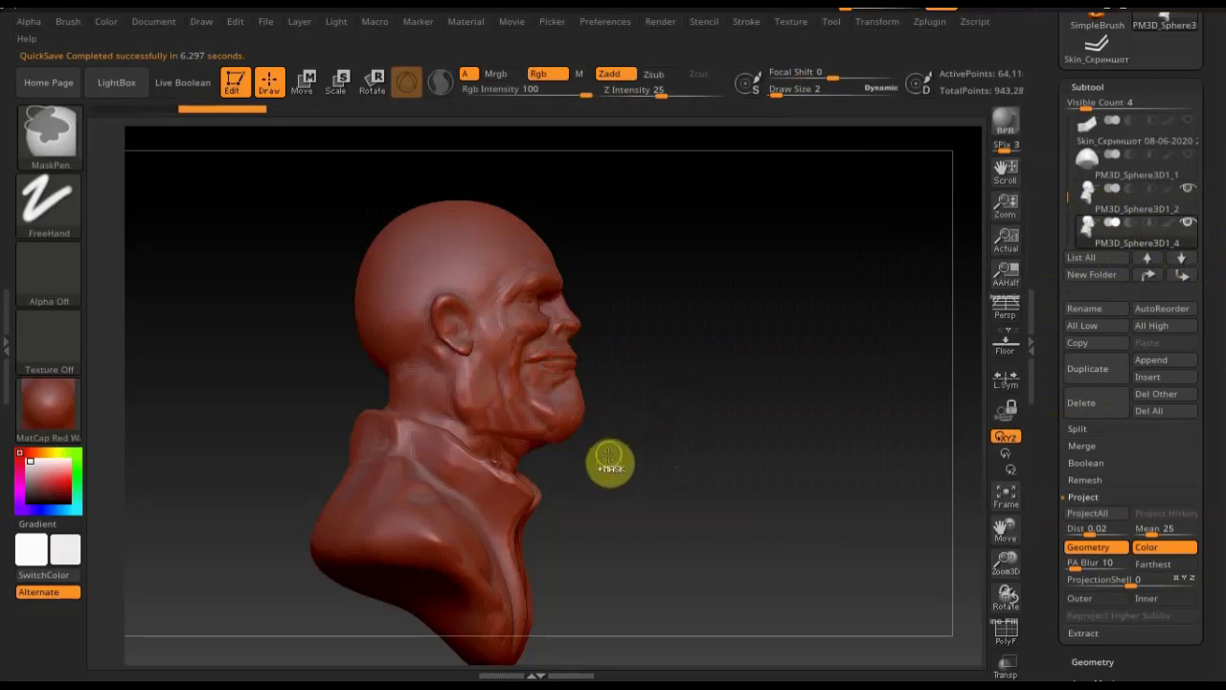
left_click_drag(609, 459, 507, 372, "ctrl")
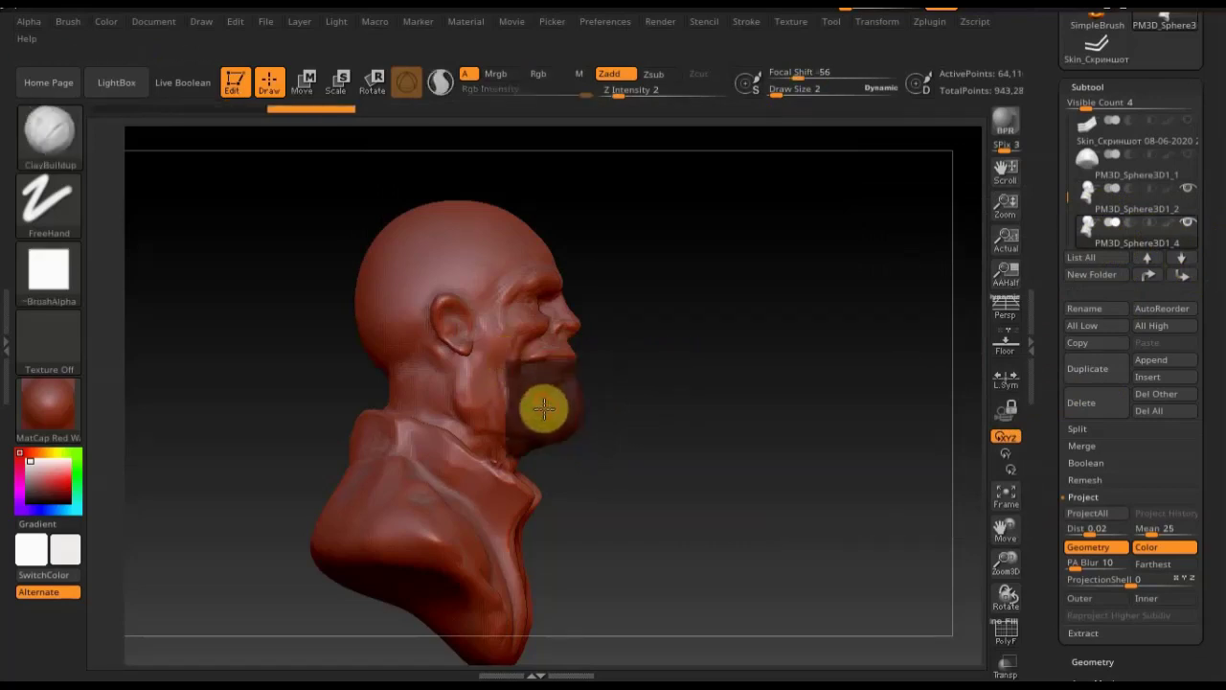
left_click_drag(508, 361, 499, 412, "ctrl")
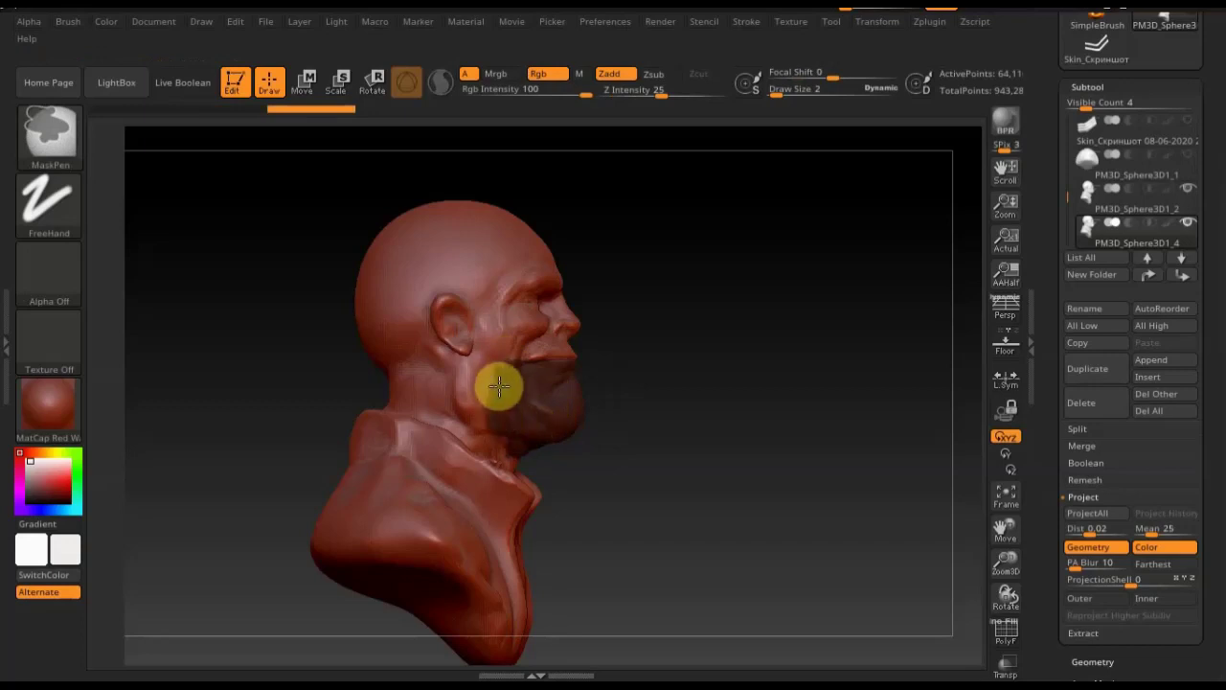
mouse_move(649, 432)
left_mouse_down()
mouse_move(580, 447)
mouse_move(718, 326)
mouse_move(684, 383)
left_mouse_up()
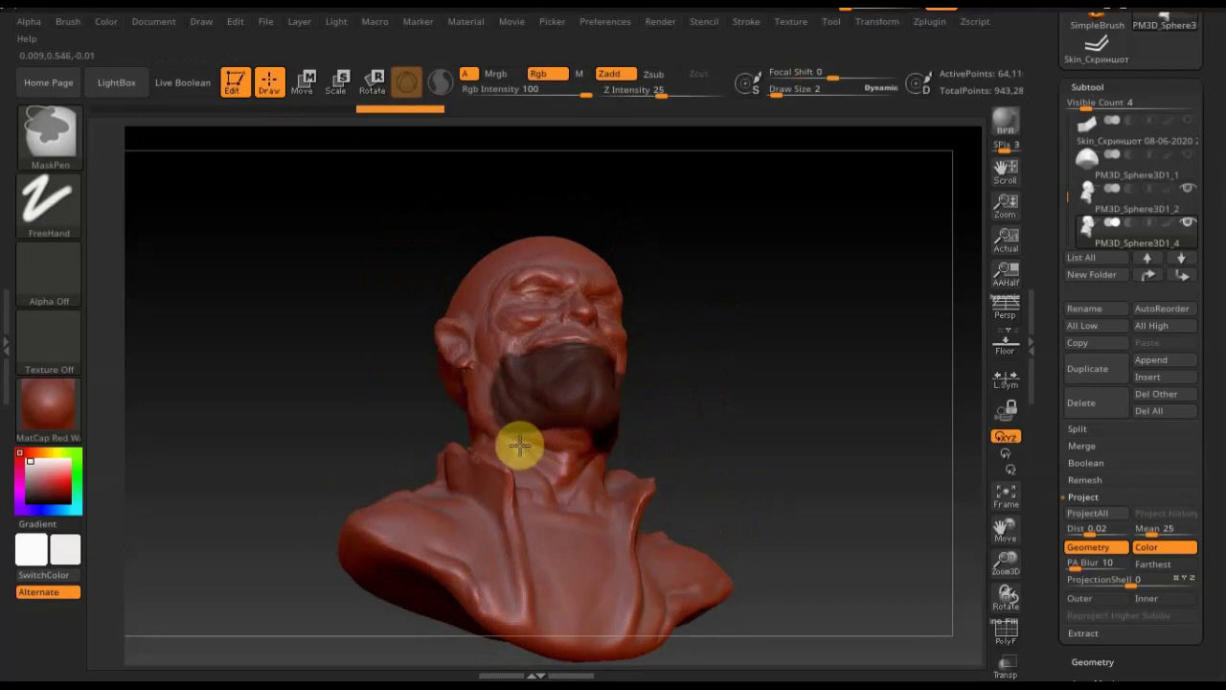
left_click_drag(755, 428, 773, 413, "shift")
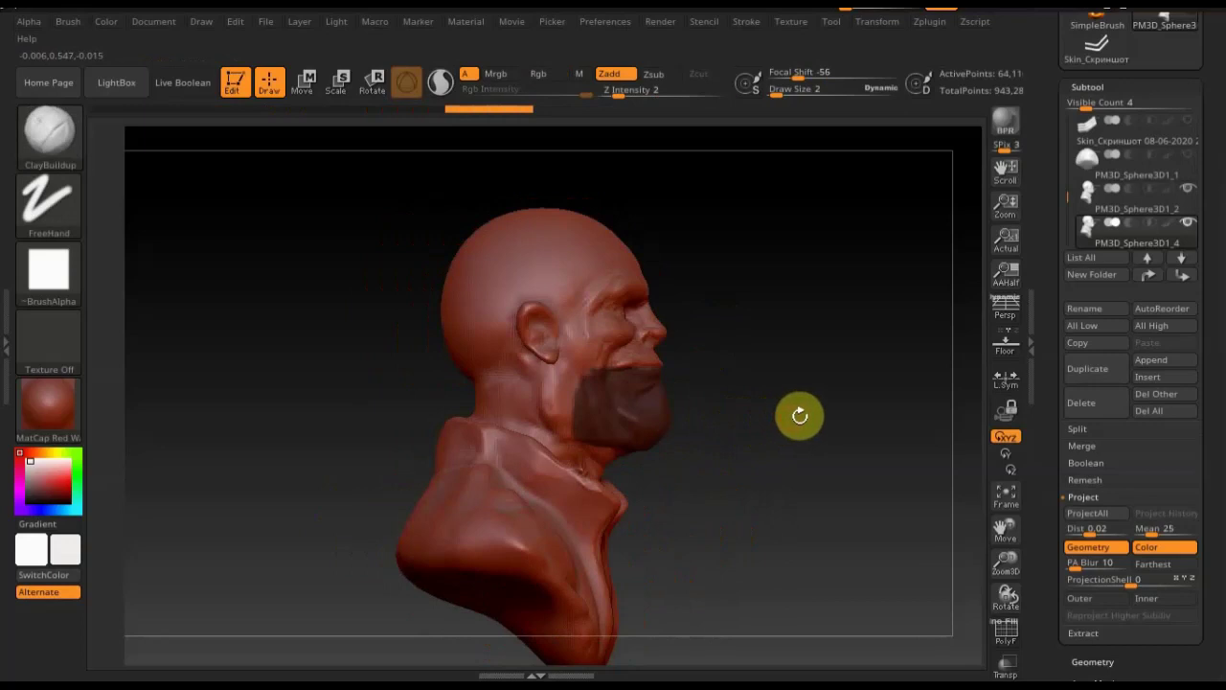
left_click_drag(769, 405, 722, 381, "alt")
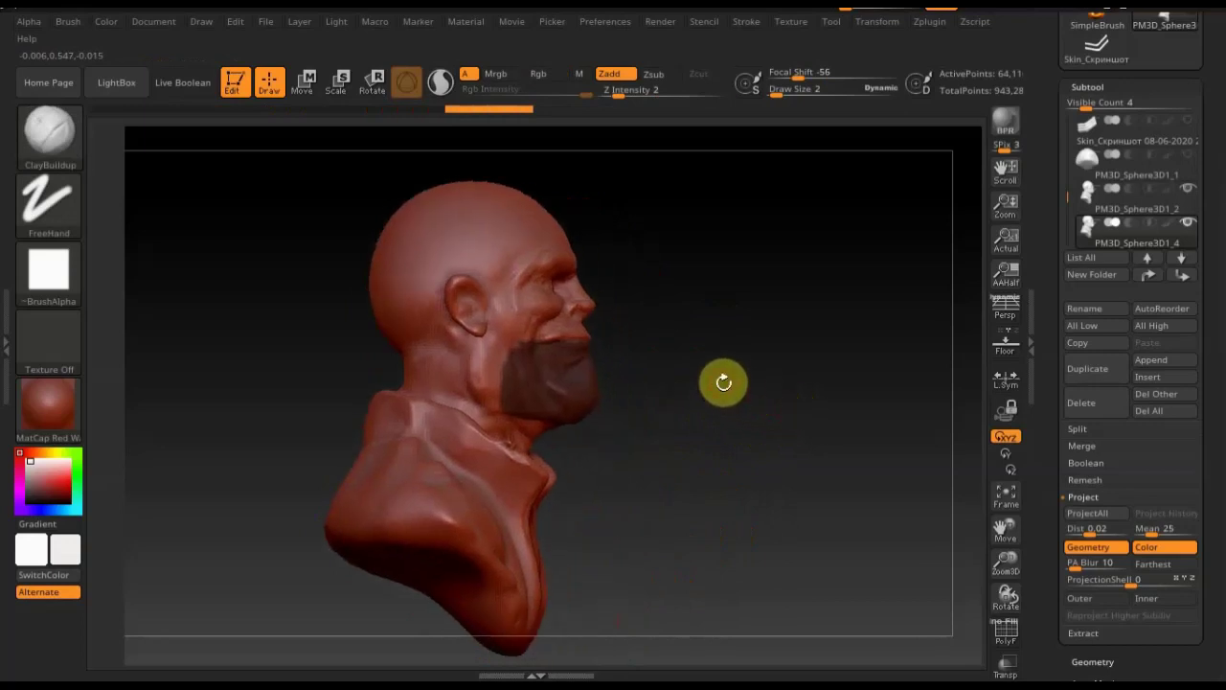
key("ctrl")
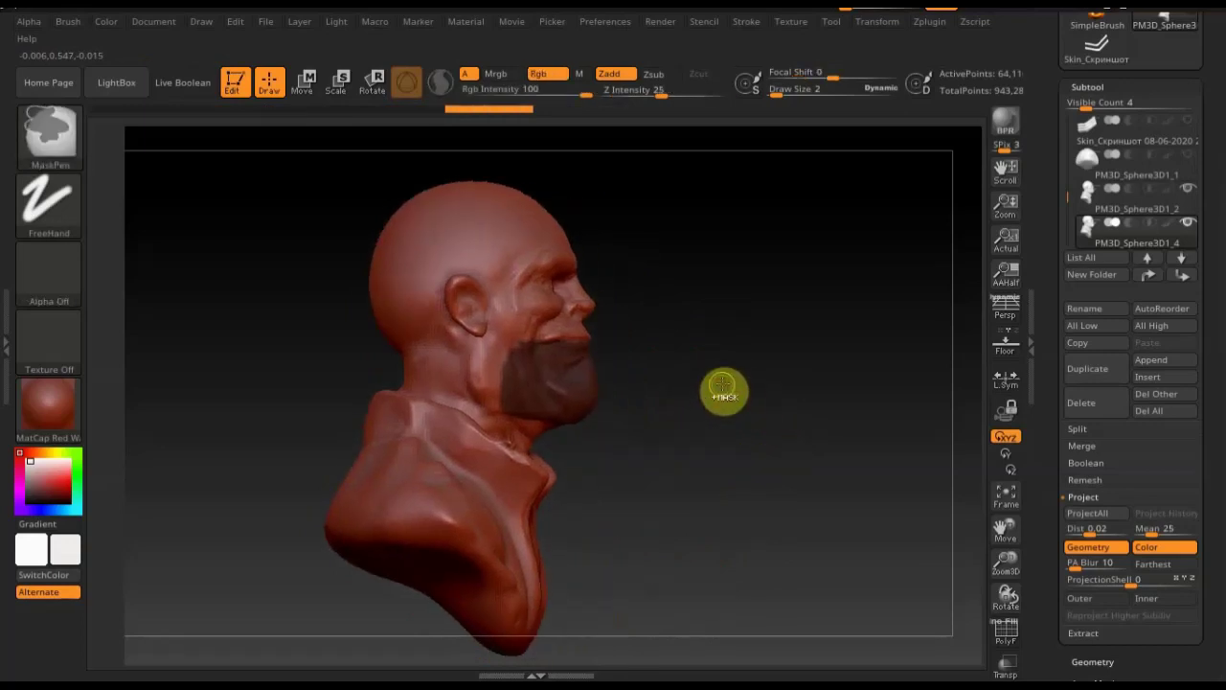
left_click(724, 391, "ctrl")
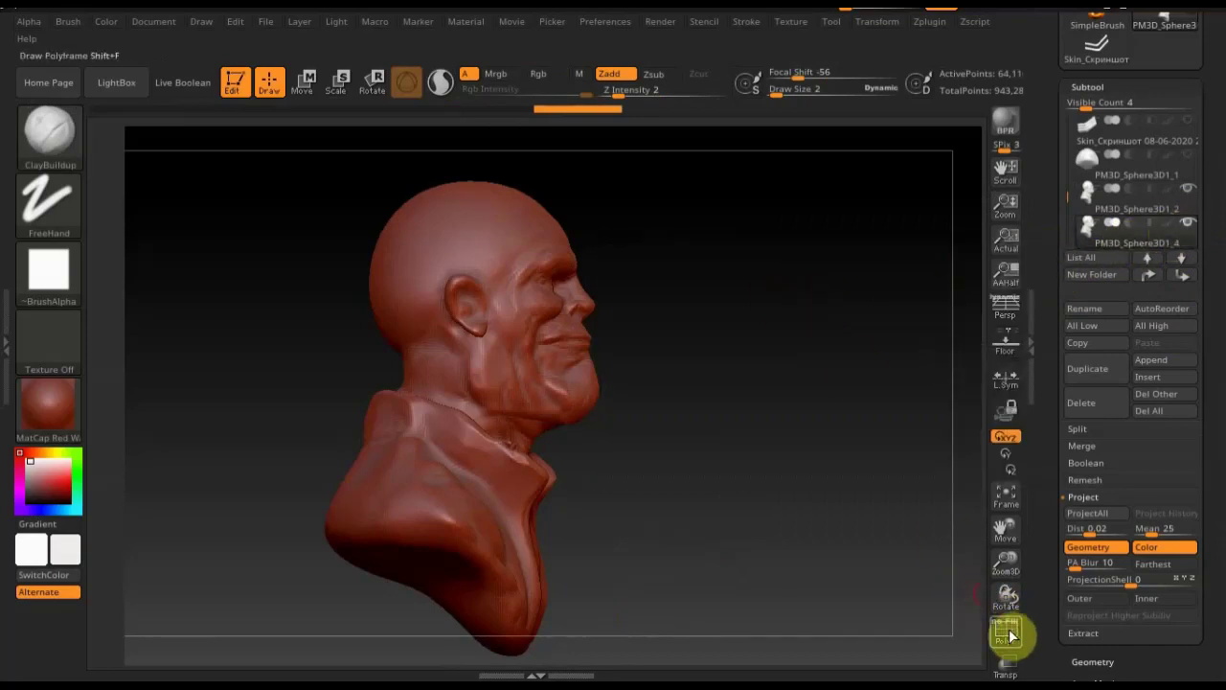
Show PolyF polygroup colours, inspect front and side, and Ctrl-click the beard polygroup to mask it
left_click(1005, 629)
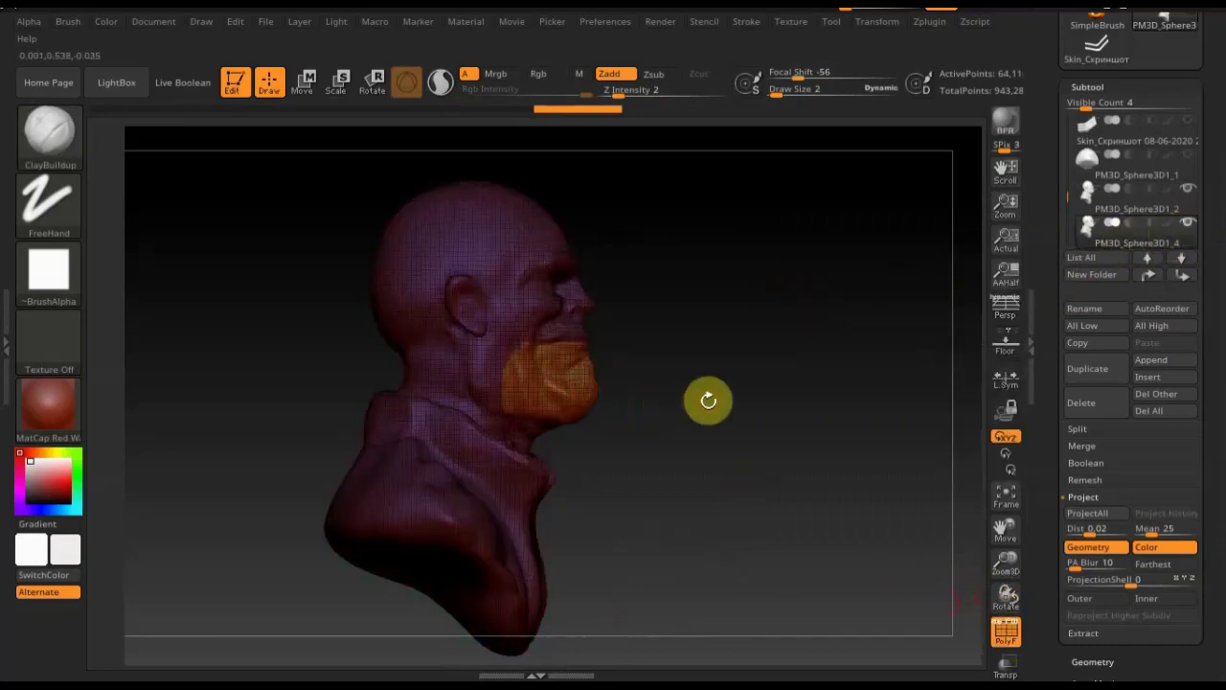
mouse_move(714, 396)
left_mouse_down()
mouse_move(737, 430)
mouse_move(719, 430)
mouse_move(786, 432)
left_mouse_up()
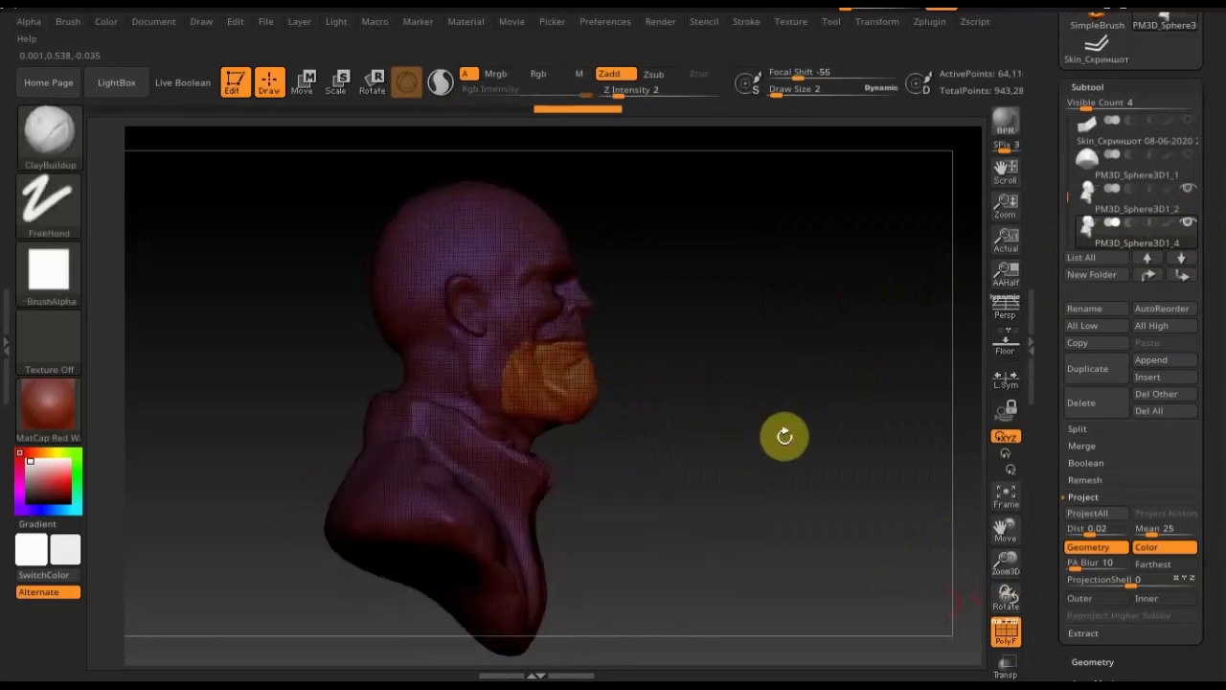
left_click(783, 437, "ctrl")
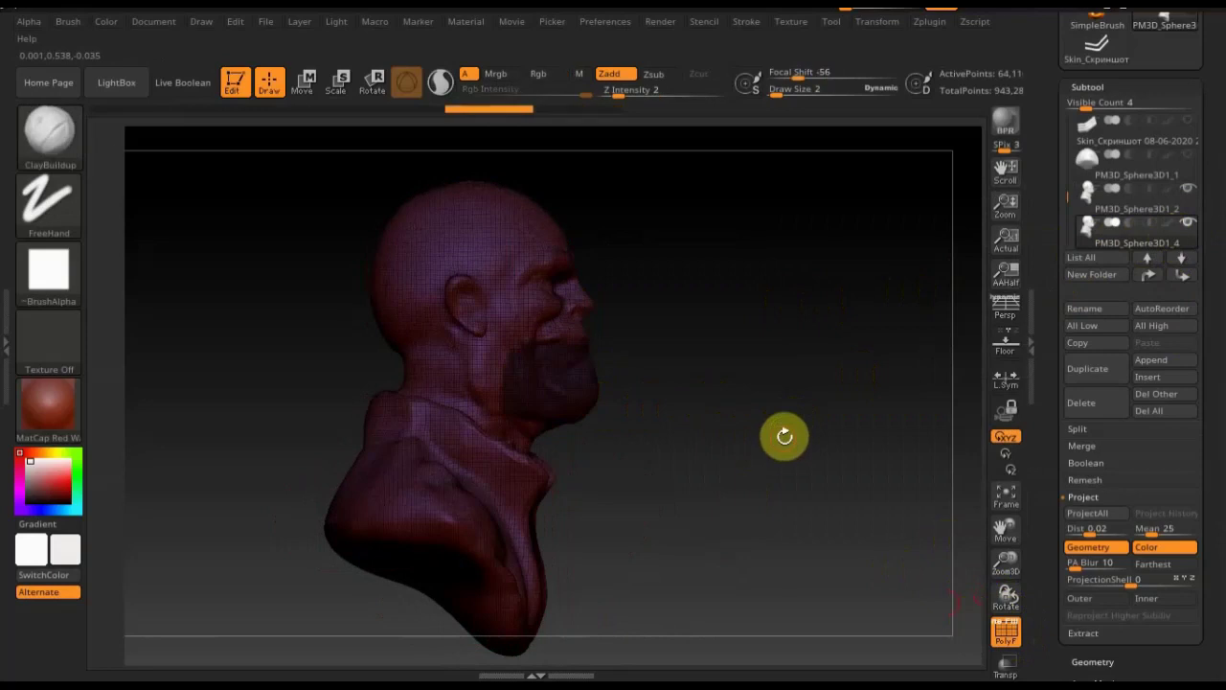
Clear the beard mask, cut the jaw geometry with TrimRect, and open Tool > Geometry
left_click_drag(784, 443, 736, 339, "ctrl")
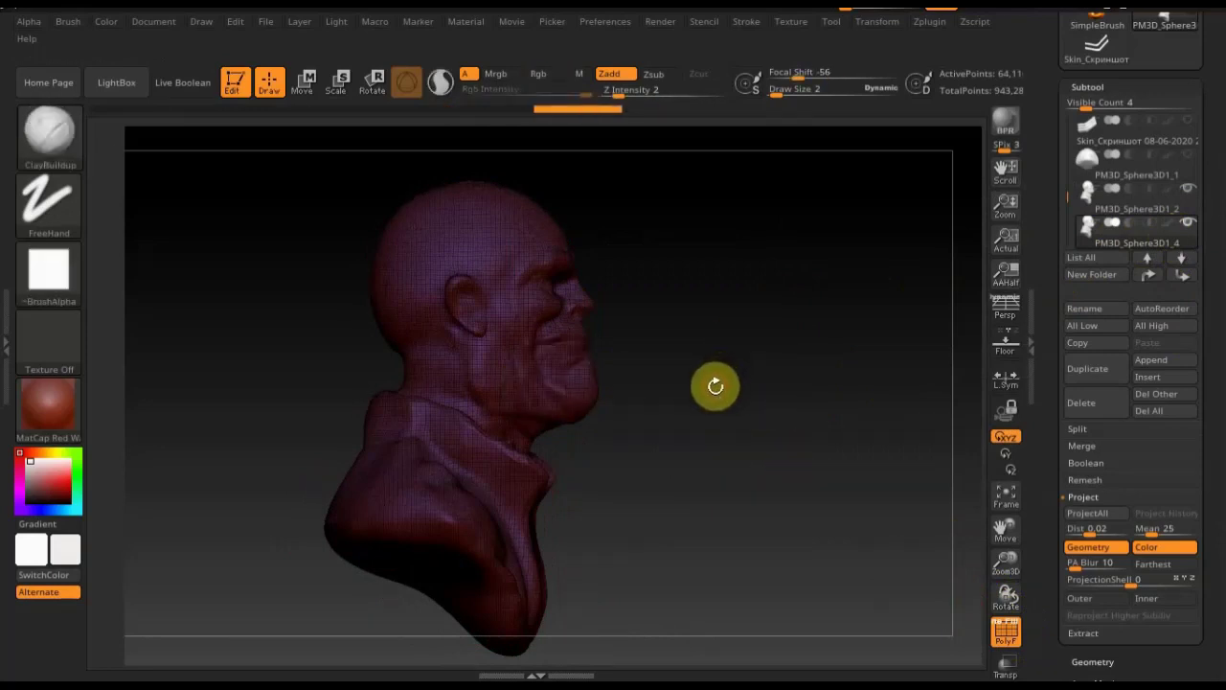
key("ctrl+shift")
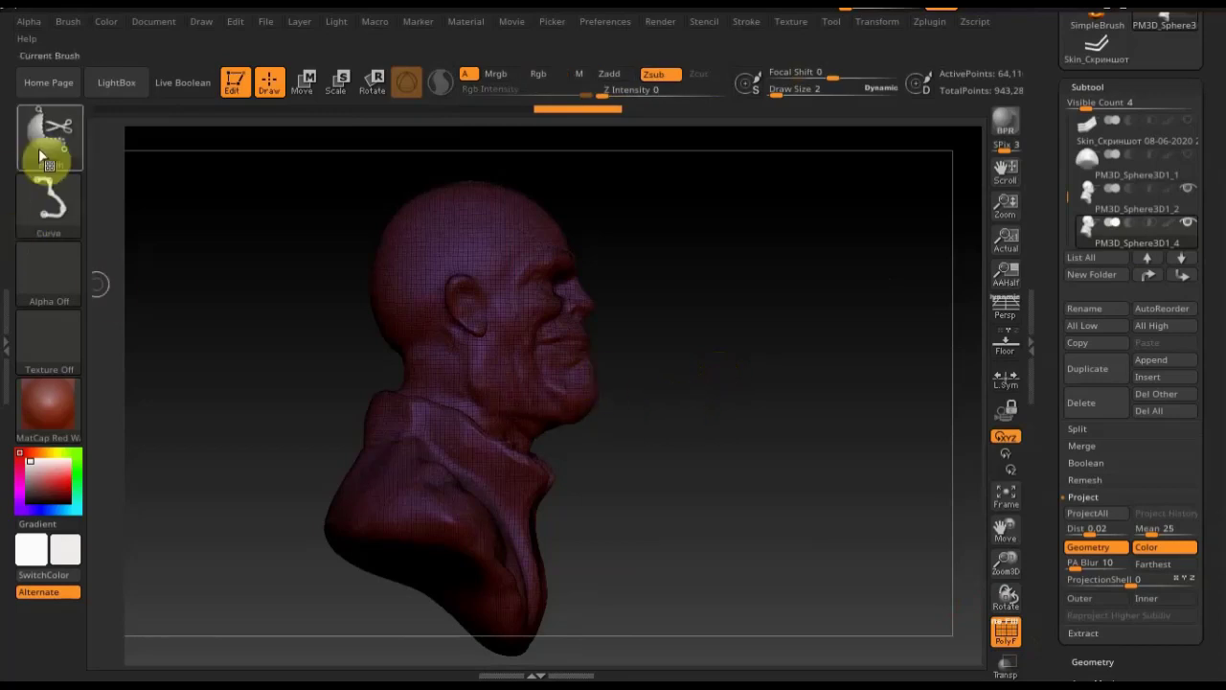
left_click(42, 149)
left_click(154, 259)
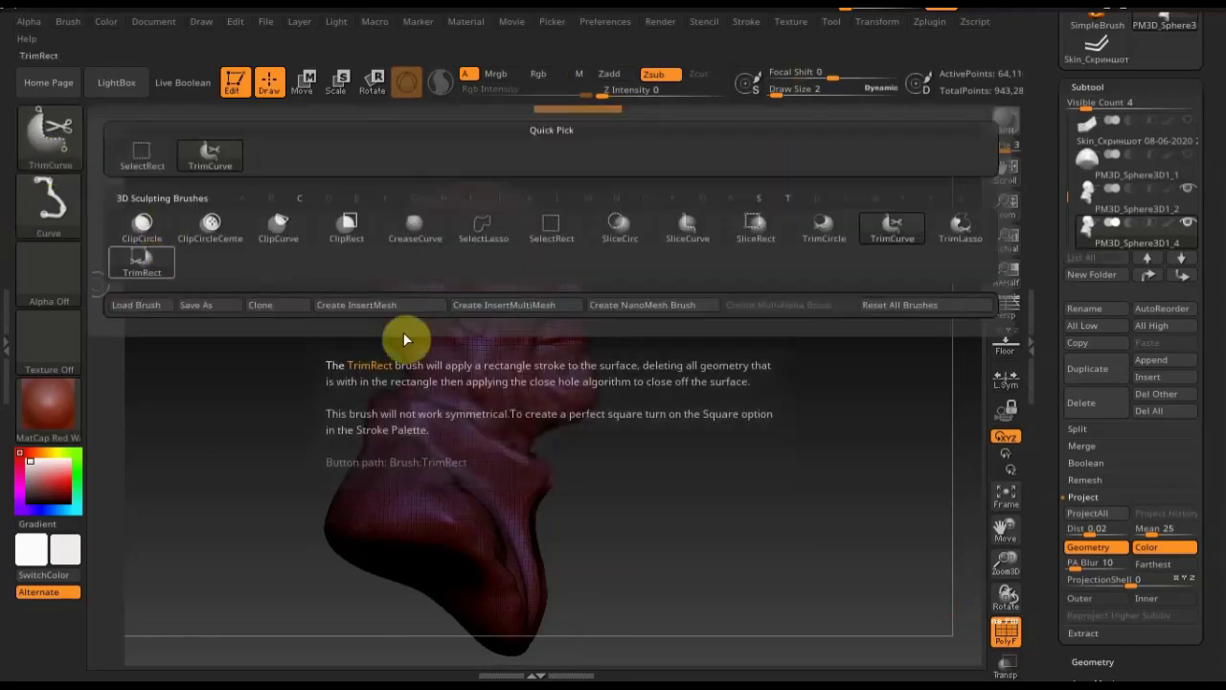
left_click_drag(617, 429, 528, 342, "ctrl+shift")
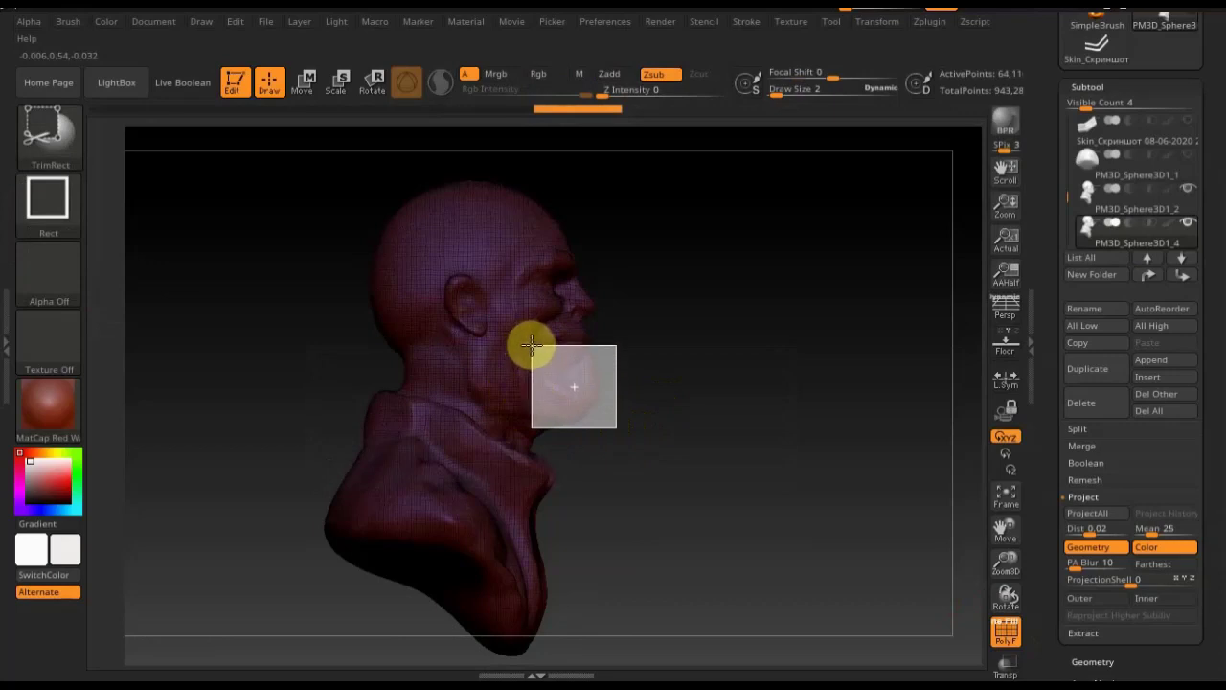
left_click_drag(533, 342, 520, 348, "ctrl+shift")
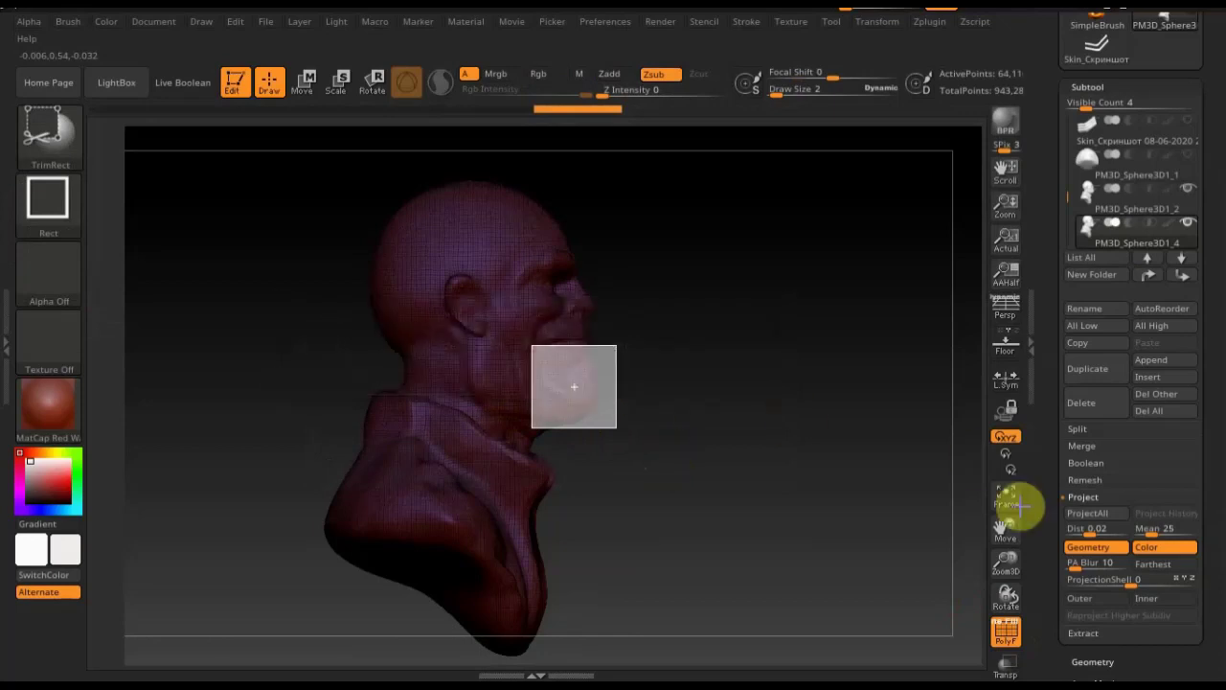
left_click(1097, 659)
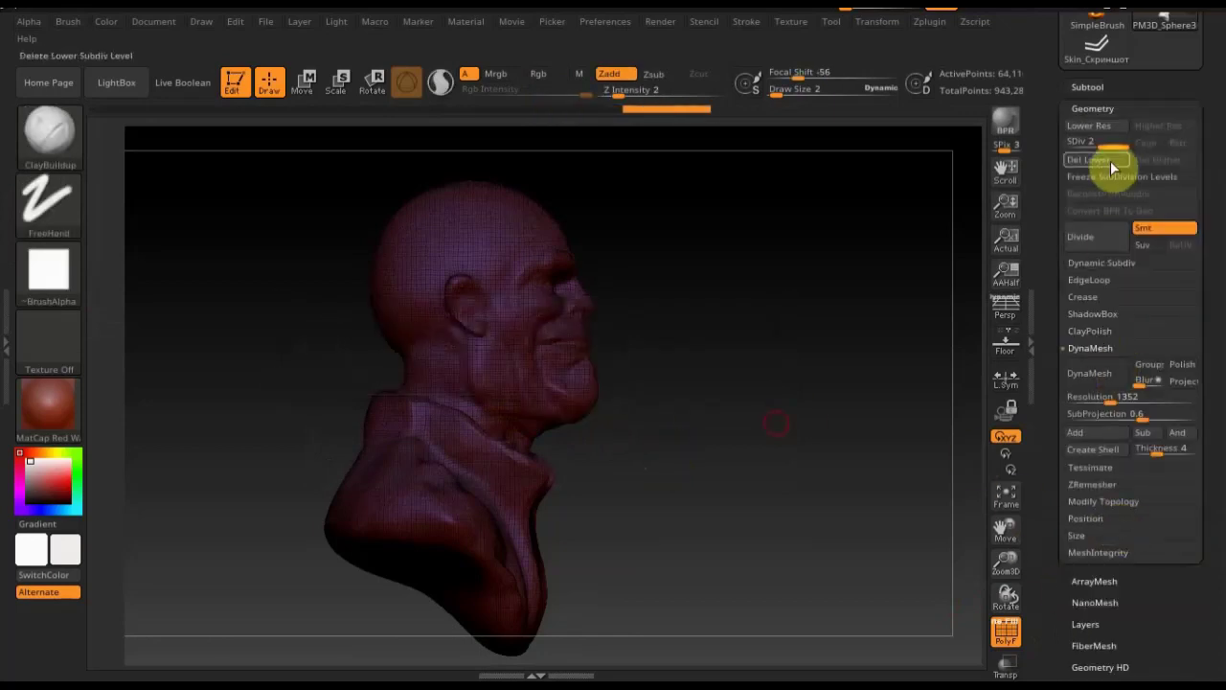
Delete the head's lower subdivision levels, then reselect PM3D_Sphere3D1_2 in the subtool list
mouse_move(643, 433)
left_mouse_down("ctrl+shift")
mouse_move(538, 395)
mouse_move(536, 382)
mouse_move(622, 339)
mouse_move(470, 290)
mouse_move(548, 373)
mouse_move(529, 343)
left_mouse_up("ctrl+shift")
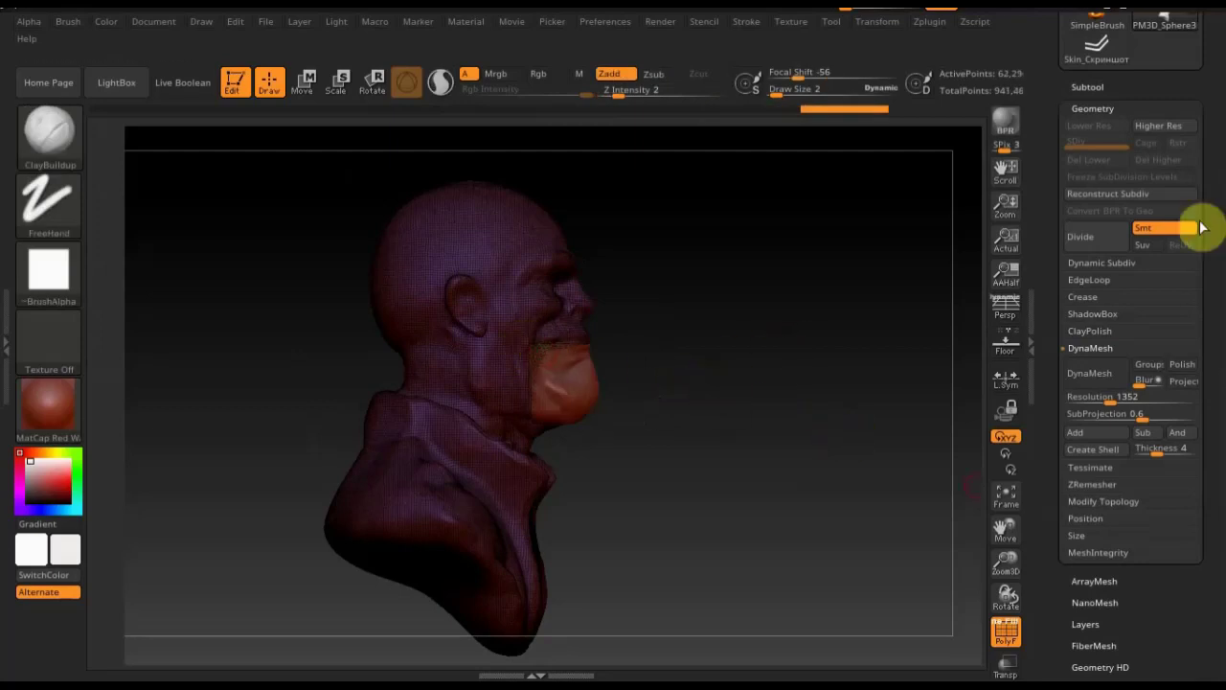
left_click(1090, 87)
left_click(603, 393, "alt")
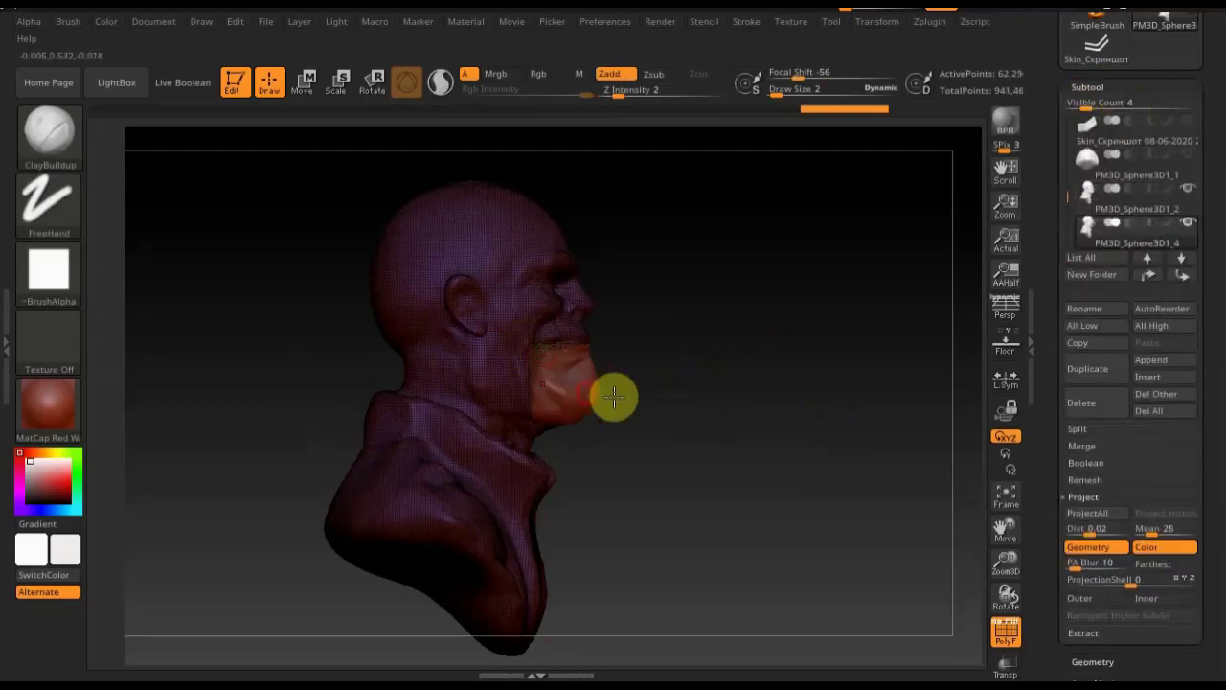
left_click(1108, 214)
mouse_move(1090, 173)
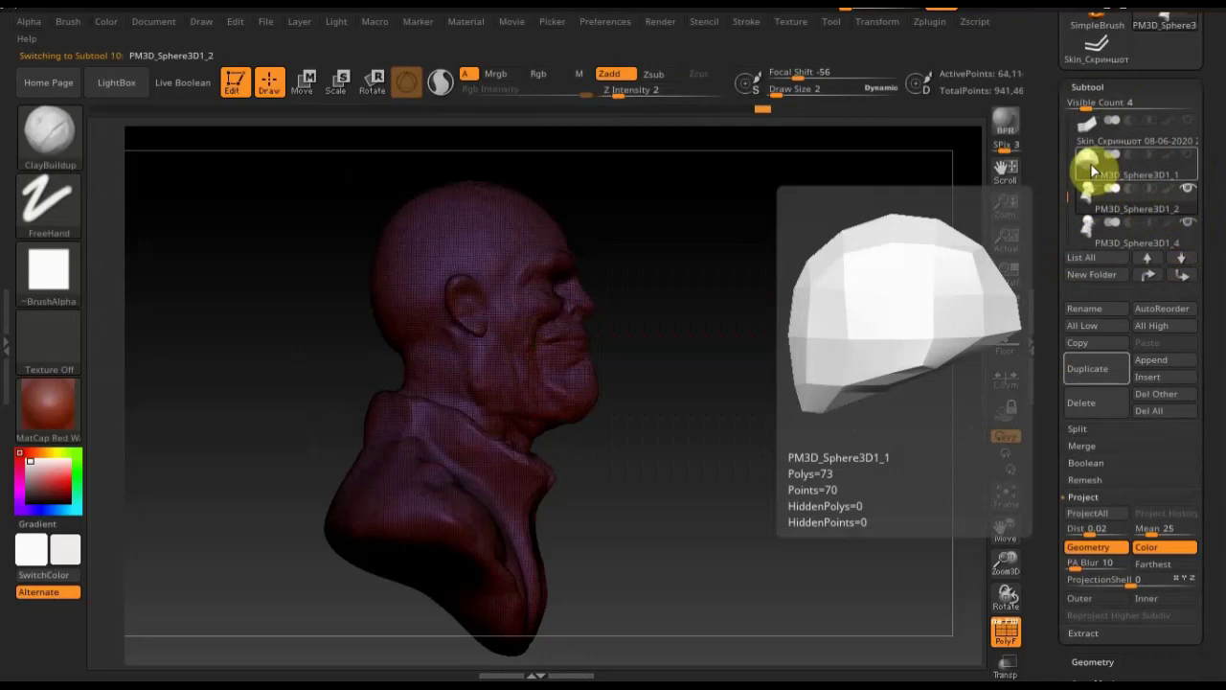
left_click(1184, 260)
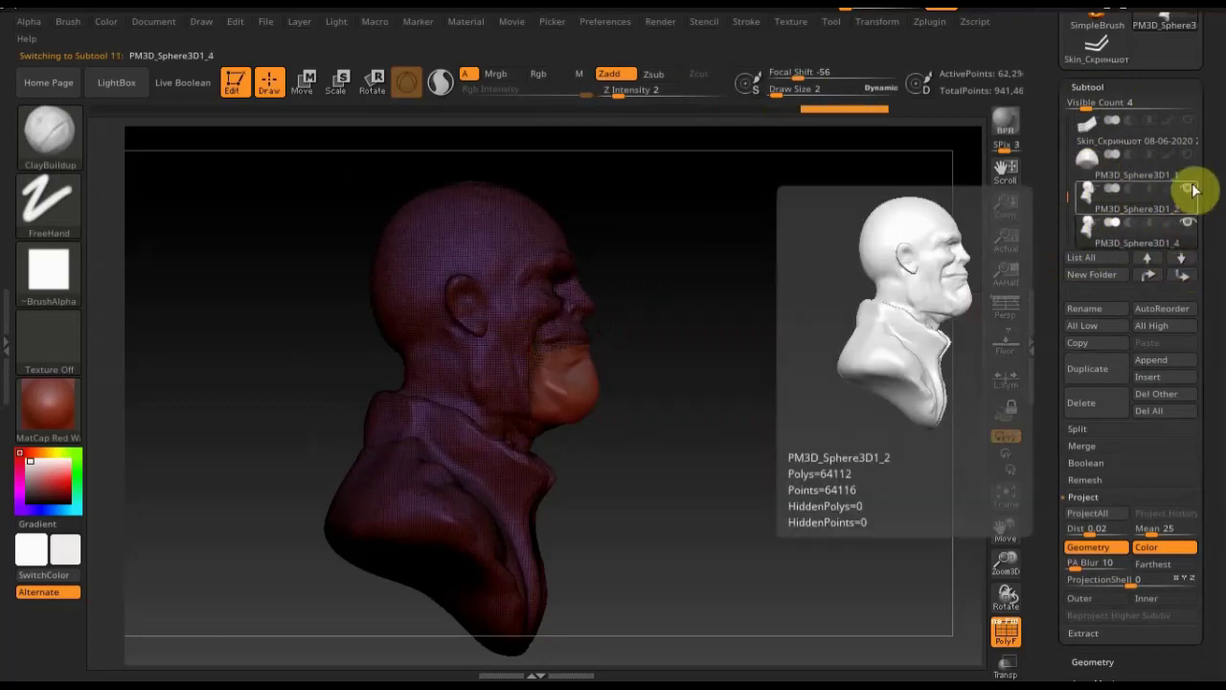
left_click(1097, 202)
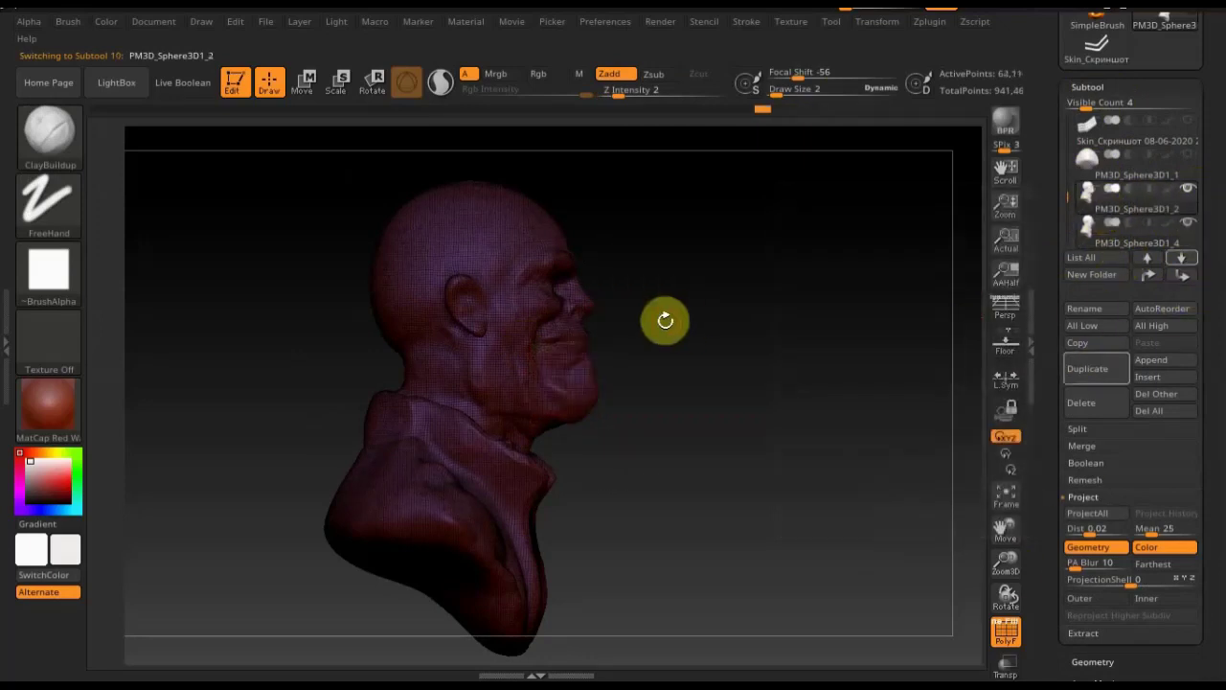
TrimRect away the upper head, turn off PolyF, and make the open-mouthed head active
key("ctrl+shift")
left_click_drag(315, 170, 640, 337)
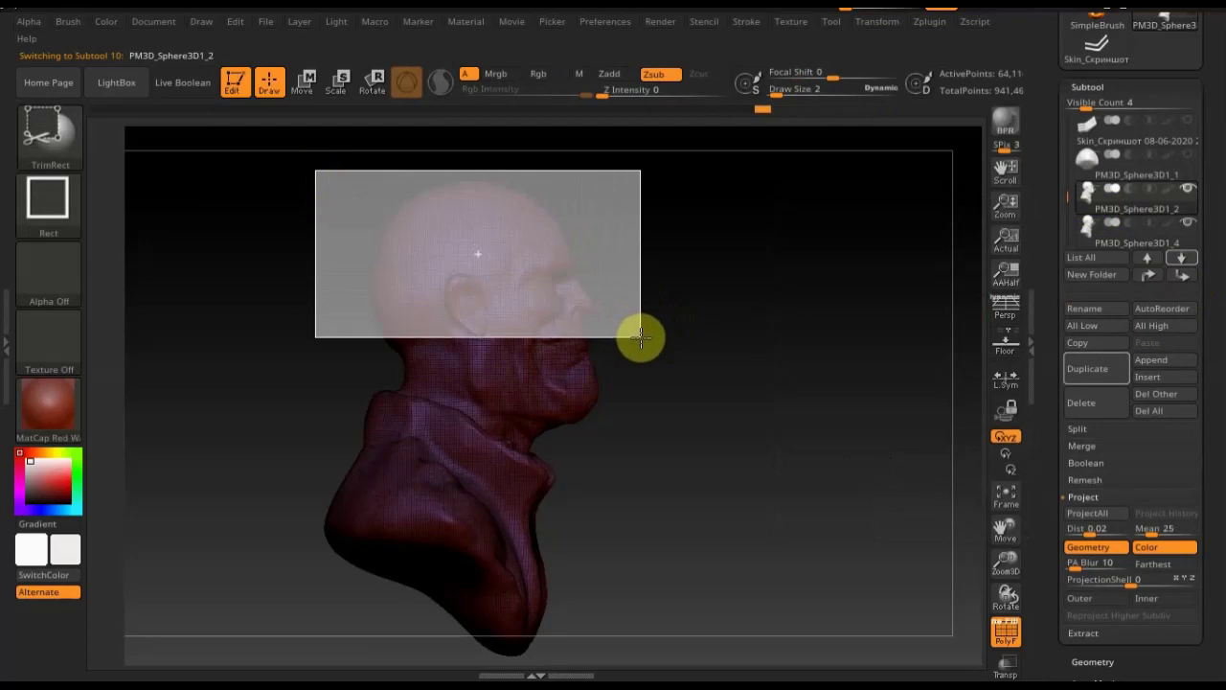
left_click_drag(641, 336, 333, 220, "ctrl+shift")
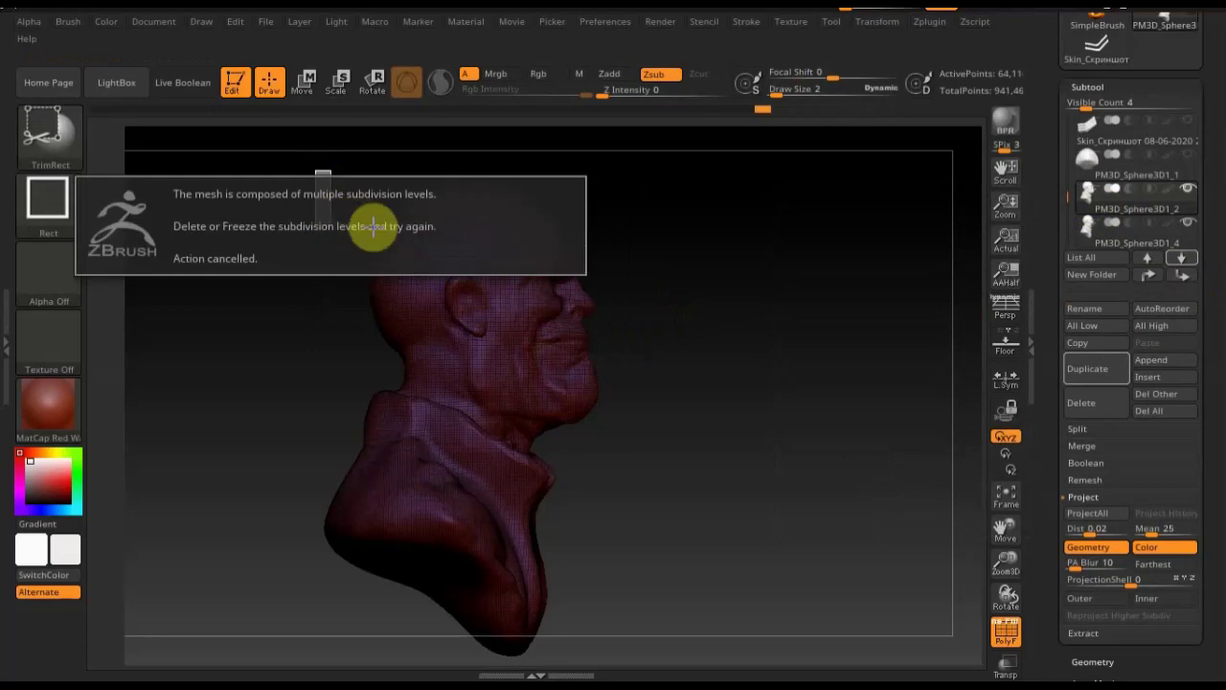
left_click(1006, 635)
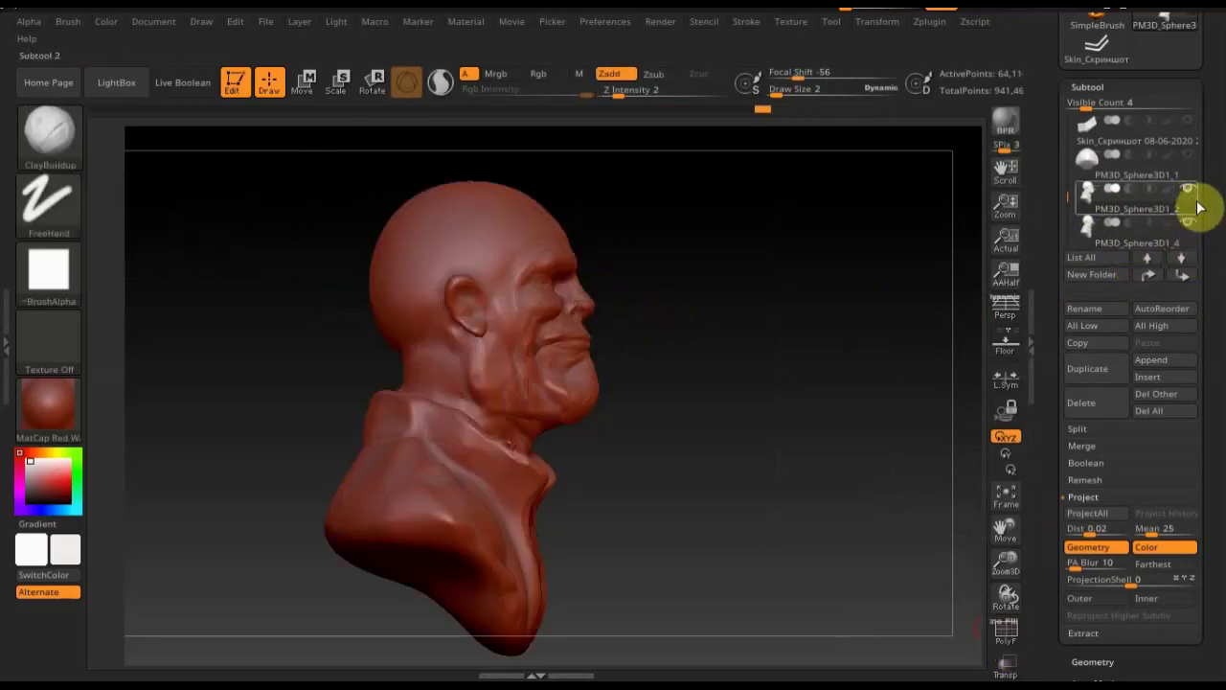
left_click(1190, 255)
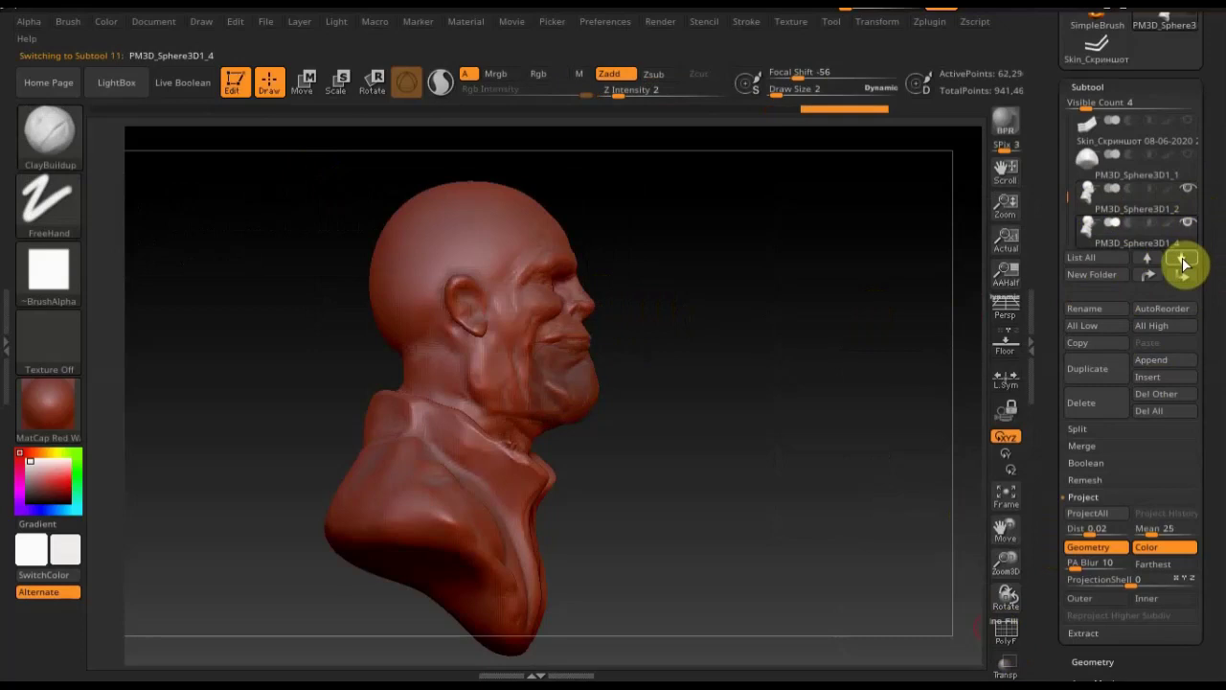
mouse_move(1135, 199)
left_click(1186, 164)
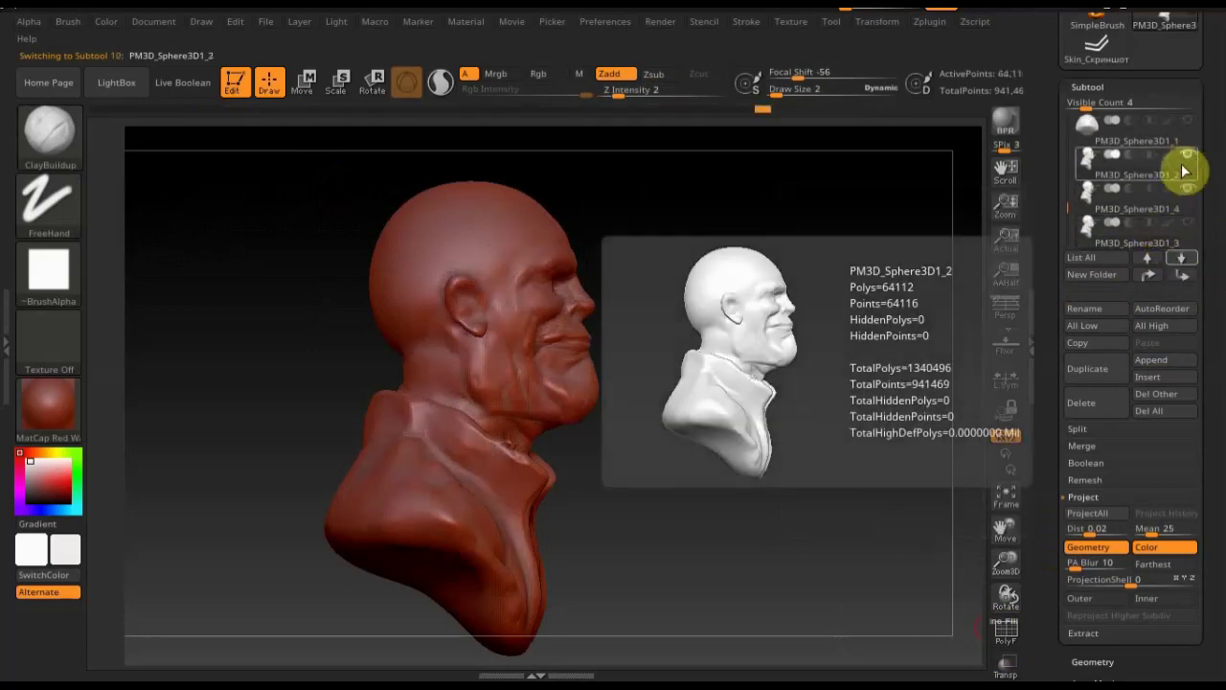
left_click(1150, 204)
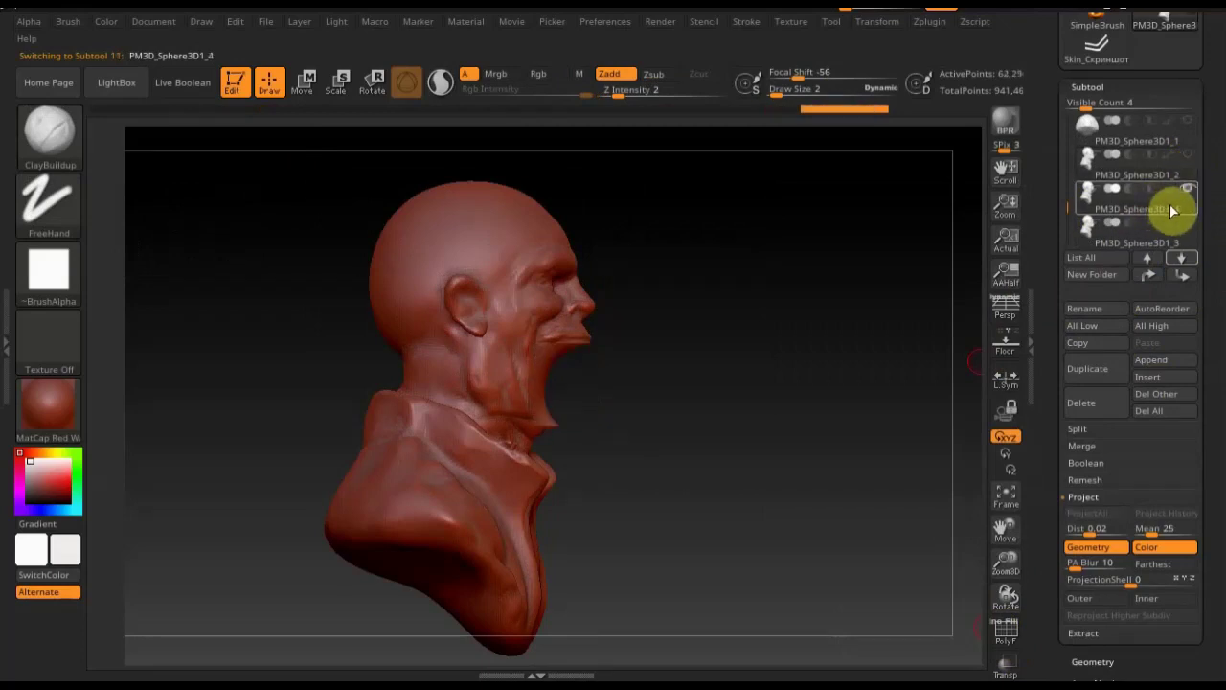
Face the head front-on, toggle PolyF on and off, and open the Geometry settings
key("ctrl")
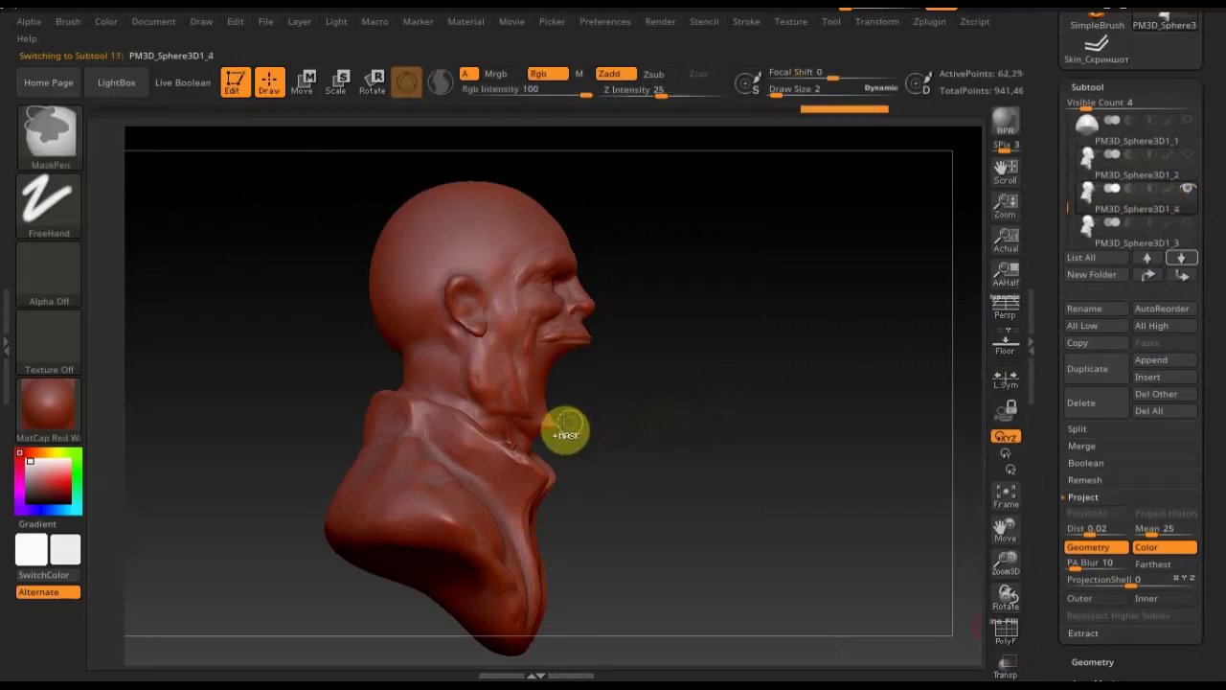
key("shift")
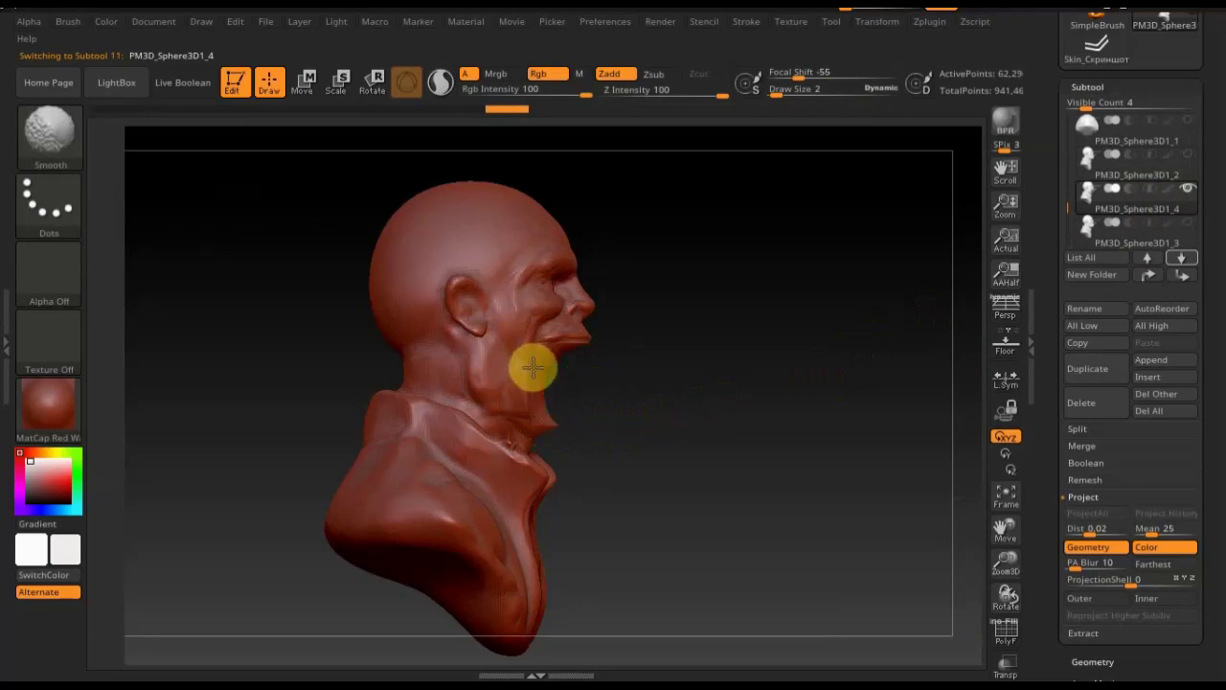
left_click_drag(756, 369, 747, 383, "shift")
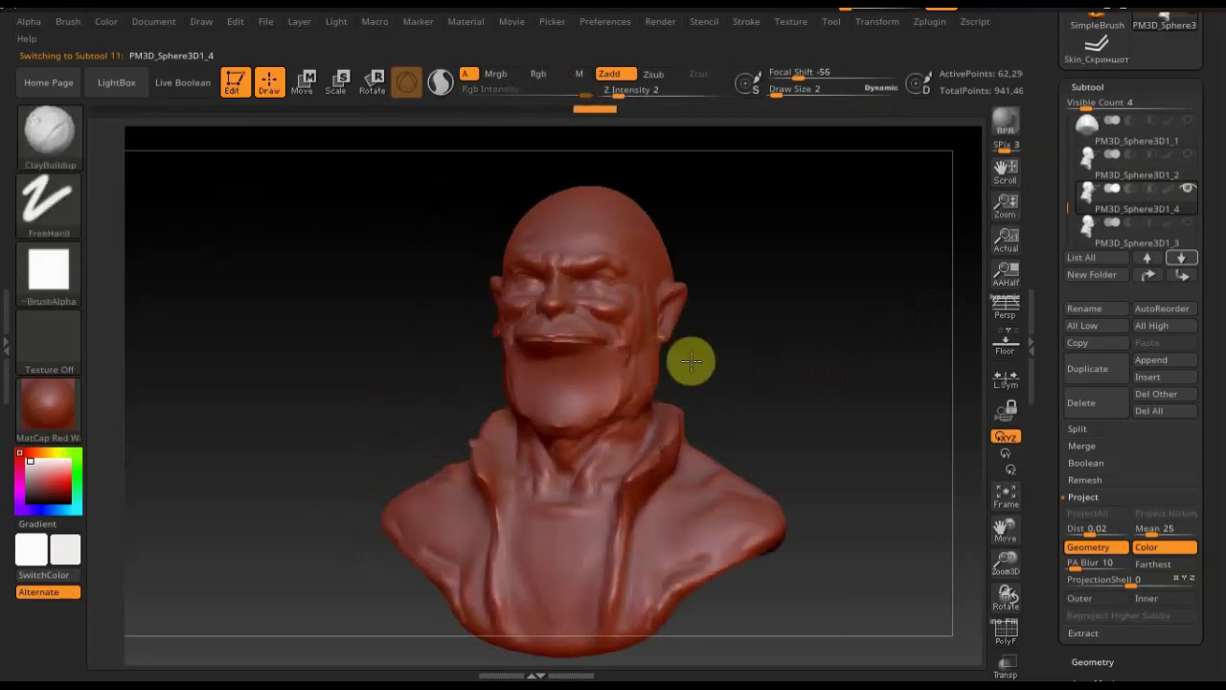
scroll(757, 386, "up", 5)
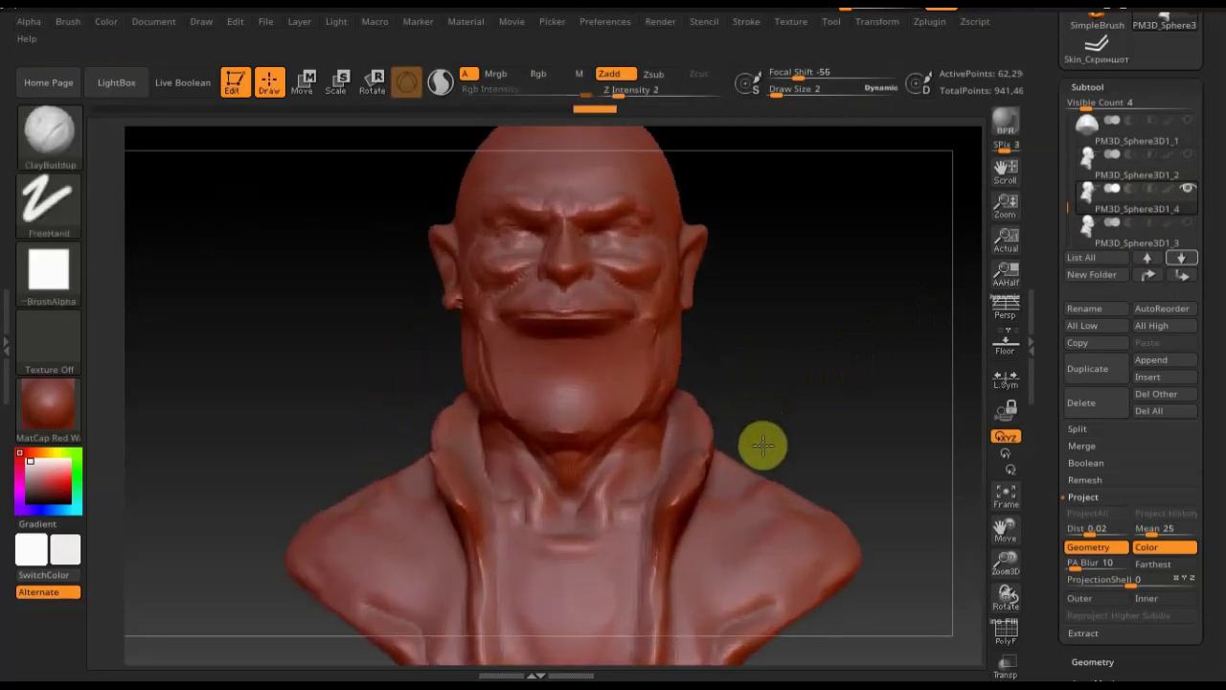
left_click_drag(780, 345, 788, 342, "shift")
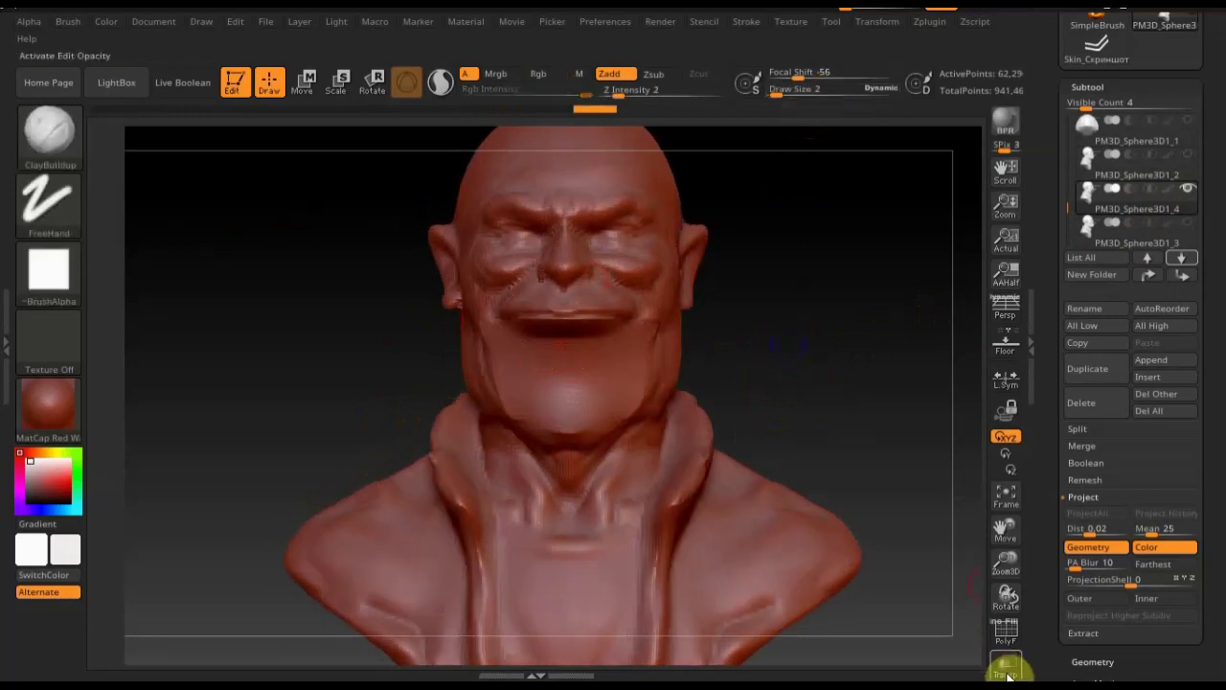
left_click(1009, 632)
left_click(1007, 633)
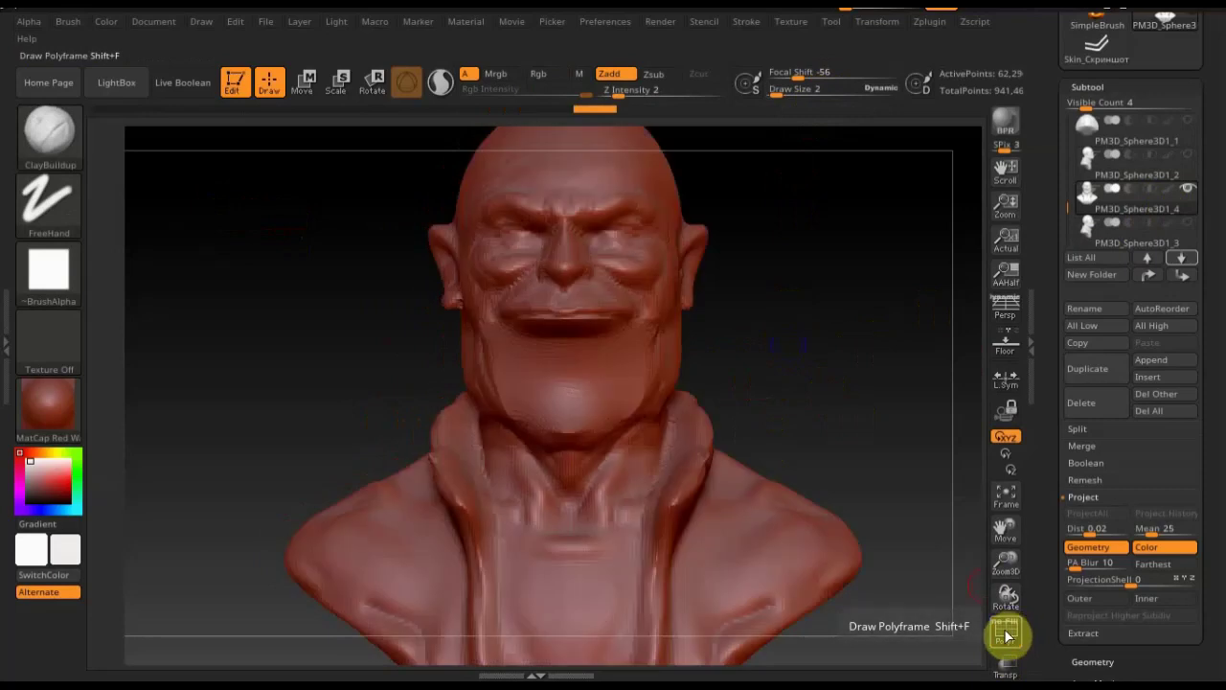
key("ctrl")
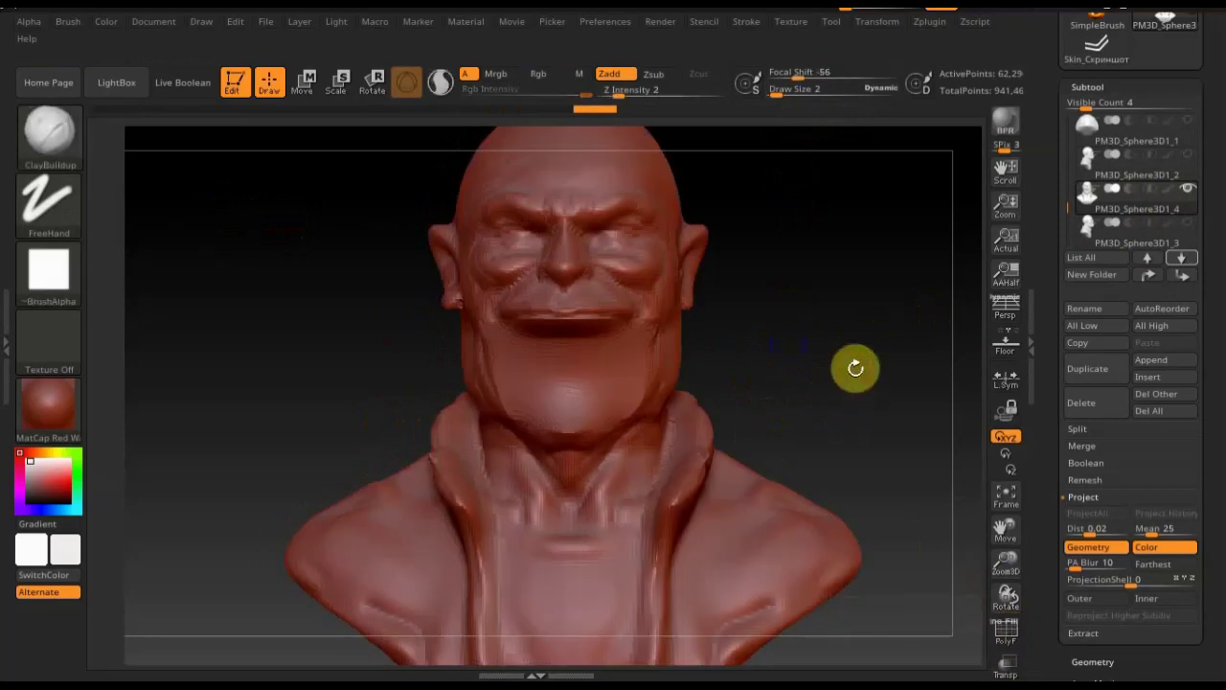
left_click(1095, 662)
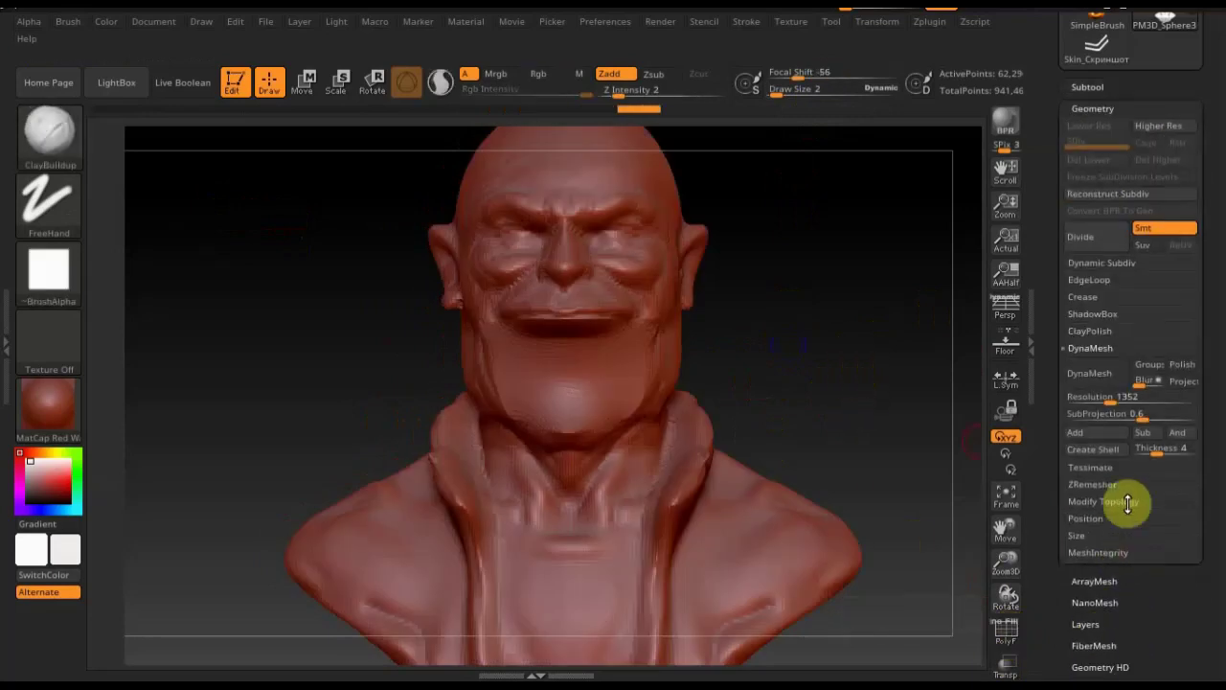
DynaMesh the head again at Resolution 2208 instead of 1352
left_click(1095, 377)
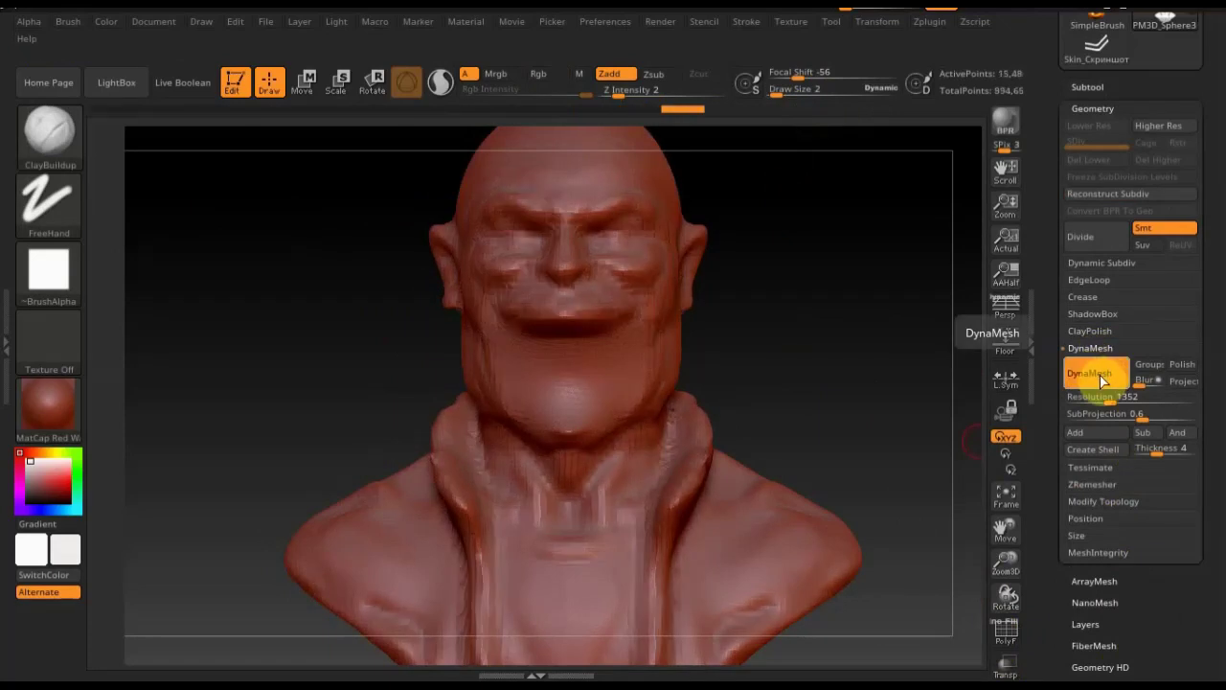
key("ctrl+z")
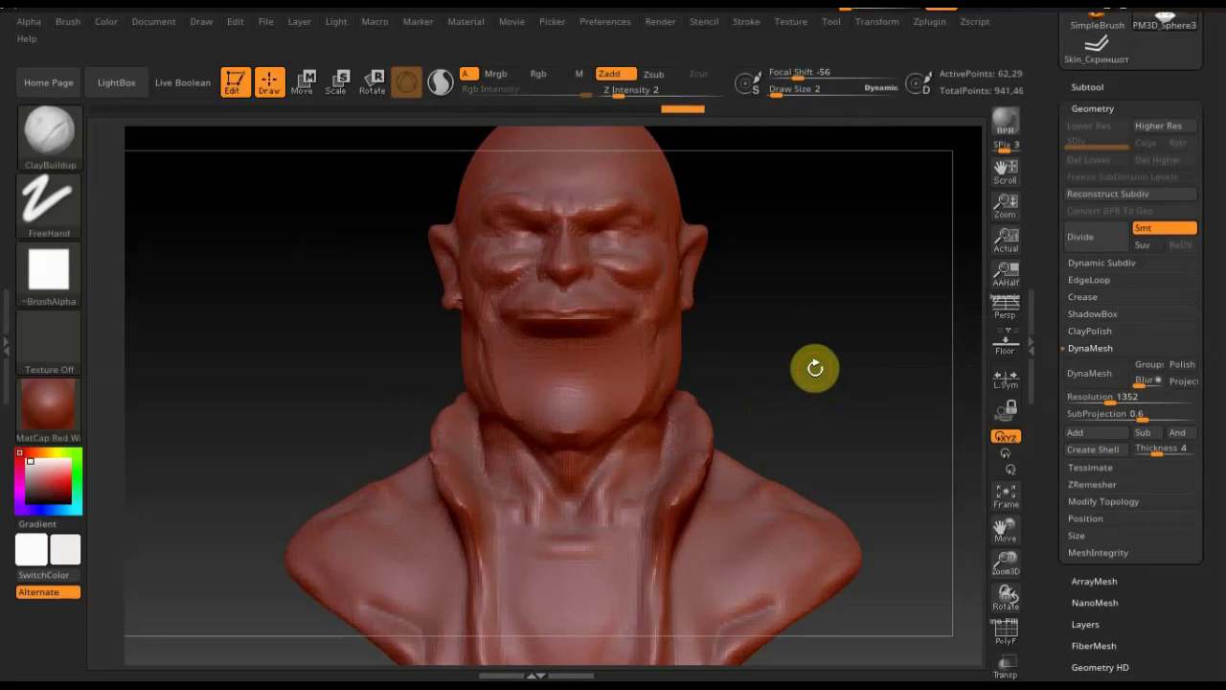
mouse_move(1097, 398)
left_mouse_down()
mouse_move(1127, 402)
mouse_move(1117, 400)
left_mouse_up()
left_click(1093, 375)
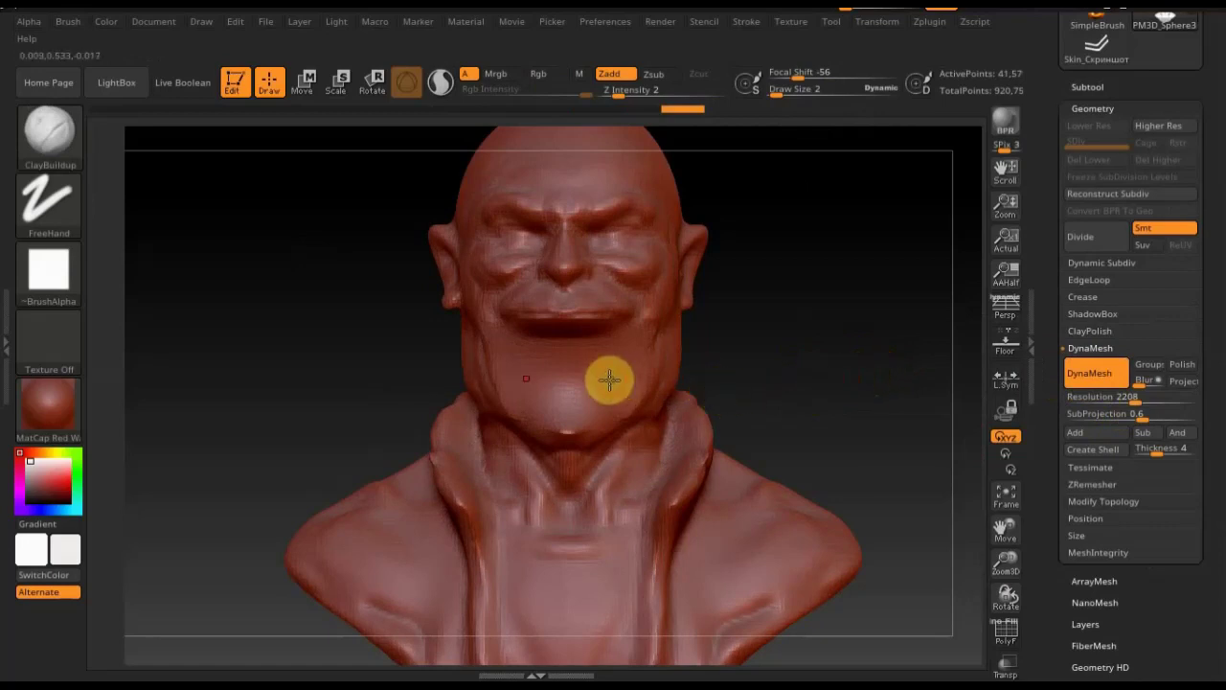
Smooth the chin and lower lip, then tilt the head to check from below
key("shift")
left_click_drag(575, 353, 530, 353, "shift")
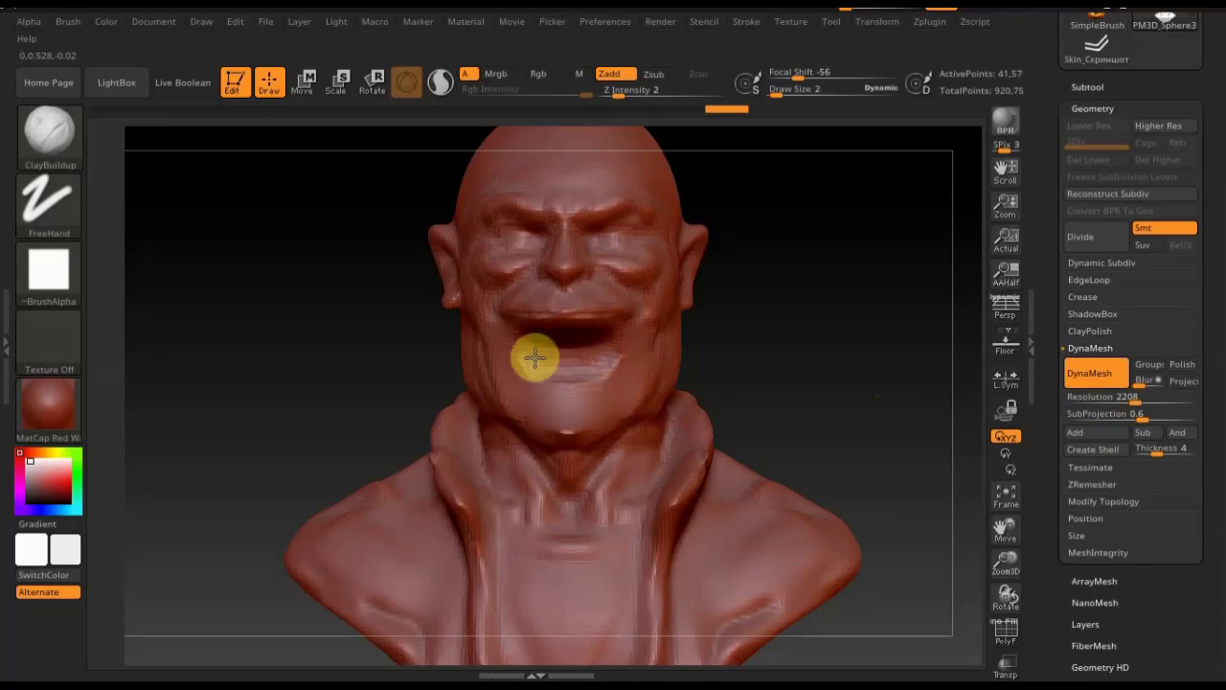
left_click_drag(546, 379, 593, 394)
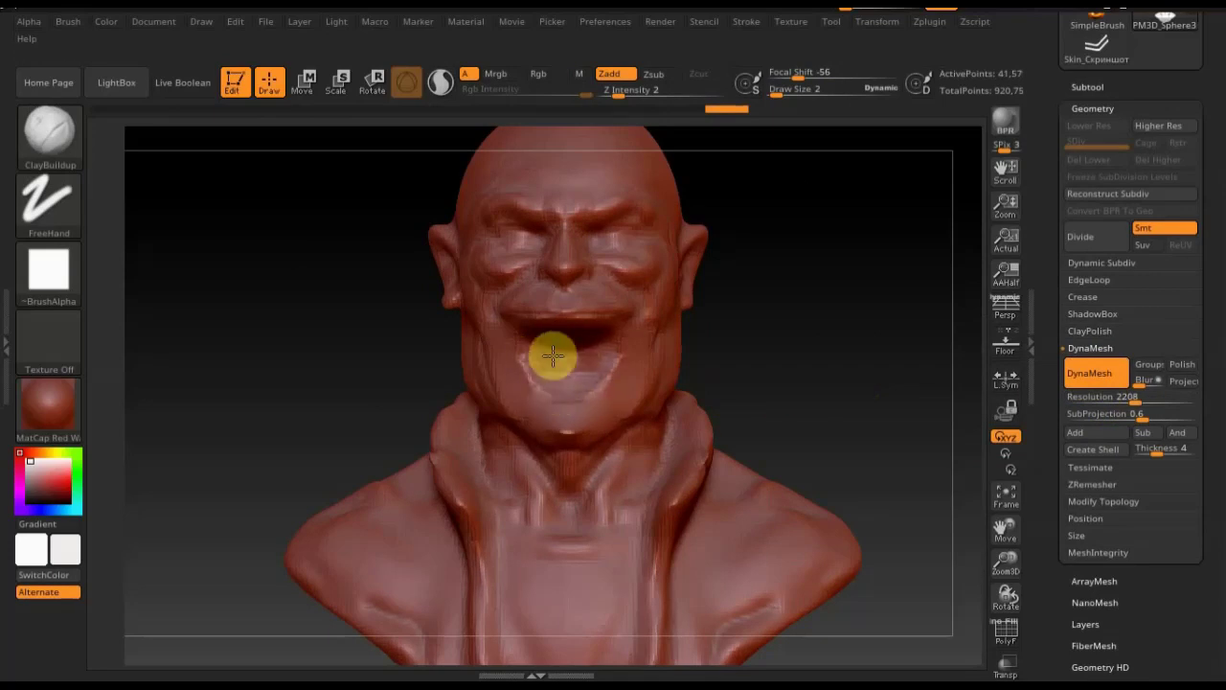
left_click_drag(799, 317, 758, 326)
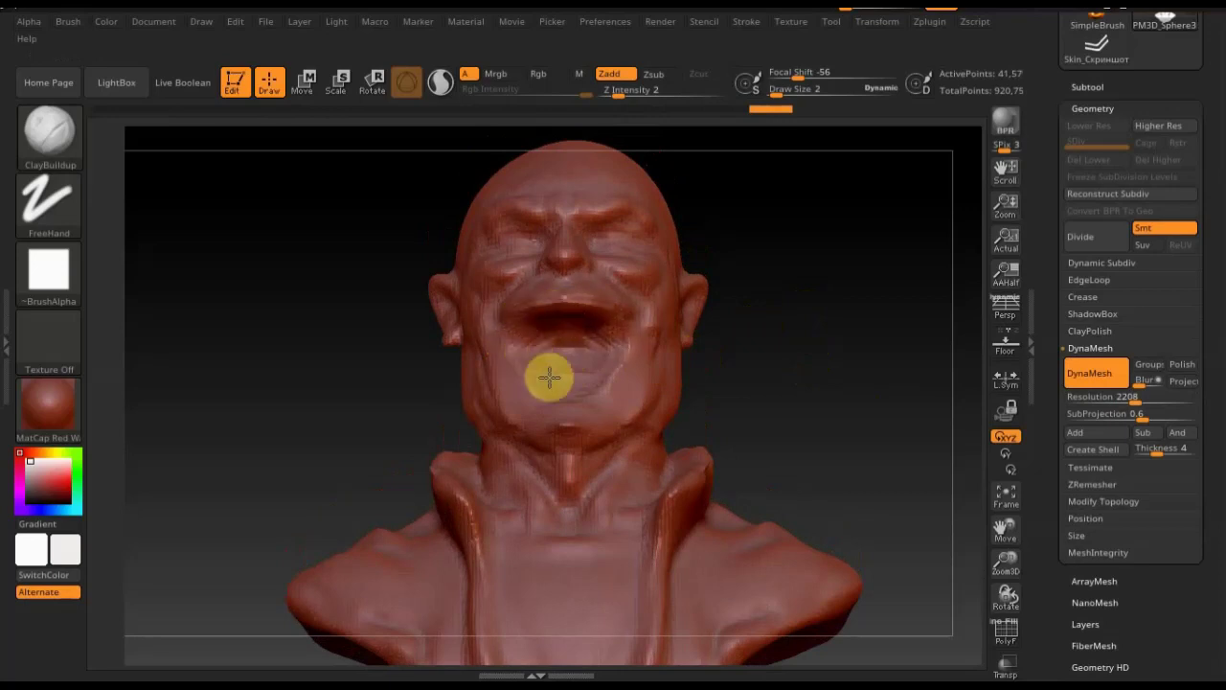
left_click_drag(610, 345, 626, 346)
Show the second head mesh, make PM3D_Sphere3D1_2 active, and turn on Transp
left_click_drag(847, 364, 775, 403)
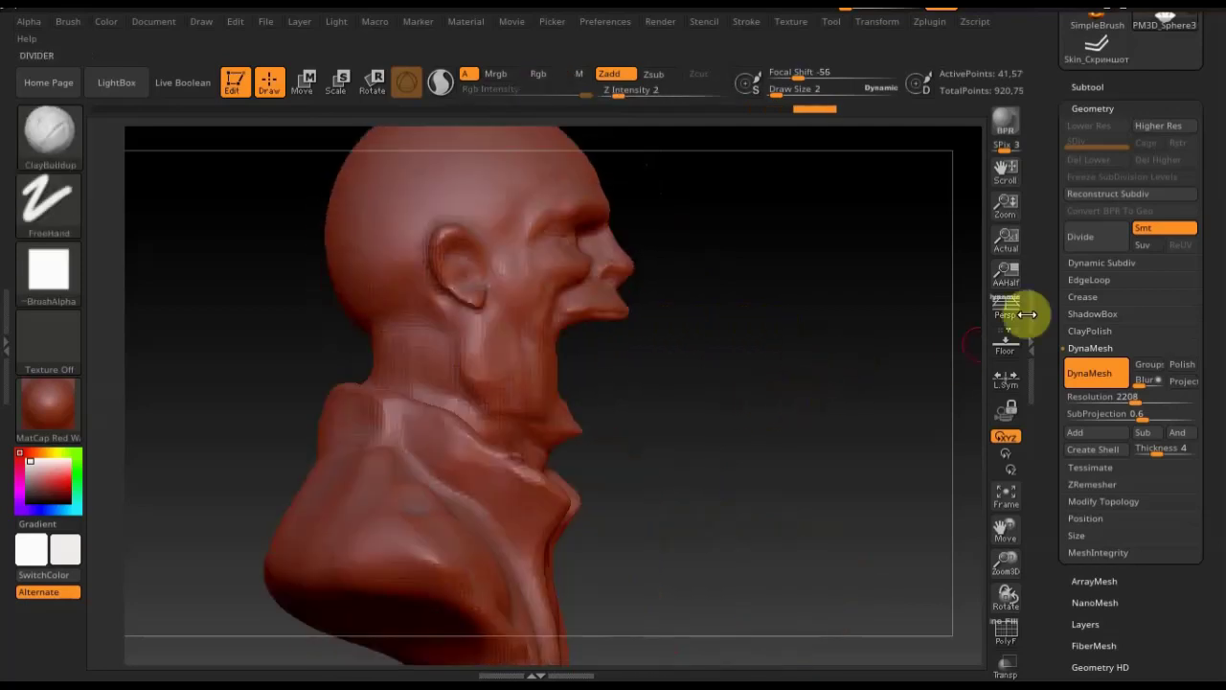
left_click(1090, 87)
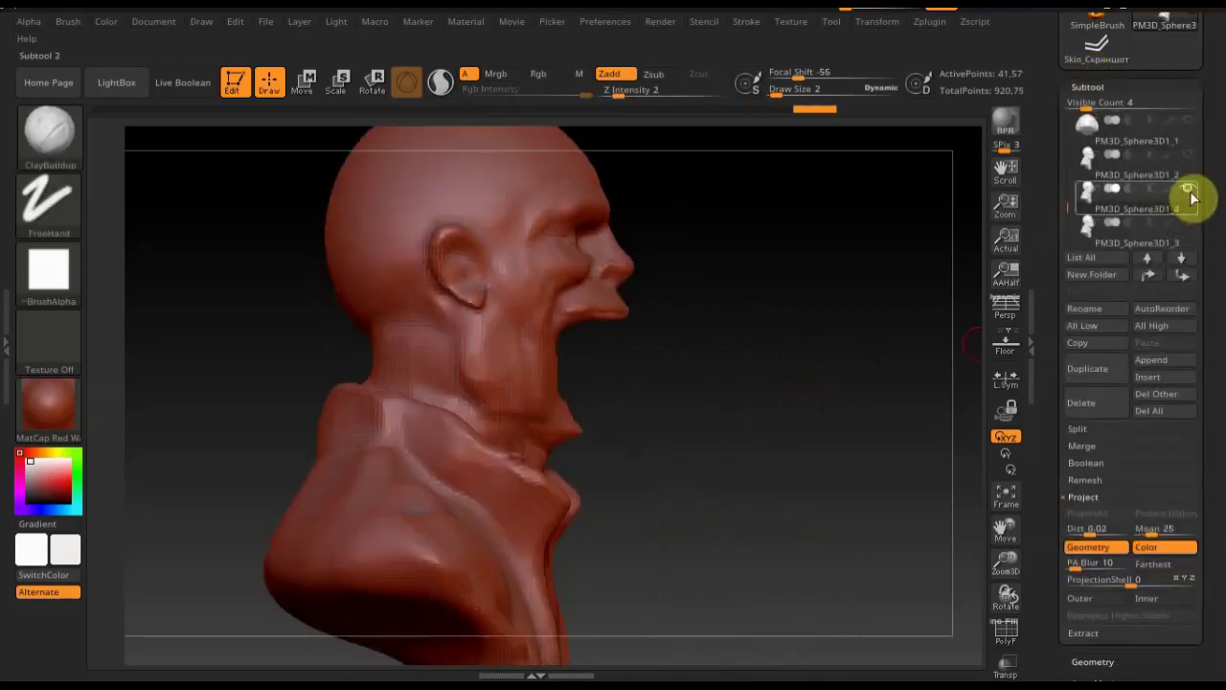
left_click(1190, 157)
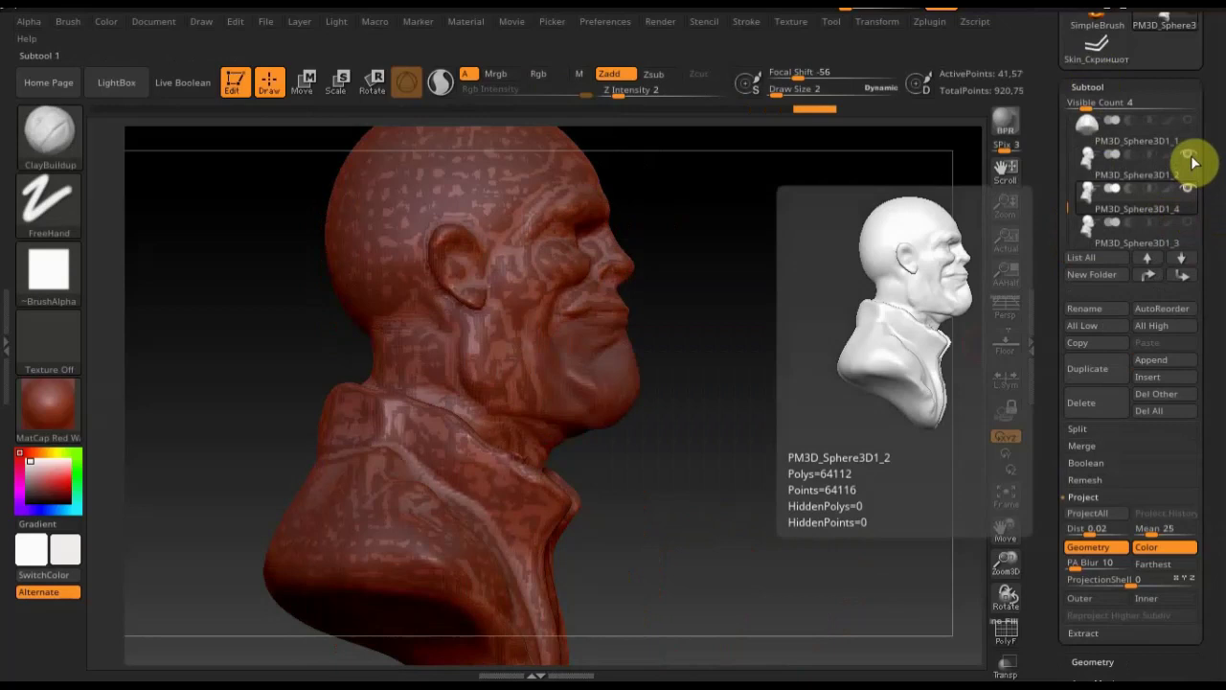
left_click(1133, 162)
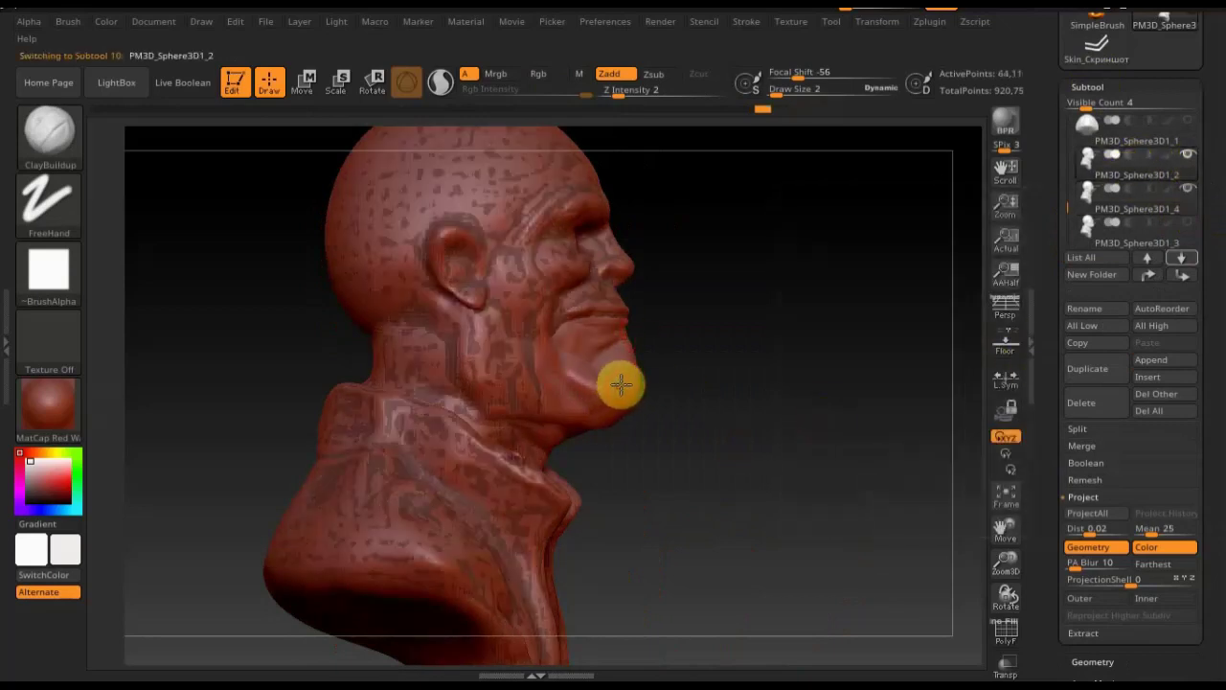
left_click(1004, 667)
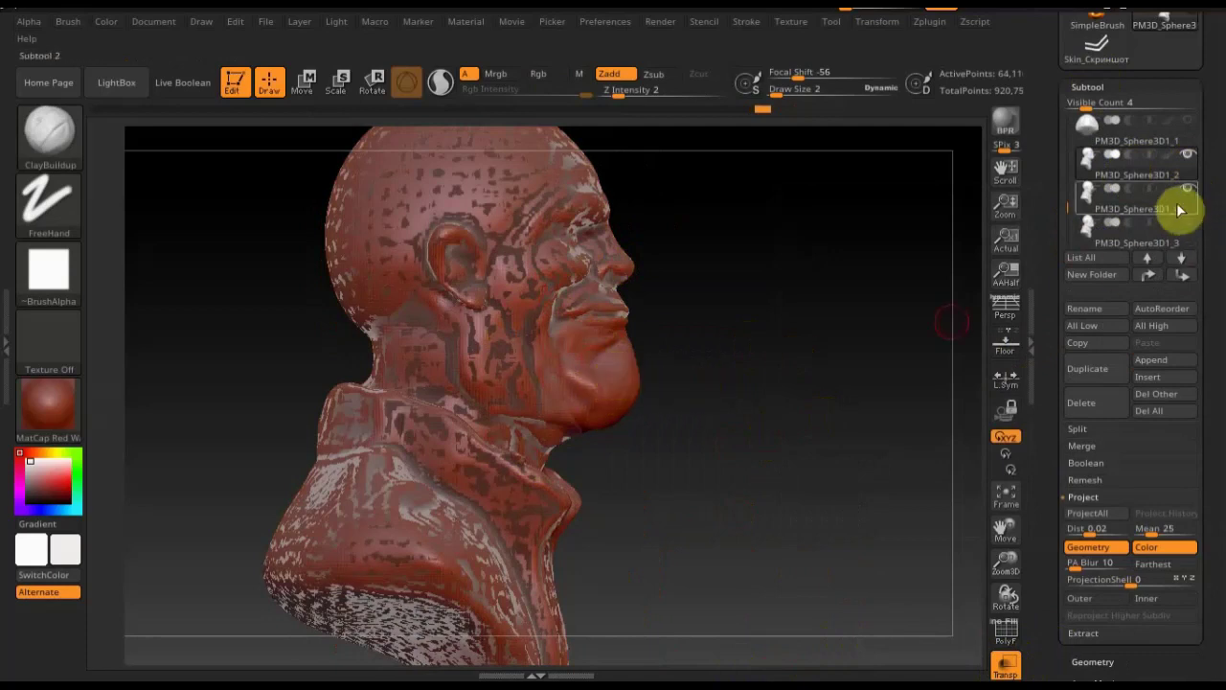
Trim the top of the head, delete lower subdivision levels, and reopen the subtool list
key("ctrl")
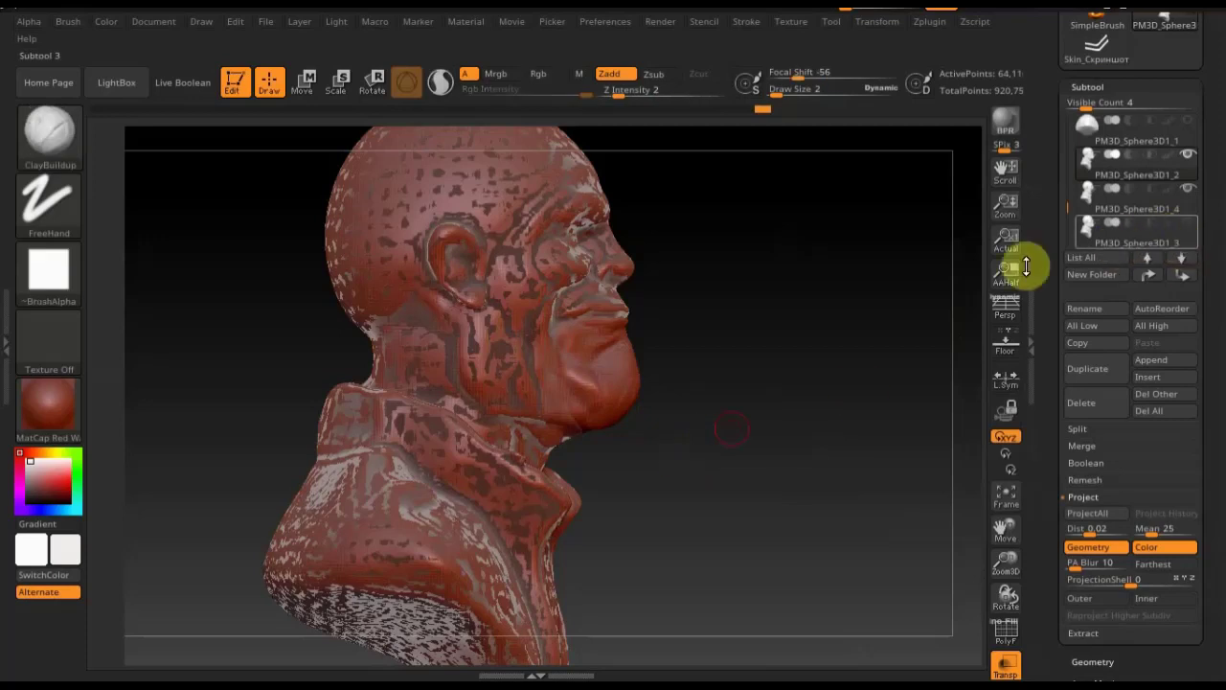
left_click_drag(781, 345, 750, 343)
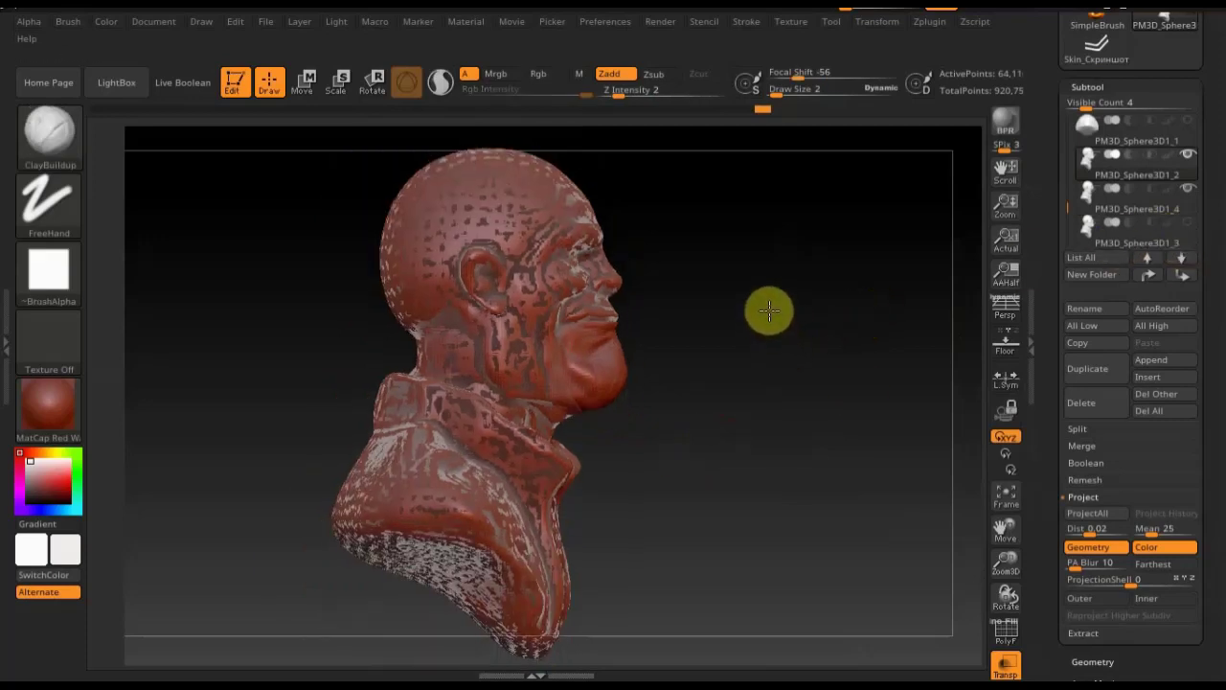
left_click_drag(255, 148, 681, 353, "ctrl+shift")
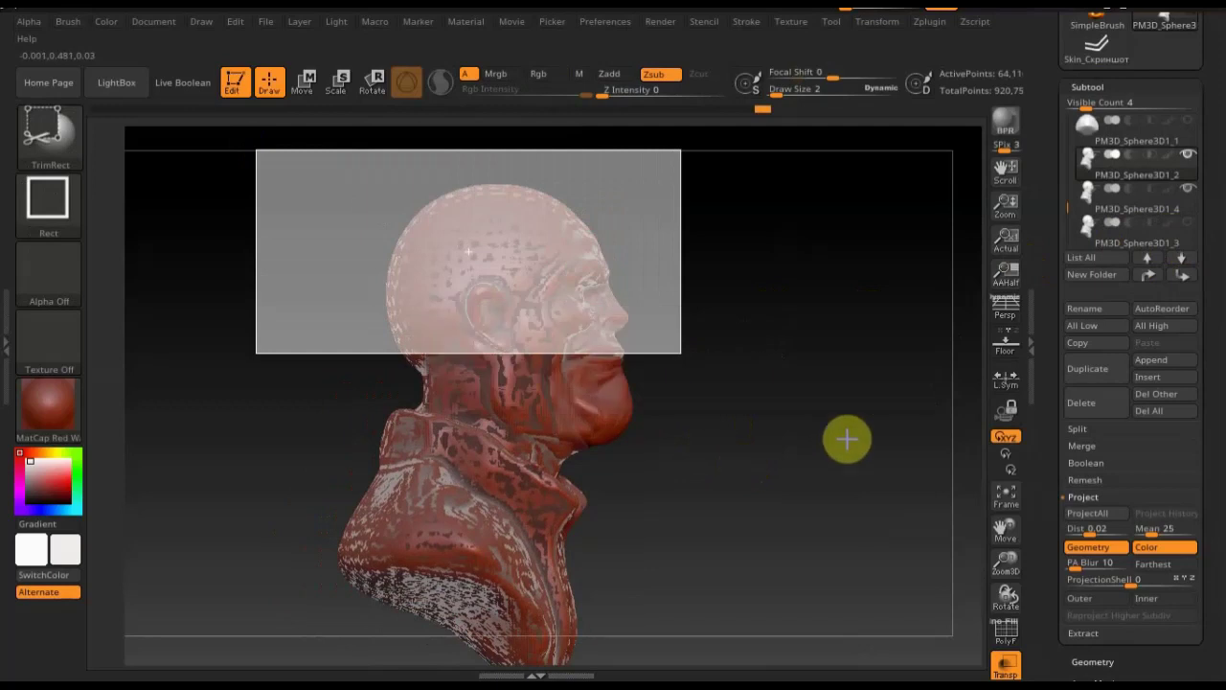
left_click(1092, 661)
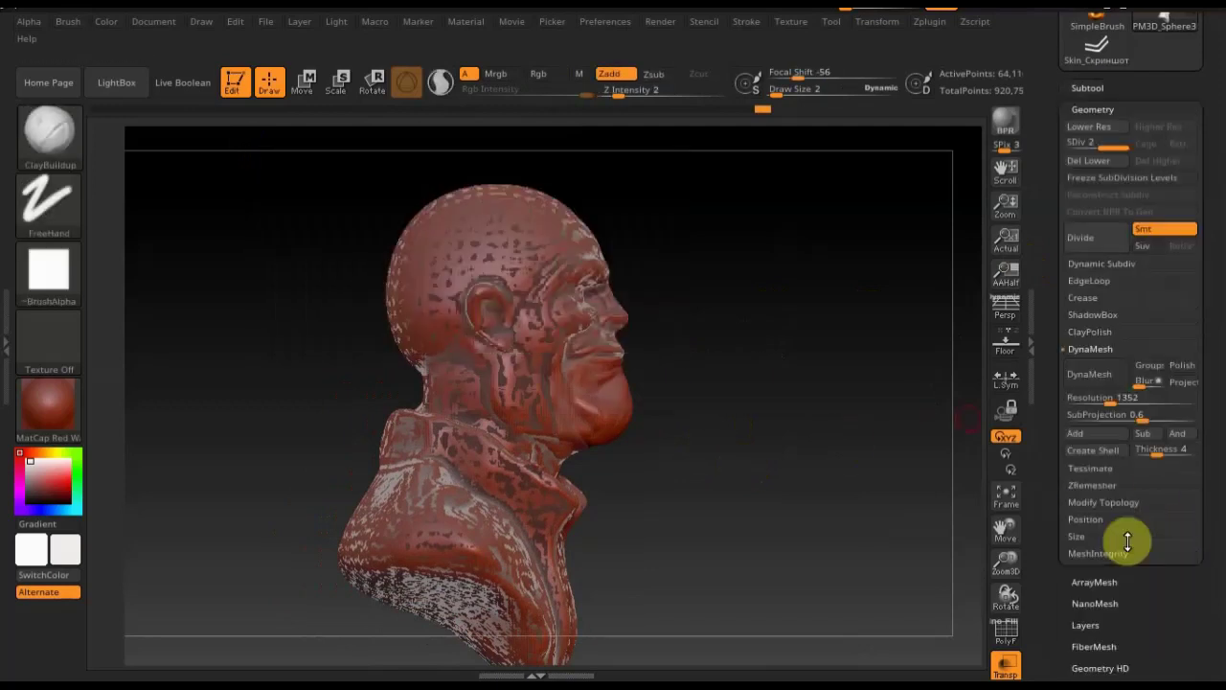
left_click(1099, 165)
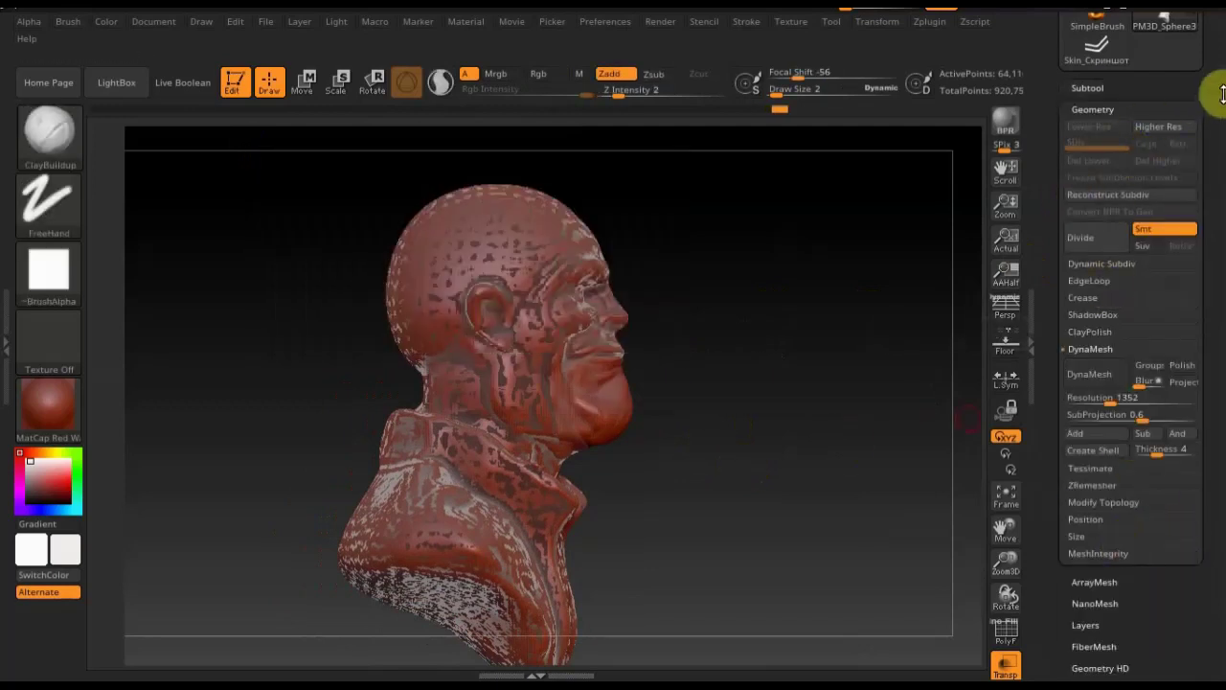
left_click_drag(1213, 90, 1213, 185)
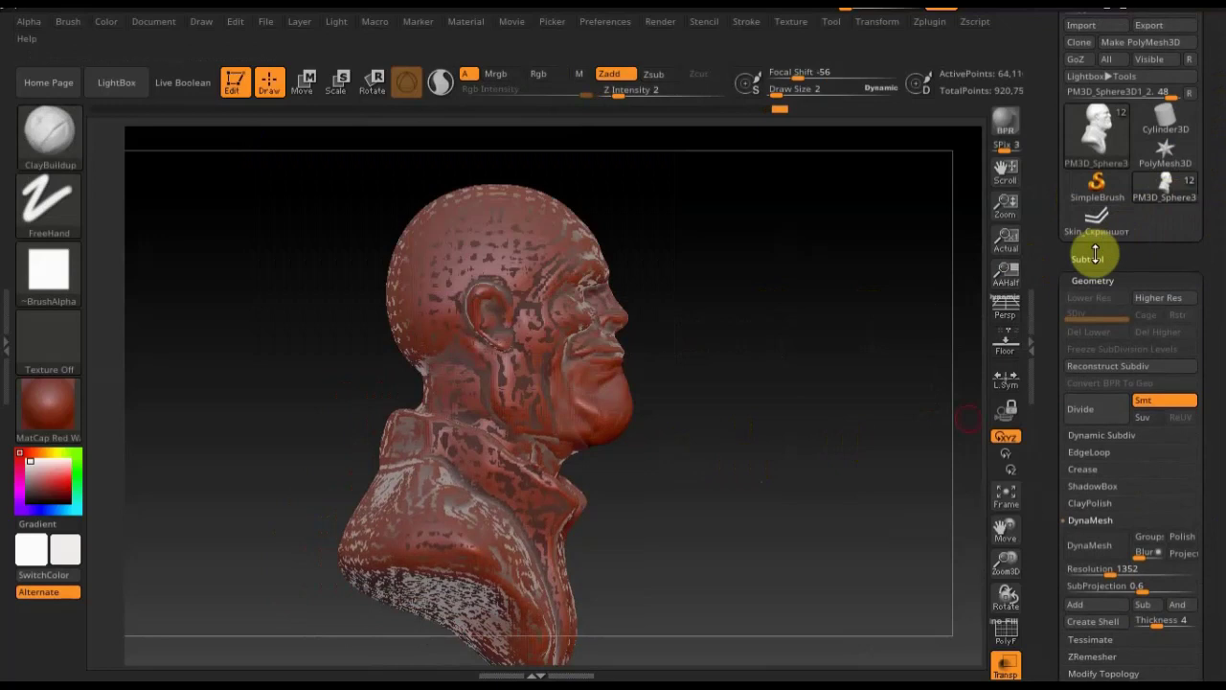
left_click(1092, 257)
mouse_move(1096, 134)
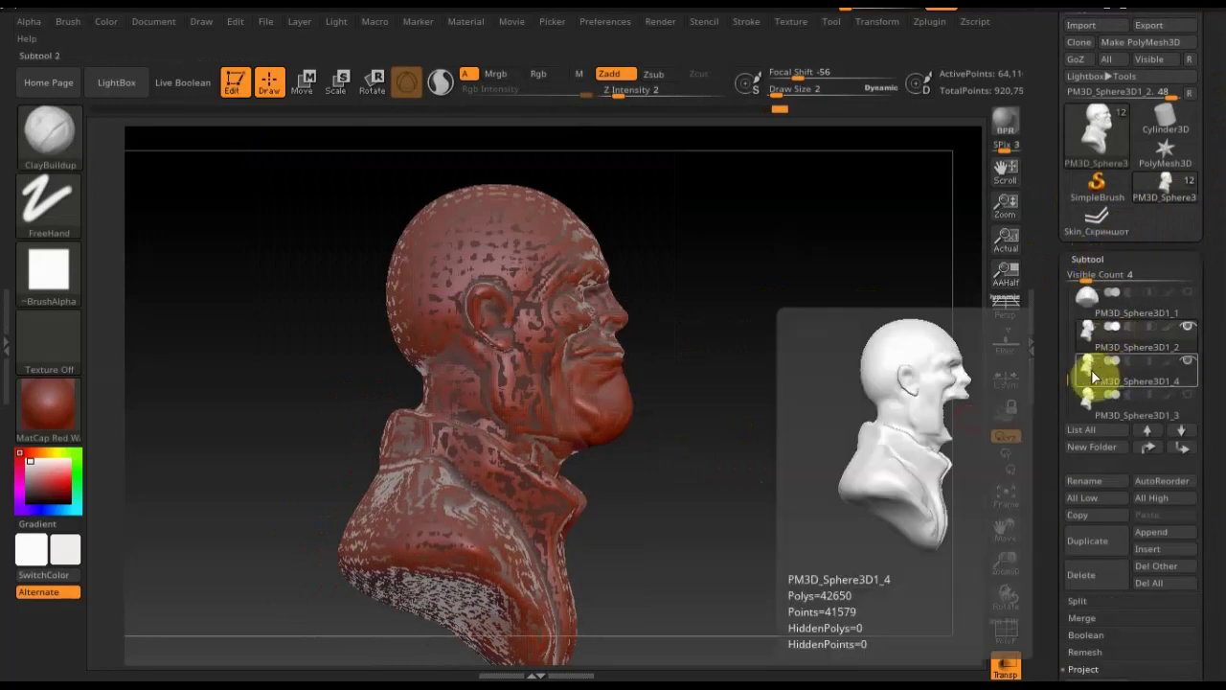
TrimRect away the upper head and the jaw piece below the chin past the neck
key("ctrl+shift")
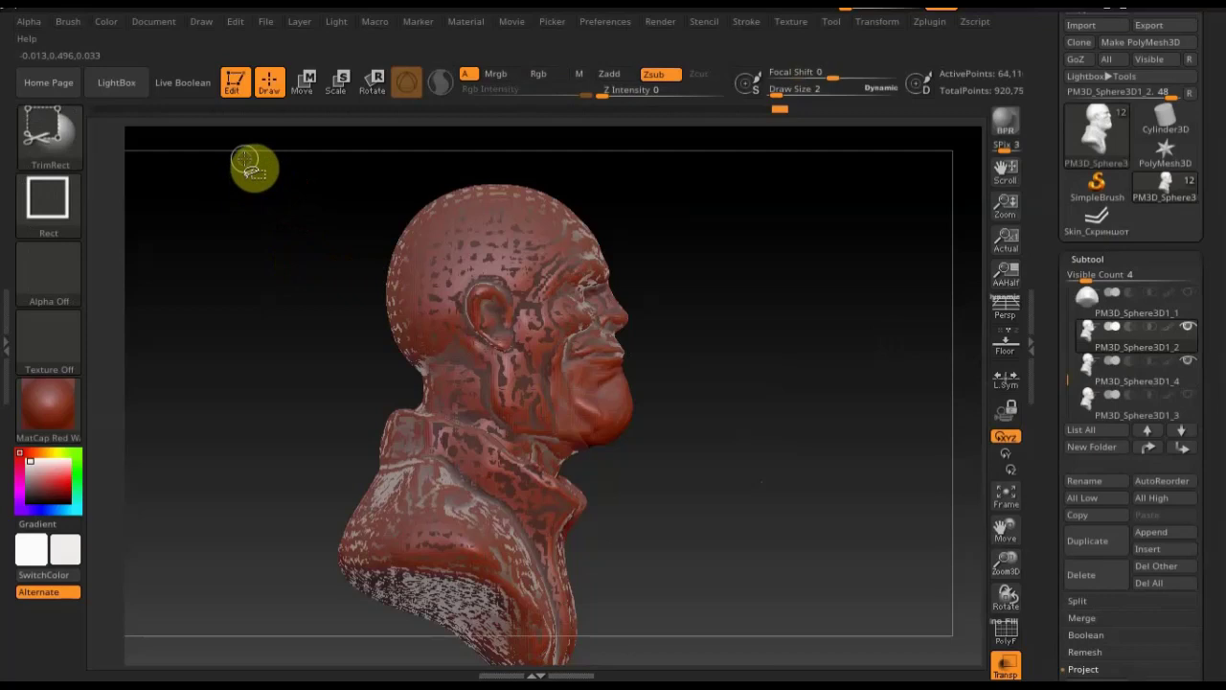
mouse_move(247, 159)
left_mouse_down("ctrl+shift")
mouse_move(626, 285)
mouse_move(701, 353)
left_mouse_up("ctrl+shift")
left_click_drag(306, 161, 557, 669, "ctrl+shift")
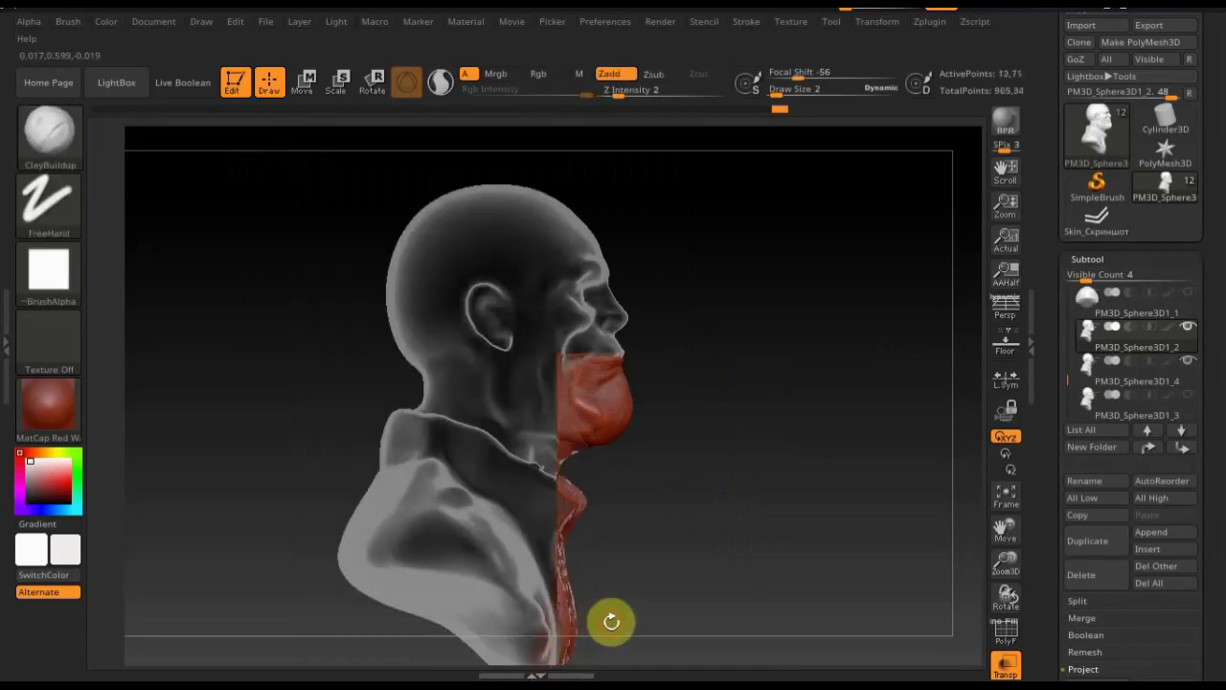
left_click_drag(647, 583, 645, 504, "alt")
mouse_move(678, 624)
left_mouse_down("ctrl+shift")
mouse_move(578, 539)
mouse_move(509, 371)
left_mouse_up("ctrl+shift")
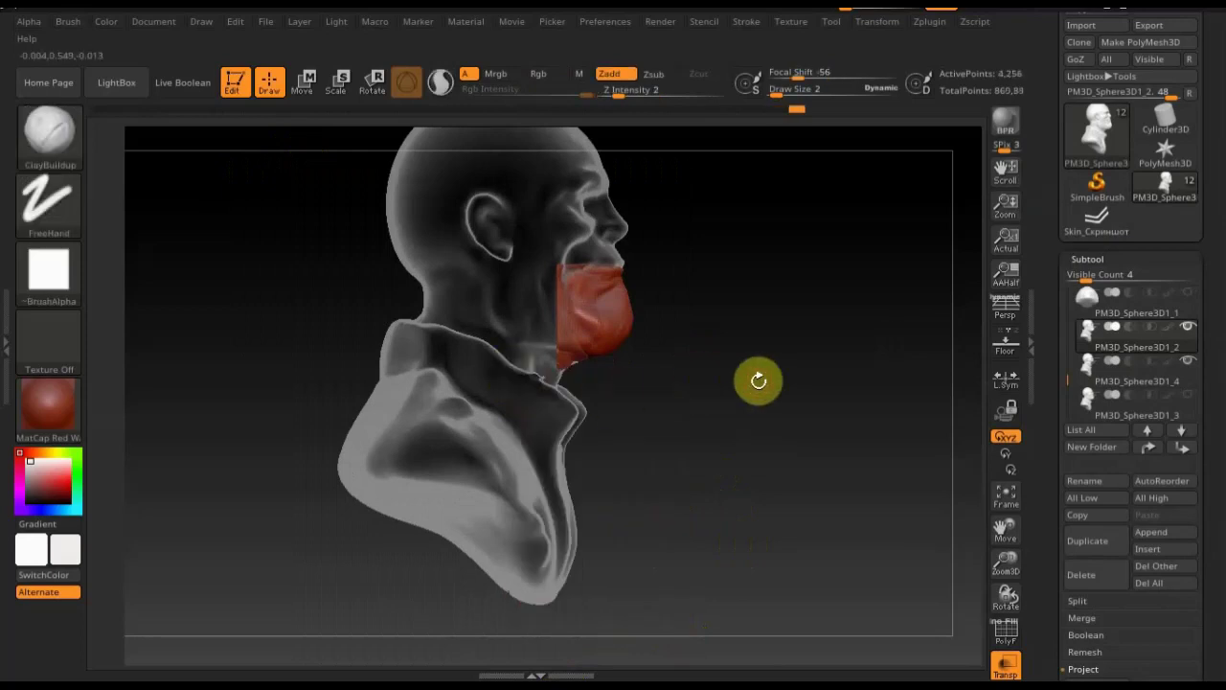
left_click_drag(736, 386, 680, 386)
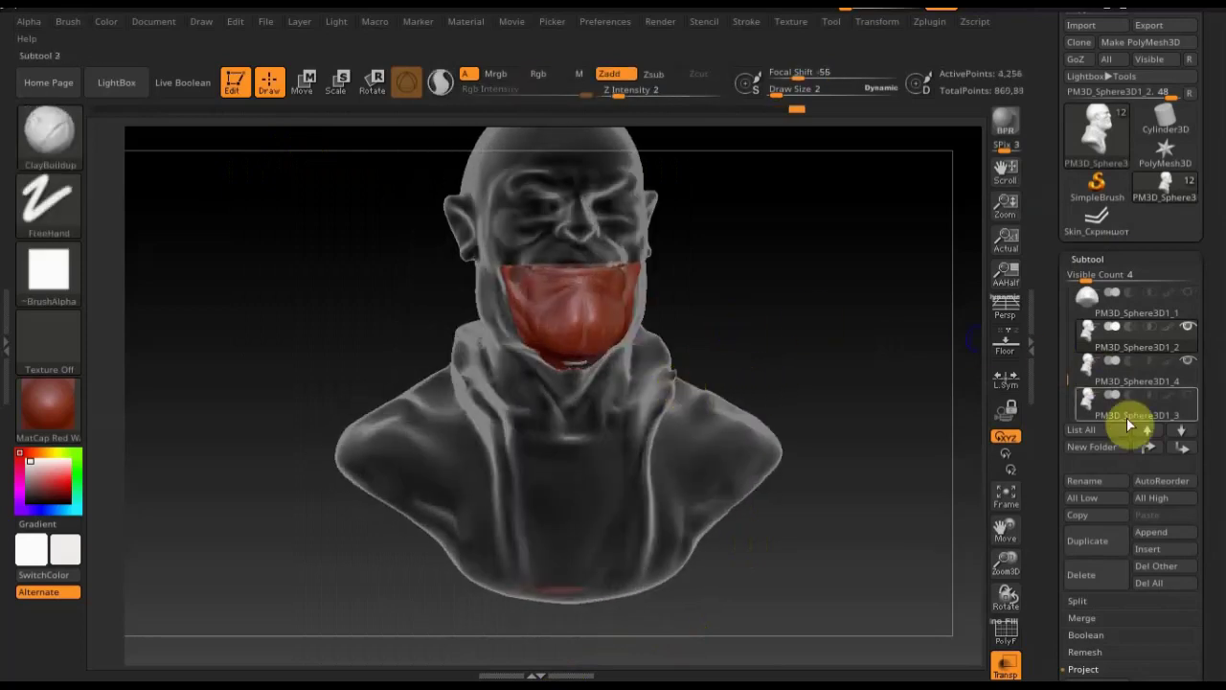
Turn off Transp and face the solid bust to the front
left_click(1006, 664)
mouse_move(840, 446)
left_mouse_down("shift")
mouse_move(840, 337)
mouse_move(742, 410)
mouse_move(812, 428)
left_mouse_up("shift")
left_click(306, 76)
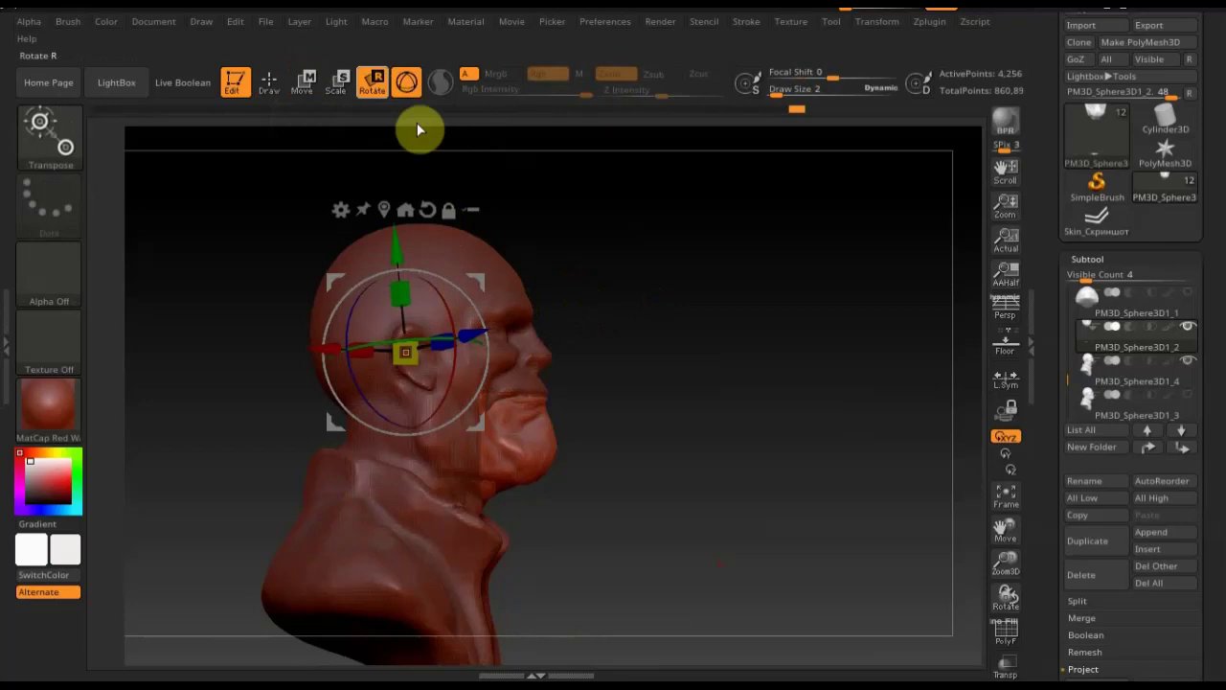
Draw a Transpose line across the jaw and move it down to open the mouth
left_click(406, 83)
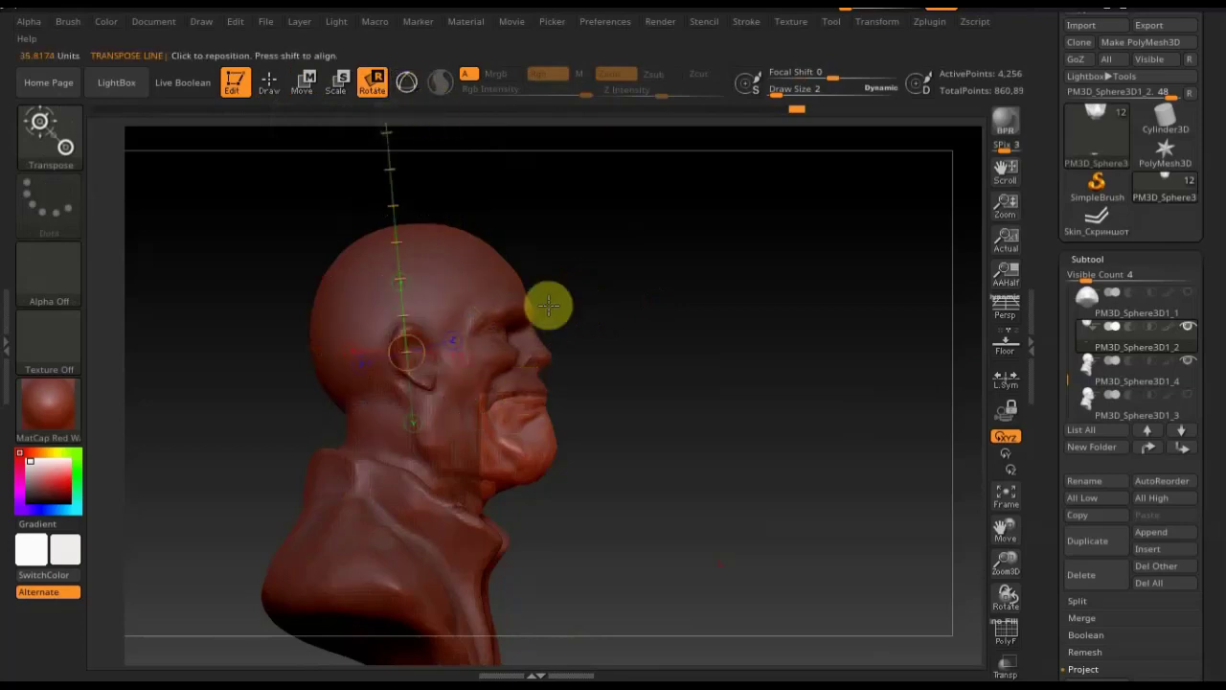
mouse_move(518, 425)
left_mouse_down()
mouse_move(661, 437)
mouse_move(661, 459)
mouse_move(611, 447)
left_mouse_up()
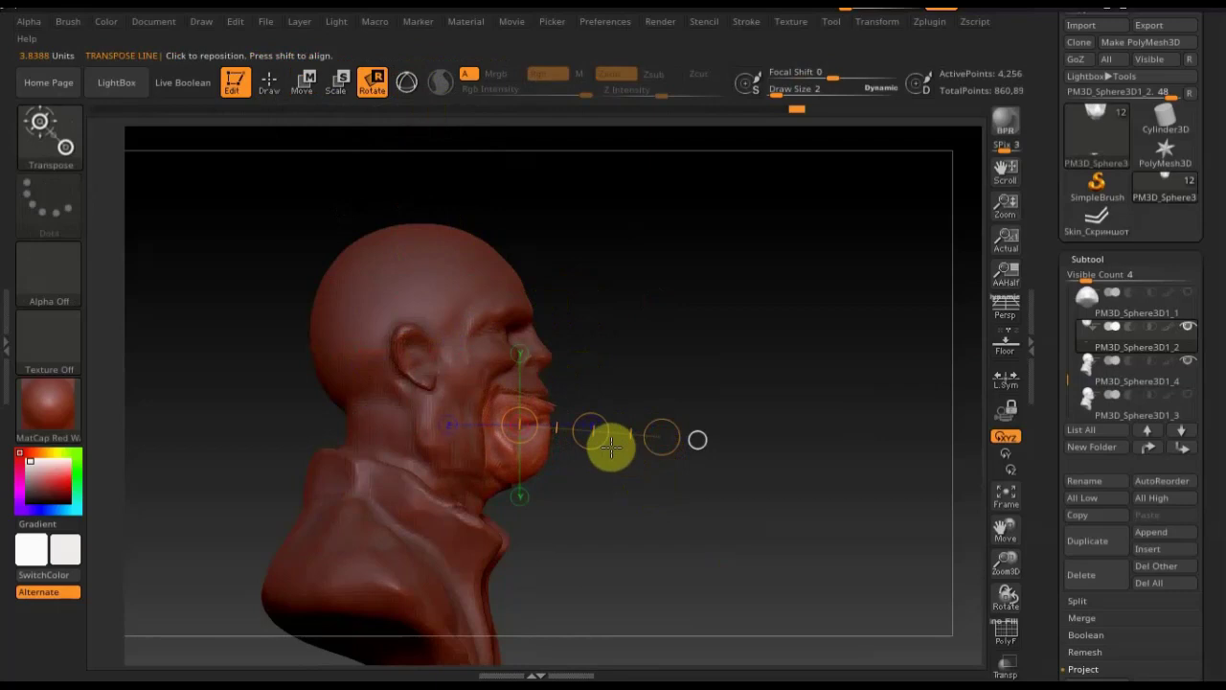
left_click(305, 83)
left_click_drag(590, 431, 592, 445)
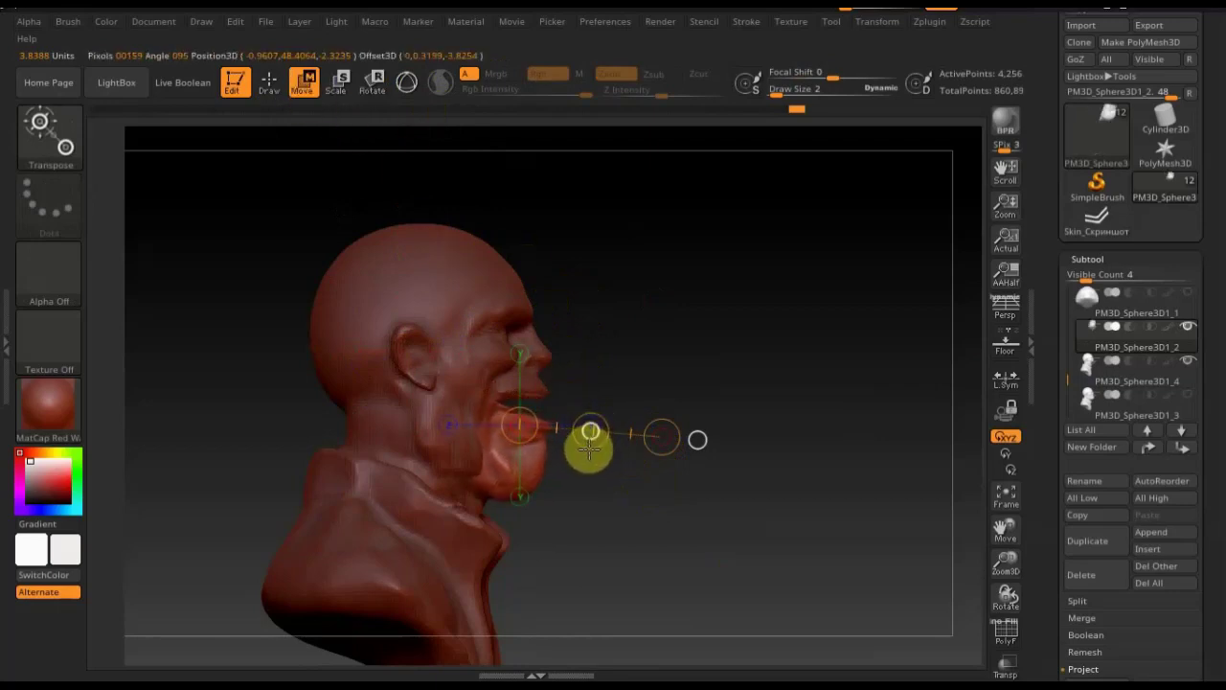
left_click_drag(605, 446, 594, 453)
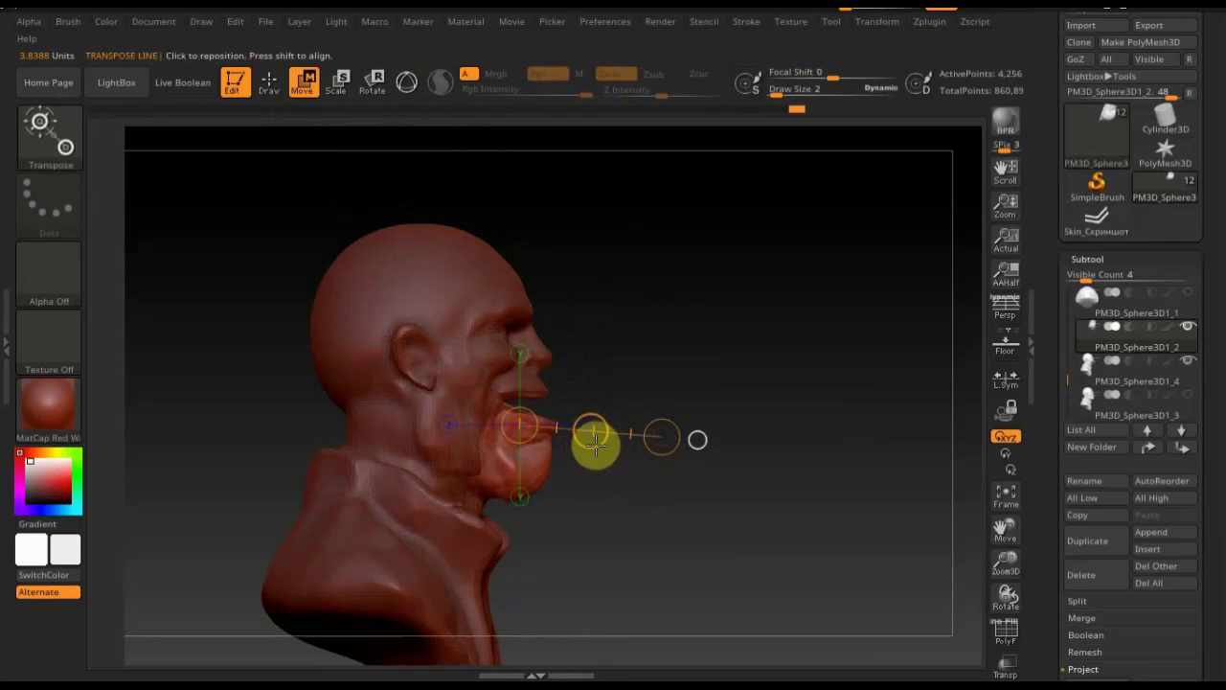
Rotate the lowered jaw back into alignment and zoom in on the mouth from the front
left_click(373, 83)
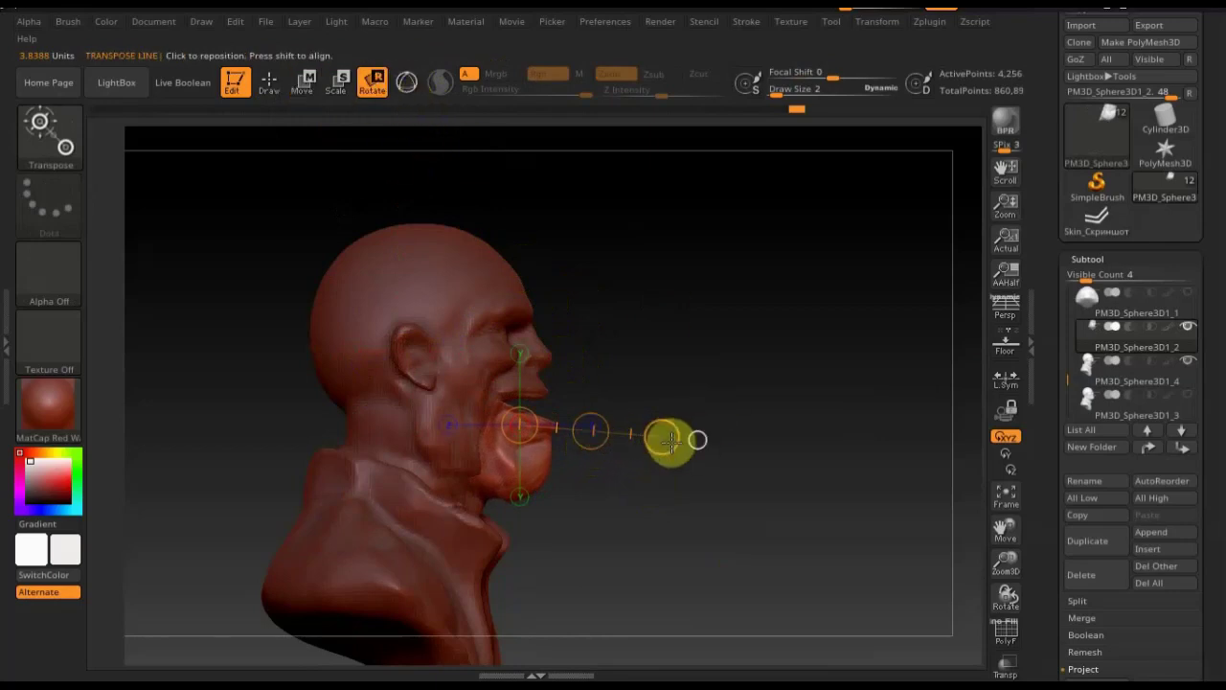
left_click_drag(662, 438, 673, 430, "shift")
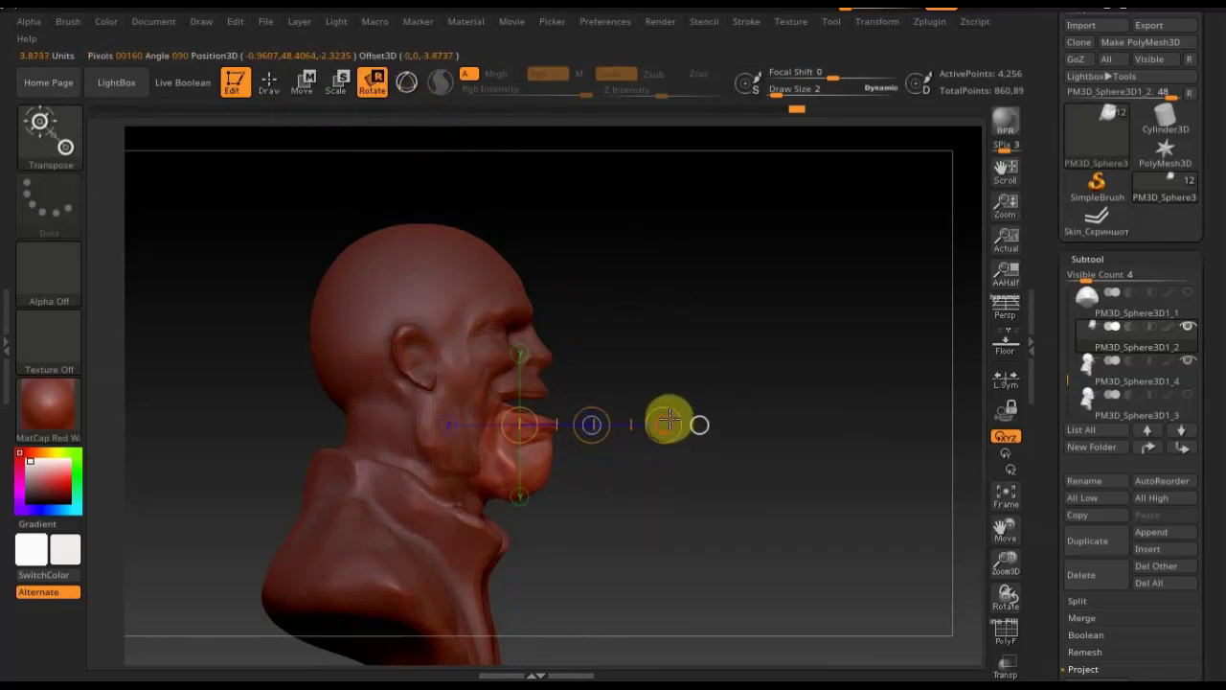
mouse_move(700, 325)
left_mouse_down("shift")
mouse_move(683, 331)
mouse_move(766, 339)
mouse_move(796, 454)
left_mouse_up("shift")
key("plus")
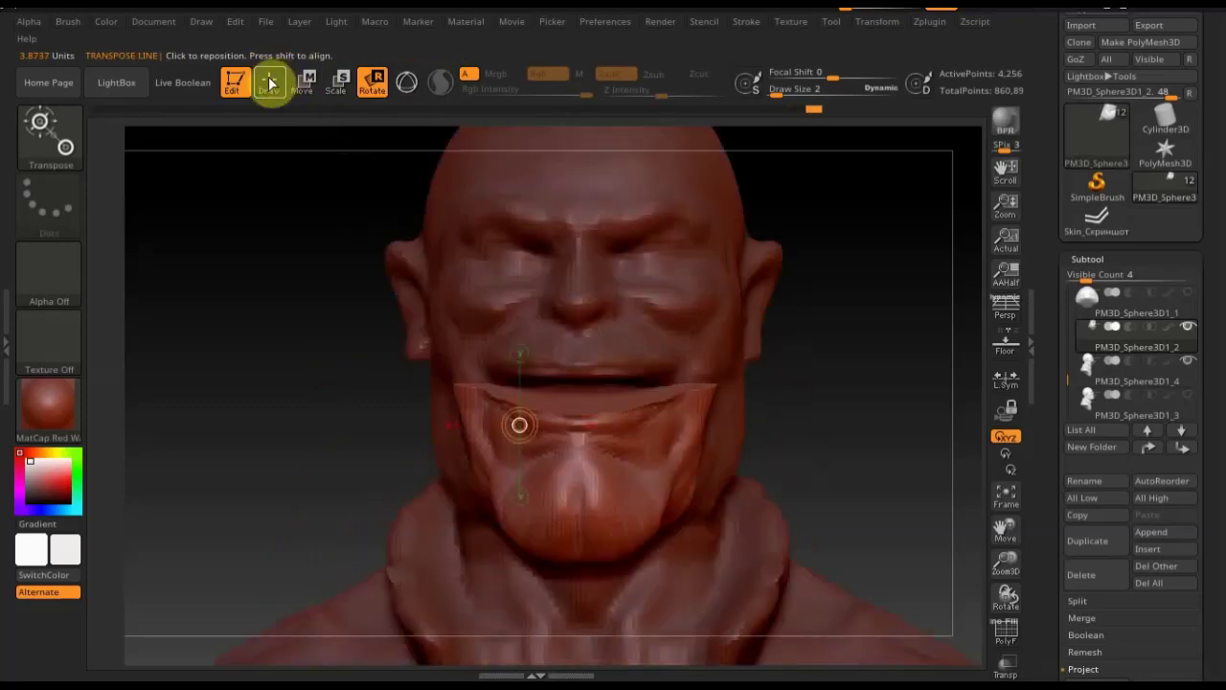
With Move Topological at draw size 8, pull the lower lip down at the mouth corners
left_click(271, 80)
left_click(52, 142)
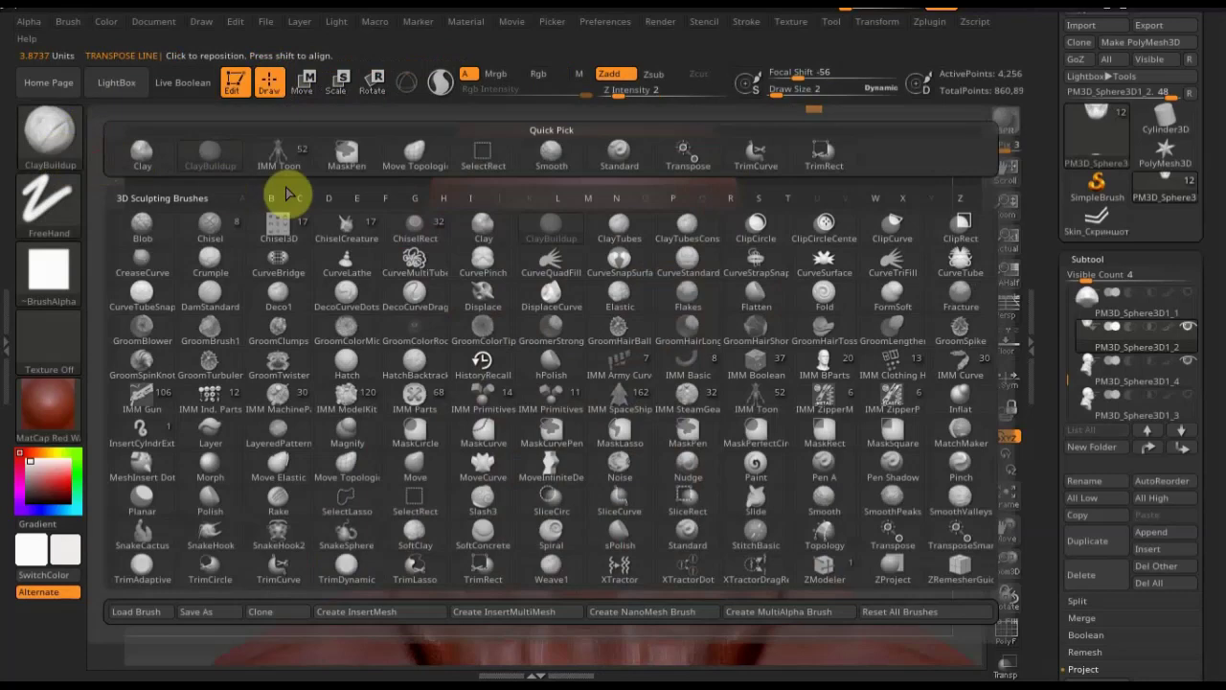
left_click(399, 161)
left_click_drag(783, 92, 786, 95)
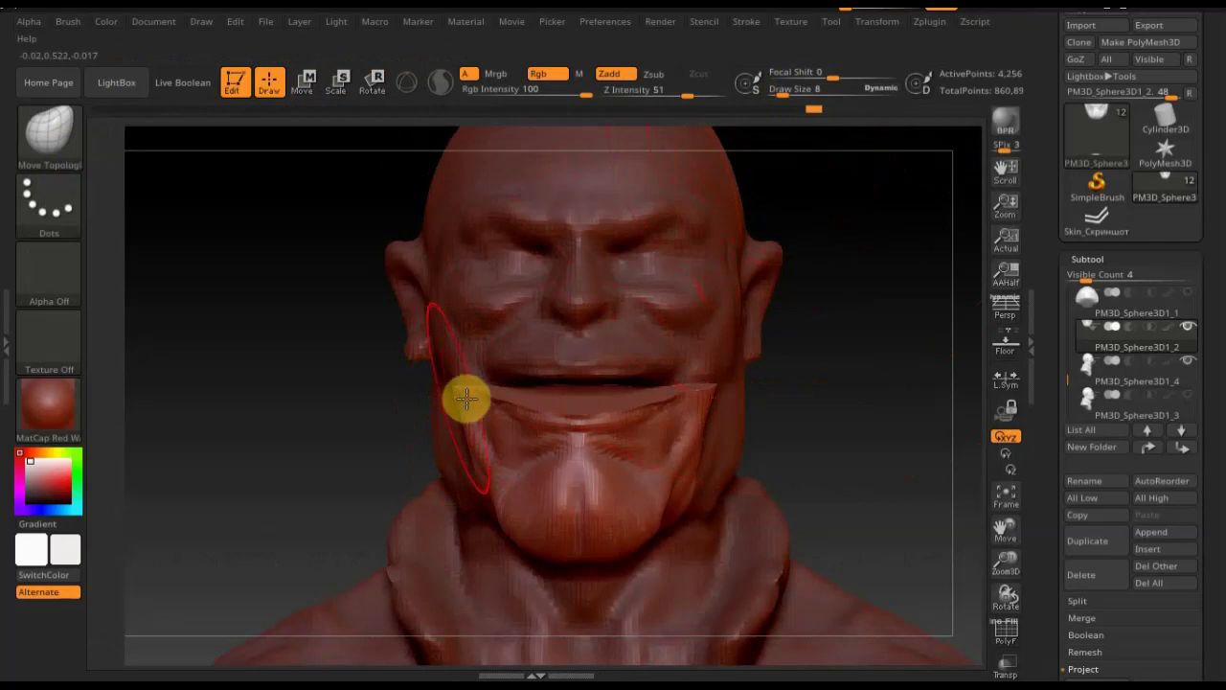
left_click_drag(469, 399, 520, 411)
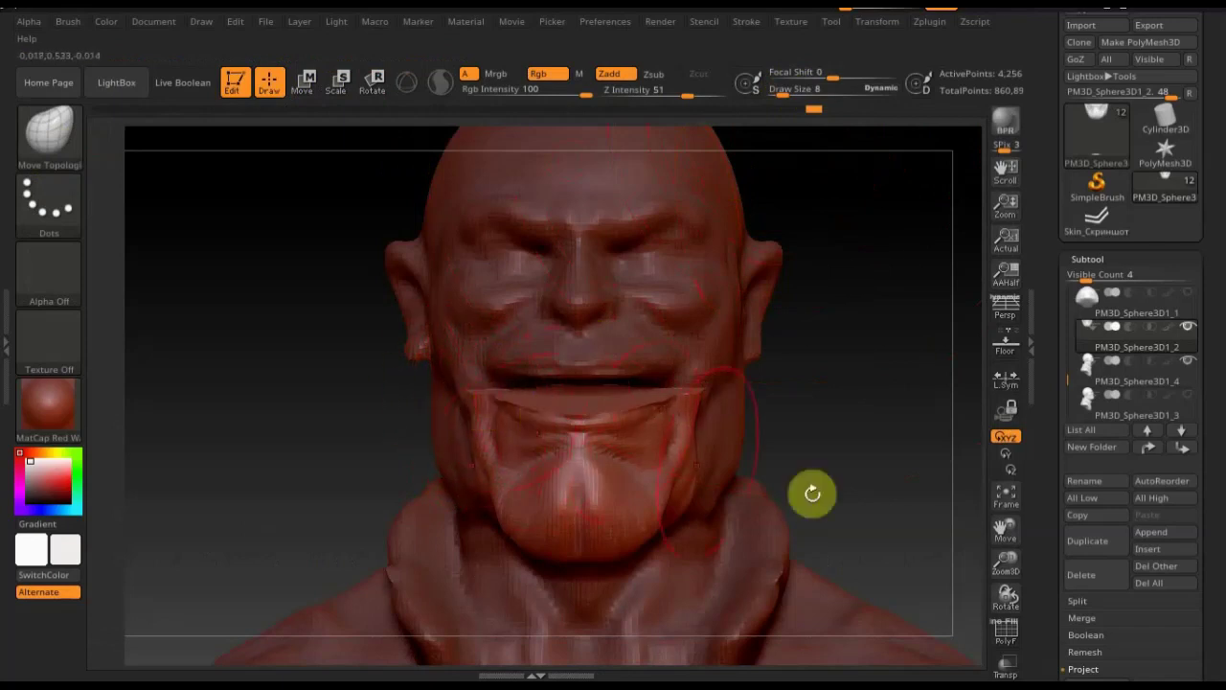
Check the profile, return to a front view, and solo the jaw piece
left_click_drag(875, 480, 917, 473)
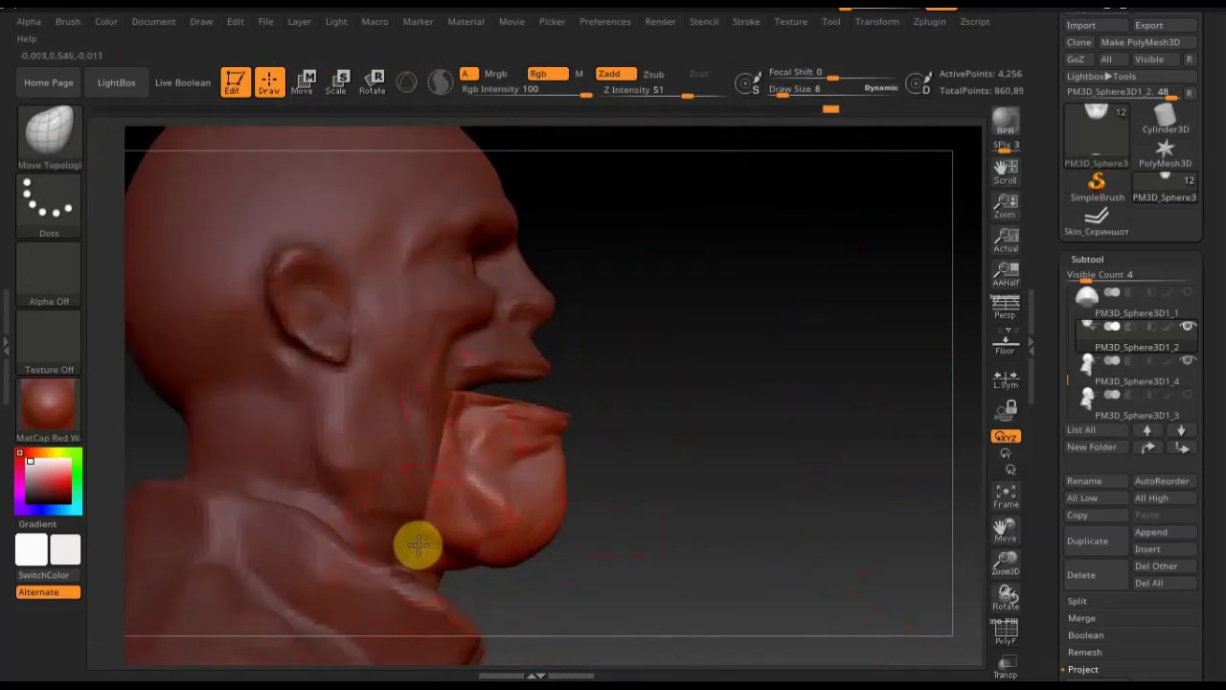
left_click_drag(629, 558, 611, 538)
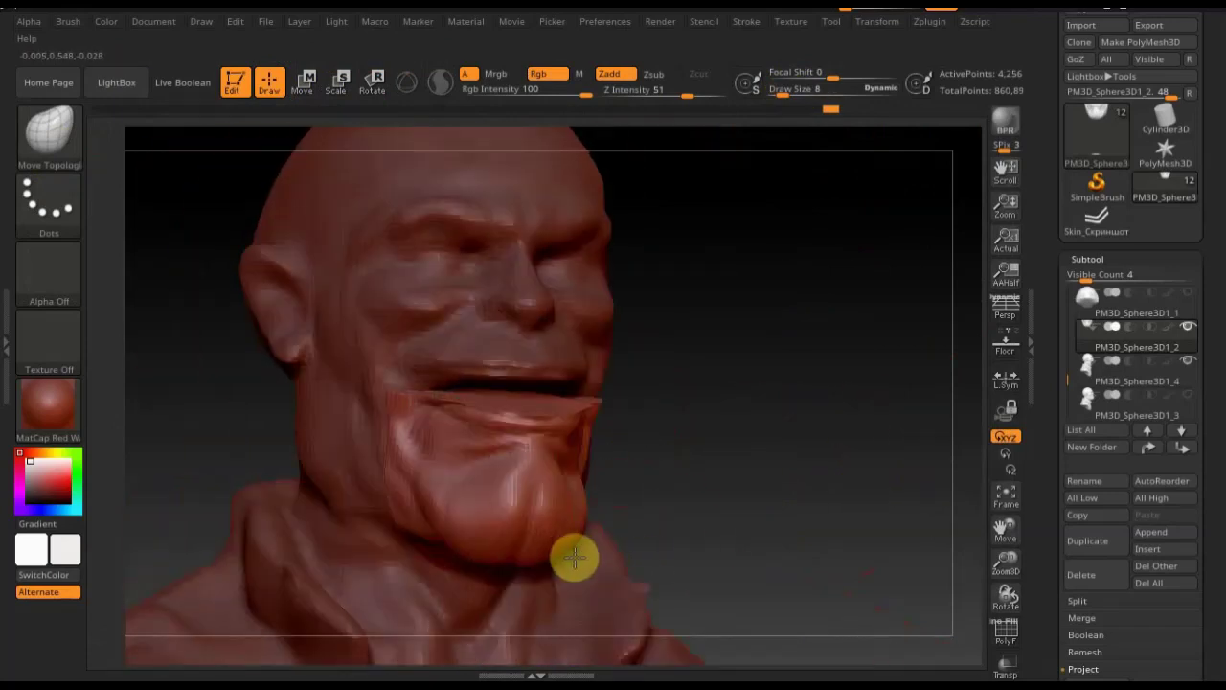
left_click_drag(753, 482, 837, 421)
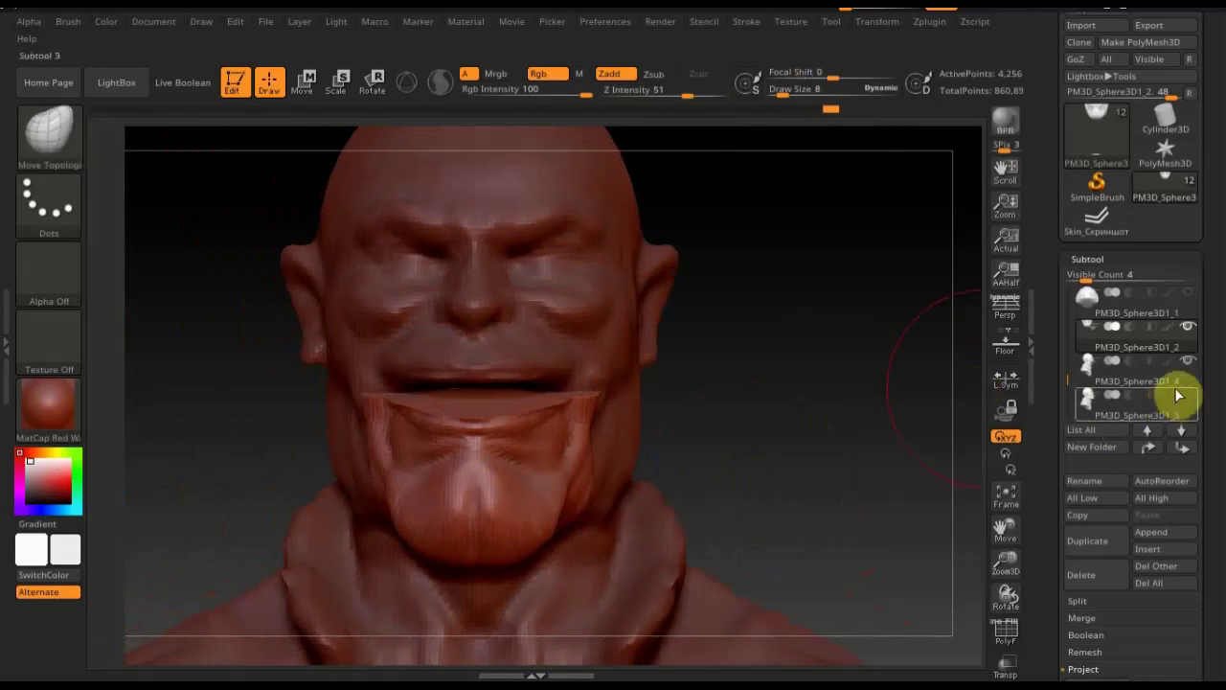
left_click(1189, 362)
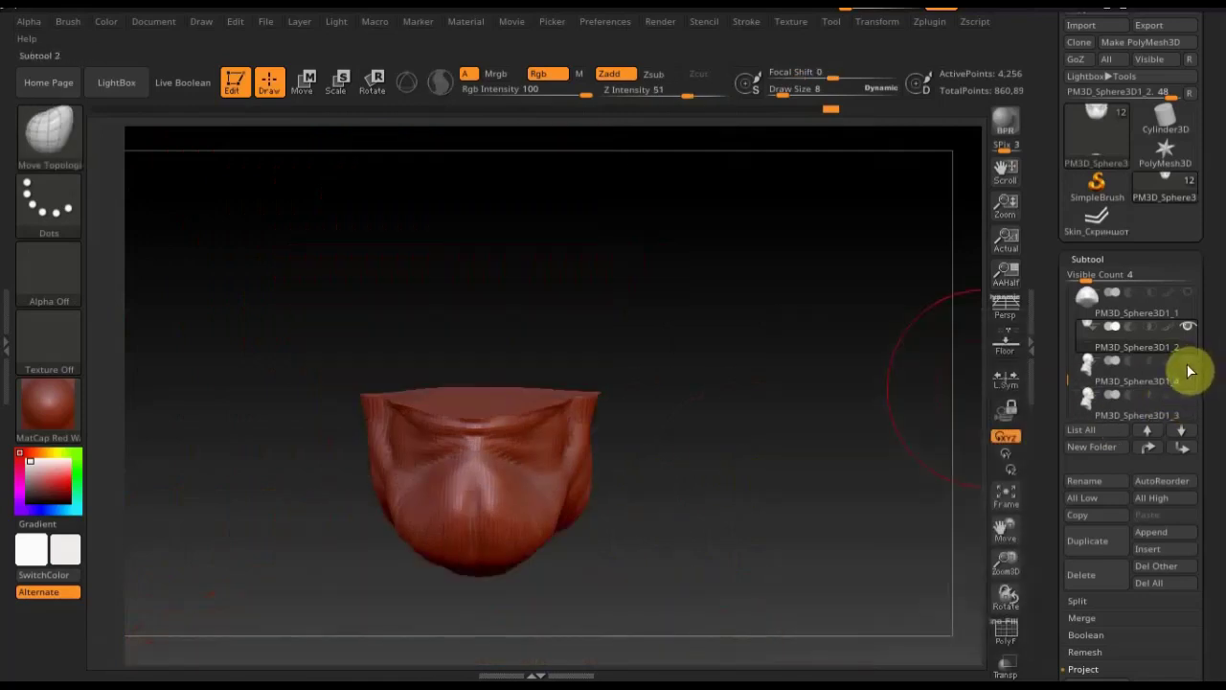
Snap the jaw piece to a front view, turn on its PolyF wireframe, and set draw size 5
left_click_drag(830, 355, 891, 380, "shift")
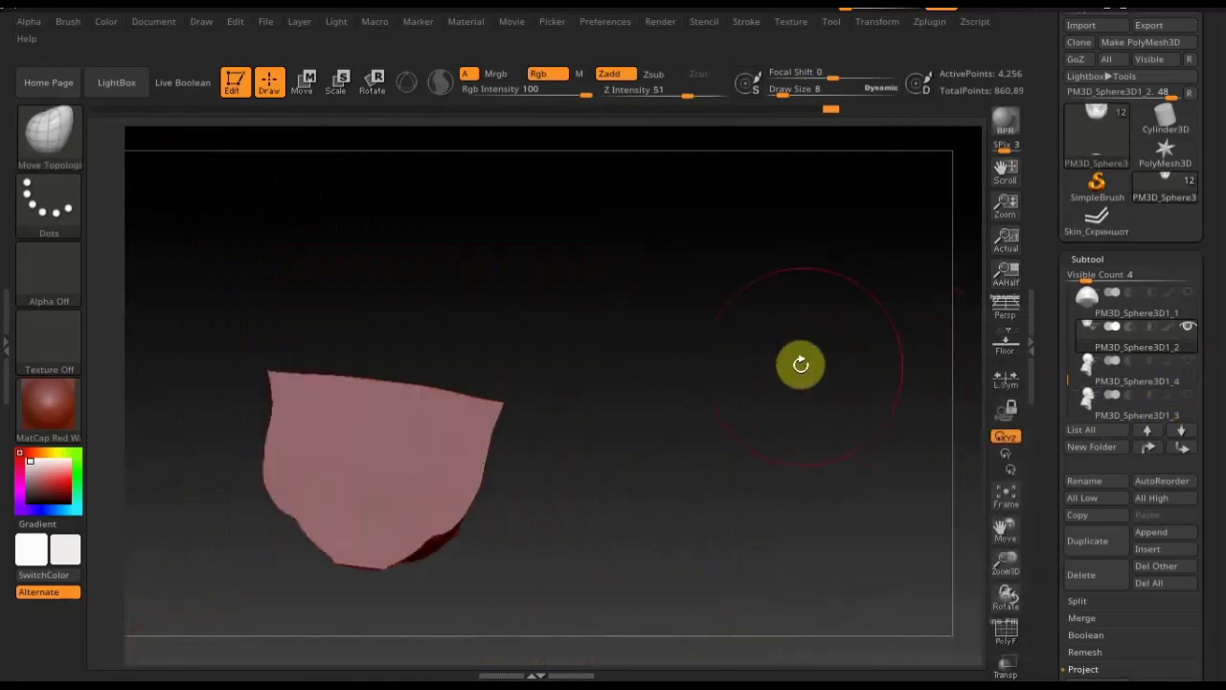
key("ctrl")
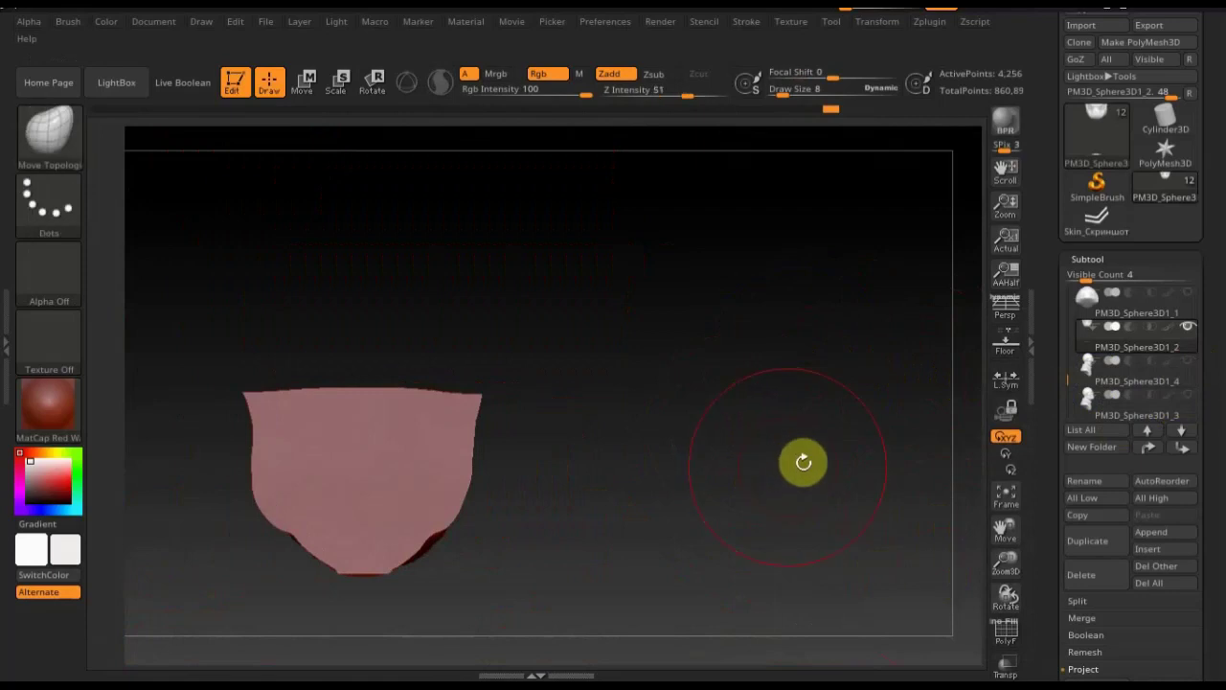
left_click(1004, 629)
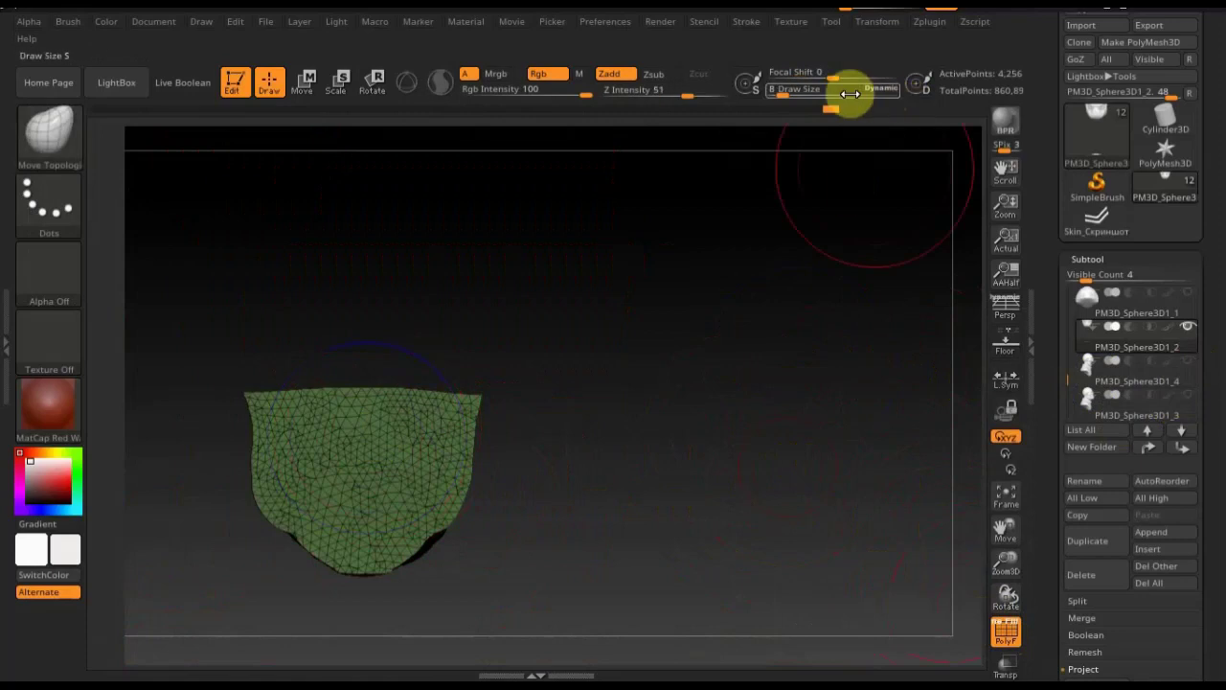
left_click_drag(794, 93, 783, 92)
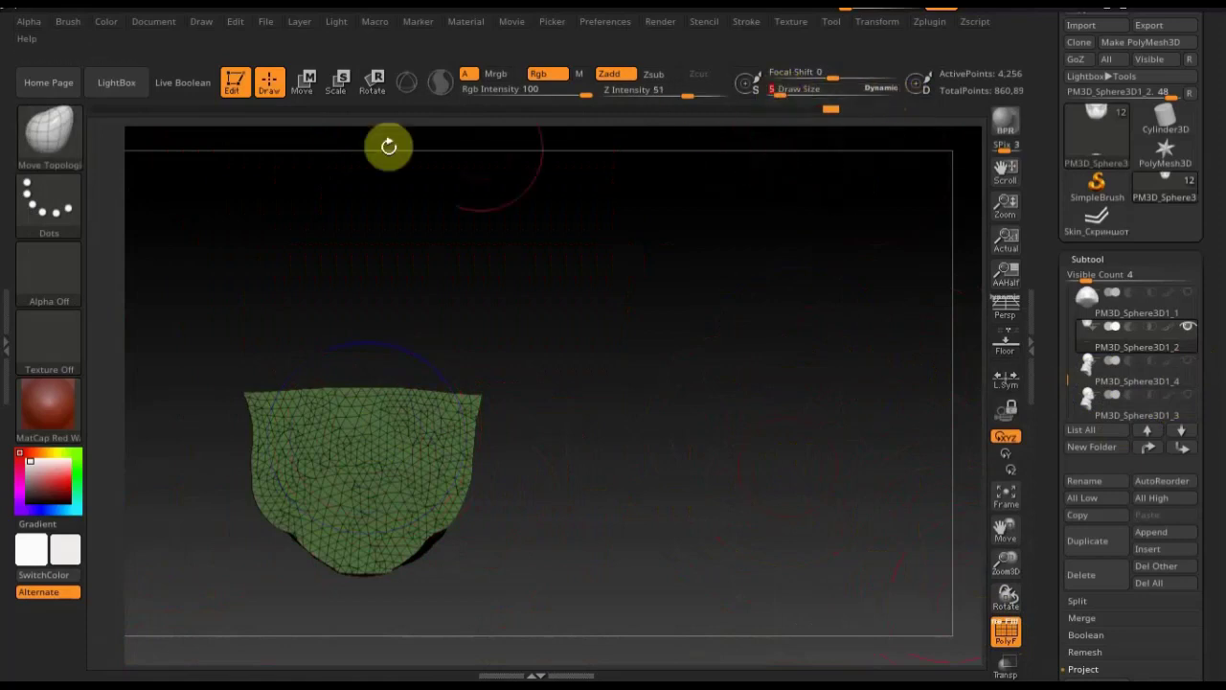
Build up clay on the jaw piece with ClayBuildup, smooth it, and show the head again
left_click(50, 130)
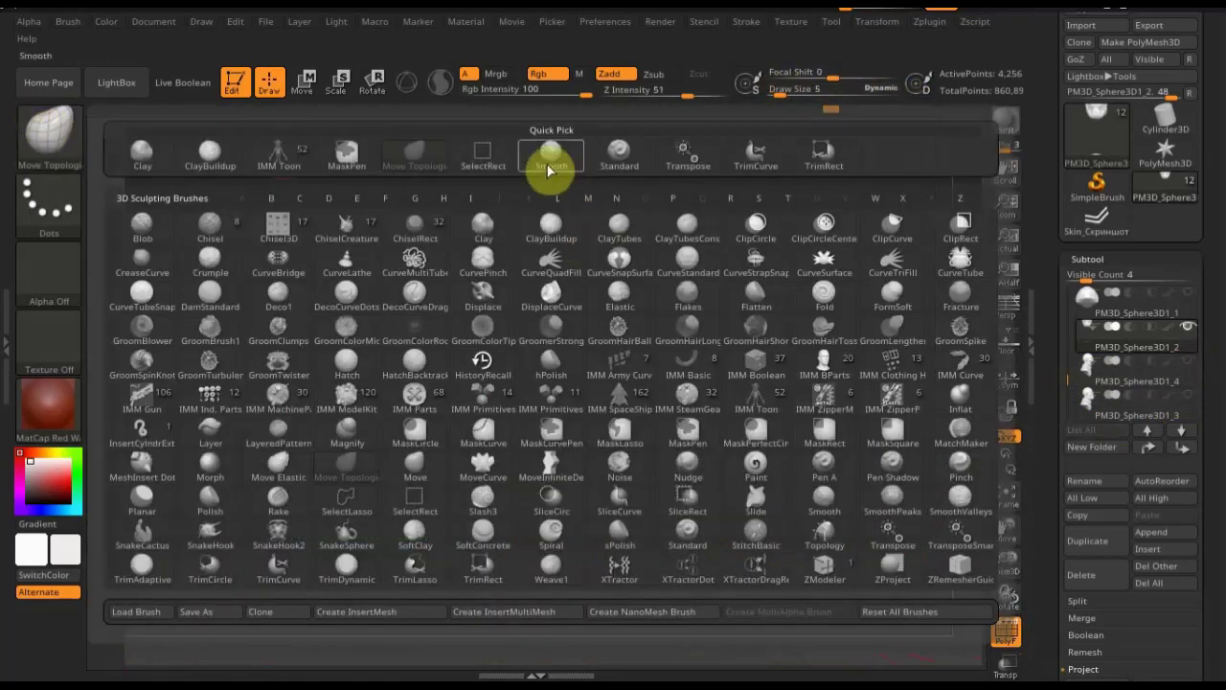
left_click(251, 165)
key("b")
key("c")
key("b")
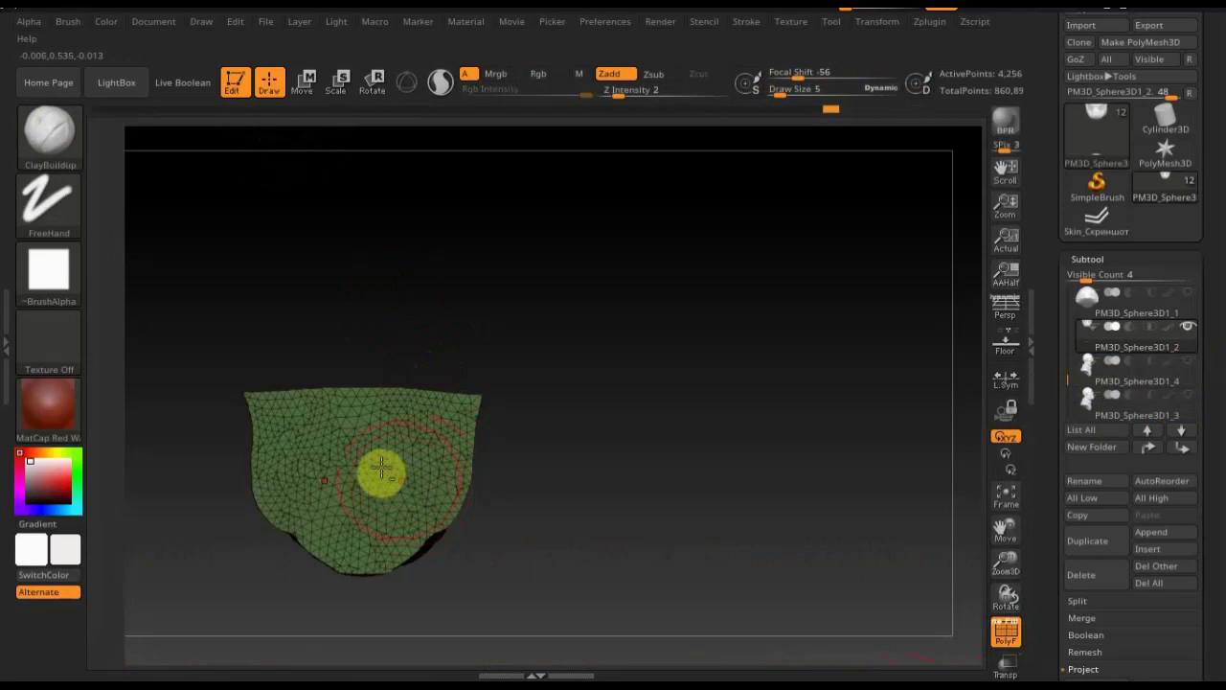
mouse_move(384, 424)
left_mouse_down()
mouse_move(348, 413)
mouse_move(348, 456)
mouse_move(367, 481)
mouse_move(355, 399)
left_mouse_up()
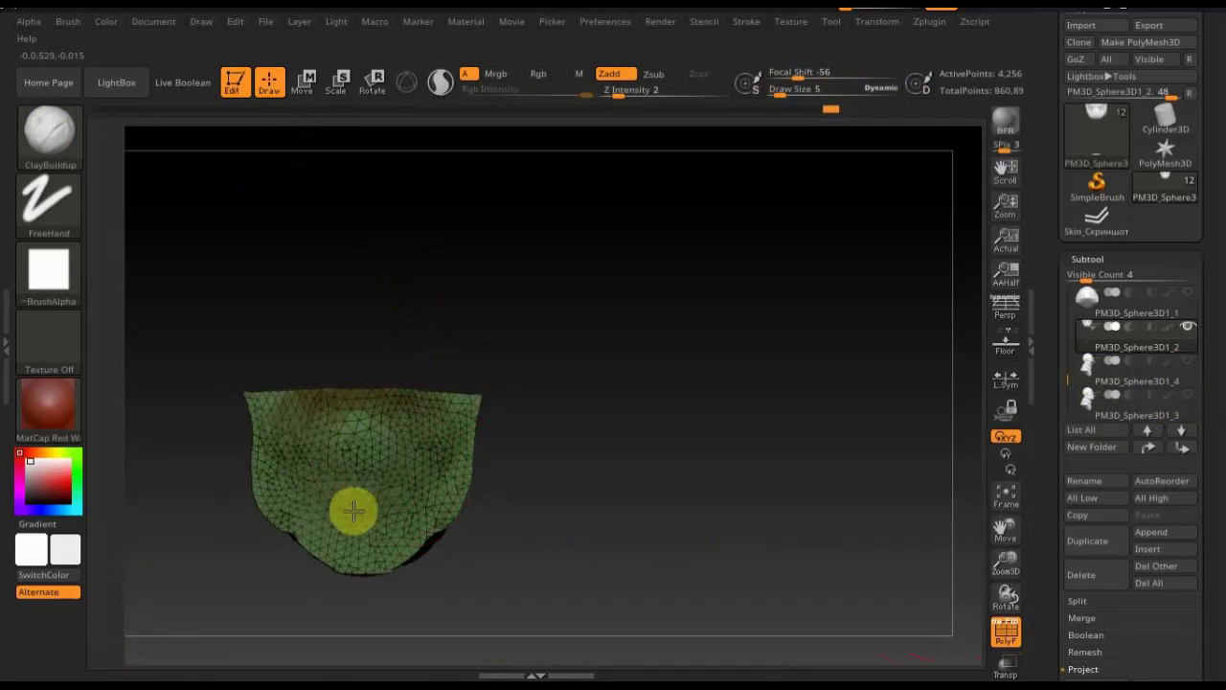
mouse_move(605, 489)
left_mouse_down()
mouse_move(583, 566)
mouse_move(594, 634)
mouse_move(466, 495)
left_mouse_up()
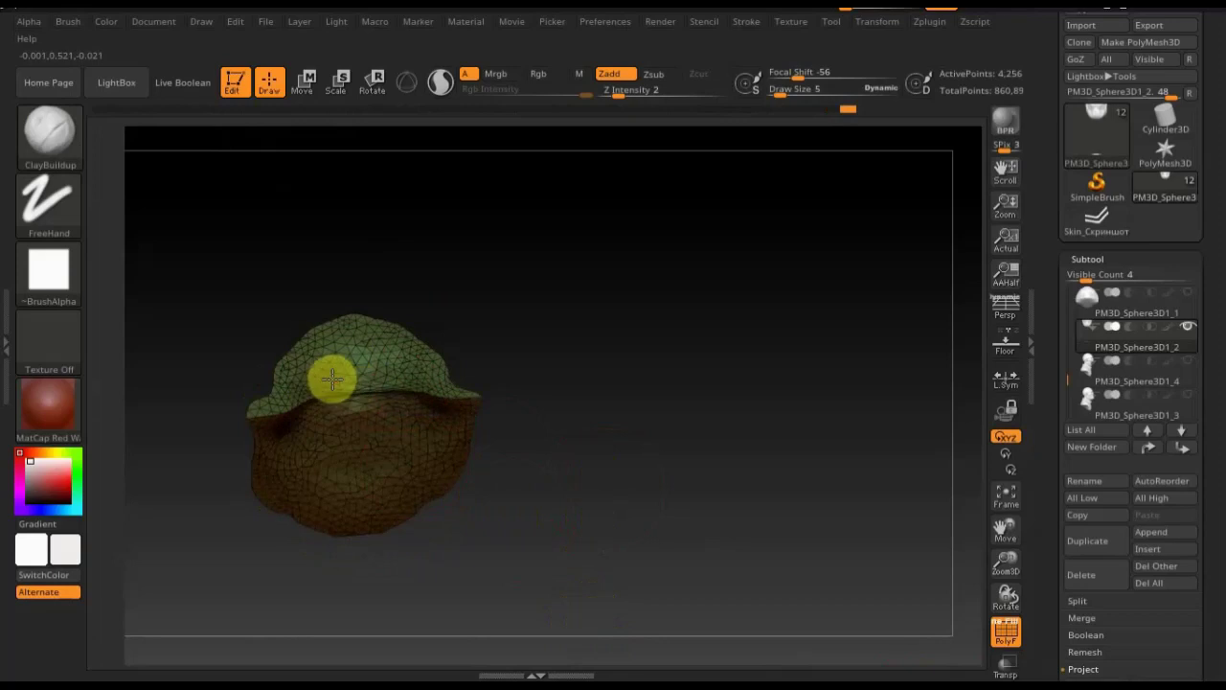
key("shift")
mouse_move(602, 399)
left_mouse_down()
mouse_move(580, 348)
mouse_move(487, 375)
left_mouse_up()
key("shift")
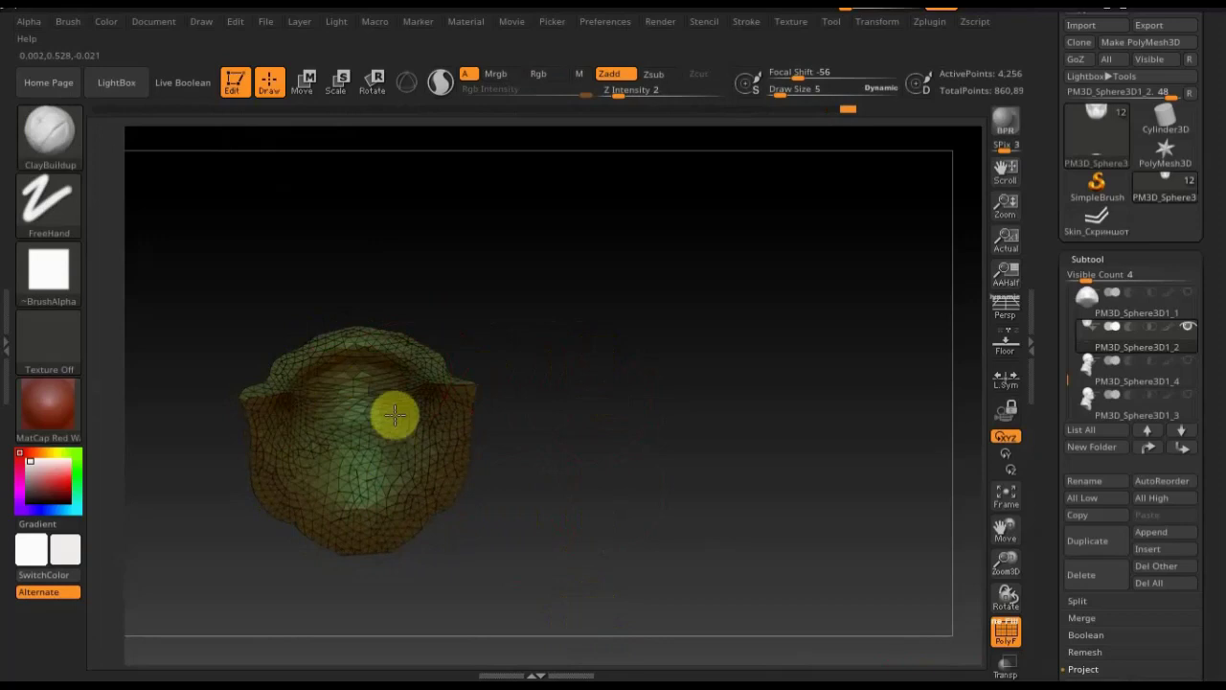
mouse_move(683, 425)
left_mouse_down()
mouse_move(646, 479)
mouse_move(566, 485)
mouse_move(636, 496)
mouse_move(733, 451)
mouse_move(736, 411)
mouse_move(747, 443)
mouse_move(677, 381)
mouse_move(638, 389)
mouse_move(680, 399)
mouse_move(774, 358)
mouse_move(722, 406)
mouse_move(648, 422)
mouse_move(732, 393)
mouse_move(719, 400)
left_mouse_up()
left_click(1187, 360)
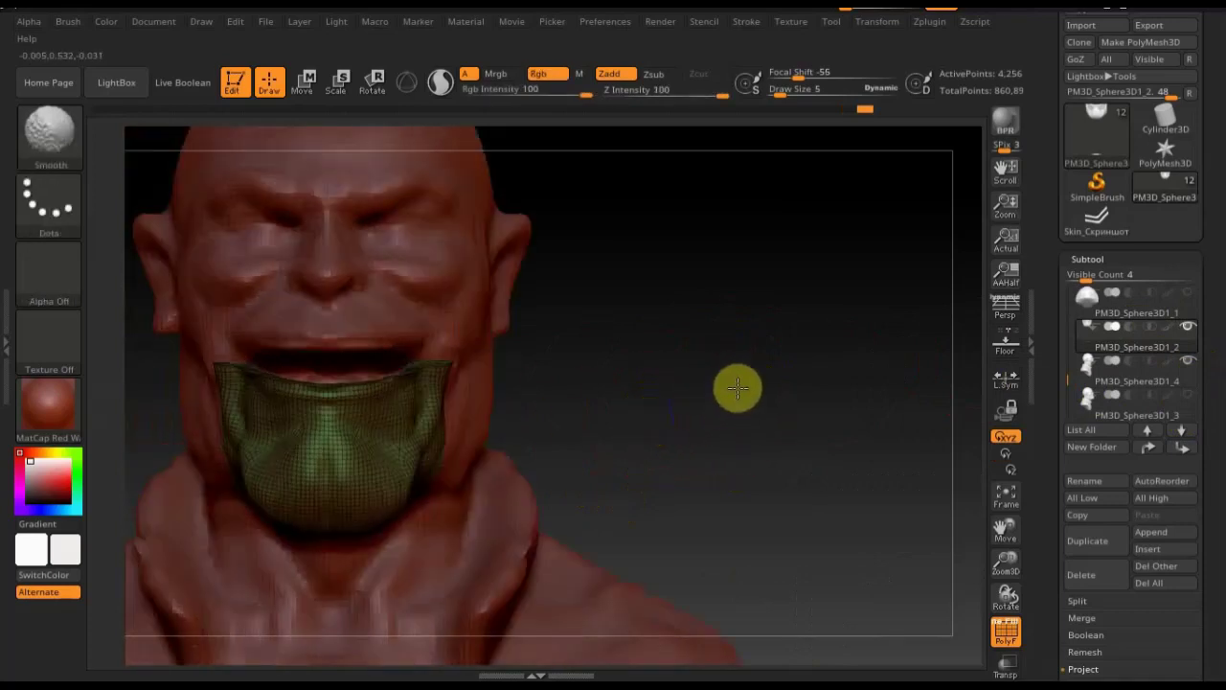
Push the jaw piece's edge out toward the cheek
mouse_move(722, 348)
left_mouse_down("alt")
mouse_move(772, 358)
mouse_move(760, 355)
left_mouse_up("alt")
left_click_drag(530, 388, 438, 416)
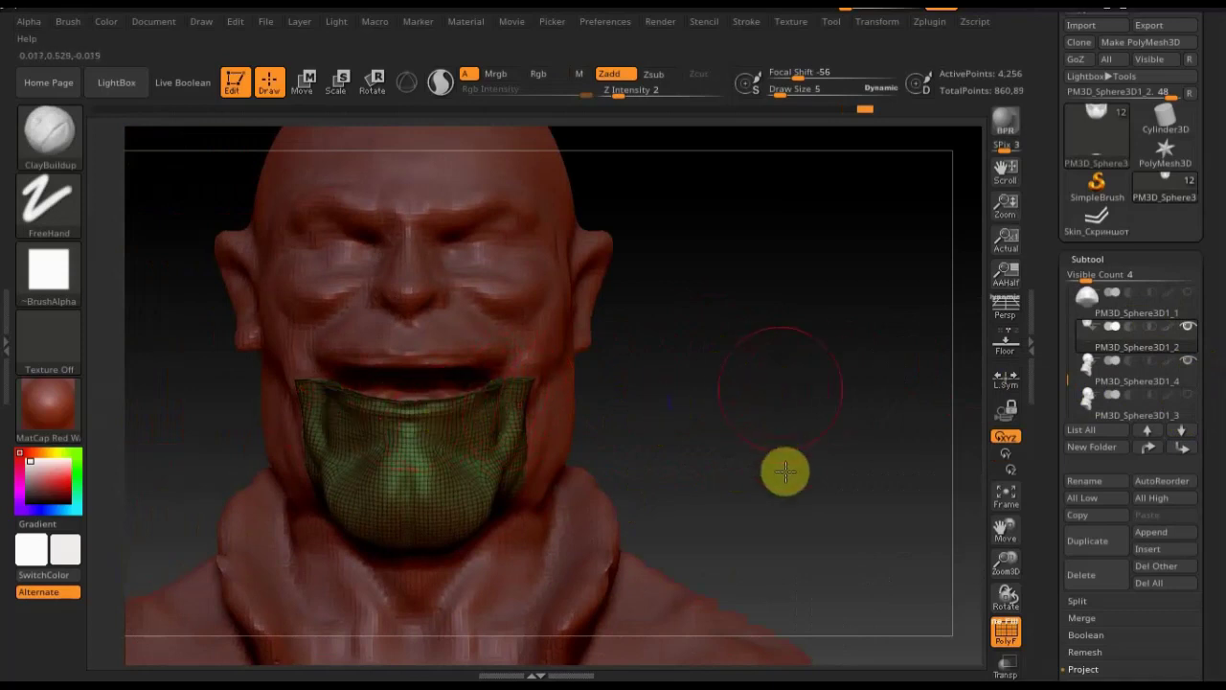
left_click_drag(782, 460, 786, 490)
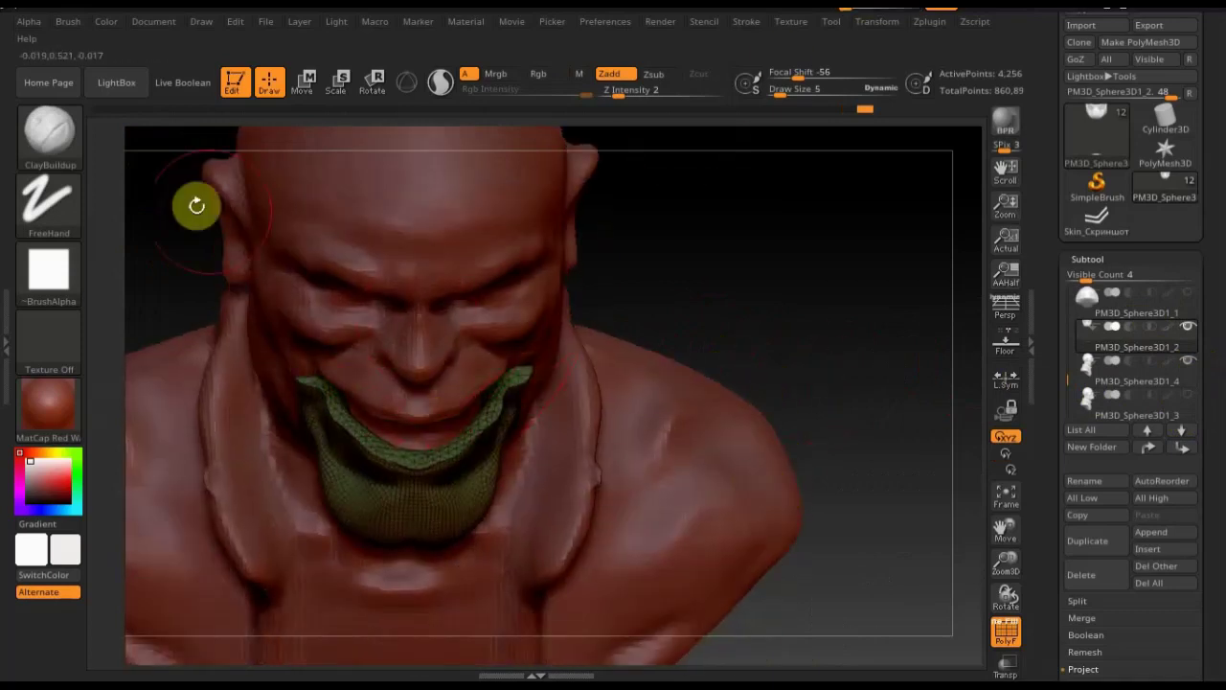
With Move Topological at draw size 9, pull the green piece up around the mouth corner
left_click(51, 142)
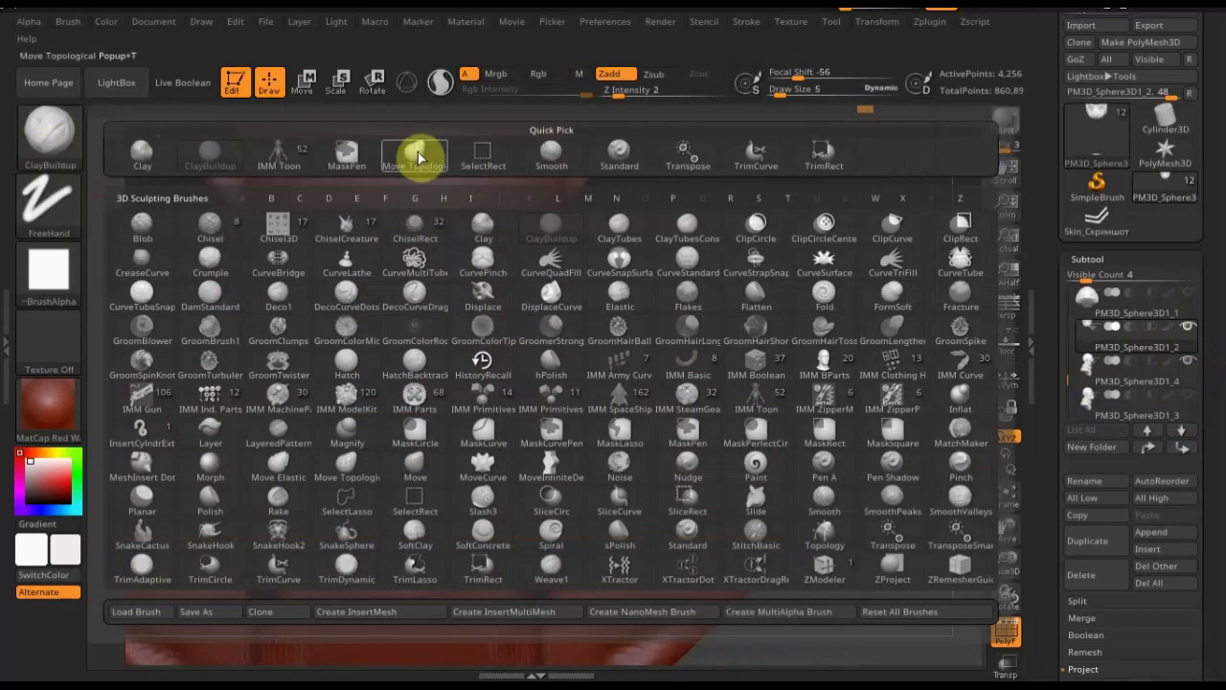
left_click(414, 151)
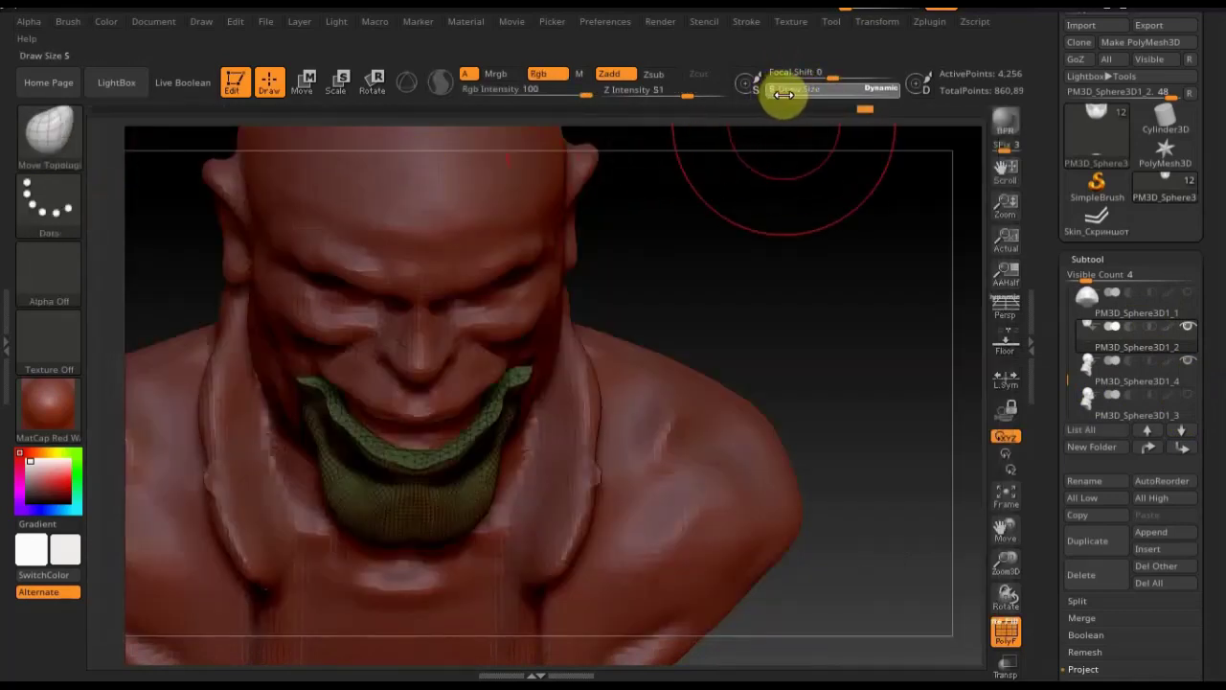
left_click(784, 94)
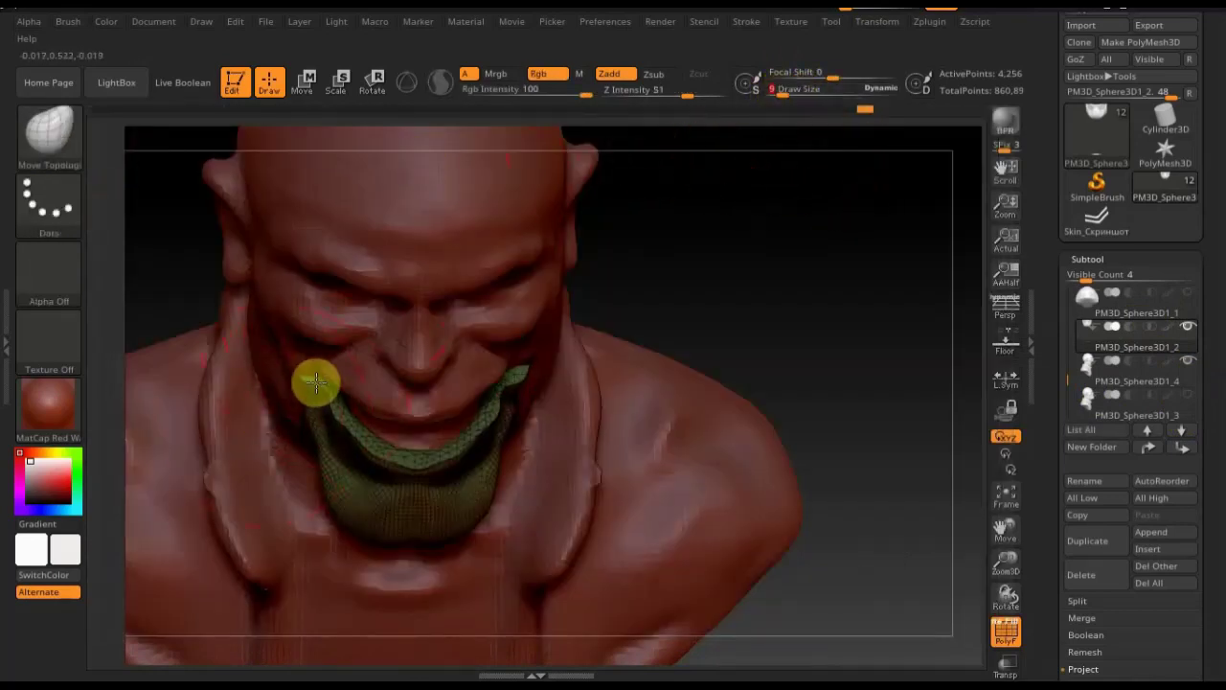
left_click_drag(328, 376, 306, 403)
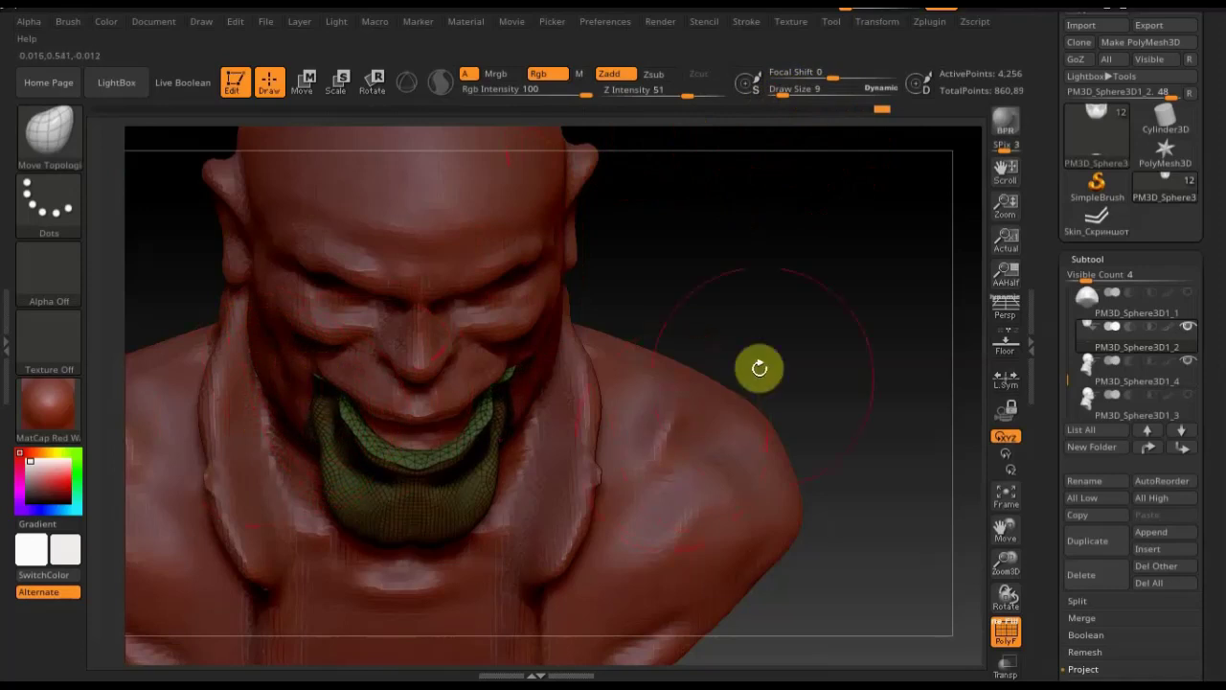
mouse_move(758, 287)
left_mouse_down()
mouse_move(779, 255)
mouse_move(802, 256)
mouse_move(806, 271)
left_mouse_up()
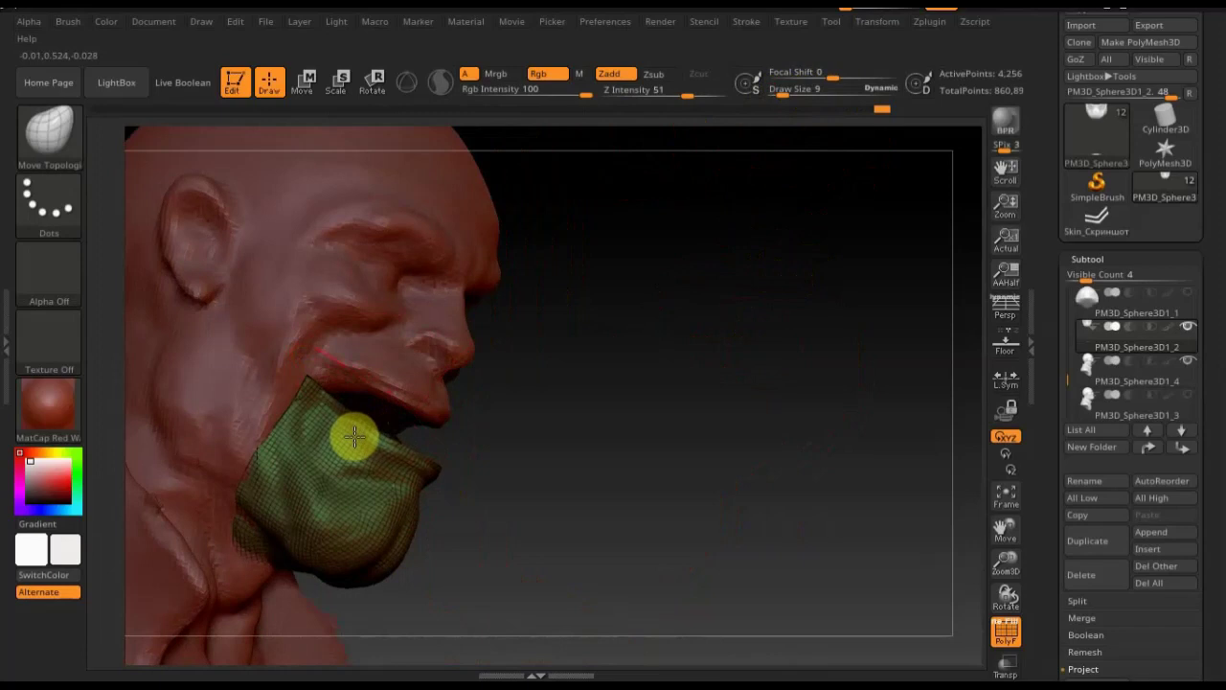
mouse_move(520, 451)
left_mouse_down()
mouse_move(459, 424)
mouse_move(437, 387)
left_mouse_up()
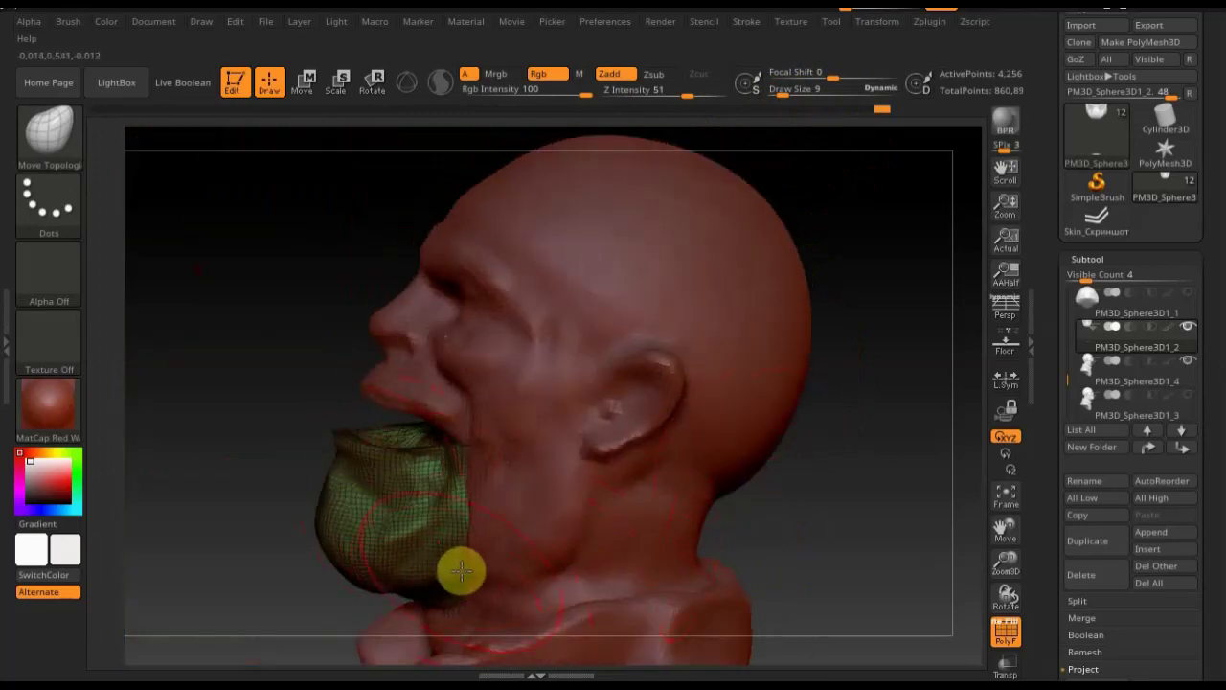
left_click_drag(892, 536, 844, 522)
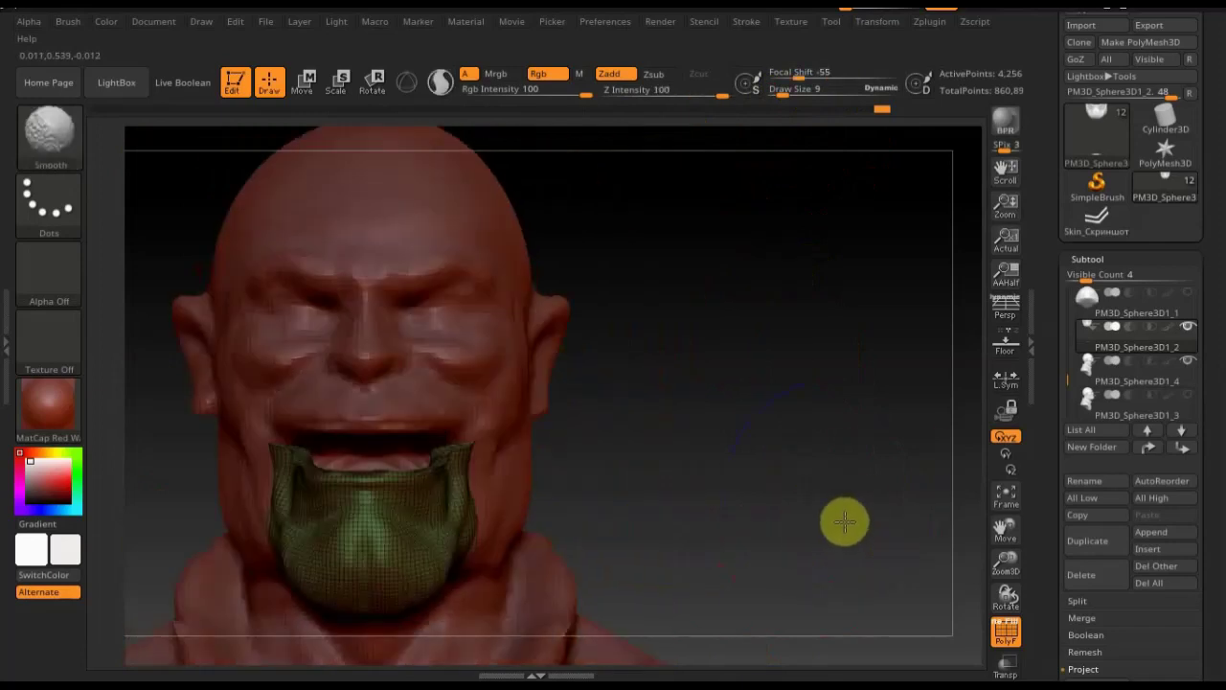
mouse_move(695, 326)
left_mouse_down("alt")
mouse_move(662, 465)
mouse_move(726, 284)
left_mouse_up("alt")
mouse_move(753, 345)
left_mouse_down()
mouse_move(785, 348)
mouse_move(753, 375)
mouse_move(744, 363)
mouse_move(745, 384)
left_mouse_up()
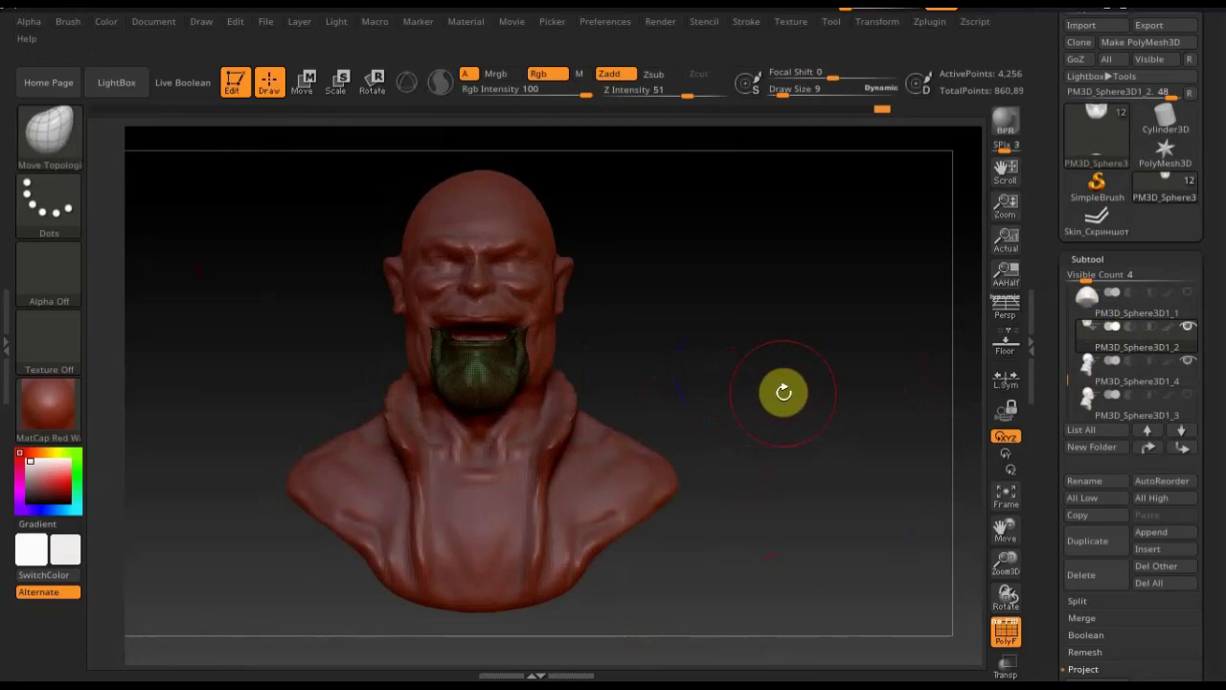
Activate snake_pose3 with PolyF off, briefly selecting PM3D_Sphere3D1_3 before reselecting snake_pose3
key("n")
left_click(540, 448)
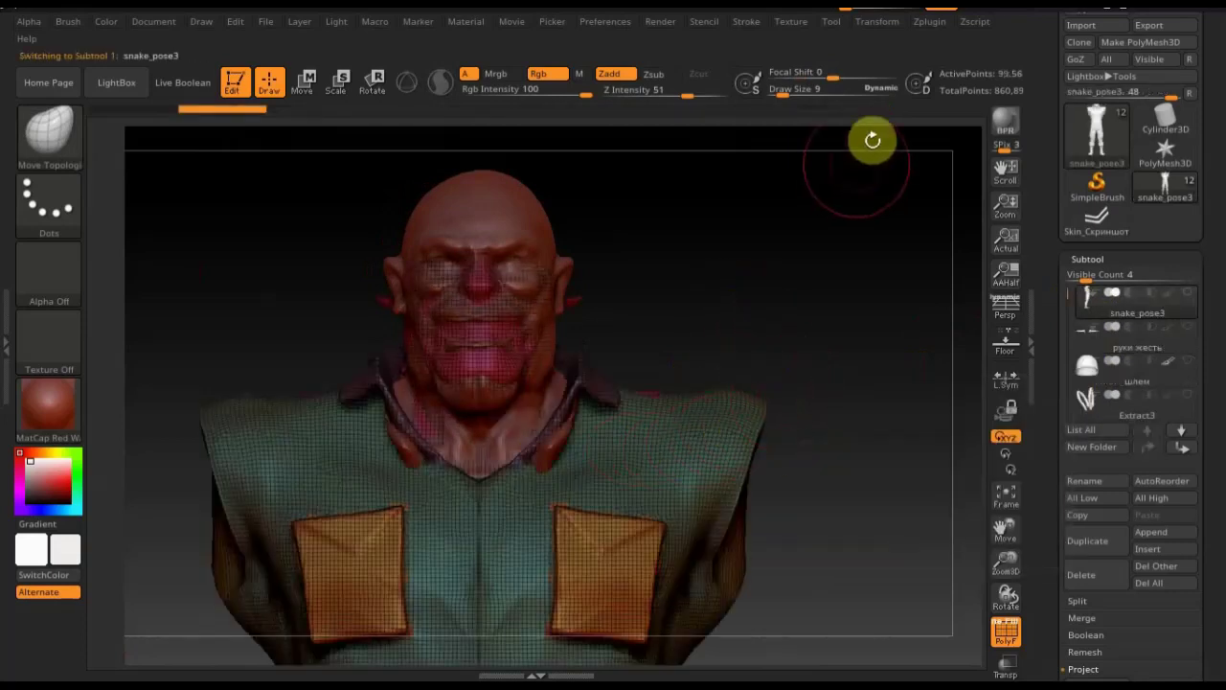
left_click(1001, 621)
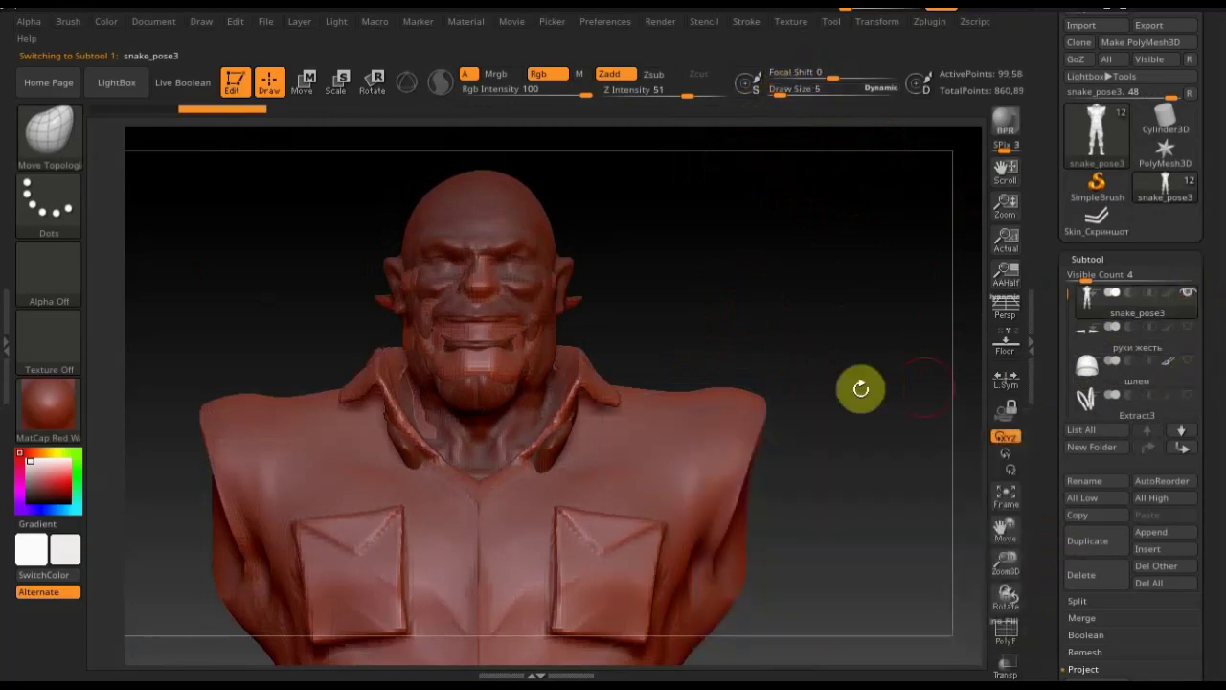
key("n")
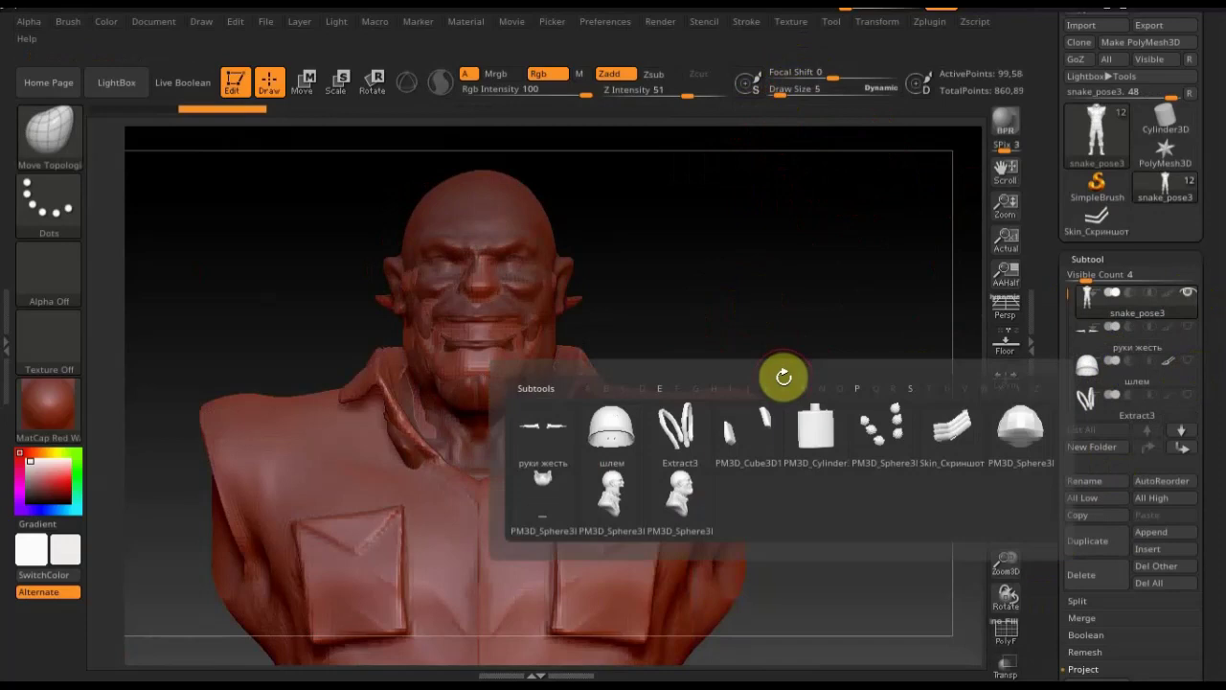
left_click(685, 500)
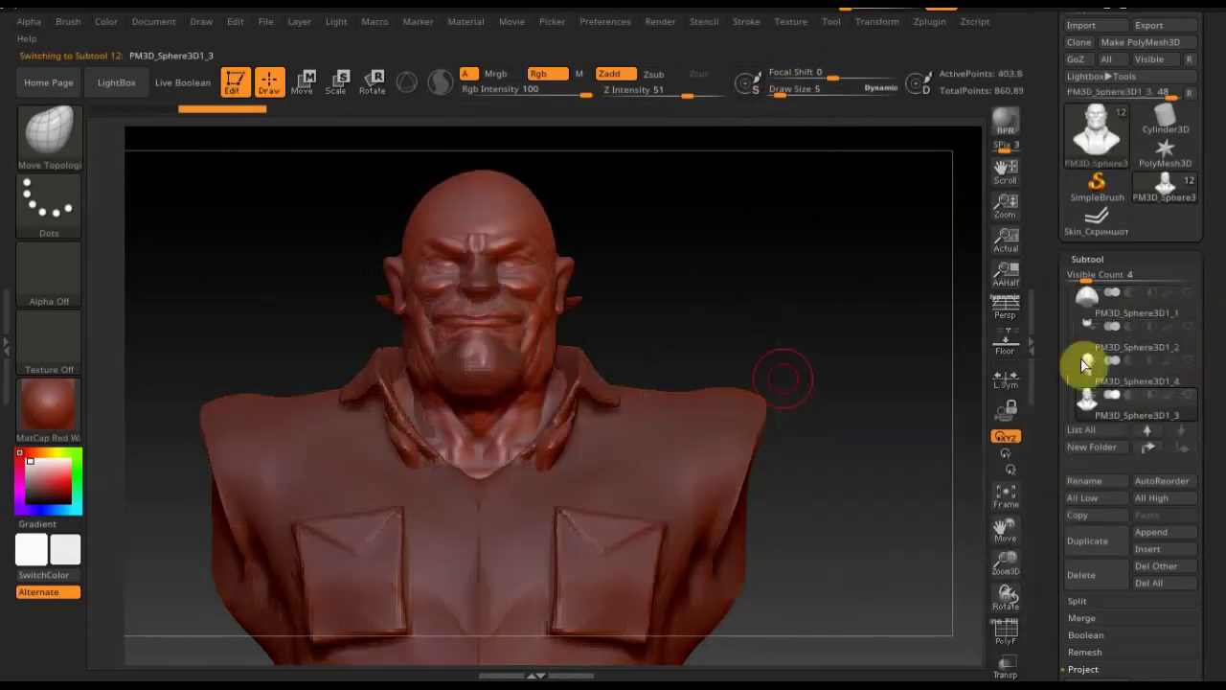
key("n")
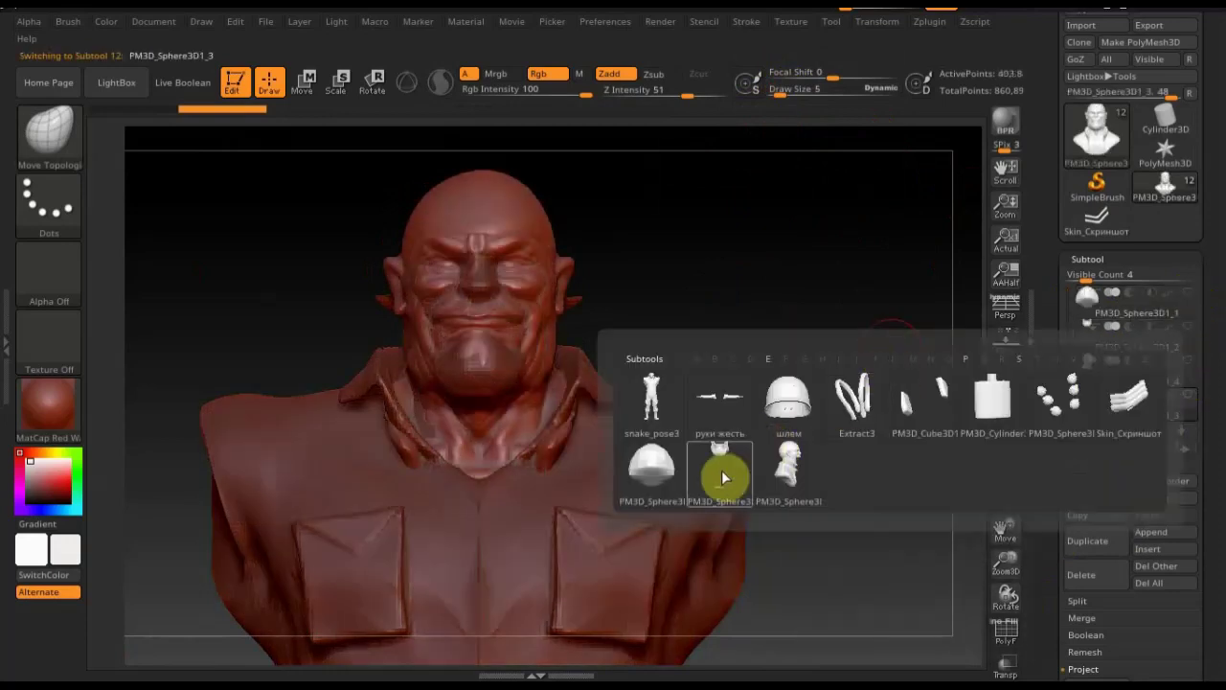
left_click(649, 402)
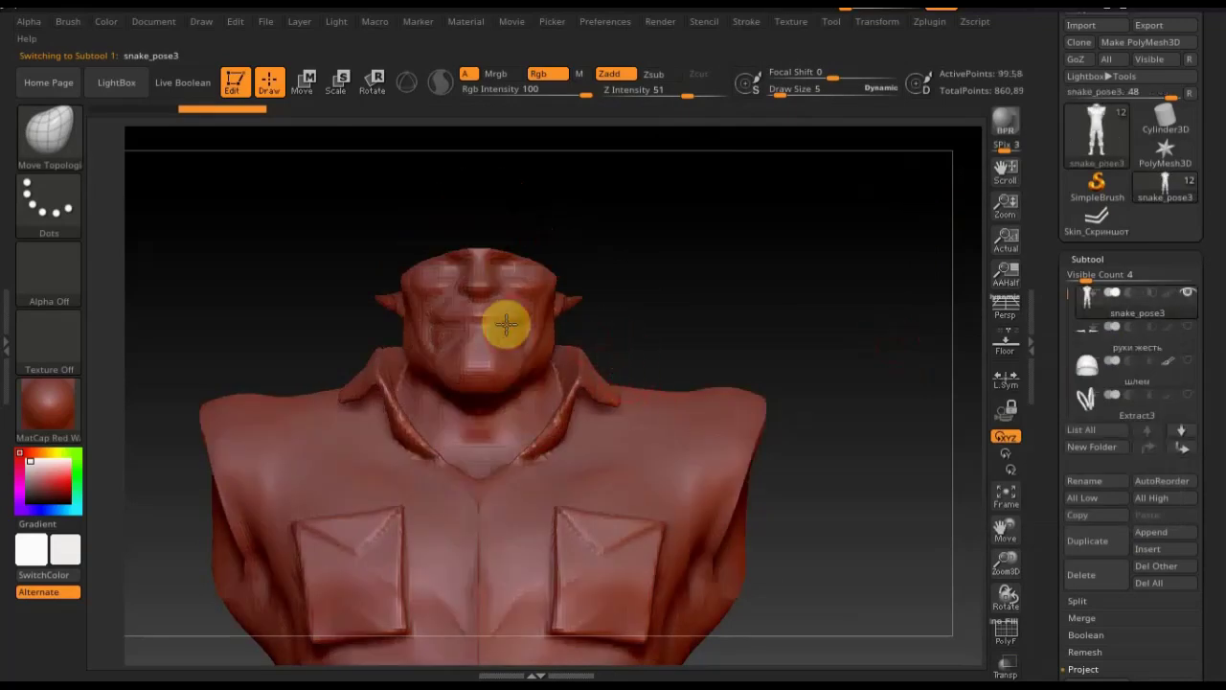
Mask the body's chin, neck, face, and top and sides of the head from several angles
left_click_drag(451, 329, 433, 373, "ctrl")
mouse_move(415, 303)
left_mouse_down("ctrl")
mouse_move(440, 265)
mouse_move(488, 297)
mouse_move(498, 268)
mouse_move(568, 302)
mouse_move(540, 359)
mouse_move(513, 334)
left_mouse_up("ctrl")
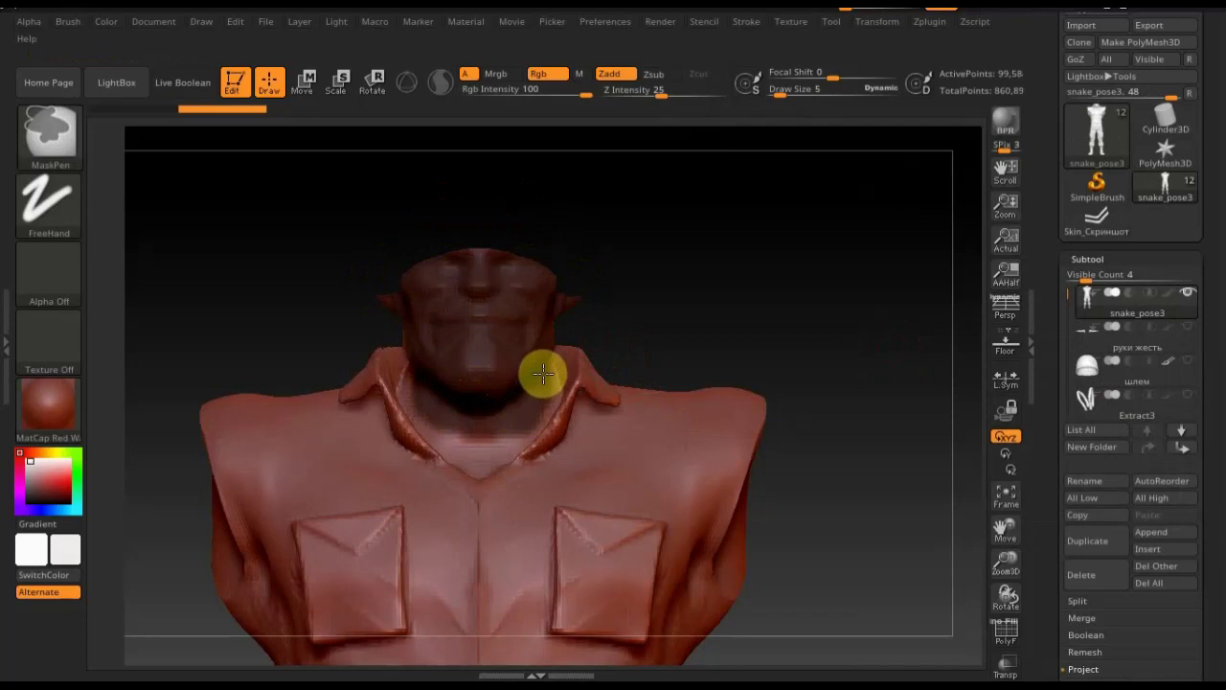
mouse_move(722, 339)
left_mouse_down()
mouse_move(700, 358)
mouse_move(609, 331)
left_mouse_up()
key("ctrl")
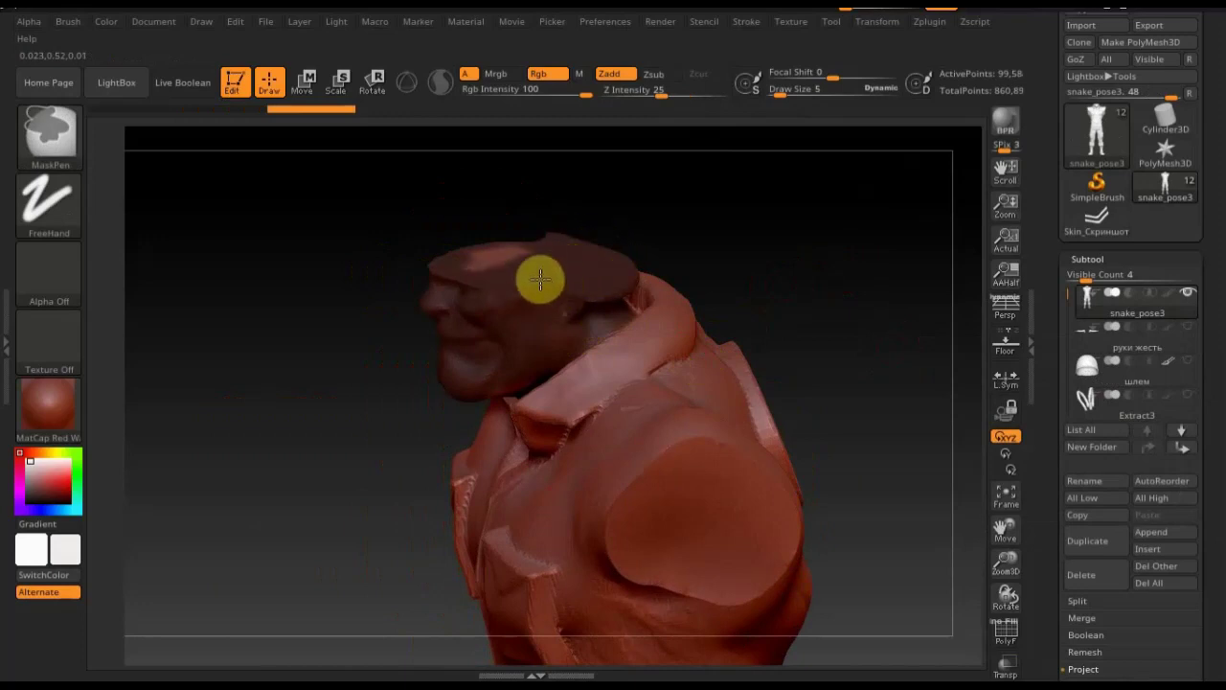
left_click_drag(738, 235, 635, 320)
key("ctrl")
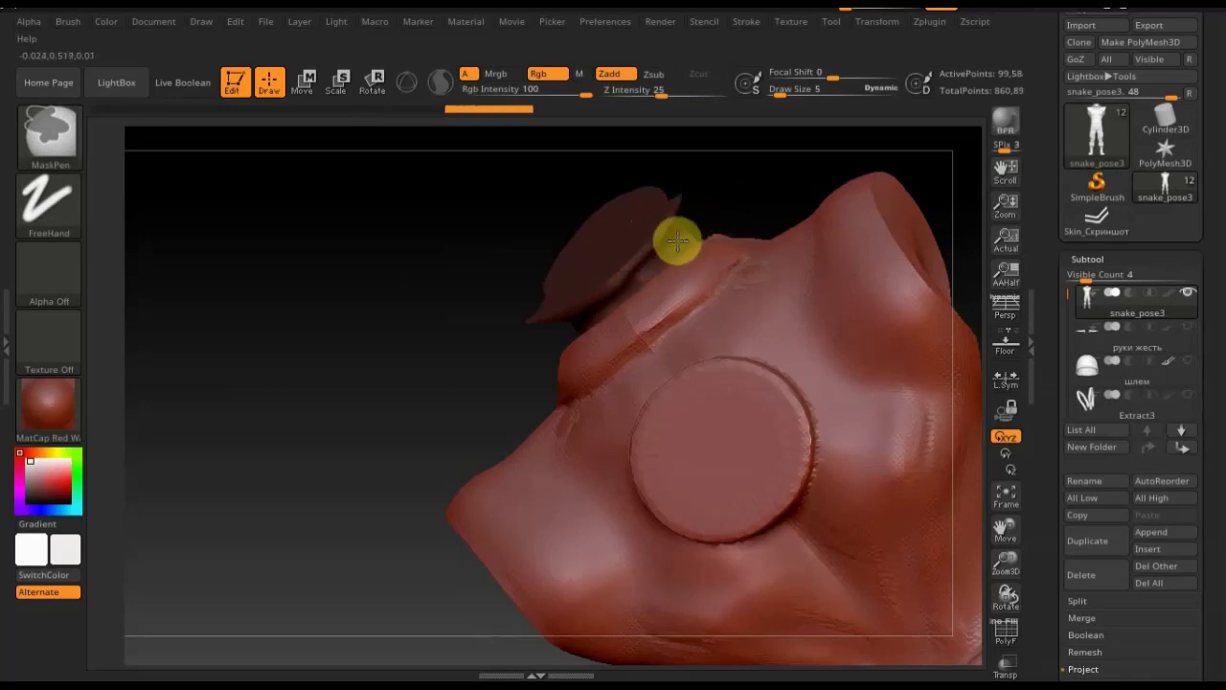
mouse_move(424, 274)
left_mouse_down()
mouse_move(446, 320)
mouse_move(484, 323)
left_mouse_up()
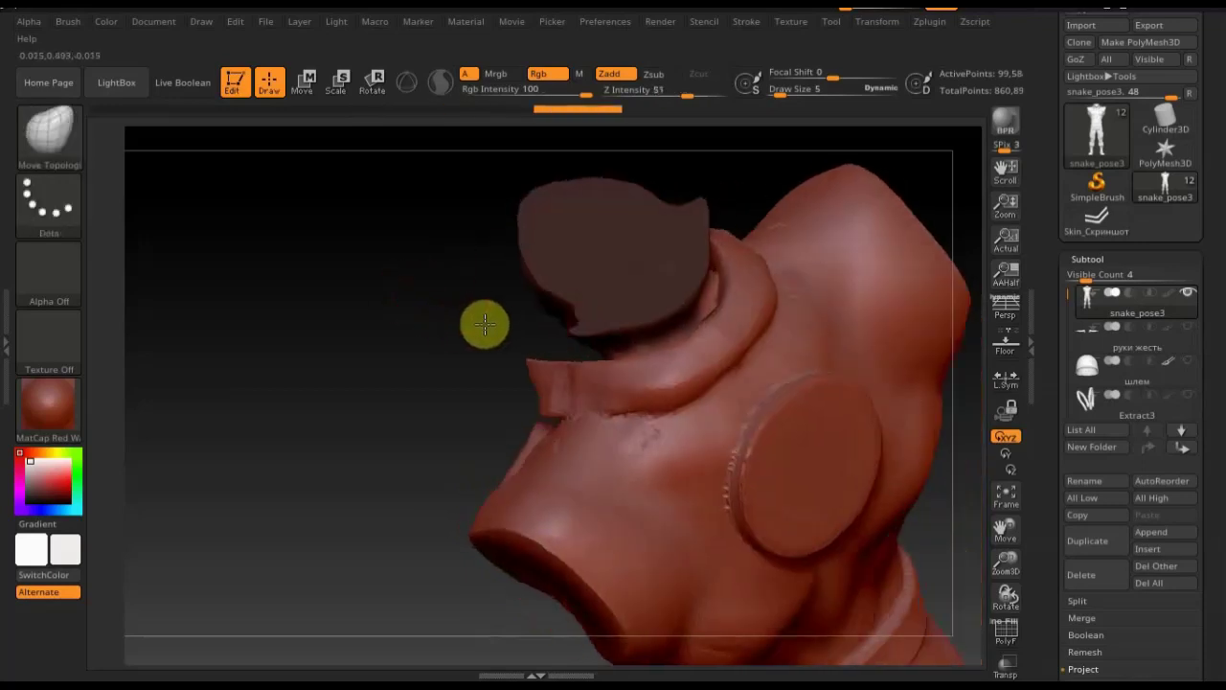
key("ctrl")
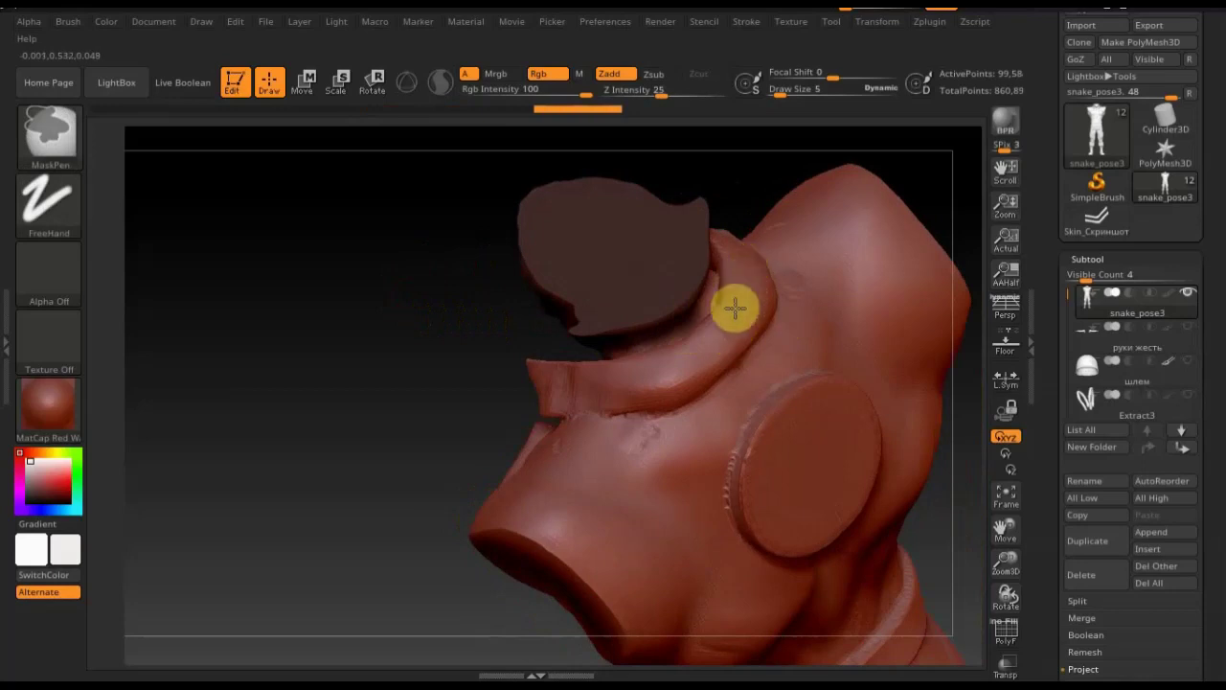
mouse_move(430, 271)
left_mouse_down()
mouse_move(515, 236)
mouse_move(871, 258)
mouse_move(882, 306)
left_mouse_up()
mouse_move(830, 236)
left_mouse_down()
mouse_move(692, 224)
mouse_move(773, 221)
left_mouse_up()
key("ctrl")
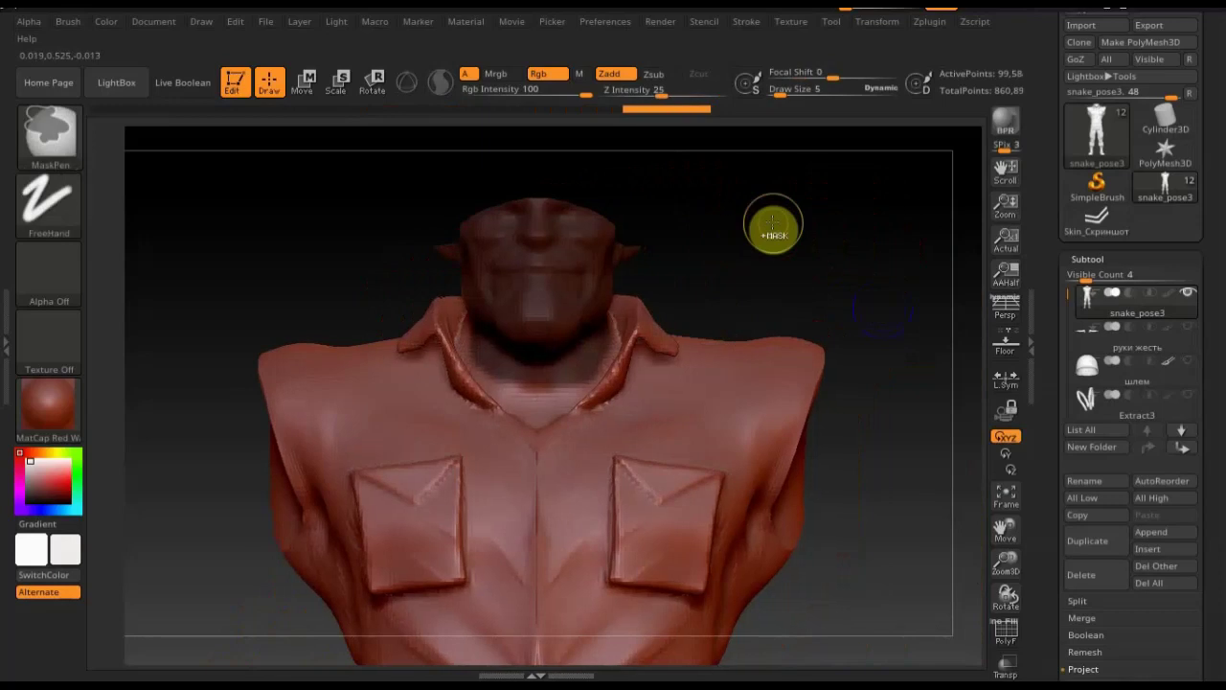
Hide the masked placeholder head and close the resulting hole at the collar
left_click(520, 297, "ctrl+shift")
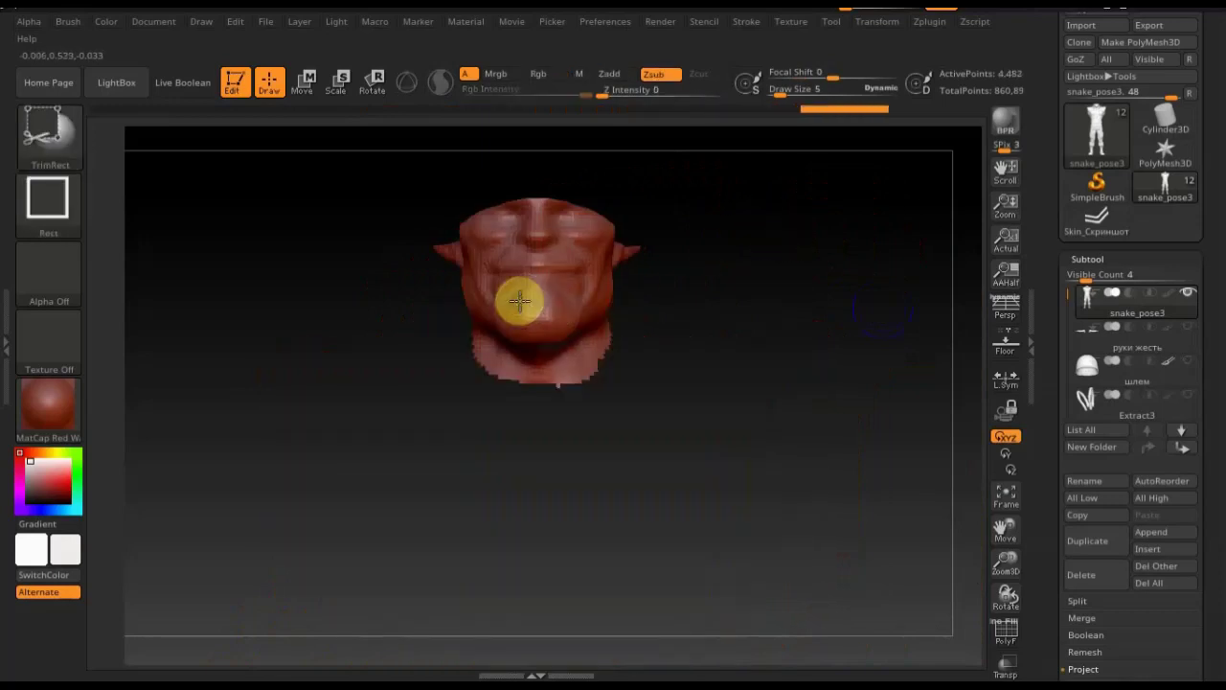
left_click(520, 300, "ctrl+shift")
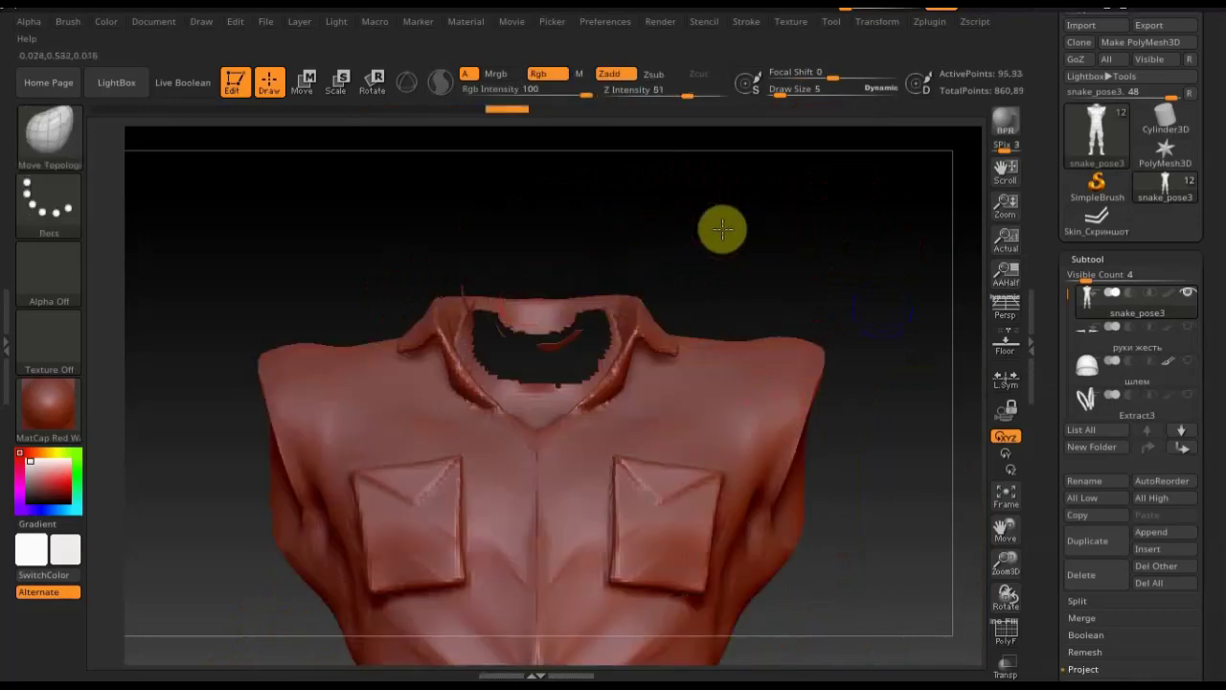
left_click_drag(723, 227, 692, 230)
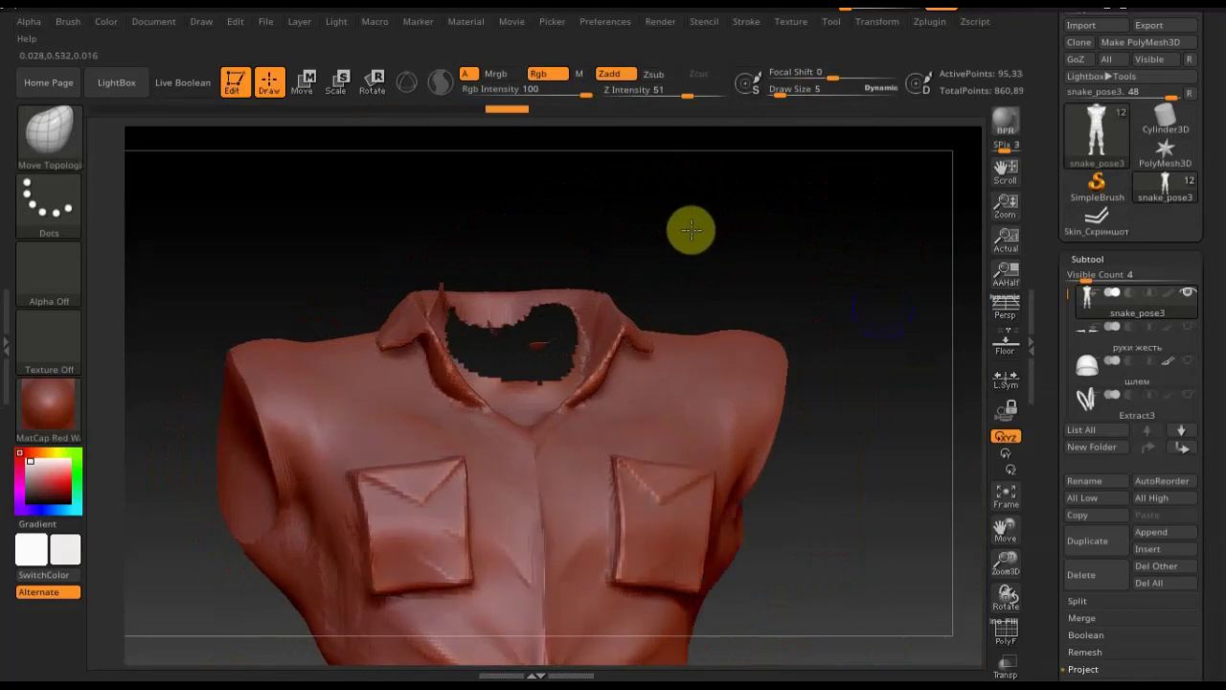
left_click_drag(606, 221, 606, 221)
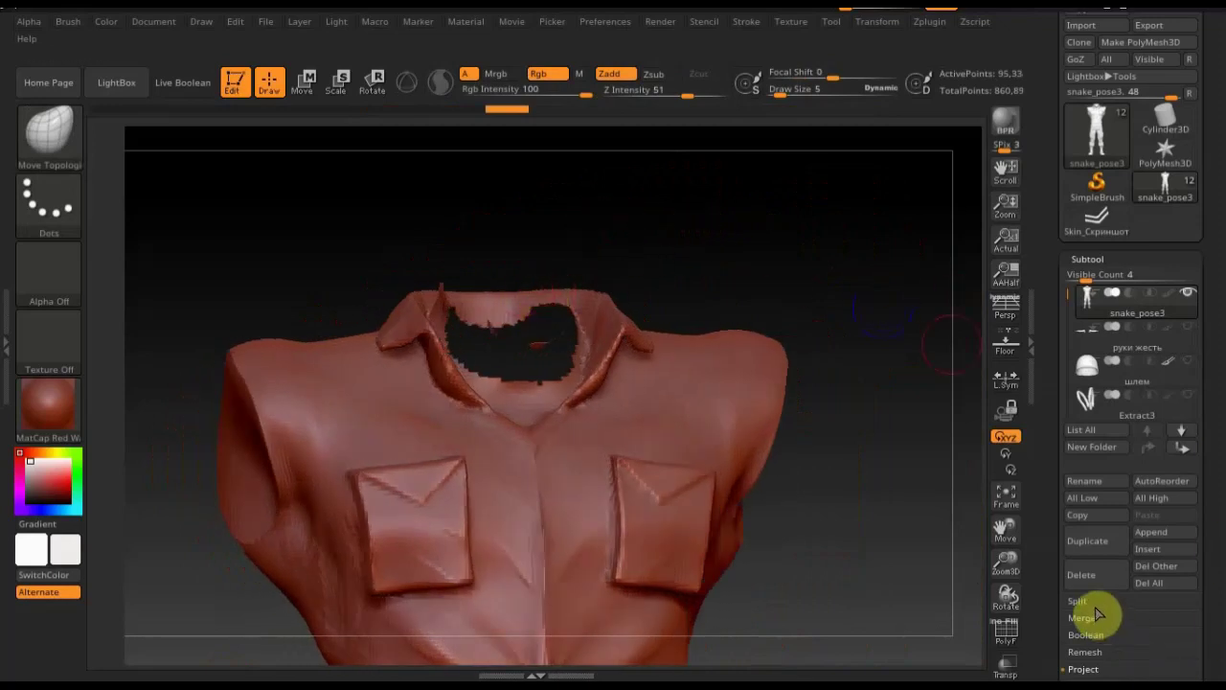
left_click_drag(1207, 596, 1212, 506)
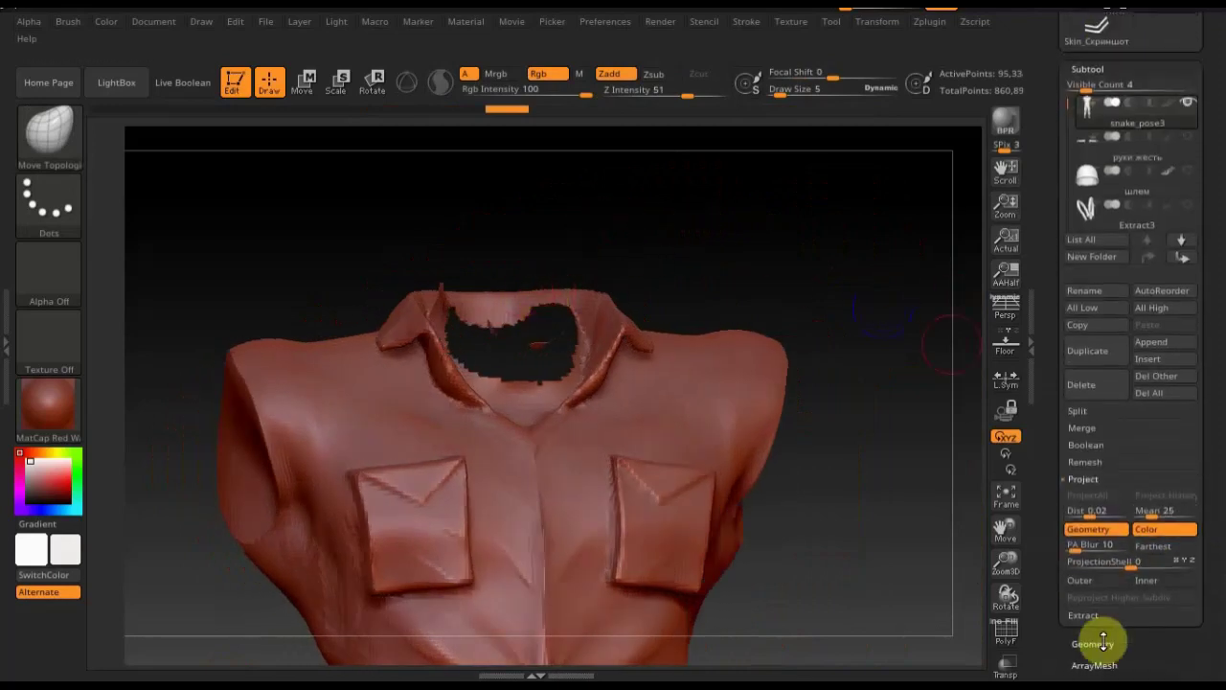
left_click(1092, 644)
left_click(1106, 483)
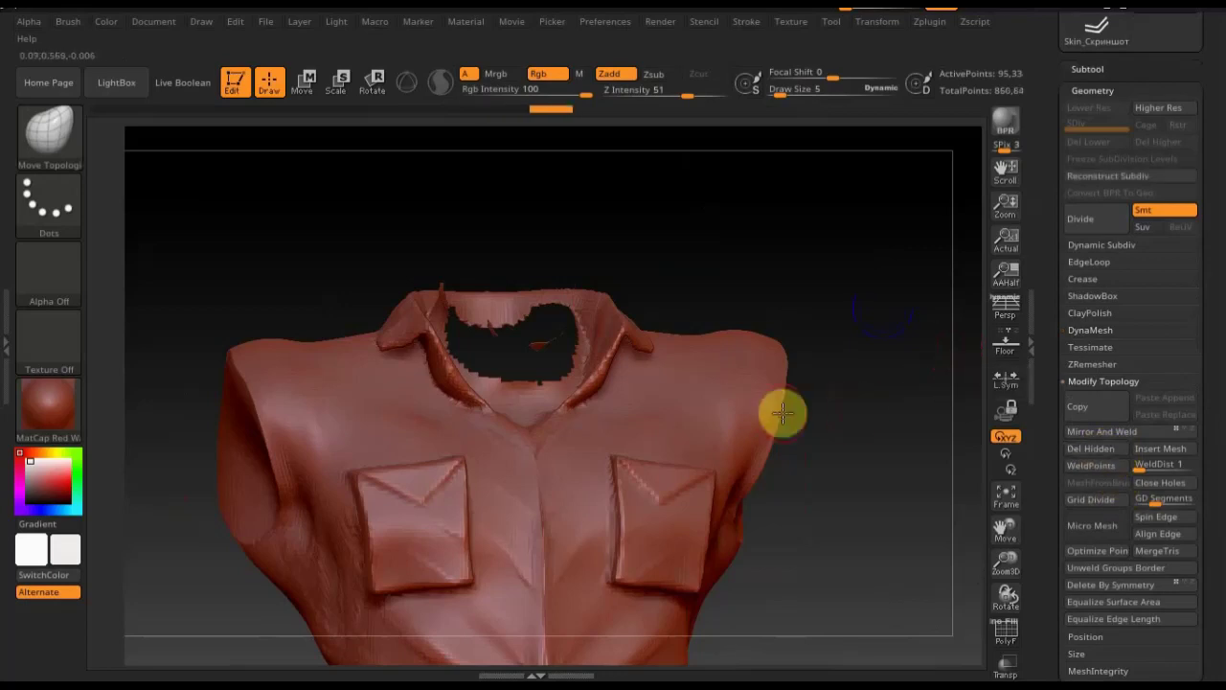
mouse_move(520, 323)
left_mouse_down("shift")
mouse_move(457, 298)
mouse_move(492, 324)
mouse_move(588, 351)
left_mouse_up("shift")
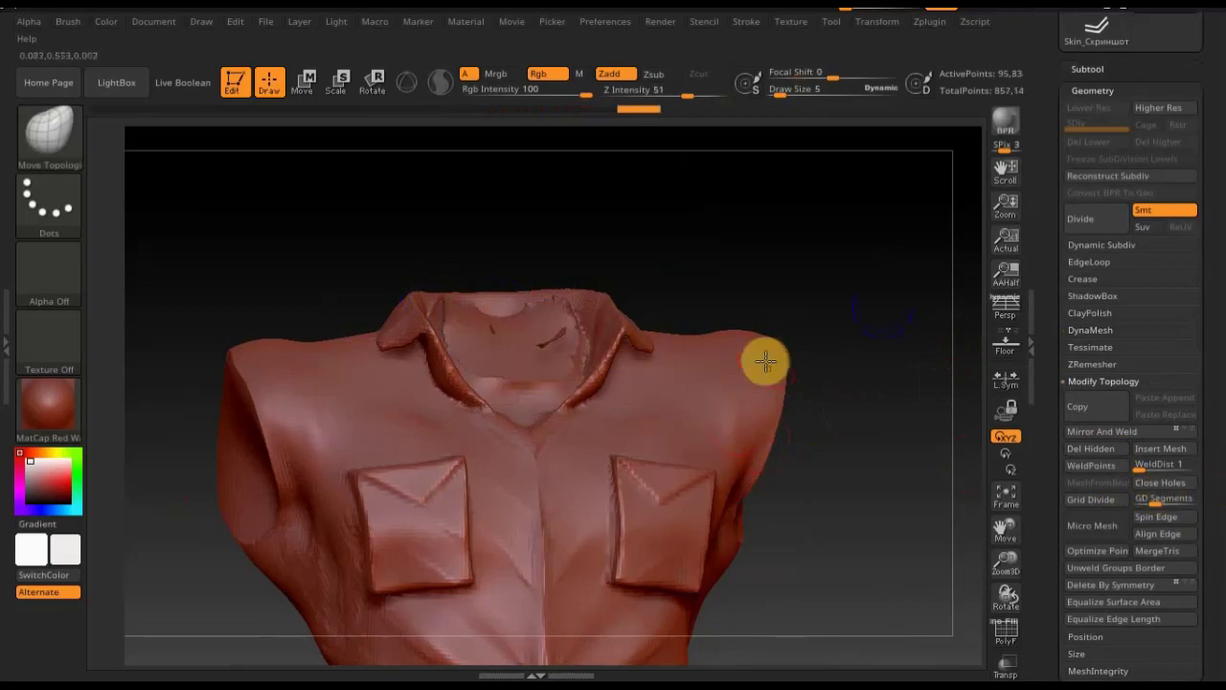
mouse_move(753, 274)
left_mouse_down()
mouse_move(788, 297)
mouse_move(775, 306)
mouse_move(783, 285)
mouse_move(709, 262)
mouse_move(626, 301)
mouse_move(744, 243)
mouse_move(722, 246)
left_mouse_up()
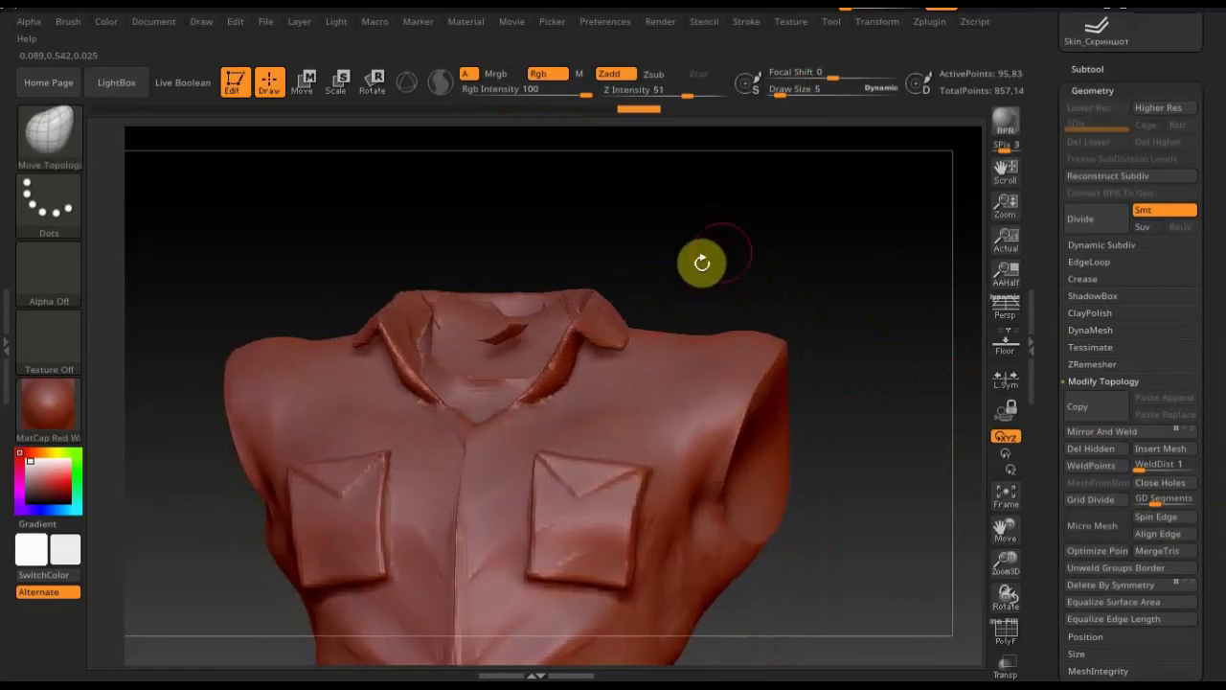
With TrimRect, hide the masked neck patch of the shirt and cap it using Close Holes
key("ctrl")
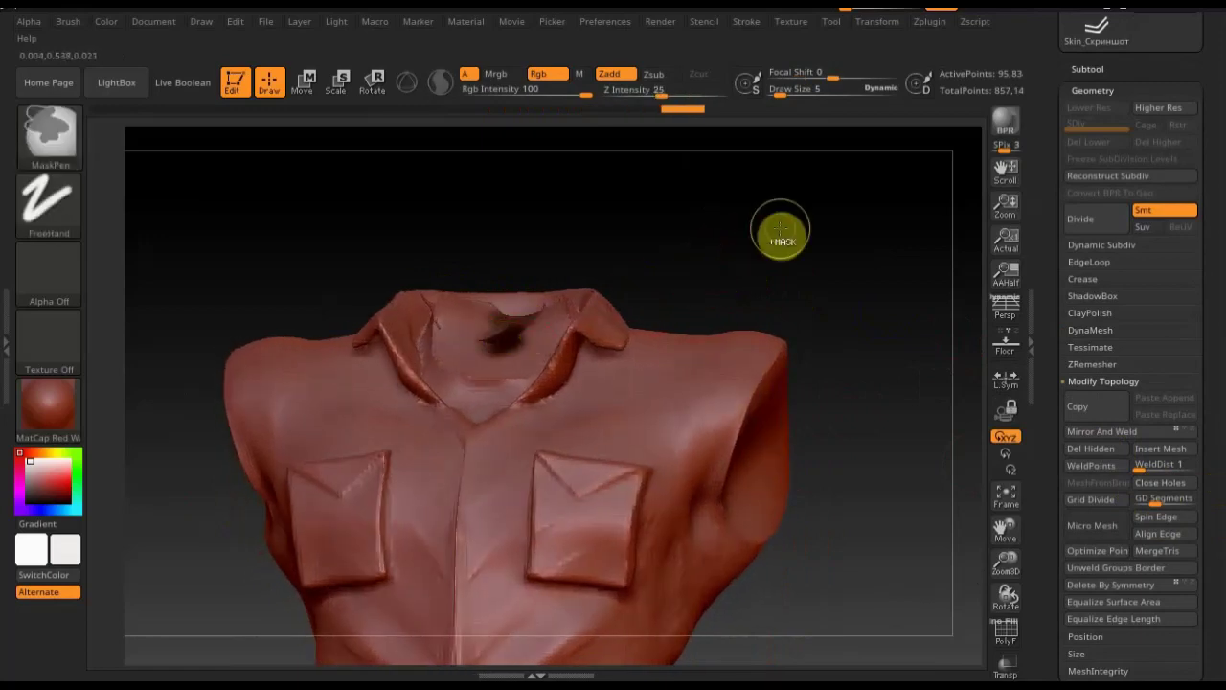
key("ctrl+shift")
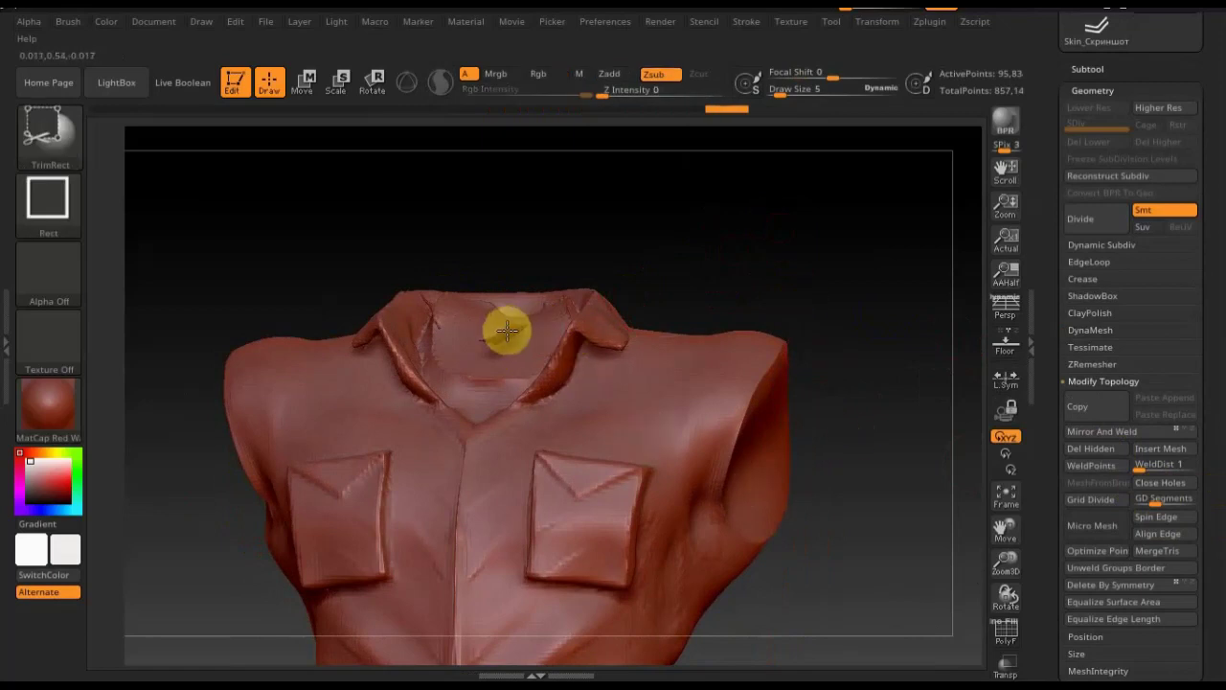
left_click(513, 337, "ctrl+shift")
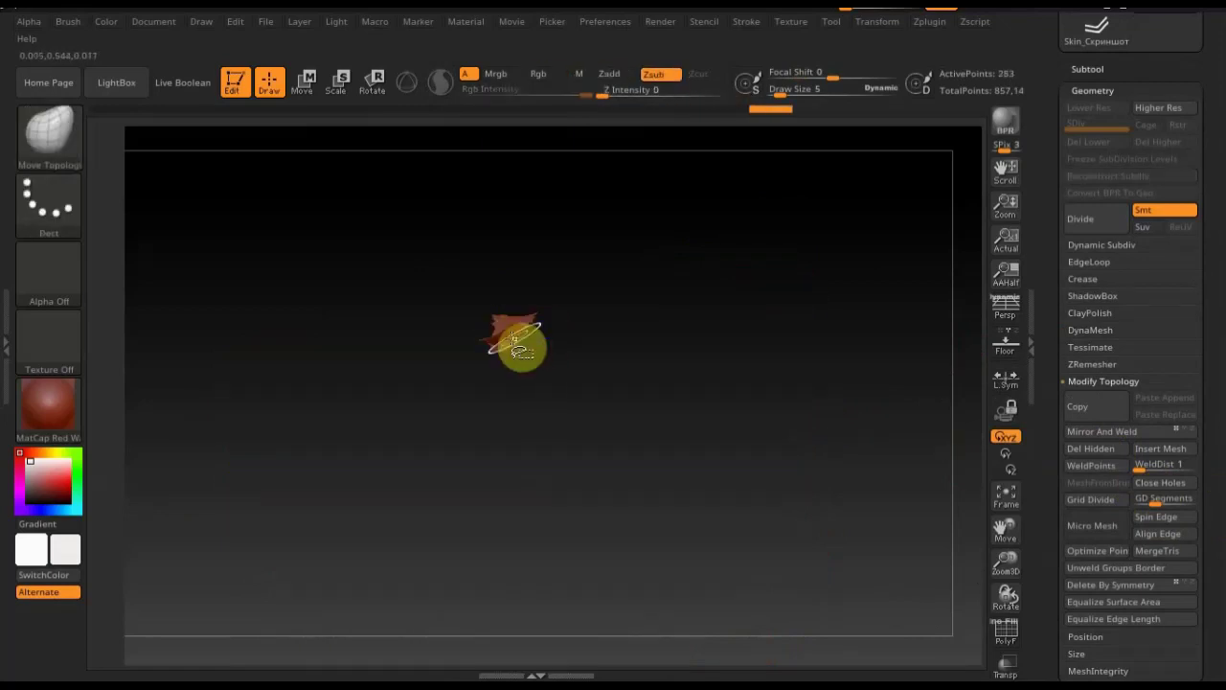
left_click(515, 333, "ctrl+shift")
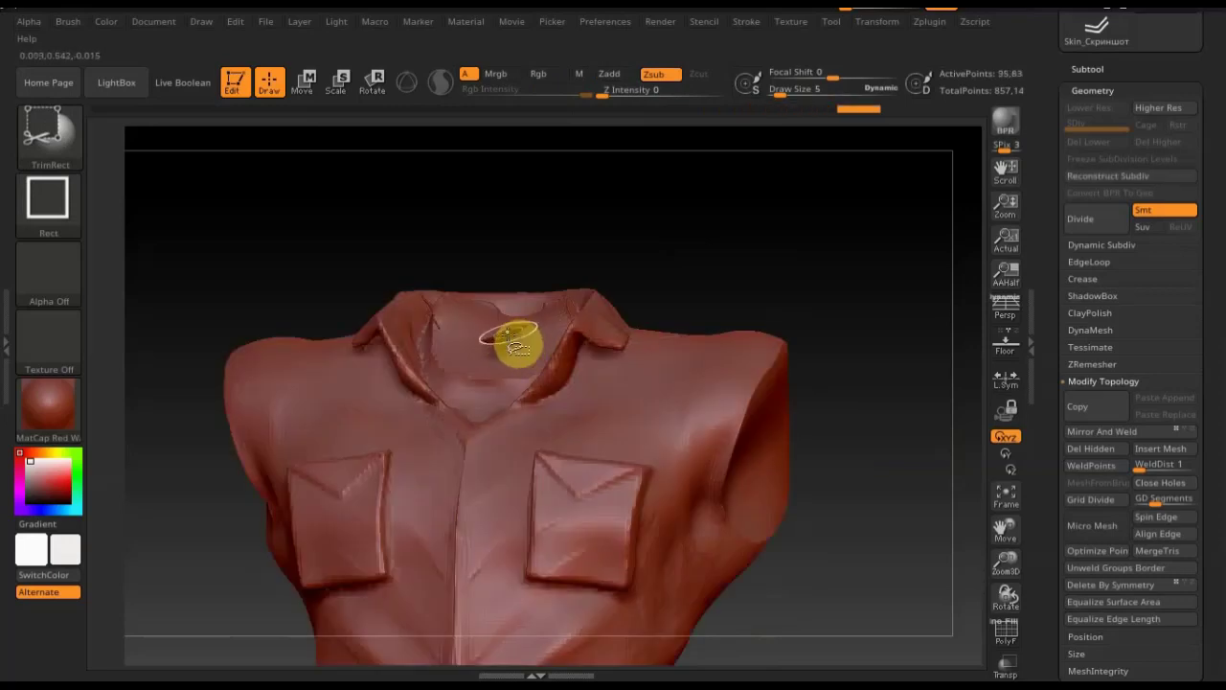
left_click(516, 333, "ctrl+shift")
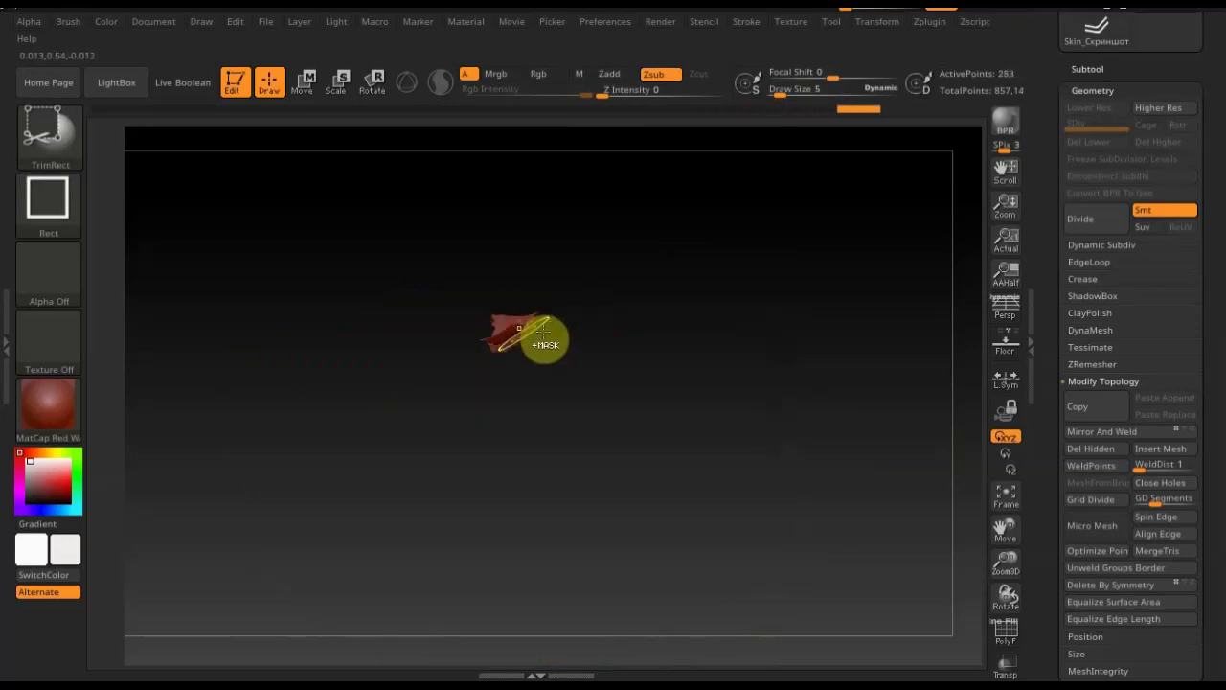
left_click(512, 339, "ctrl+shift")
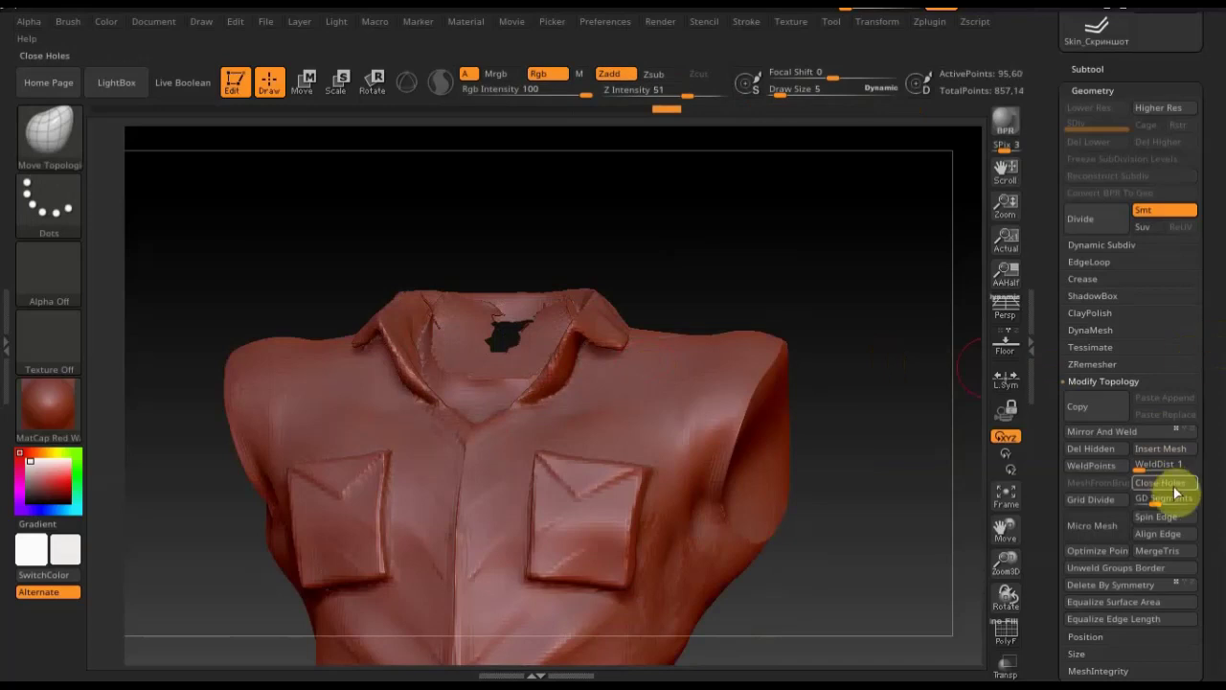
left_click(1102, 450)
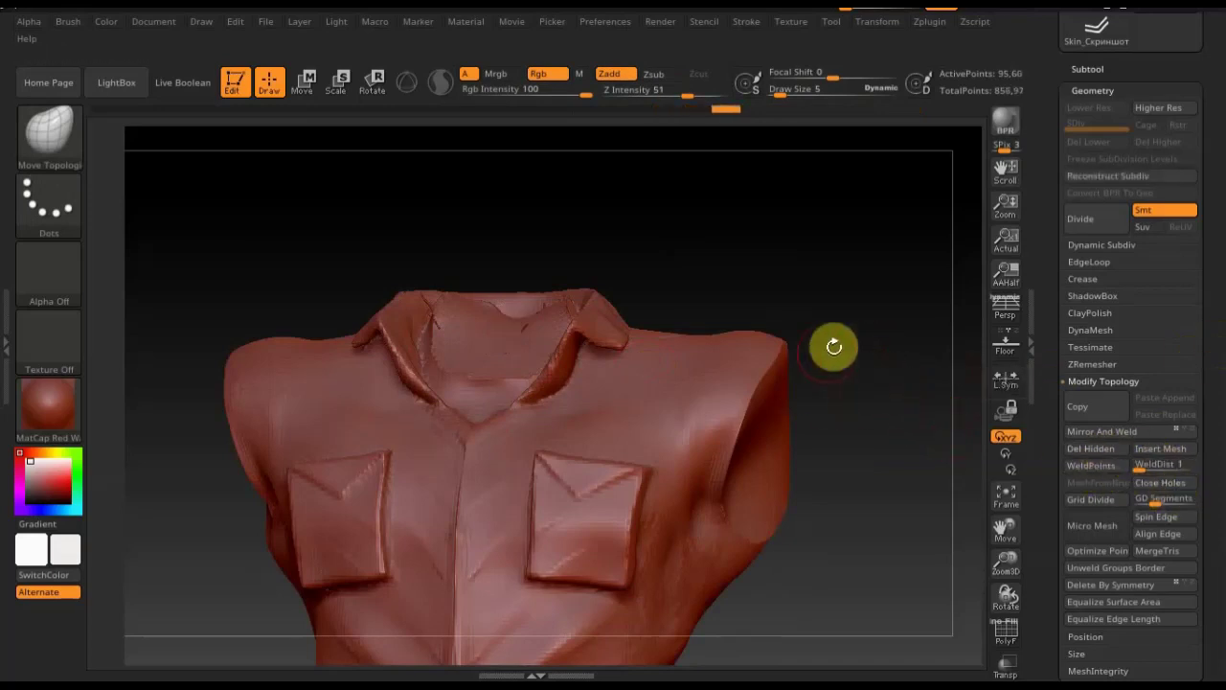
left_click(1088, 69)
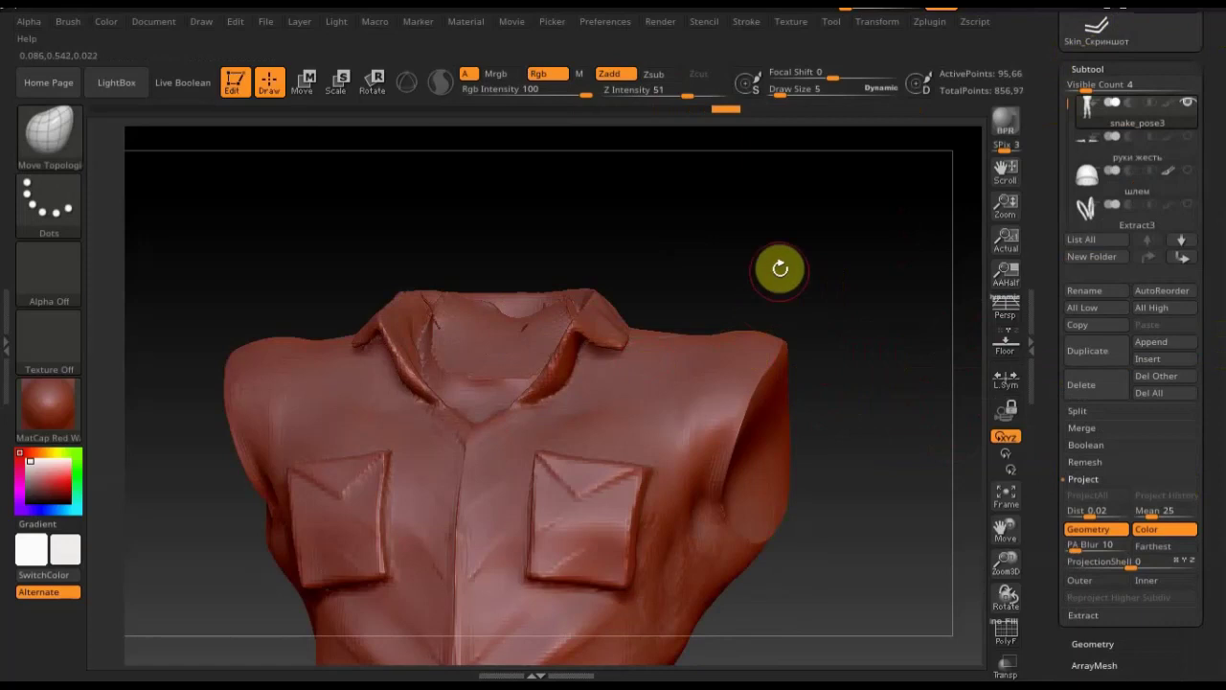
Pick PM3D_Sphere3D1_3 from the subtool popup, inspect it, then activate PM3D_Sphere3D1_4
key("n")
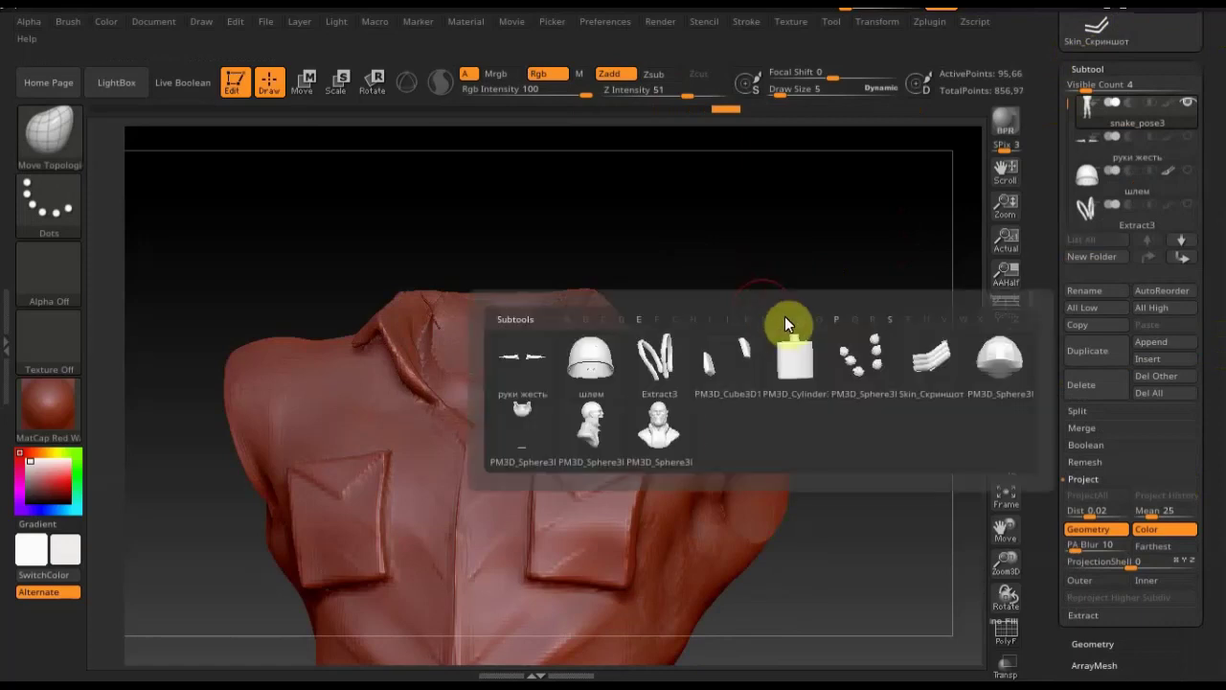
left_click(670, 436)
mouse_move(1136, 204)
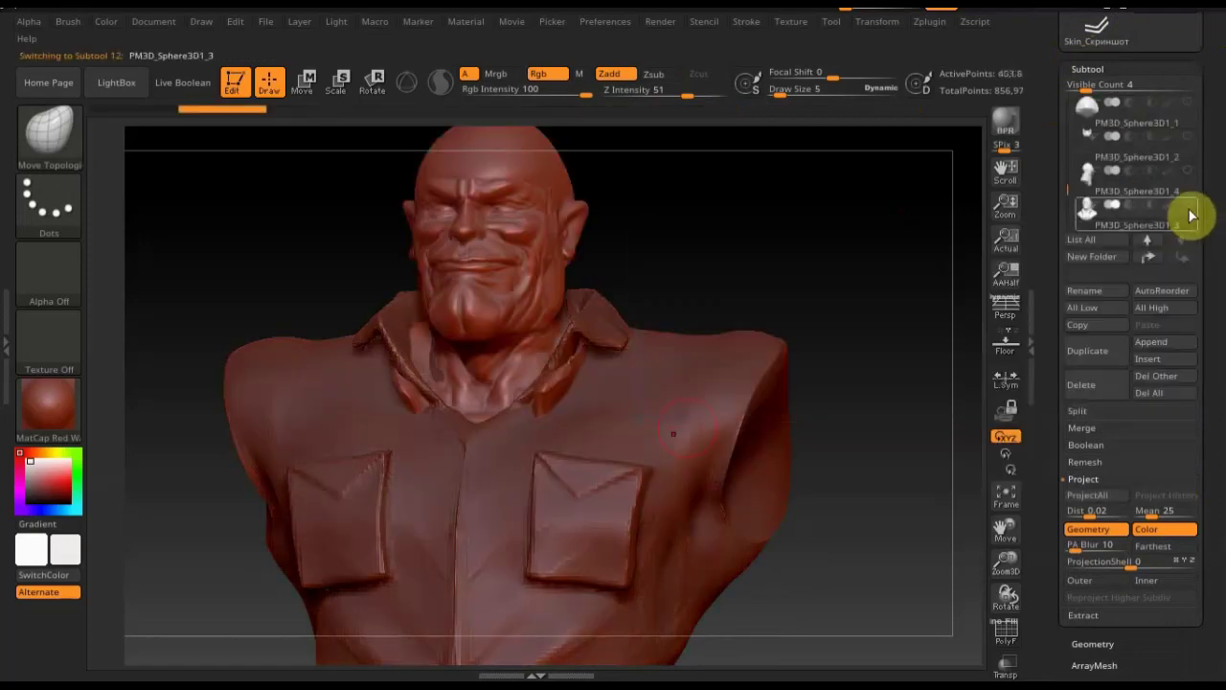
mouse_move(830, 249)
left_mouse_down()
mouse_move(909, 241)
mouse_move(811, 290)
mouse_move(867, 296)
left_mouse_up()
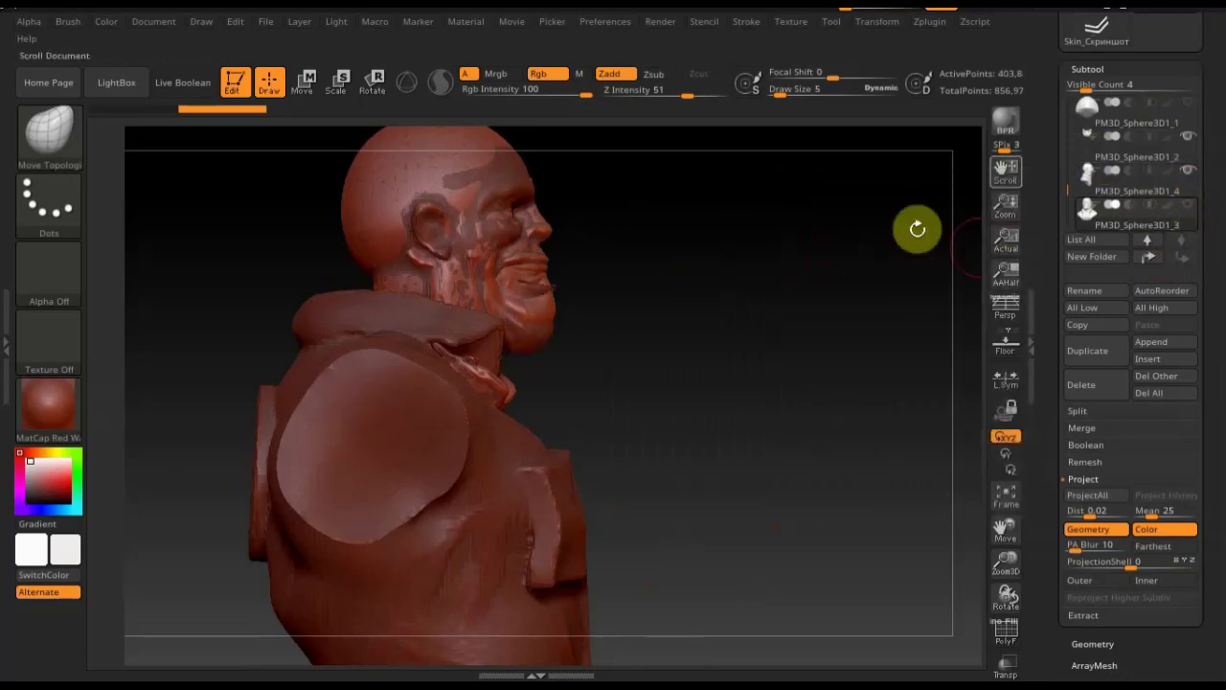
left_click_drag(784, 306, 727, 312)
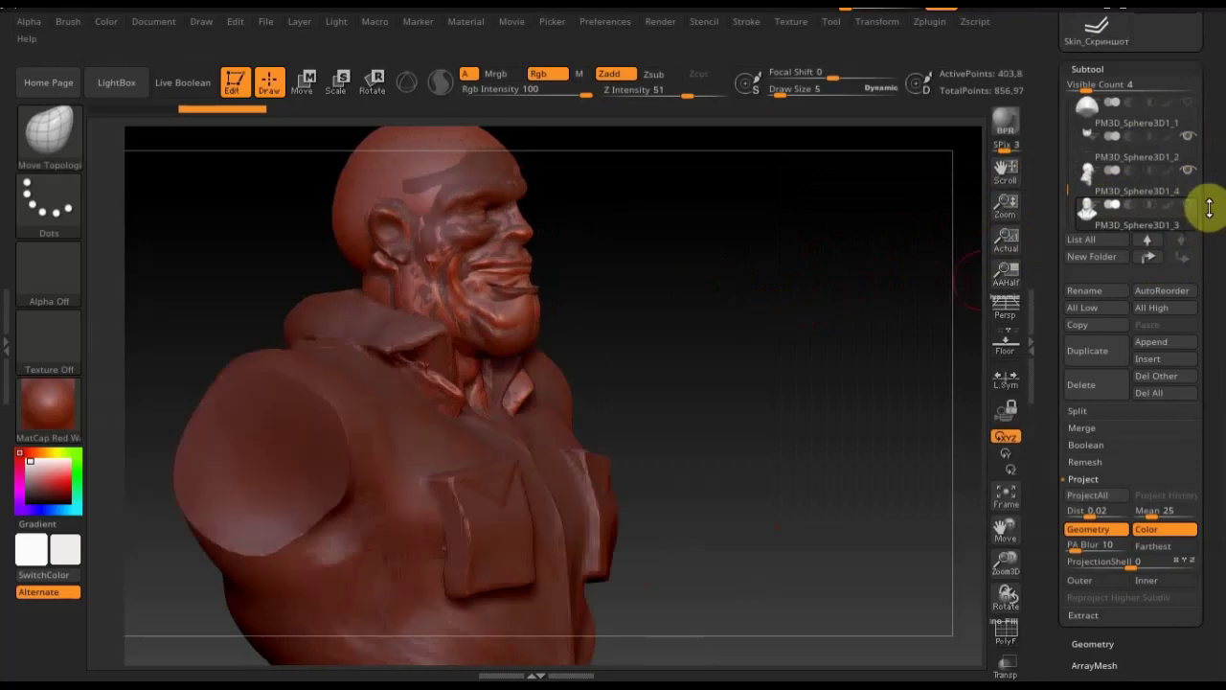
left_click(1137, 190)
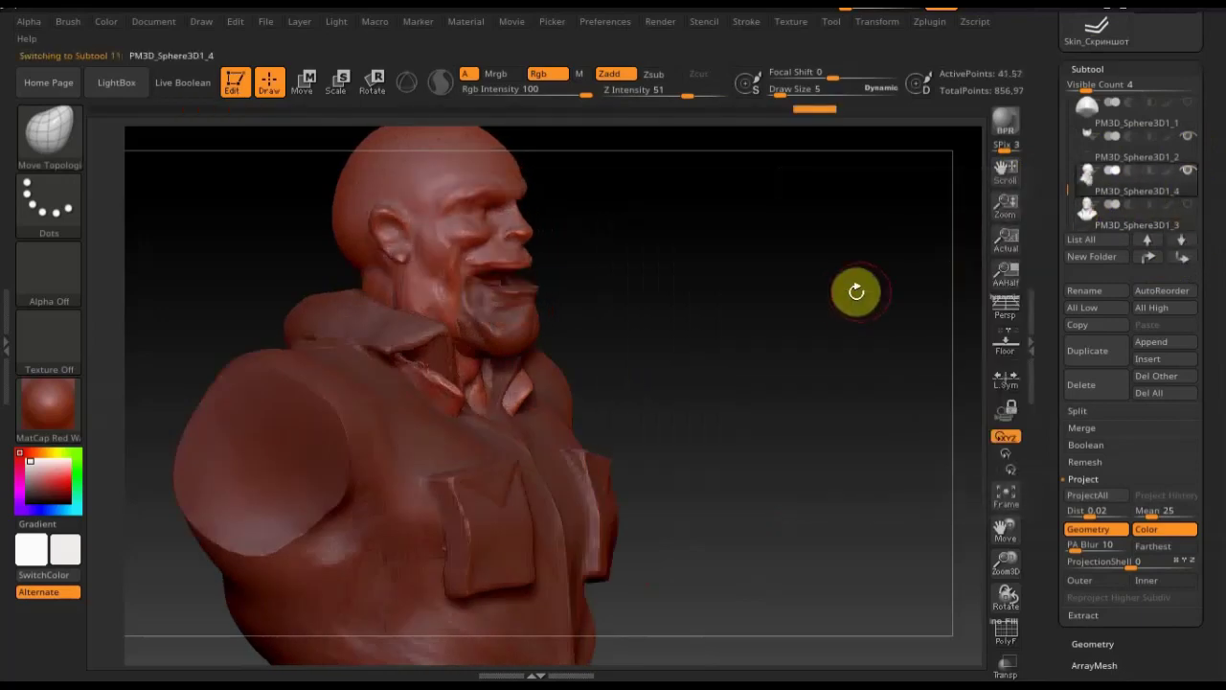
At draw size 12, sculpt a crease into the collar beside the neck
mouse_move(811, 297)
left_mouse_down()
mouse_move(720, 304)
mouse_move(748, 284)
left_mouse_up()
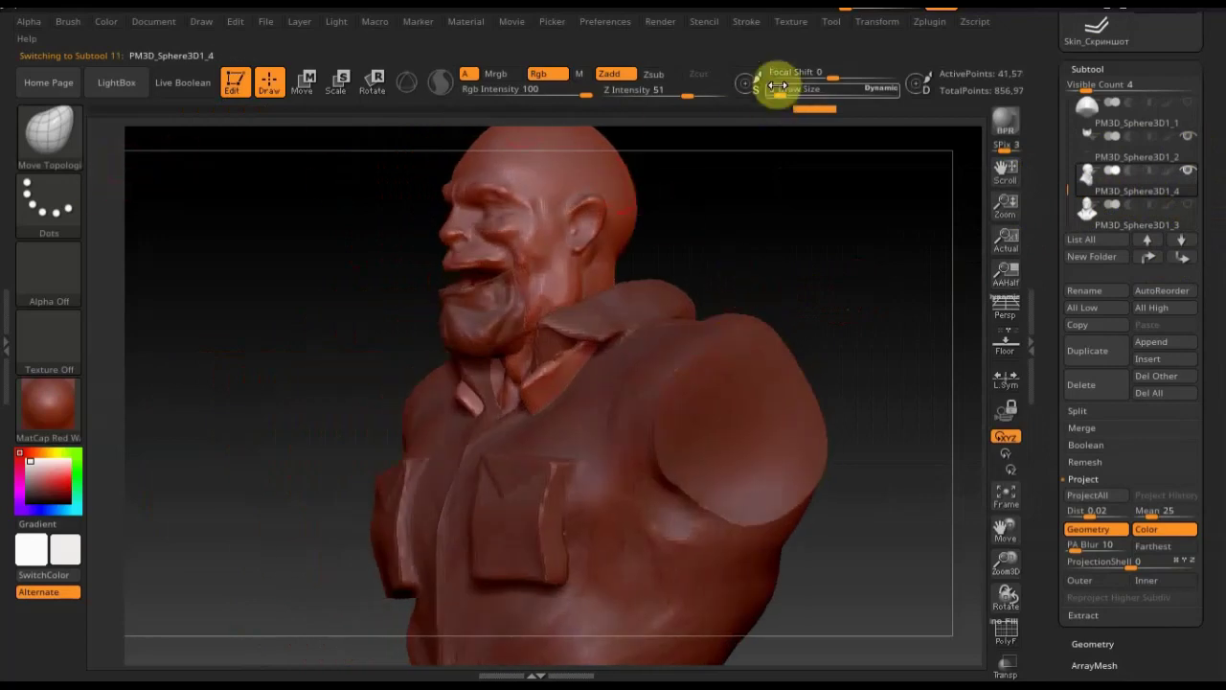
left_click_drag(780, 96, 786, 99)
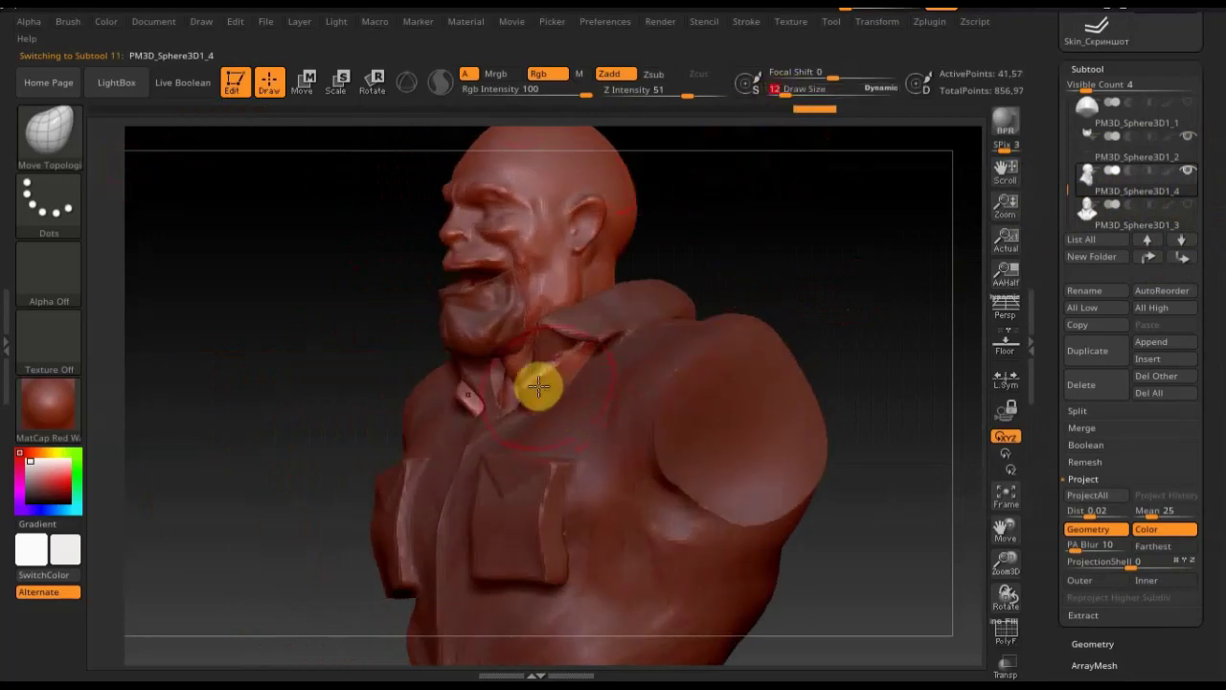
mouse_move(532, 387)
left_mouse_down()
mouse_move(594, 397)
mouse_move(569, 367)
mouse_move(593, 372)
left_mouse_up()
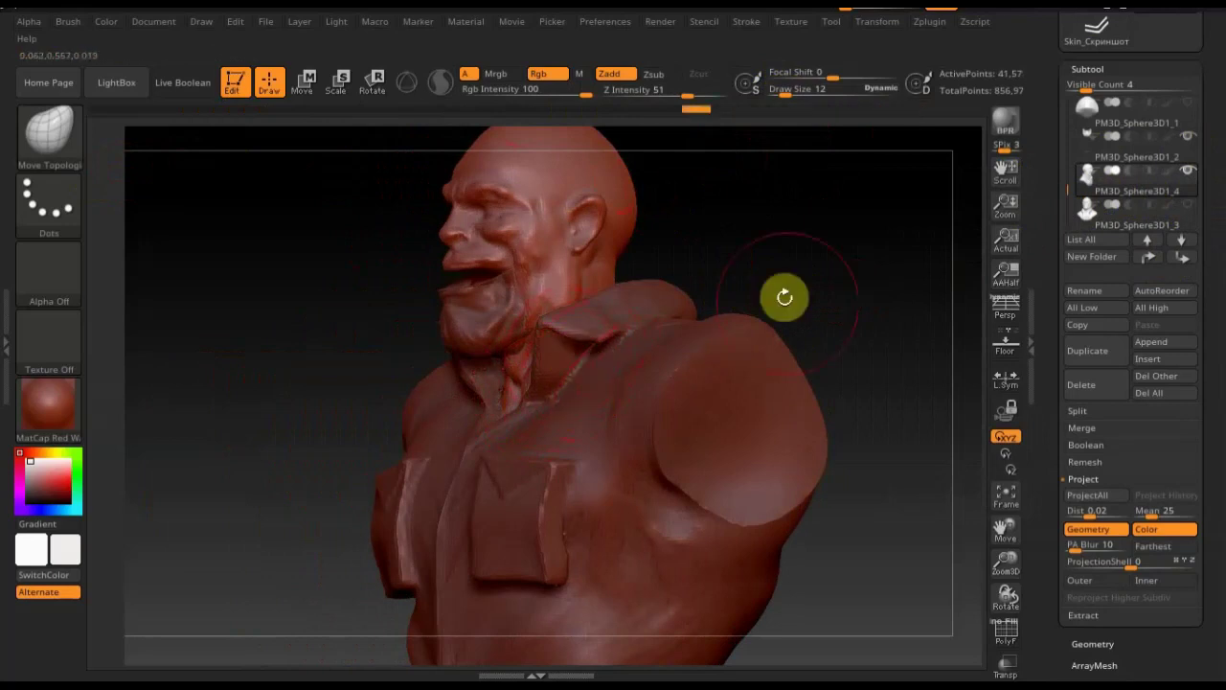
left_click_drag(785, 277, 831, 275)
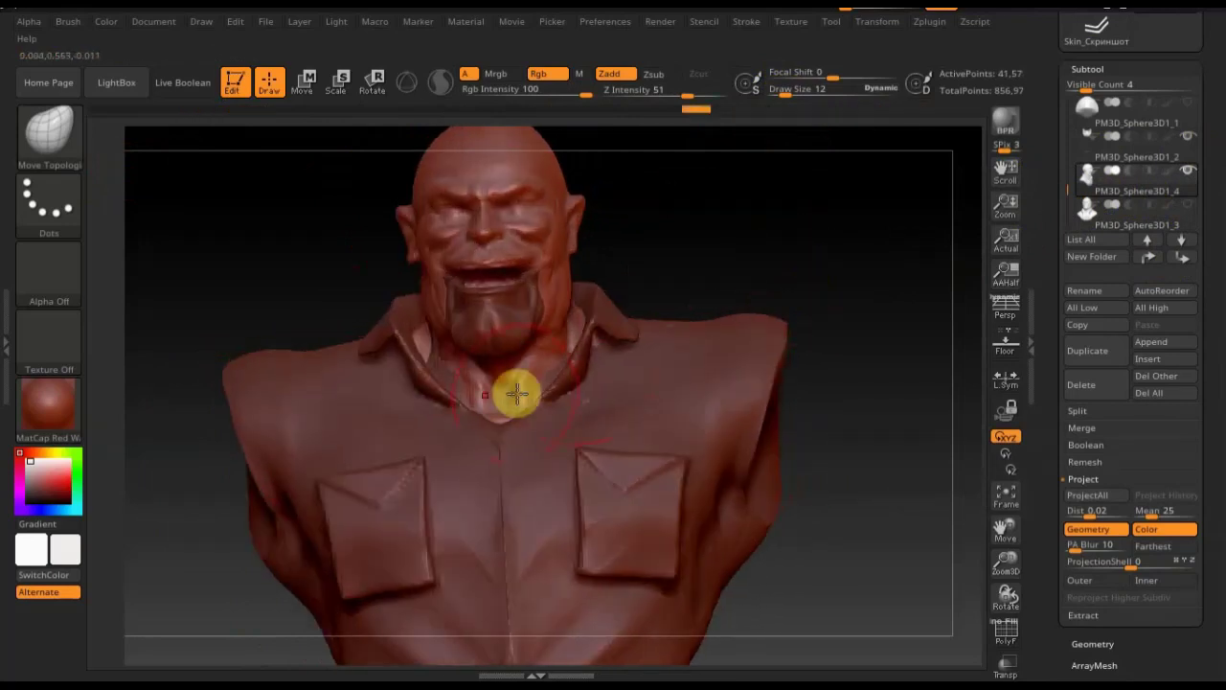
Smooth the collar under the chin, inspect from several angles, and switch to Move mode
left_click_drag(755, 263, 777, 259)
key("shift")
mouse_move(823, 299)
left_mouse_down()
mouse_move(878, 354)
mouse_move(864, 375)
left_mouse_up()
left_click_drag(823, 263, 827, 319)
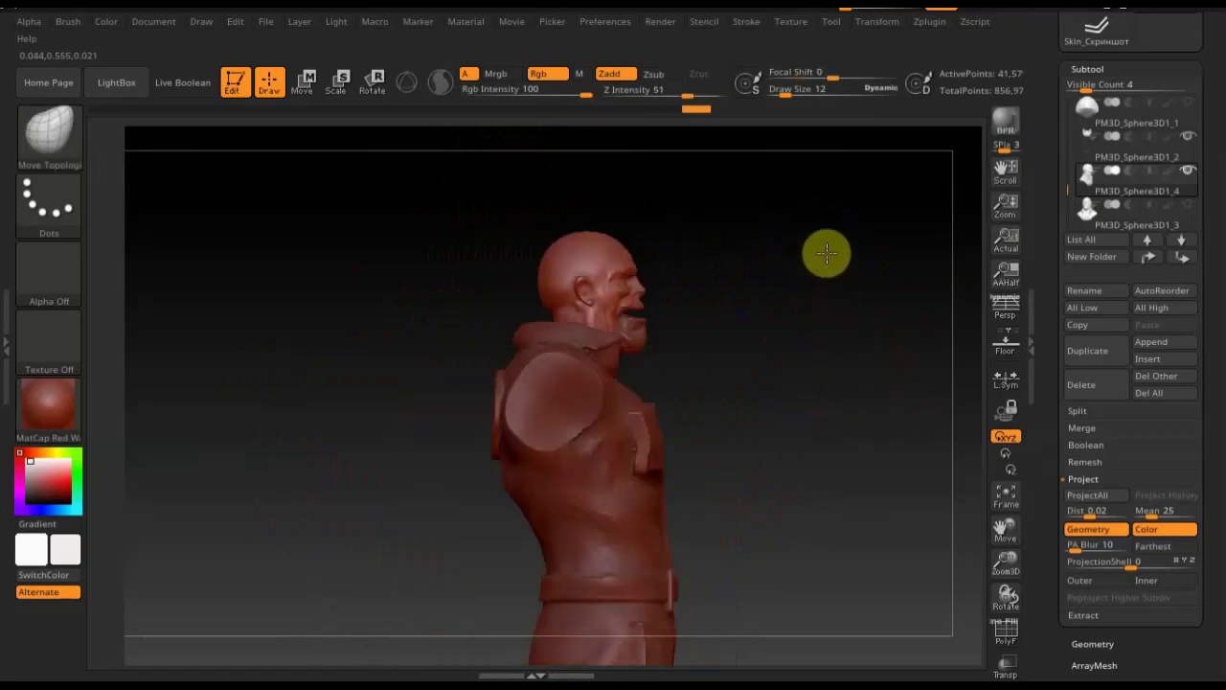
left_click_drag(821, 391, 821, 444)
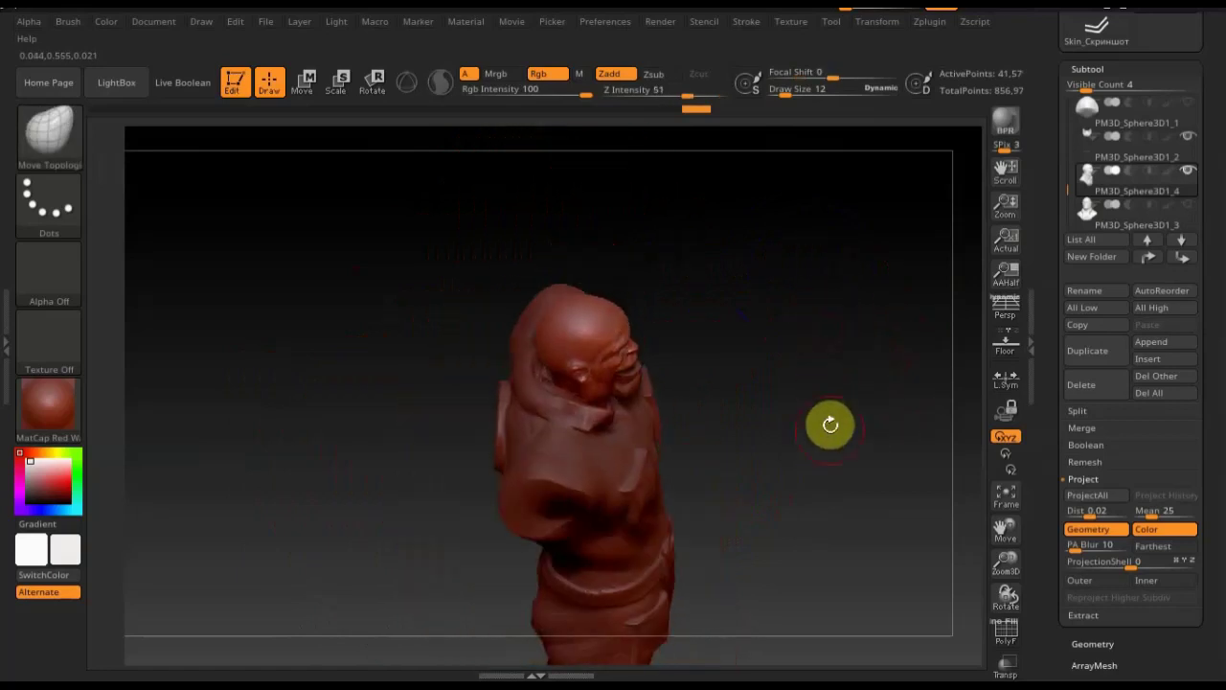
mouse_move(807, 401)
left_mouse_down()
mouse_move(820, 470)
mouse_move(834, 460)
left_mouse_up()
mouse_move(820, 413)
left_mouse_down()
mouse_move(824, 347)
mouse_move(795, 383)
mouse_move(777, 370)
mouse_move(791, 344)
mouse_move(828, 349)
mouse_move(818, 331)
mouse_move(796, 467)
mouse_move(695, 435)
left_mouse_up()
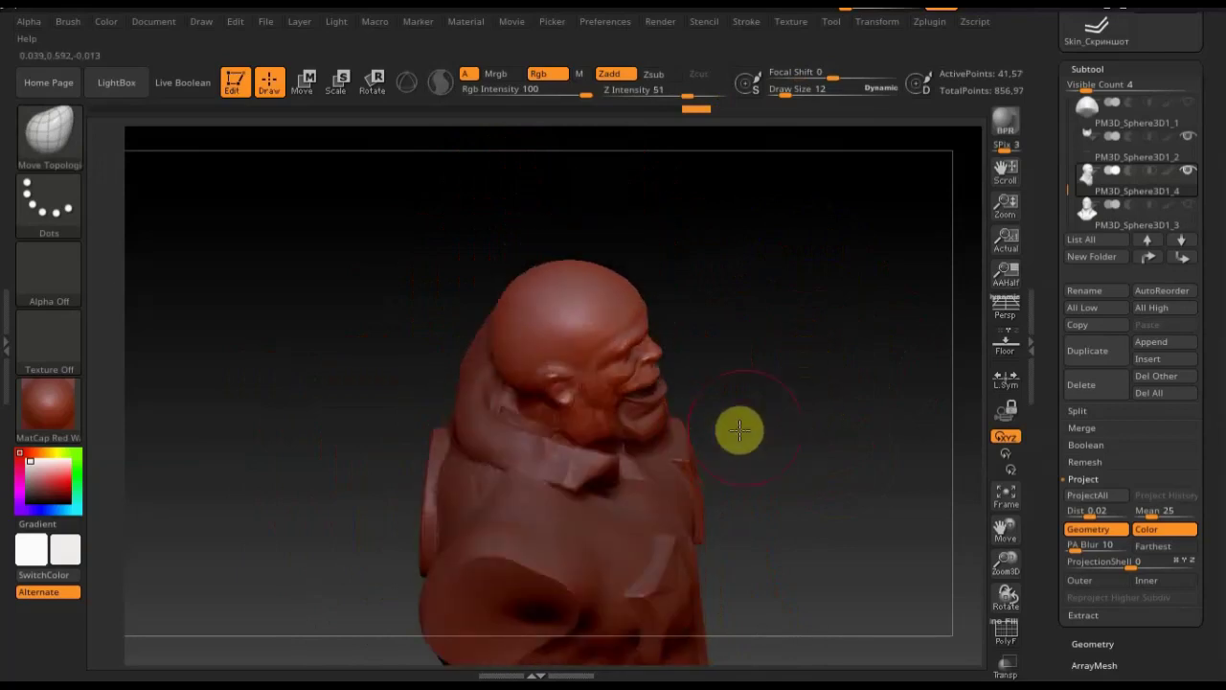
left_click_drag(772, 405, 769, 369)
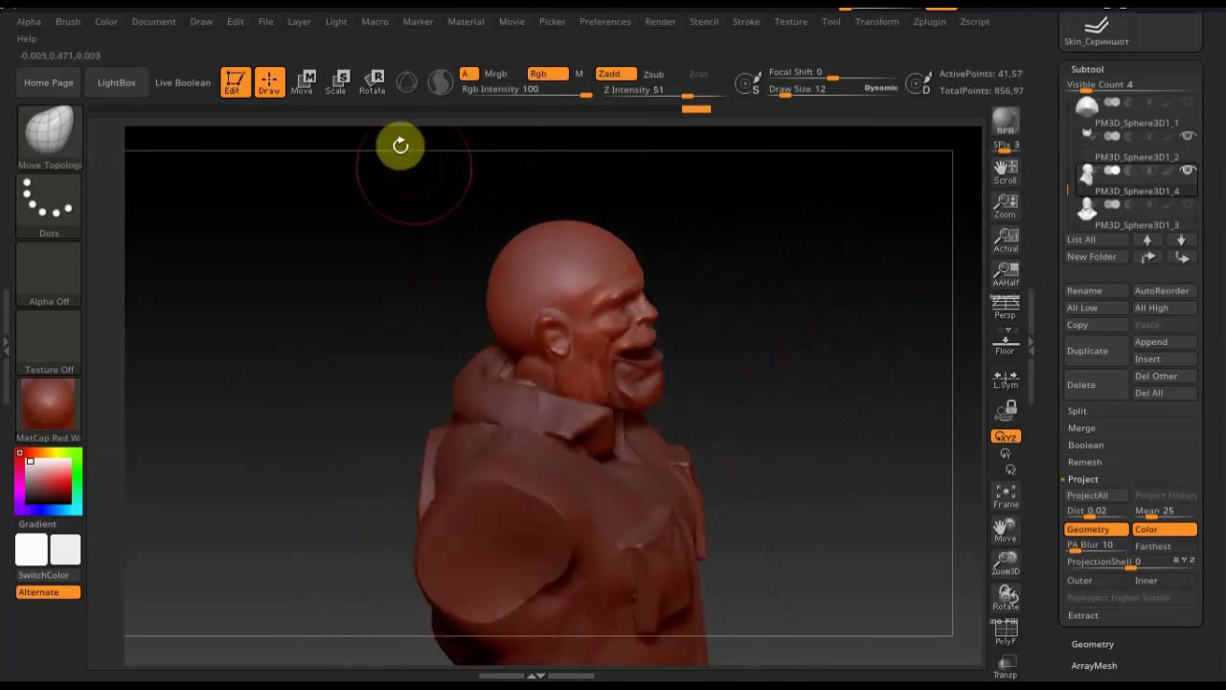
key("shift")
mouse_move(757, 284)
left_mouse_down("shift")
mouse_move(807, 335)
mouse_move(821, 375)
mouse_move(643, 392)
mouse_move(700, 371)
left_mouse_up("shift")
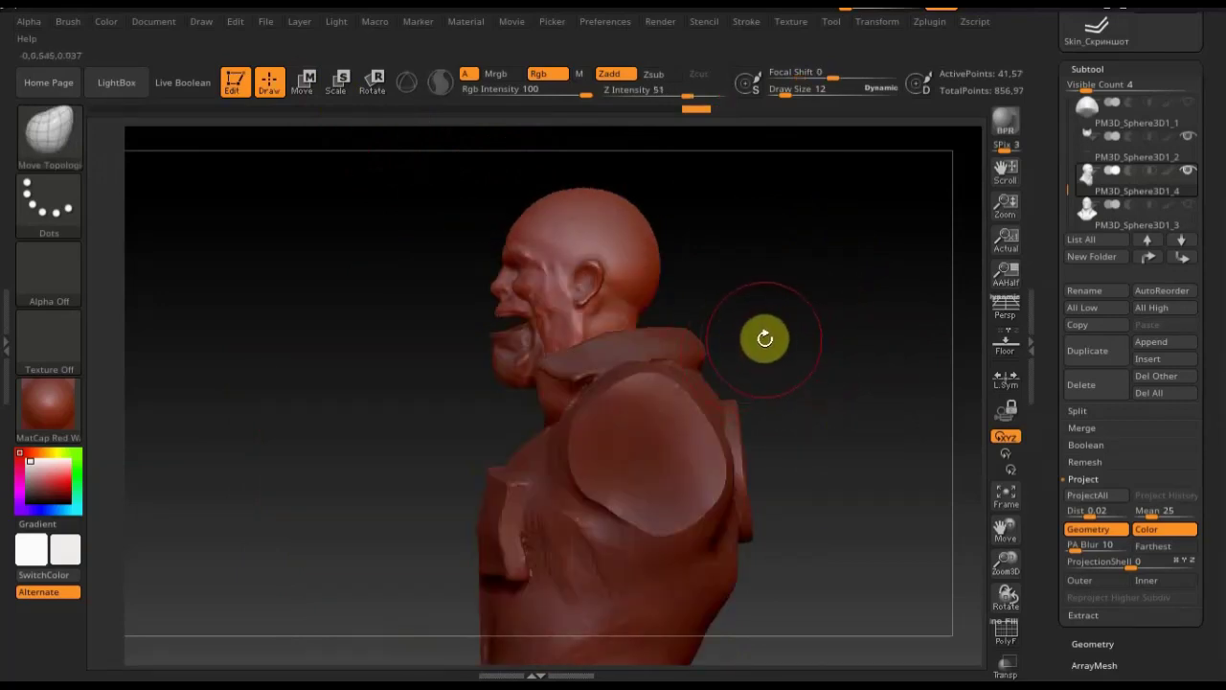
left_click_drag(581, 355, 574, 307)
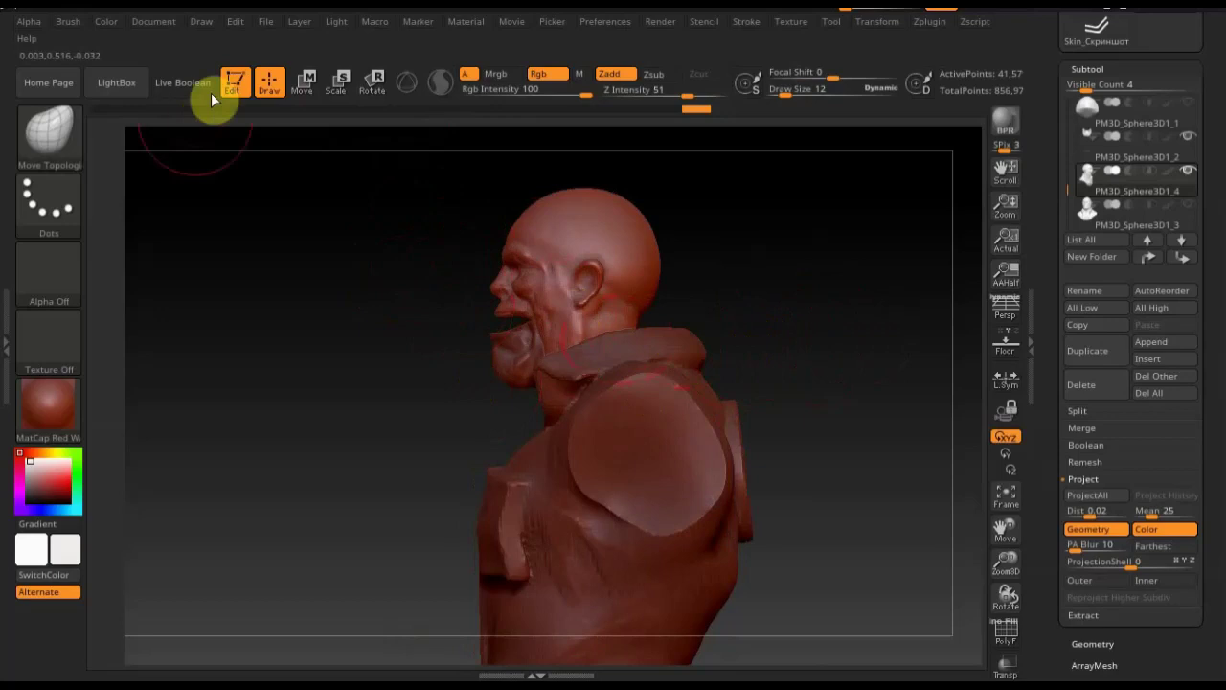
left_click(304, 82)
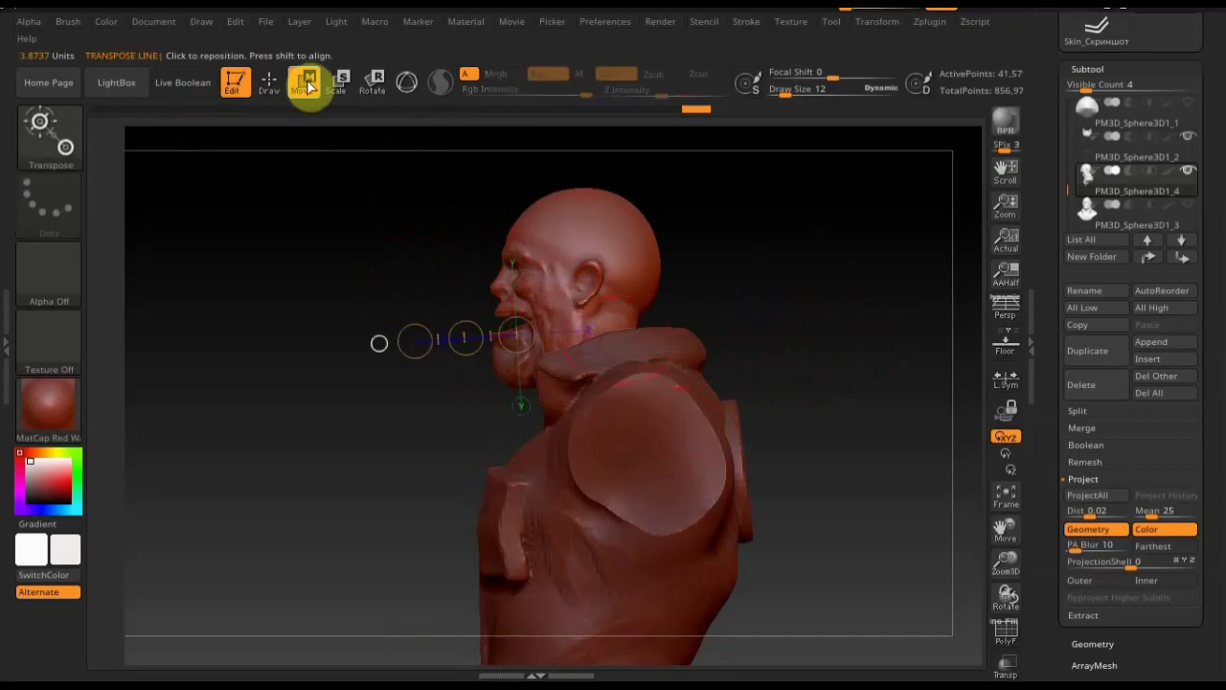
Turn on the 3D gizmo and nudge the head and PM3D_Sphere3D1_2 slightly along X
left_click(407, 85)
left_click_drag(686, 271, 708, 271)
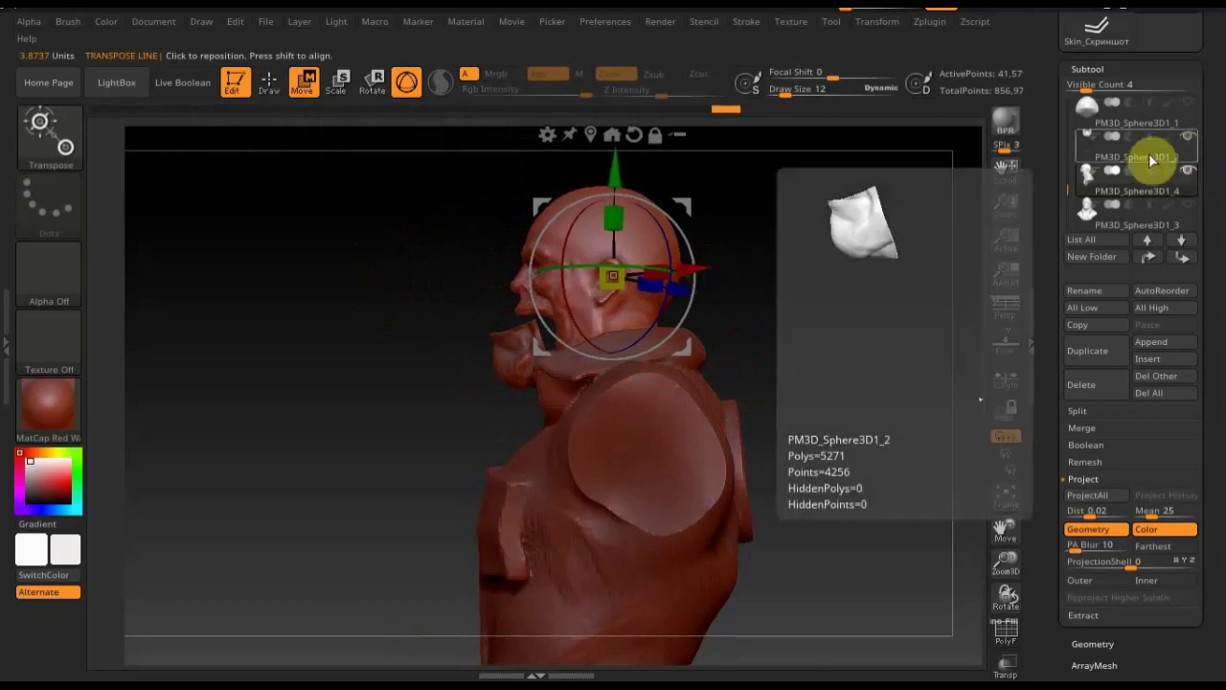
left_click(1130, 158)
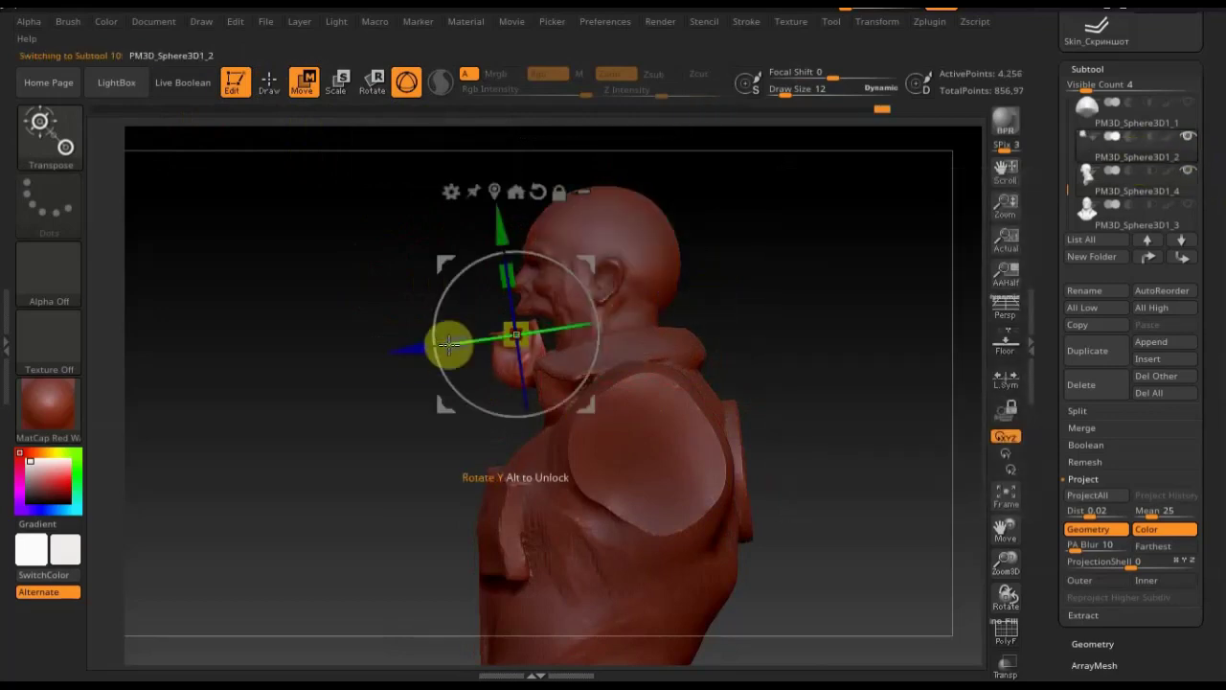
left_click_drag(411, 348, 436, 350)
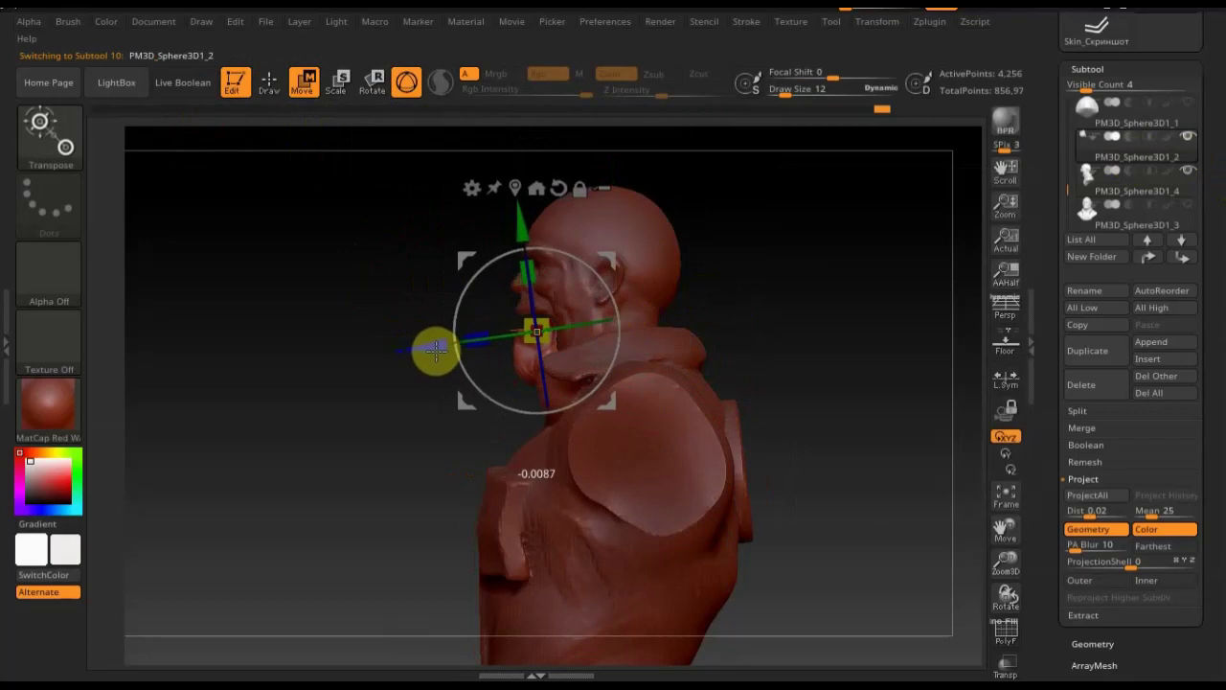
Make PM3D_Sphere3D1_4 active, undo the last change, and turn the bust to side profile
left_click_drag(766, 343, 889, 337)
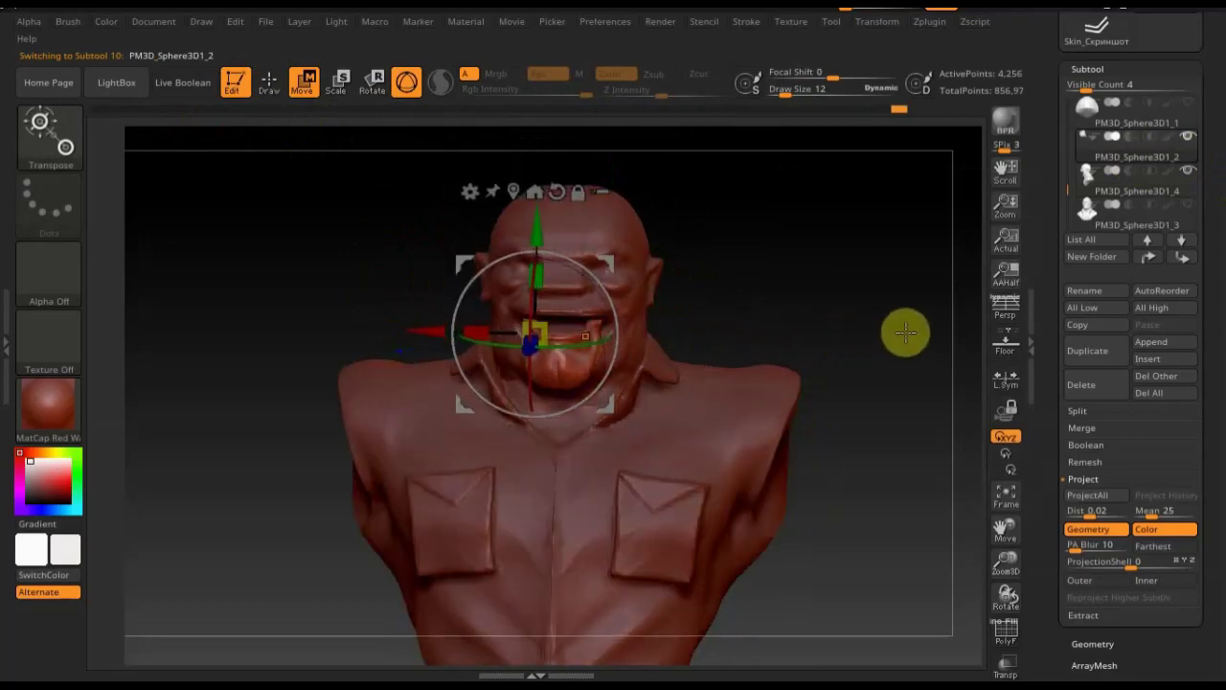
left_click_drag(834, 323, 840, 330, "alt")
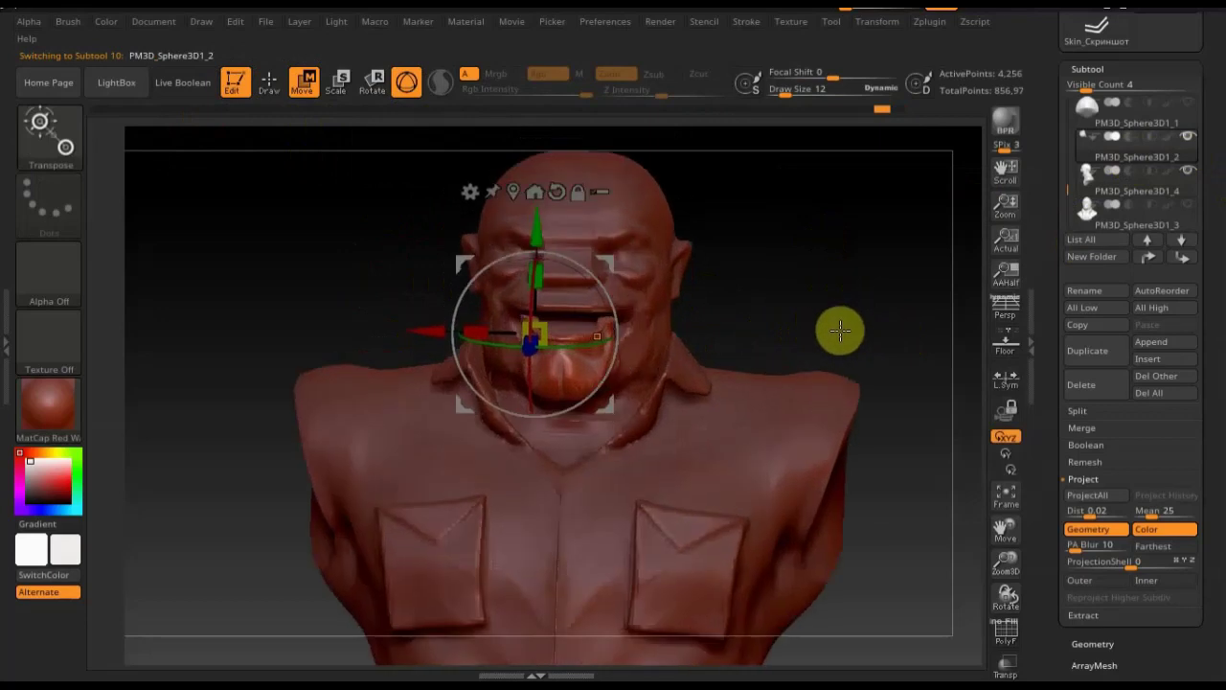
key("ctrl")
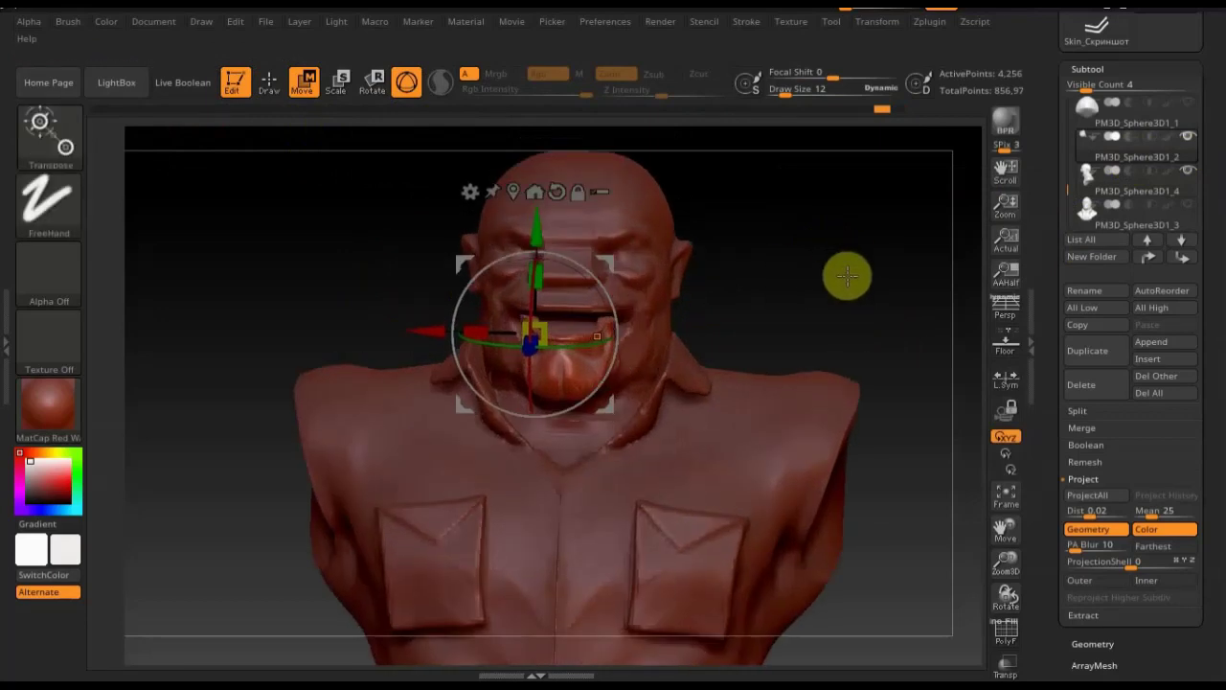
left_click(1127, 190)
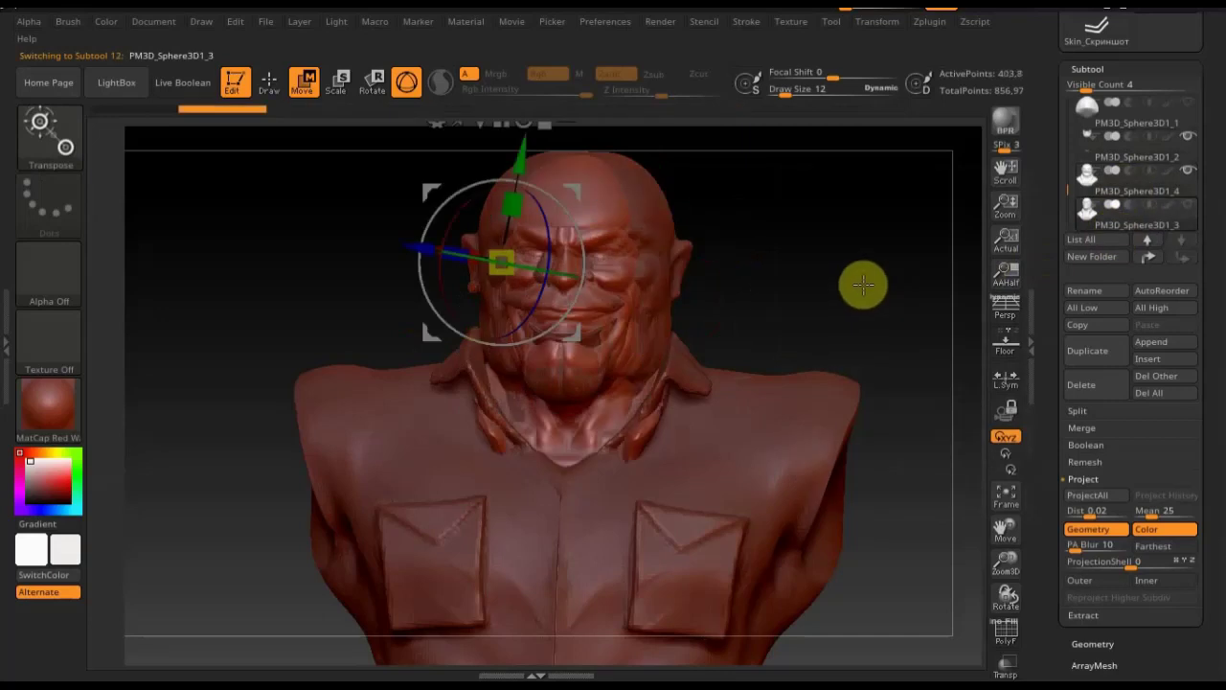
key("ctrl")
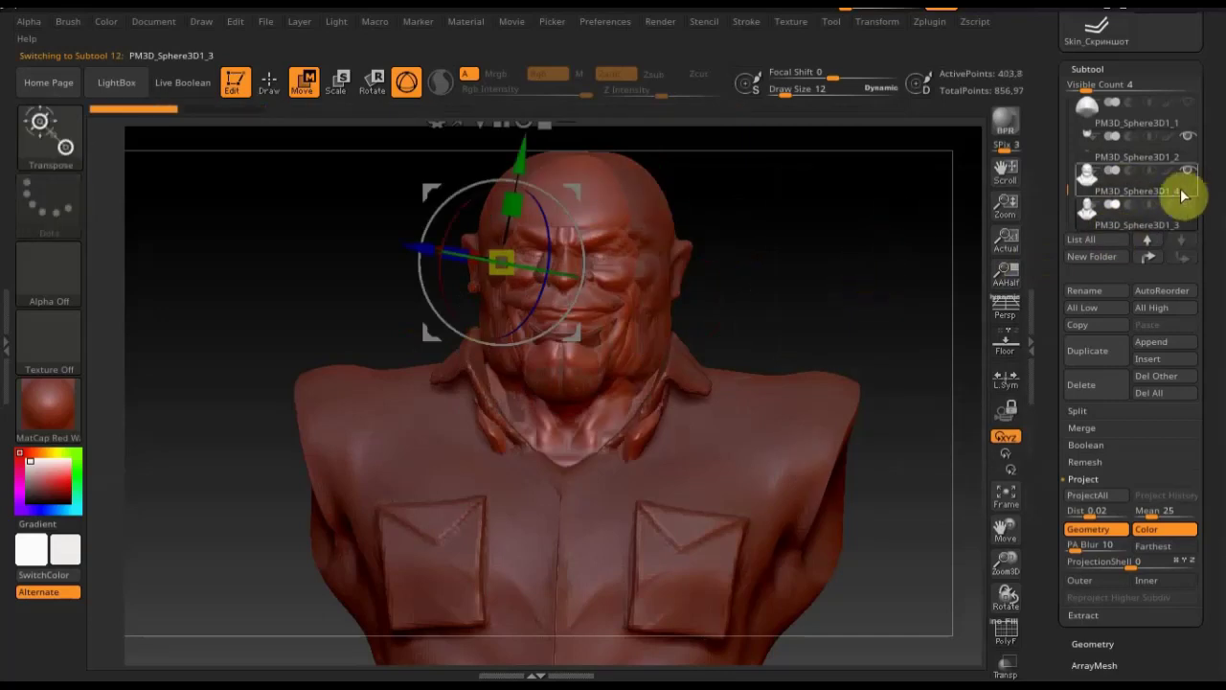
left_click(1144, 192)
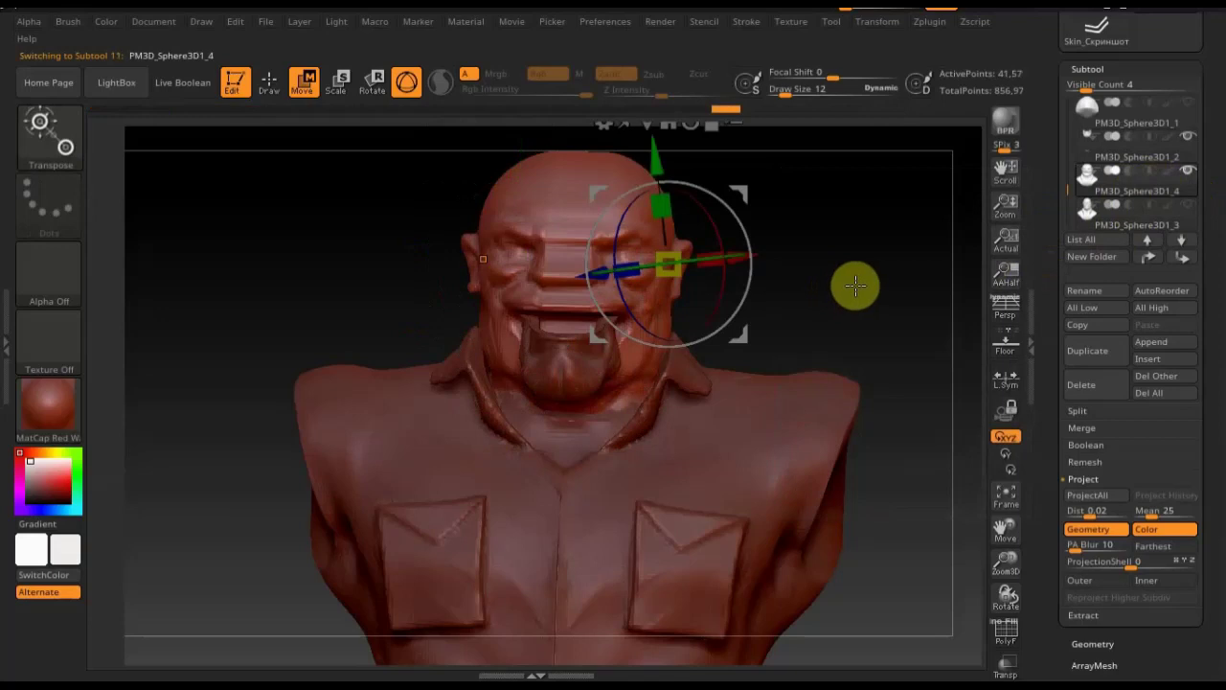
key("ctrl+z")
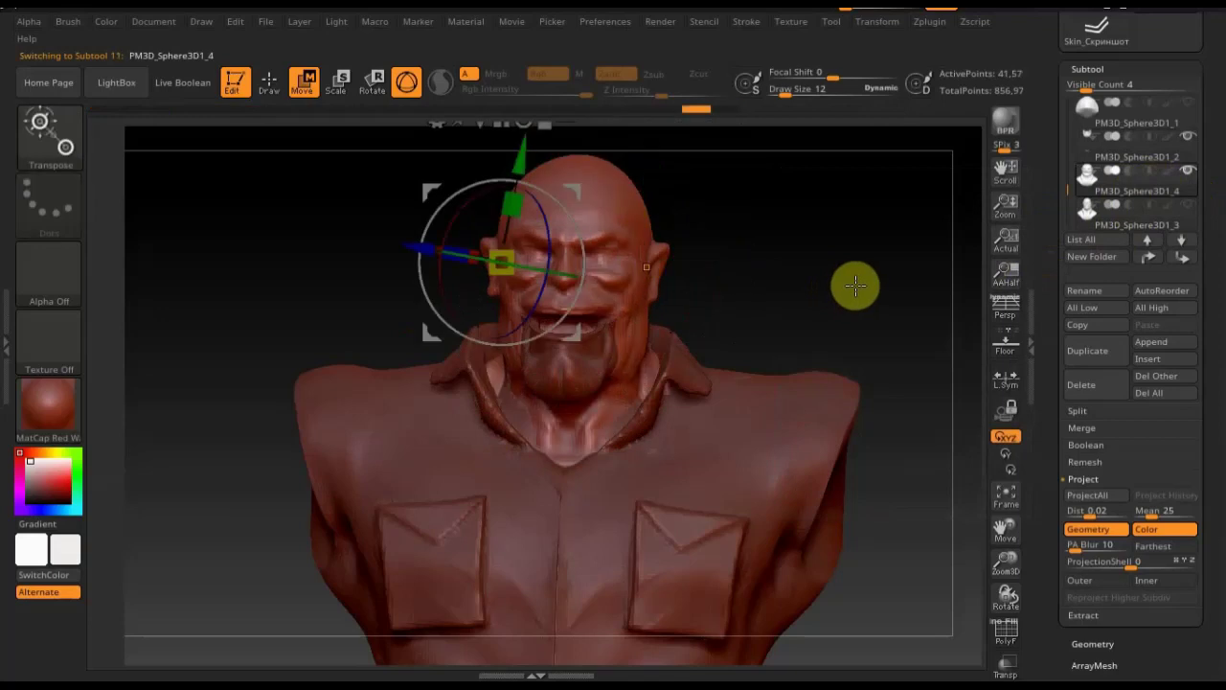
left_click_drag(862, 281, 779, 290)
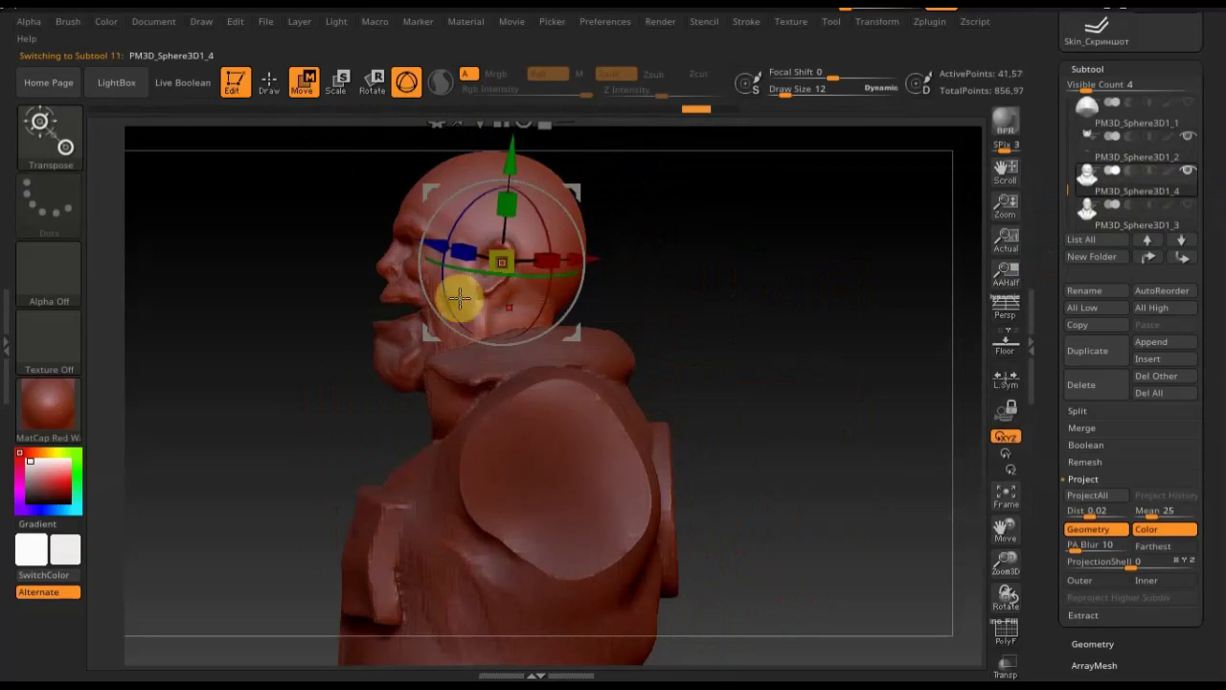
left_click_drag(775, 332, 772, 329)
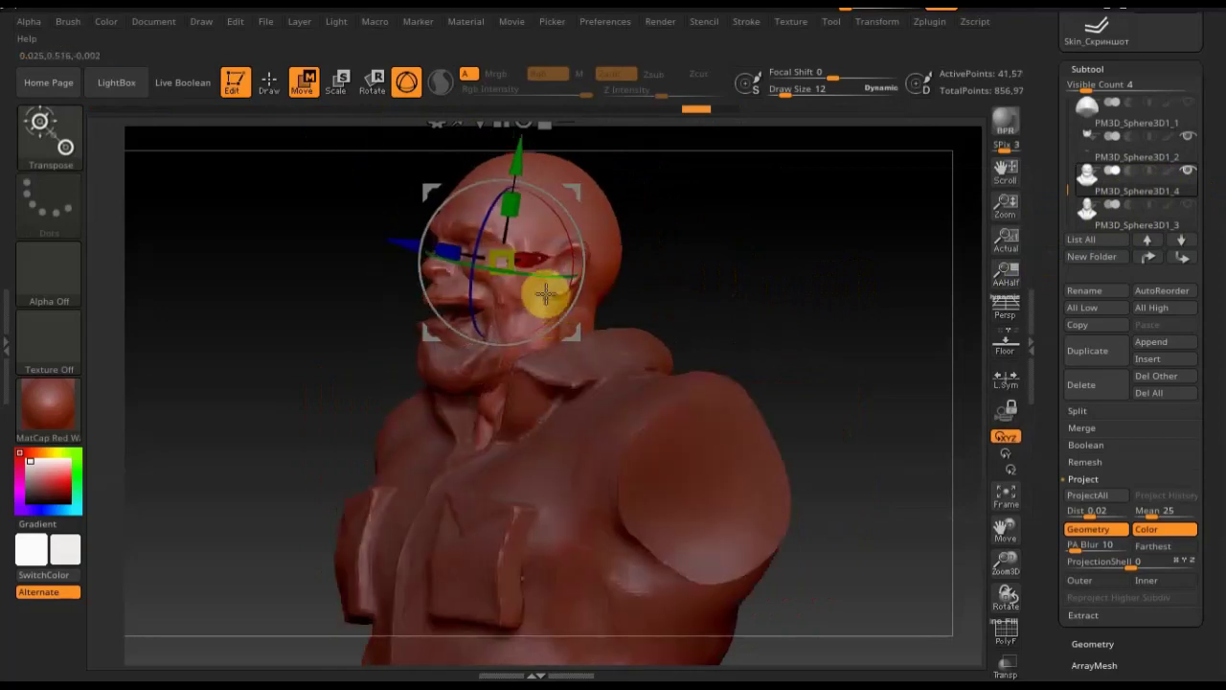
mouse_move(747, 284)
left_mouse_down()
mouse_move(706, 291)
mouse_move(727, 309)
left_mouse_up()
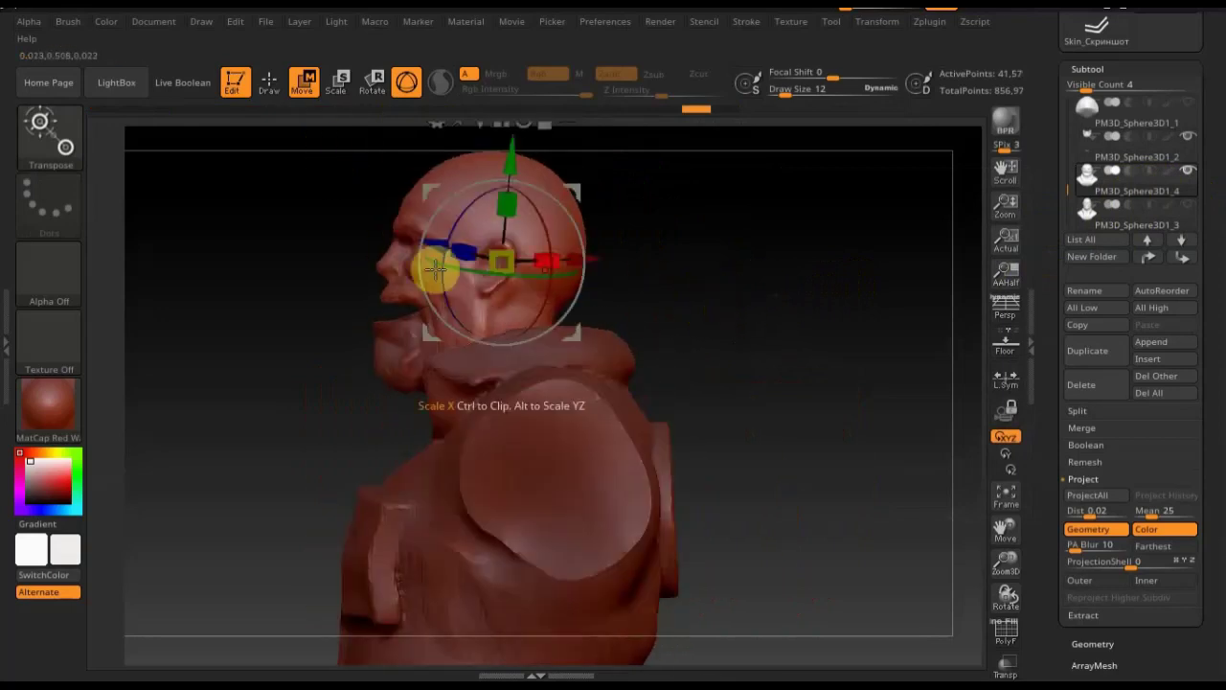
Reset the gizmo pivot to the chest and move the head piece slightly back along X
left_click(406, 86)
left_click_drag(469, 165, 469, 481)
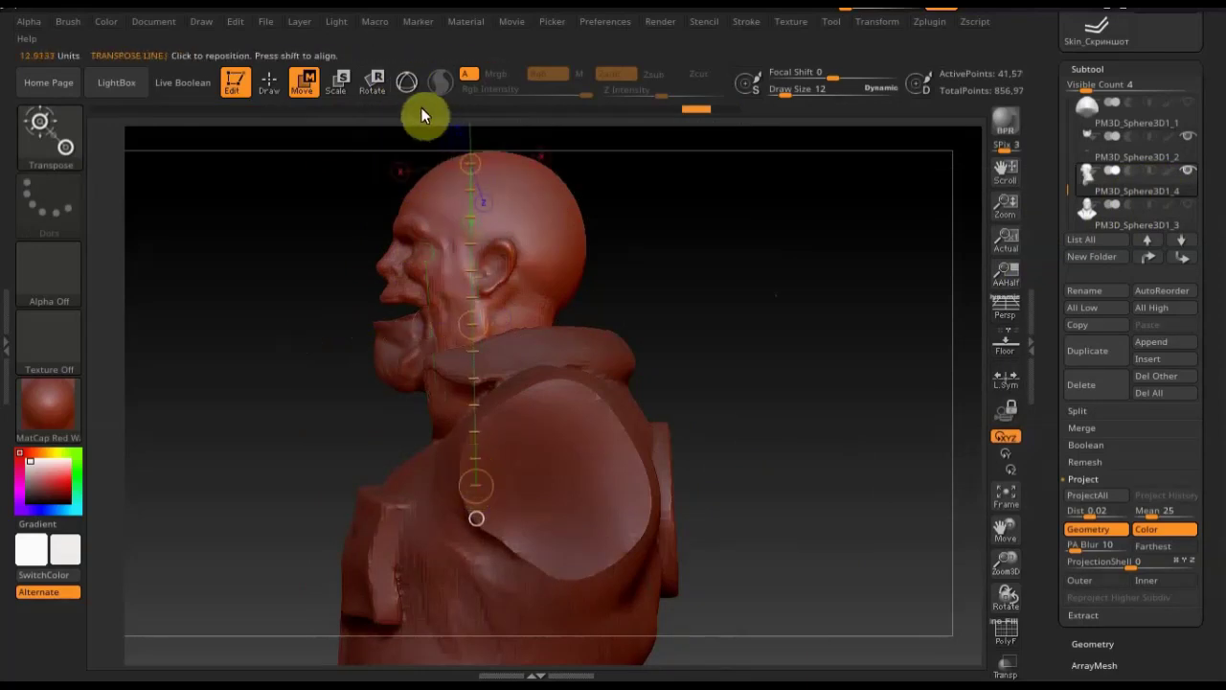
left_click(406, 84)
left_click_drag(563, 144, 601, 155)
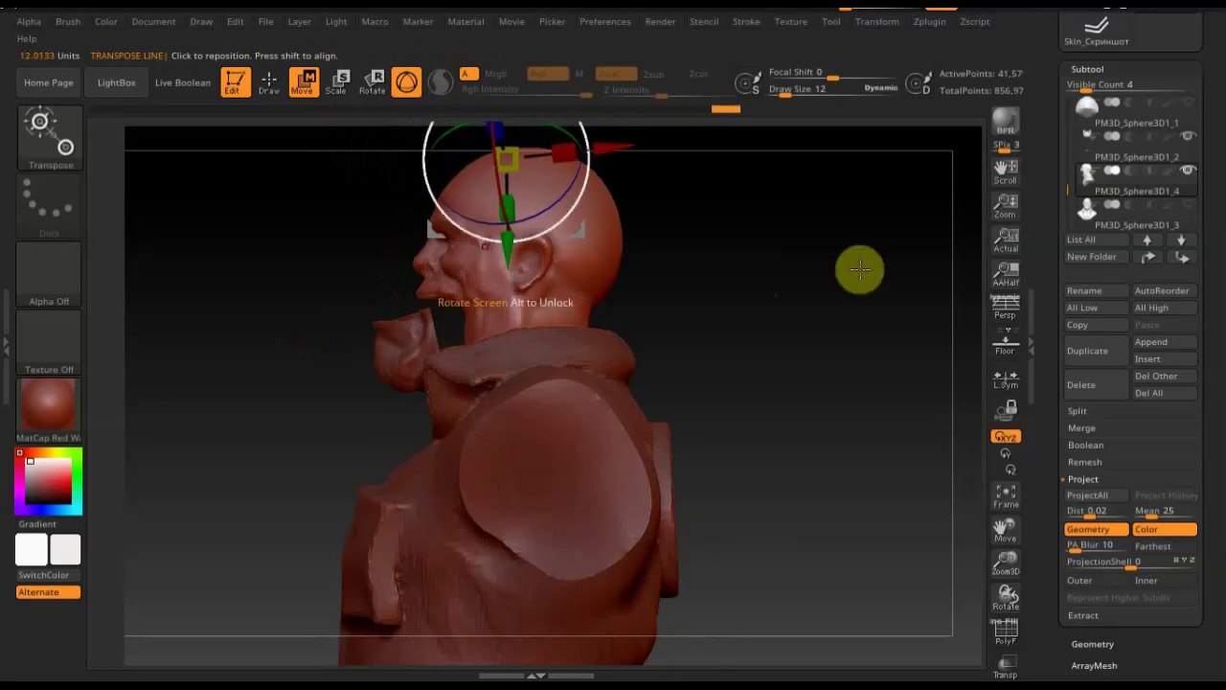
Move the PM3D_Sphere3D1_2 jaw piece back to follow the head, then return to Draw mode
left_click(1094, 150)
left_click_drag(706, 271, 758, 287)
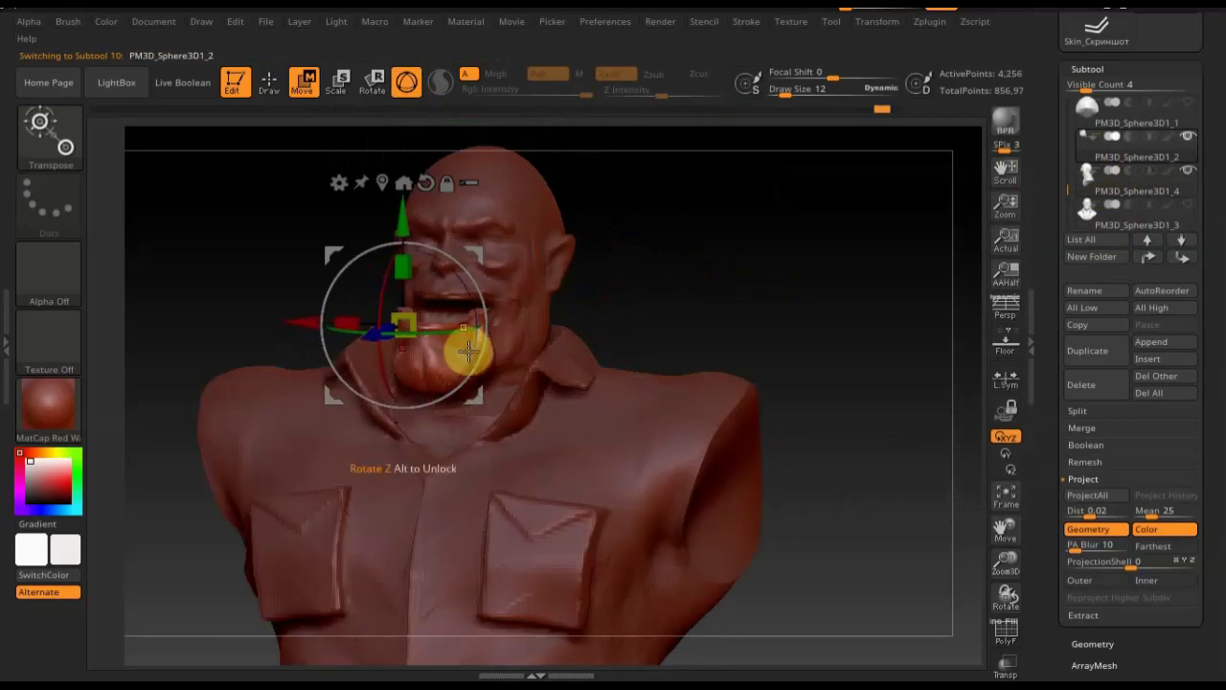
mouse_move(708, 345)
left_mouse_down()
mouse_move(657, 329)
mouse_move(605, 332)
left_mouse_up()
left_click_drag(300, 339, 335, 343)
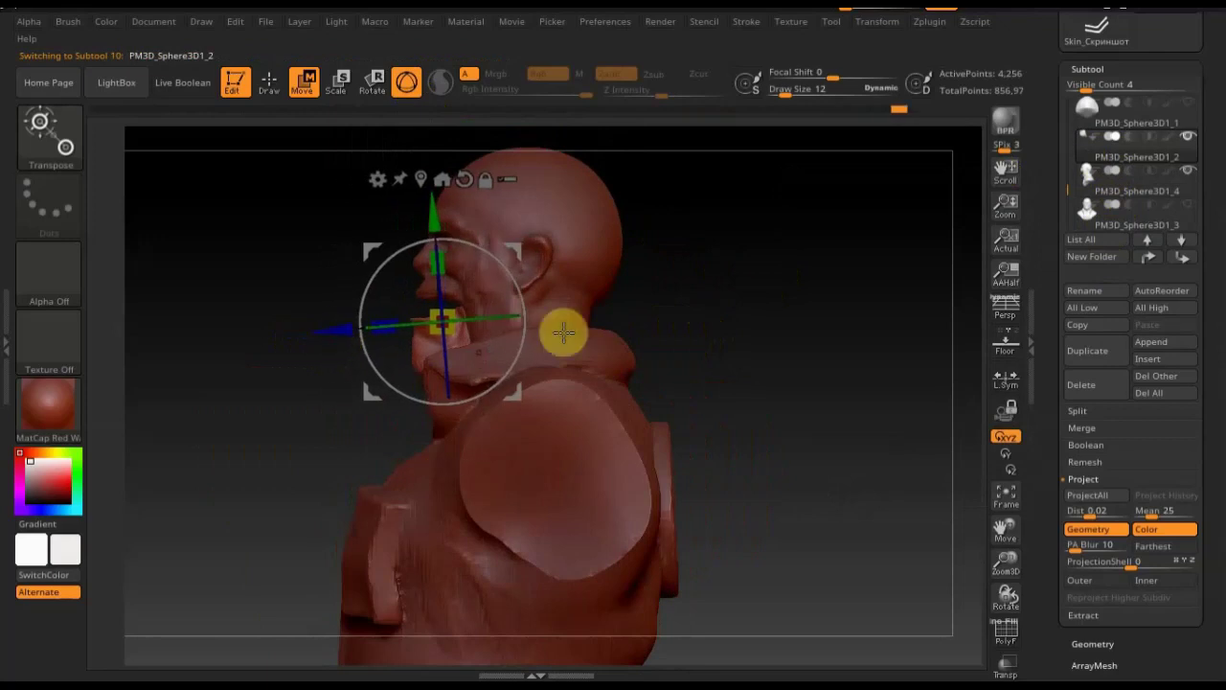
mouse_move(785, 328)
left_mouse_down()
mouse_move(813, 330)
mouse_move(802, 335)
left_mouse_up()
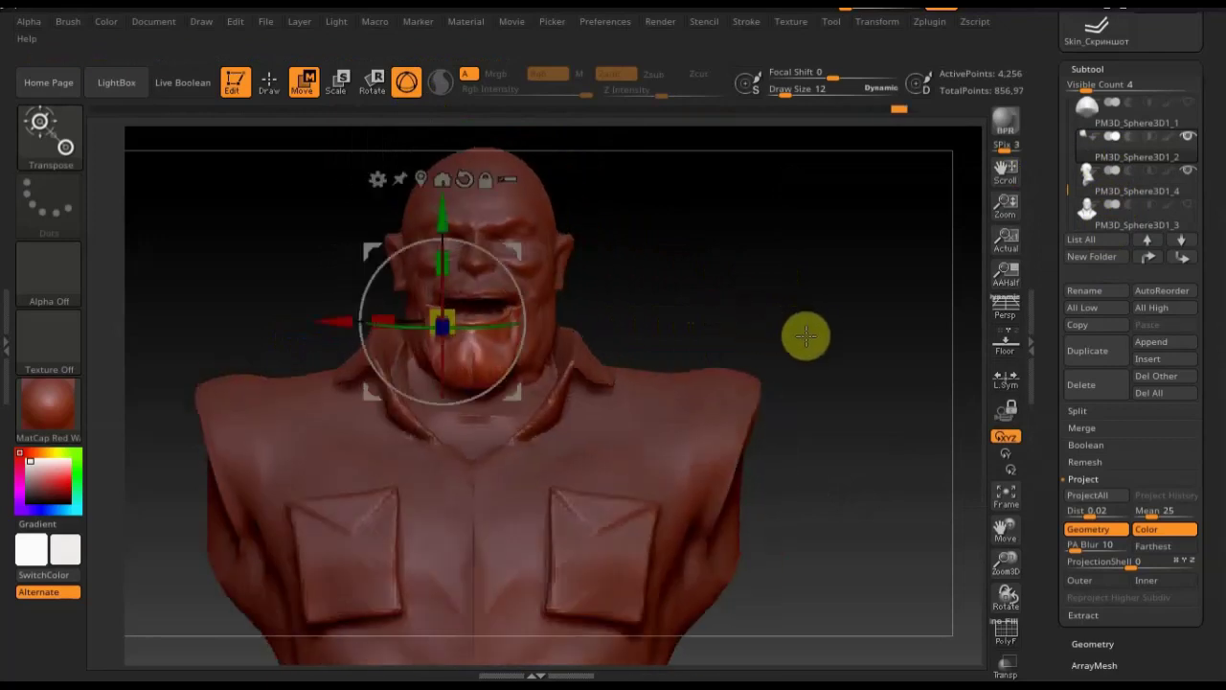
left_click_drag(829, 465, 779, 282)
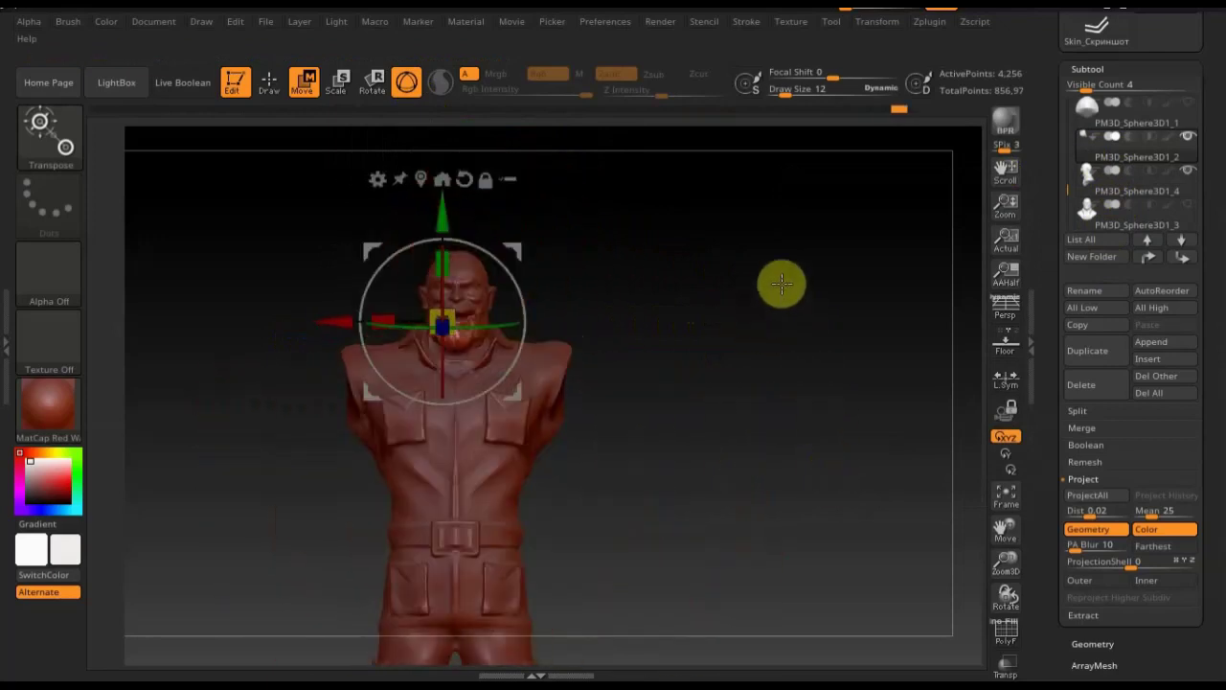
mouse_move(696, 391)
left_mouse_down()
mouse_move(796, 392)
mouse_move(782, 407)
mouse_move(771, 397)
left_mouse_up()
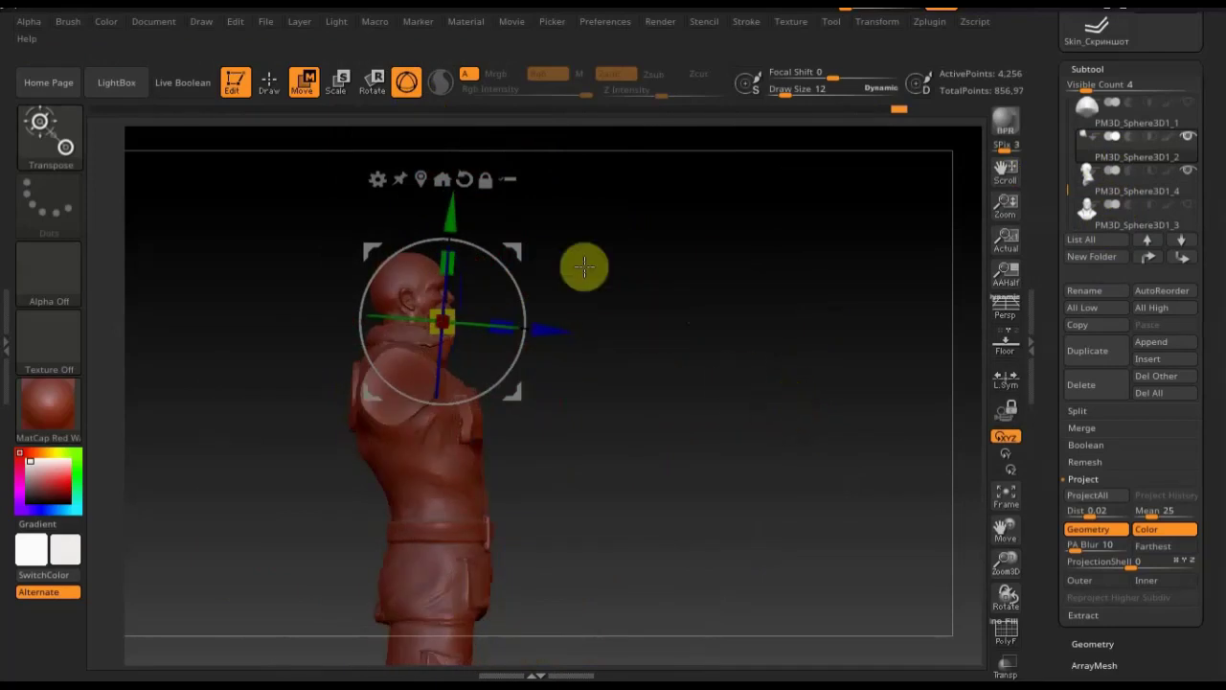
left_click(273, 86)
mouse_move(657, 322)
left_mouse_down()
mouse_move(584, 334)
mouse_move(665, 358)
left_mouse_up()
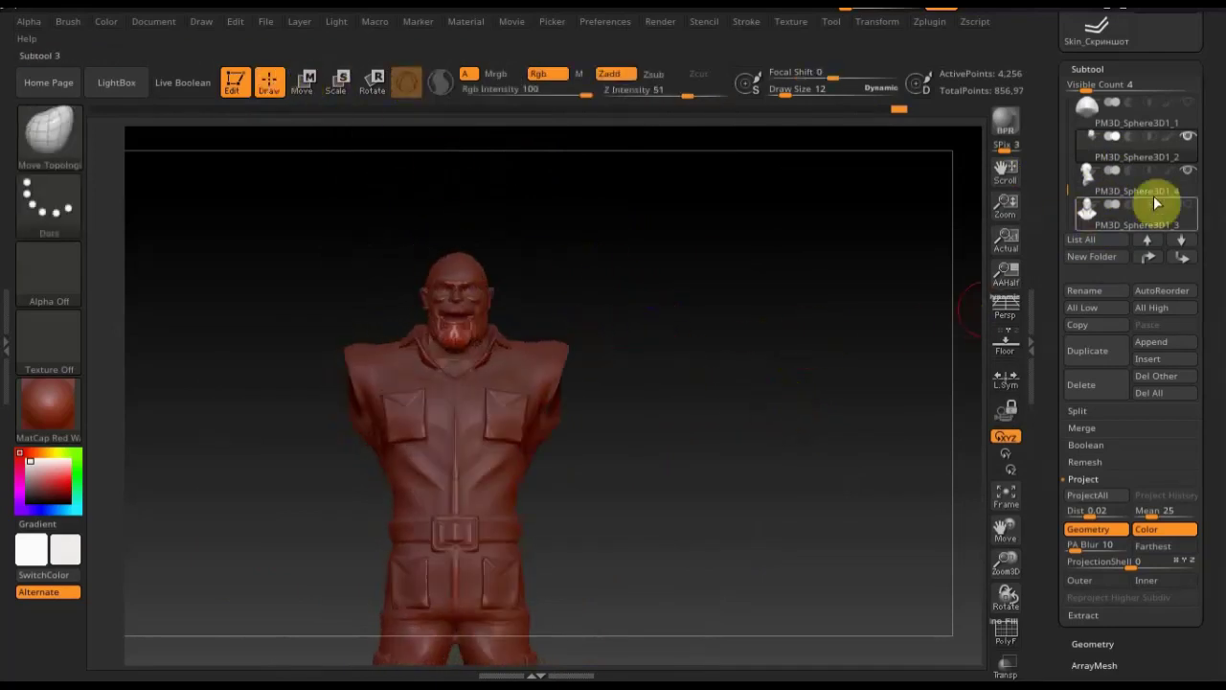
Unhide all soldier subtools and frame the whole figure in side view
left_click(1192, 177, "shift")
left_click(1191, 177, "shift")
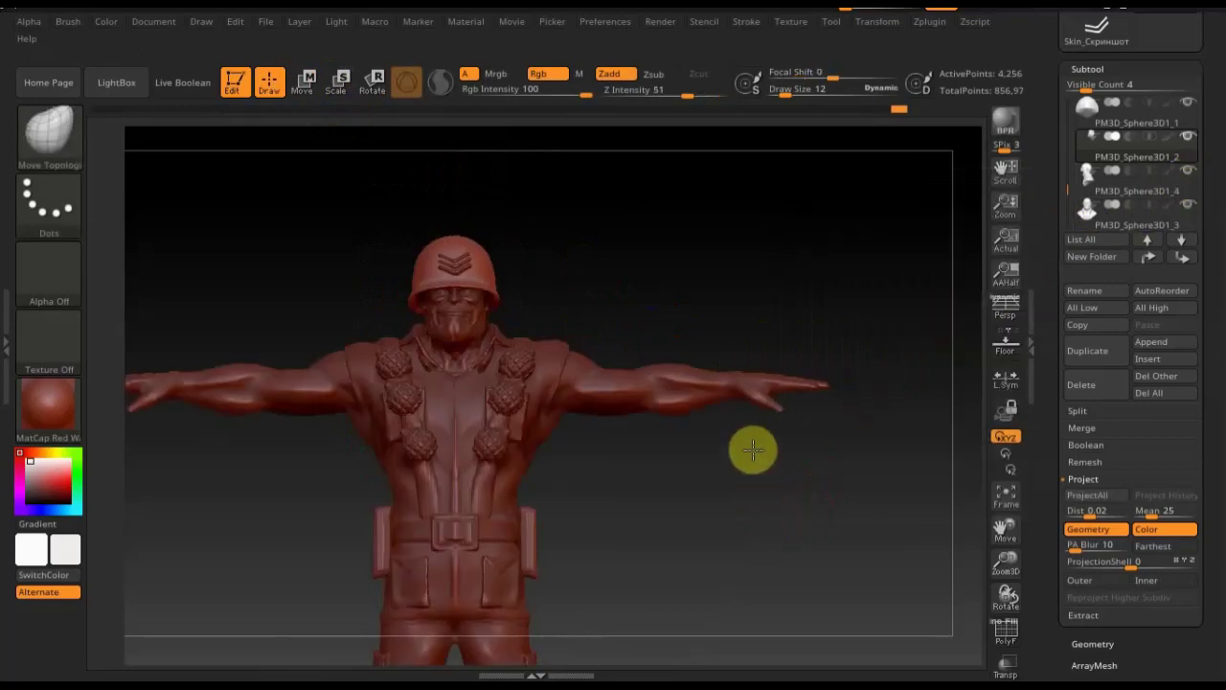
scroll(750, 443, "down", 3)
mouse_move(731, 466)
left_mouse_down("alt")
mouse_move(741, 438)
mouse_move(772, 603)
mouse_move(796, 511)
mouse_move(747, 520)
mouse_move(782, 497)
left_mouse_up("alt")
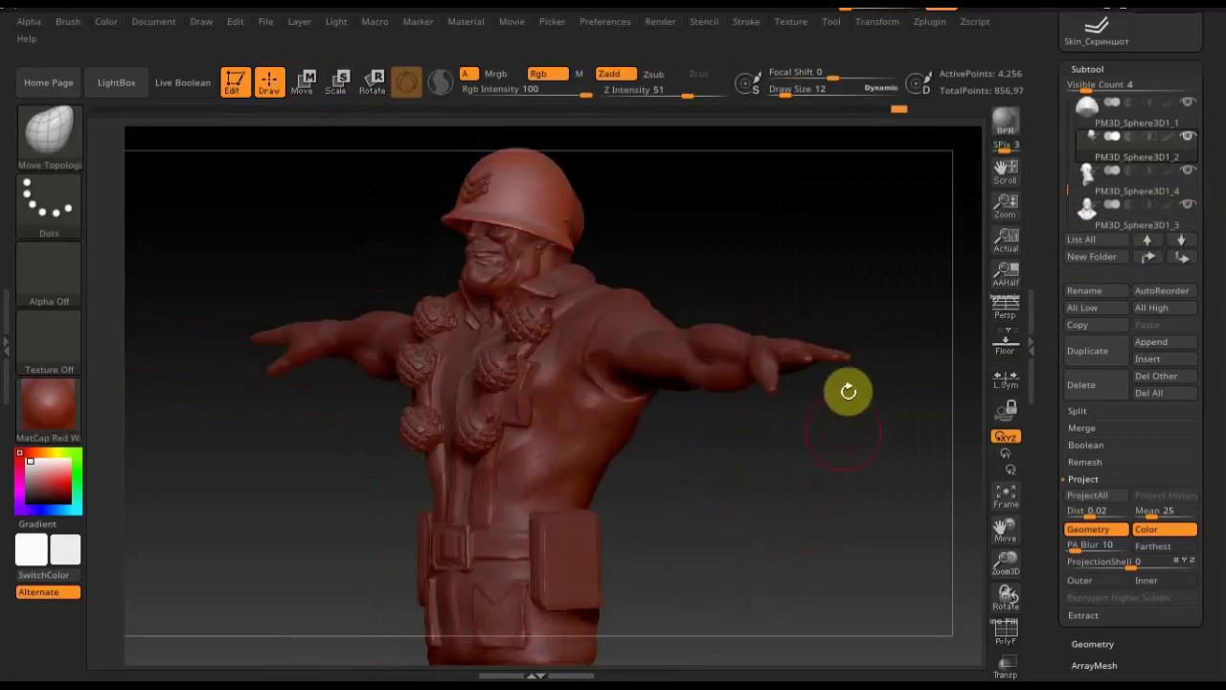
mouse_move(840, 334)
left_mouse_down("shift")
mouse_move(811, 296)
mouse_move(821, 287)
left_mouse_up("shift")
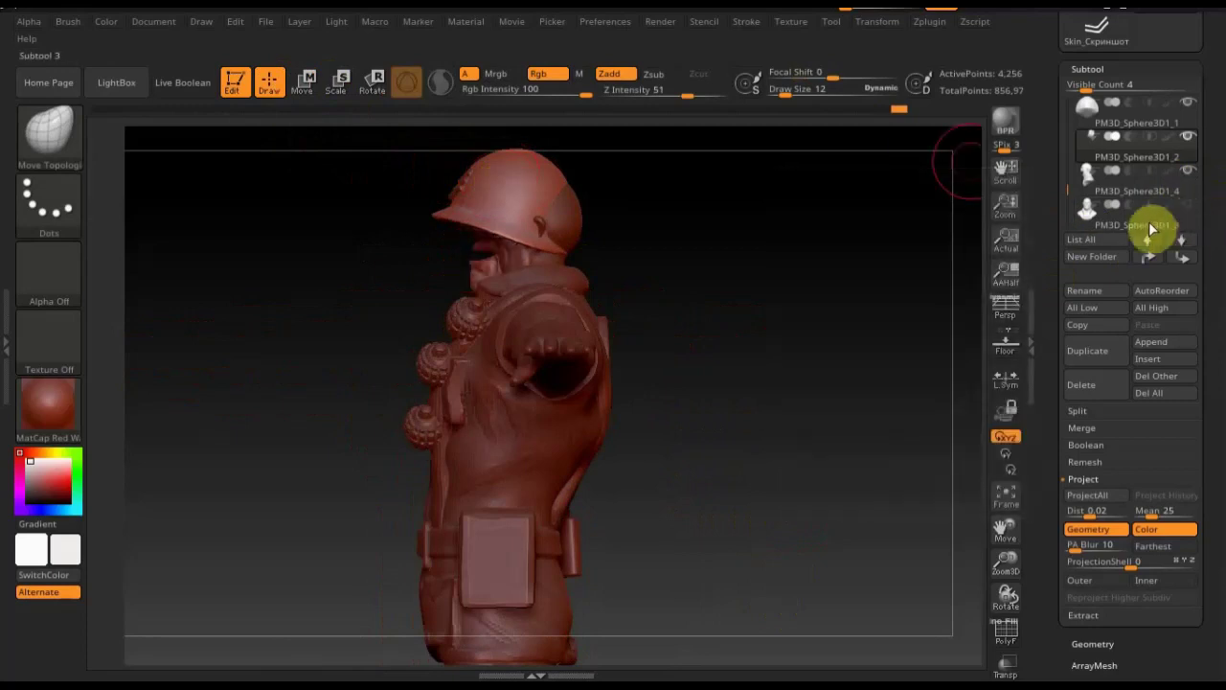
Select the шлем helmet subtool from the subtool list
left_click(887, 246)
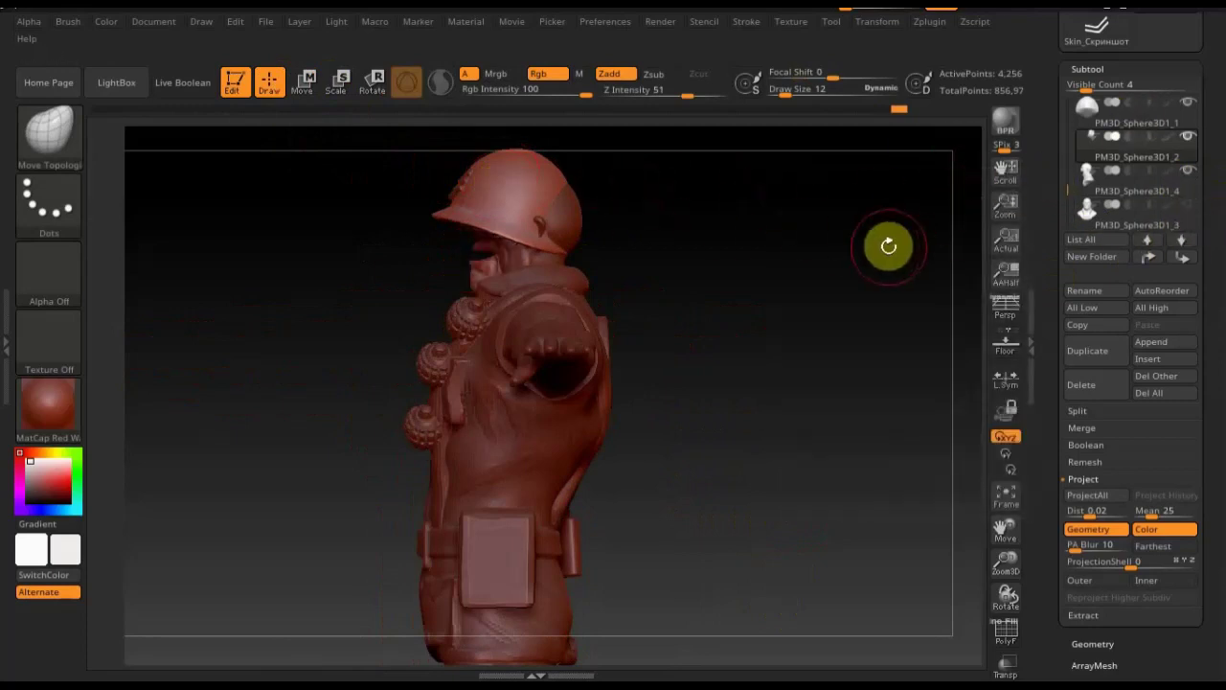
key("n")
left_click(774, 308)
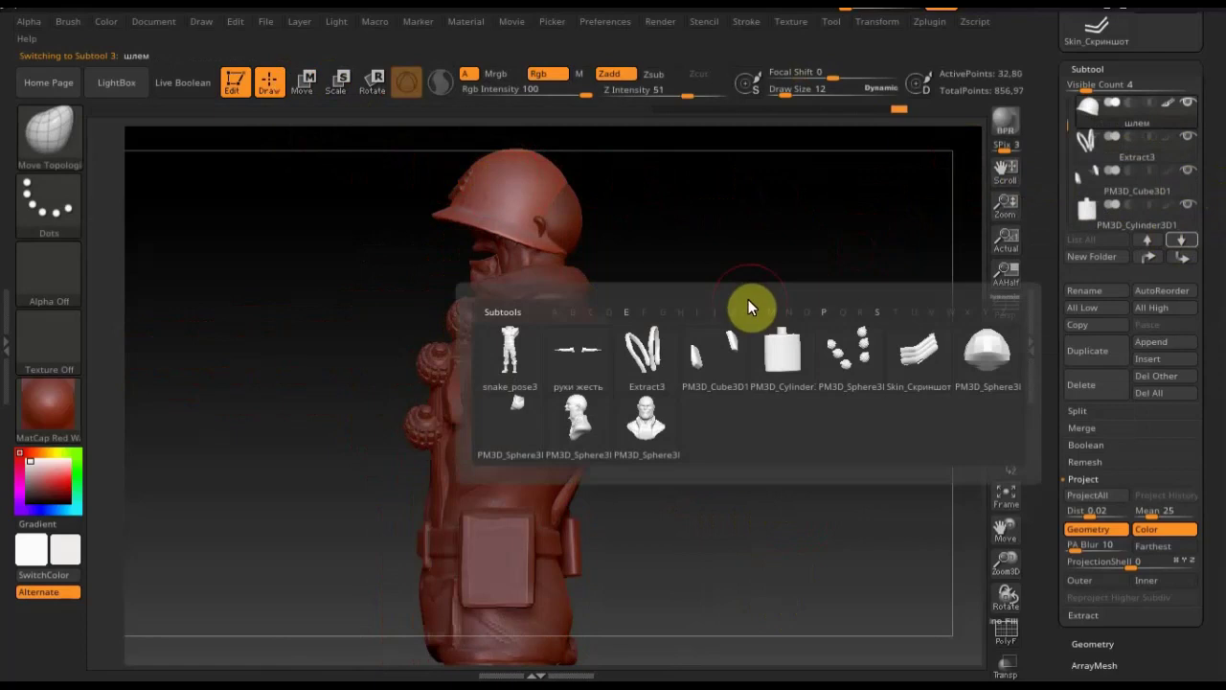
Reset the Move gizmo on the helmet and slide the helmet back off the head
key("w")
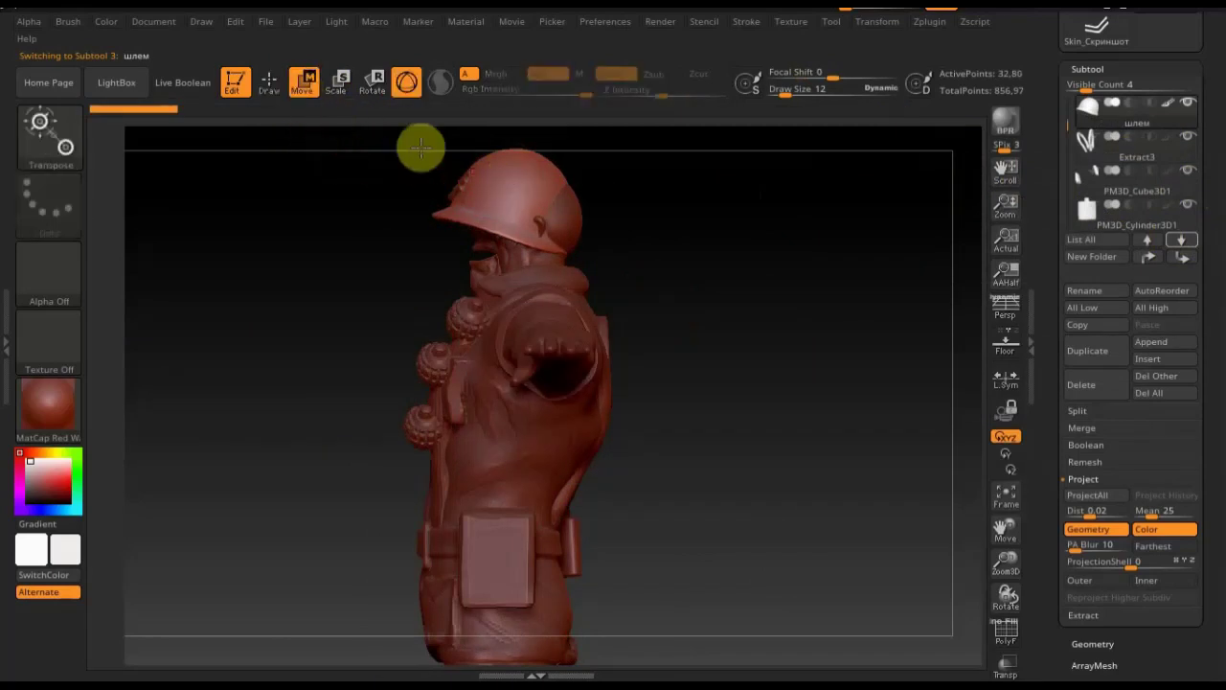
left_click(406, 82)
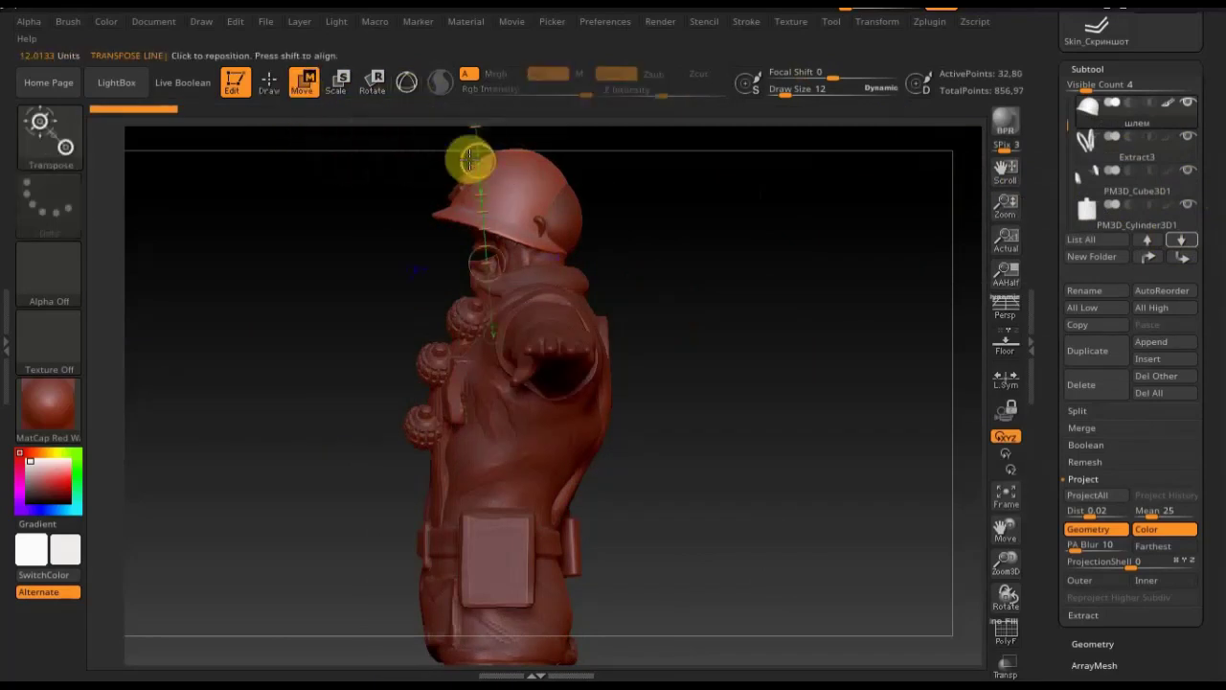
left_click_drag(508, 159, 506, 340)
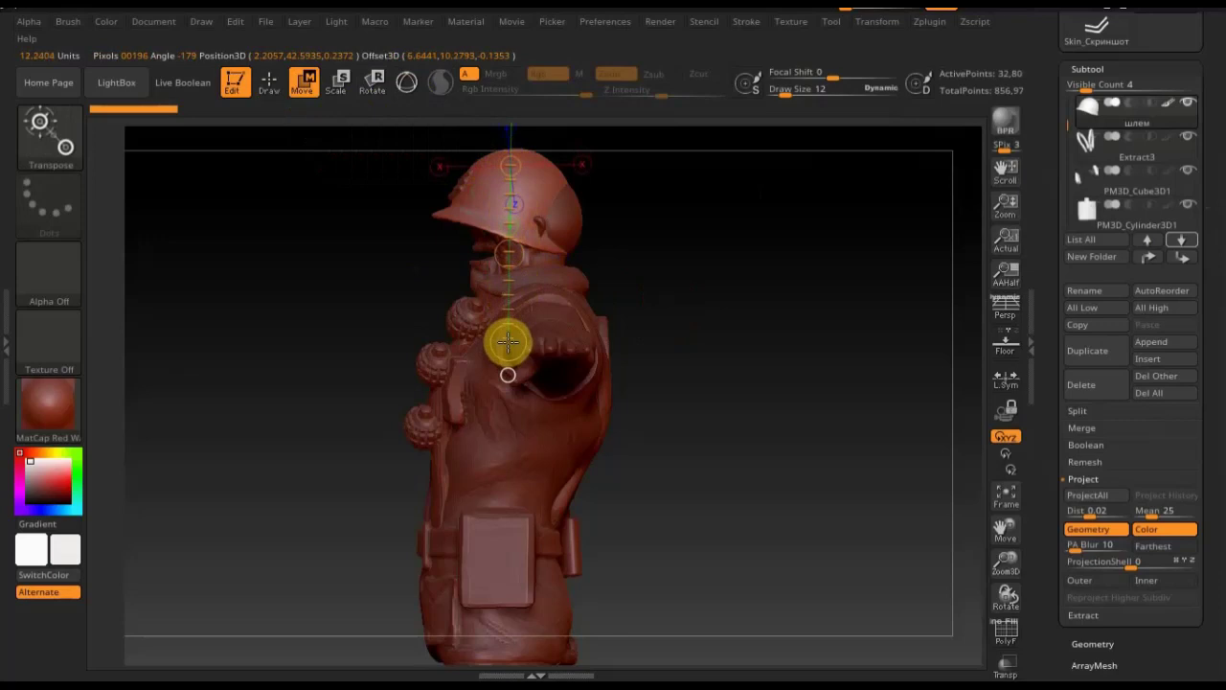
left_click(406, 83)
left_click_drag(594, 163, 709, 176)
Select the PM3D_Sphere3D1_1 piece on the head
left_click(1121, 127)
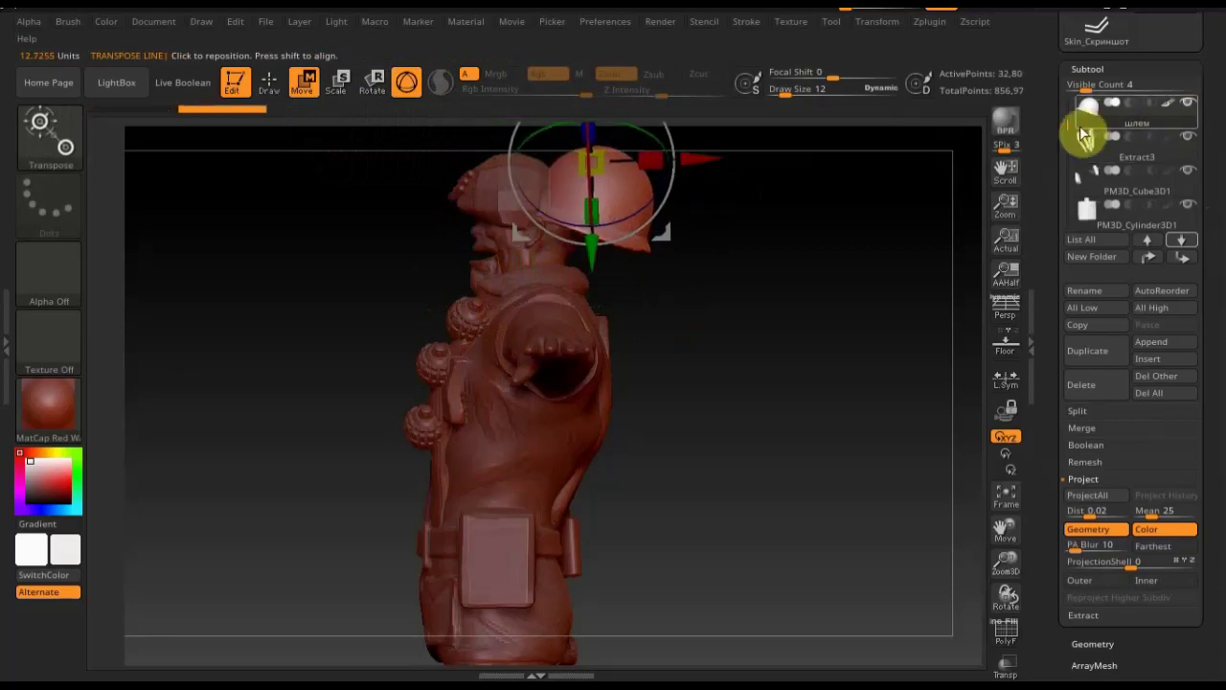
left_click(1149, 239)
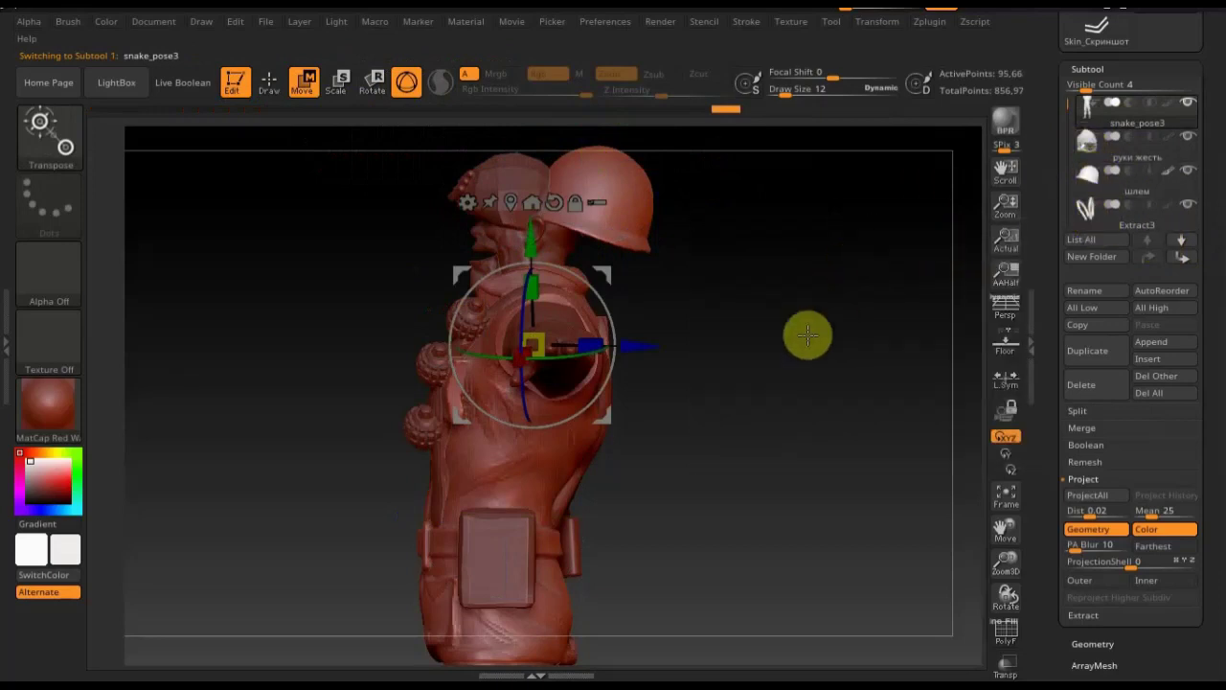
key("n")
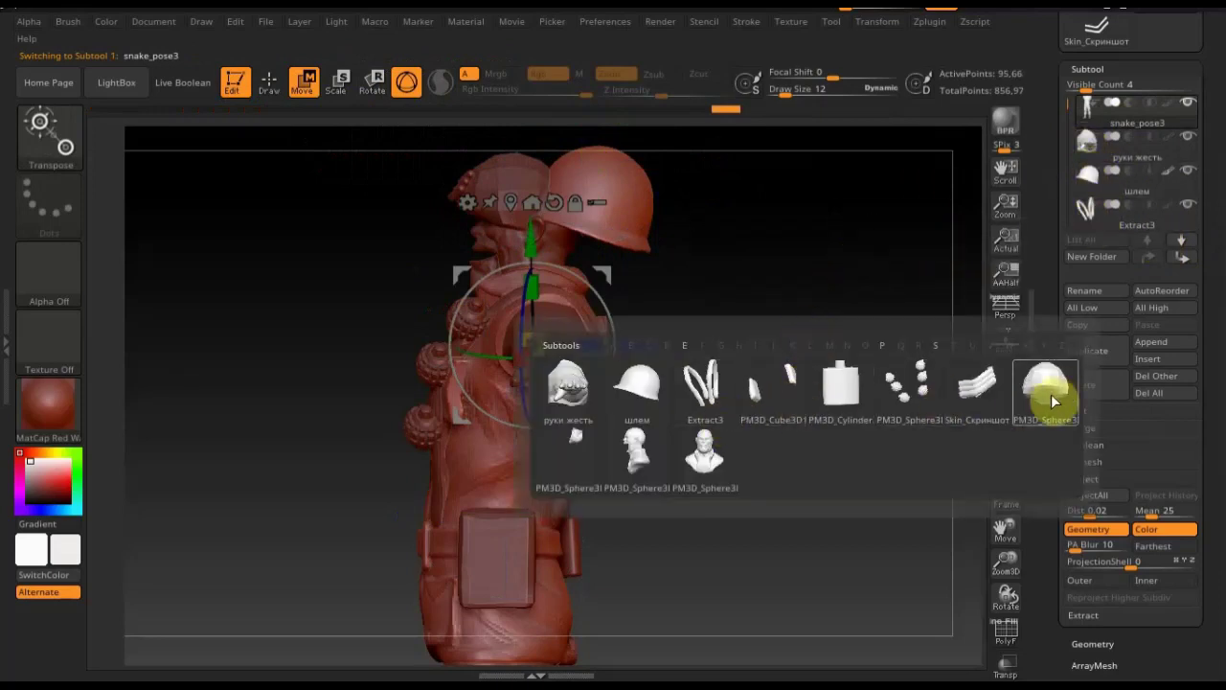
left_click(1064, 393)
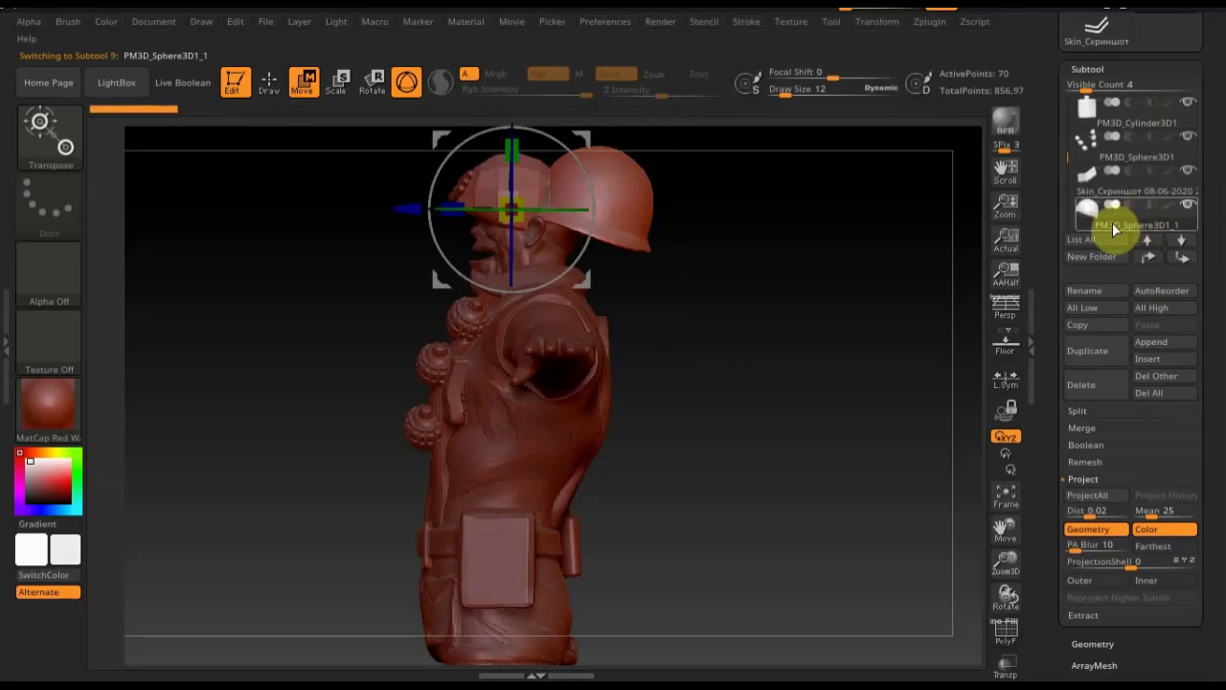
Delete the PM3D_Sphere3D1_1 sphere subtool and select the шлем helmet
left_click(1092, 402)
left_click(929, 437)
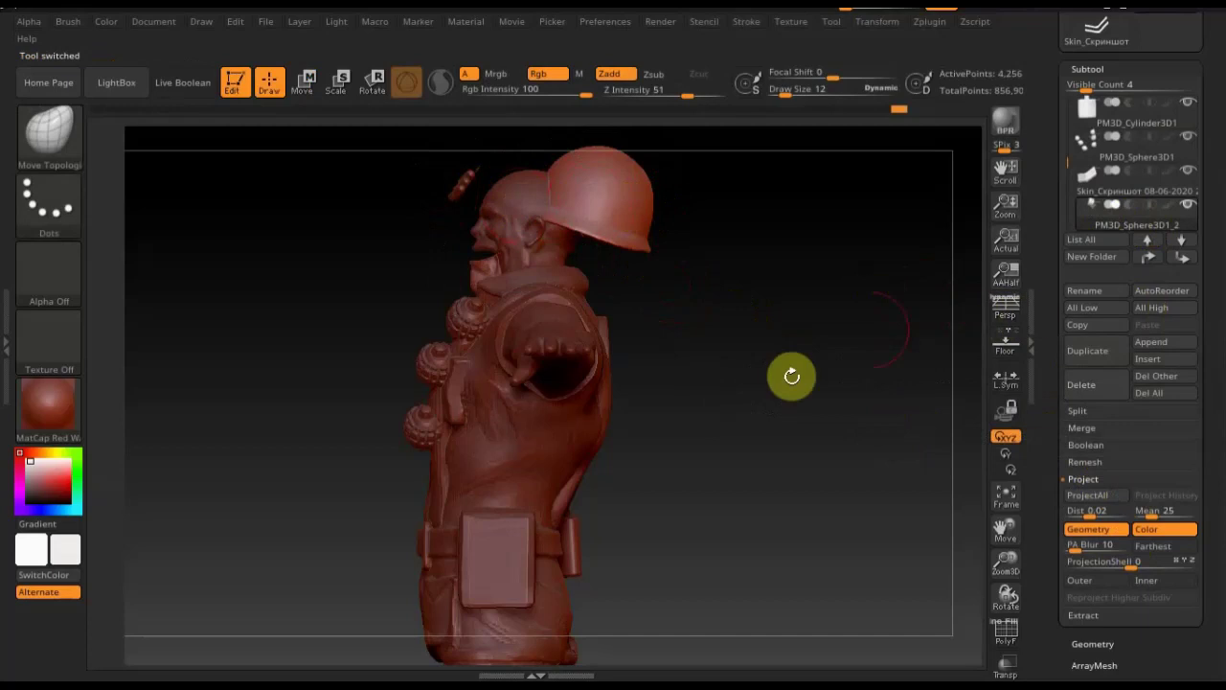
key("n")
left_click(683, 461)
key("n")
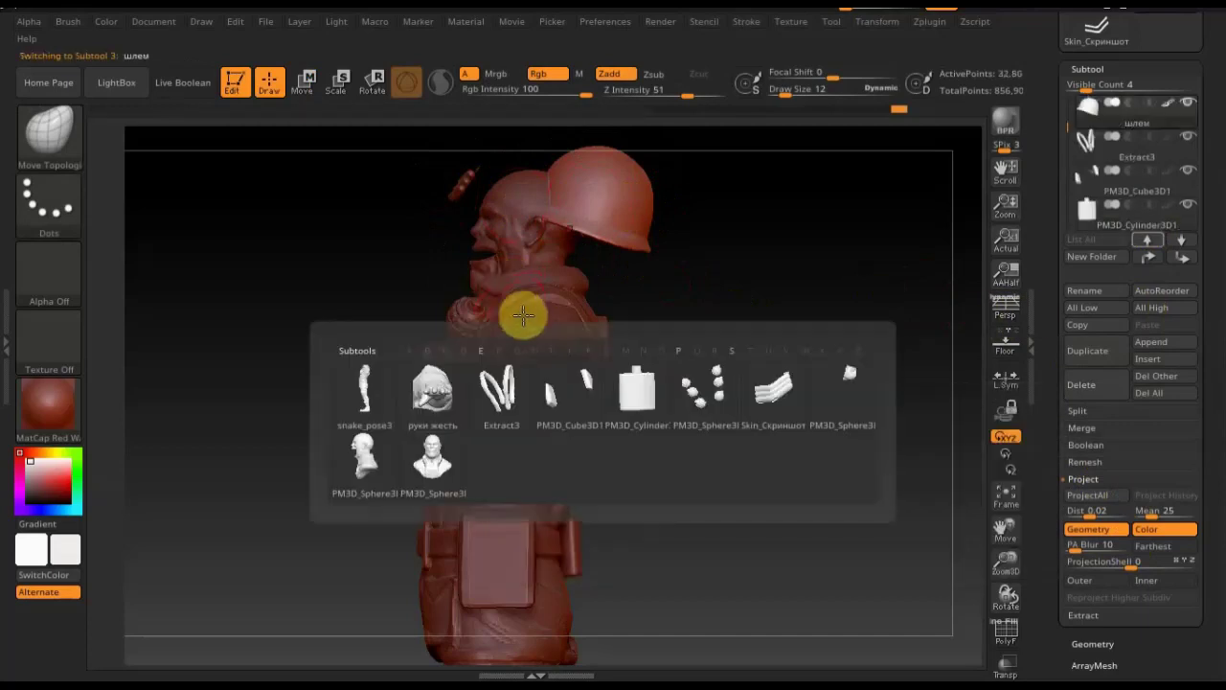
Slide the helmet sideways, check its fit from several angles, and select the chevron badge
left_click(305, 85)
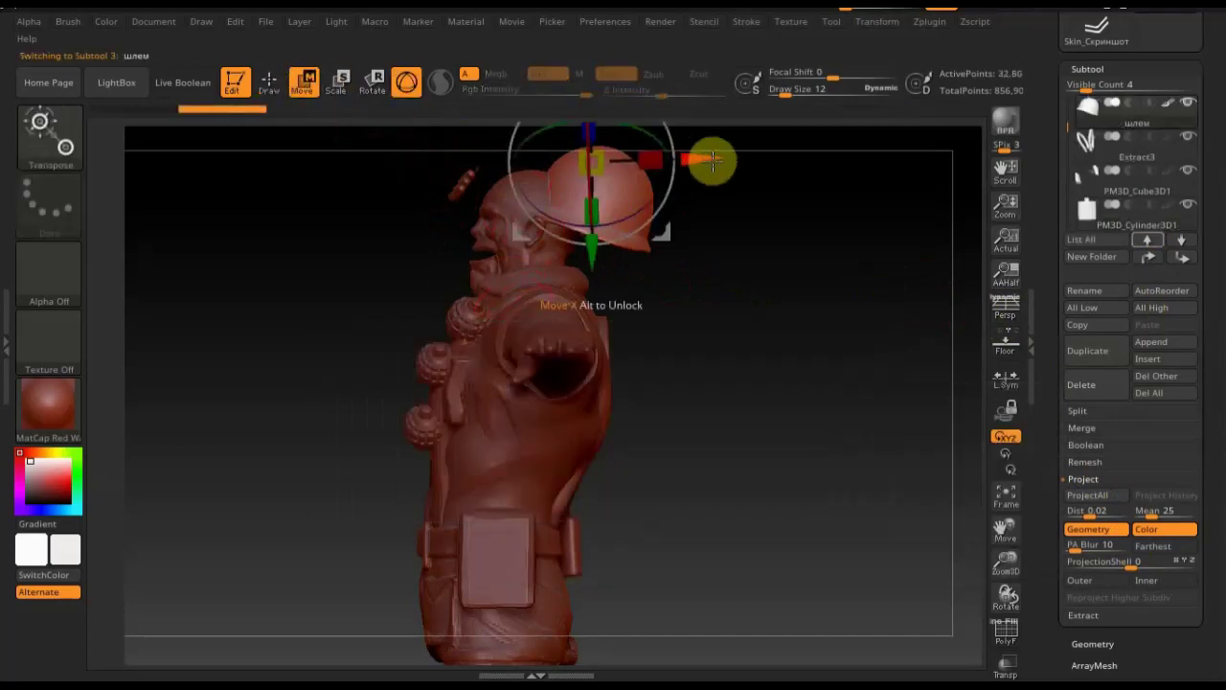
left_click_drag(709, 160, 650, 166)
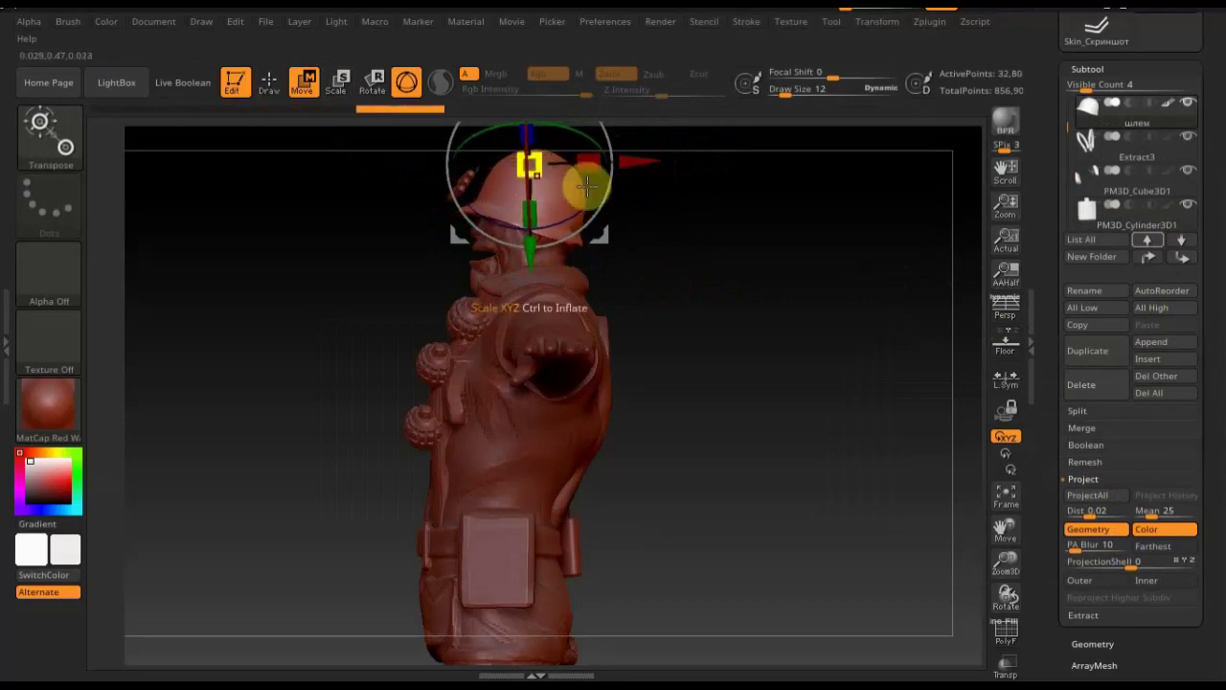
key("F2")
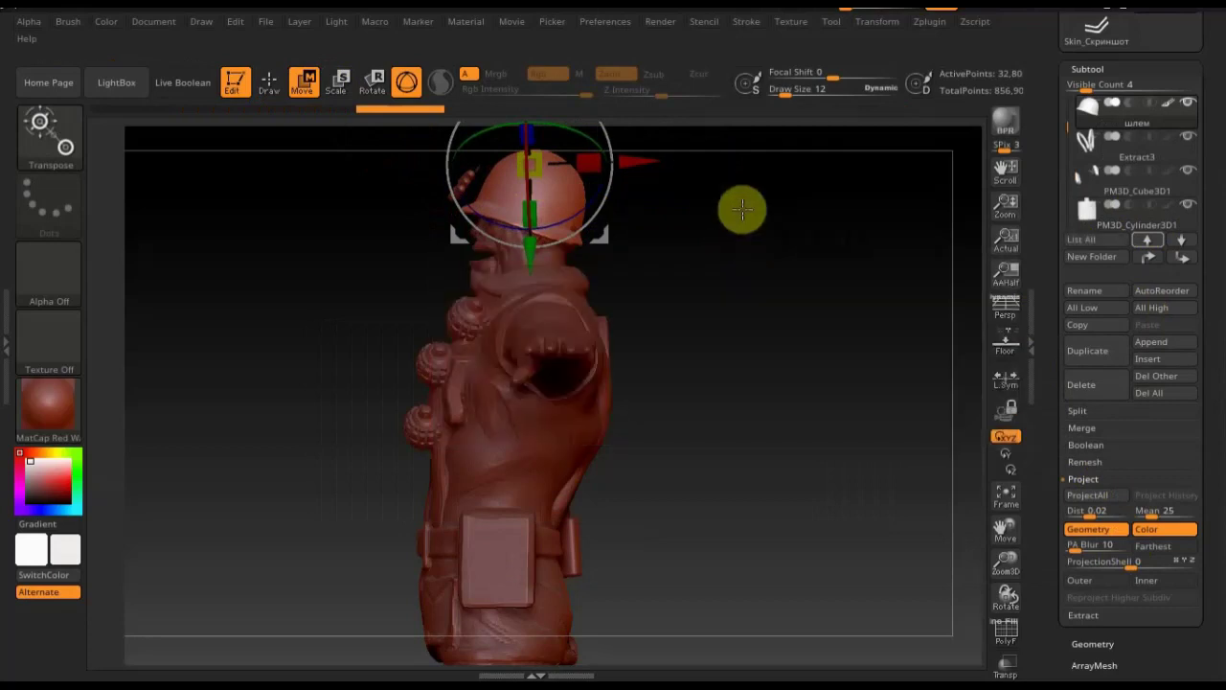
key("space")
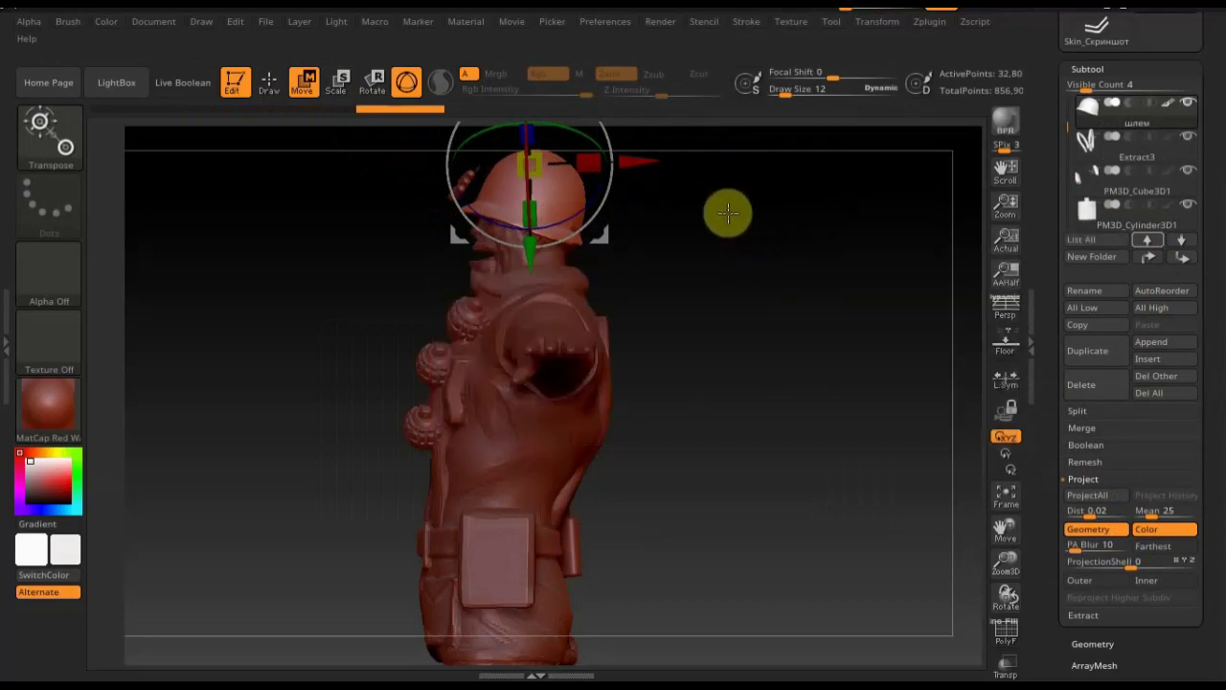
left_click_drag(729, 259, 750, 375)
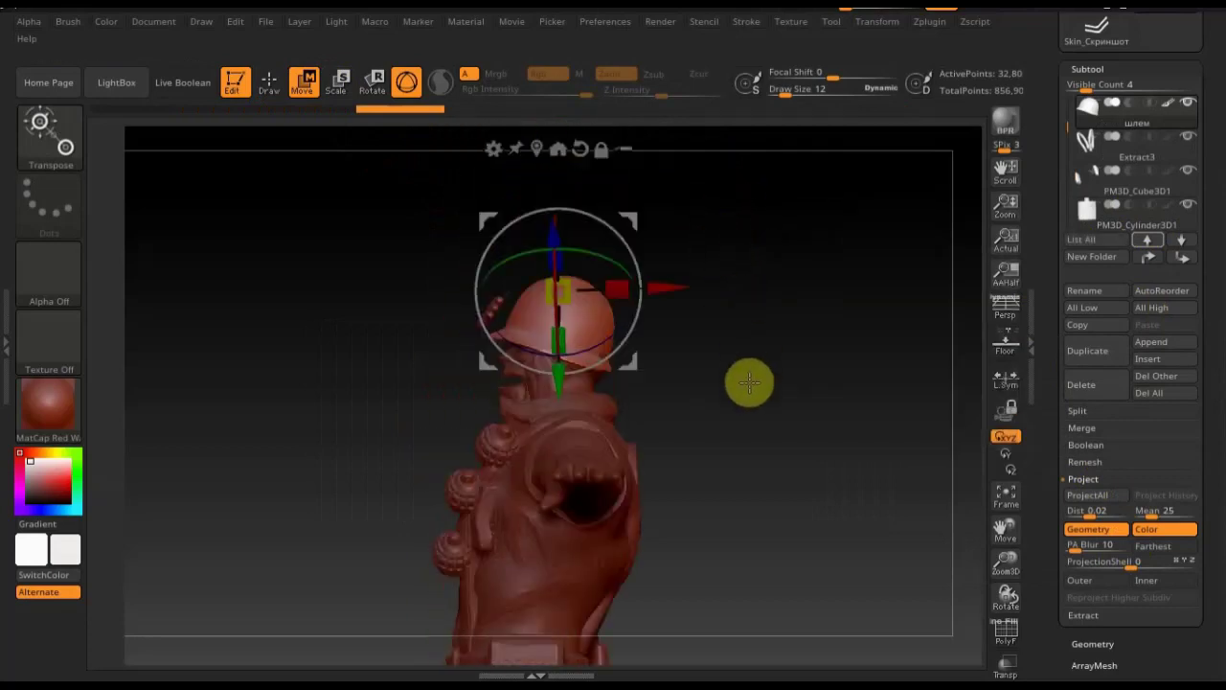
left_click_drag(827, 288, 829, 317)
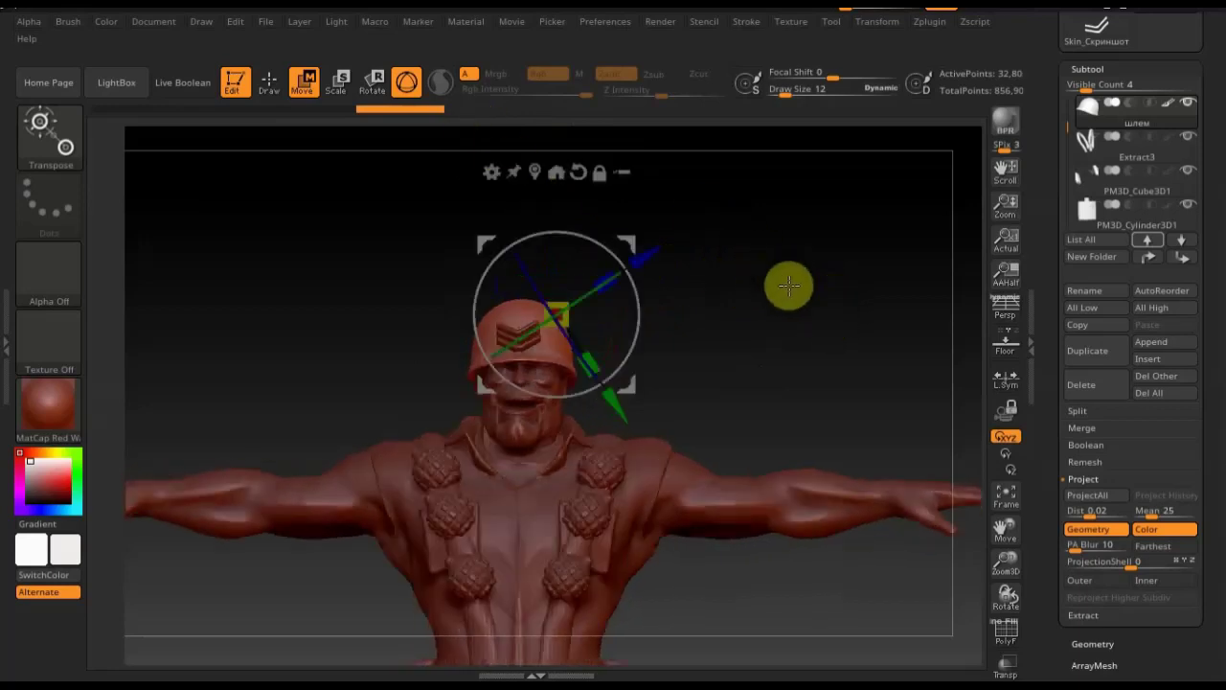
mouse_move(768, 246)
left_mouse_down()
mouse_move(795, 353)
mouse_move(862, 347)
left_mouse_up()
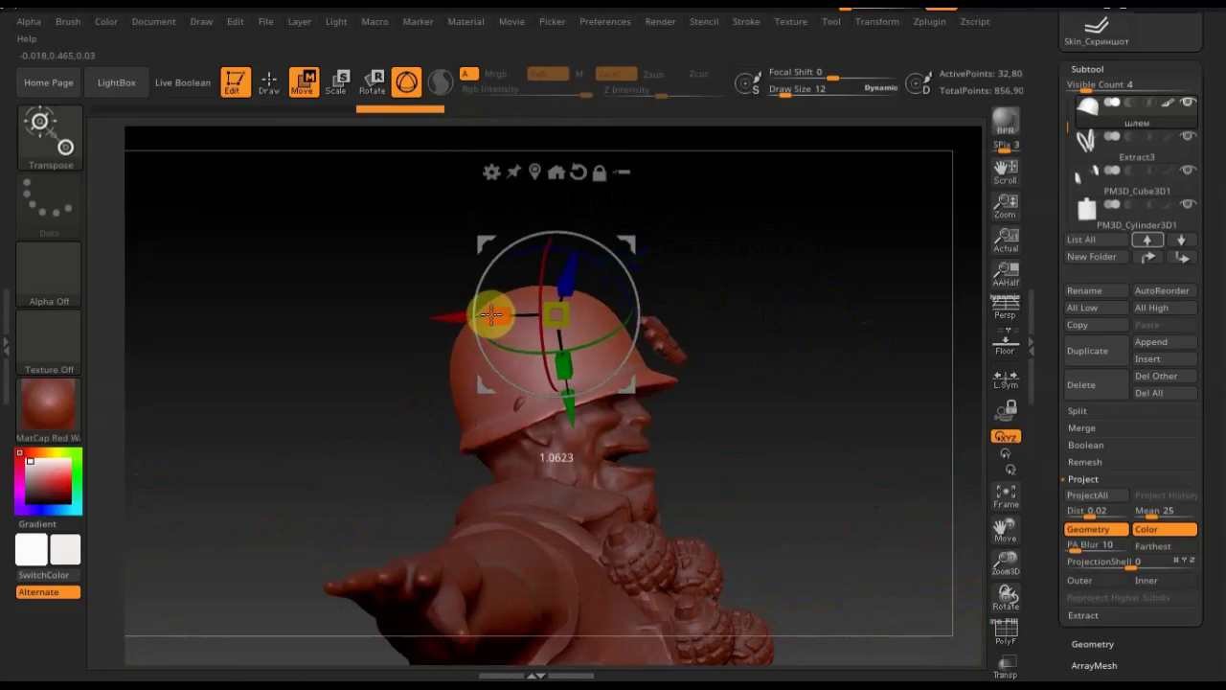
left_click_drag(734, 325, 710, 336)
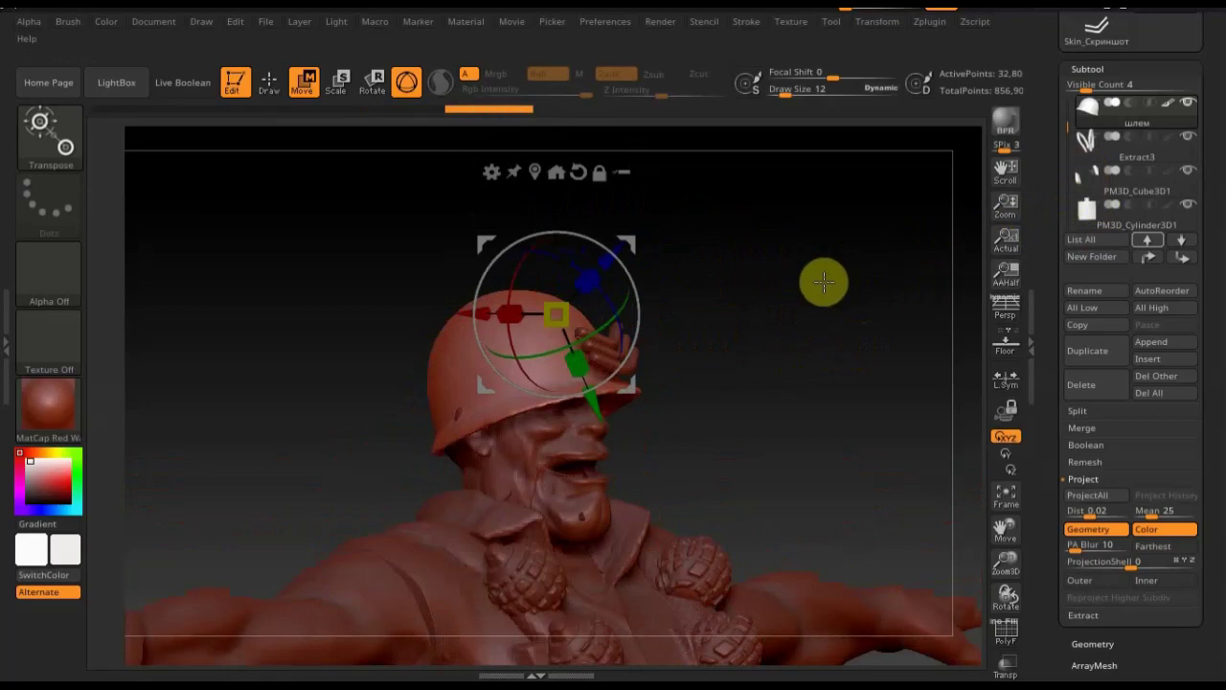
key("n")
left_click(987, 325)
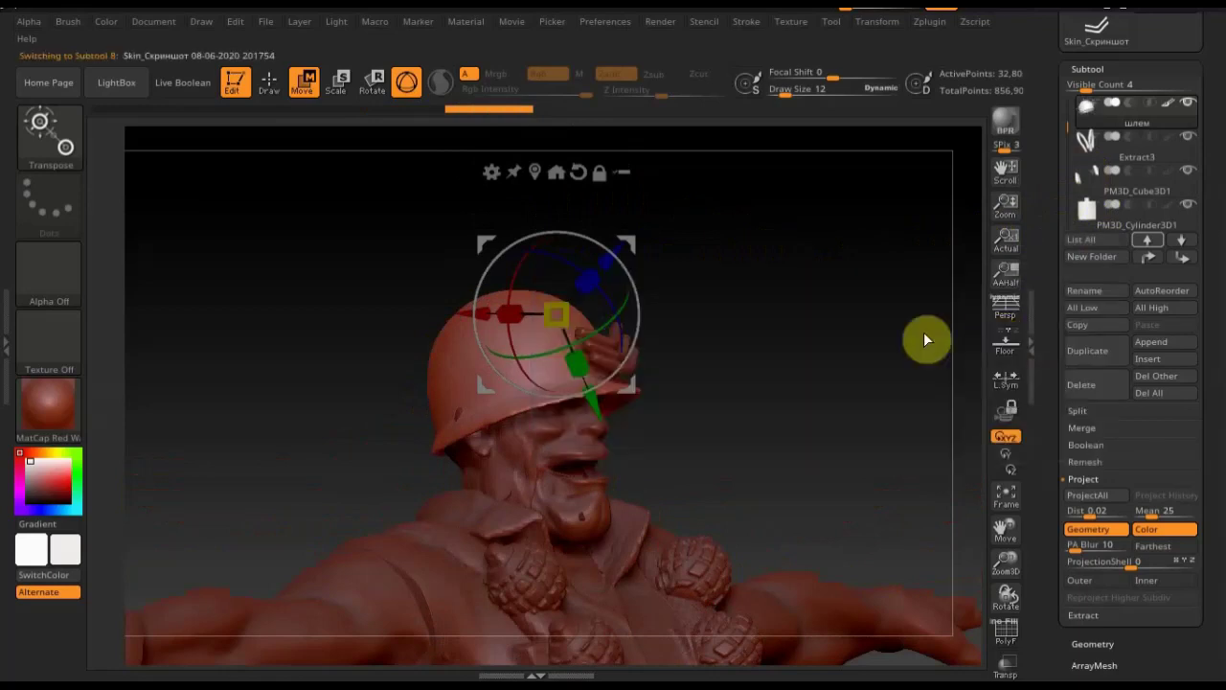
Move the chevron badge vertically and in depth onto the helmet front, checking front and three-quarter views
key("n")
left_click_drag(843, 274, 851, 284)
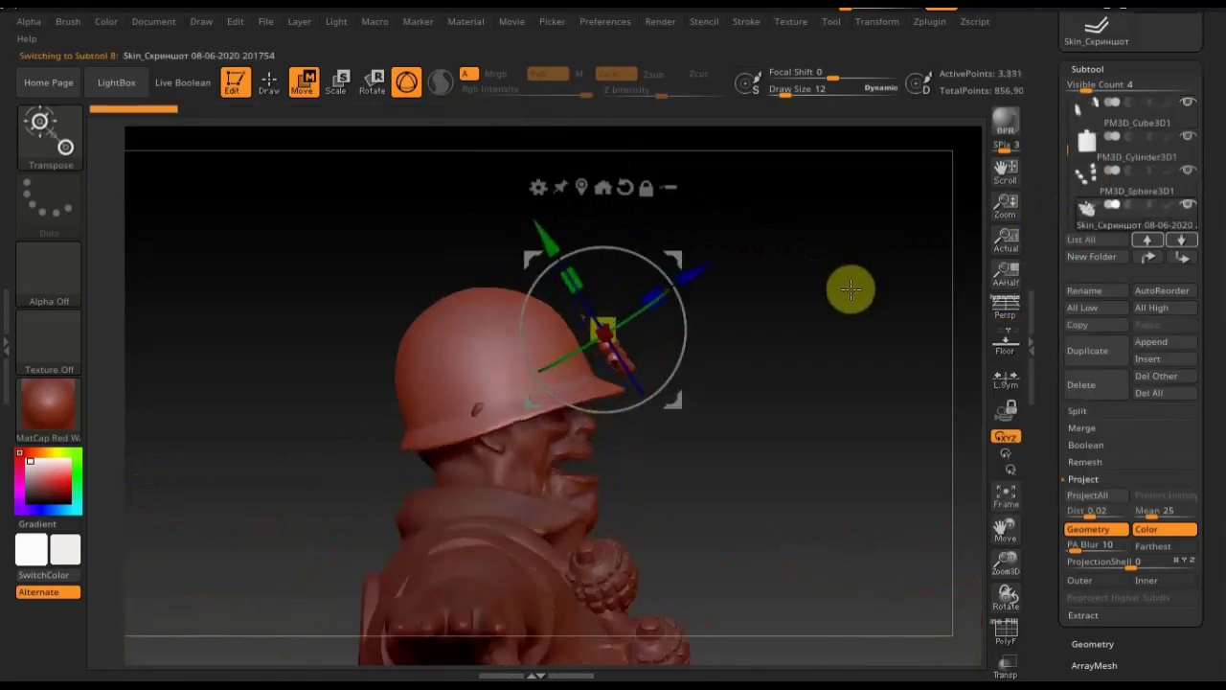
left_click_drag(548, 248, 534, 219)
left_click_drag(685, 264, 677, 265)
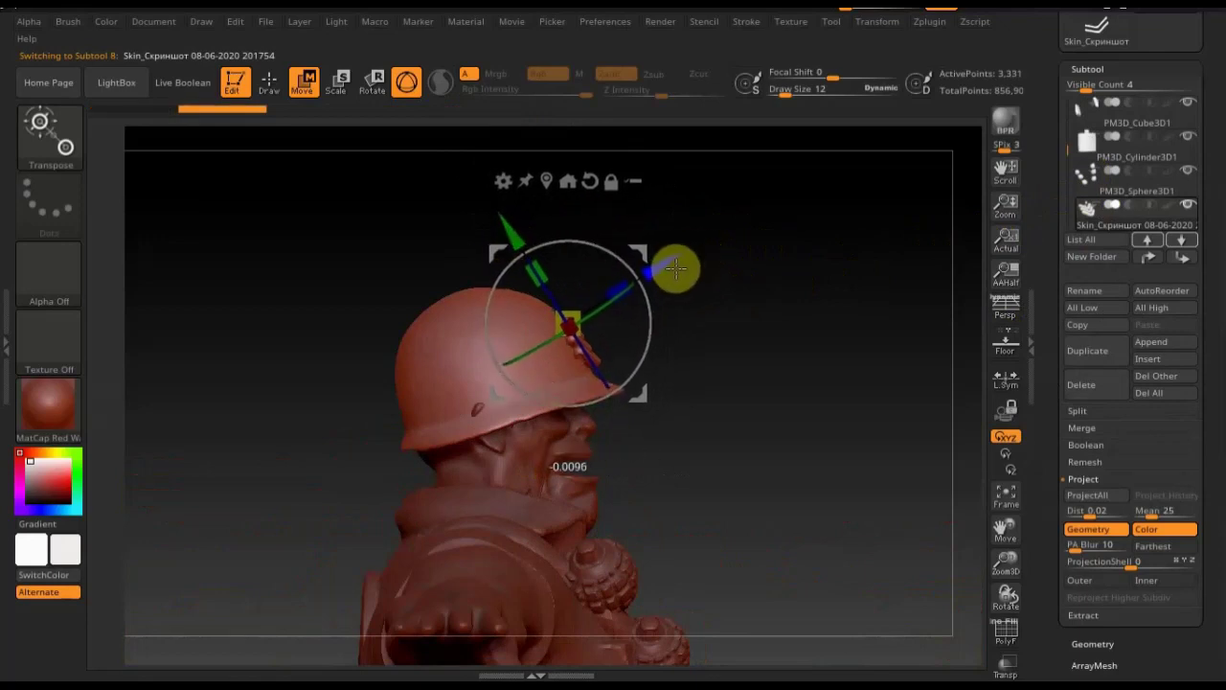
mouse_move(780, 329)
left_mouse_down()
mouse_move(744, 323)
mouse_move(804, 327)
mouse_move(805, 279)
mouse_move(766, 145)
left_mouse_up()
mouse_move(747, 205)
left_mouse_down()
mouse_move(766, 265)
mouse_move(811, 278)
mouse_move(822, 413)
mouse_move(786, 418)
mouse_move(766, 356)
mouse_move(717, 402)
mouse_move(796, 433)
mouse_move(810, 533)
mouse_move(853, 652)
left_mouse_up()
left_click(271, 84)
left_click_drag(767, 318, 758, 265, "alt")
left_click(663, 282)
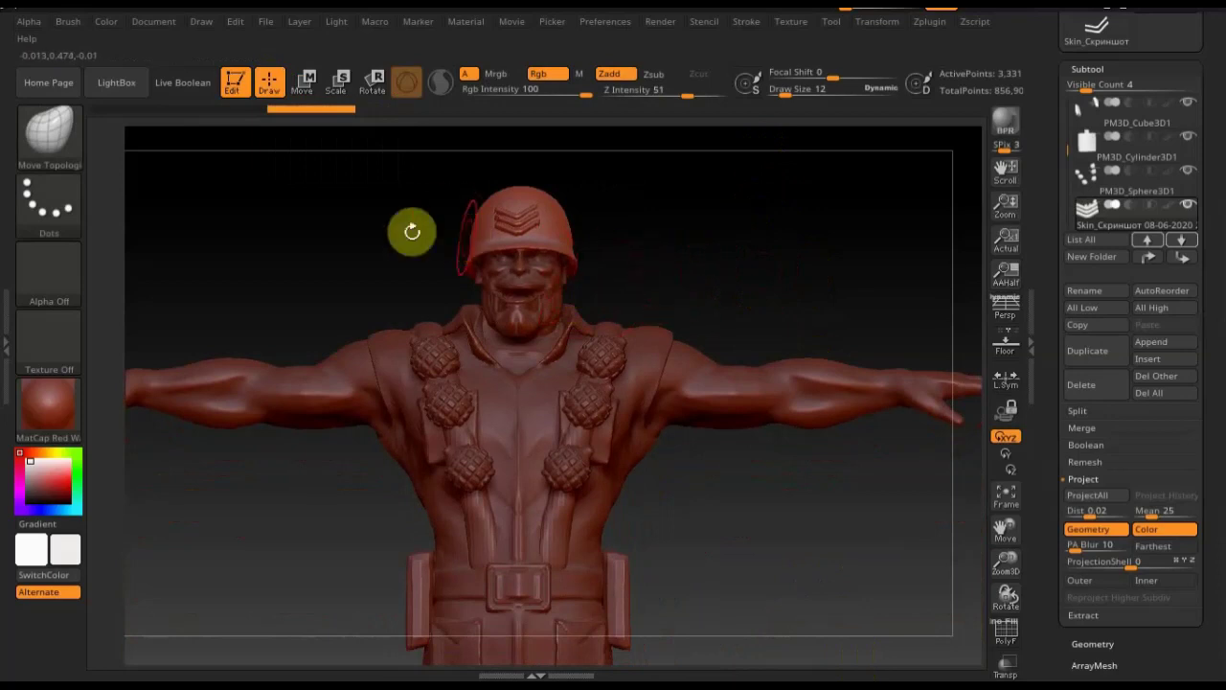
left_click(319, 85)
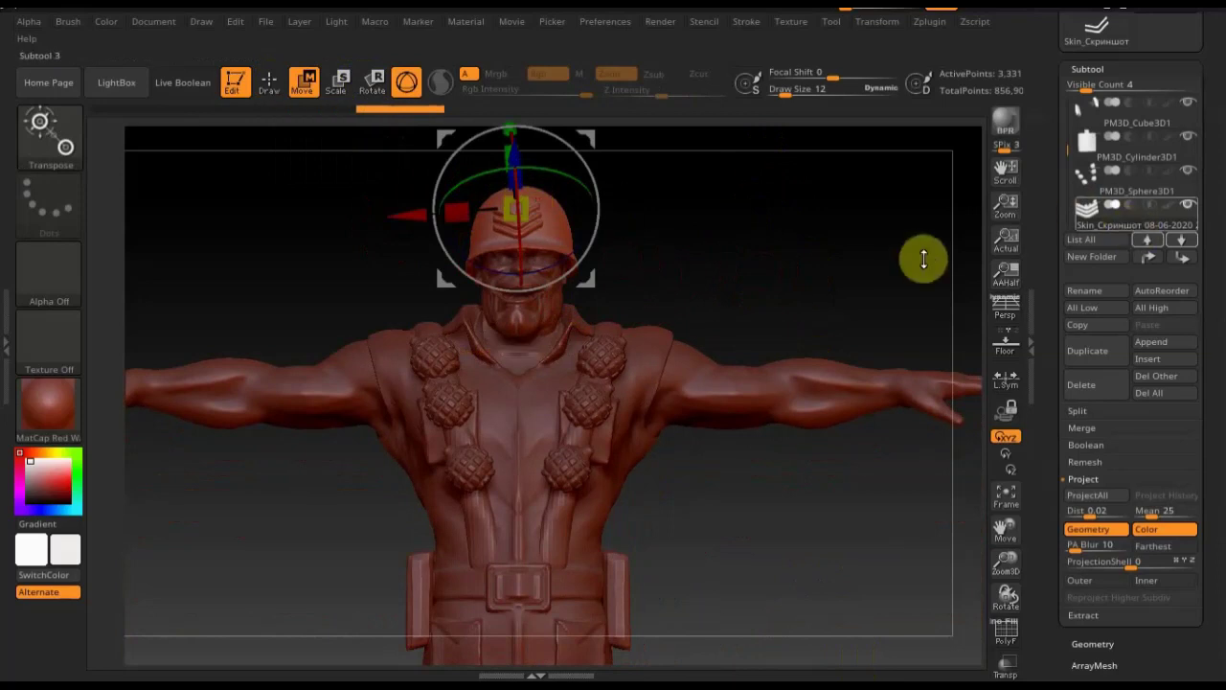
Select the шлем helmet, nudge it slightly right, and inspect it from below and above
key("n")
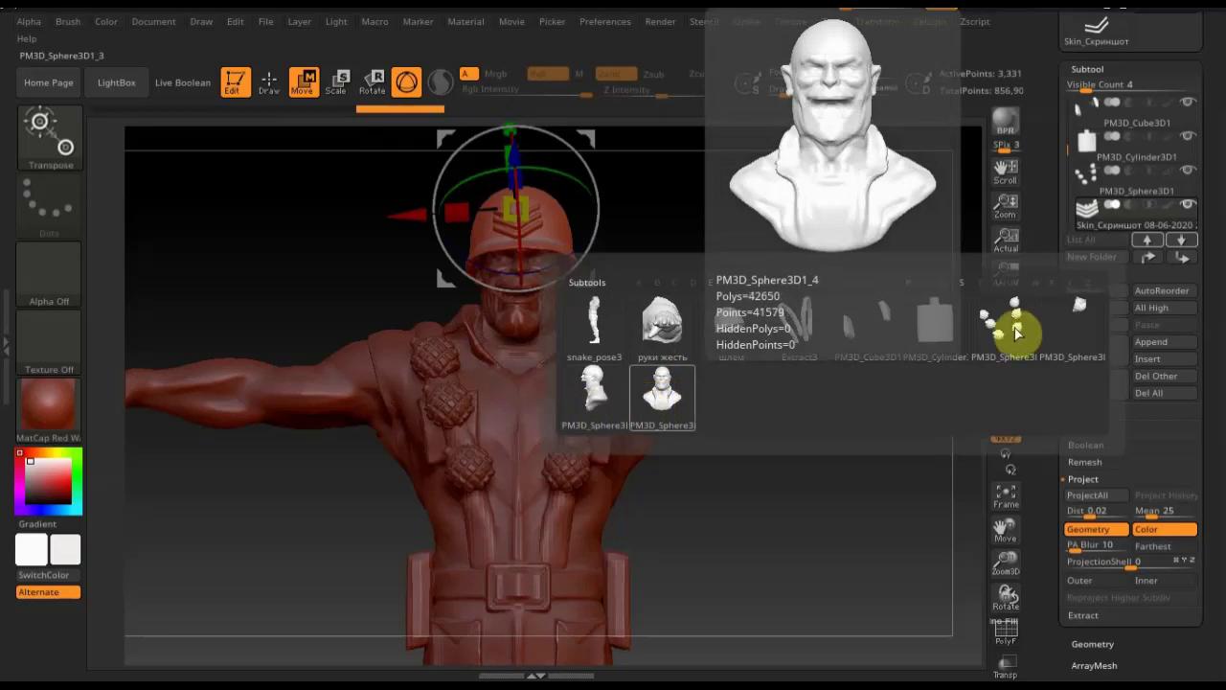
left_click(721, 324)
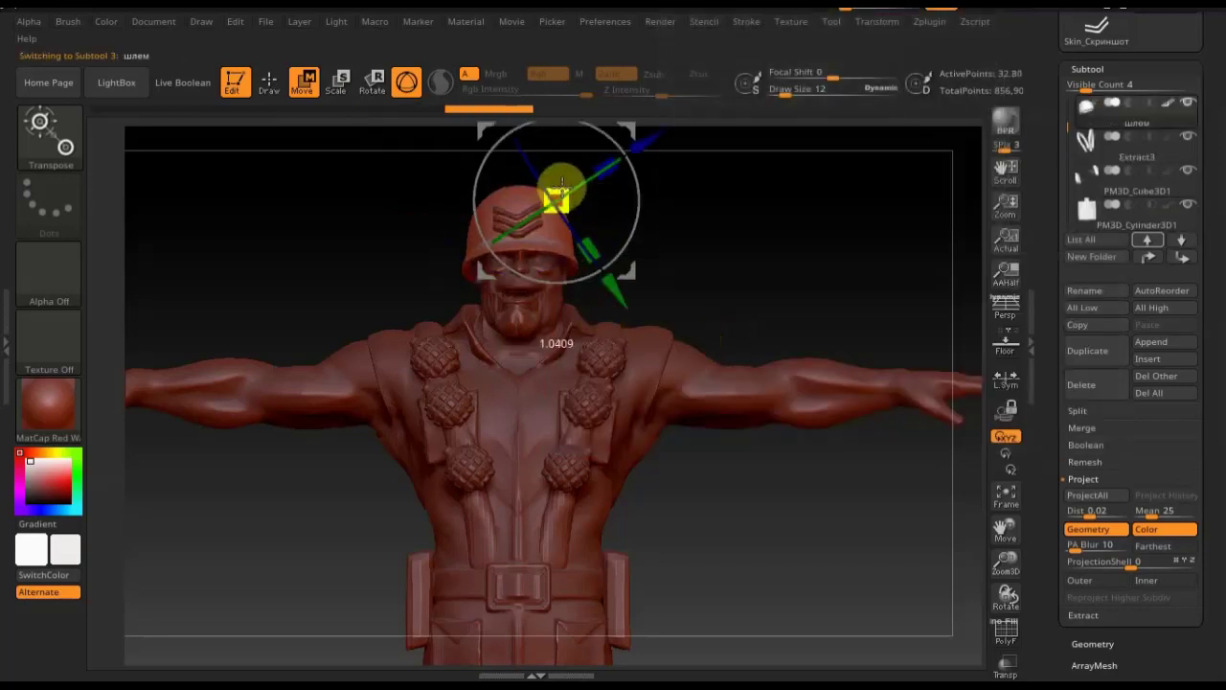
left_click_drag(635, 277, 637, 277)
mouse_move(760, 285)
left_mouse_down()
mouse_move(759, 194)
mouse_move(769, 336)
mouse_move(700, 339)
mouse_move(812, 346)
mouse_move(791, 351)
mouse_move(805, 320)
mouse_move(790, 309)
left_mouse_up()
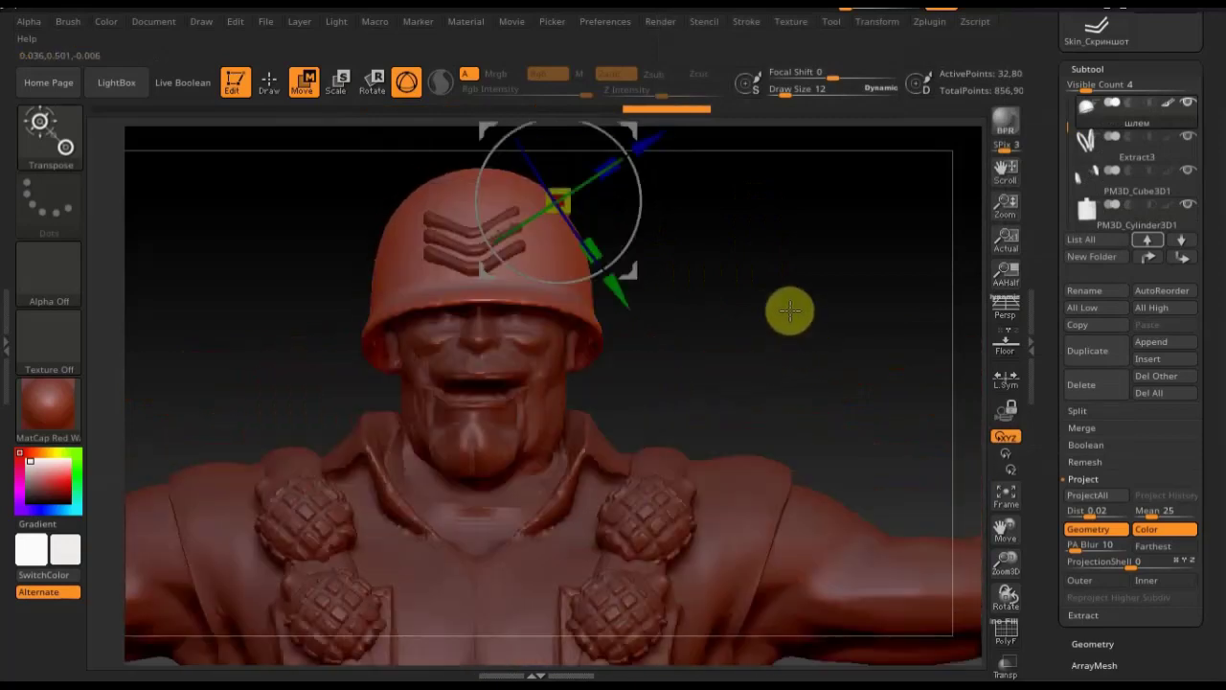
mouse_move(752, 241)
left_mouse_down()
mouse_move(748, 209)
mouse_move(753, 316)
left_mouse_up()
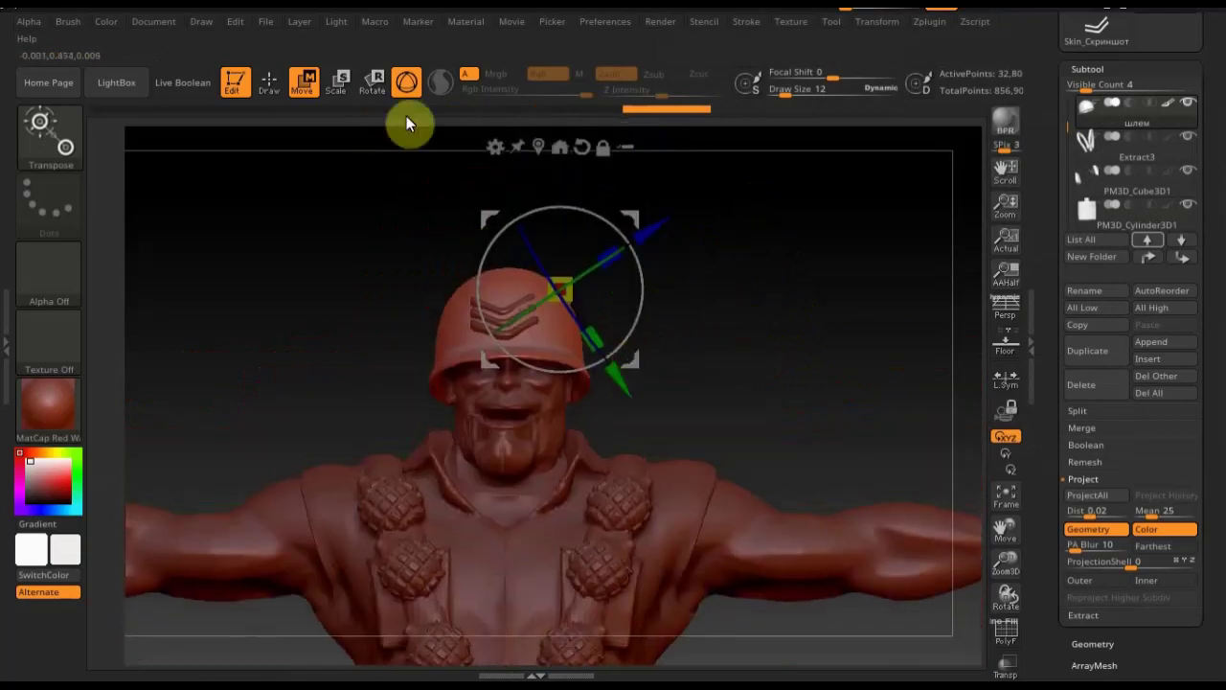
Lower, tilt and nudge the helmet in depth until it sits snugly on the head
left_click(374, 82)
left_click(406, 81)
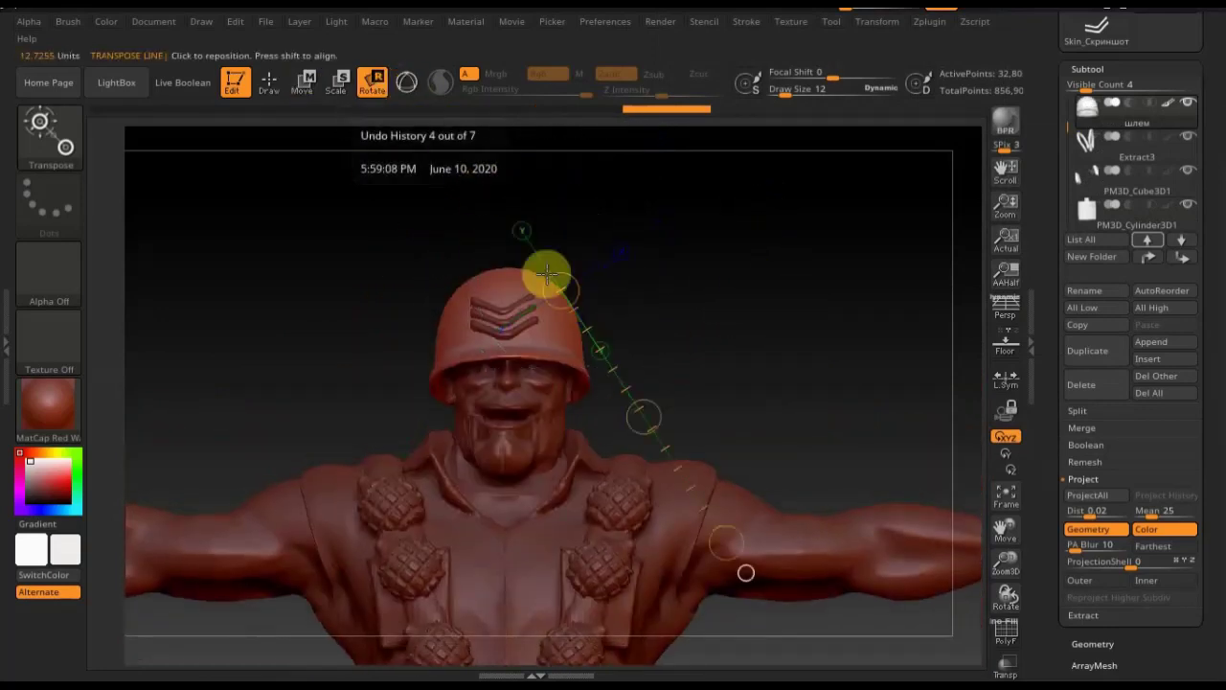
left_click_drag(493, 280, 504, 485)
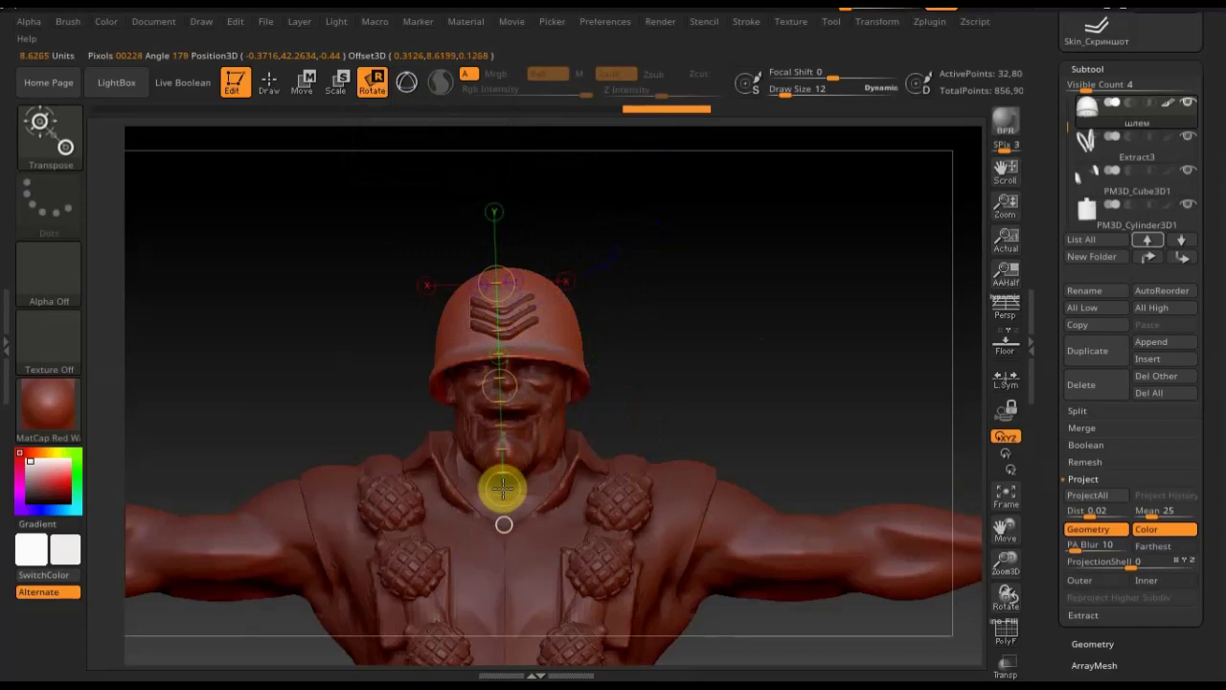
left_click(408, 92)
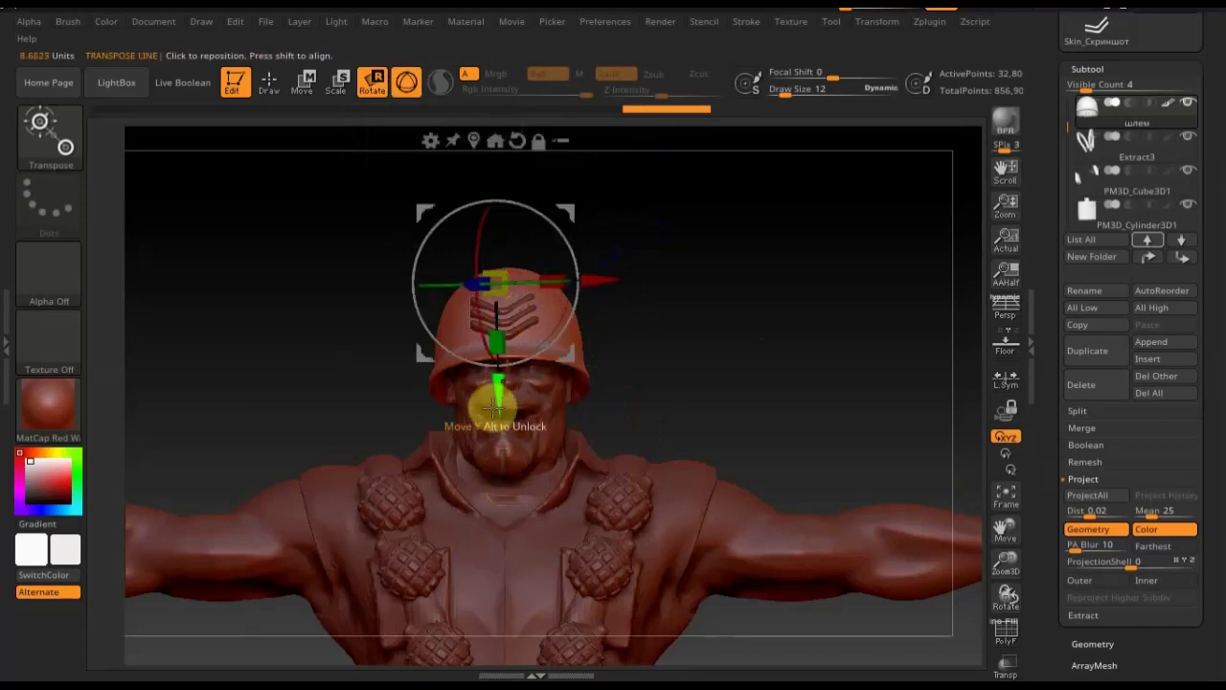
left_click_drag(499, 396, 498, 403)
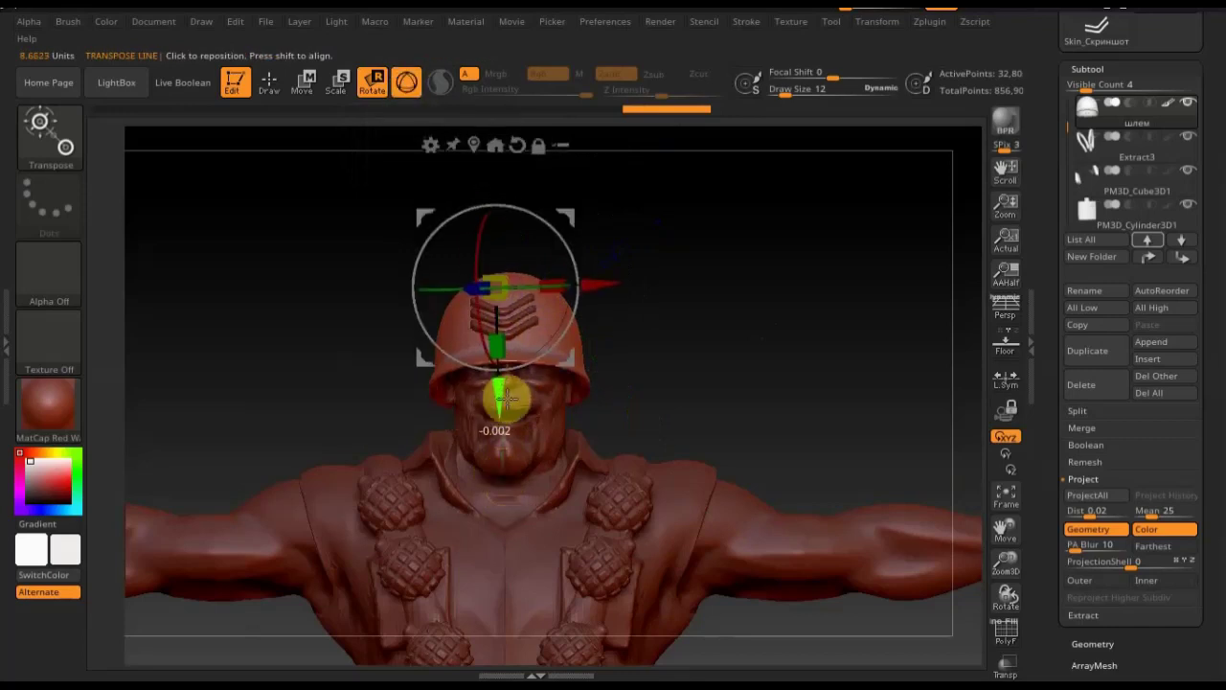
left_click_drag(719, 367, 795, 373)
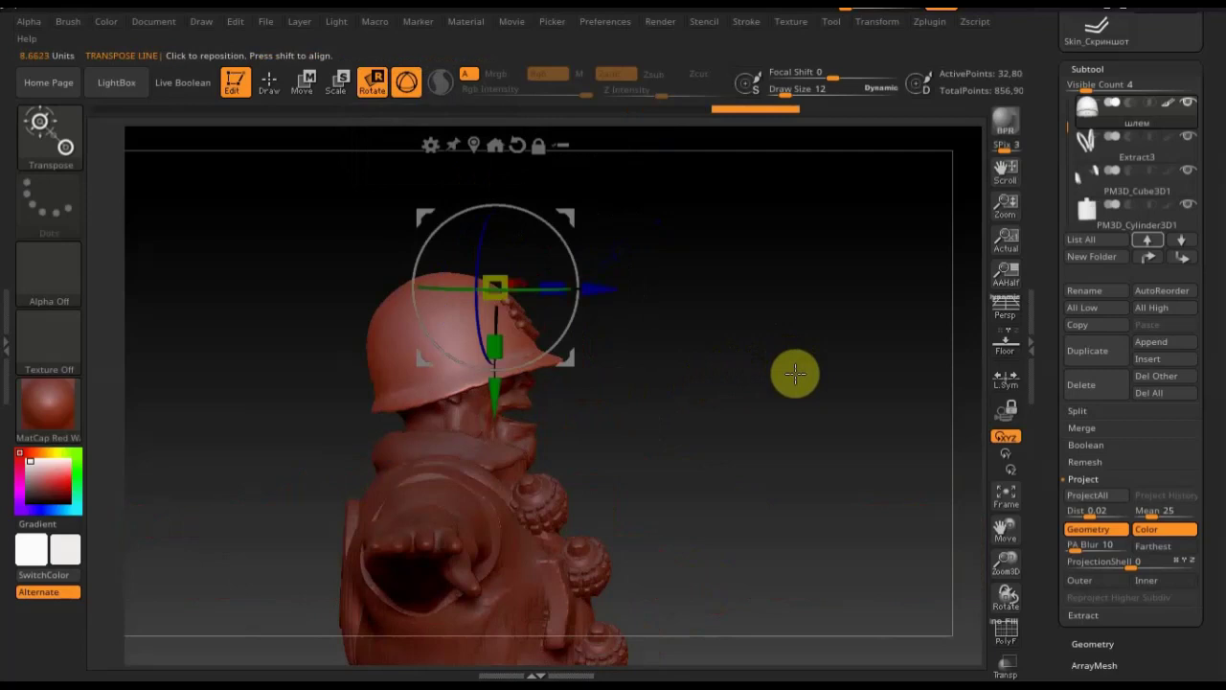
left_click_drag(573, 251, 572, 246)
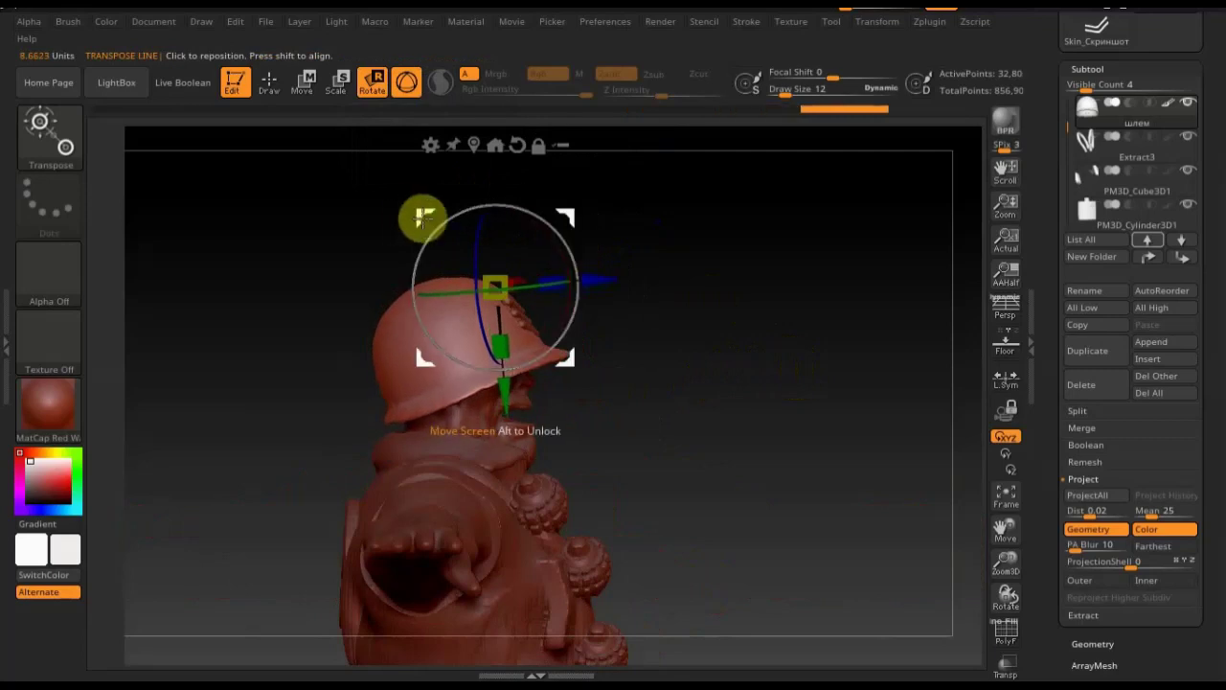
left_click_drag(506, 416, 498, 398)
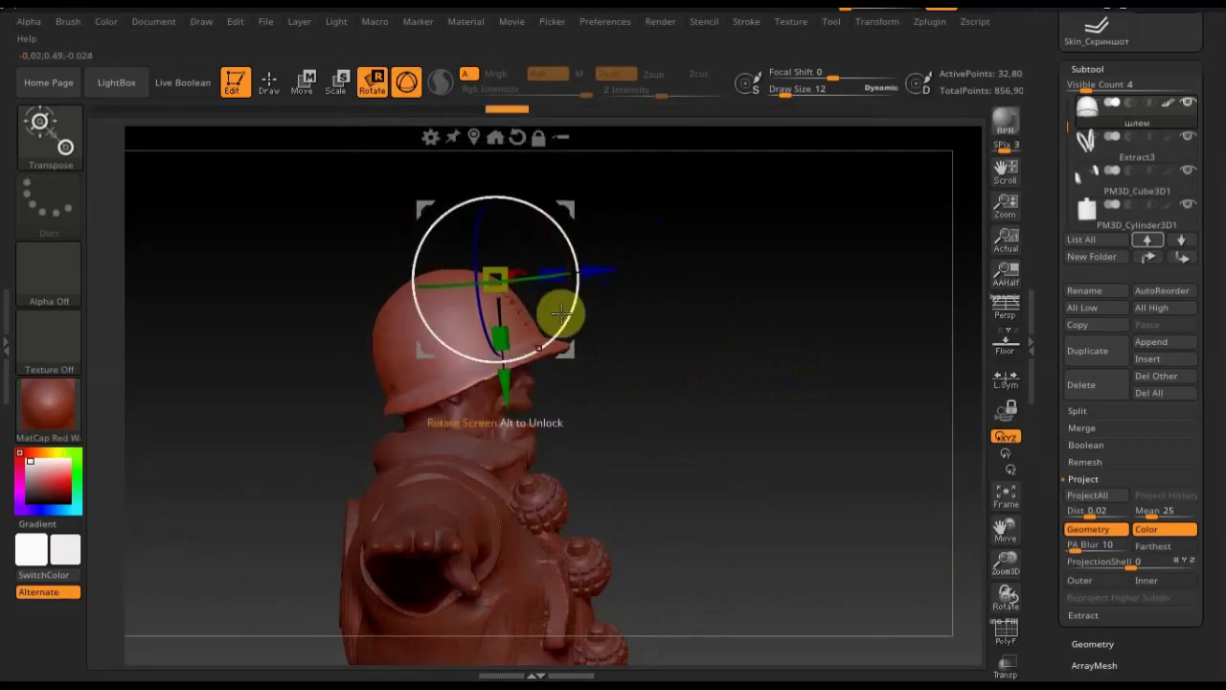
left_click_drag(602, 274, 603, 275)
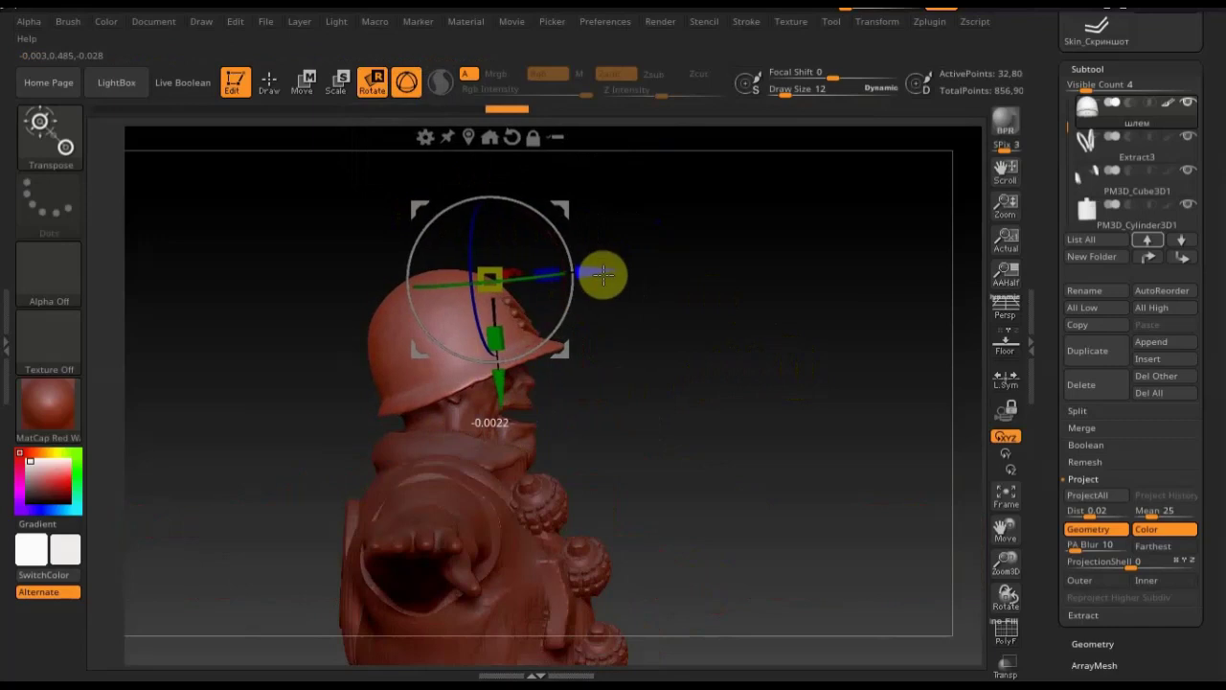
mouse_move(767, 392)
left_mouse_down()
mouse_move(689, 393)
mouse_move(764, 358)
mouse_move(772, 373)
mouse_move(741, 344)
mouse_move(802, 358)
left_mouse_up()
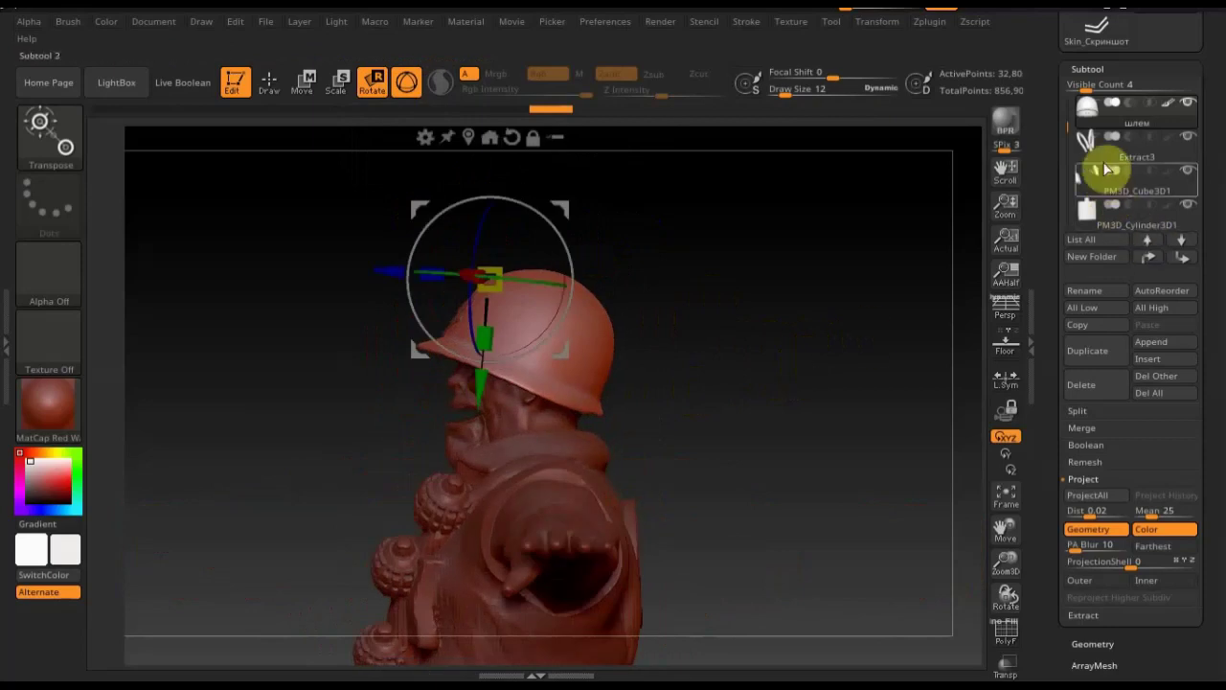
Select the chevron badge and push it slightly along the depth axis
key("n")
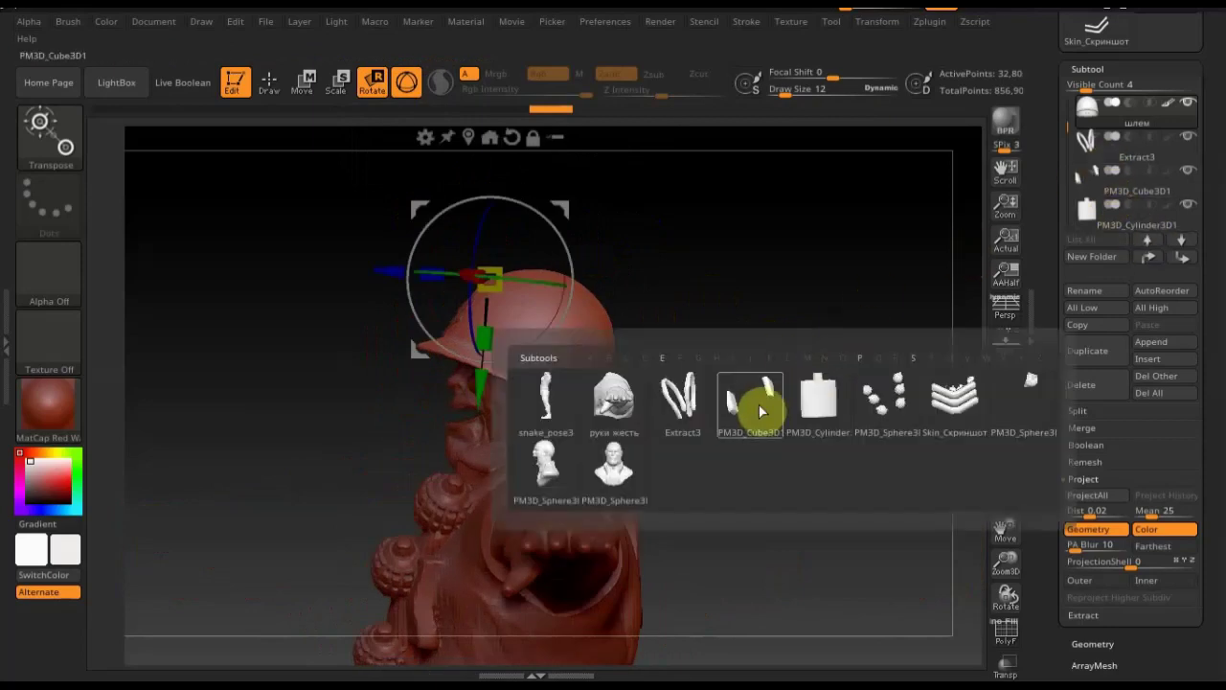
left_click(953, 395)
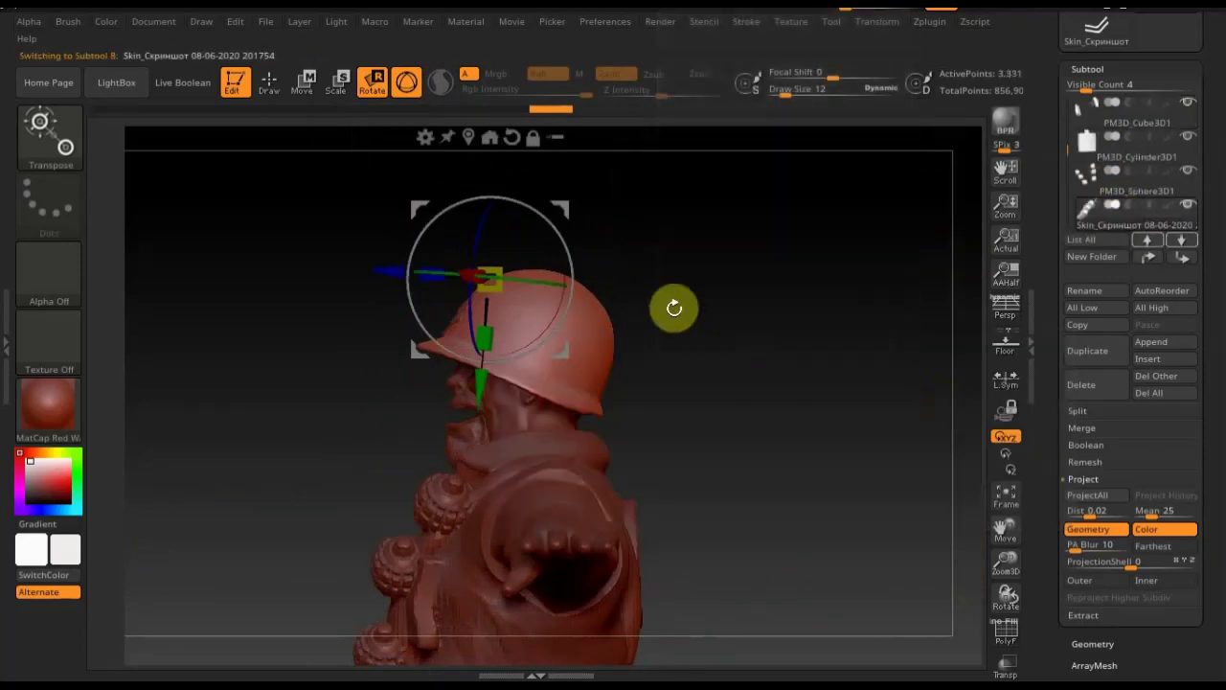
left_click_drag(382, 238, 376, 241)
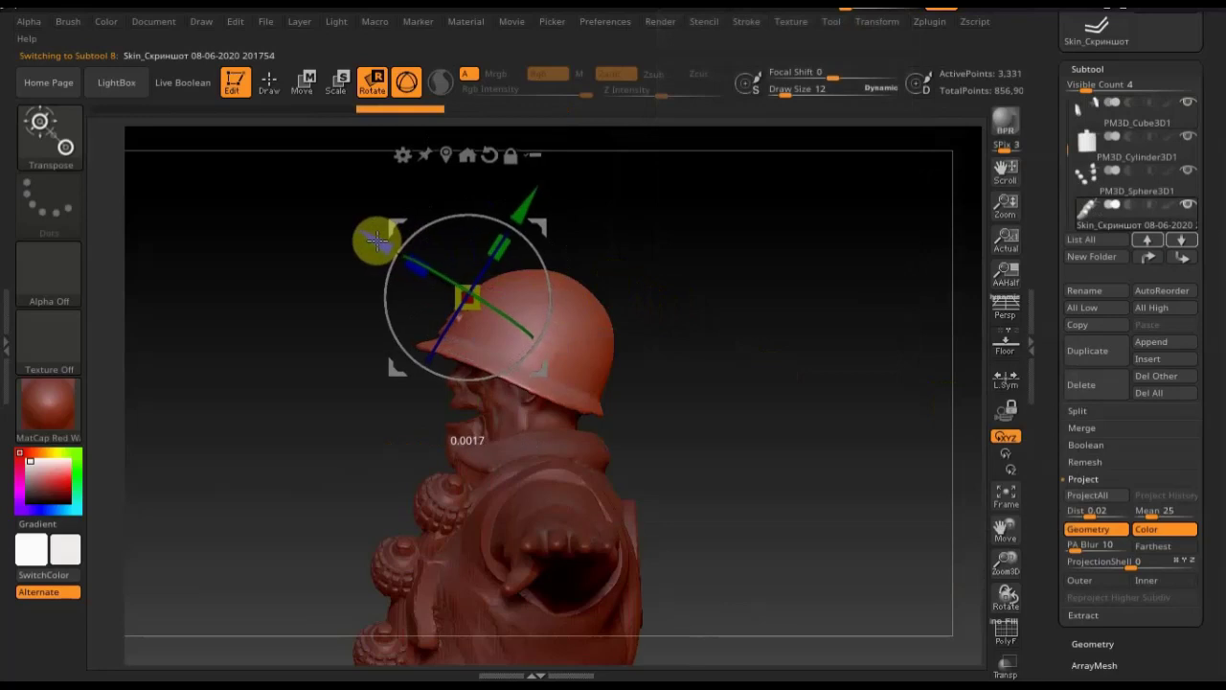
mouse_move(799, 326)
left_mouse_down("shift")
mouse_move(821, 334)
mouse_move(782, 266)
mouse_move(752, 290)
mouse_move(842, 341)
mouse_move(811, 334)
mouse_move(769, 358)
left_mouse_up("shift")
left_click_drag(744, 284, 714, 202)
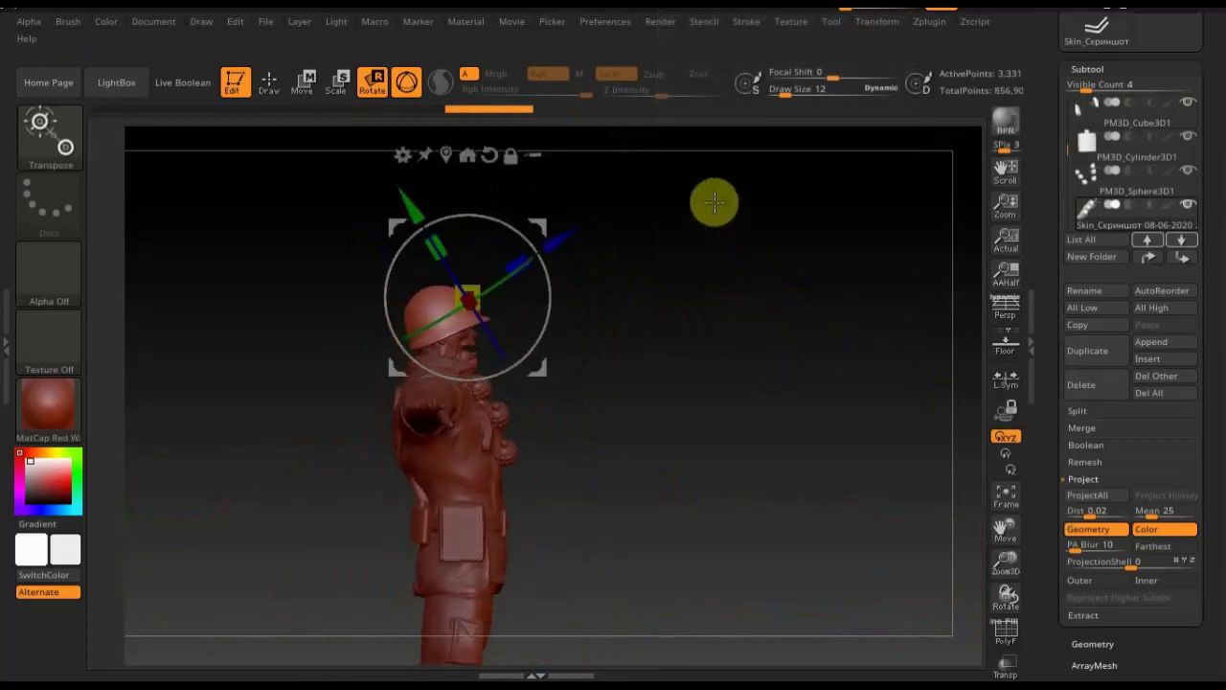
Inspect the soldier from several sides, then isolate the PM3D_Sphere3D1_2 jaw piece
left_click(271, 82)
mouse_move(705, 356)
left_mouse_down()
mouse_move(643, 360)
mouse_move(679, 300)
mouse_move(670, 317)
left_mouse_up()
mouse_move(641, 474)
left_mouse_down("alt")
mouse_move(654, 371)
mouse_move(673, 395)
left_mouse_up("alt")
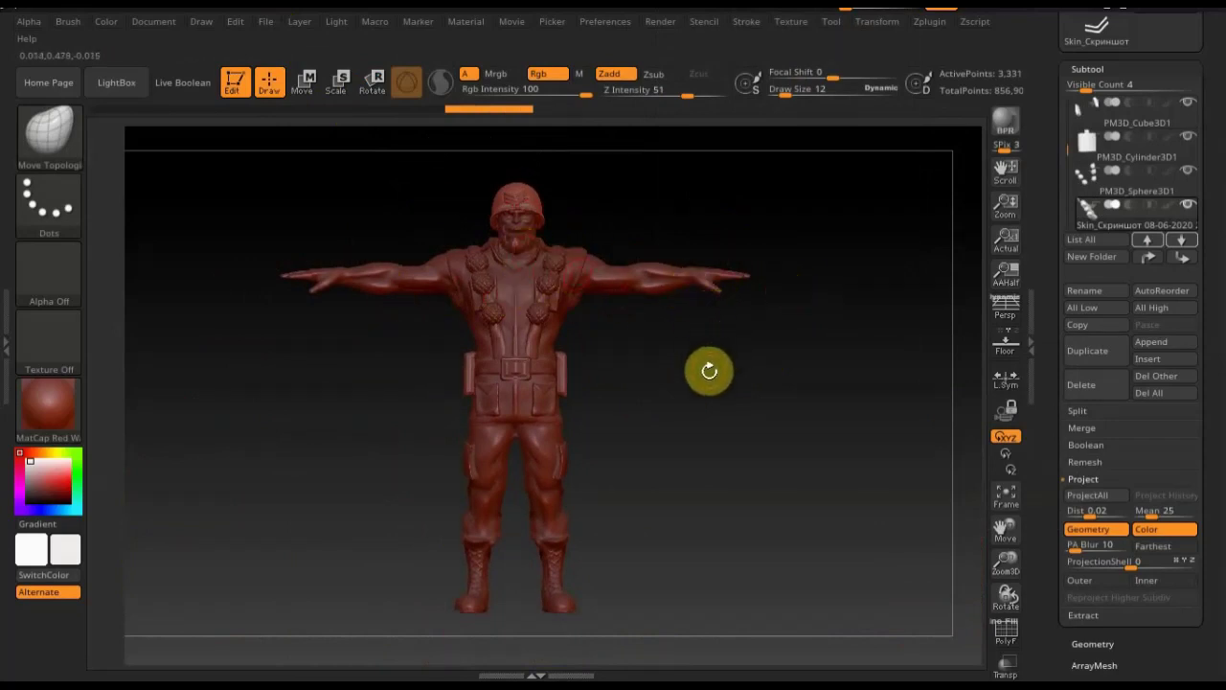
mouse_move(702, 360)
left_mouse_down("alt")
mouse_move(752, 532)
mouse_move(761, 424)
left_mouse_up("alt")
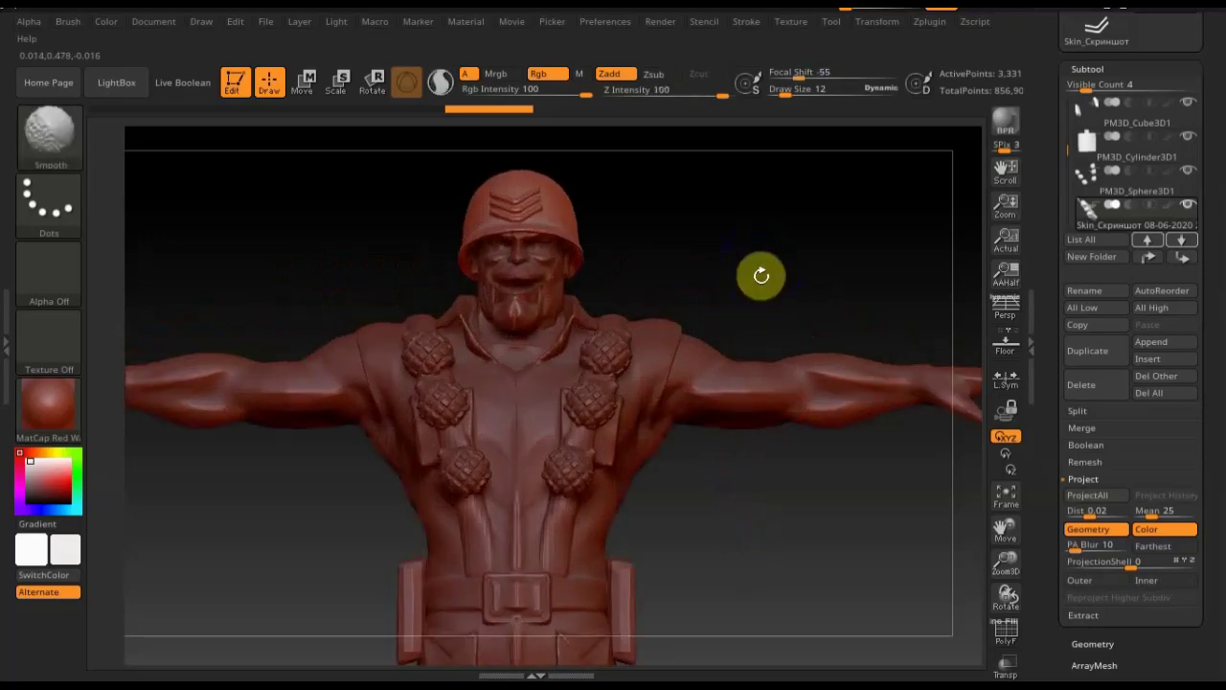
left_click(306, 86)
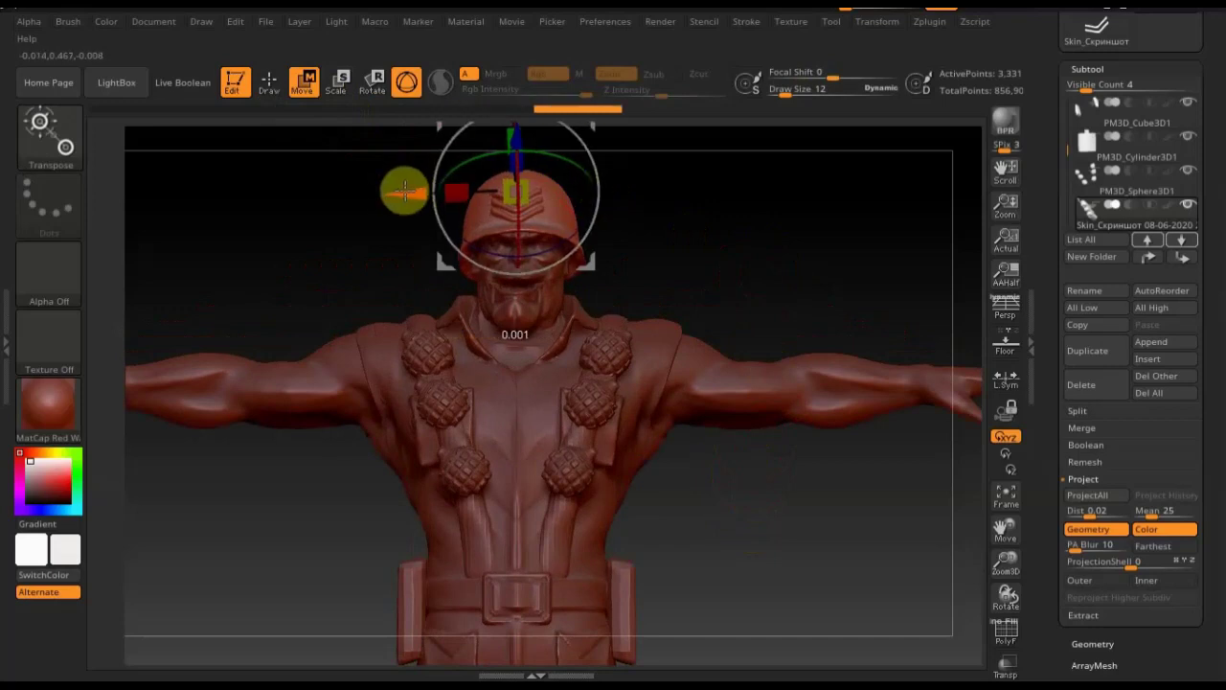
left_click(269, 82)
left_click_drag(642, 377, 309, 156)
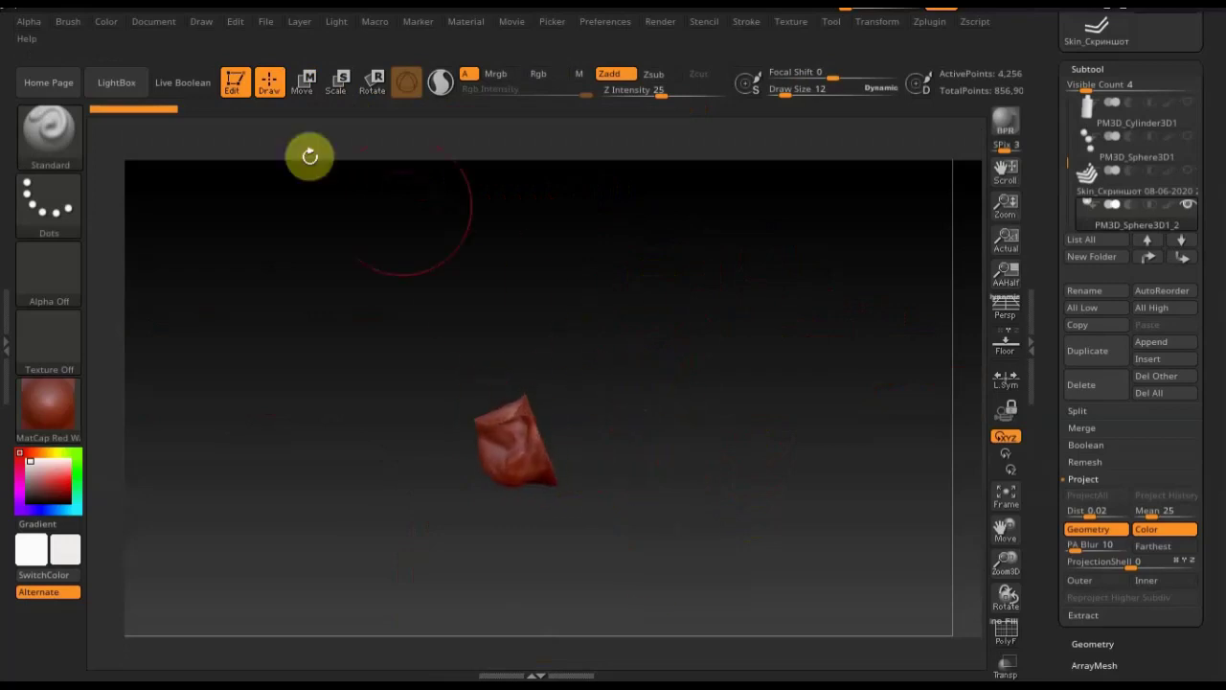
Insert a teeth mesh onto the jaw piece using the InsertMesh1 teeth brush
left_click(59, 129)
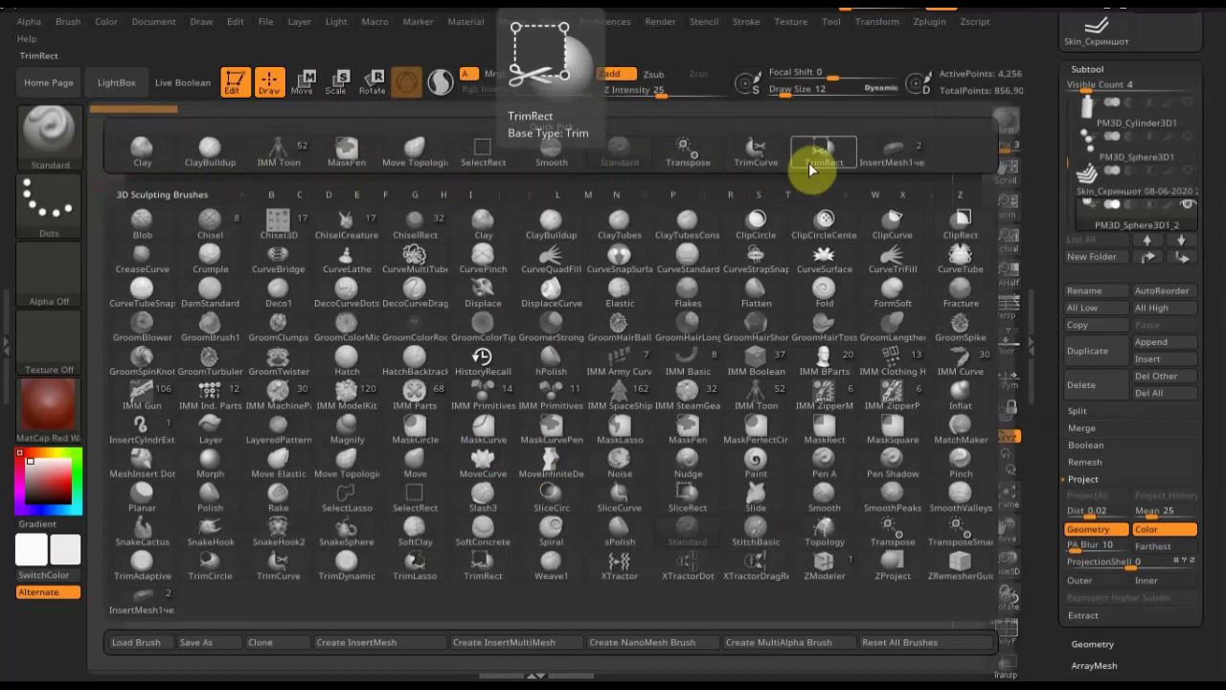
left_click(892, 153)
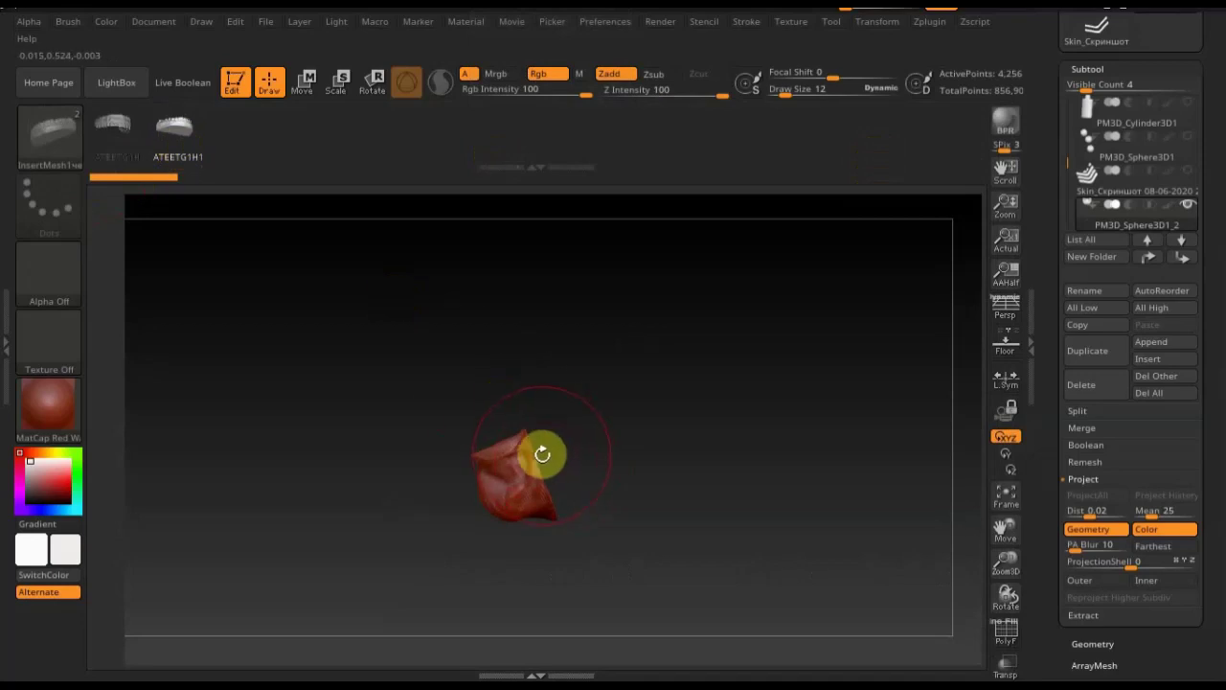
left_click_drag(544, 477, 553, 502)
left_click(238, 156)
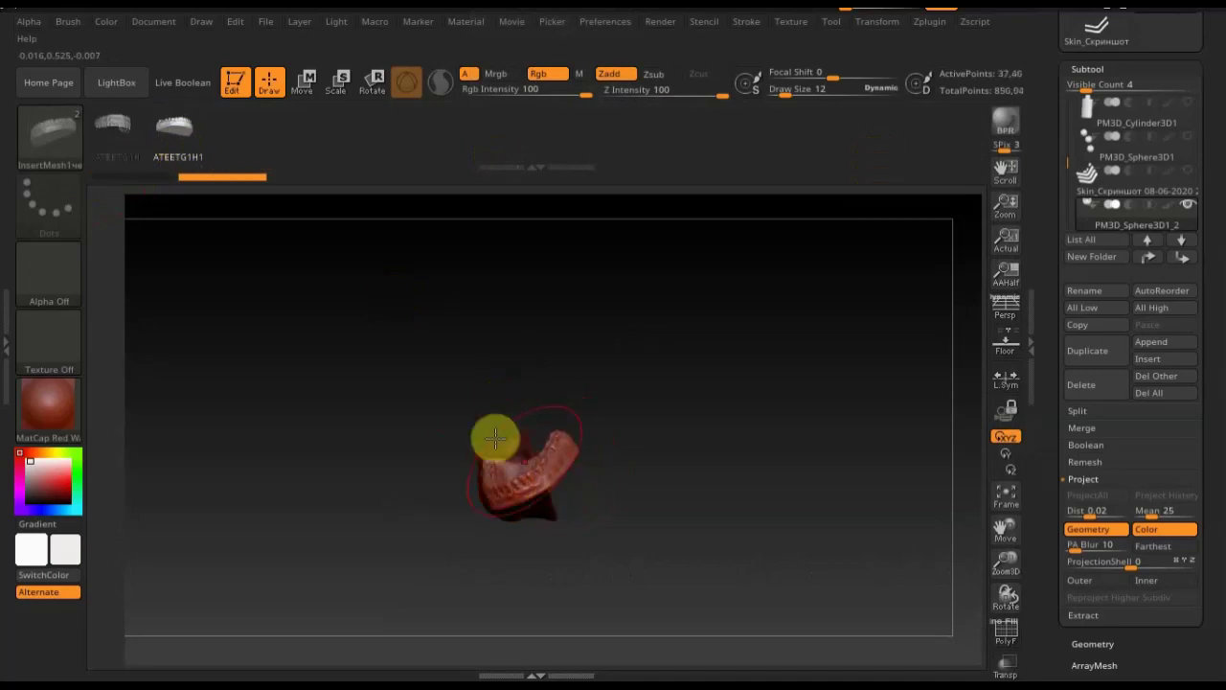
left_click(96, 81)
left_click(113, 81)
Return to the Standard brush and start rotating the teeth with the transform gizmo
left_click(39, 142)
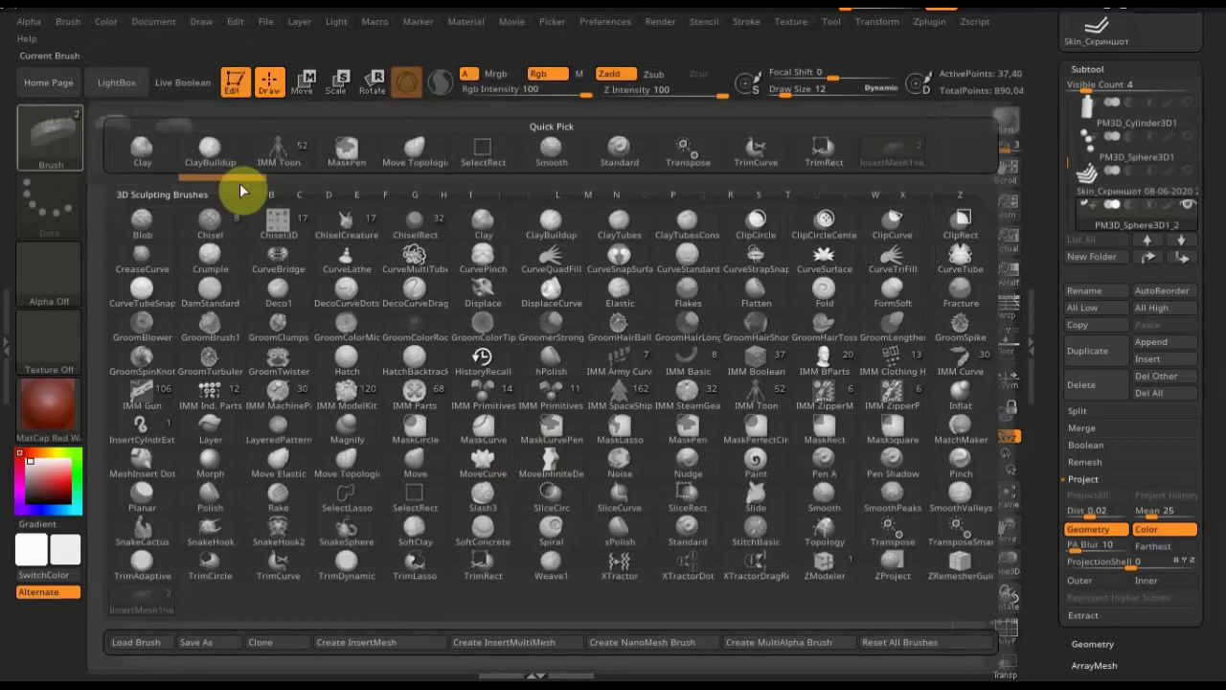
left_click(619, 146)
left_click_drag(706, 383, 756, 501)
left_click_drag(747, 435, 729, 361)
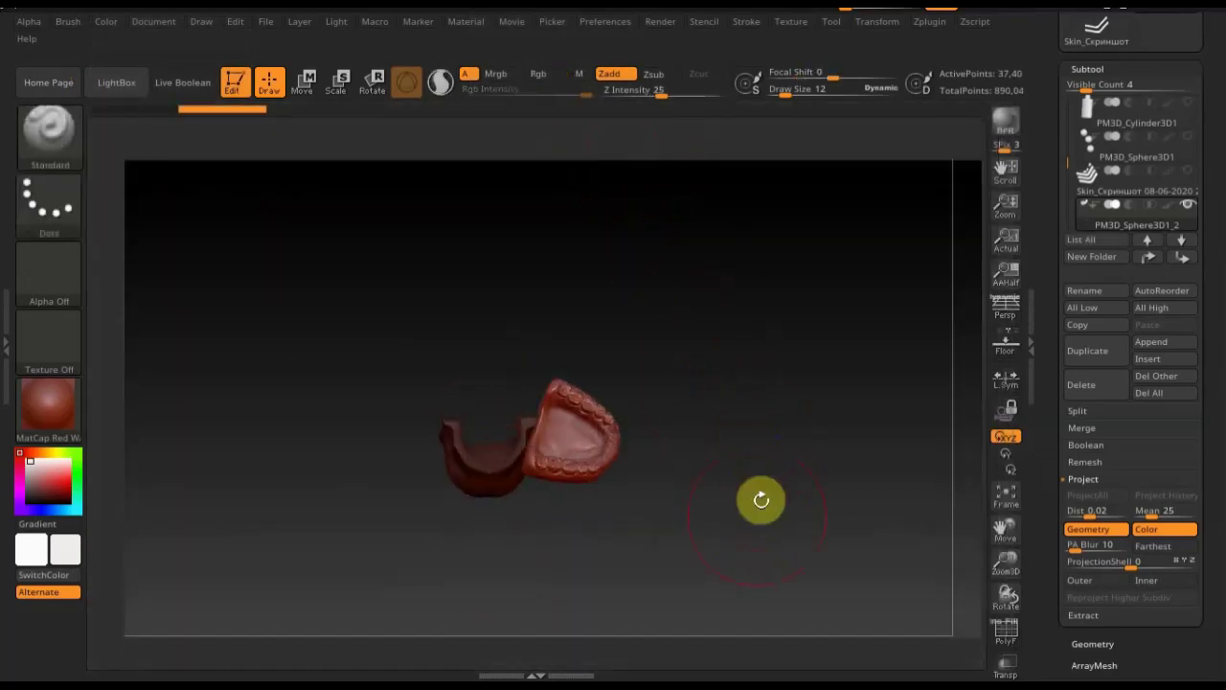
left_click(302, 83)
mouse_move(575, 348)
left_mouse_down()
mouse_move(610, 501)
mouse_move(564, 461)
left_mouse_up()
Scale, rotate and move the teeth down toward the jaw
left_click(481, 373)
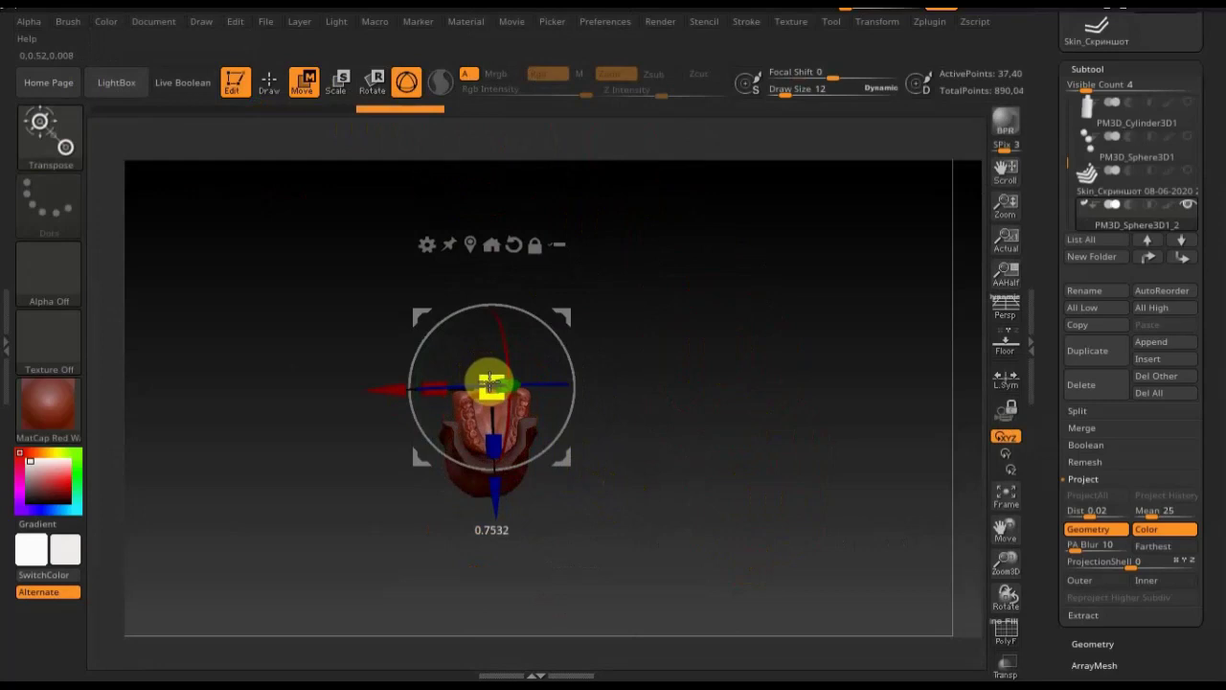
mouse_move(523, 388)
left_mouse_down()
mouse_move(623, 386)
mouse_move(676, 348)
mouse_move(677, 383)
mouse_move(572, 342)
mouse_move(581, 393)
left_mouse_up()
mouse_move(569, 320)
left_mouse_down()
mouse_move(563, 338)
mouse_move(719, 405)
mouse_move(674, 361)
mouse_move(685, 486)
mouse_move(698, 443)
left_mouse_up()
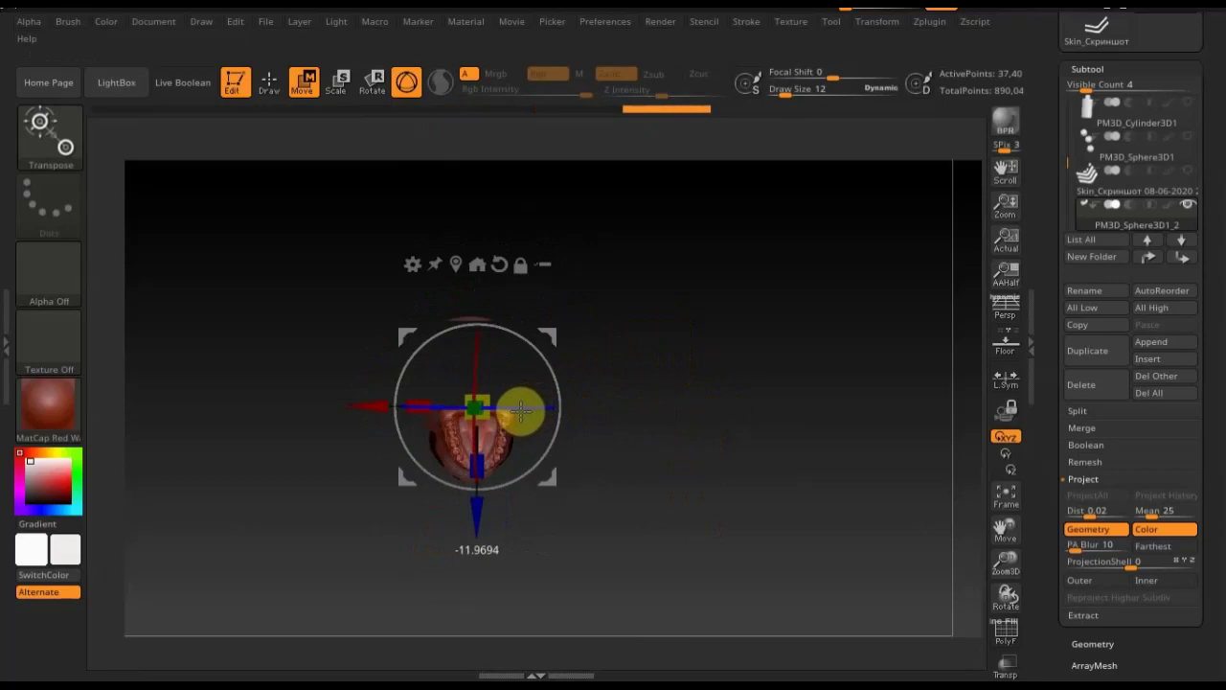
mouse_move(534, 414)
left_mouse_down()
mouse_move(657, 380)
mouse_move(648, 268)
mouse_move(671, 345)
left_mouse_up()
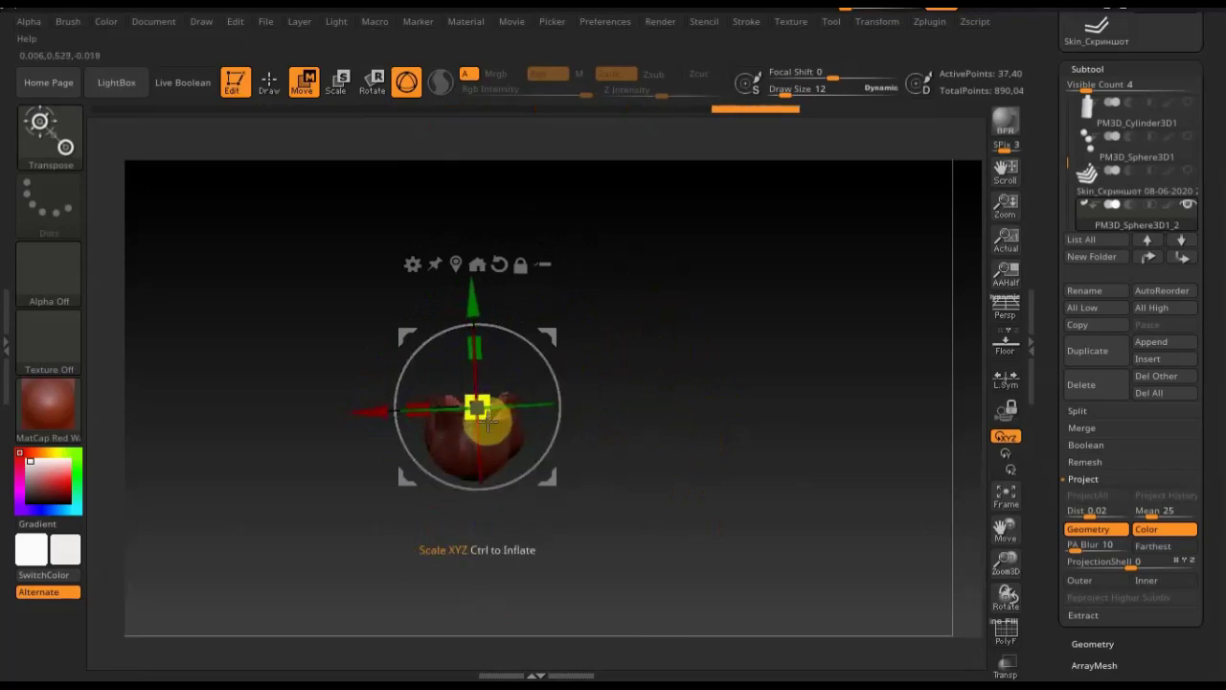
left_click_drag(367, 415, 365, 418)
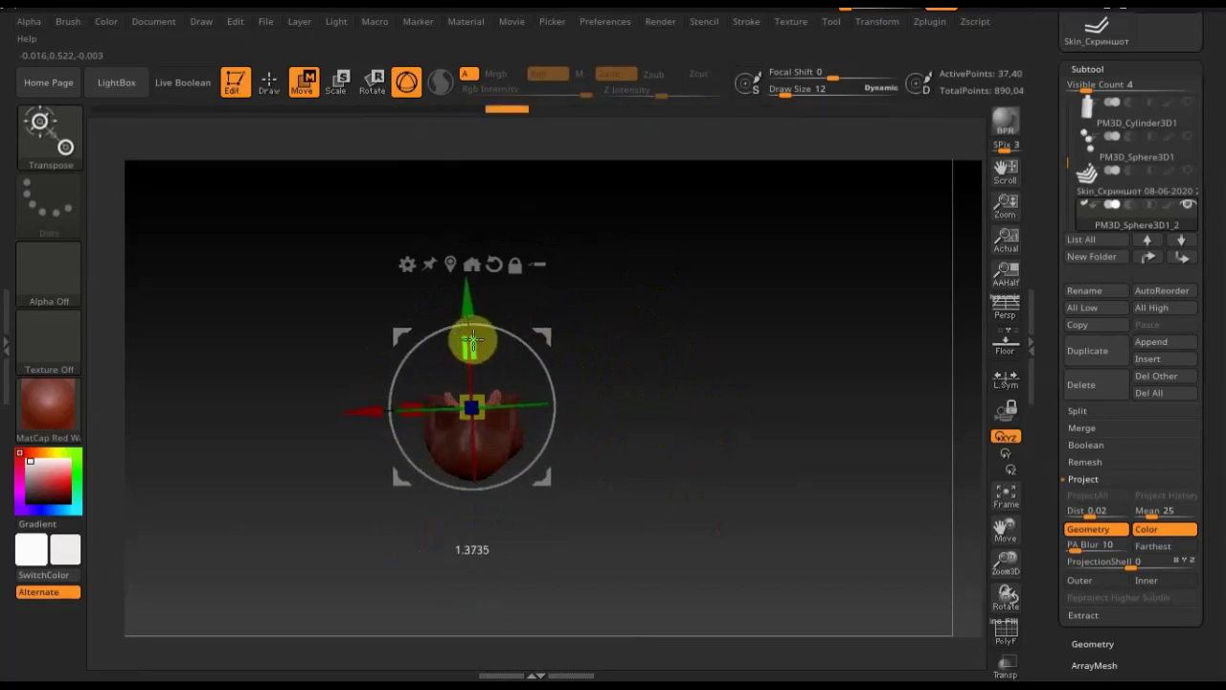
mouse_move(706, 374)
left_mouse_down()
mouse_move(712, 424)
mouse_move(735, 429)
mouse_move(676, 408)
mouse_move(796, 657)
mouse_move(585, 390)
mouse_move(549, 387)
mouse_move(566, 413)
left_mouse_up()
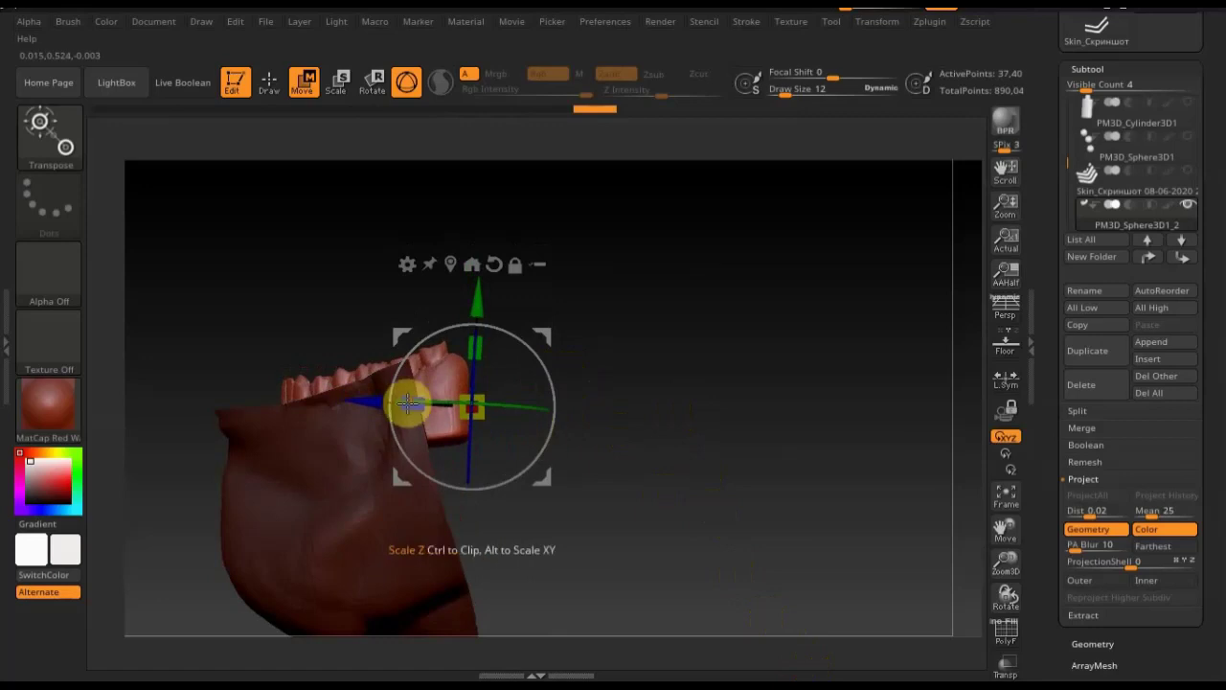
Push the teeth deeper and lower them into the jaw, checking the fit from several angles
left_click_drag(361, 401, 343, 401)
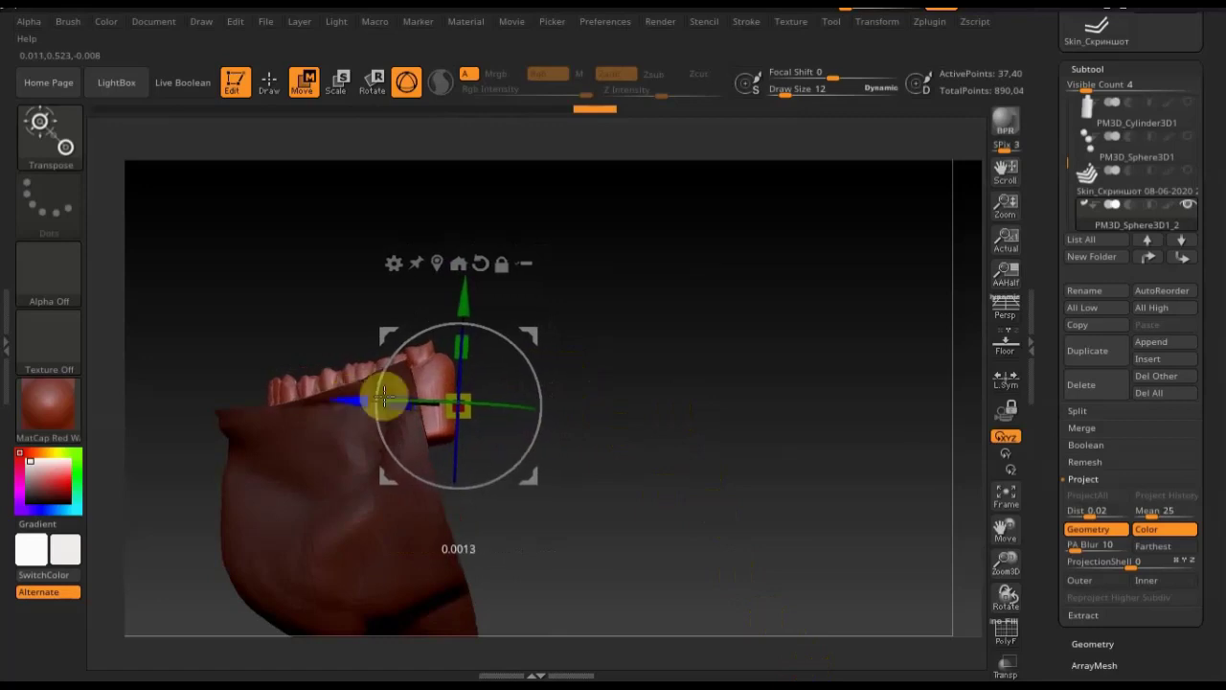
mouse_move(703, 379)
left_mouse_down()
mouse_move(753, 405)
mouse_move(786, 444)
mouse_move(799, 416)
mouse_move(790, 407)
left_mouse_up()
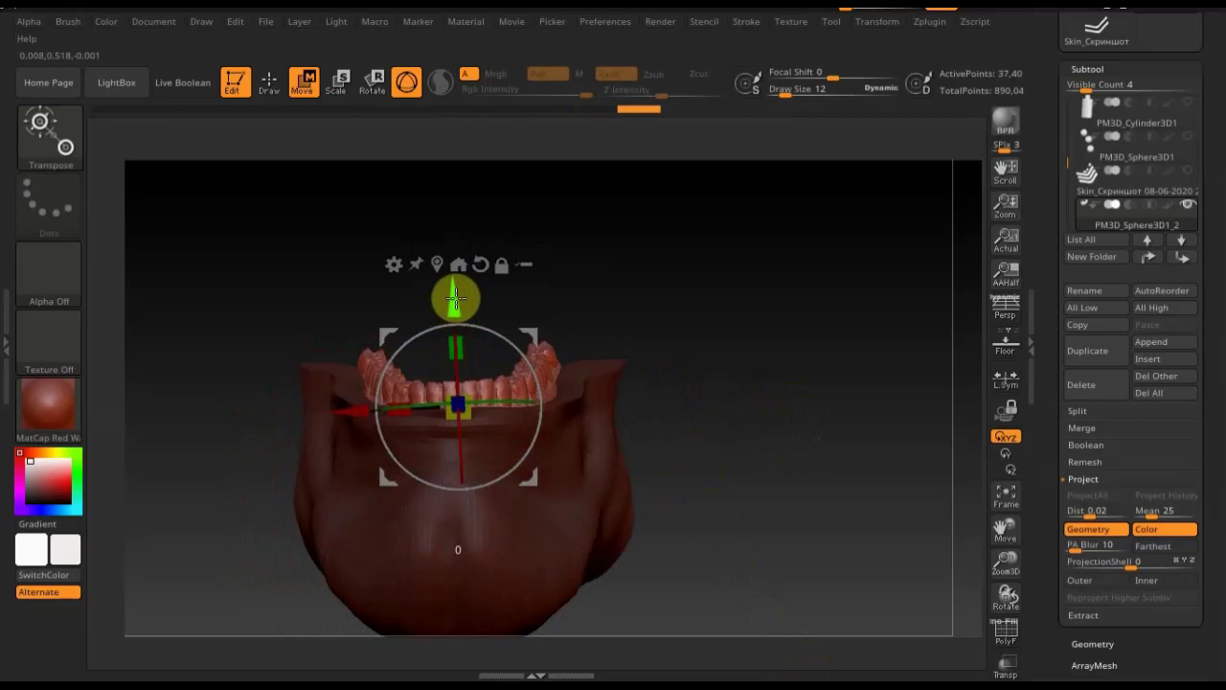
left_click_drag(455, 298, 455, 308)
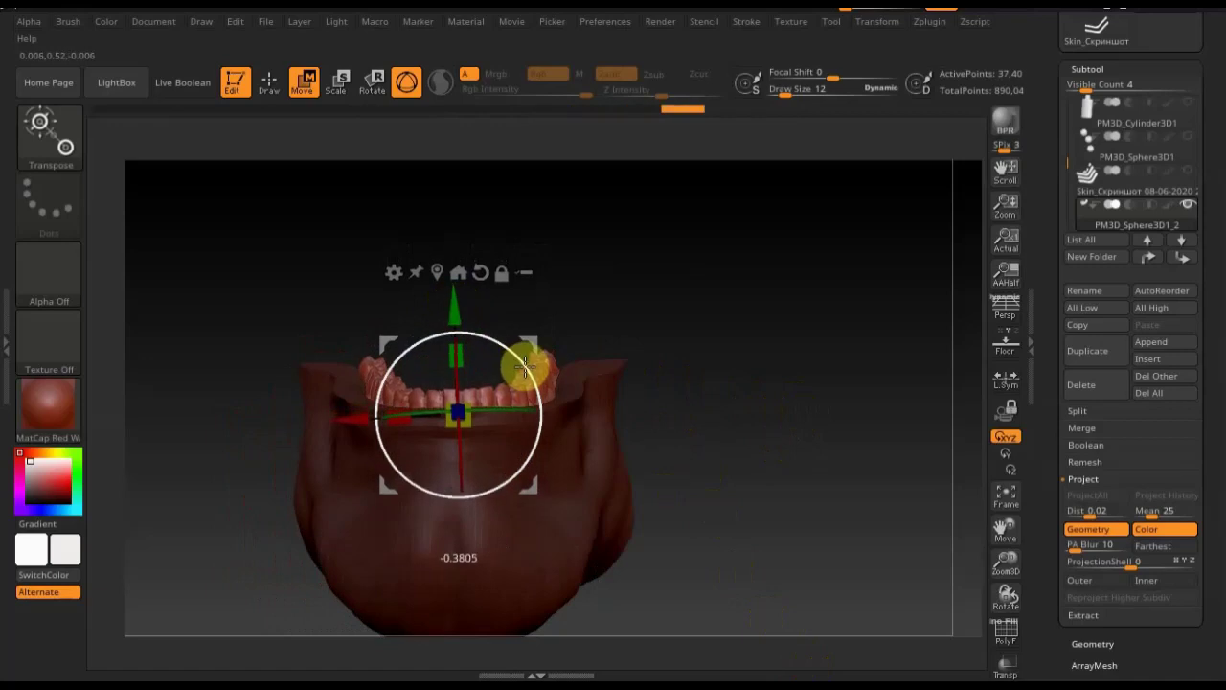
mouse_move(750, 397)
left_mouse_down()
mouse_move(784, 405)
mouse_move(658, 490)
mouse_move(690, 444)
mouse_move(799, 364)
mouse_move(772, 492)
mouse_move(746, 479)
mouse_move(728, 396)
mouse_move(750, 367)
mouse_move(750, 387)
mouse_move(796, 361)
mouse_move(738, 350)
mouse_move(799, 354)
mouse_move(799, 364)
left_mouse_up()
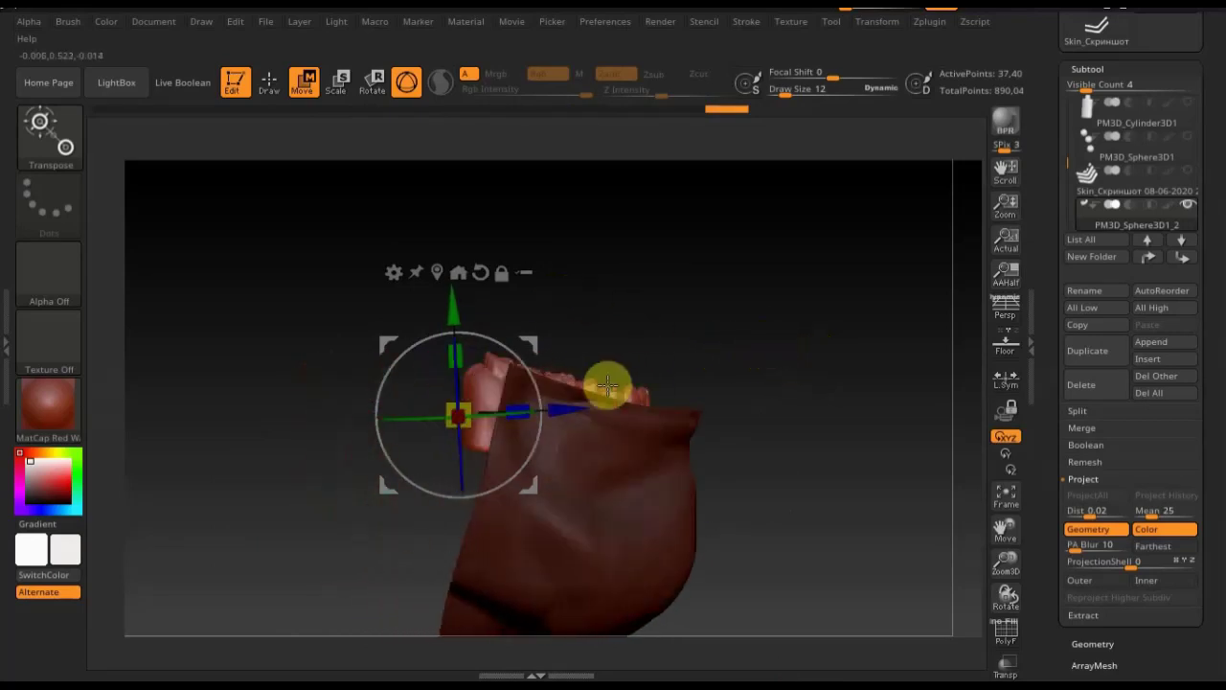
mouse_move(761, 411)
left_mouse_down()
mouse_move(698, 451)
mouse_move(745, 497)
mouse_move(771, 415)
mouse_move(760, 402)
mouse_move(769, 370)
mouse_move(763, 380)
left_mouse_up()
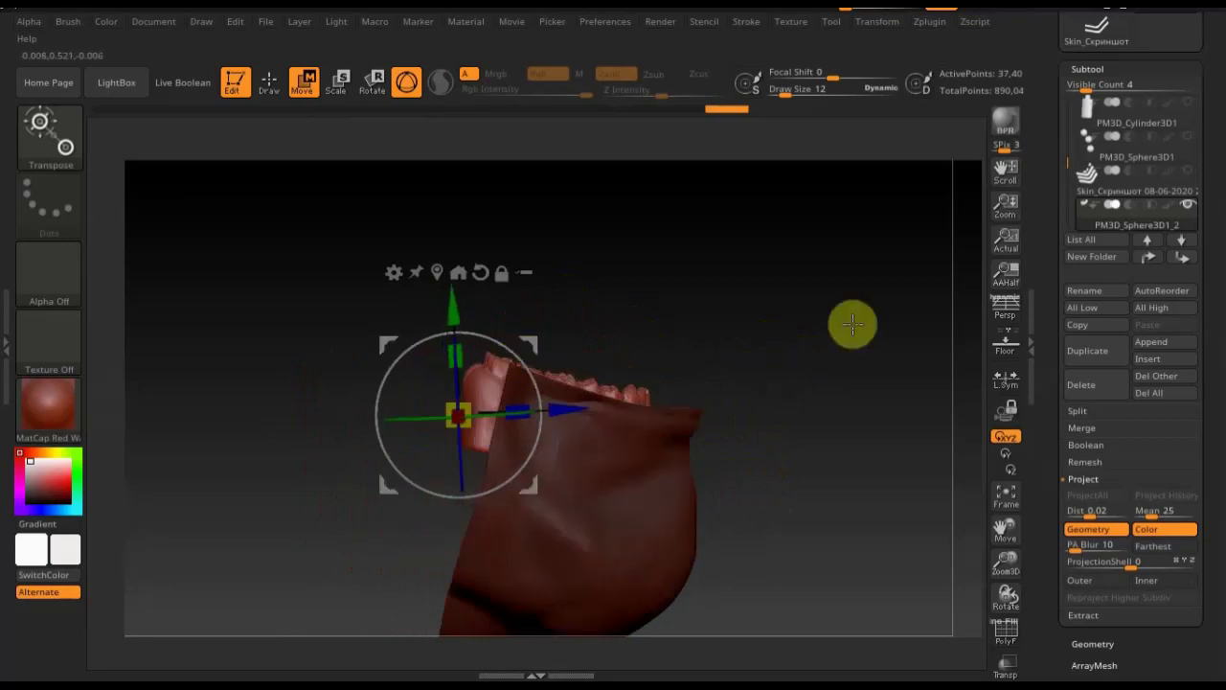
Select the head subtool and turn it to check the lower teeth inside the mouth
key("n")
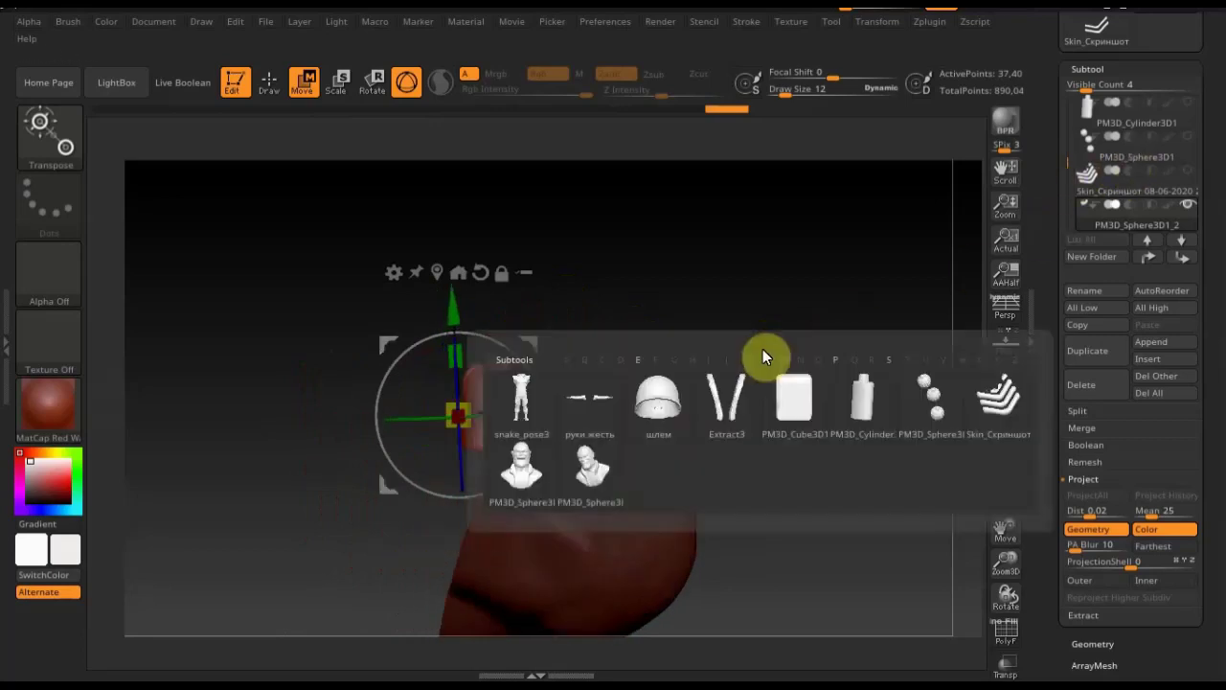
left_click(521, 474)
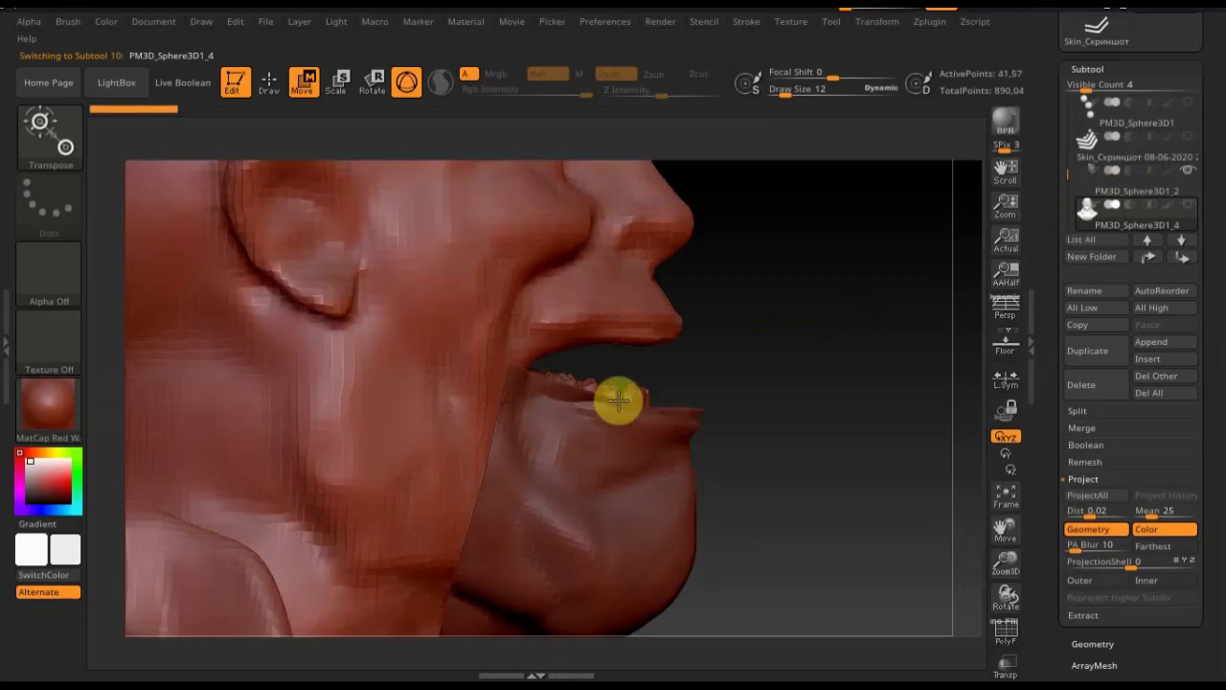
left_click_drag(730, 309, 687, 323)
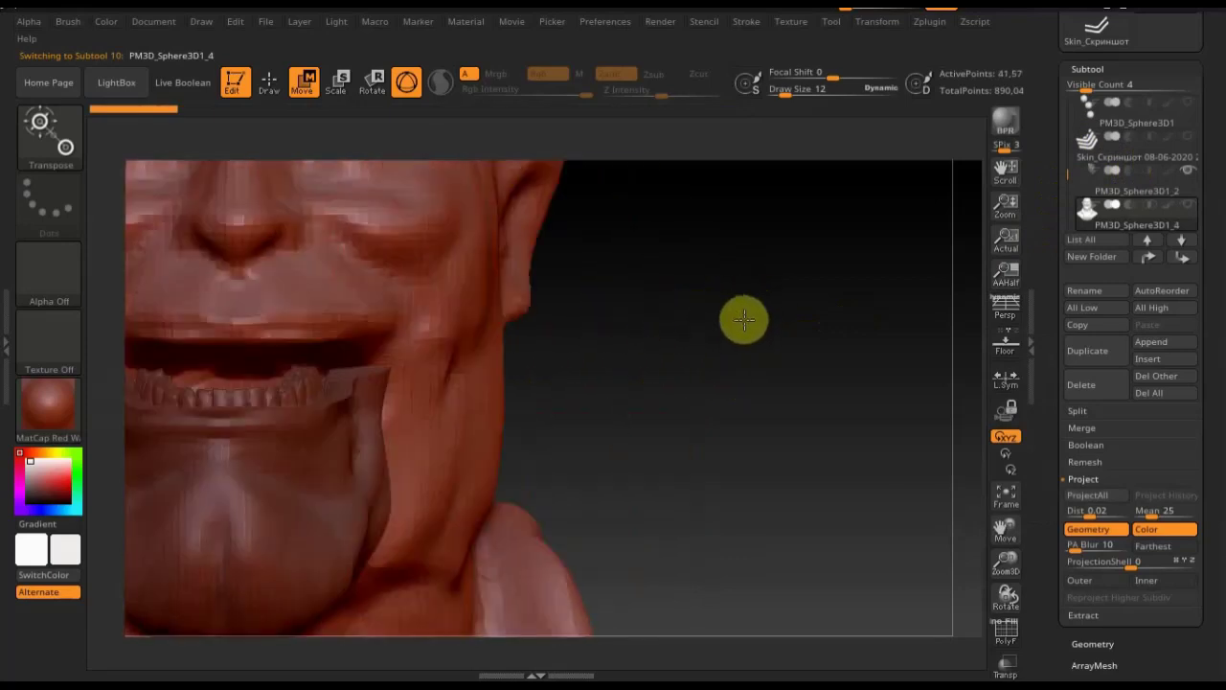
left_click_drag(802, 323, 774, 327)
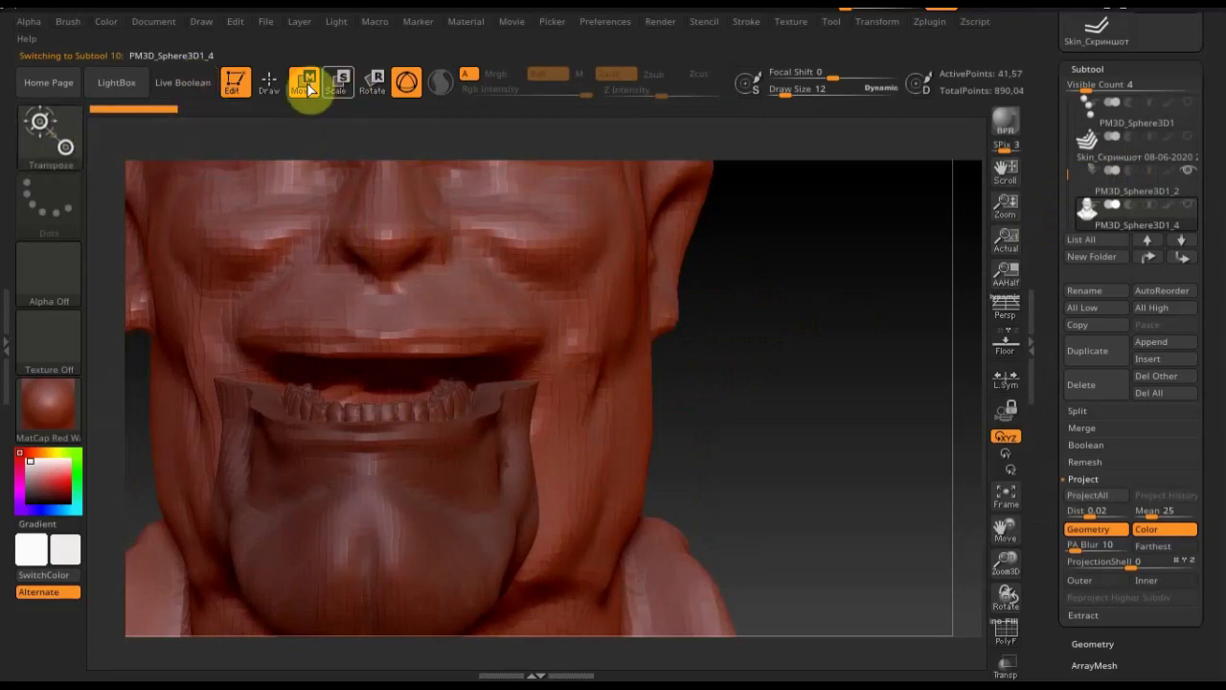
left_click(272, 83)
left_click(51, 150)
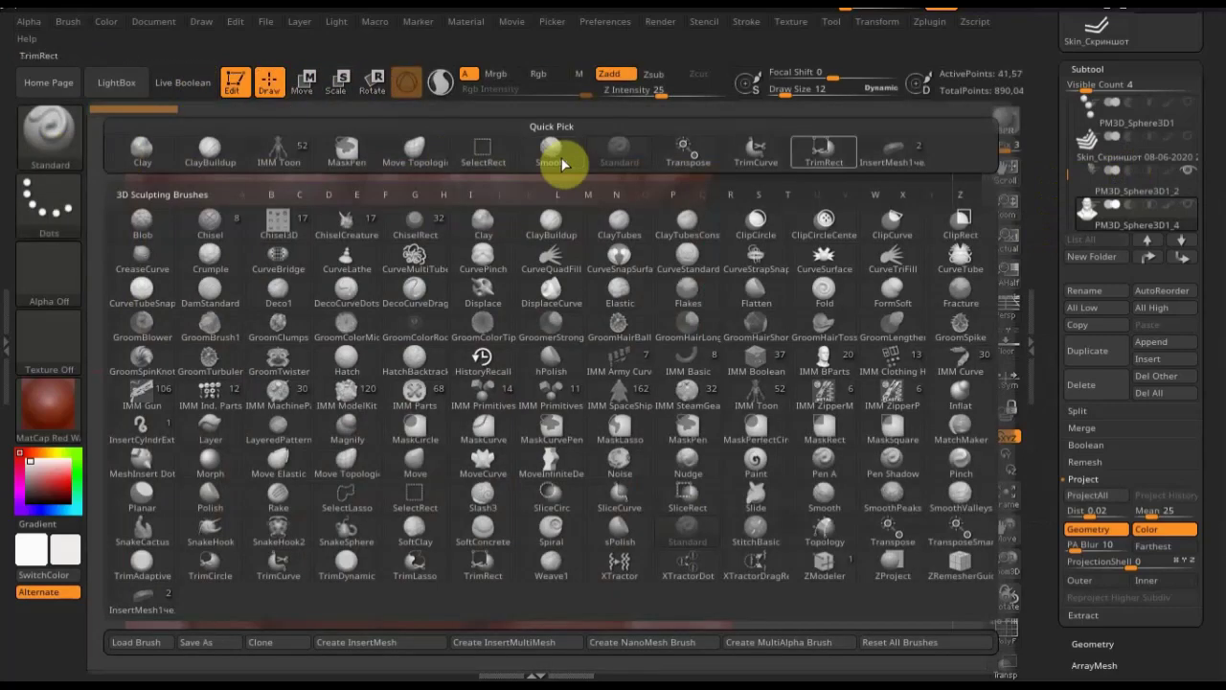
Load the teeth InsertMesh's first mesh, hide the jaw-and-teeth subtool, and set brush size 5
left_click(876, 159)
left_click(111, 144)
left_click_drag(244, 233, 719, 417)
left_click(1181, 206)
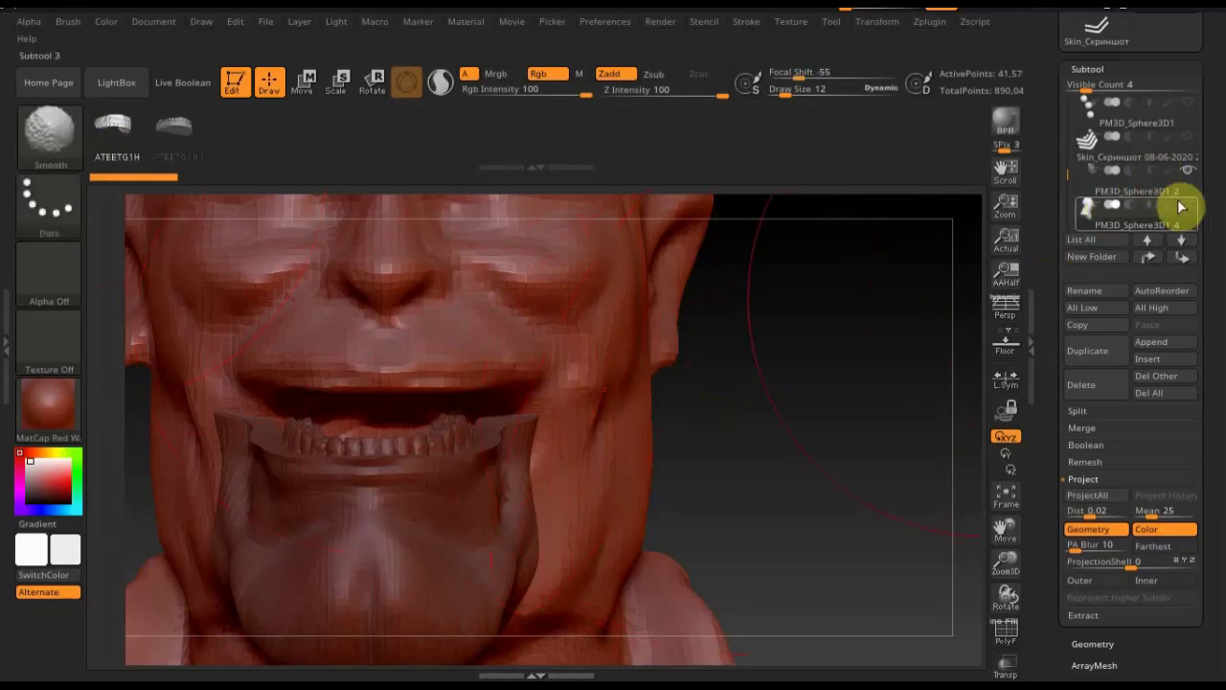
left_click(1152, 190)
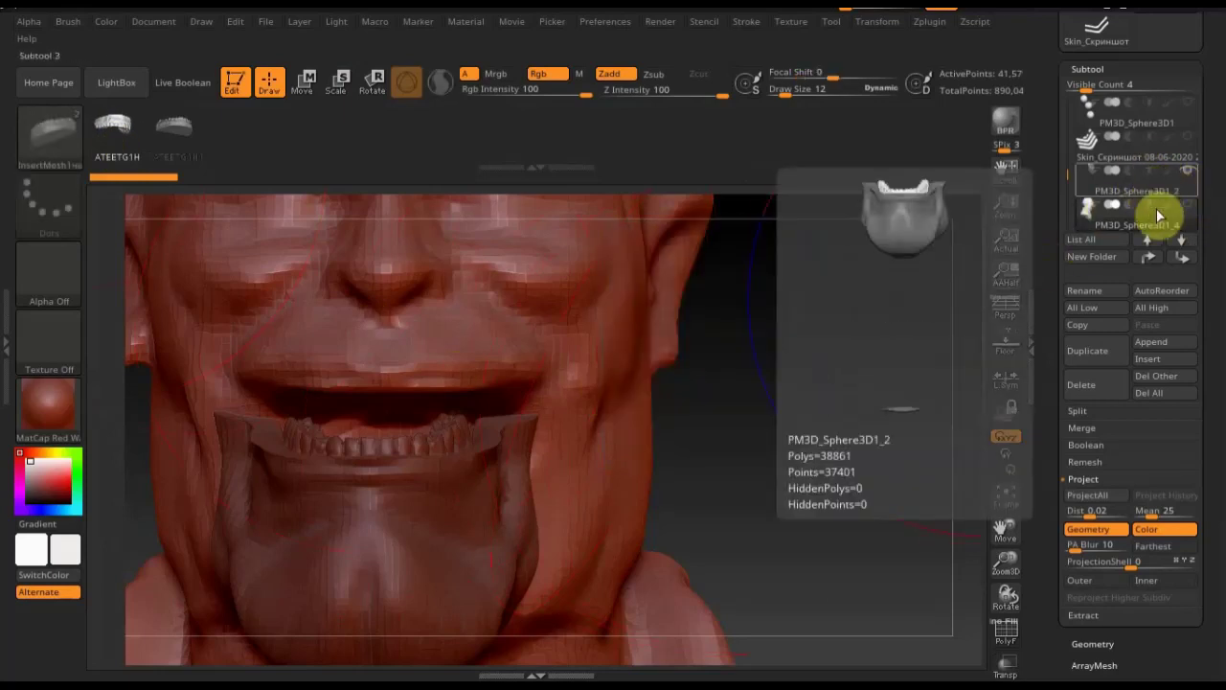
left_click(1189, 209, "shift")
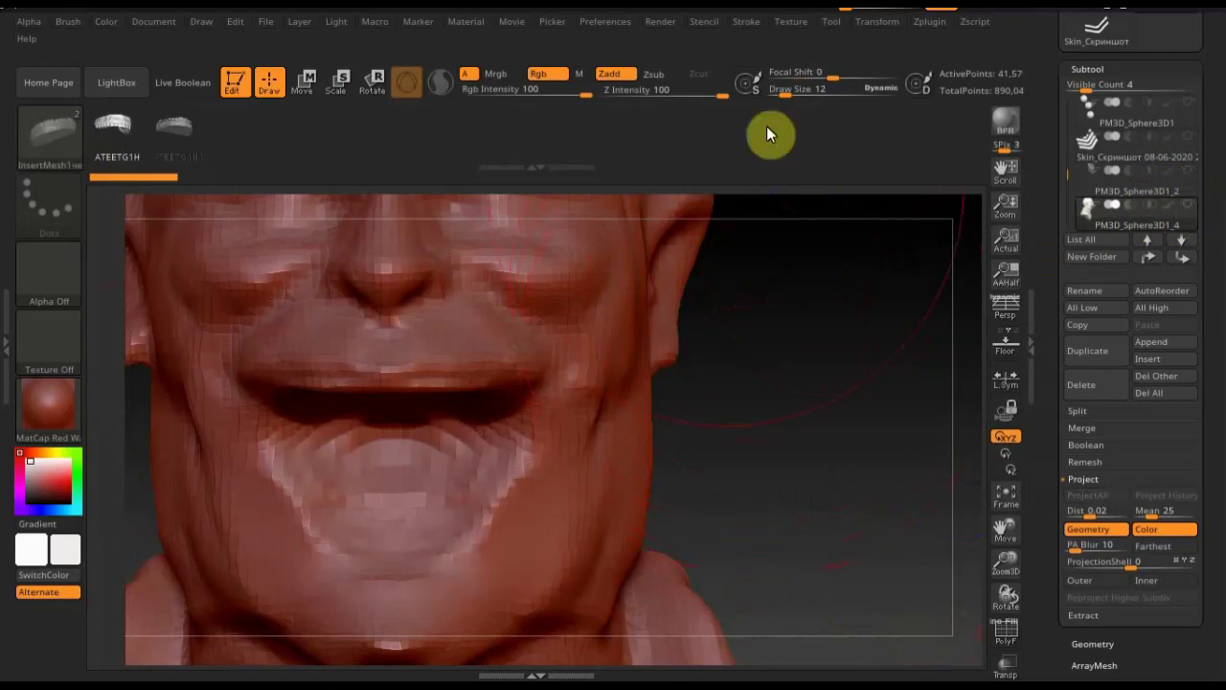
left_click_drag(779, 91, 770, 95)
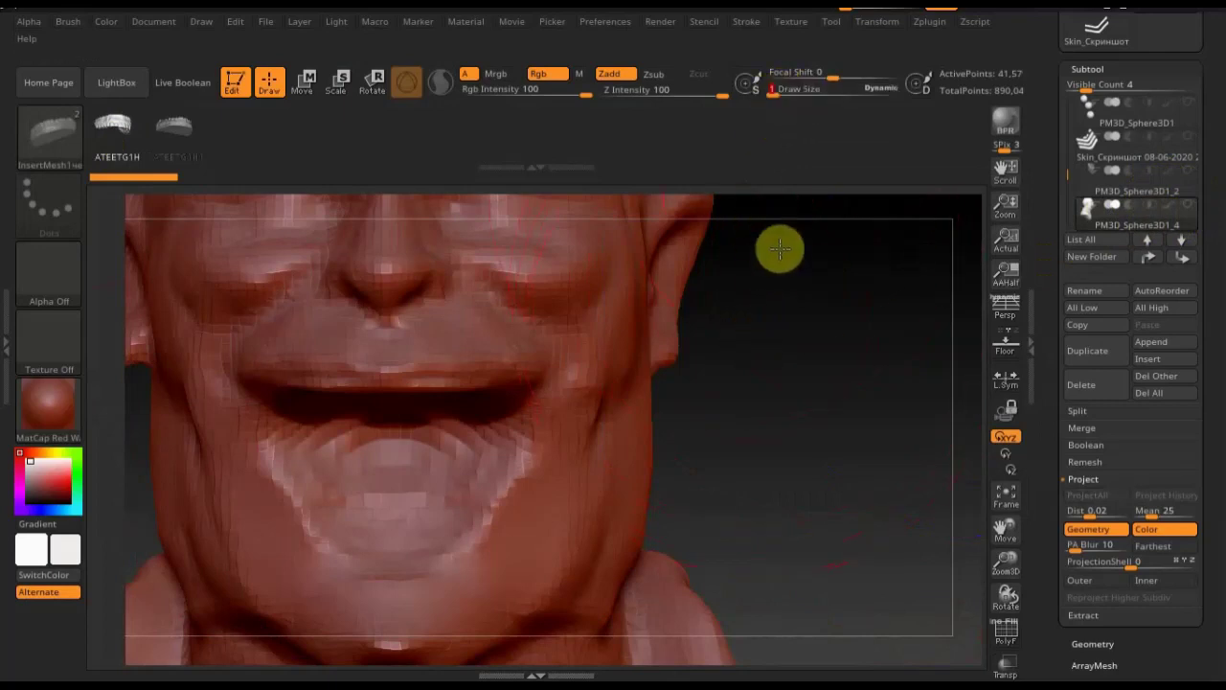
Insert the teeth mesh into the open mouth from below, then return to the Standard brush
left_click_drag(761, 201, 769, 209)
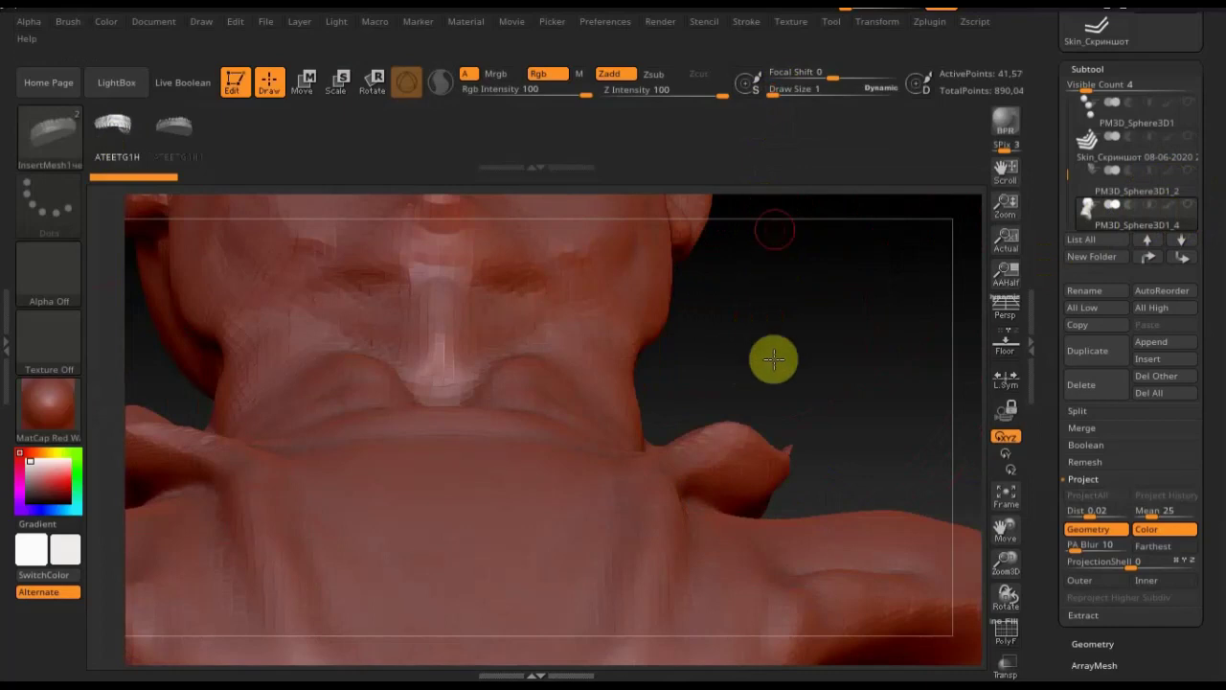
left_click_drag(772, 355, 777, 479)
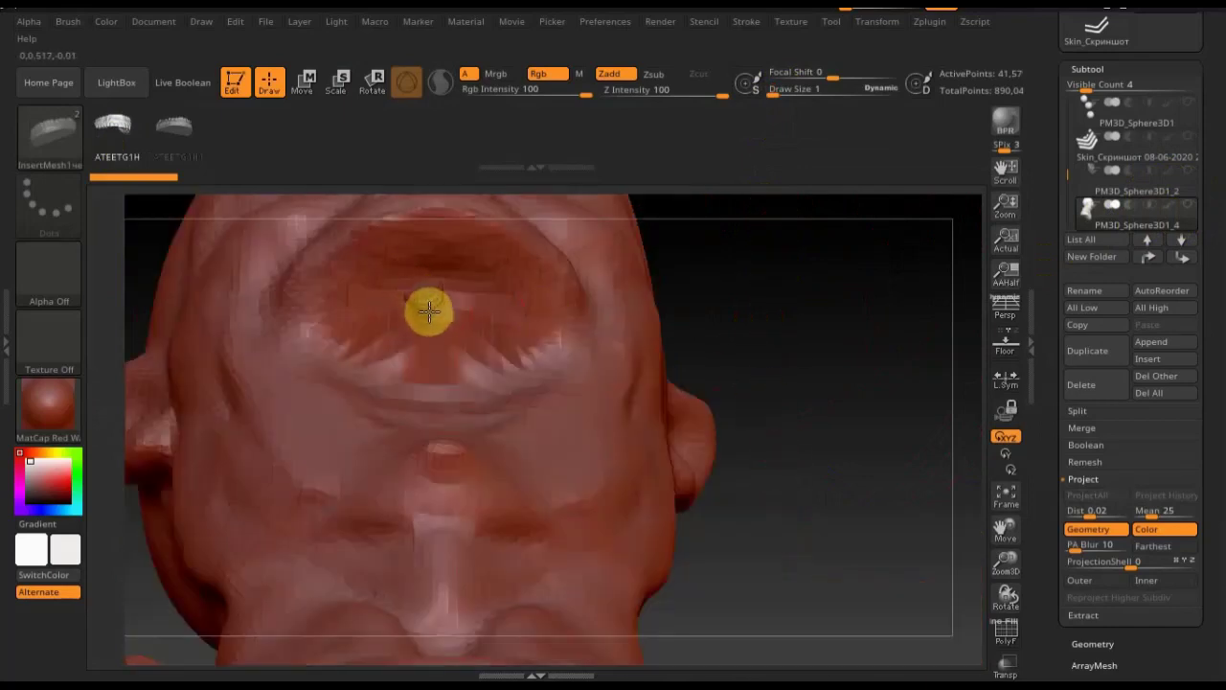
left_click_drag(429, 317, 438, 377)
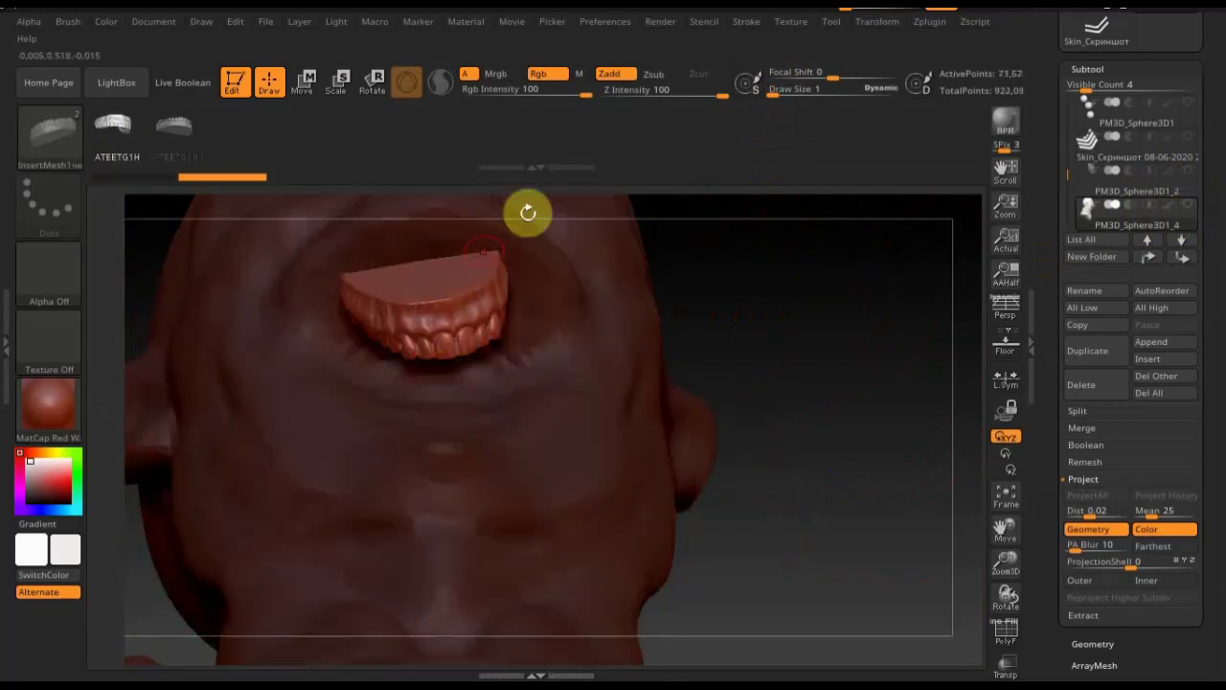
left_click(57, 130)
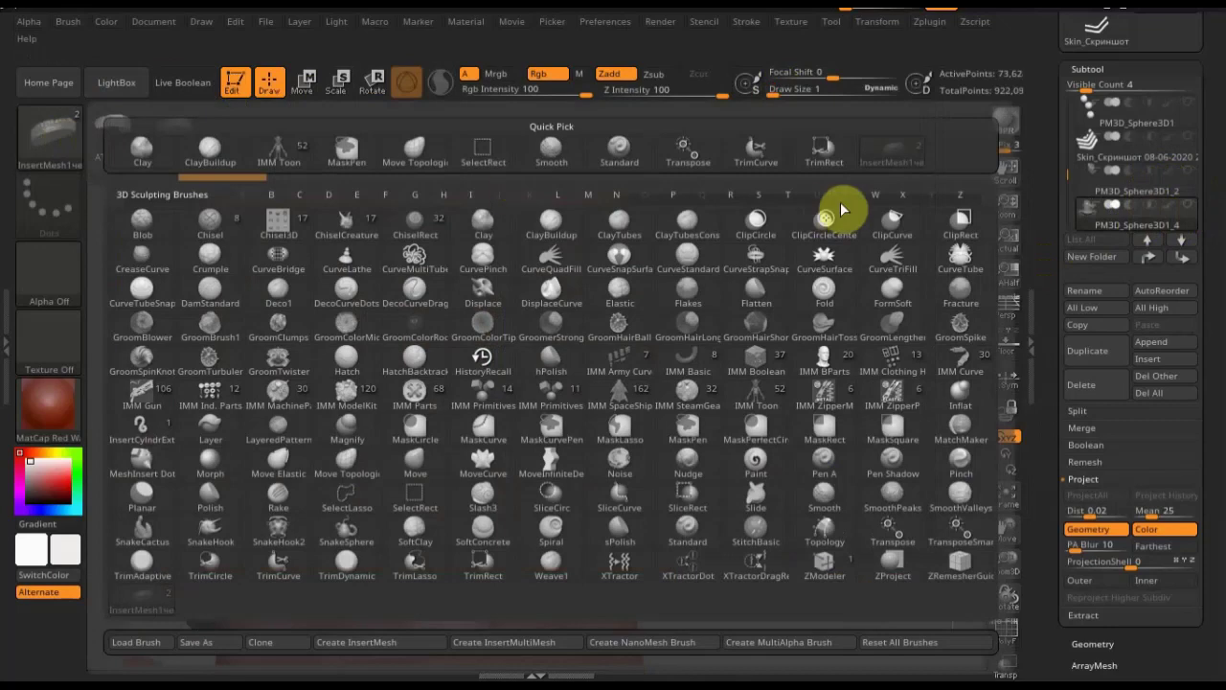
left_click(621, 148)
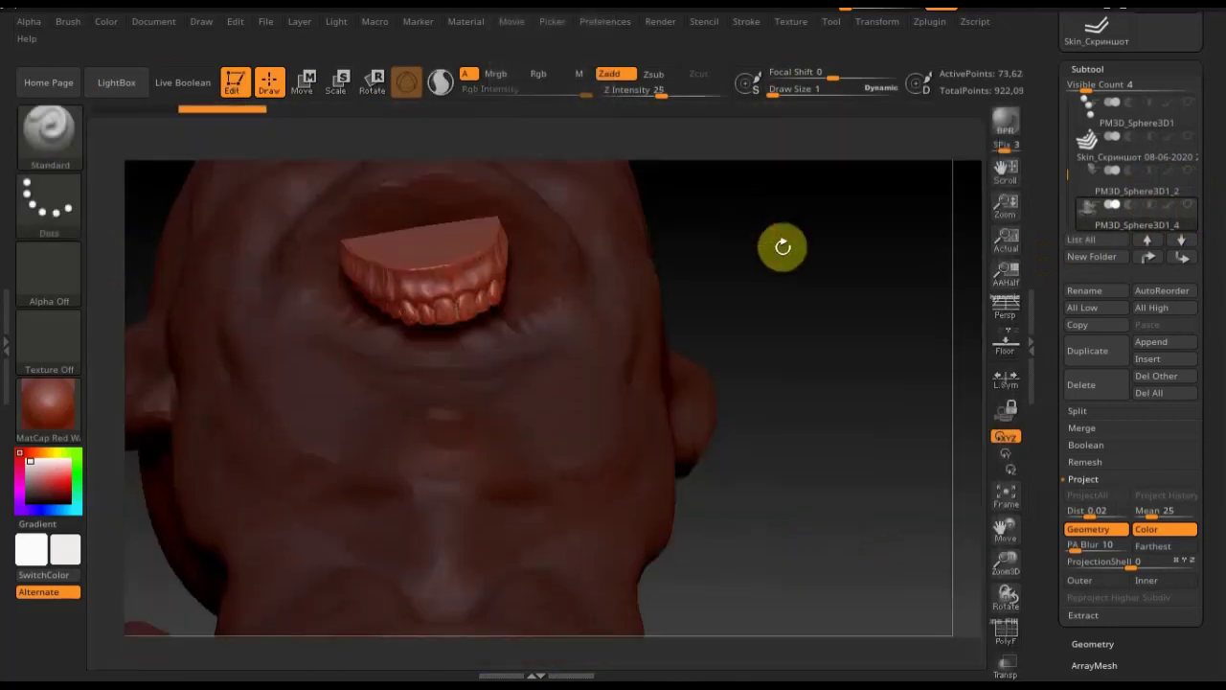
Rotate the teeth to the mouth's angle and move them back inside the lips
left_click_drag(843, 296, 852, 336)
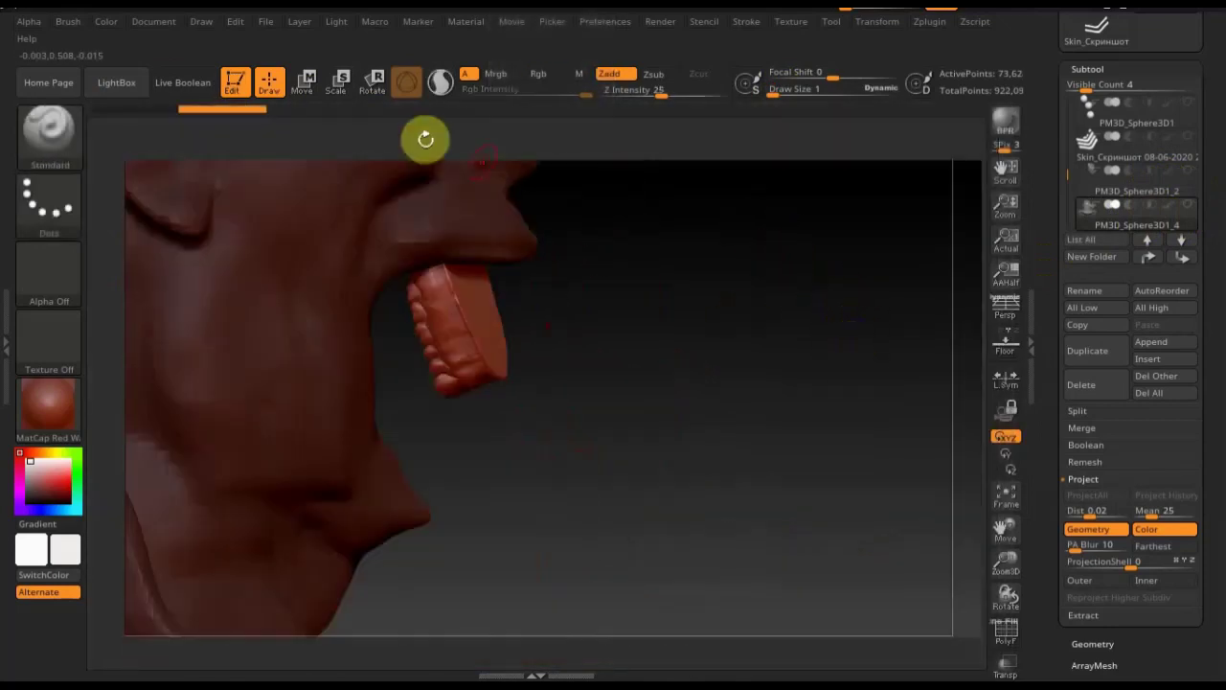
left_click(303, 88)
mouse_move(504, 251)
left_mouse_down()
mouse_move(437, 164)
mouse_move(405, 211)
left_mouse_up()
left_click_drag(709, 317, 665, 315)
Tilt the upper teeth about -13.7° with the Transpose gizmo, then widen and stretch them vertically
left_click_drag(417, 257, 420, 267)
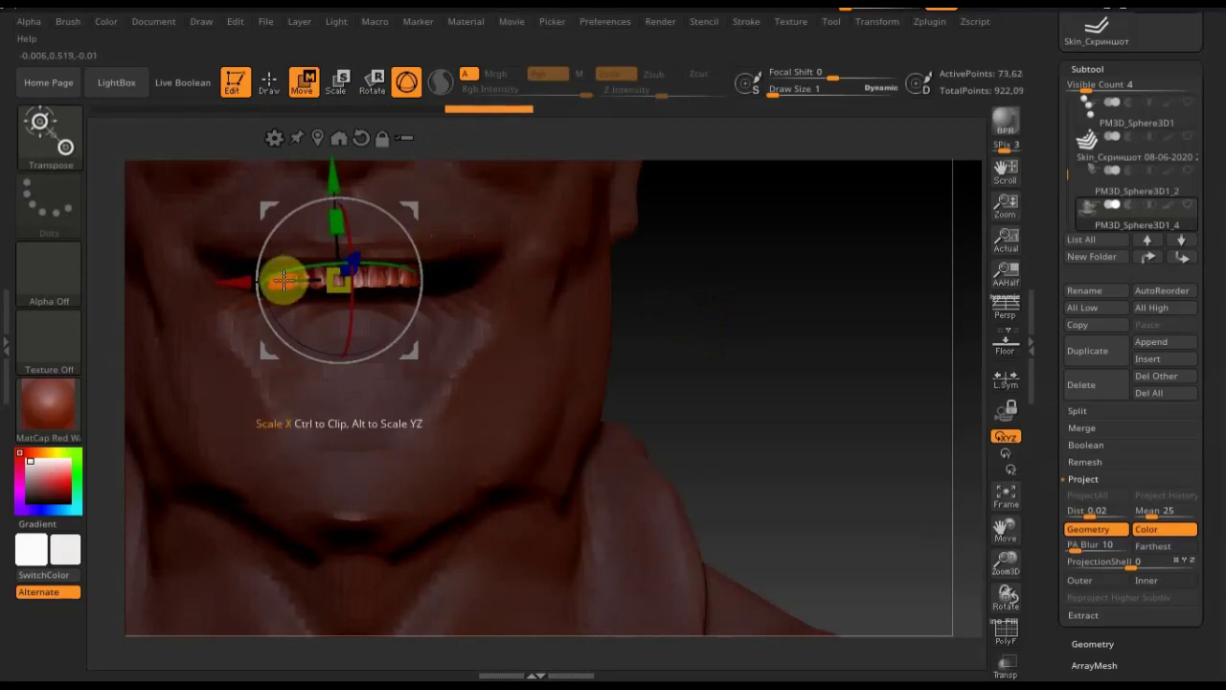
mouse_move(259, 280)
left_mouse_down()
mouse_move(292, 262)
mouse_move(337, 199)
left_mouse_up()
left_click_drag(430, 192, 422, 194)
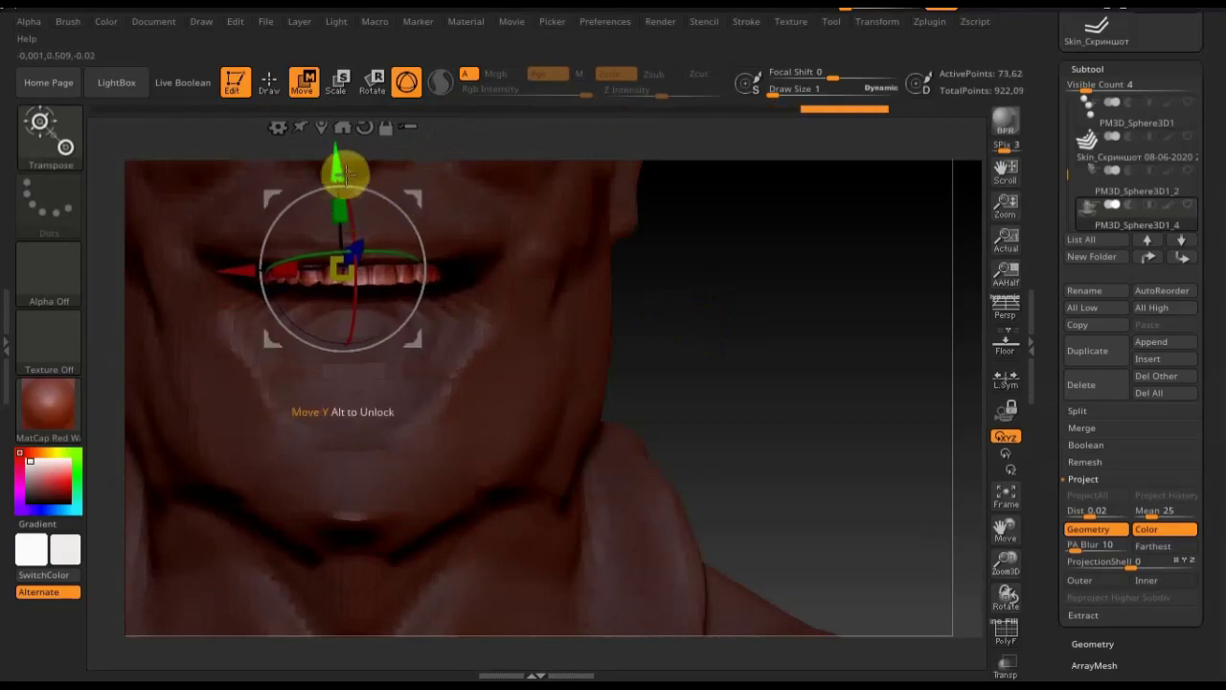
Lower the teeth on the Y handle from a side profile to seat them behind the lips
mouse_move(747, 304)
left_mouse_down()
mouse_move(774, 304)
mouse_move(757, 315)
left_mouse_up()
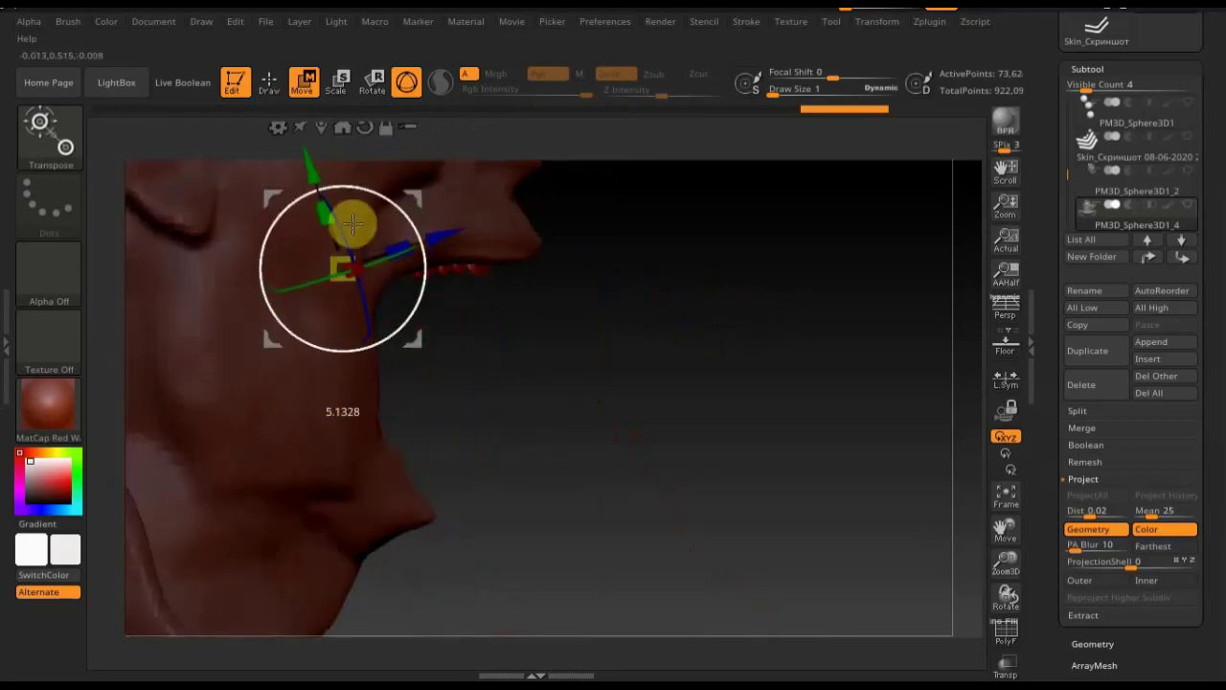
left_click(309, 176)
left_click_drag(309, 175, 315, 188)
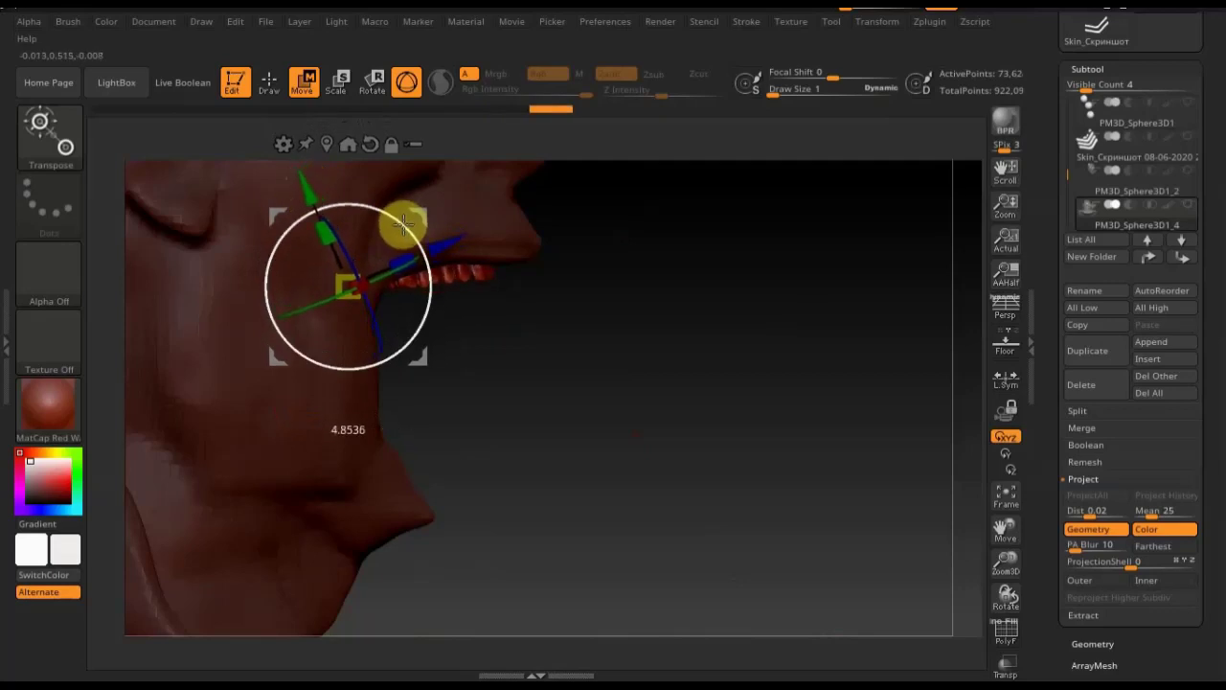
left_click_drag(761, 345, 747, 345, "shift")
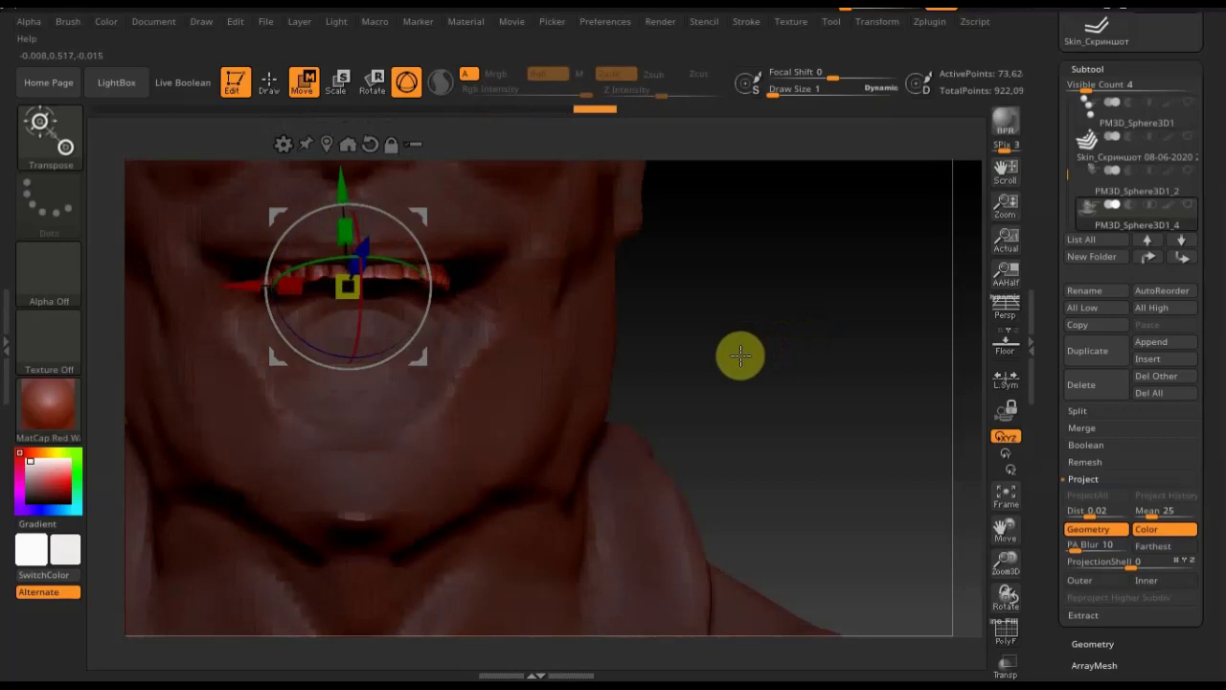
mouse_move(1139, 211)
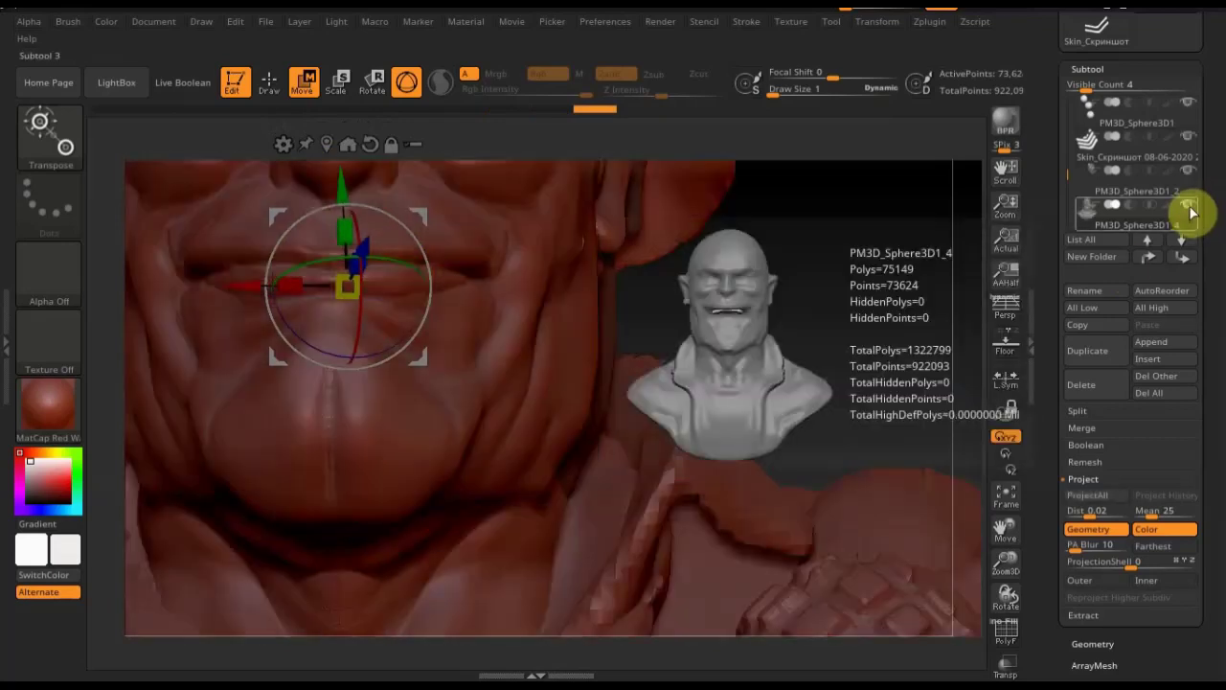
Make the PM3D_Sphere3D1_2 lower jaw piece the active subtool
key("n")
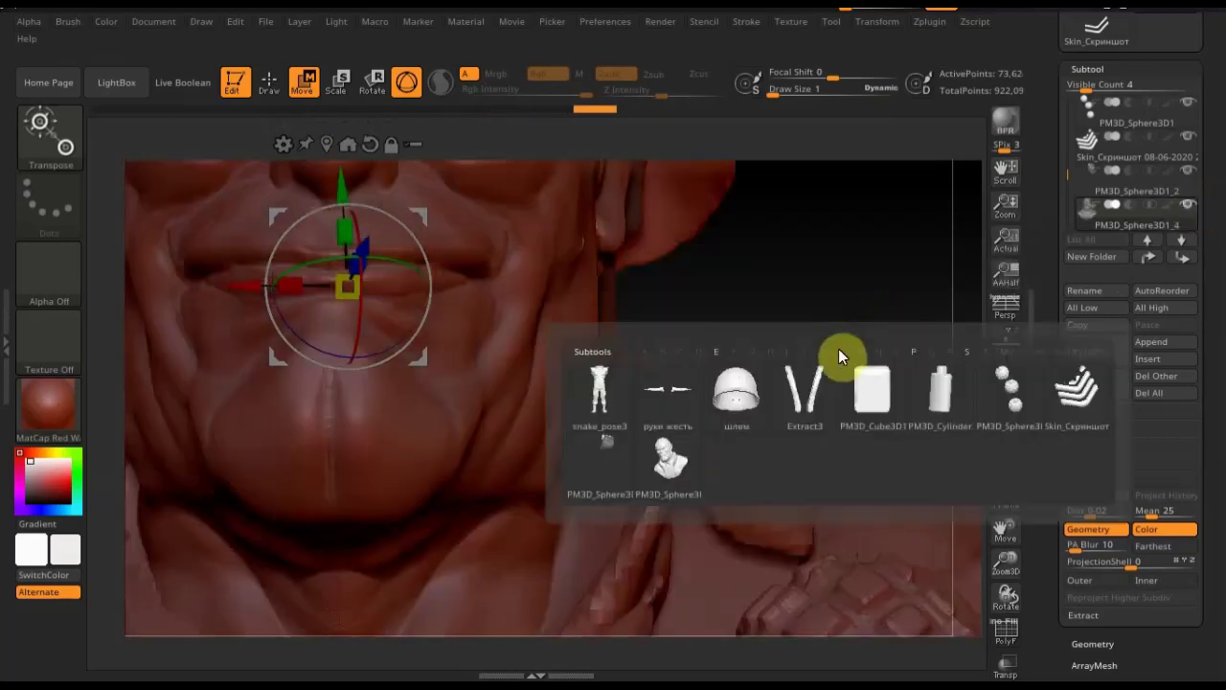
left_click(661, 458)
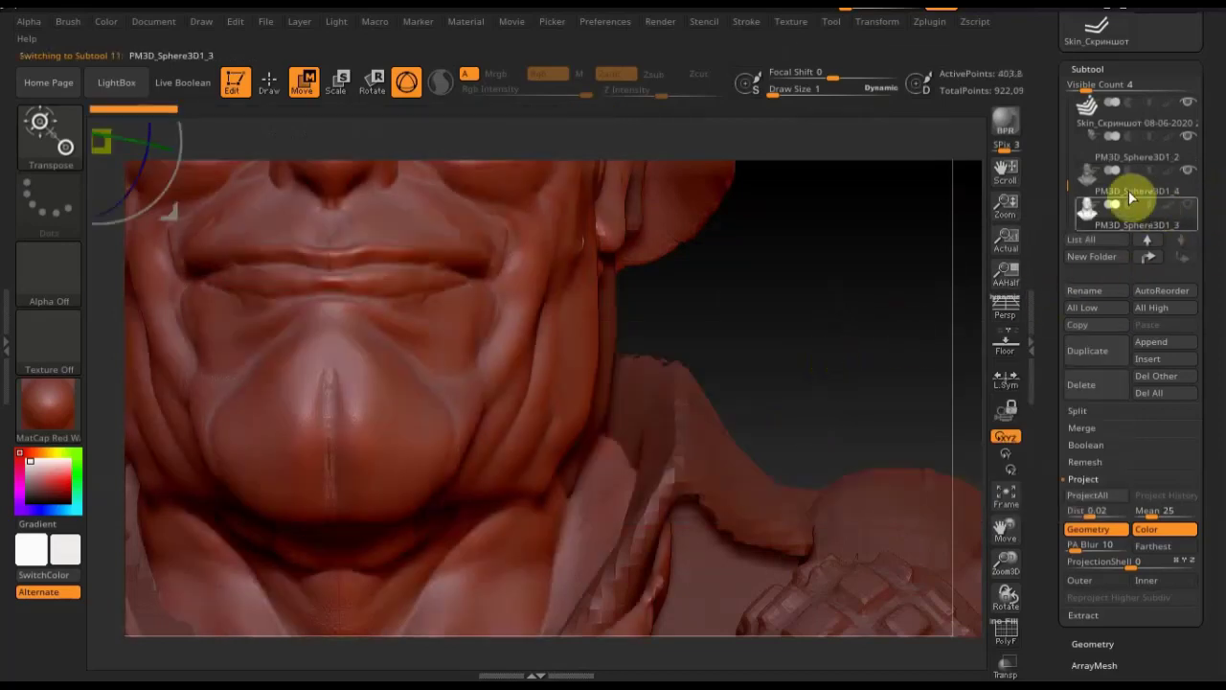
left_click(1122, 191)
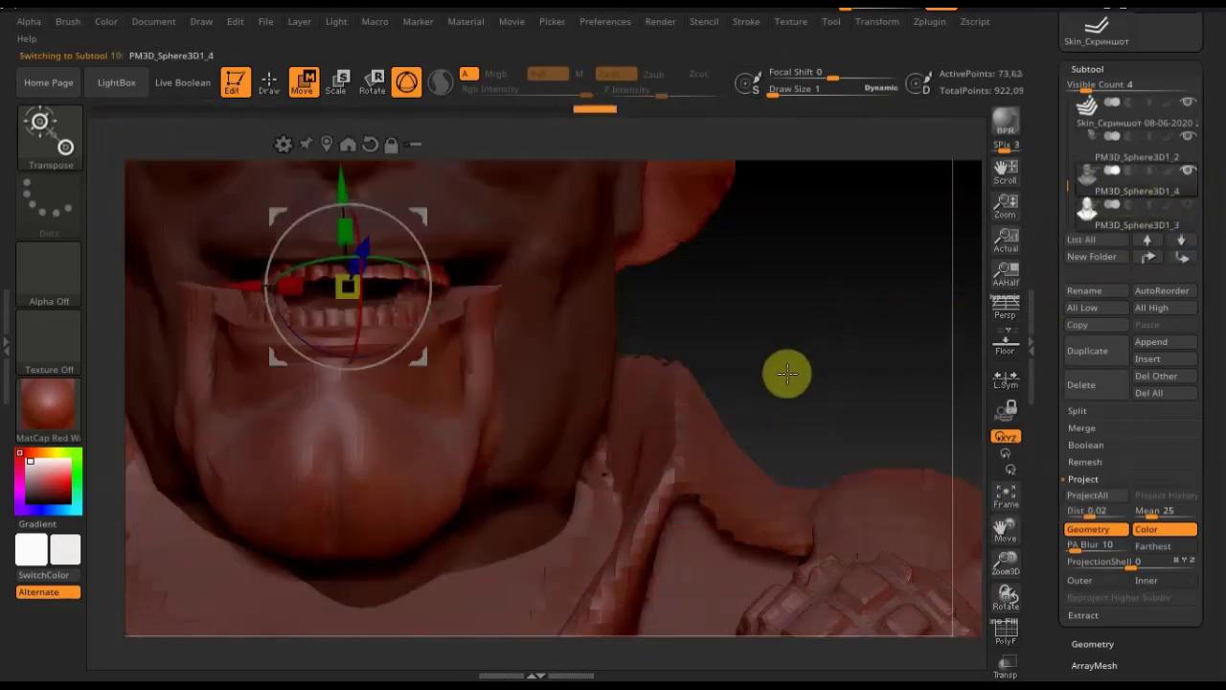
mouse_move(783, 371)
left_mouse_down()
mouse_move(769, 224)
mouse_move(750, 309)
mouse_move(784, 383)
left_mouse_up()
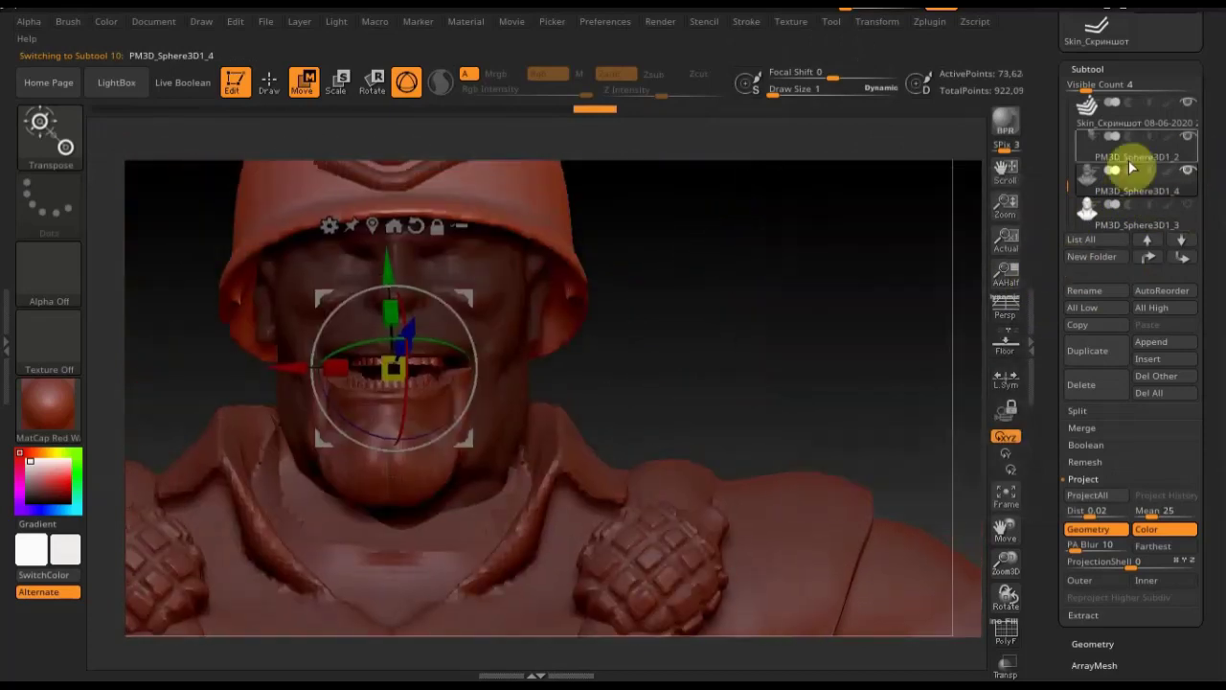
left_click(1094, 151)
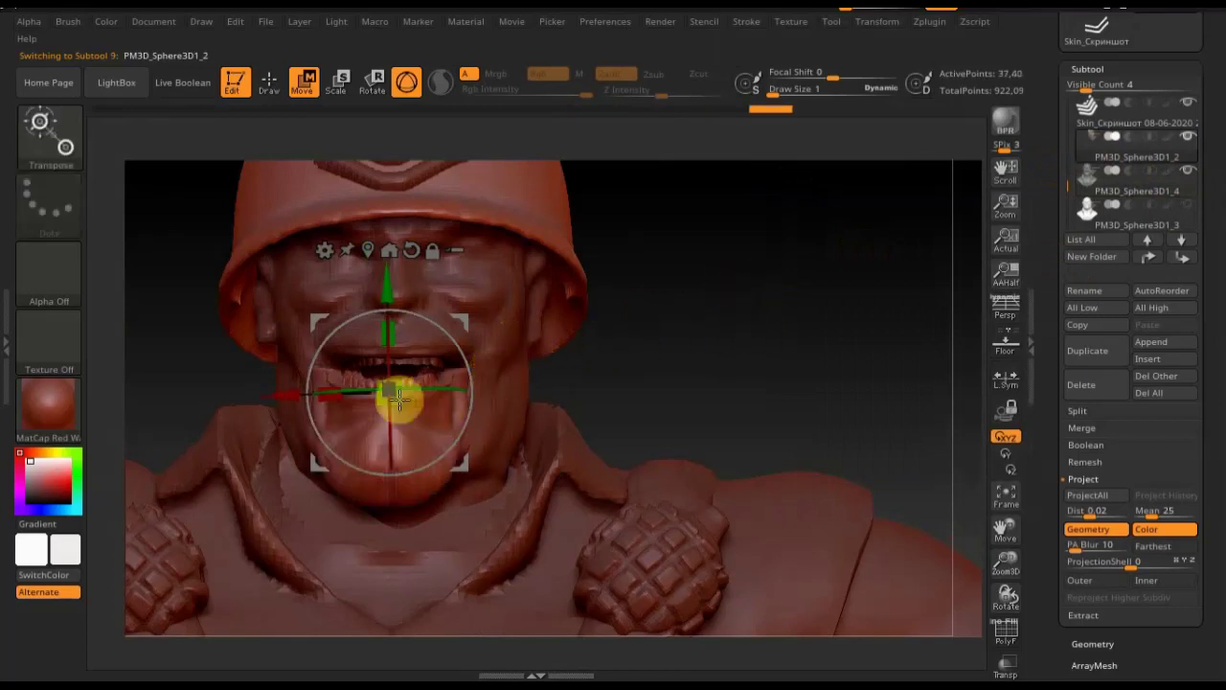
Widen the jaw piece slightly on X and lower it on Y so the teeth show
left_click_drag(309, 401, 275, 394)
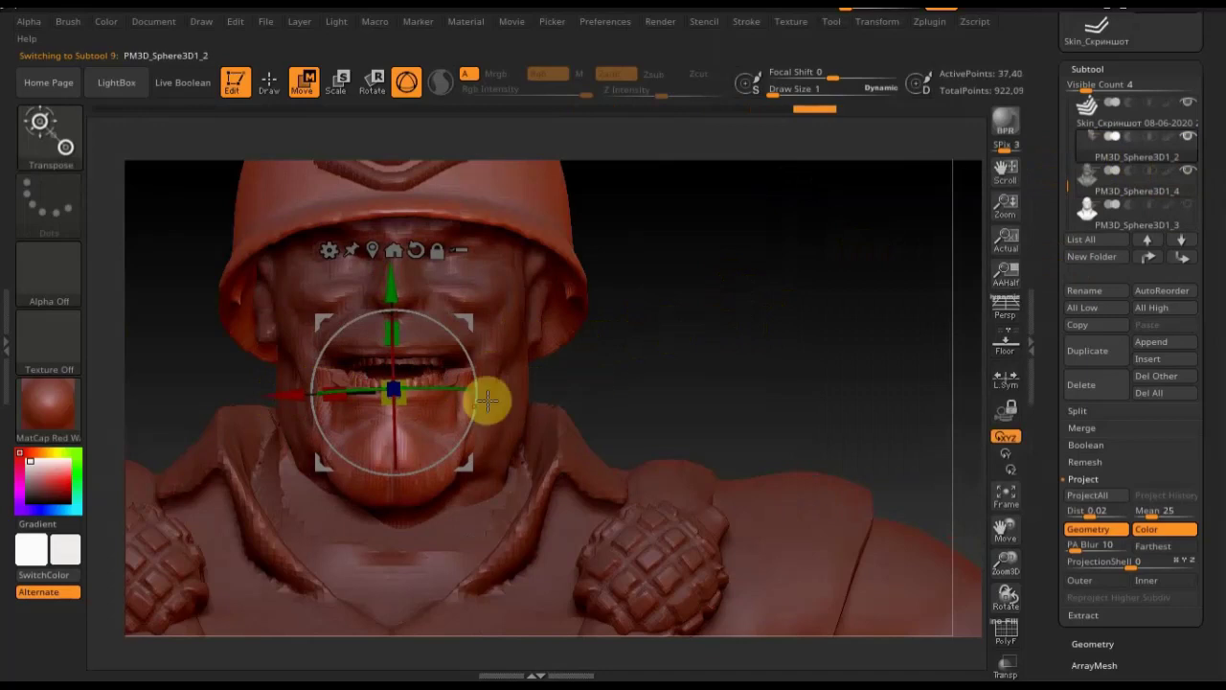
left_click_drag(764, 346, 825, 342)
mouse_move(734, 345)
left_mouse_down()
mouse_move(719, 364)
mouse_move(763, 391)
left_mouse_up()
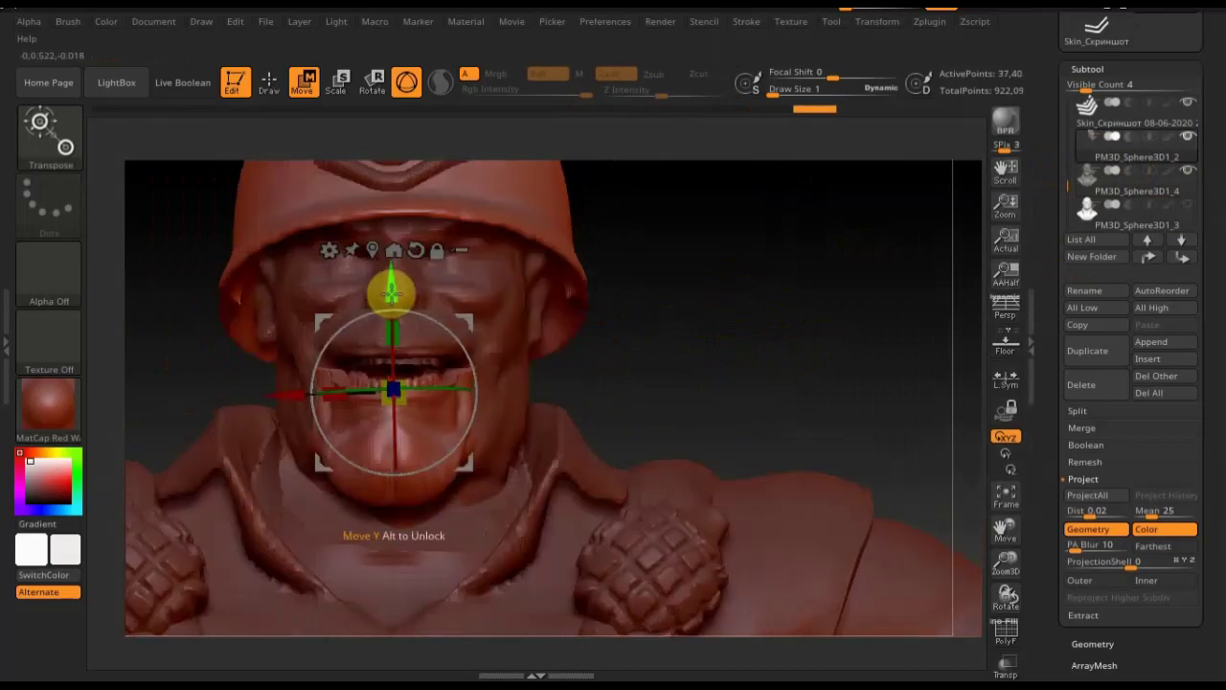
left_click_drag(391, 292, 389, 299)
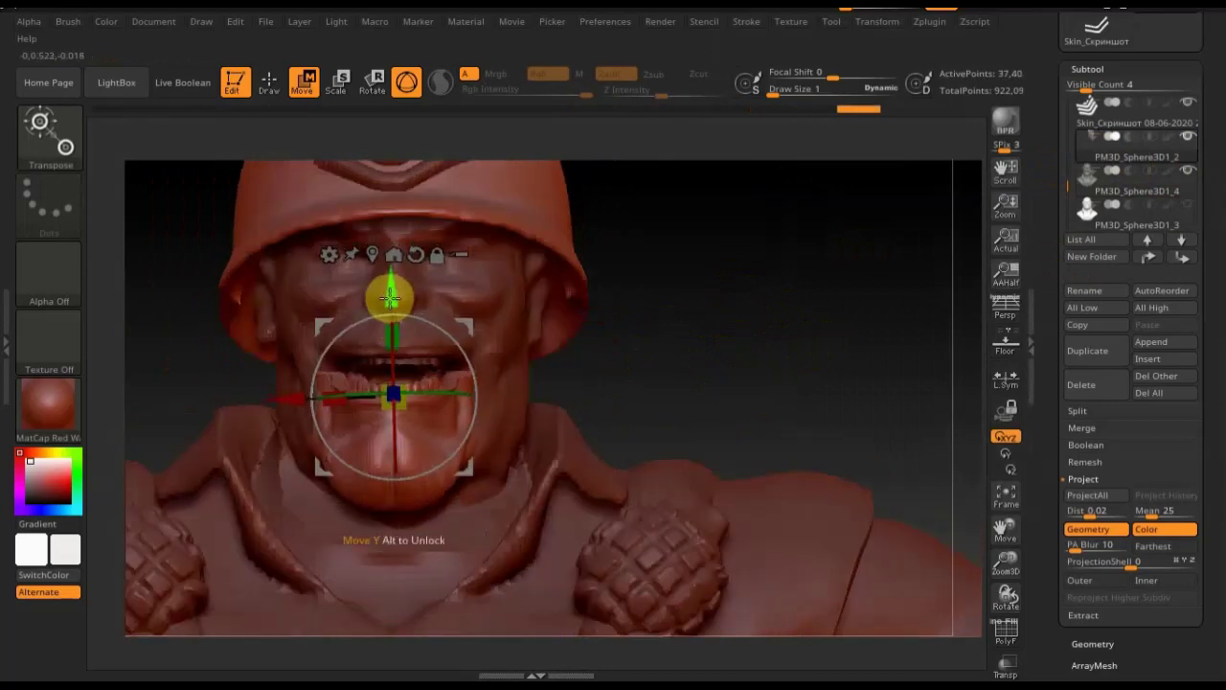
Check the jaw piece with PolyF from a three-quarter view, then return to Draw mode
mouse_move(671, 334)
left_mouse_down()
mouse_move(679, 351)
mouse_move(661, 342)
mouse_move(817, 424)
left_mouse_up()
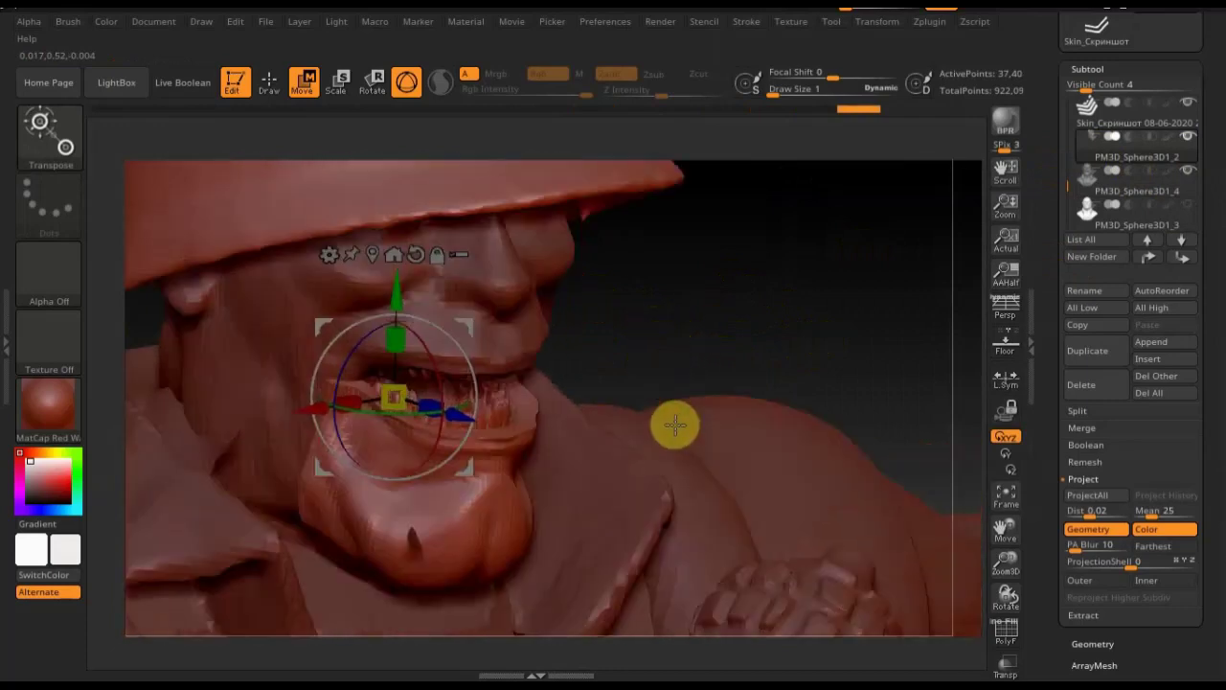
left_click(1006, 635)
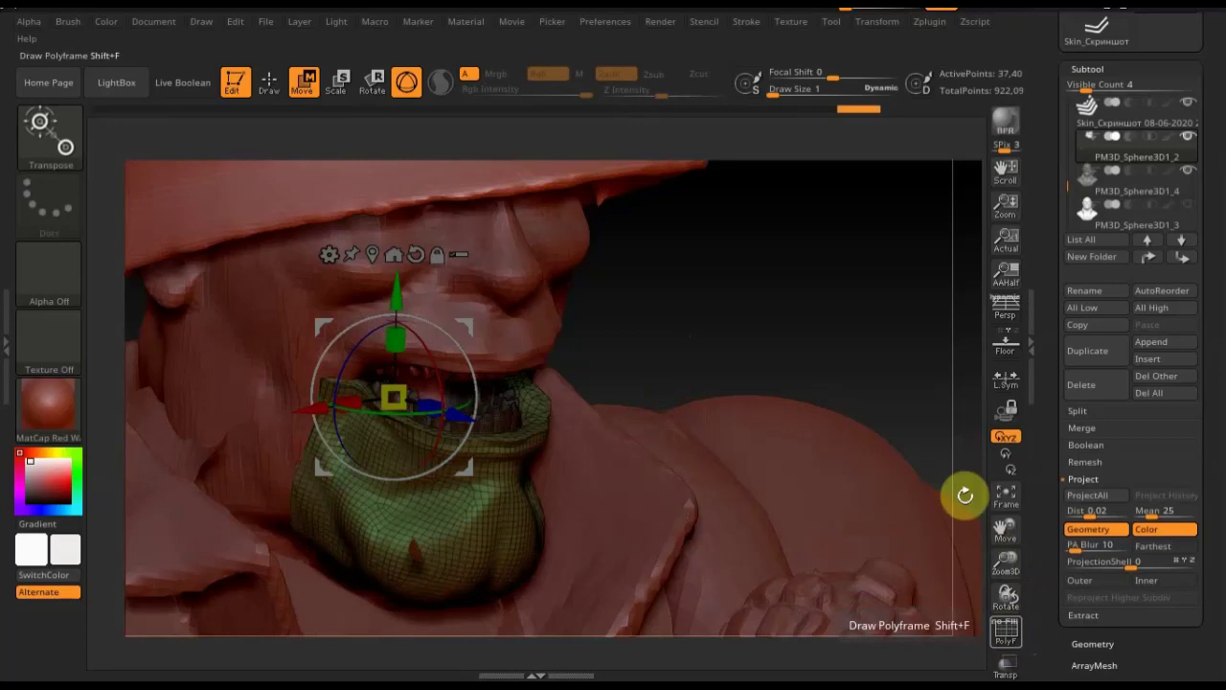
left_click(1001, 615)
left_click_drag(815, 278, 807, 283)
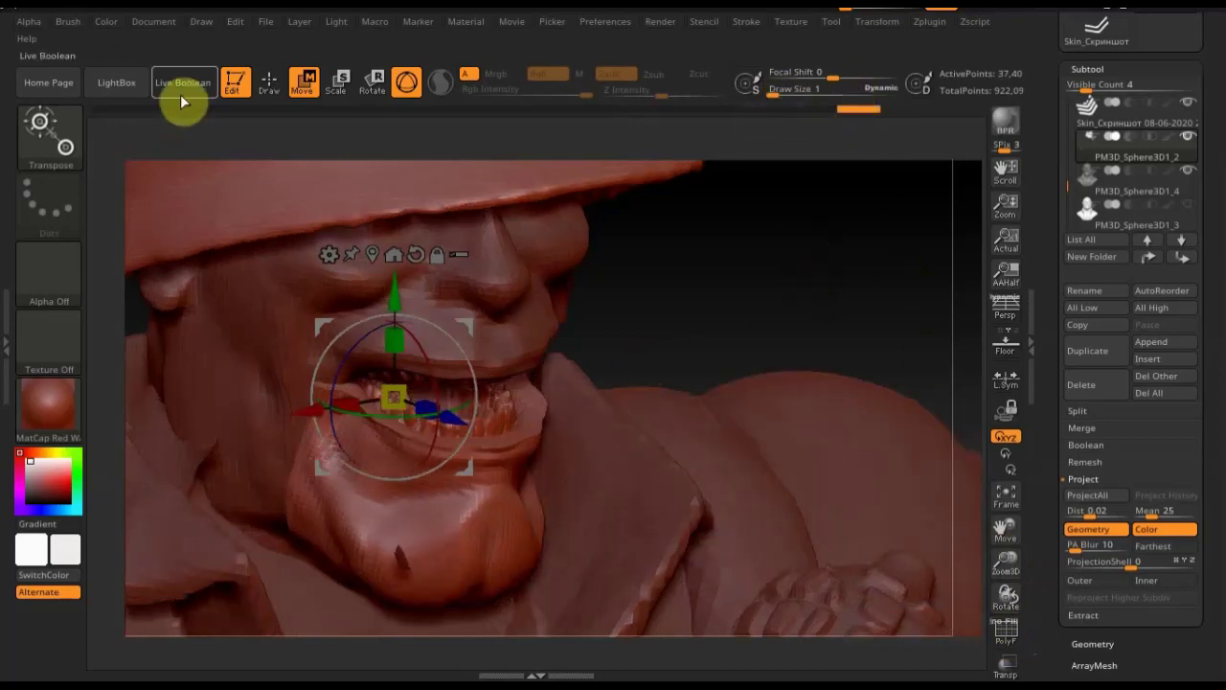
left_click(271, 83)
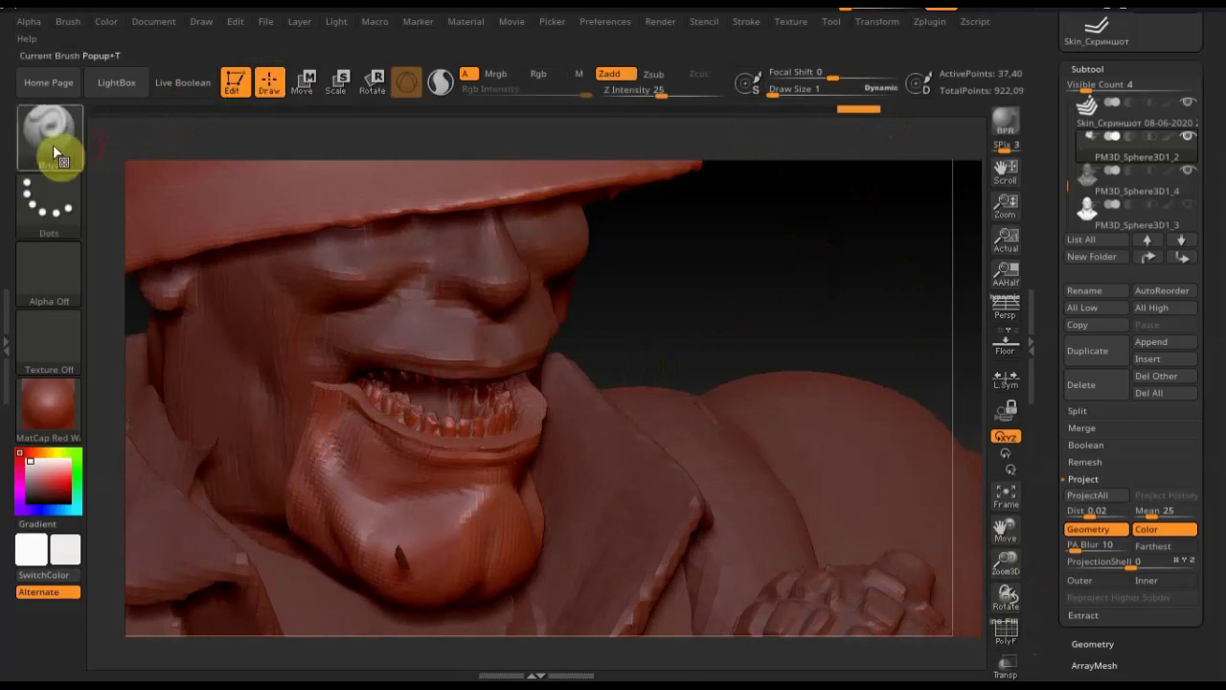
Choose ClayBuildup and Shift-smooth the right lip corner and lower lip
left_click(53, 144)
left_click(240, 144)
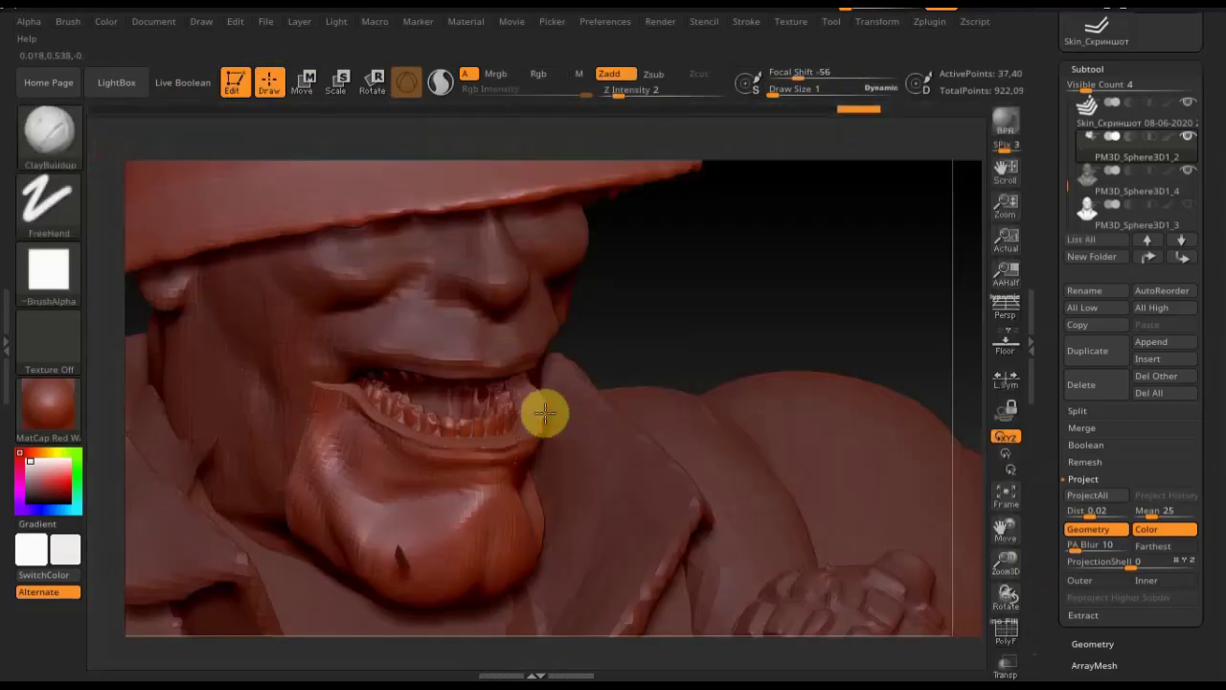
key("shift")
mouse_move(537, 393)
left_mouse_down("shift")
mouse_move(539, 410)
mouse_move(482, 447)
mouse_move(354, 392)
mouse_move(316, 404)
left_mouse_up("shift")
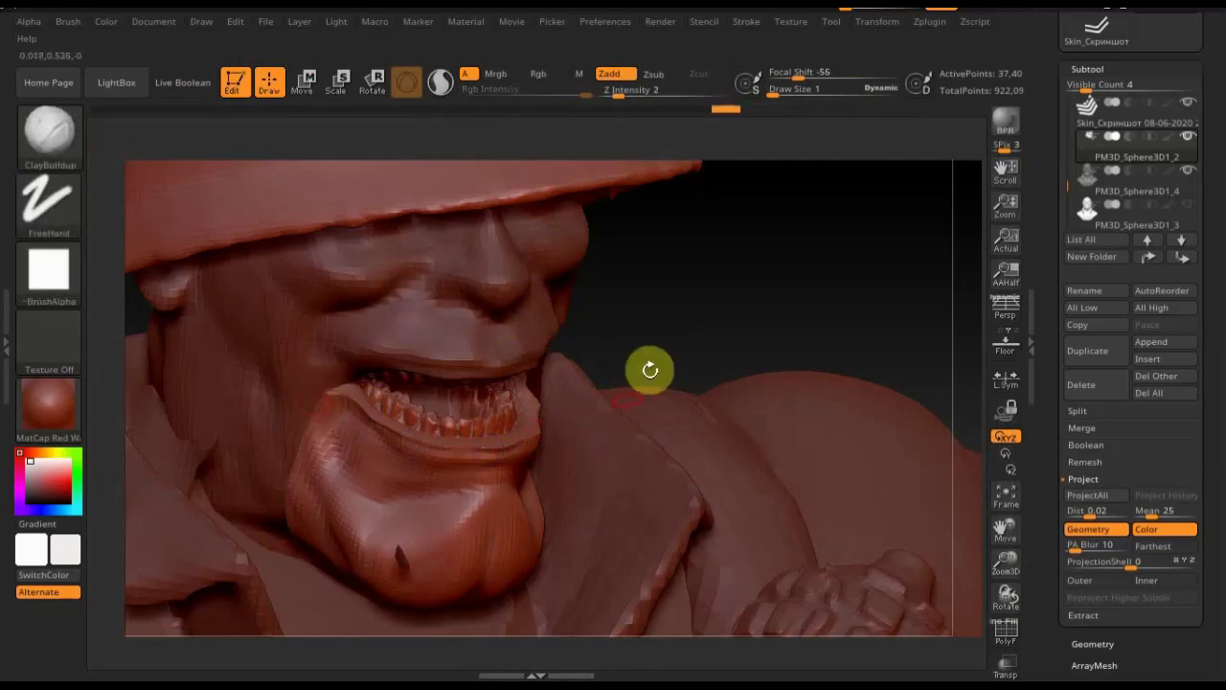
Smooth the left lip corner and the lower lip's left inner edge
left_click_drag(654, 303, 652, 301)
mouse_move(339, 432)
left_mouse_down("shift")
mouse_move(349, 419)
mouse_move(511, 445)
left_mouse_up("shift")
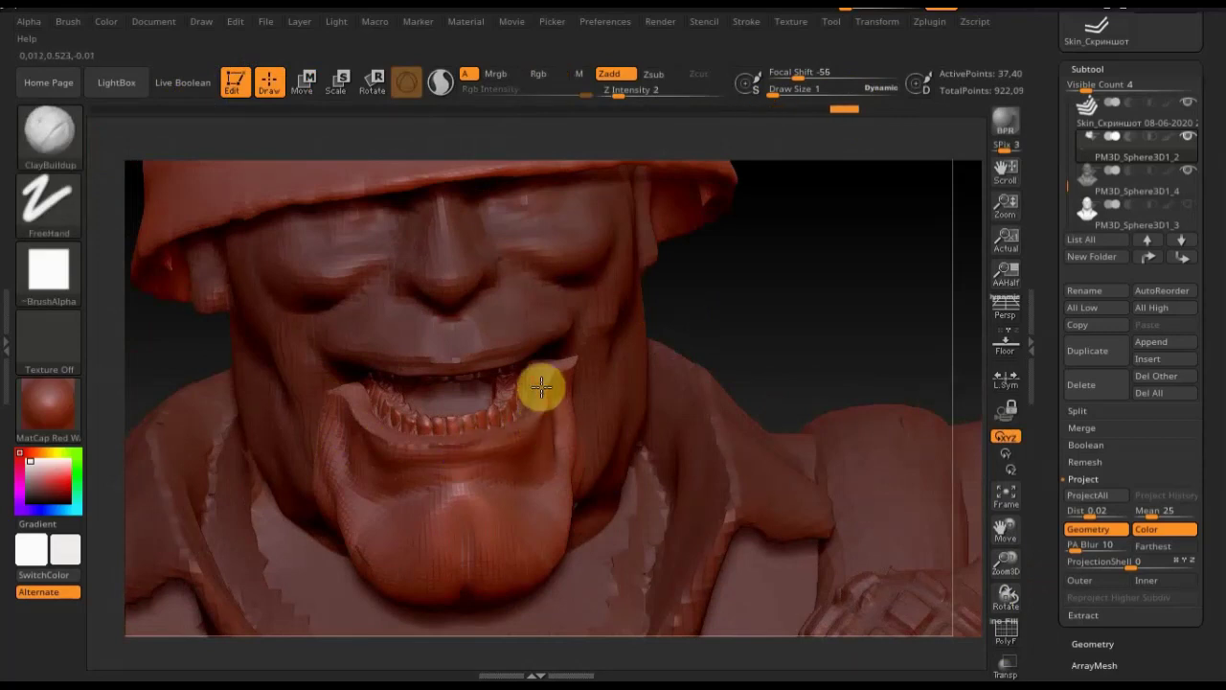
key("shift")
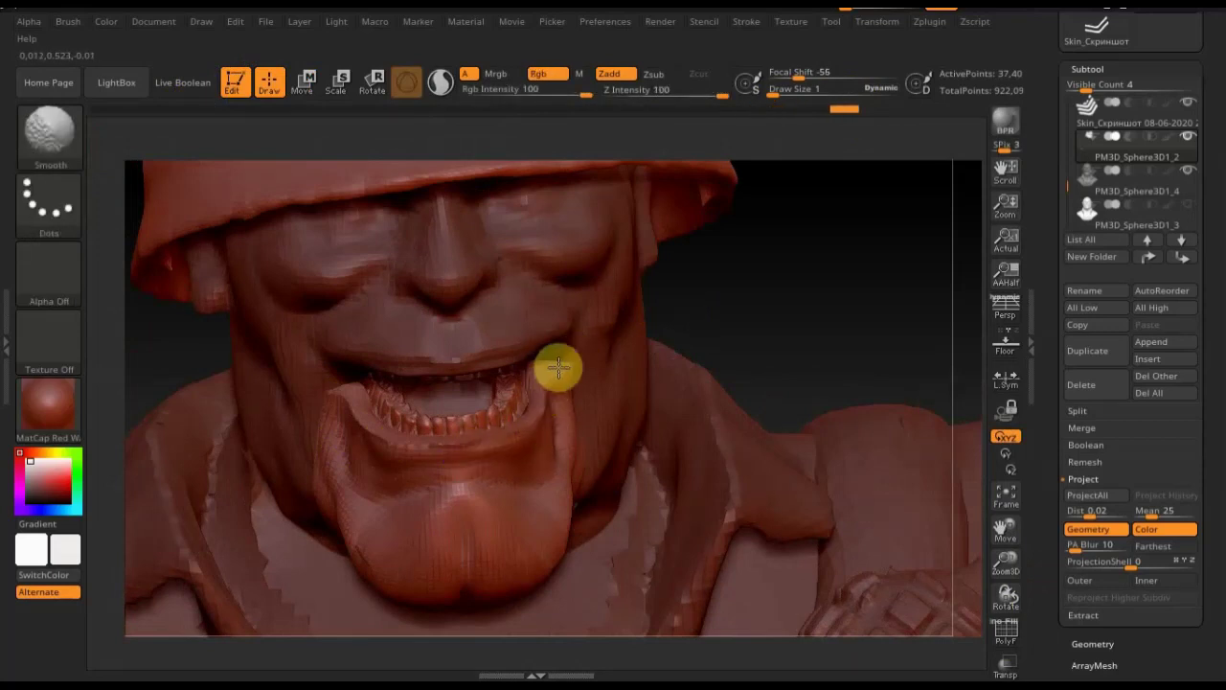
left_click_drag(571, 386, 342, 392, "shift")
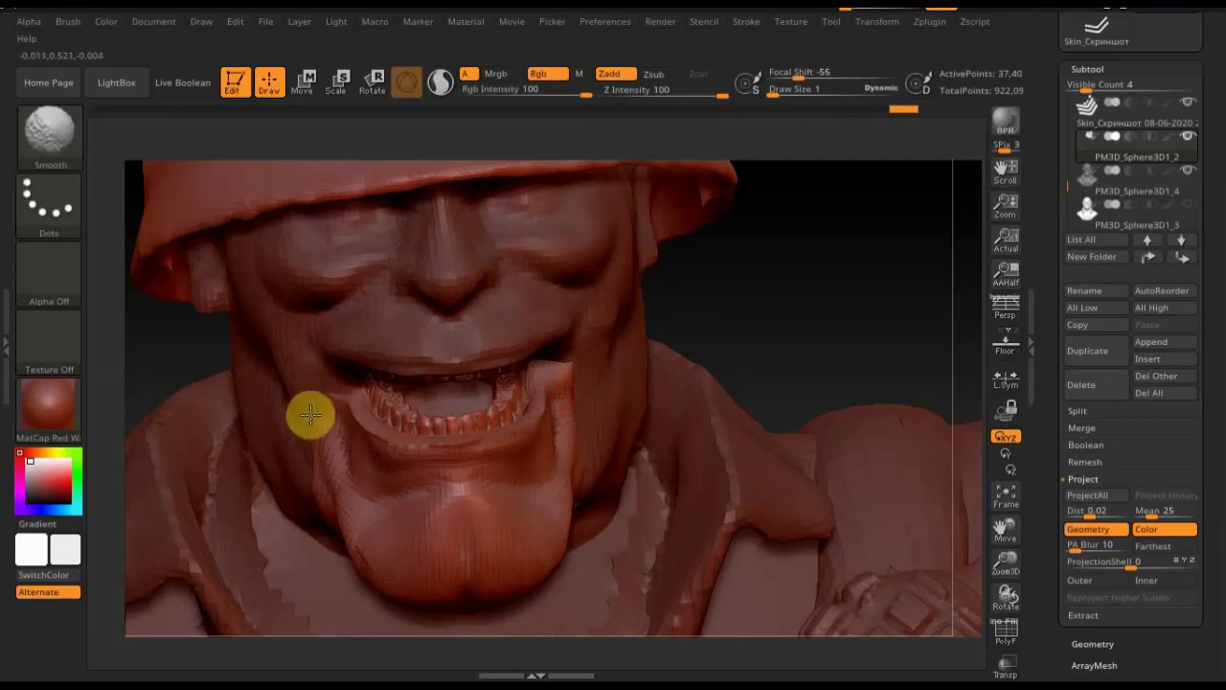
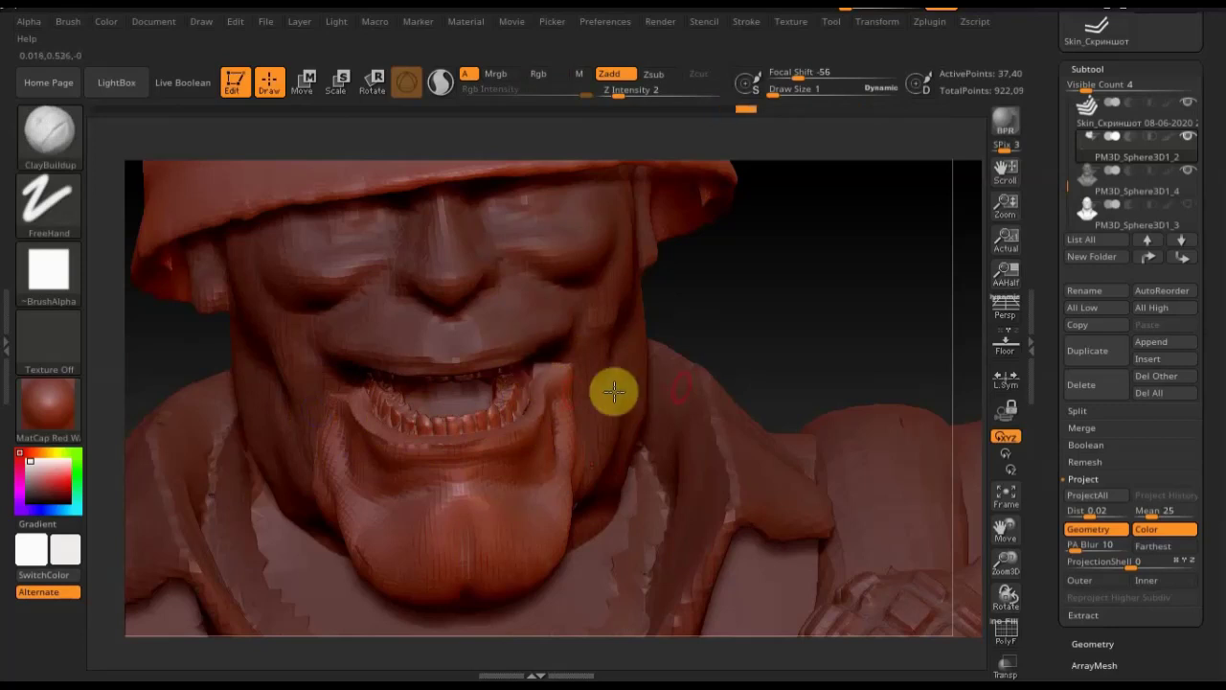
Build up the soldier's lower lip with the ClayBuildup brush
left_click_drag(739, 315, 719, 315)
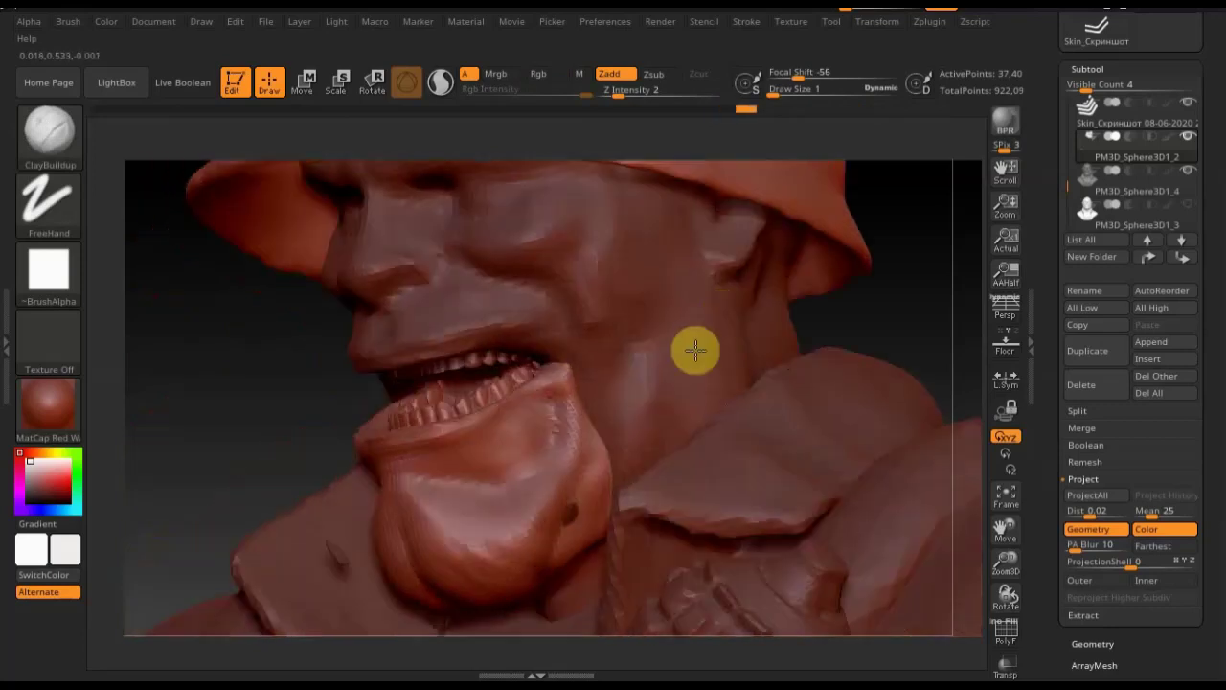
left_click_drag(538, 389, 431, 441)
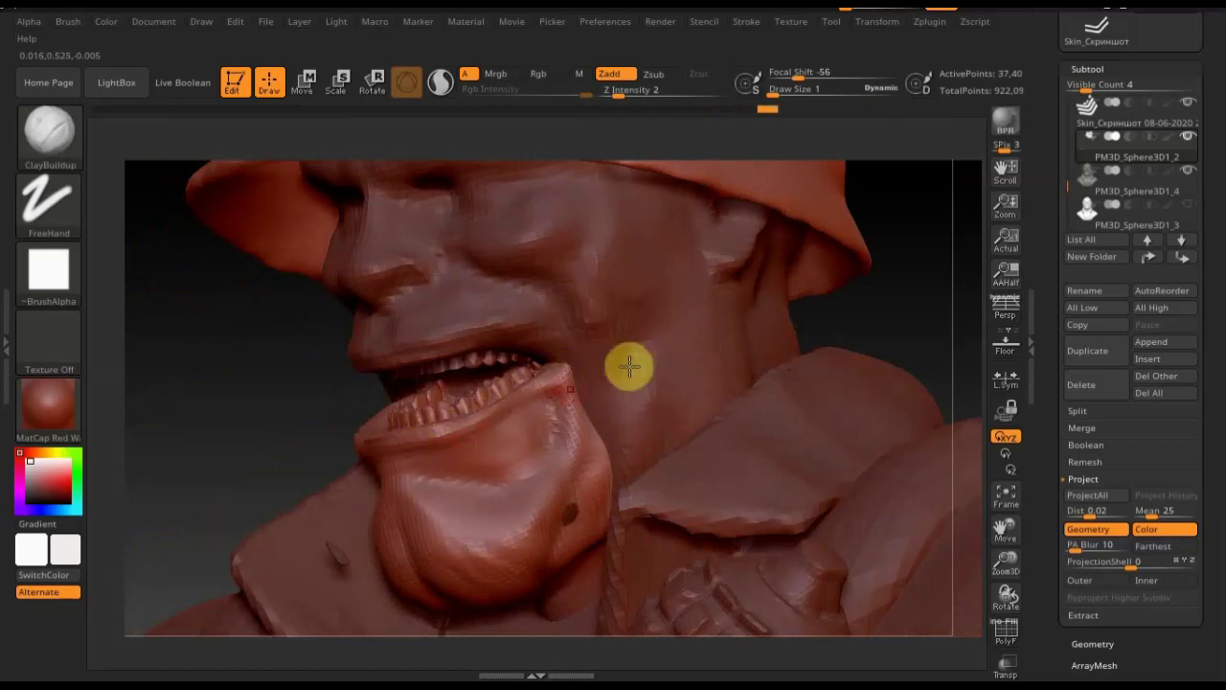
mouse_move(852, 303)
left_mouse_down()
mouse_move(892, 304)
mouse_move(866, 320)
left_mouse_up()
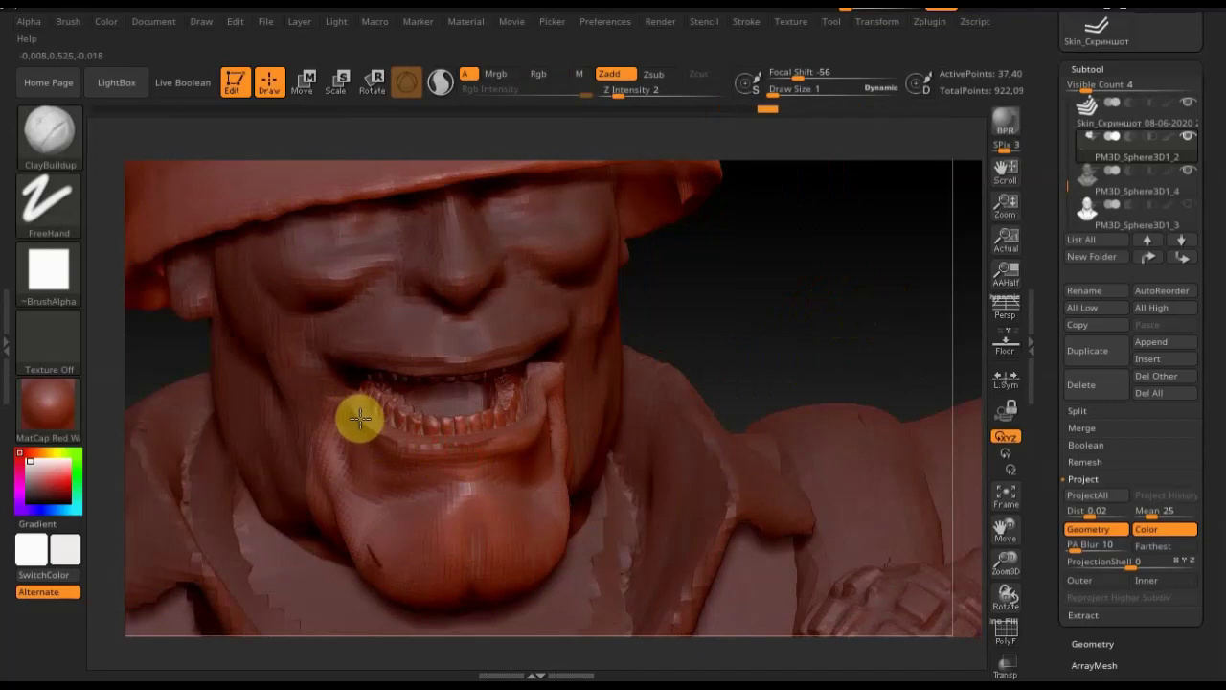
Smooth the lower lip and mouth corner, then bring up the Geometry settings
key("shift")
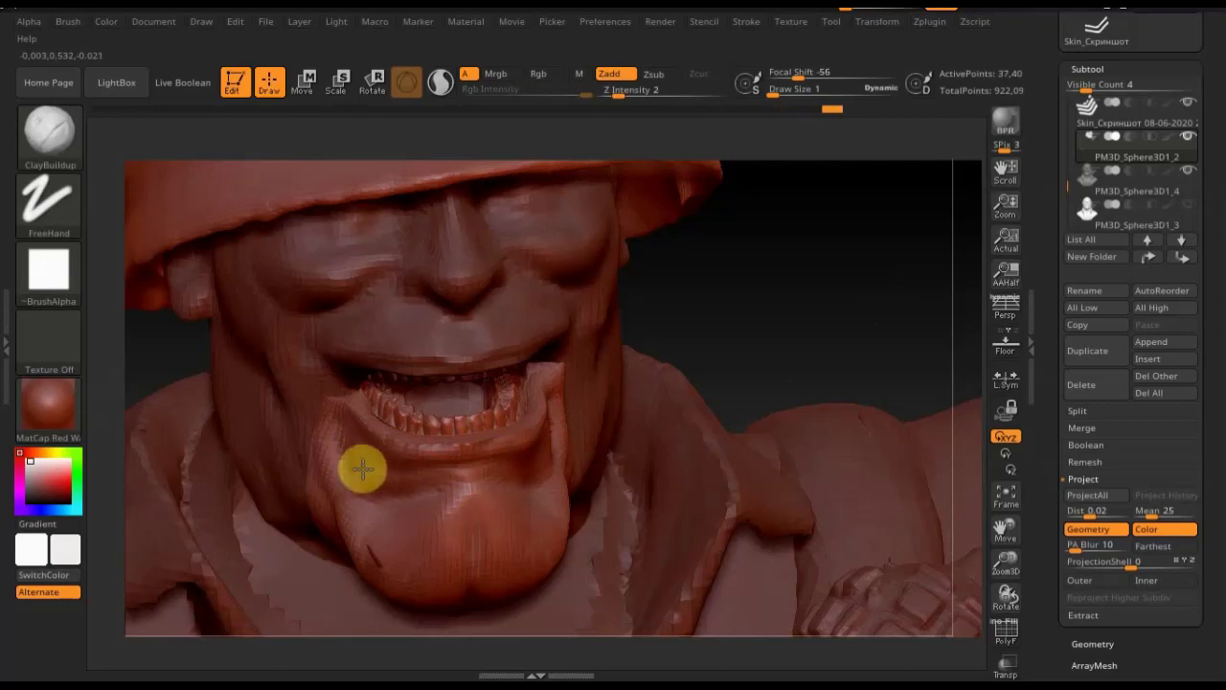
left_click_drag(374, 486, 405, 507)
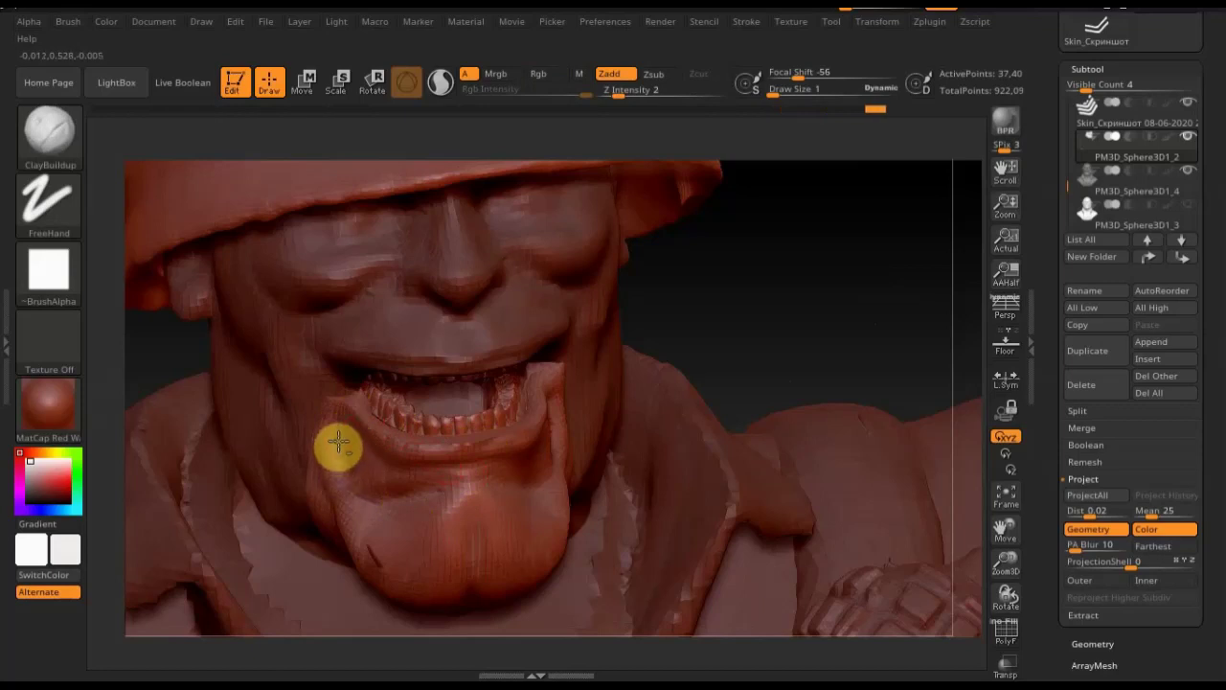
left_click_drag(315, 479, 320, 508)
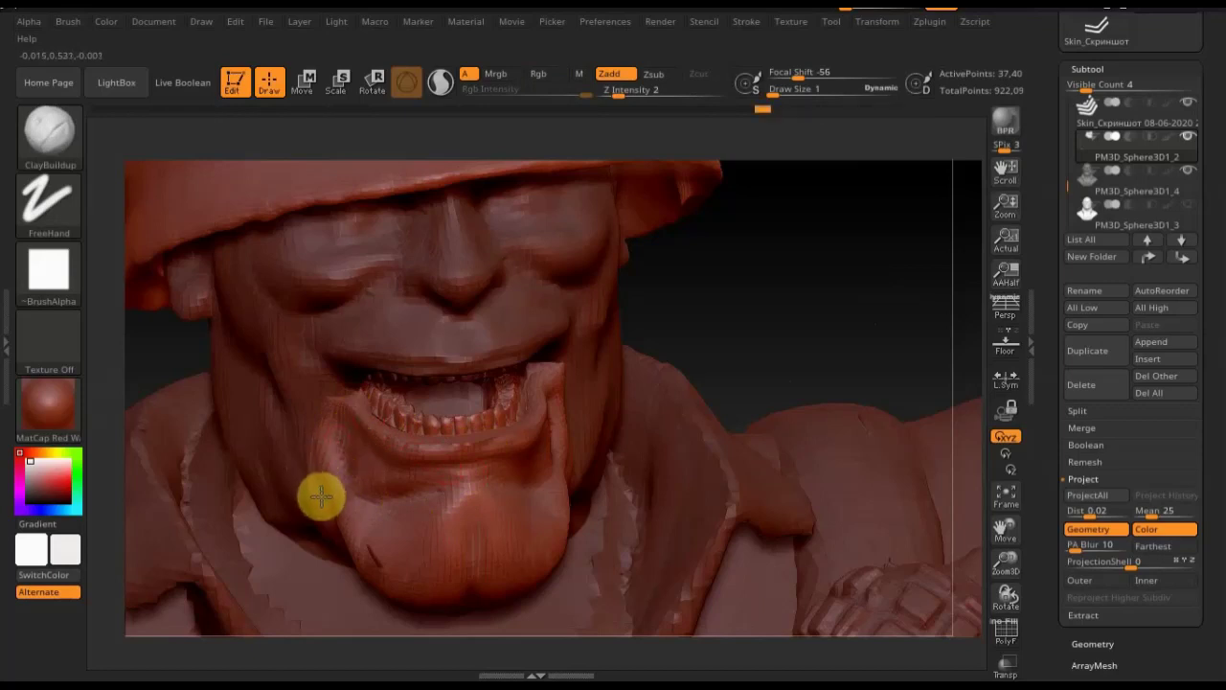
left_click_drag(766, 300, 756, 315)
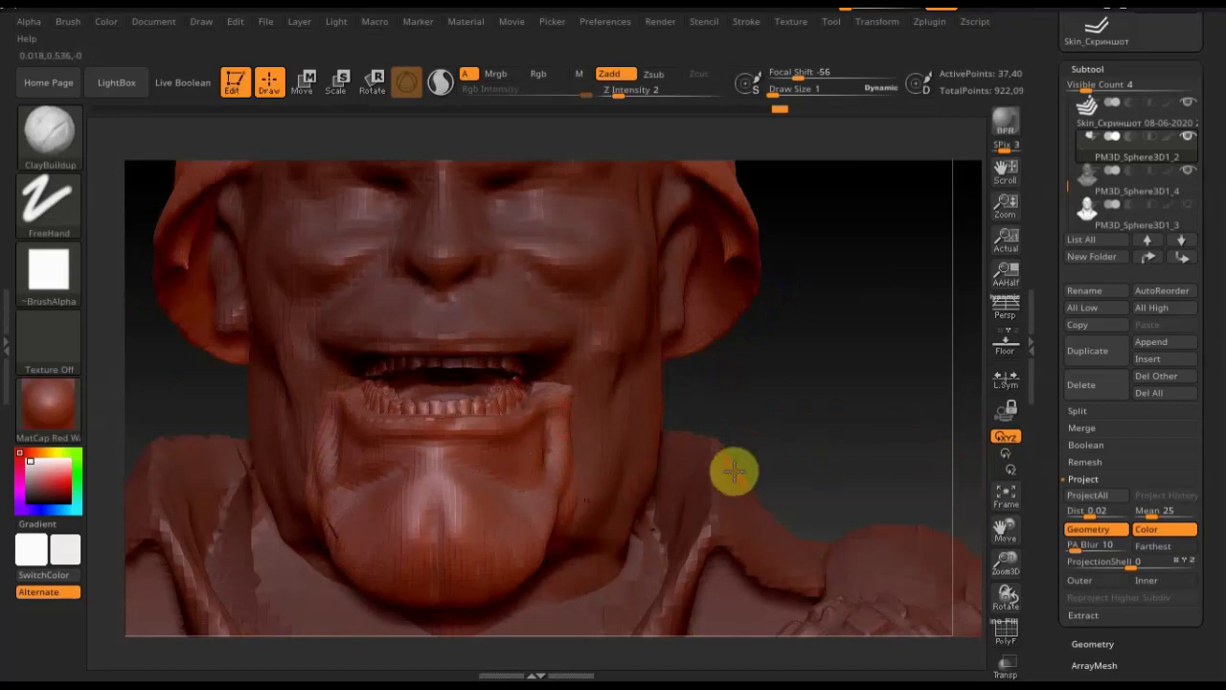
left_click(1092, 643)
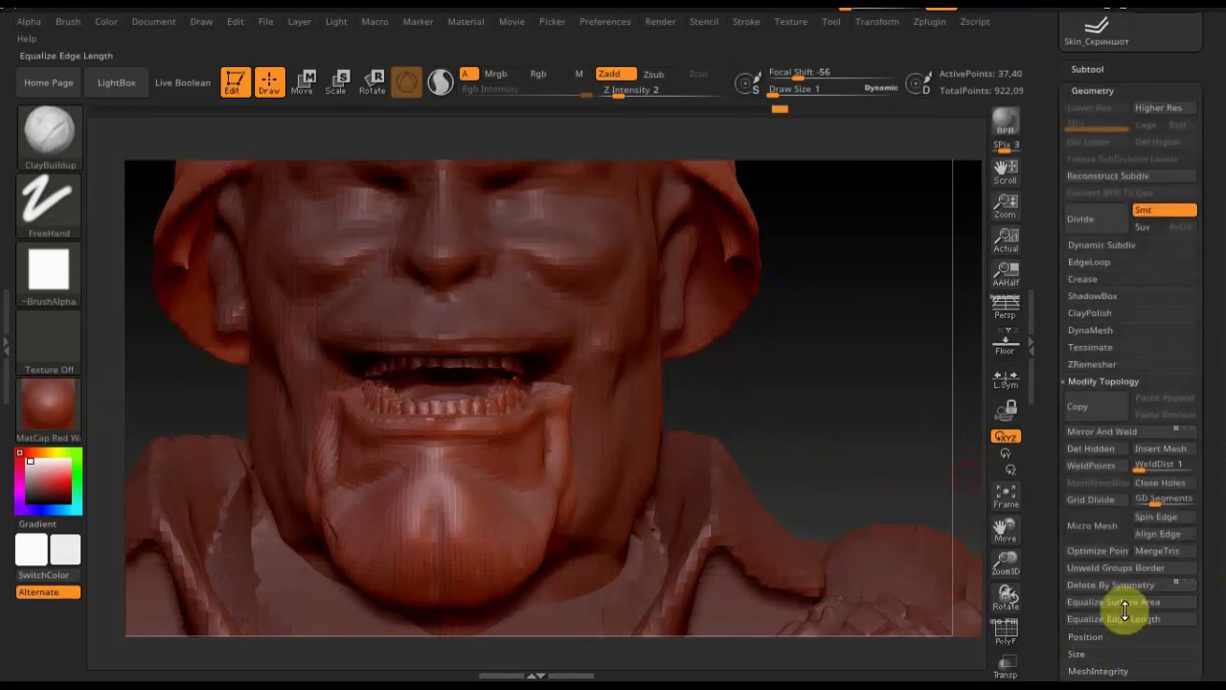
Nudge the mouth slightly along X with the Move gizmo, undoing both Mirror And Weld attempts
left_click(1120, 433)
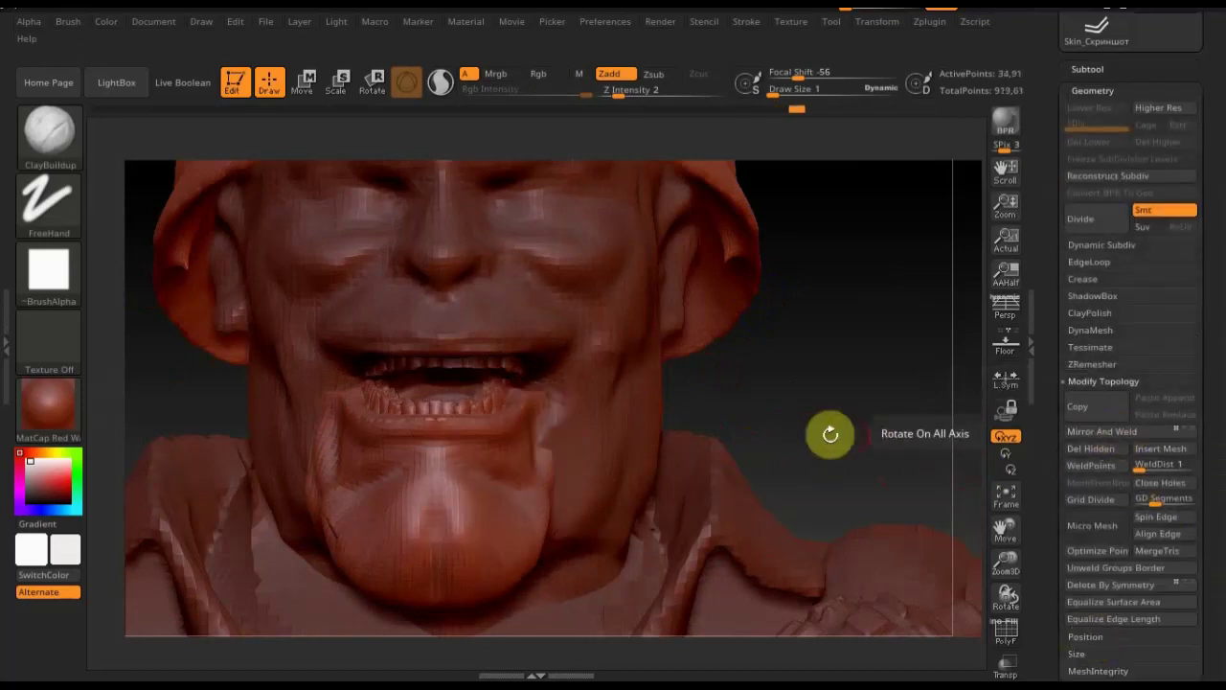
key("ctrl+z")
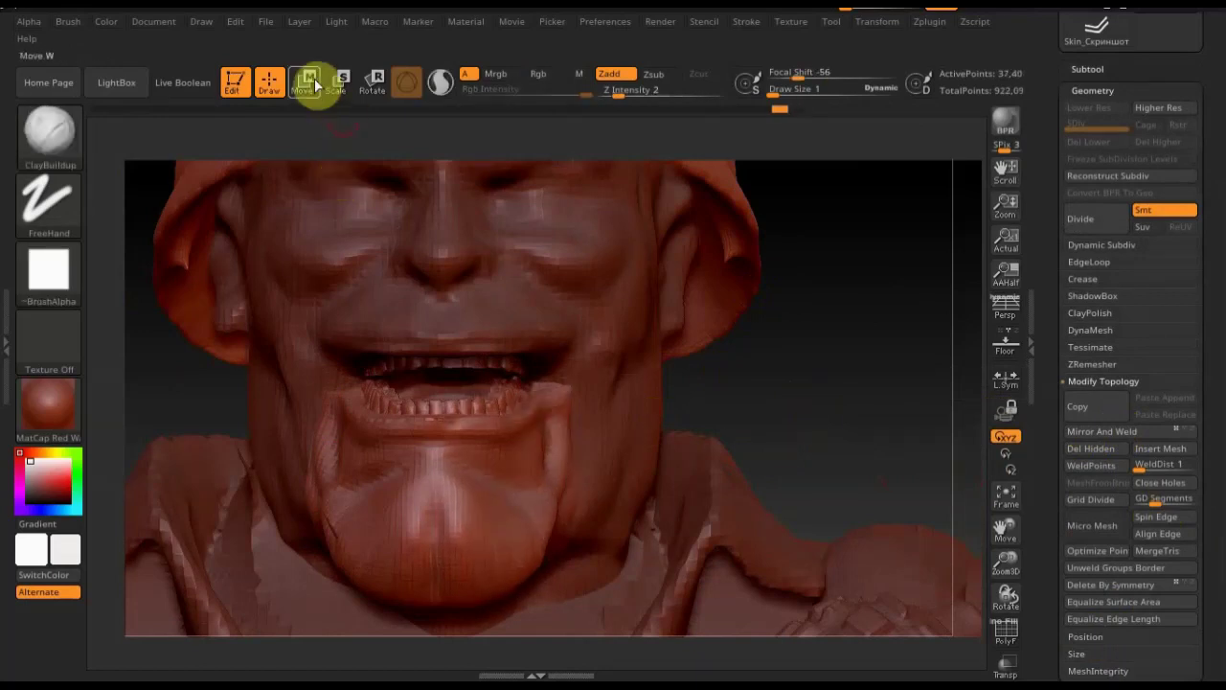
left_click(305, 83)
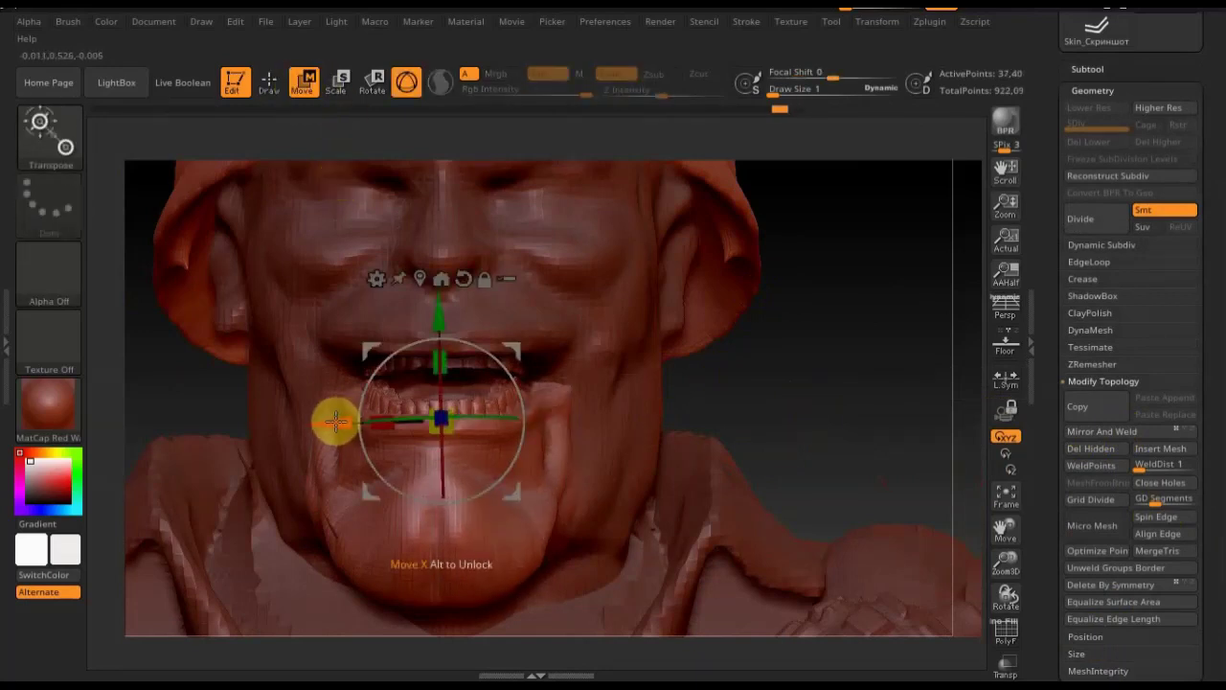
left_click_drag(333, 423, 336, 424)
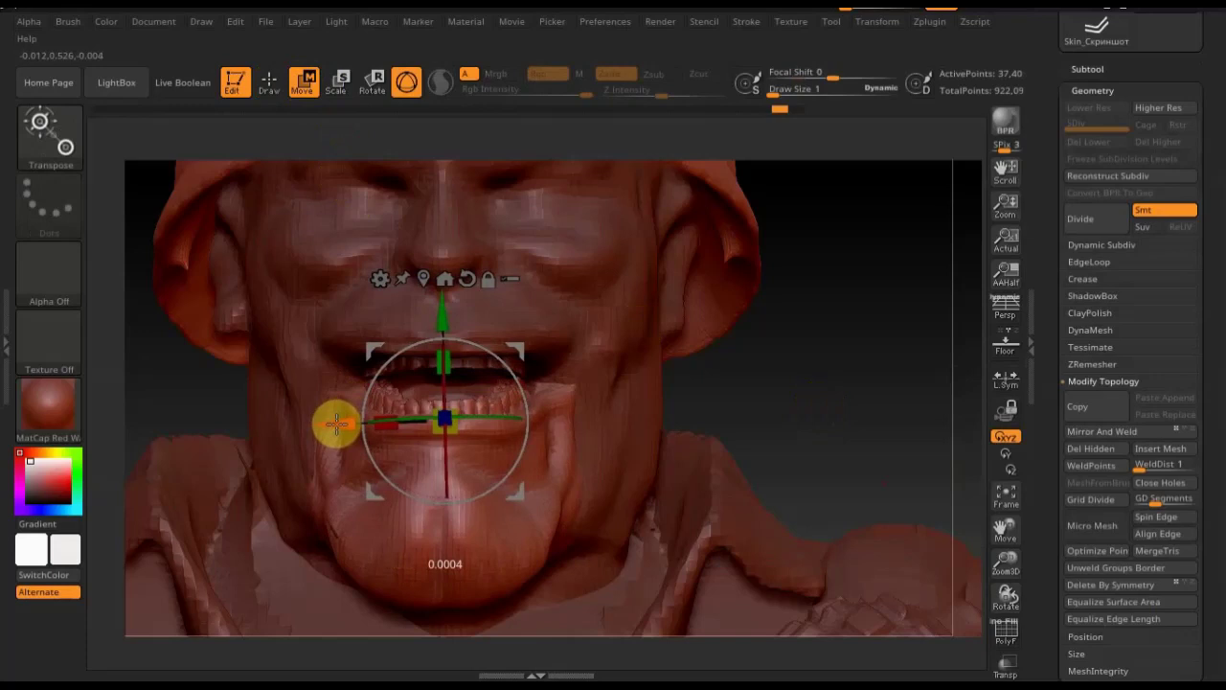
left_click(1106, 438)
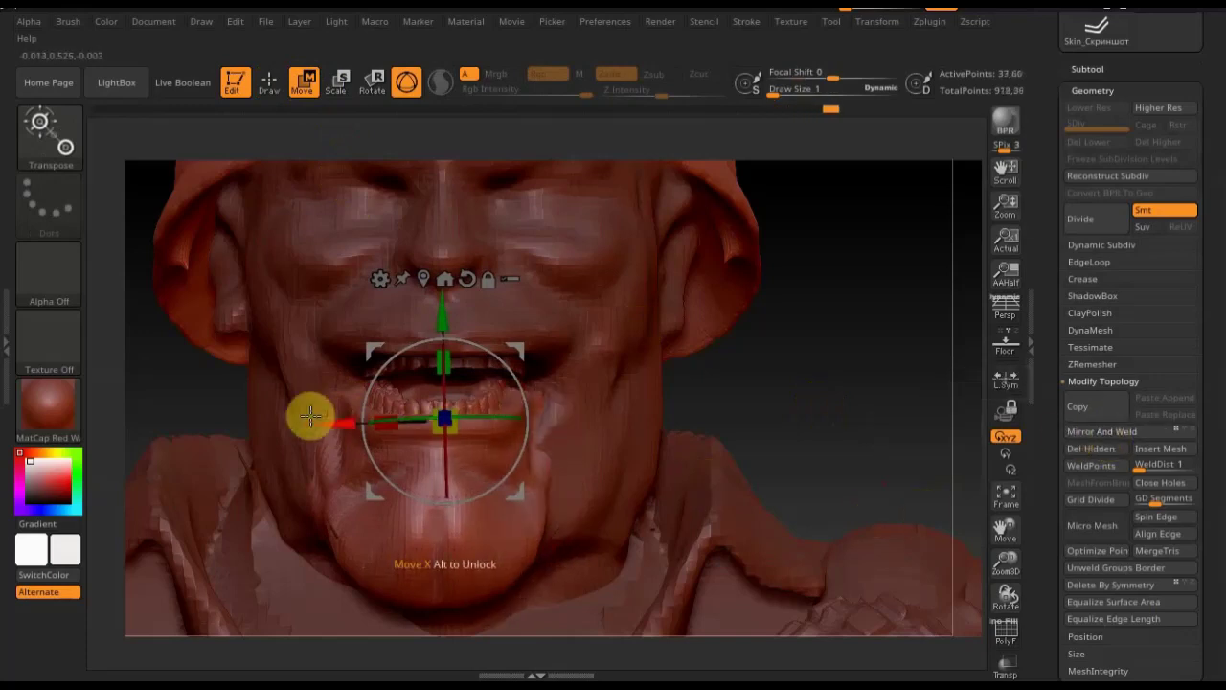
left_click(814, 109)
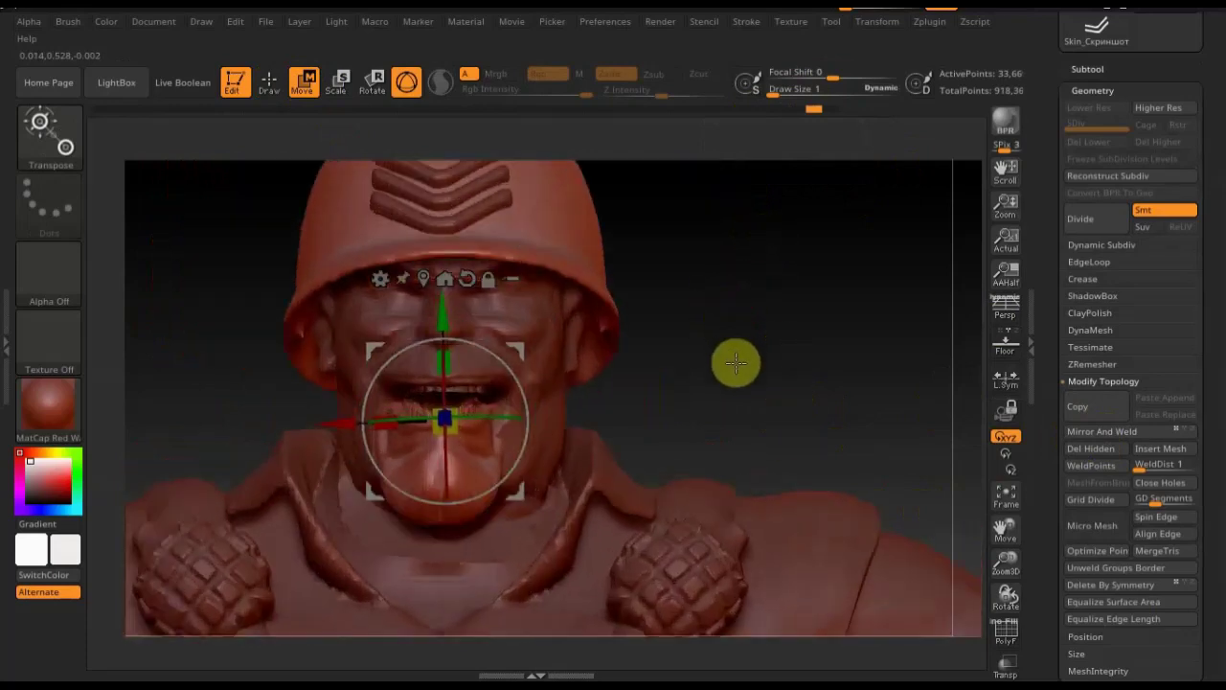
Shift the mouth slightly left and scale up the lower lip and chin, checking the profile
left_click_drag(336, 428, 347, 434)
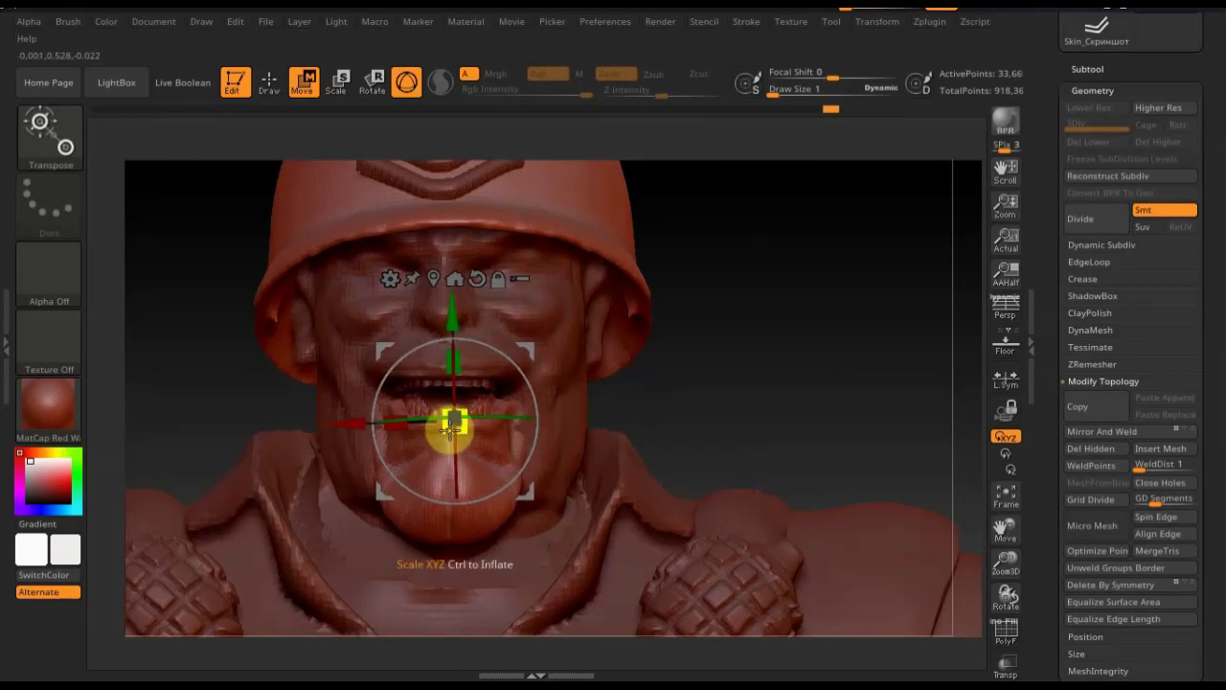
left_click_drag(451, 431, 446, 433)
mouse_move(762, 412)
left_mouse_down("shift")
mouse_move(848, 413)
mouse_move(683, 419)
left_mouse_up("shift")
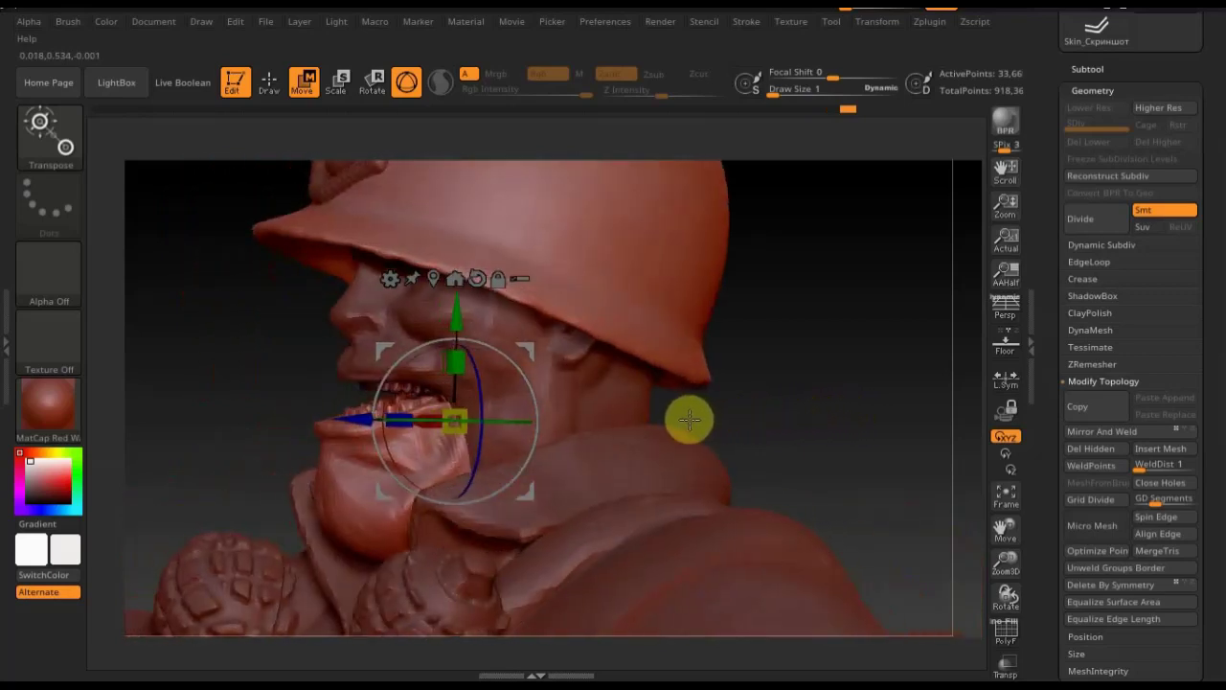
left_click_drag(520, 348, 531, 350)
mouse_move(719, 419)
left_mouse_down()
mouse_move(834, 424)
mouse_move(856, 419)
mouse_move(853, 408)
left_mouse_up()
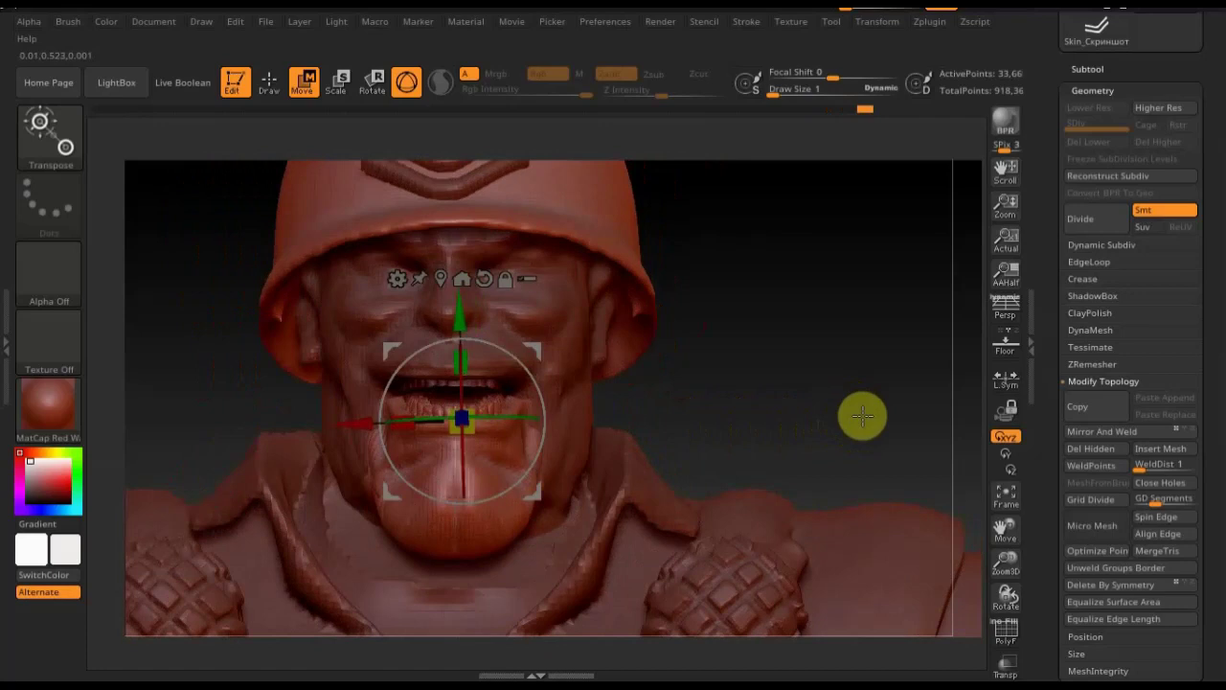
Recentre the mouth along X, reapply Mirror And Weld, and show the subtool list
left_click(1124, 436)
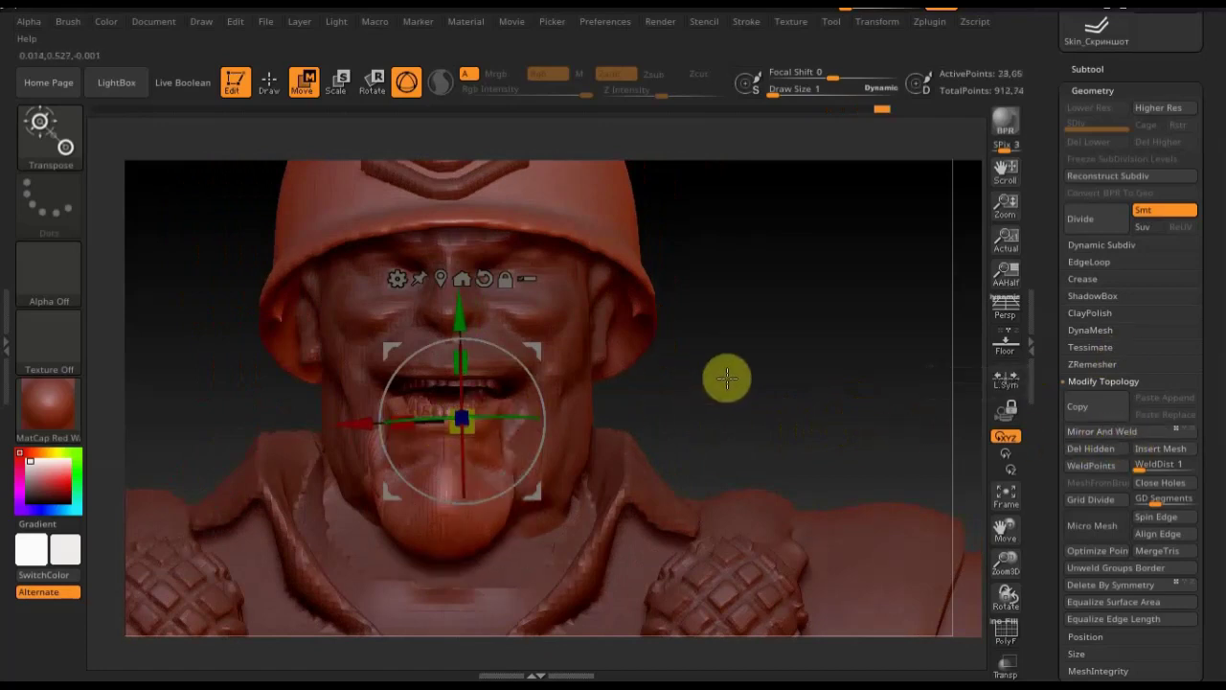
left_click(866, 108)
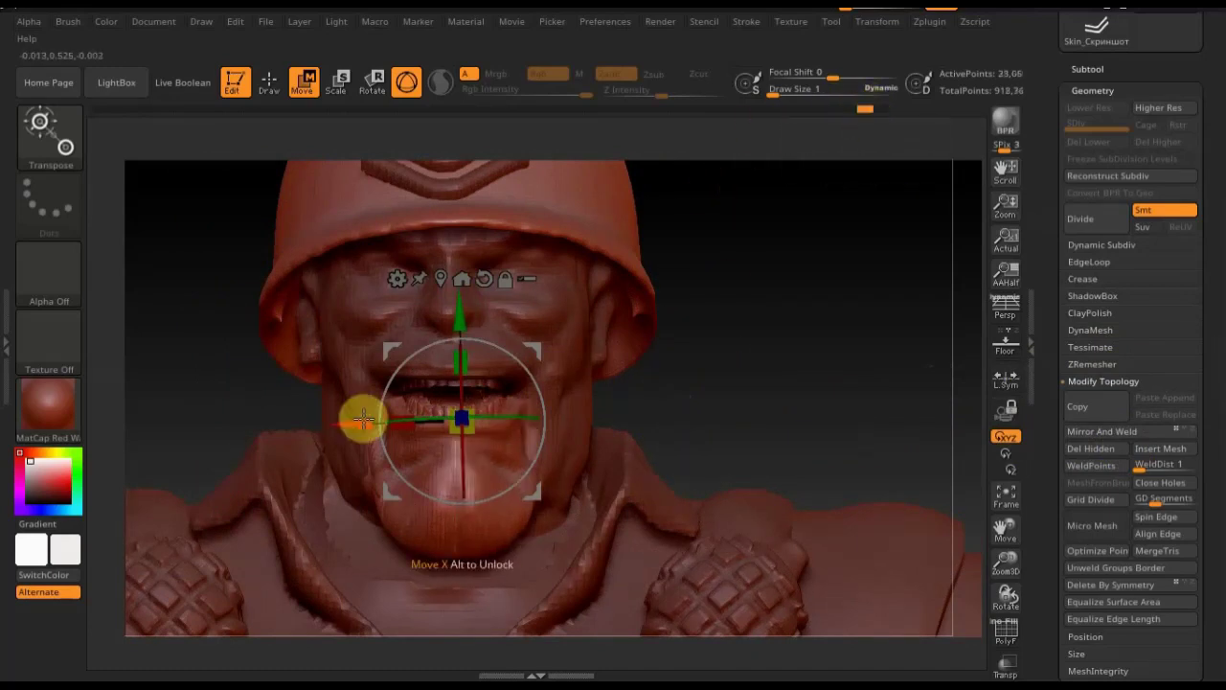
left_click_drag(358, 419, 348, 425)
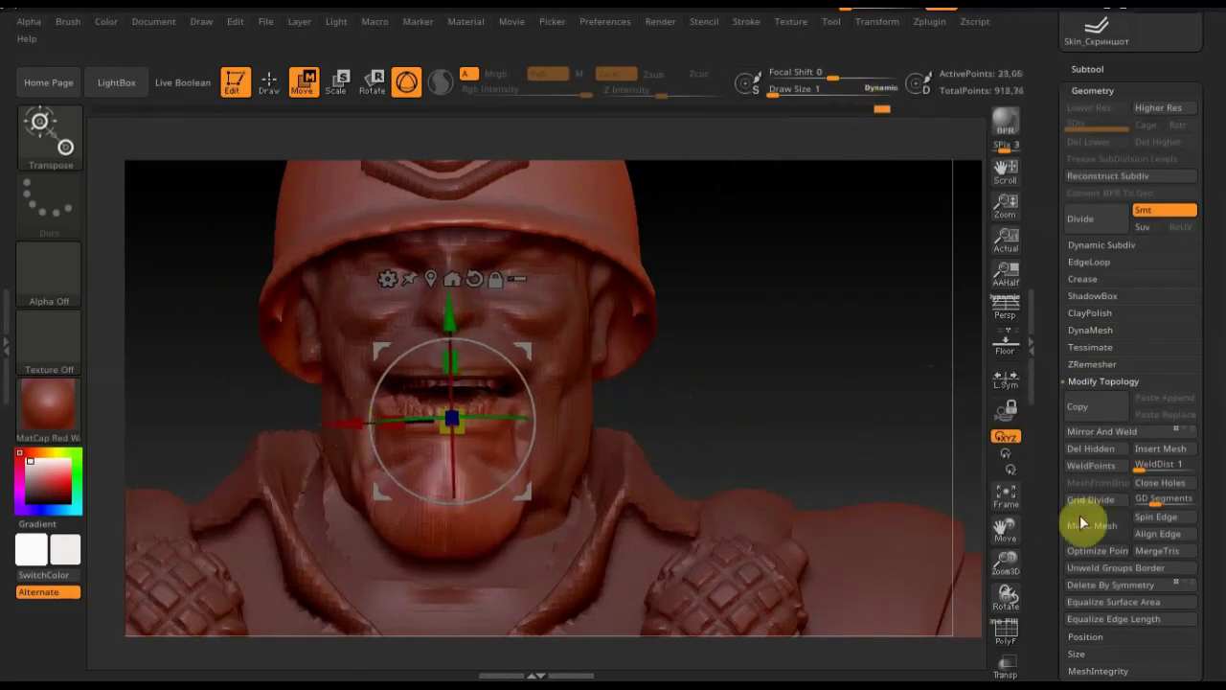
left_click(1128, 436)
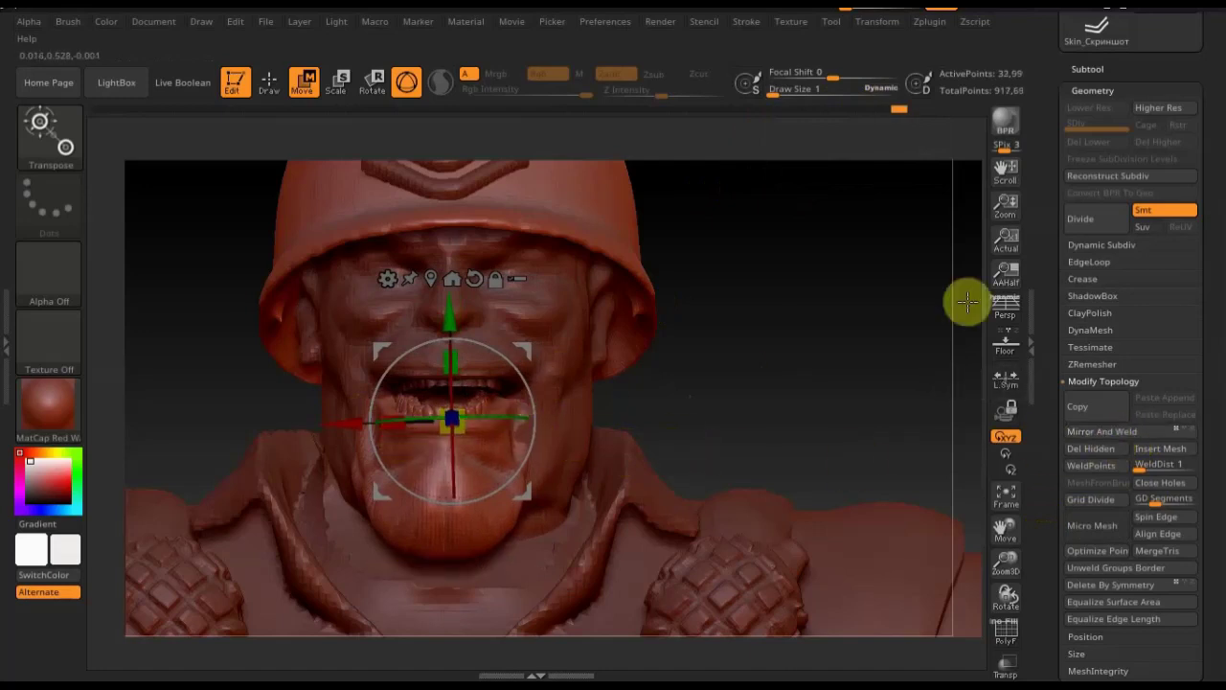
left_click(1089, 71)
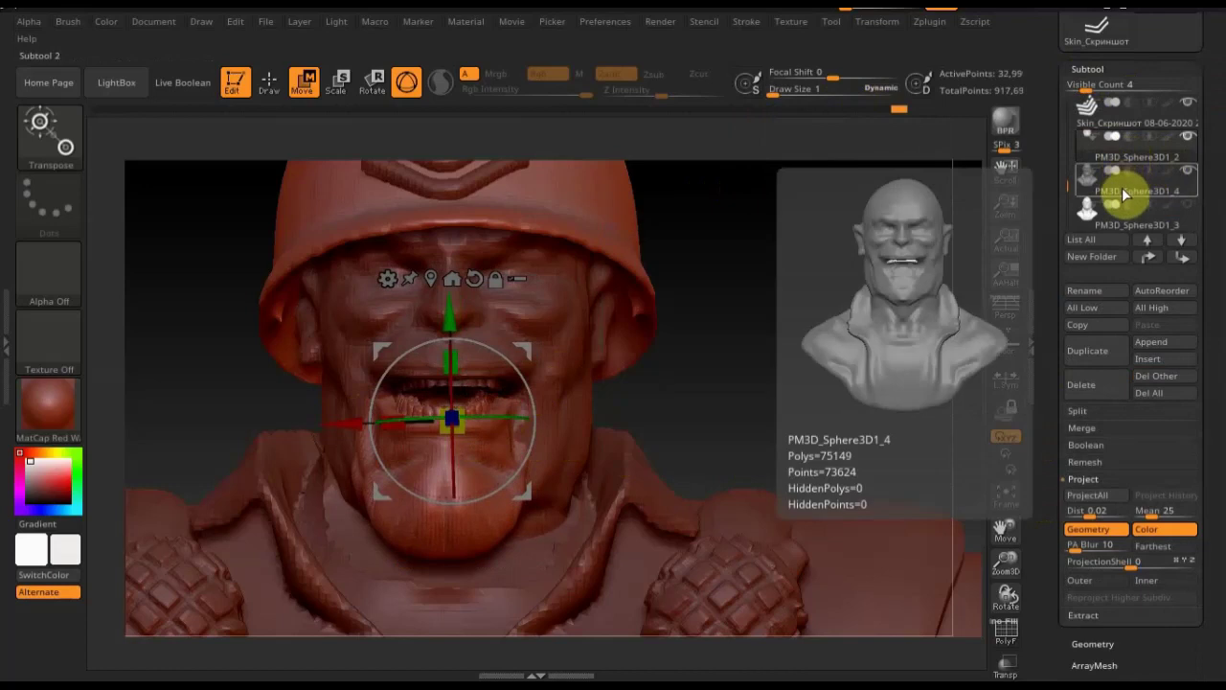
Nudge the open-mouth face mesh about -0.0011 along X and reapply Mirror And Weld
left_click_drag(946, 295, 825, 310)
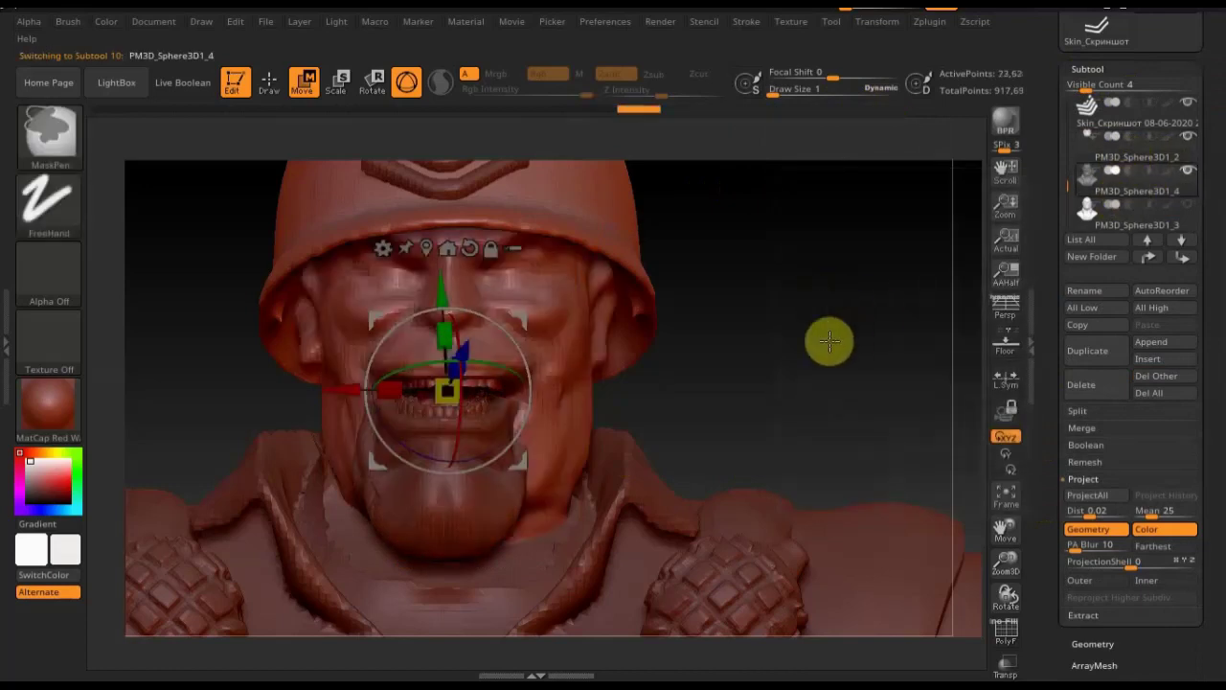
left_click_drag(340, 384, 334, 386)
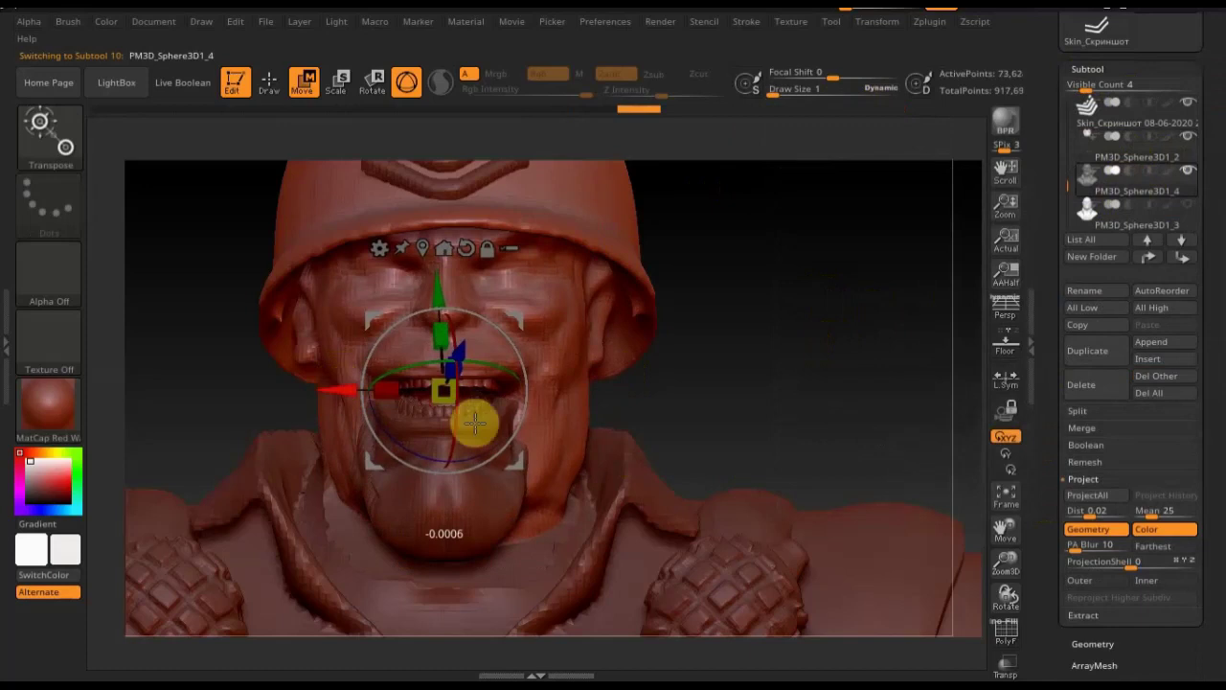
left_click(1101, 642)
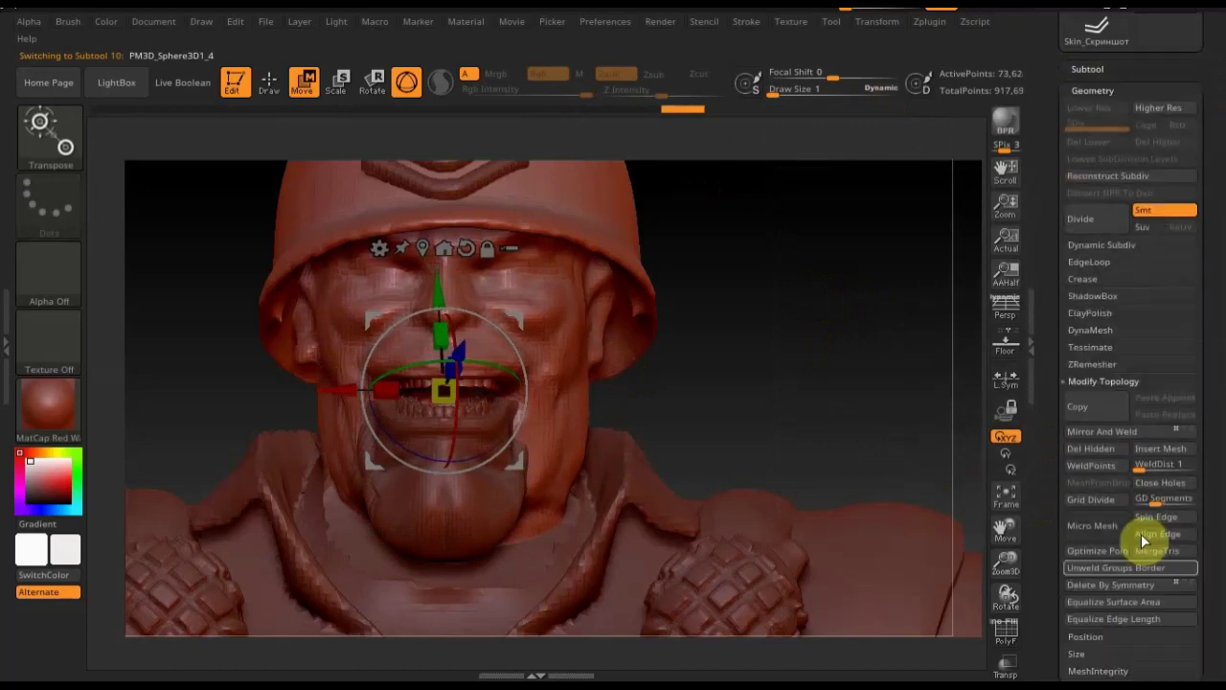
left_click(1115, 431)
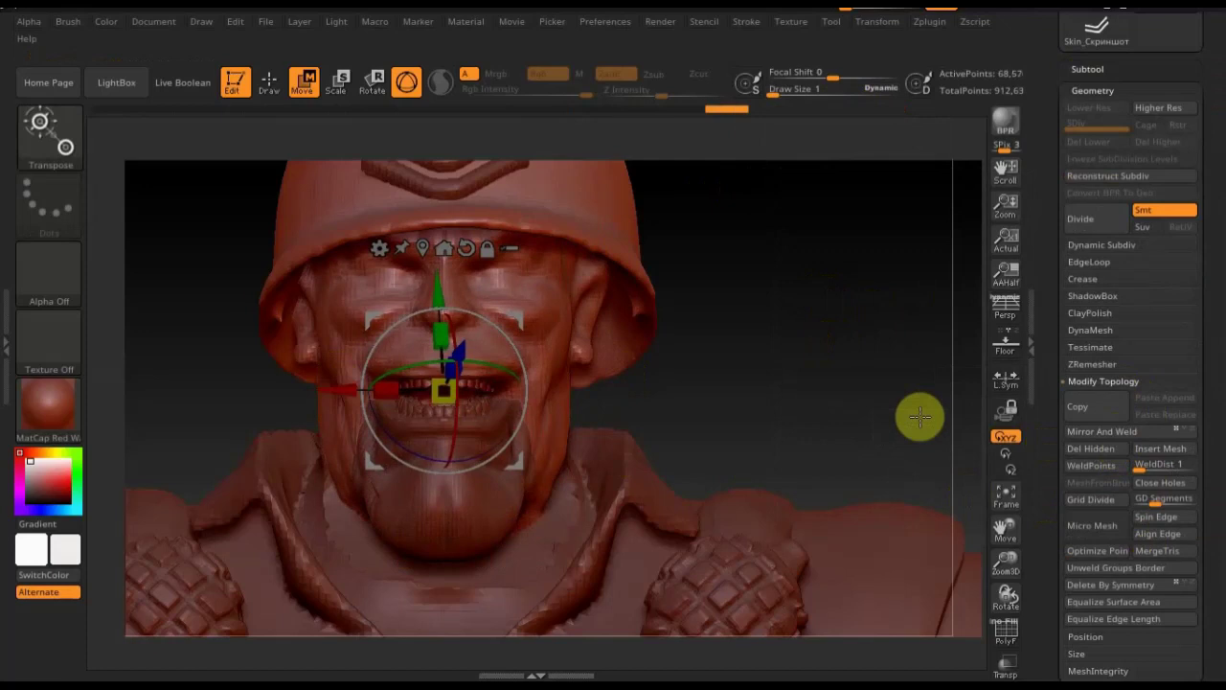
key("ctrl+z")
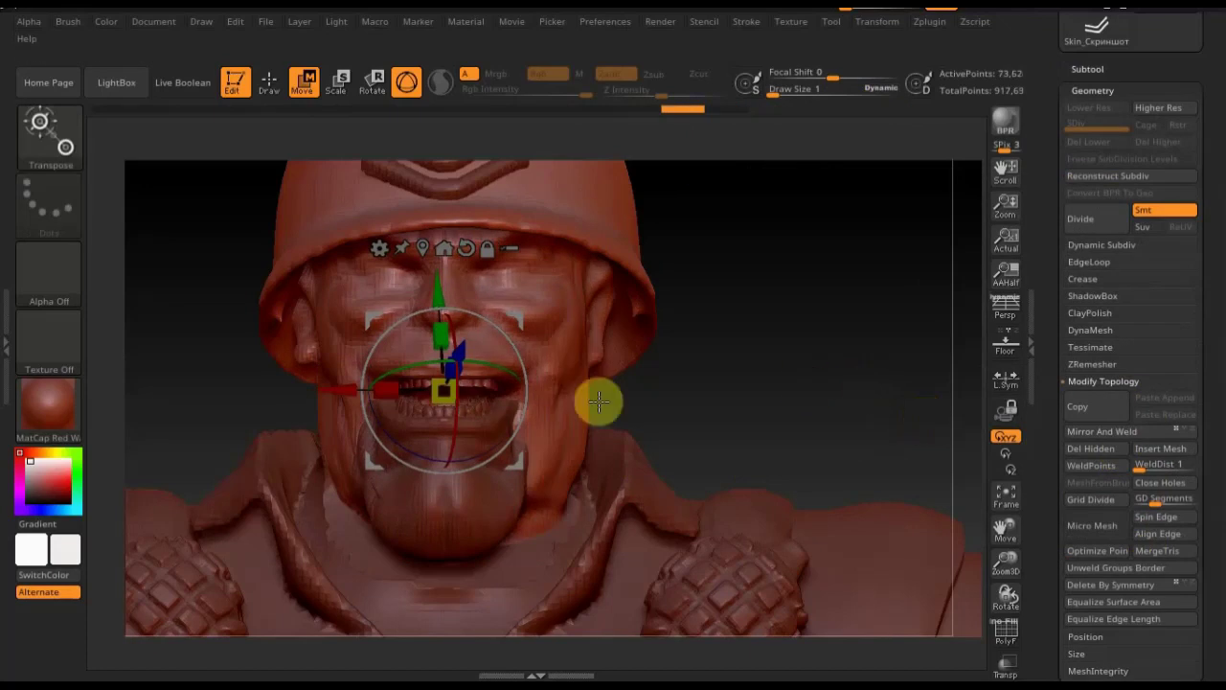
left_click_drag(350, 393, 345, 395)
left_click(1129, 433)
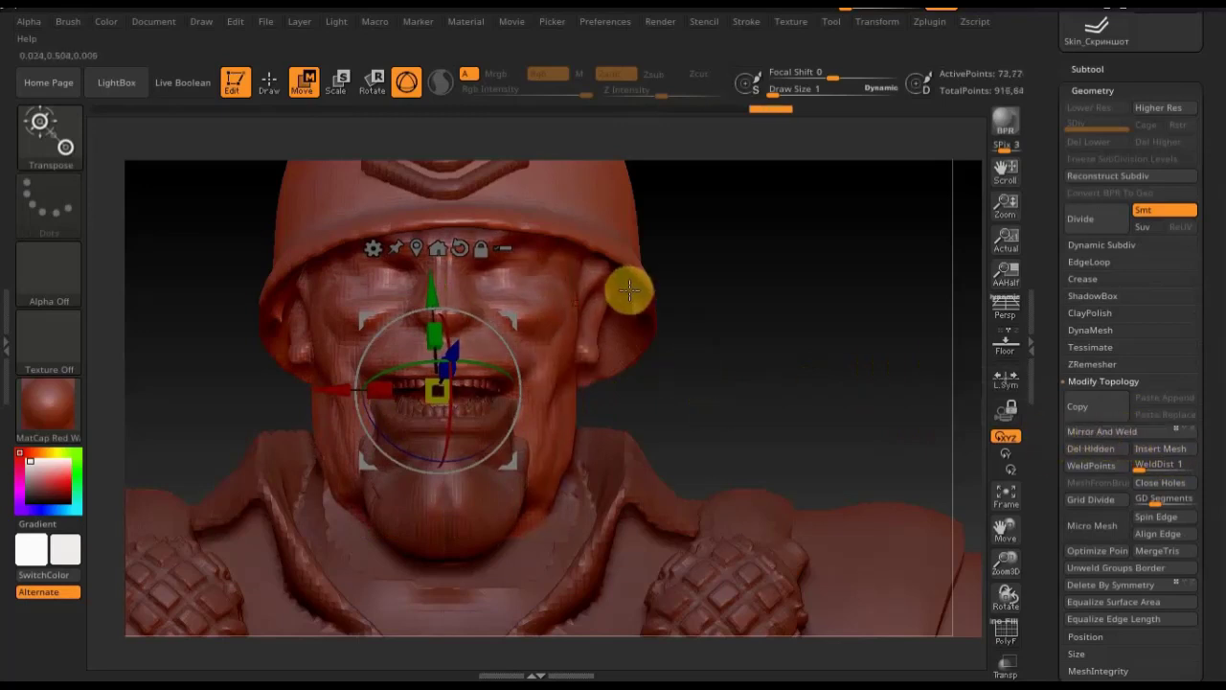
left_click(1107, 72)
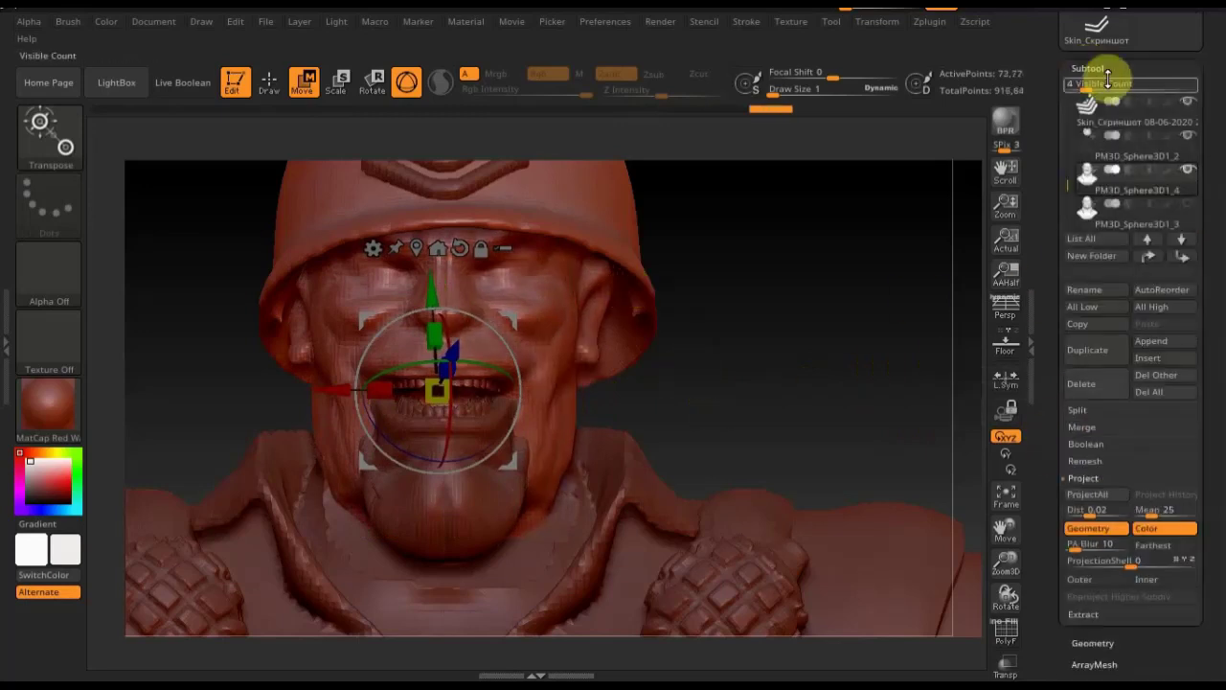
Activate the PM3D_Sphere3D1_2 subtool, switch to Draw mode, and show the brush library
left_click(1190, 206)
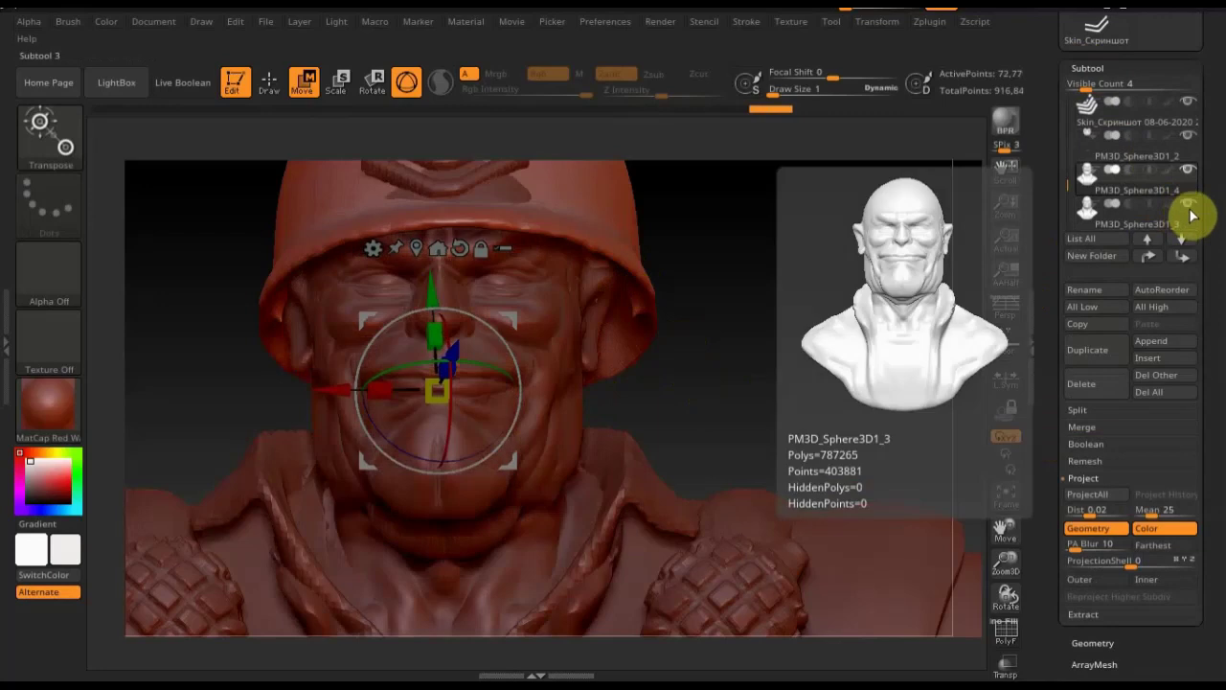
left_click(1190, 207)
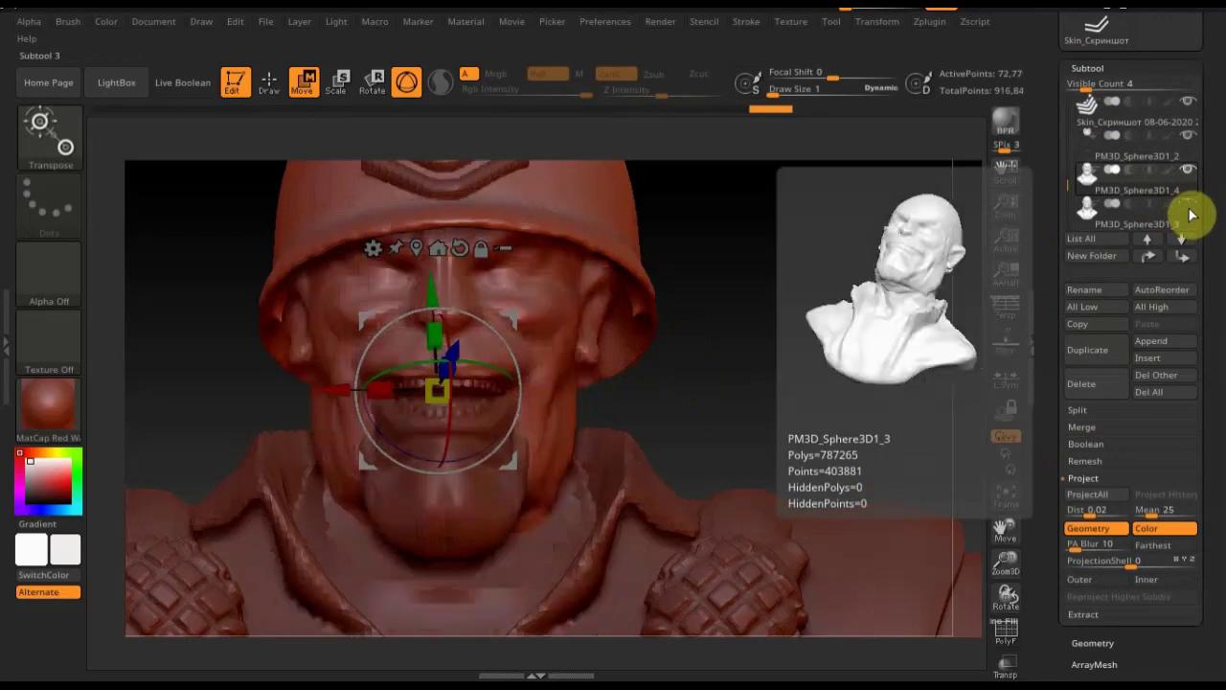
left_click(638, 367, "alt")
mouse_move(813, 377)
left_mouse_down("alt")
mouse_move(803, 287)
mouse_move(813, 332)
left_mouse_up("alt")
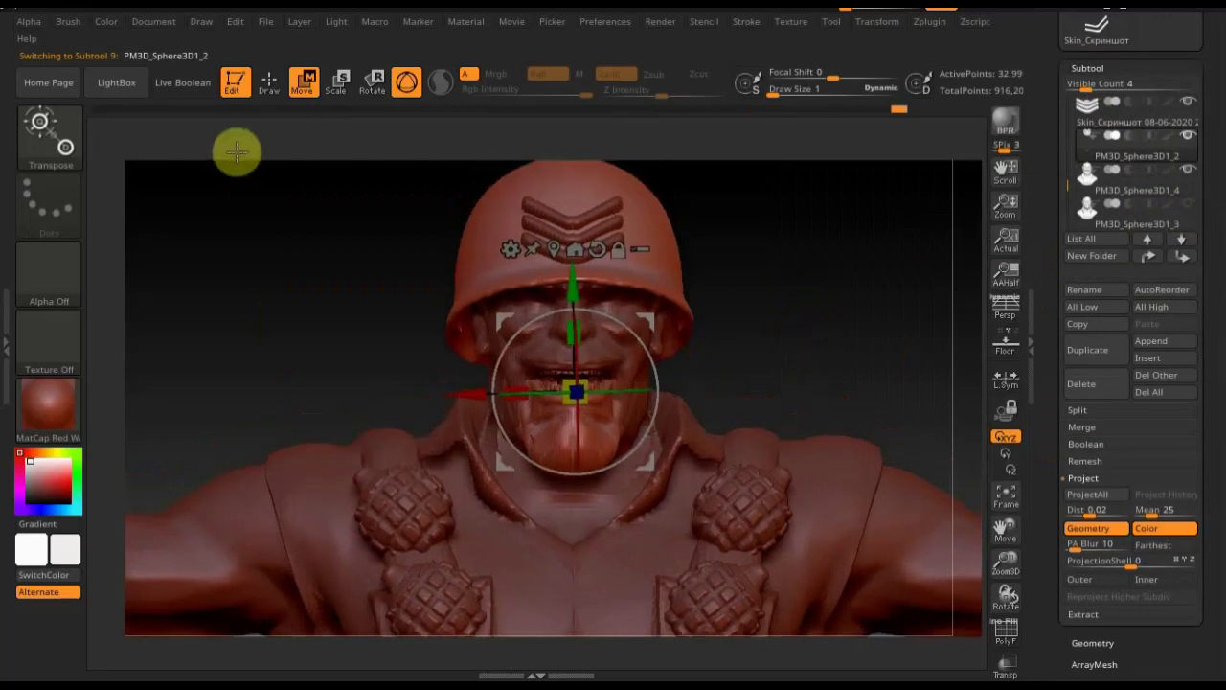
left_click(269, 78)
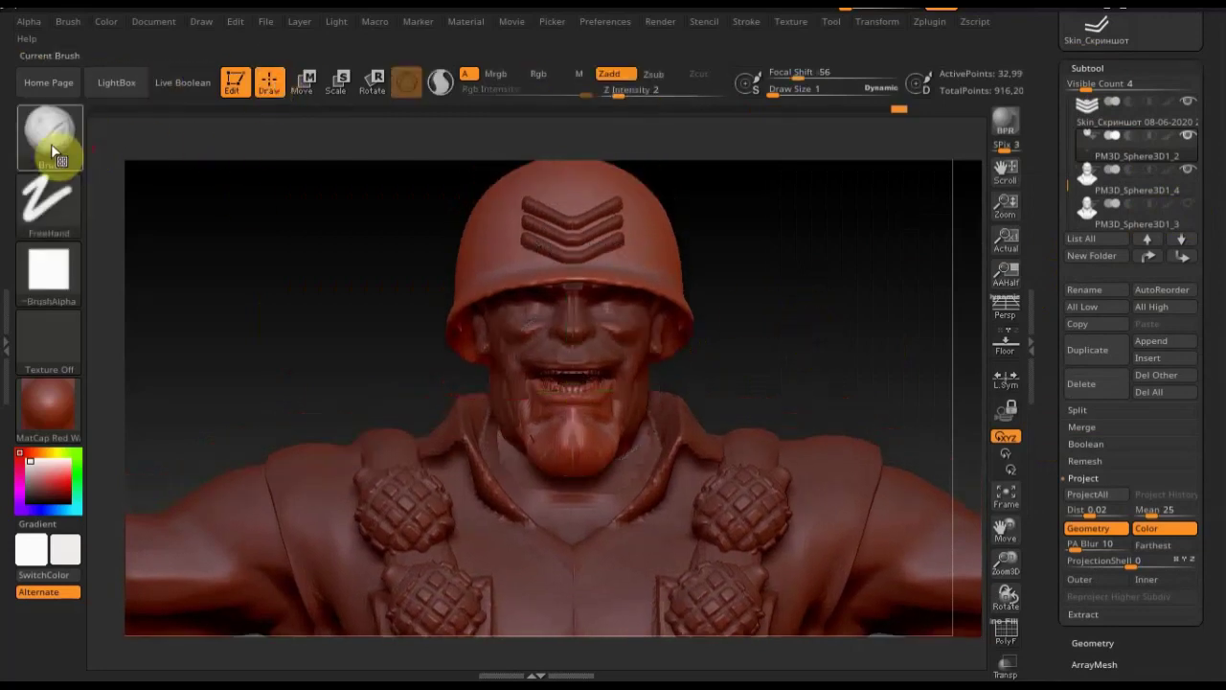
left_click(48, 144)
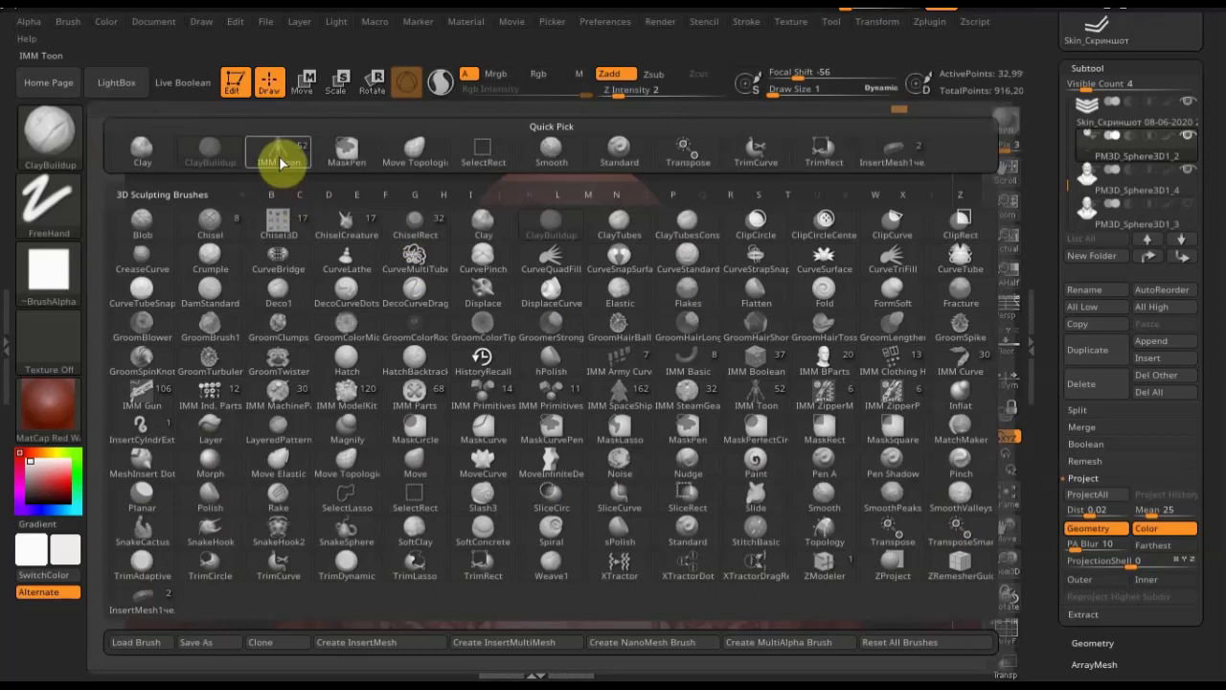
Insert the IMM Toon Eye into the soldier's right eye socket, then pick the Standard brush
left_click(279, 161)
left_click_drag(789, 149, 259, 198)
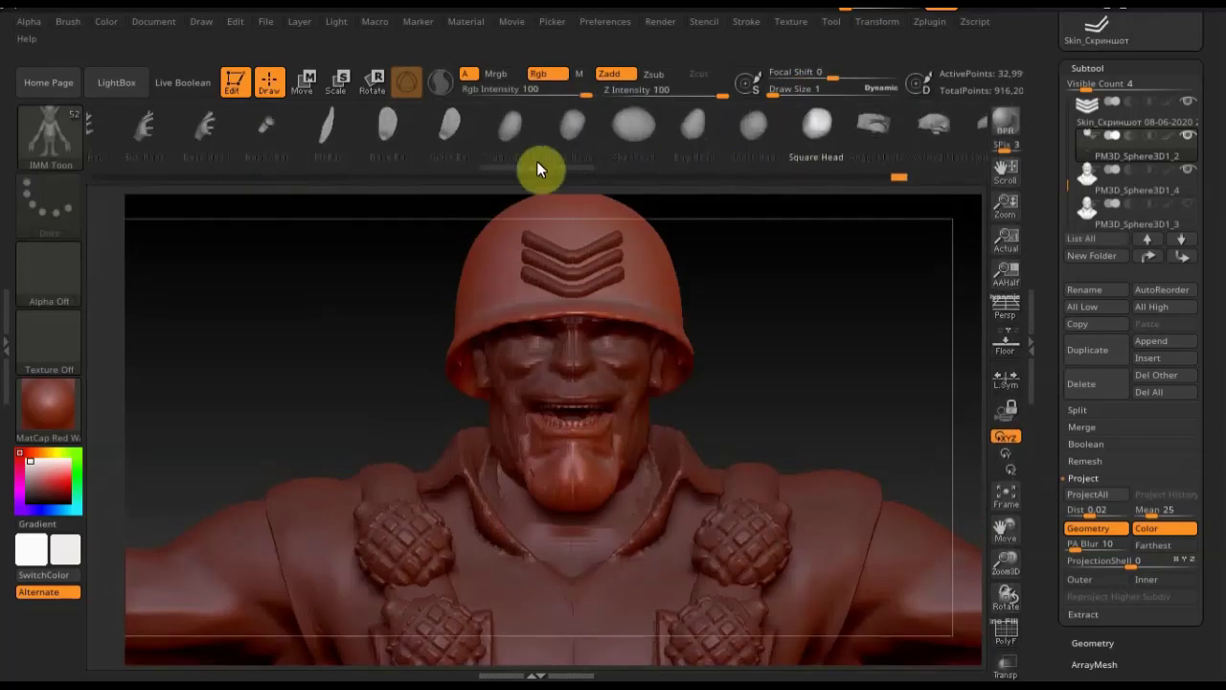
left_click_drag(740, 146, 594, 165)
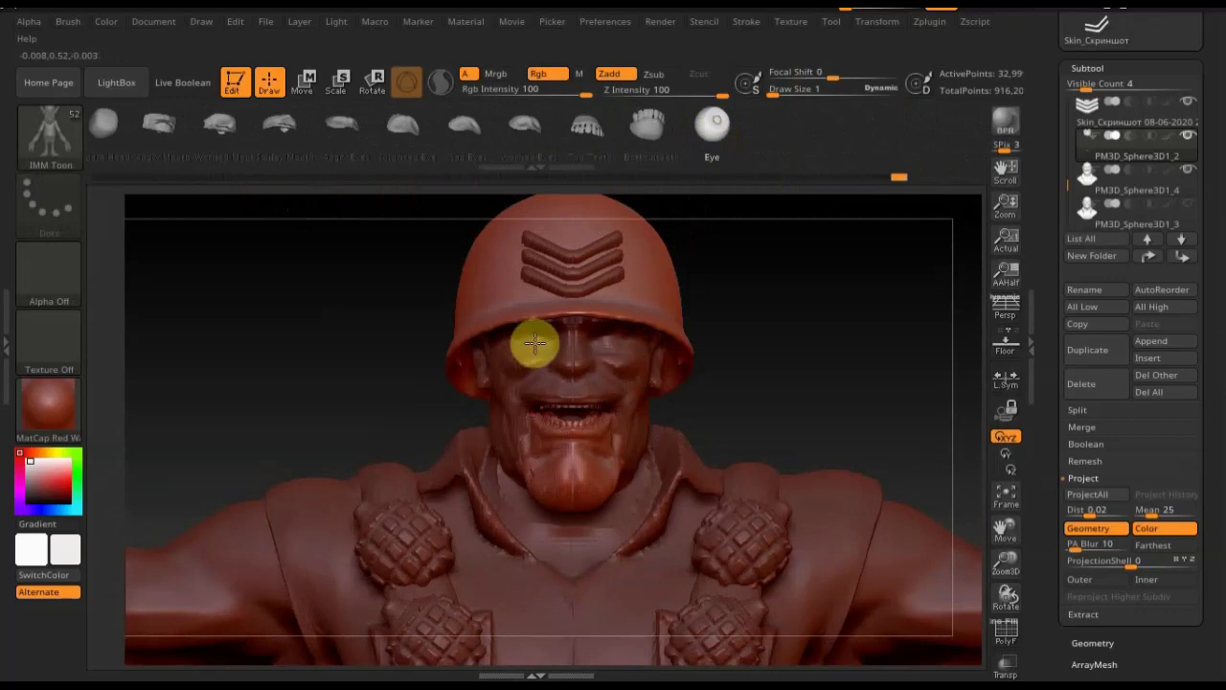
mouse_move(1111, 144)
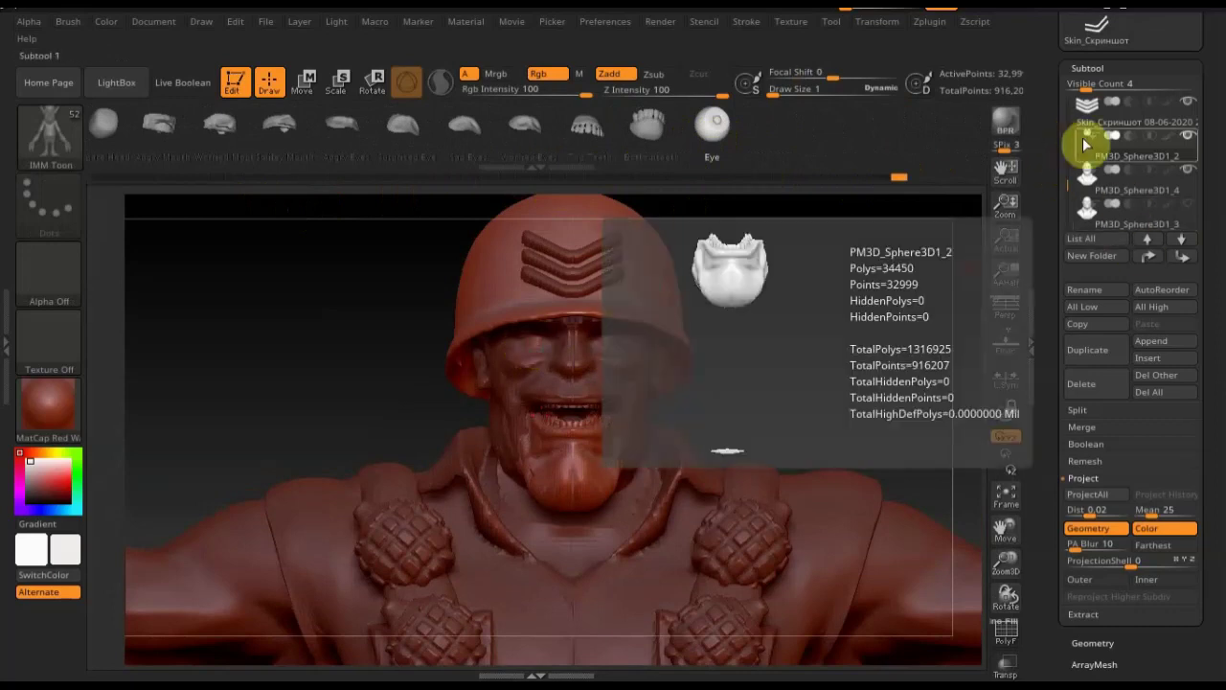
left_click(1089, 125)
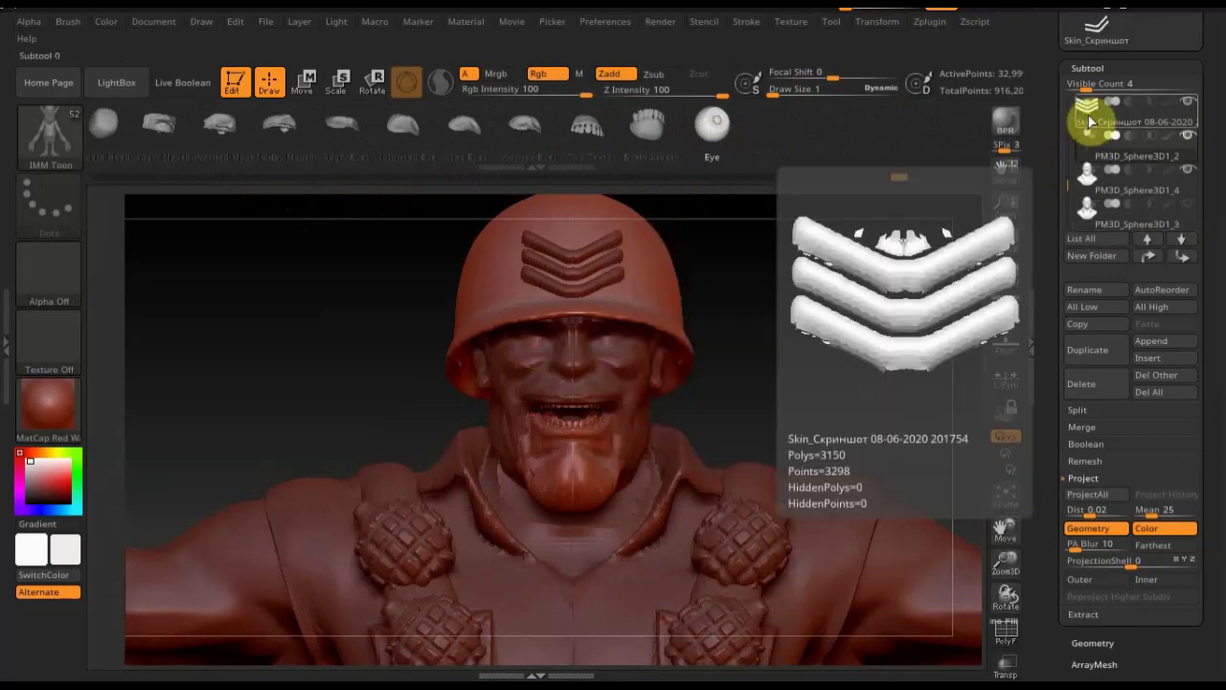
left_click(1085, 120)
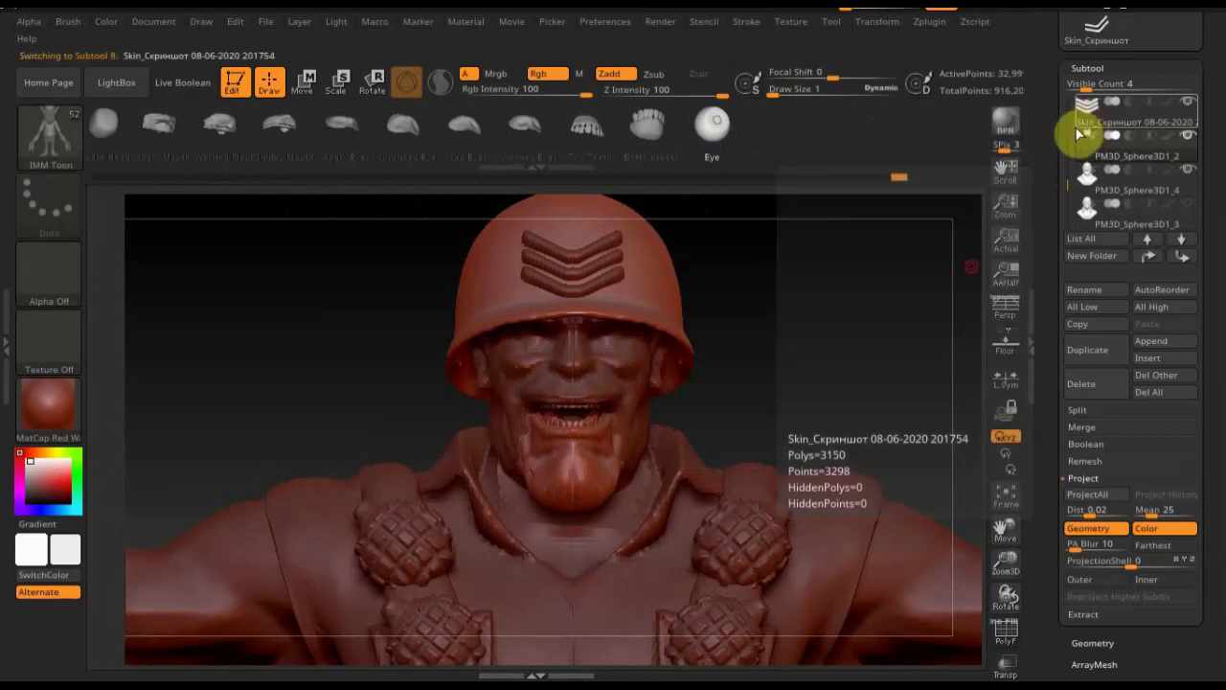
left_click(48, 133)
left_click(621, 148)
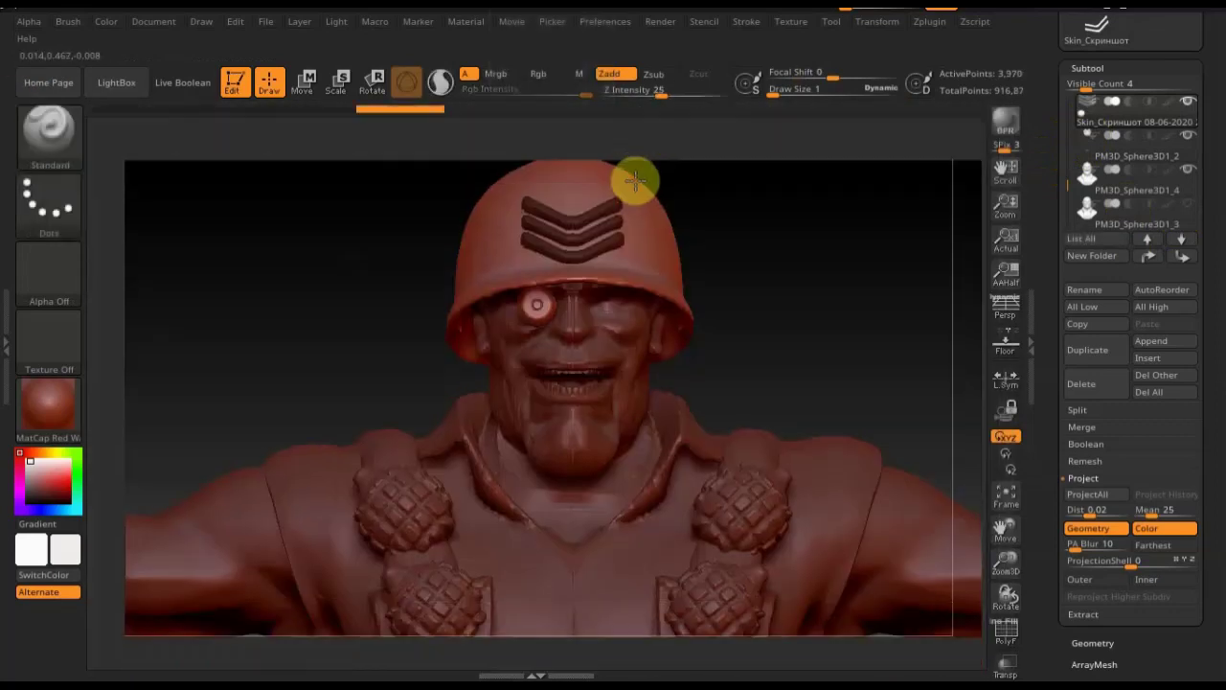
Tilt and nudge the eyeball with the Move gizmo so it sits under the helmet brim
mouse_move(785, 324)
left_mouse_down()
mouse_move(818, 323)
mouse_move(802, 416)
mouse_move(786, 432)
left_mouse_up()
left_click(305, 81)
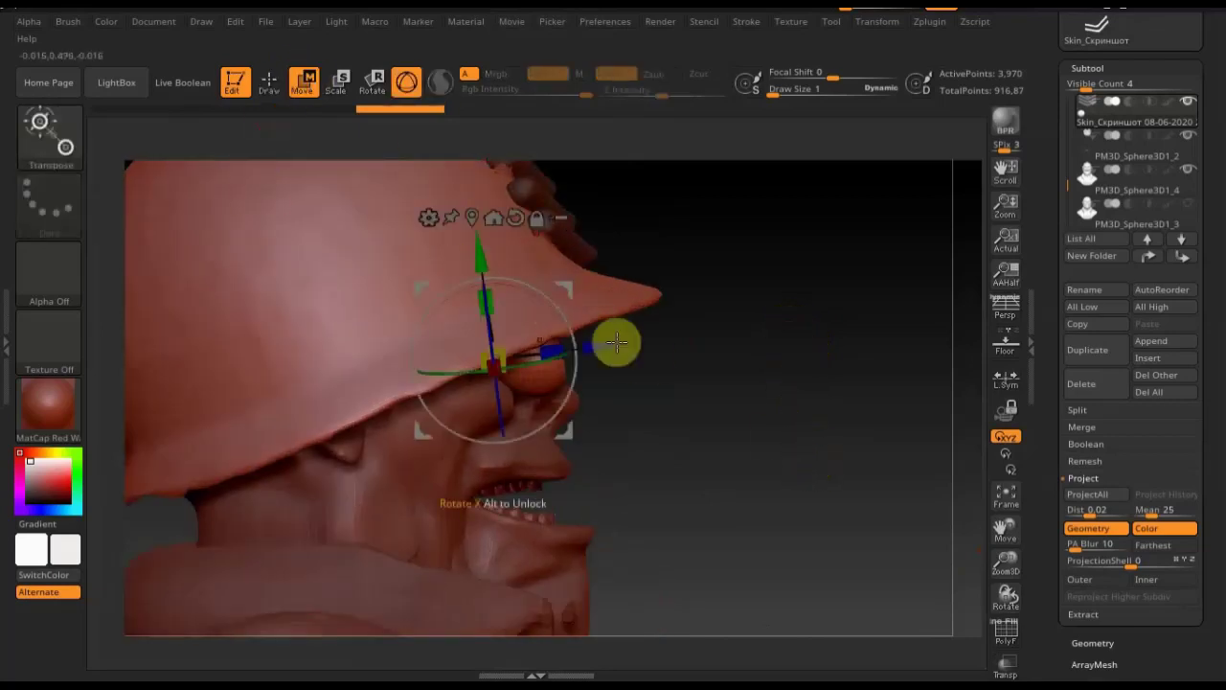
left_click_drag(607, 348, 555, 355)
mouse_move(706, 377)
left_mouse_down()
mouse_move(627, 396)
mouse_move(638, 389)
left_mouse_up()
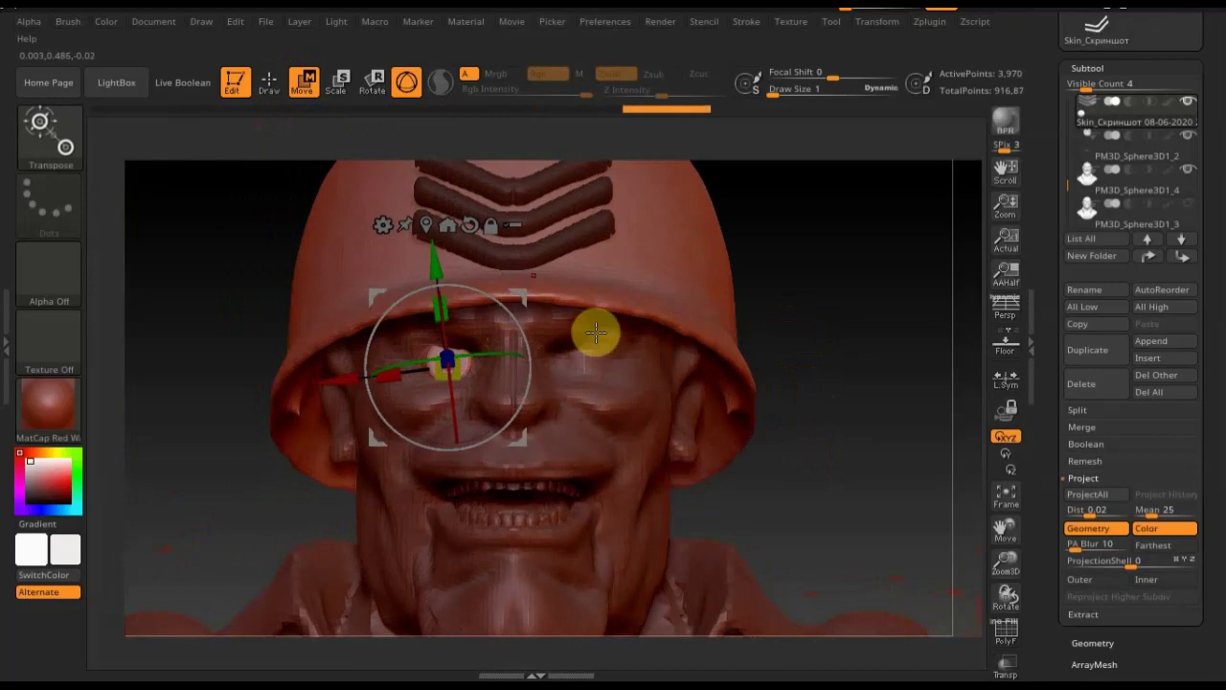
mouse_move(821, 392)
left_mouse_down()
mouse_move(857, 391)
mouse_move(837, 400)
mouse_move(821, 364)
left_mouse_up()
left_click_drag(556, 345, 560, 347)
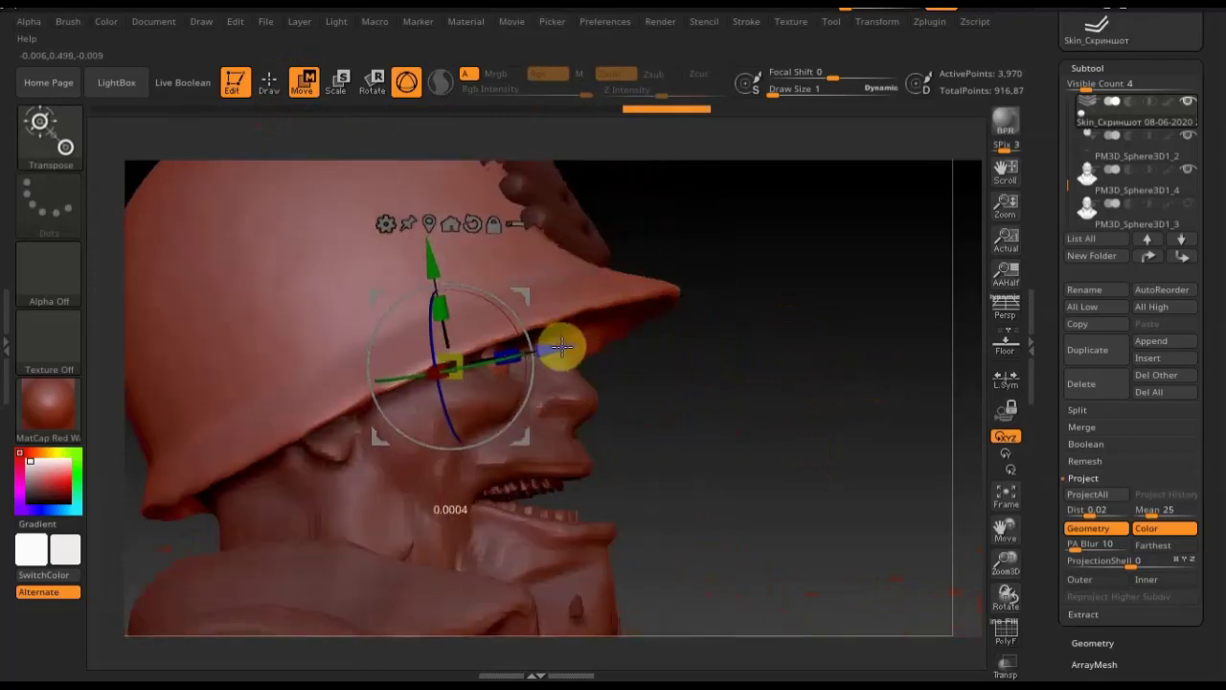
left_click_drag(670, 386, 794, 364)
Fine-tune the eyeball's rotation and position in the socket, then frame the whole figure
scroll(853, 485, "up", 1)
scroll(853, 484, "up", 3)
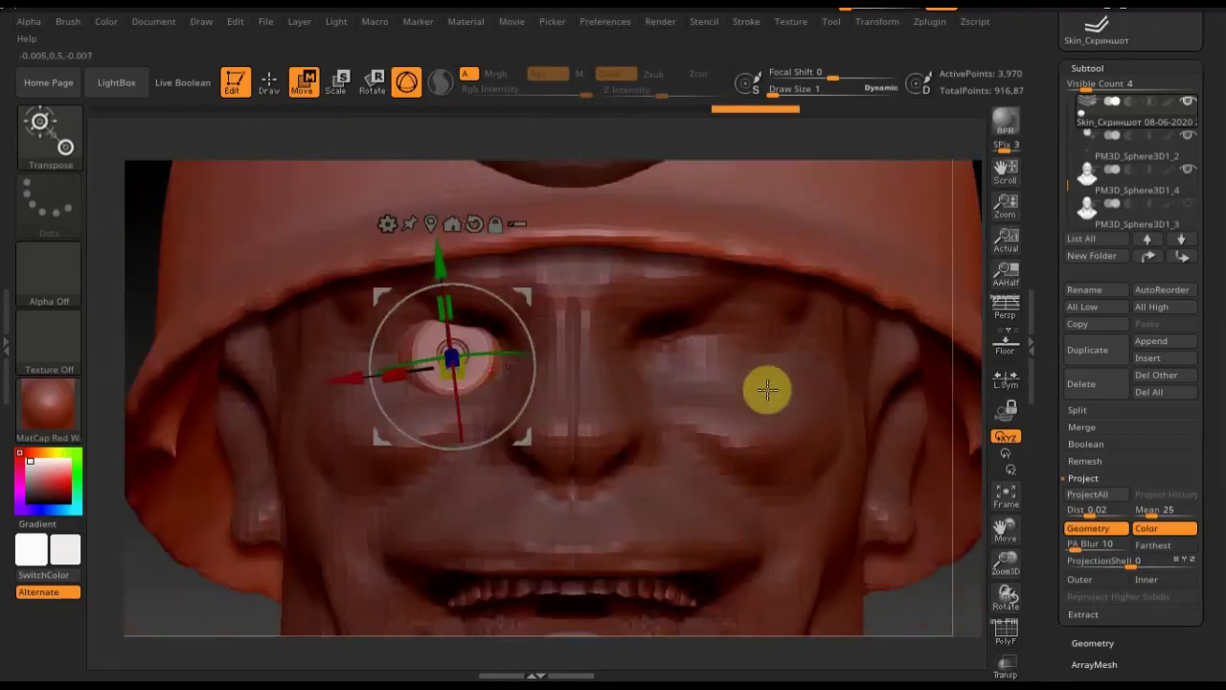
mouse_move(166, 580)
left_mouse_down()
mouse_move(239, 583)
mouse_move(451, 546)
left_mouse_up()
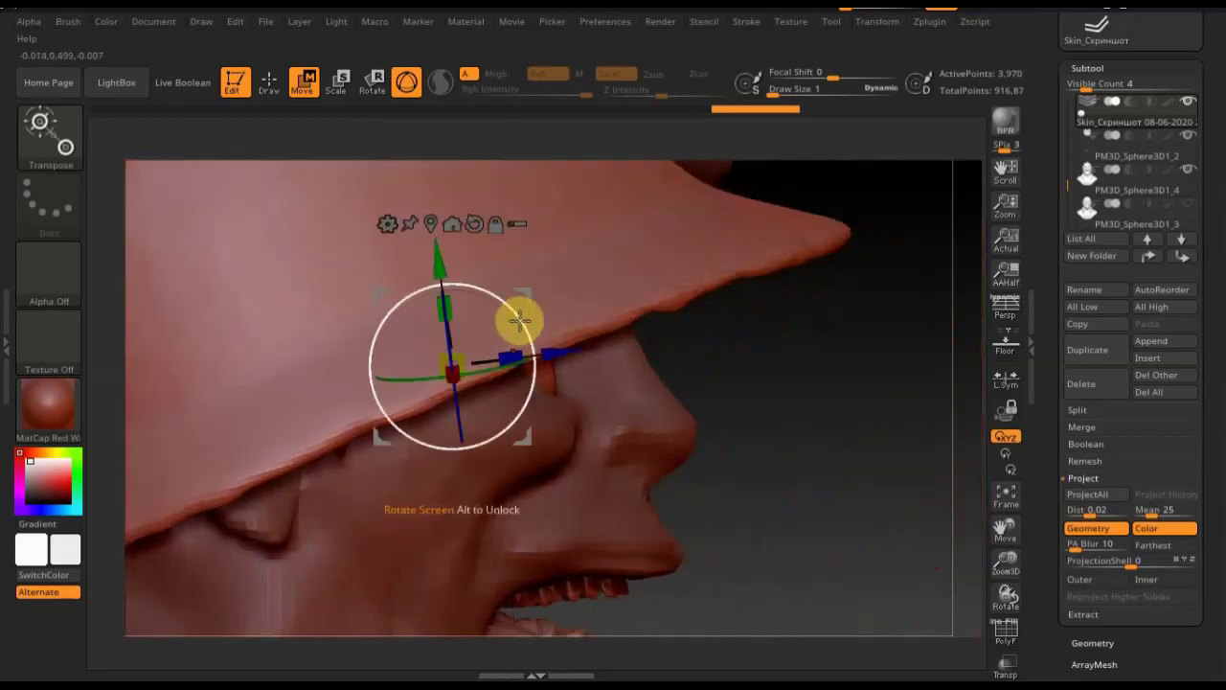
left_click_drag(521, 319, 525, 324)
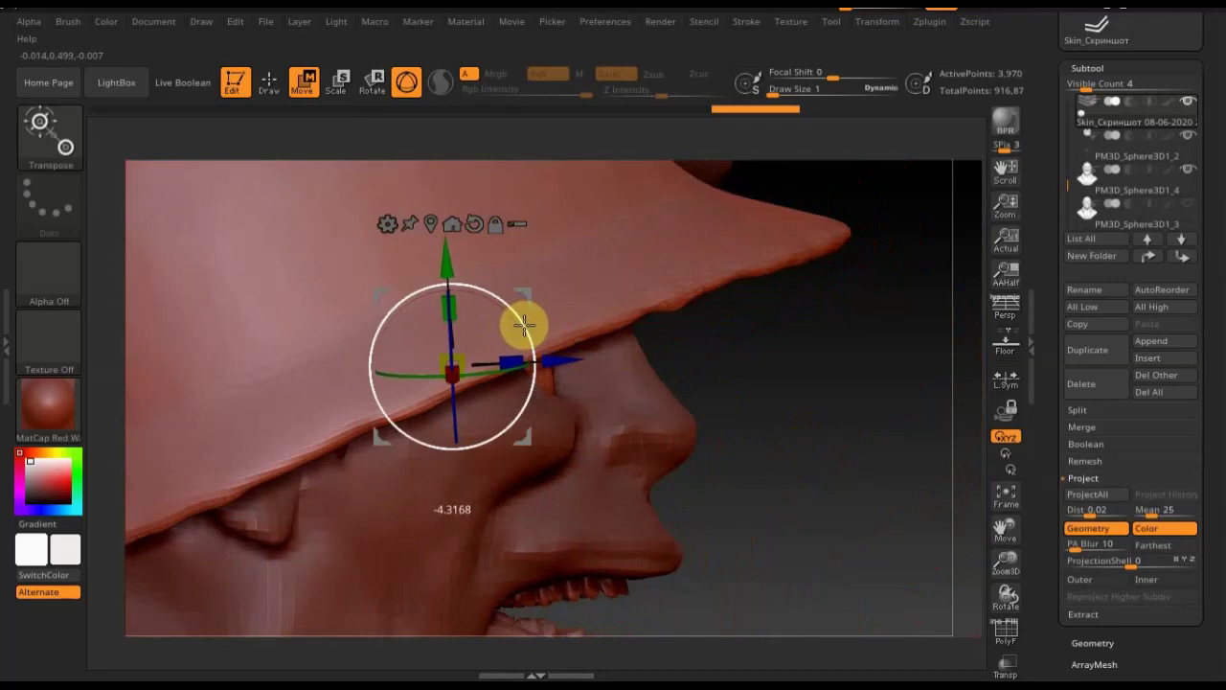
left_click_drag(582, 361, 568, 358)
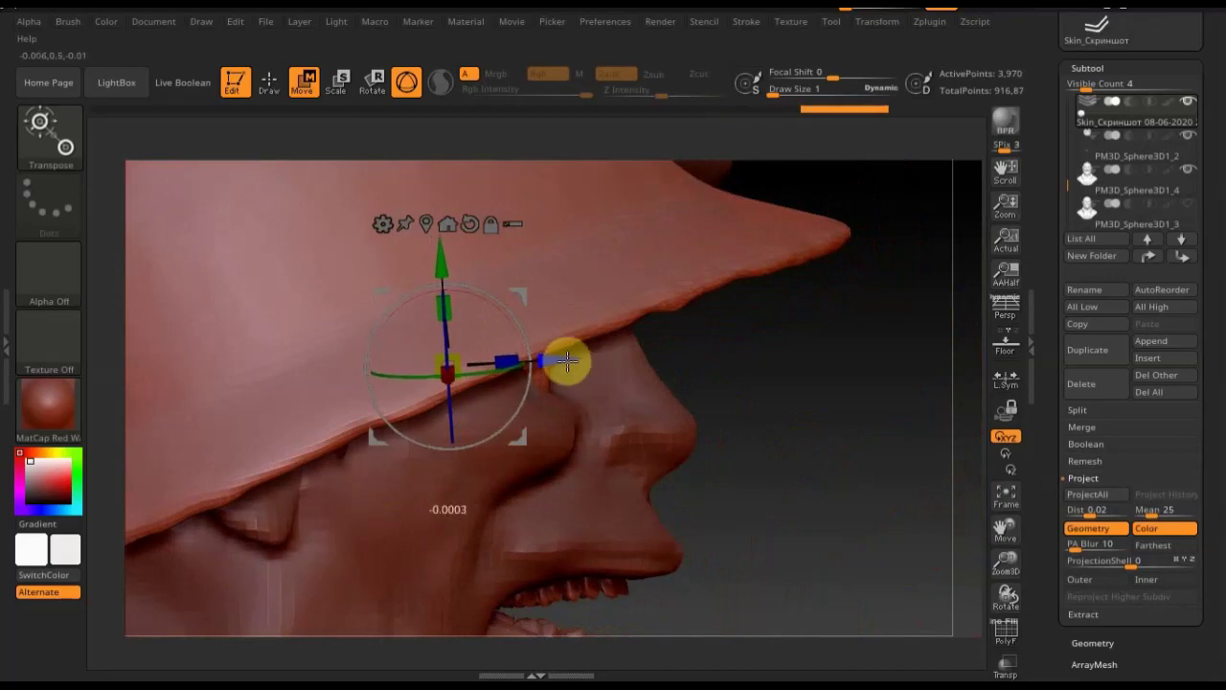
mouse_move(765, 424)
left_mouse_down()
mouse_move(666, 414)
mouse_move(728, 446)
left_mouse_up()
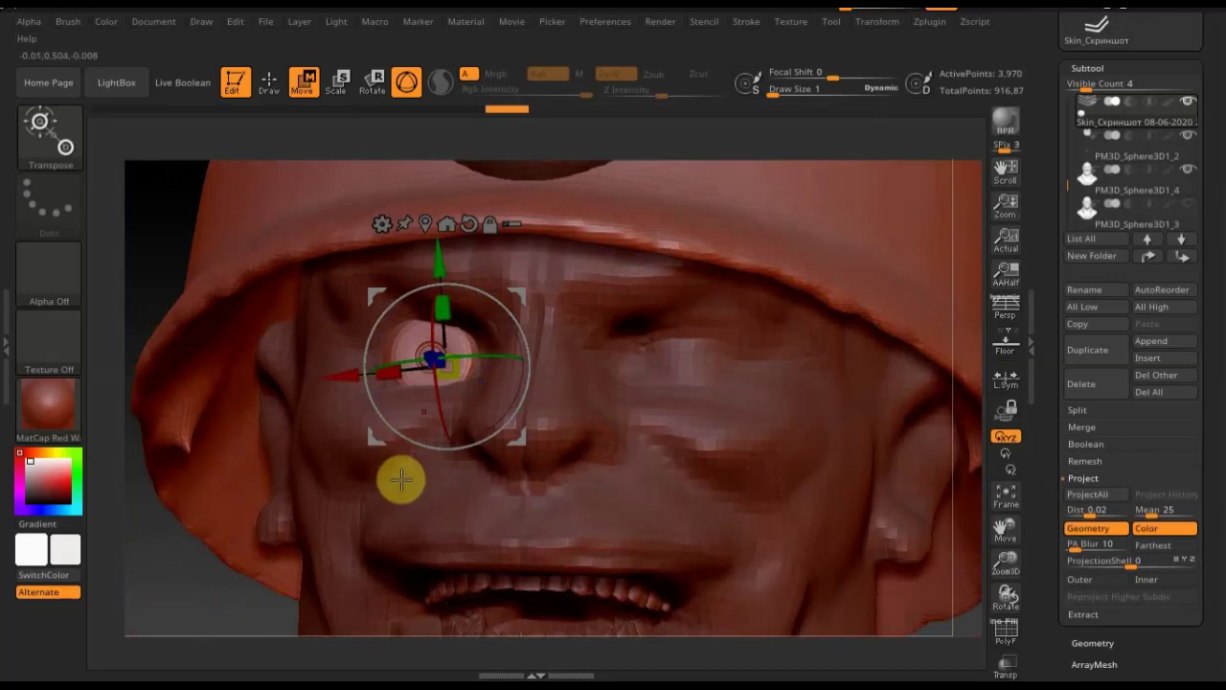
left_click(1008, 500)
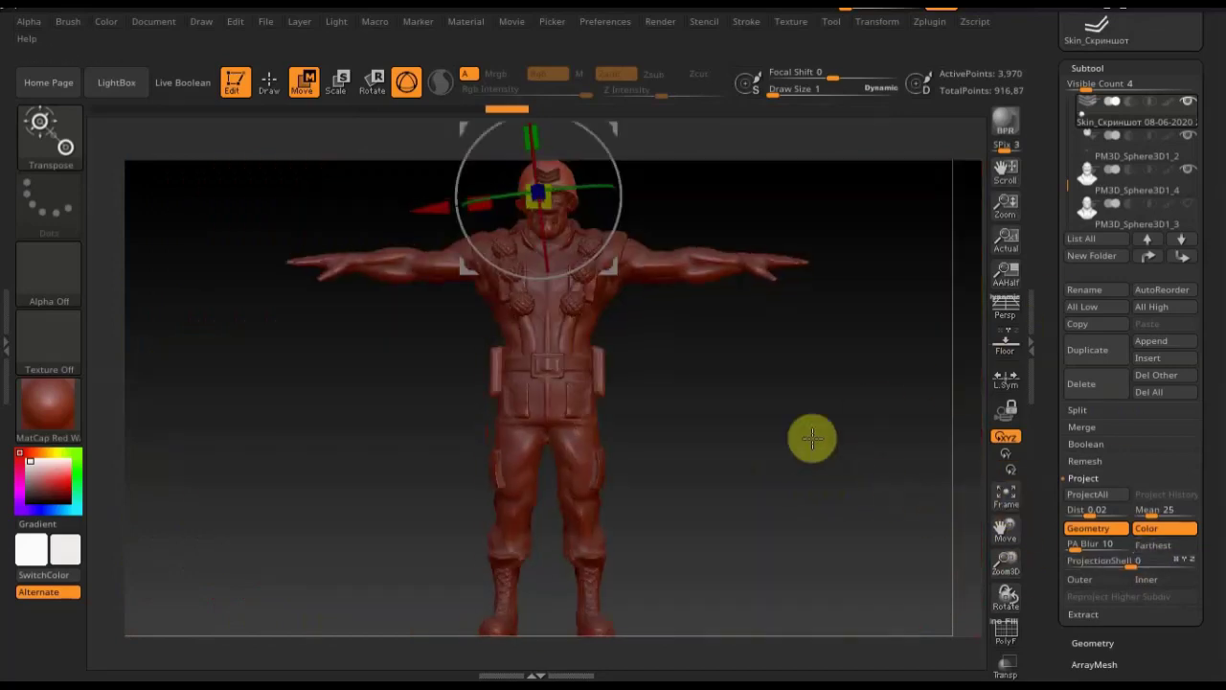
Mirror And Weld the eyeball onto the other side, then inspect both eyes from several angles
key("ctrl")
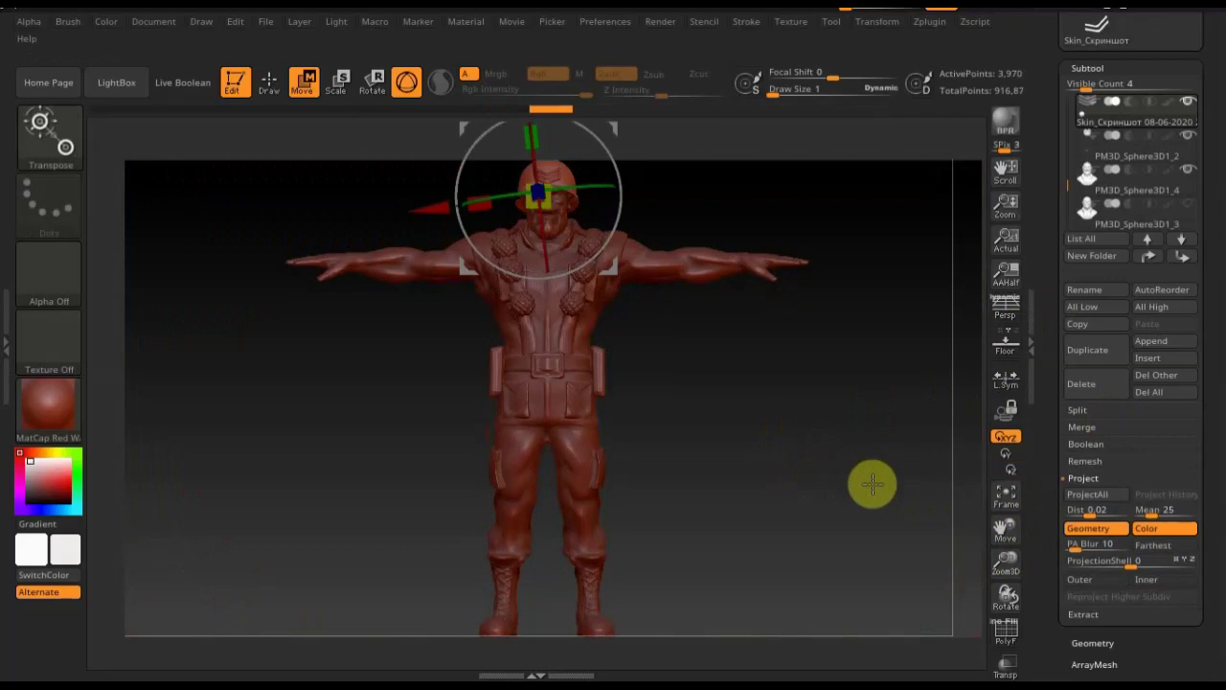
left_click(1095, 643)
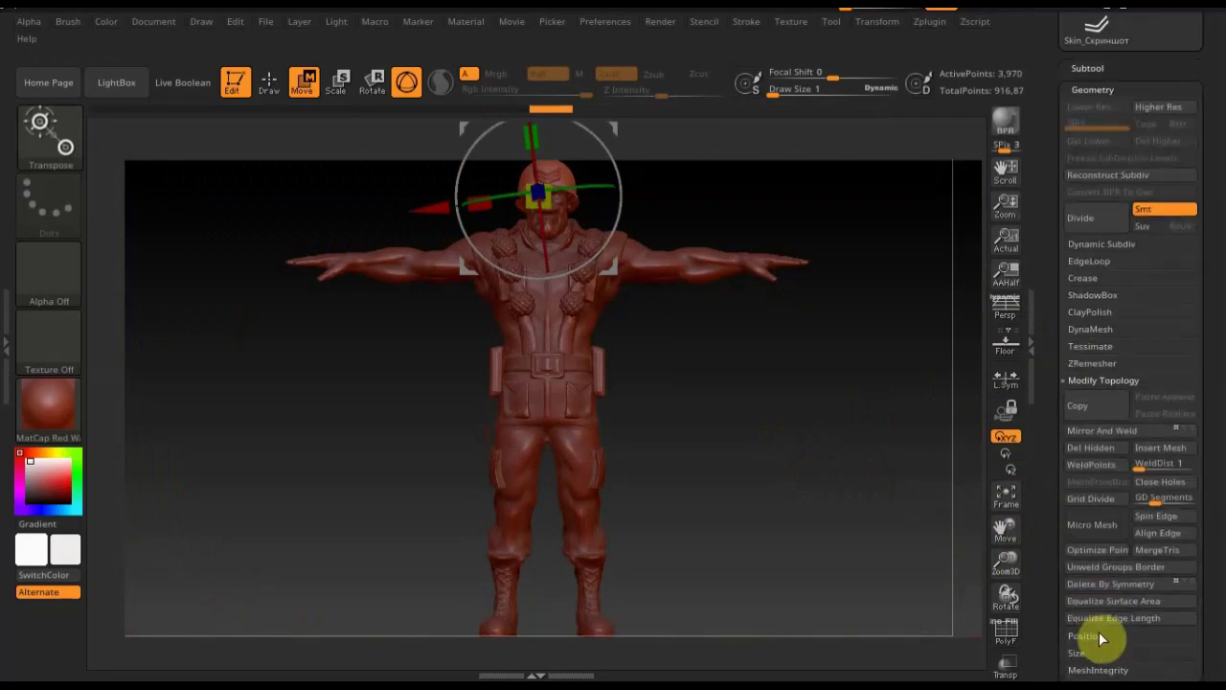
left_click(1120, 430)
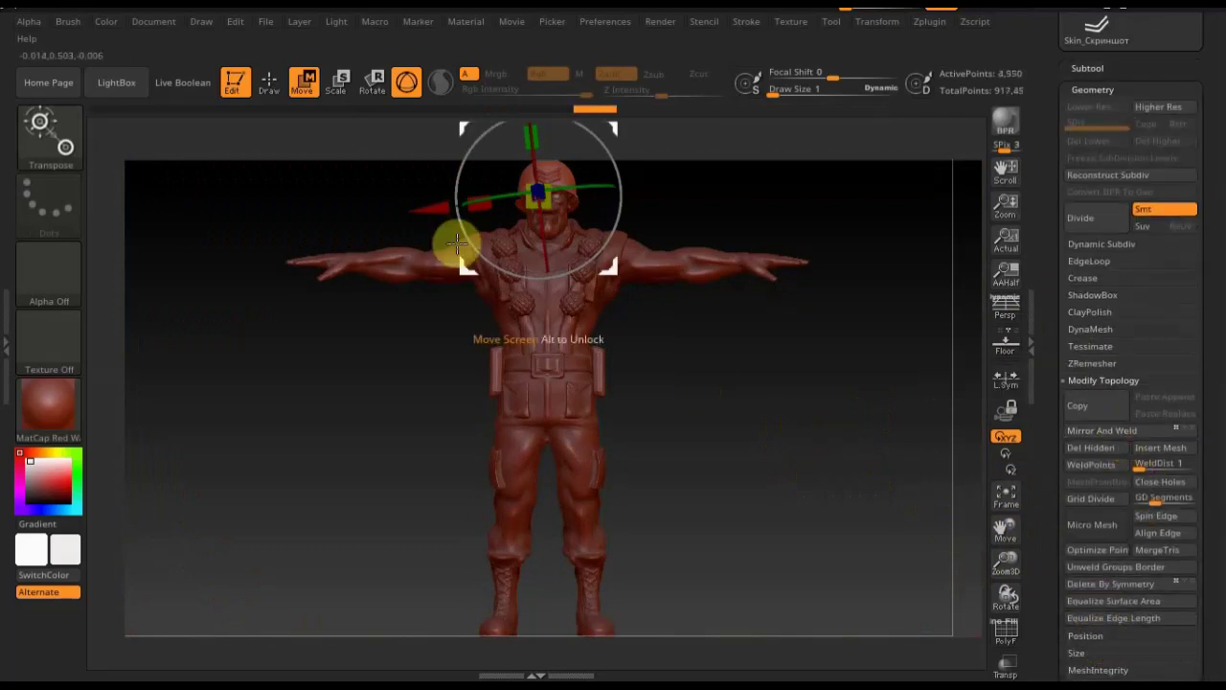
left_click(269, 83)
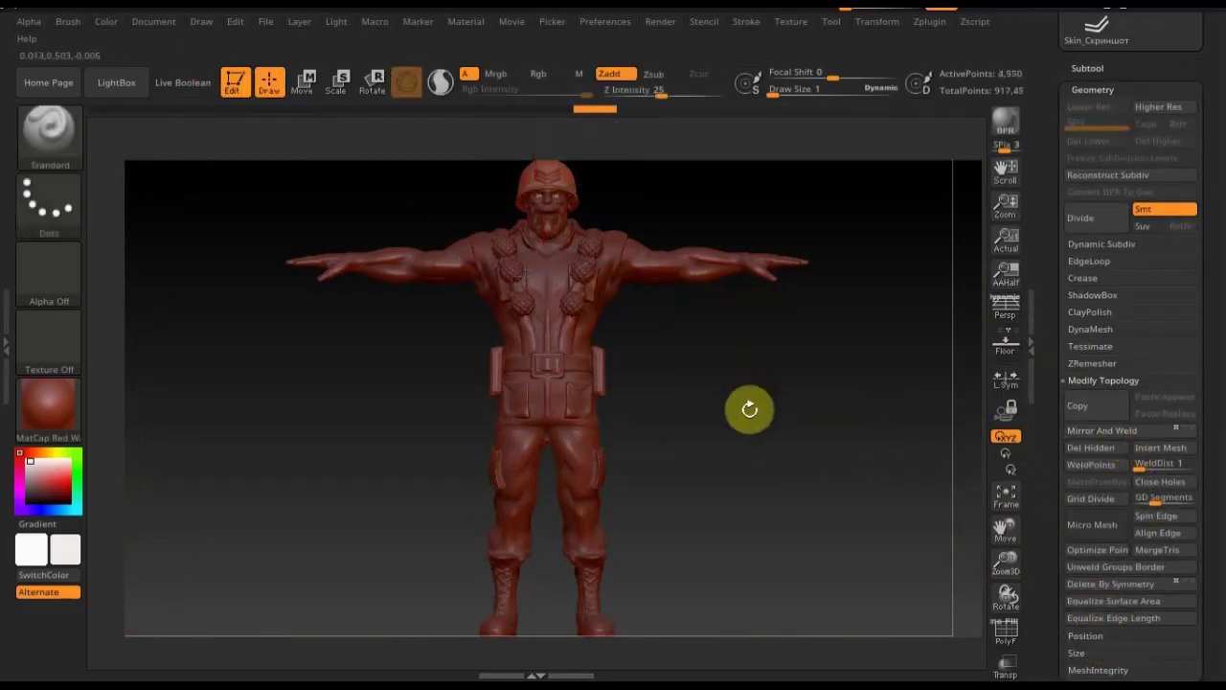
left_click_drag(757, 449, 844, 670, "alt")
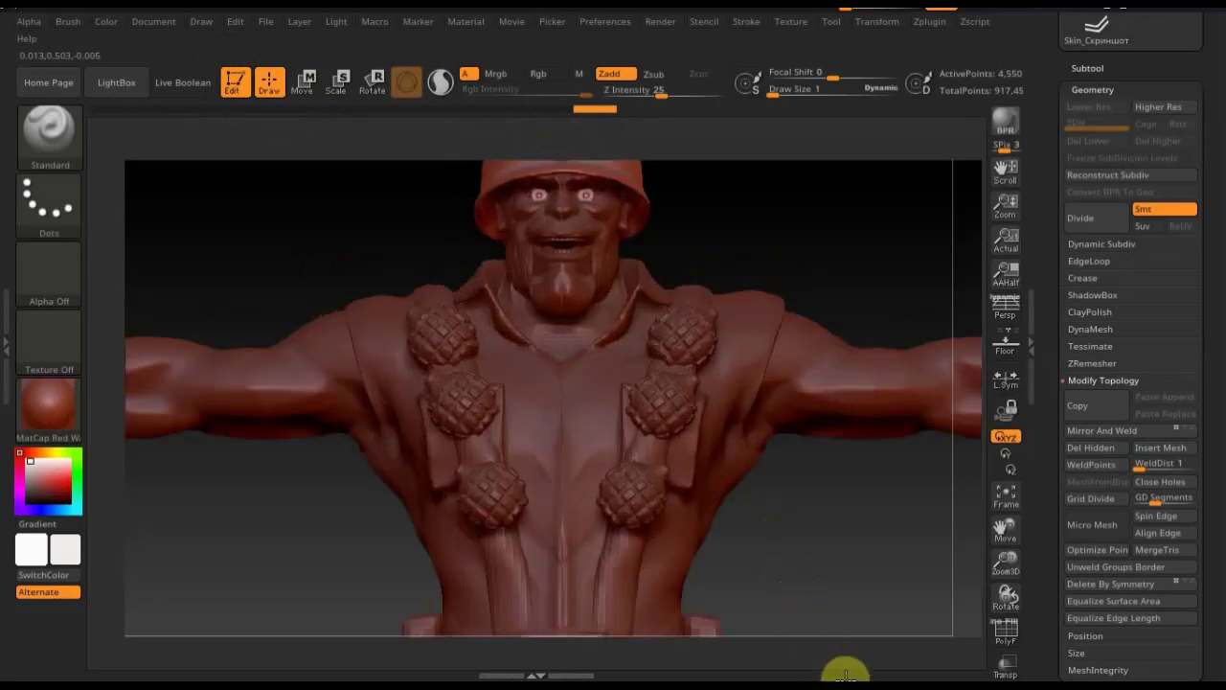
mouse_move(837, 306)
left_mouse_down()
mouse_move(764, 355)
mouse_move(769, 418)
mouse_move(811, 503)
mouse_move(813, 487)
left_mouse_up()
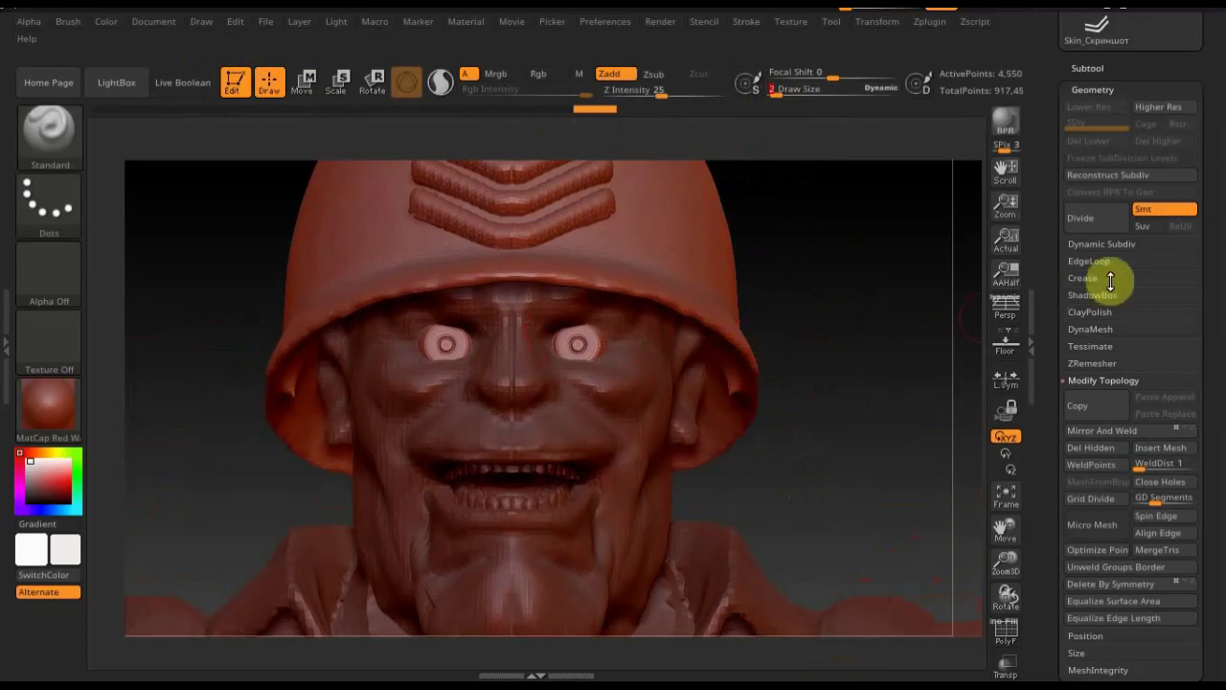
mouse_move(829, 466)
left_mouse_down()
mouse_move(852, 446)
mouse_move(769, 457)
mouse_move(856, 446)
mouse_move(853, 468)
left_mouse_up()
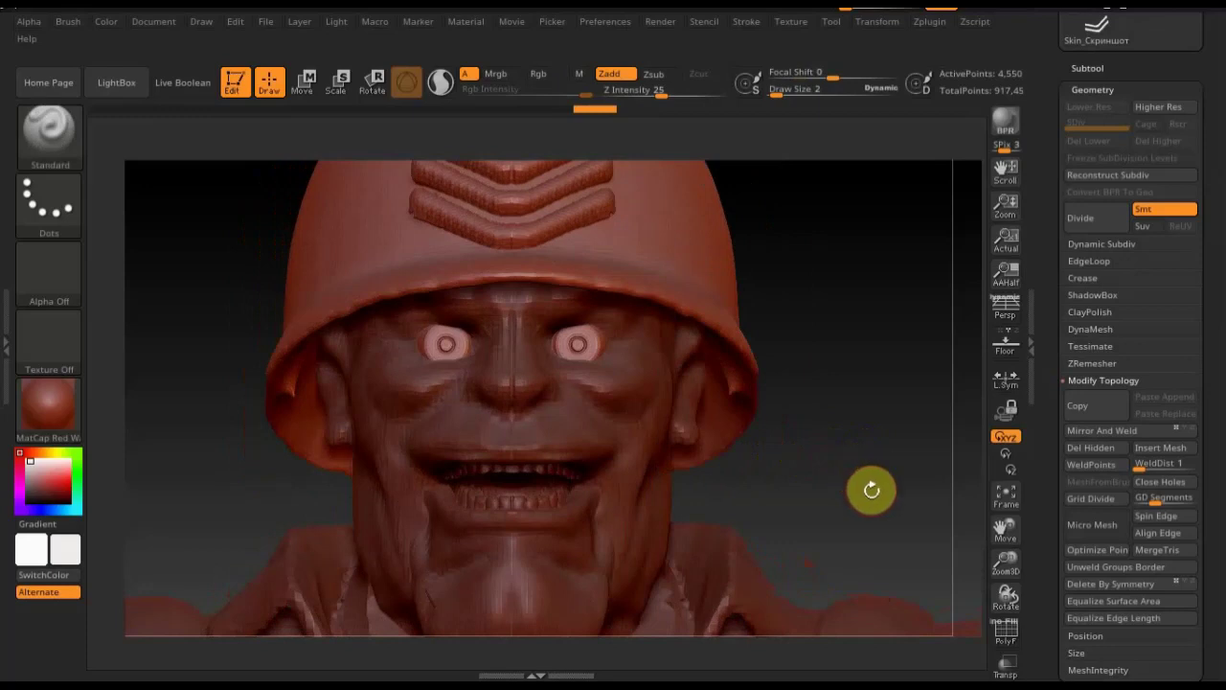
right_click_drag(863, 502, 808, 335, "alt")
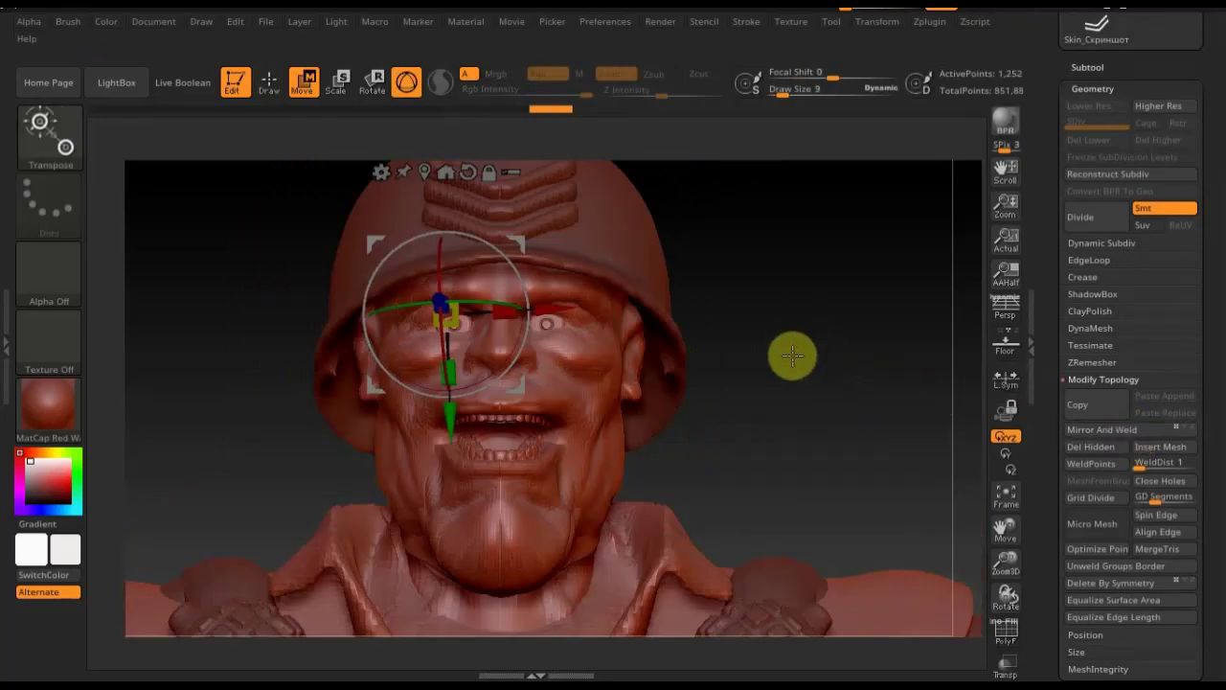
Shift the eyes slightly left with the Move gizmo and lower Draw Size from 9 to 6
key("ctrl")
left_click_drag(557, 308, 550, 311)
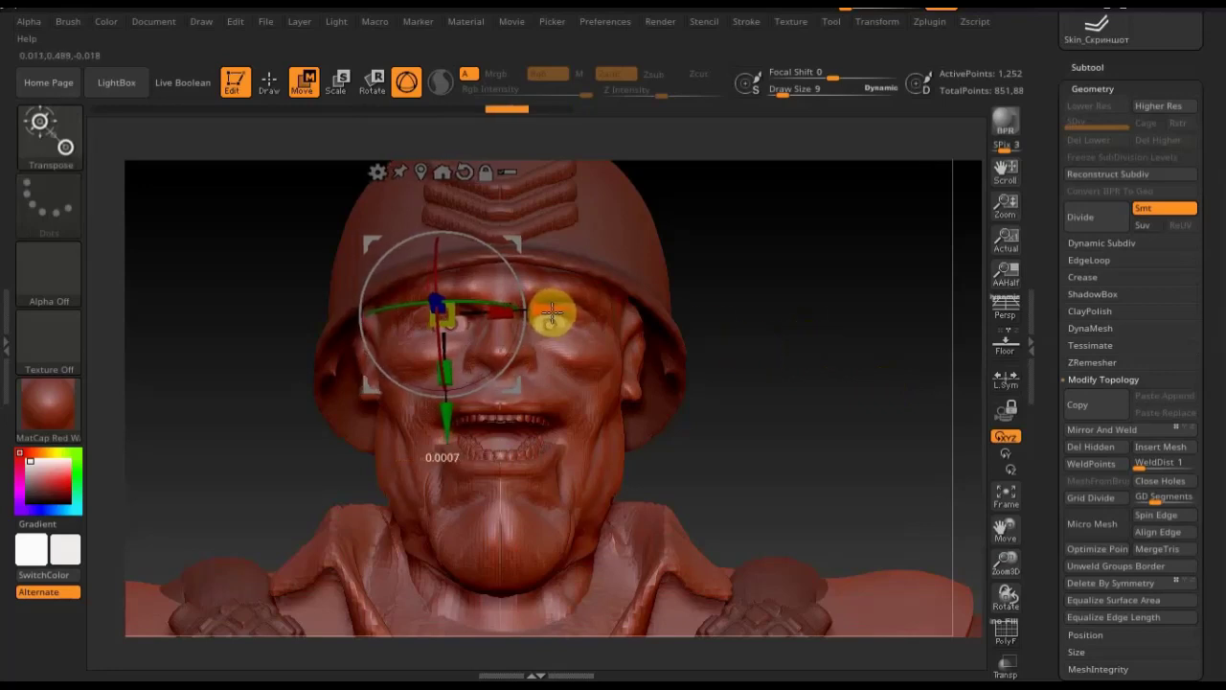
left_click(1081, 451)
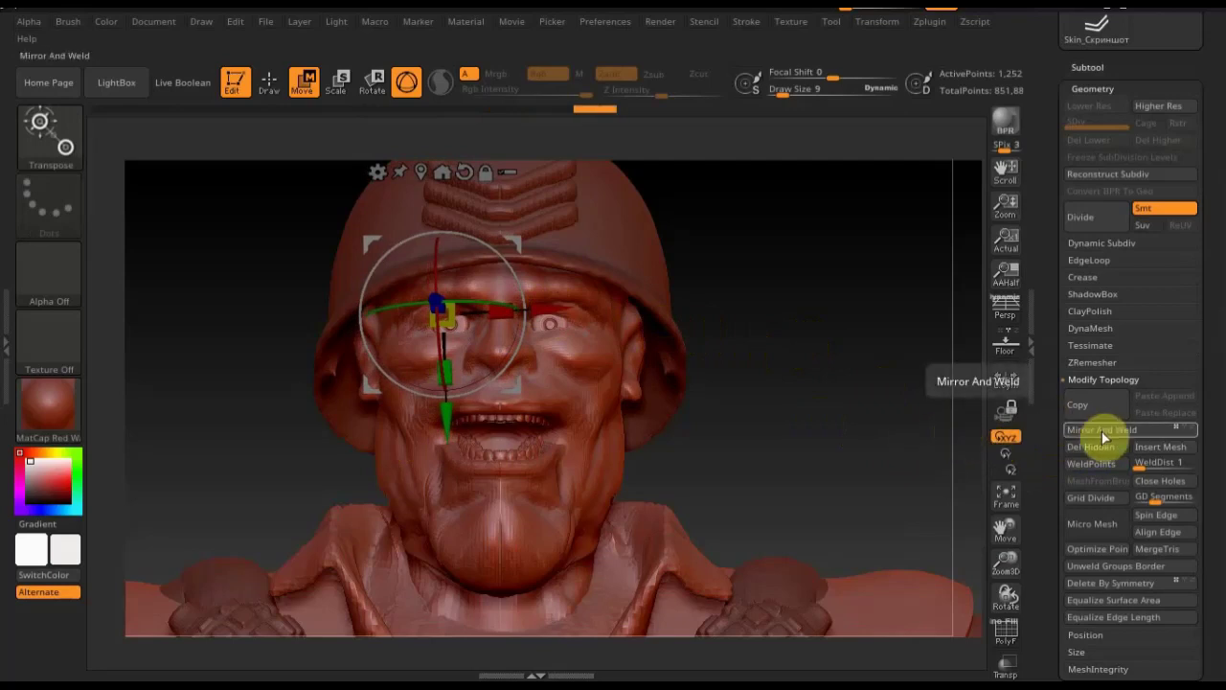
left_click(269, 83)
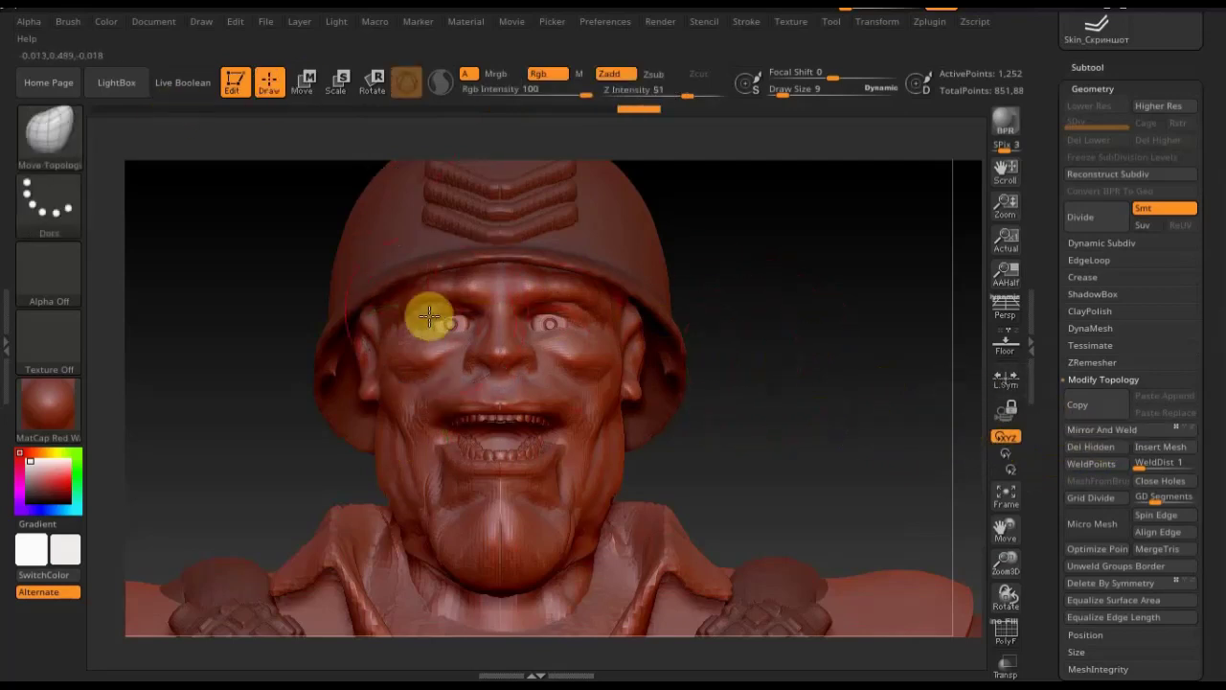
left_click_drag(776, 95, 784, 95)
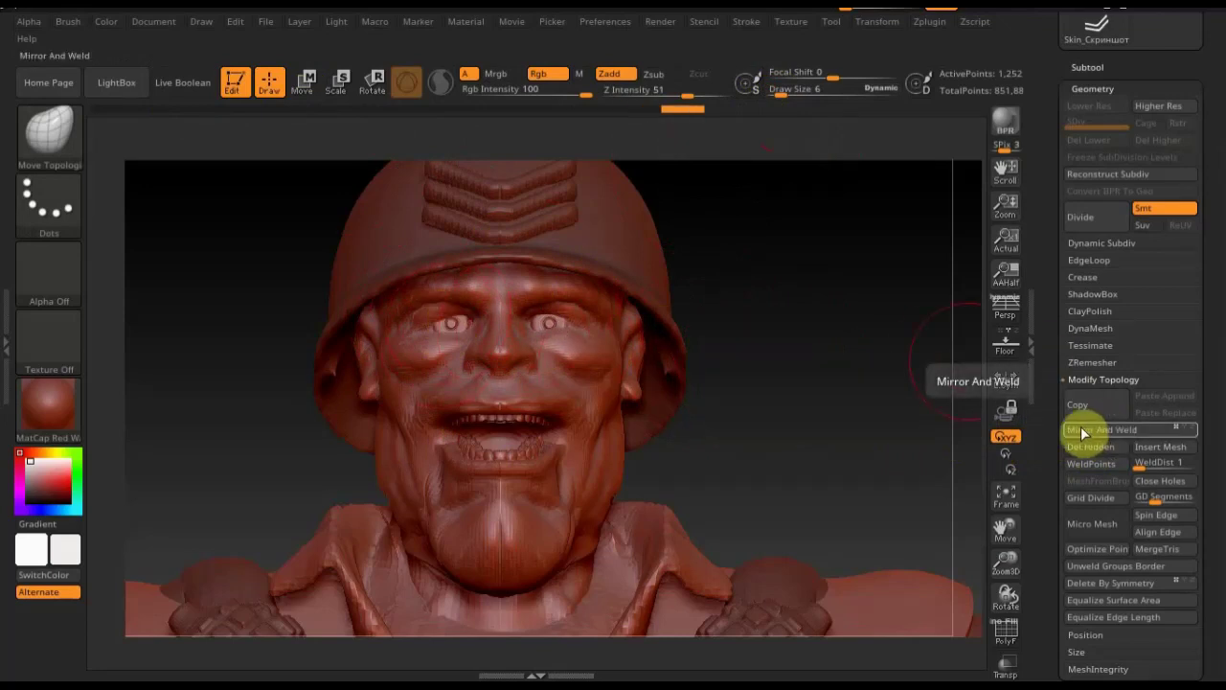
Select the eyeball subtool from the subtool list
left_click(1088, 67)
left_click(1098, 216)
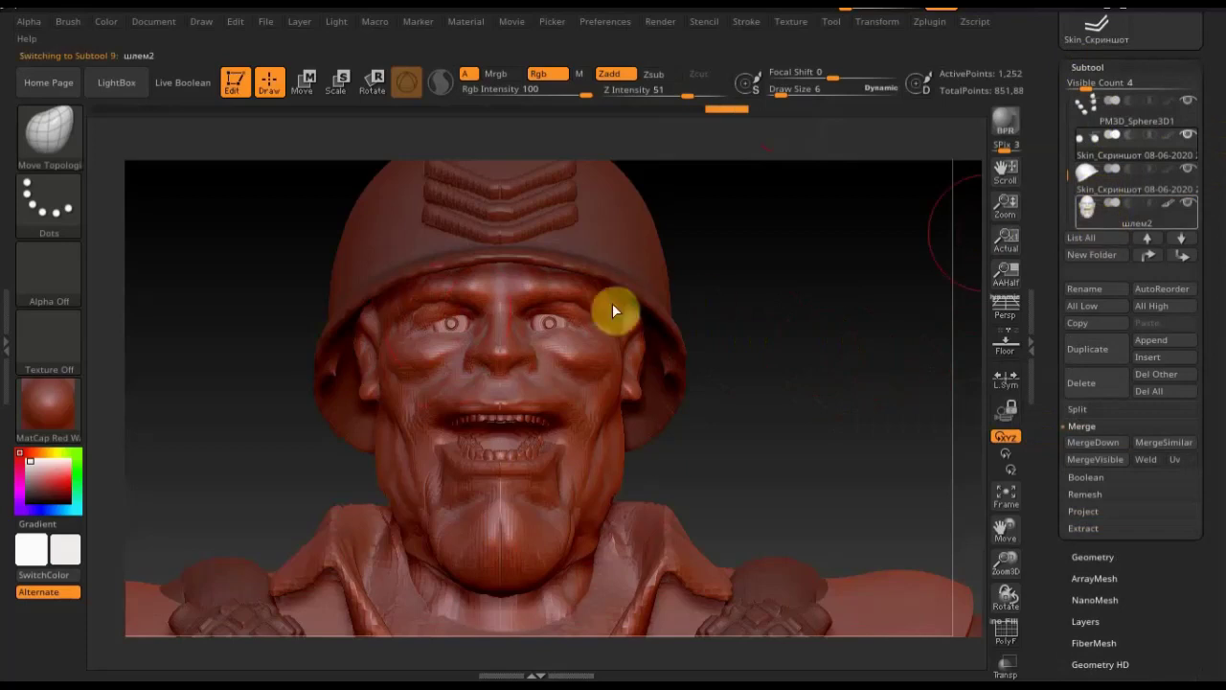
left_click(563, 316, "alt")
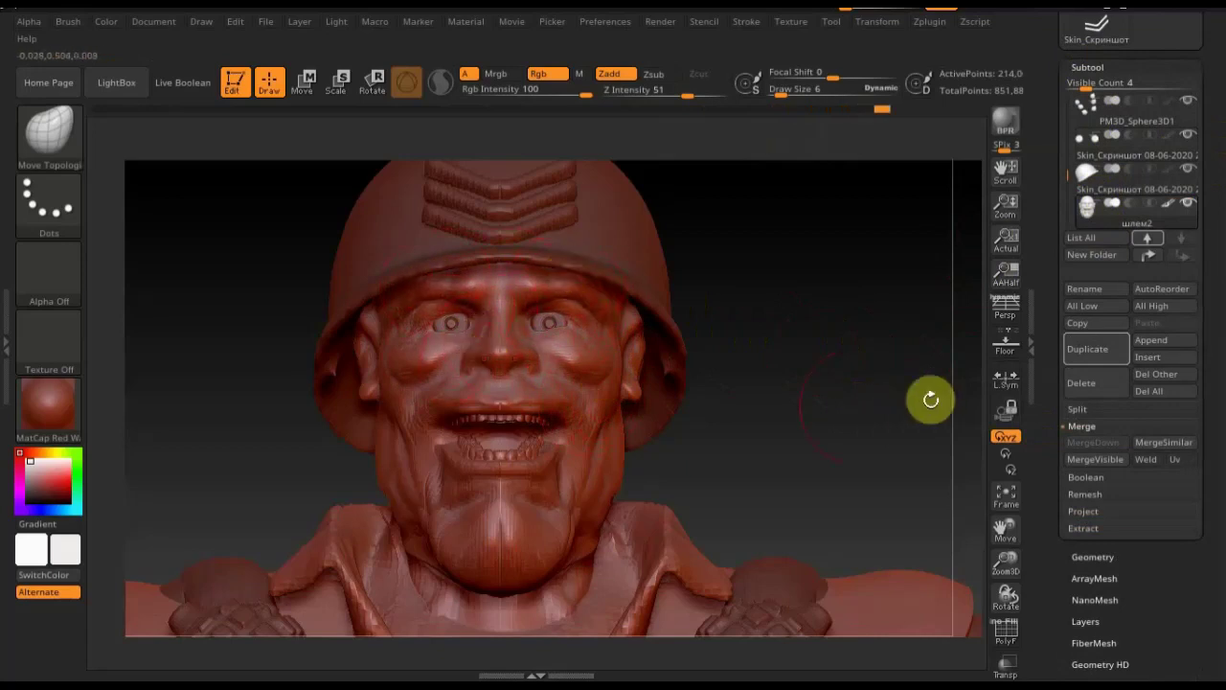
Frame the full T-posed soldier and turn him through three-quarter views to review the eyes
left_click_drag(767, 437, 815, 440)
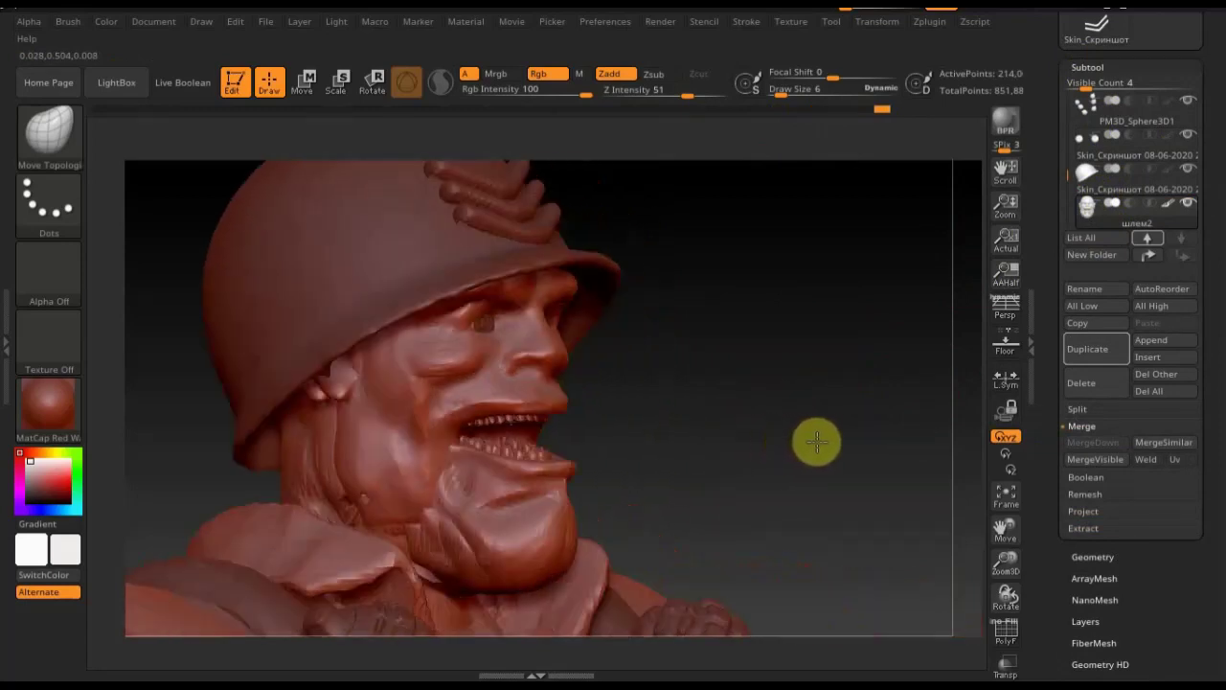
key("f")
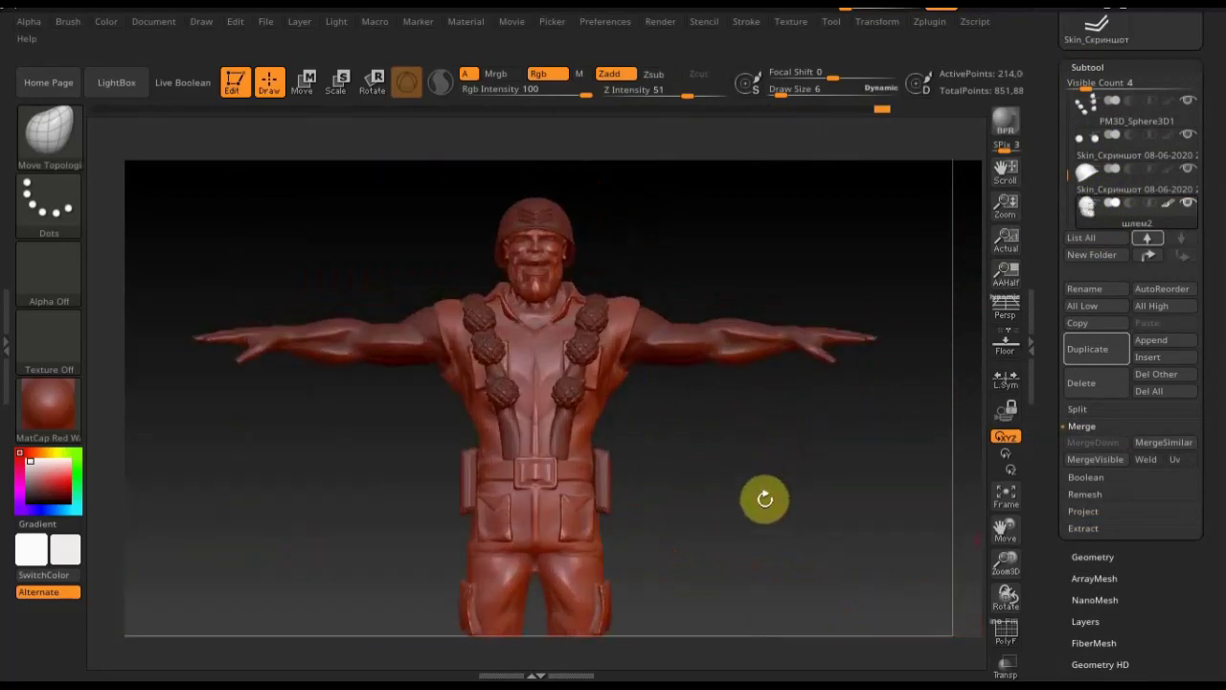
mouse_move(728, 498)
left_mouse_down()
mouse_move(741, 465)
mouse_move(862, 473)
mouse_move(802, 462)
mouse_move(824, 463)
left_mouse_up()
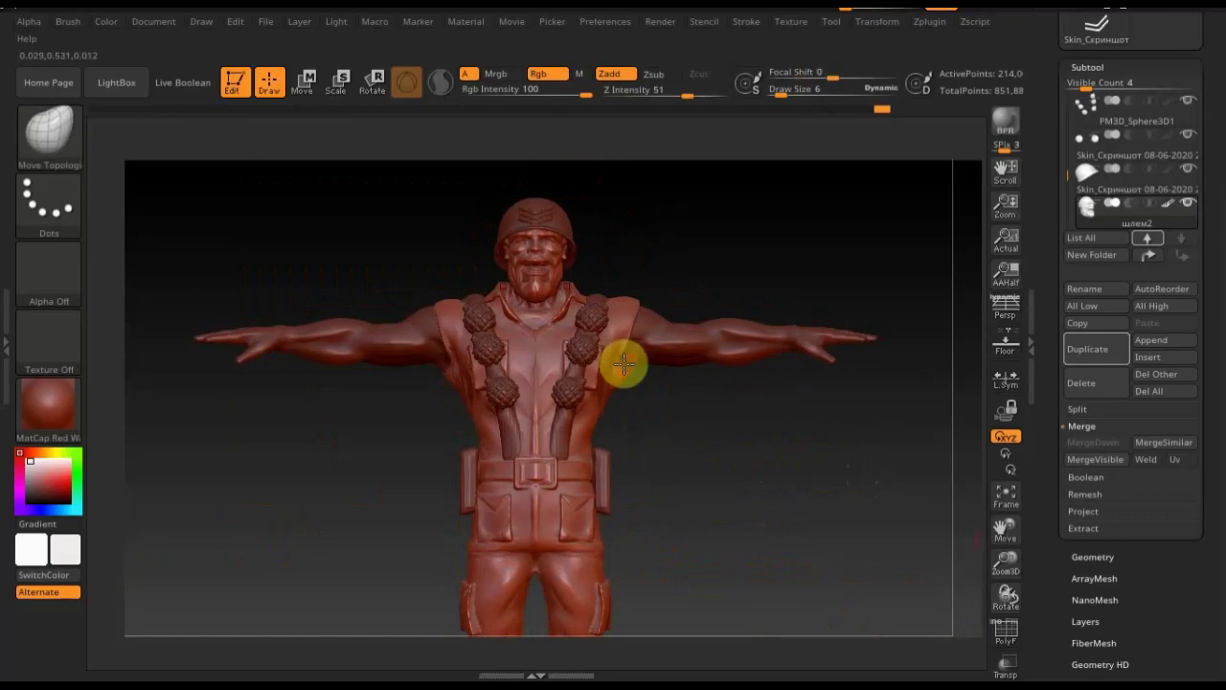
mouse_move(738, 454)
left_mouse_down()
mouse_move(801, 479)
mouse_move(903, 472)
left_mouse_up()
mouse_move(813, 479)
left_mouse_down()
mouse_move(651, 474)
mouse_move(719, 457)
mouse_move(785, 484)
mouse_move(760, 459)
mouse_move(750, 418)
mouse_move(750, 435)
mouse_move(419, 323)
left_mouse_up()
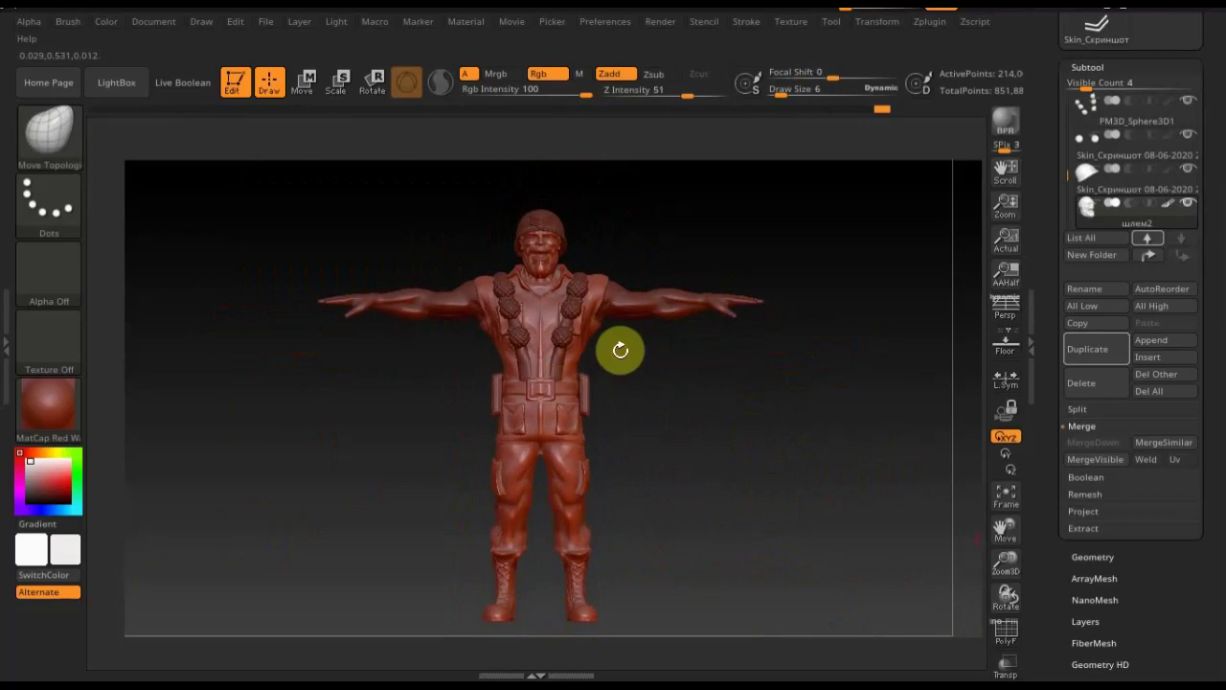